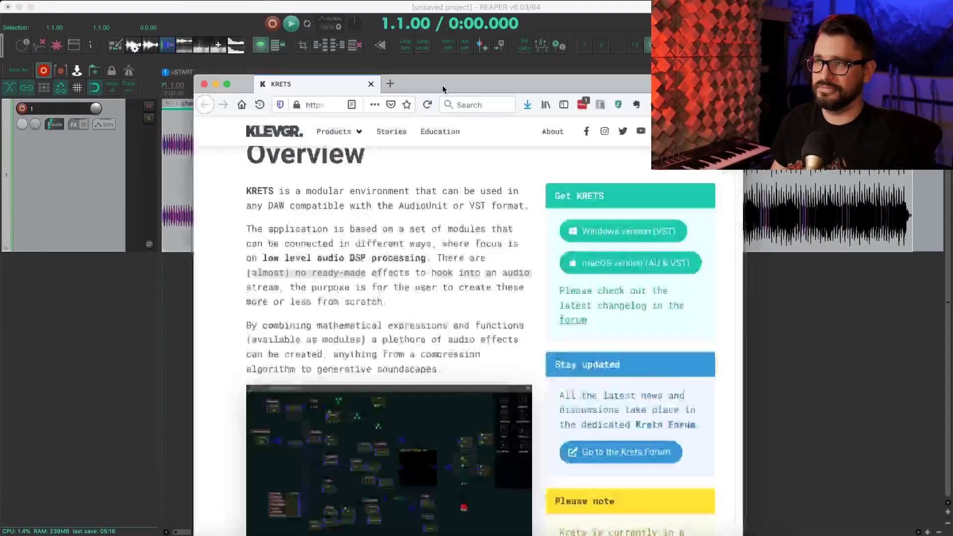
Examine the KRETS overview page, its compressor patch screenshot, the download options and the page address
drag(443, 88, 416, 14)
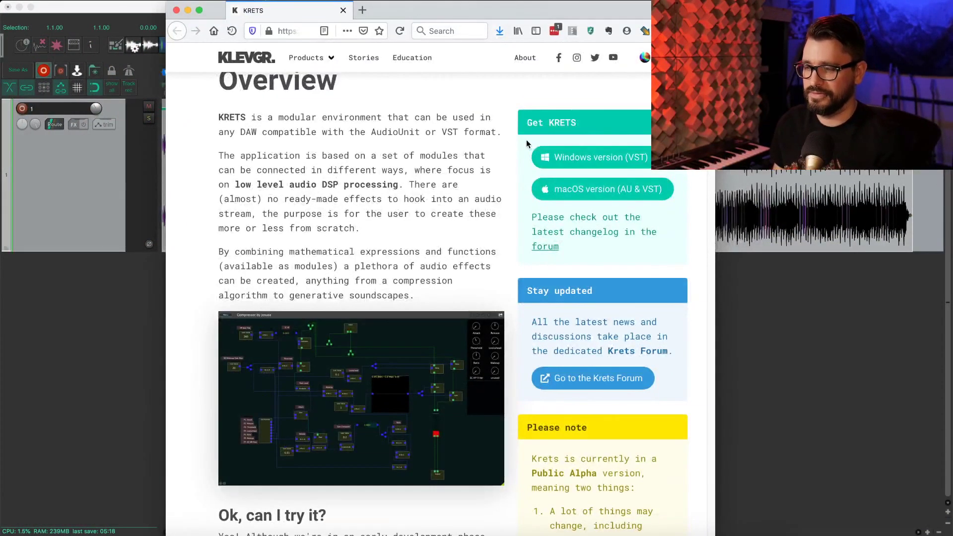
scroll(366, 180, down, 1)
scroll(365, 181, up, 3)
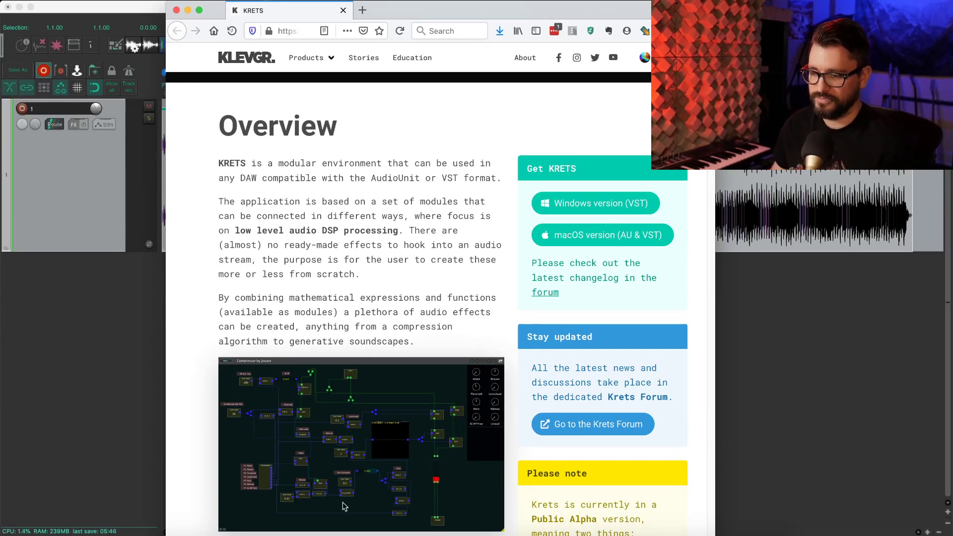
scroll(415, 368, down, 3)
scroll(415, 367, down, 2)
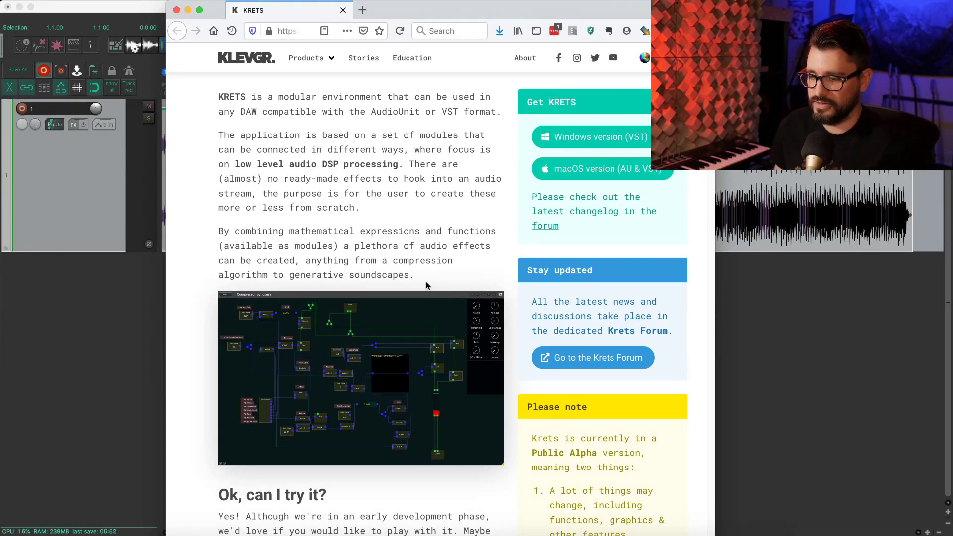
scroll(409, 279, down, 3)
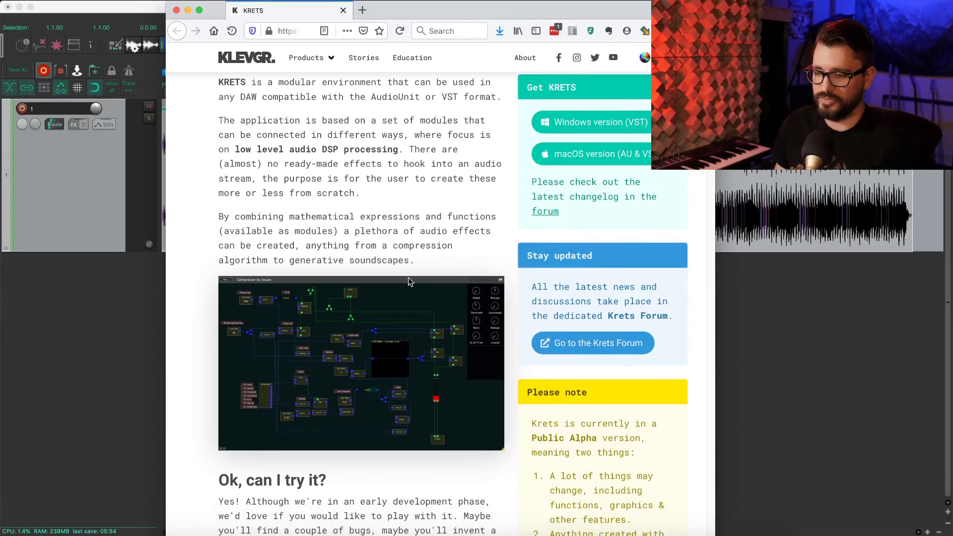
scroll(412, 284, down, 2)
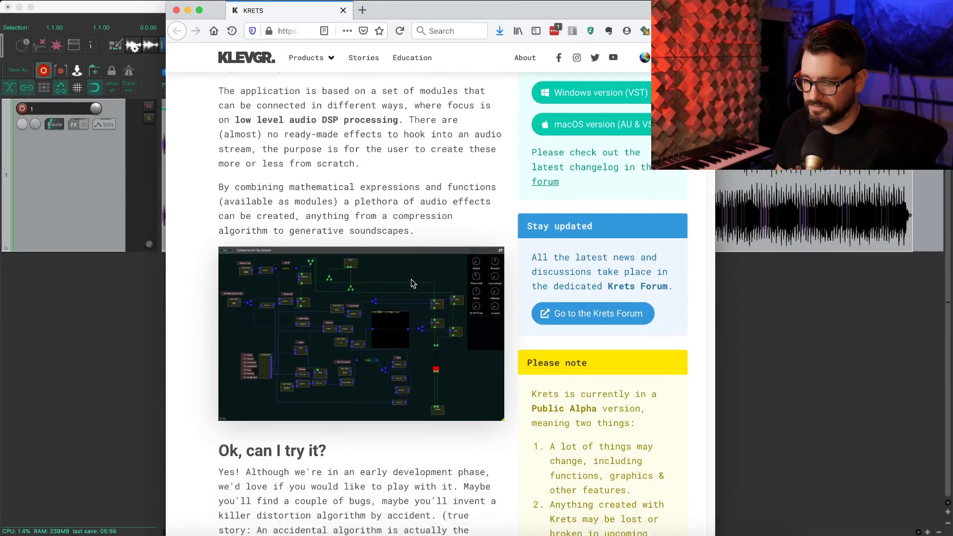
scroll(412, 285, up, 5)
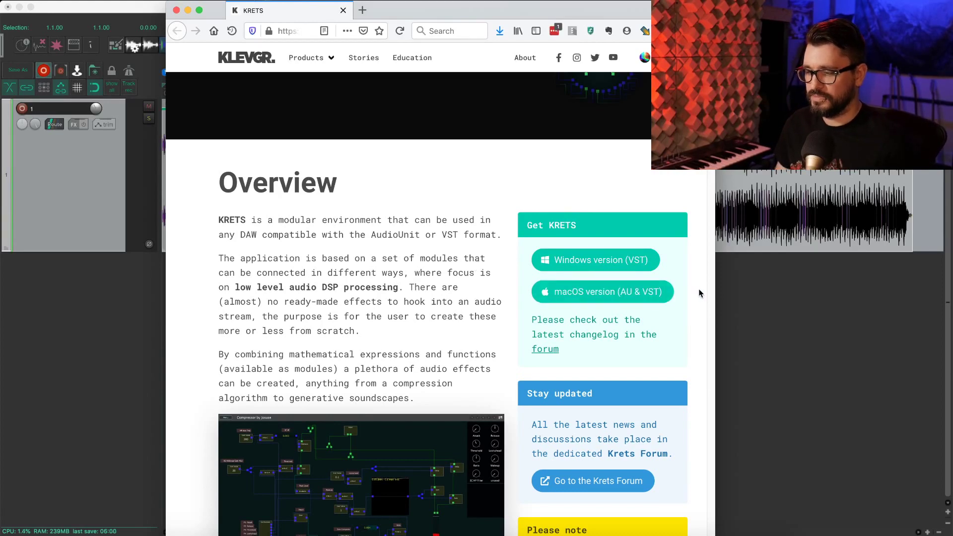
drag(715, 294, 879, 291)
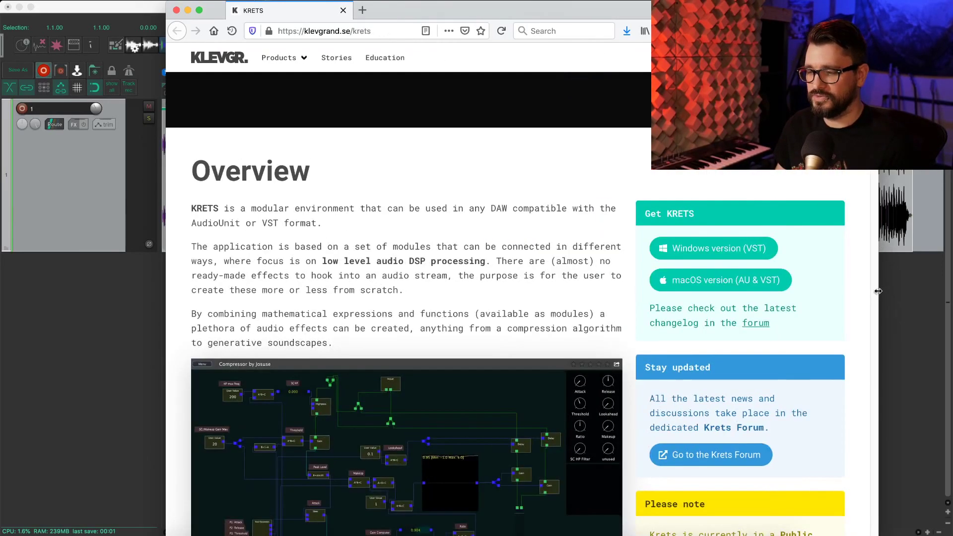
scroll(577, 277, down, 1)
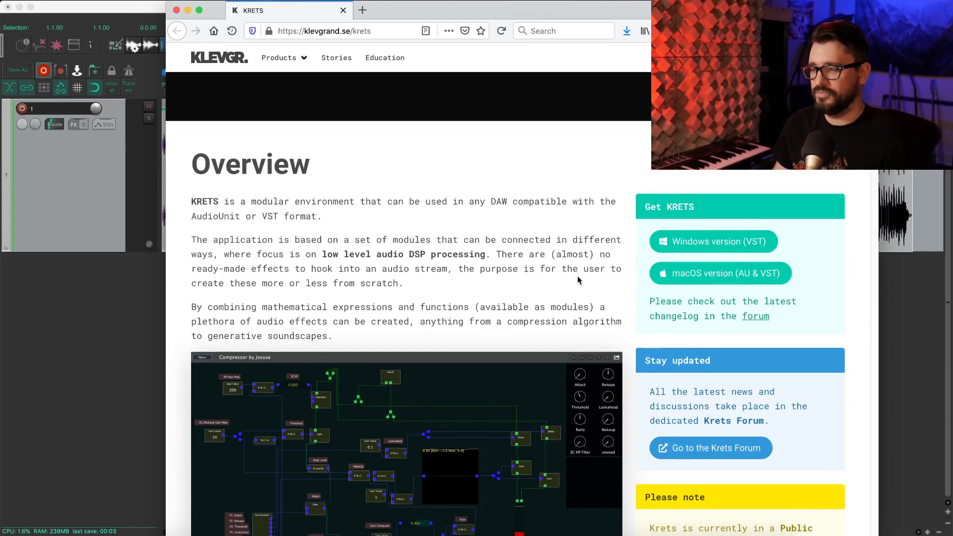
scroll(578, 280, up, 3)
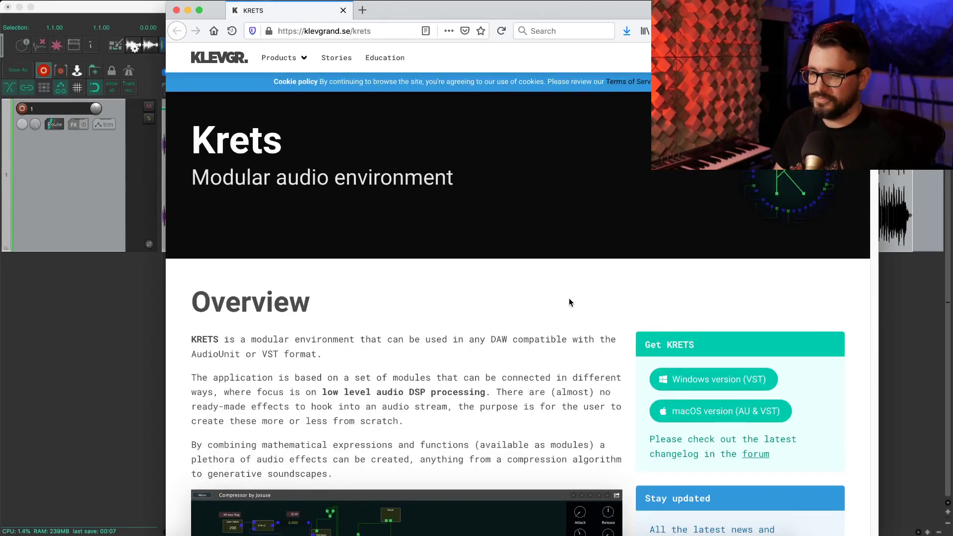
click(368, 33)
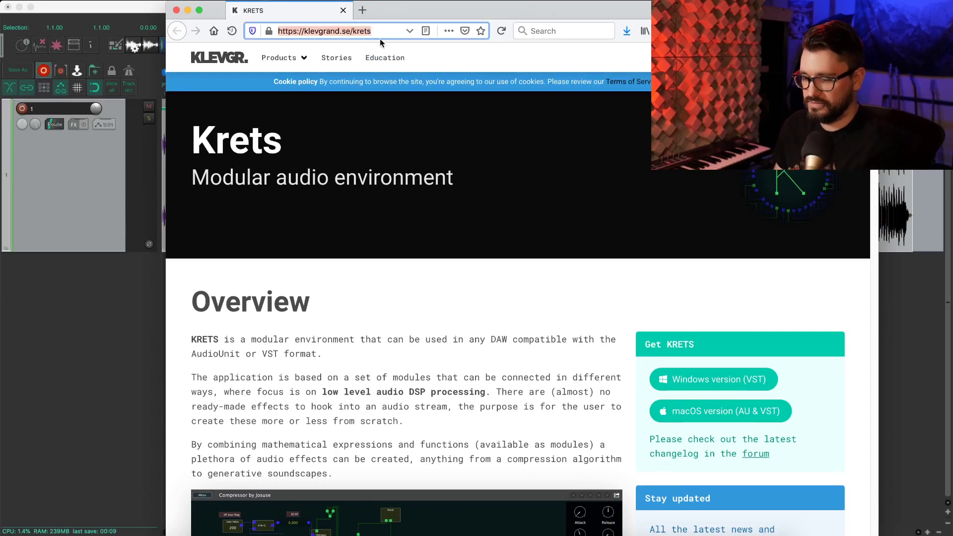
Switch to REAPER, then reduce track 1's height and mute it
key(super+Tab)
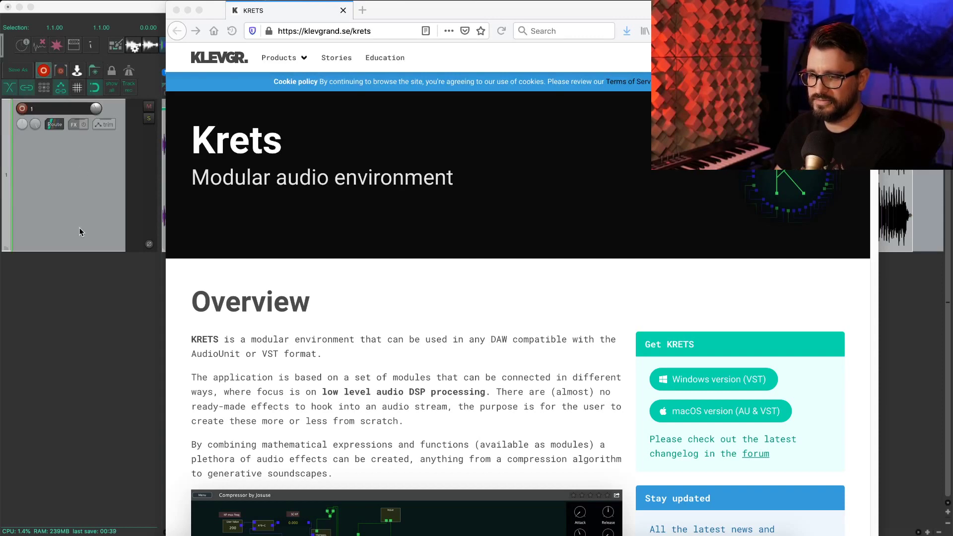
click(65, 221)
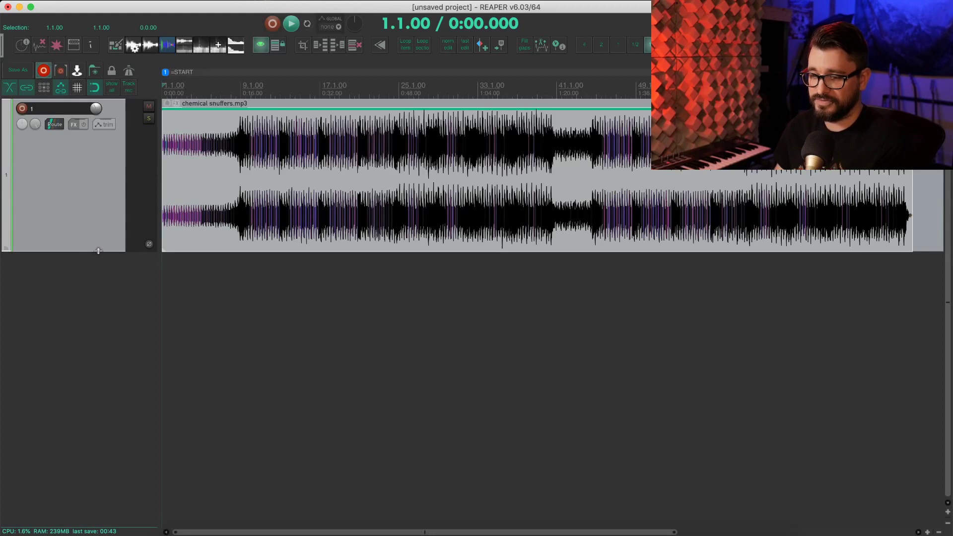
drag(98, 251, 100, 144)
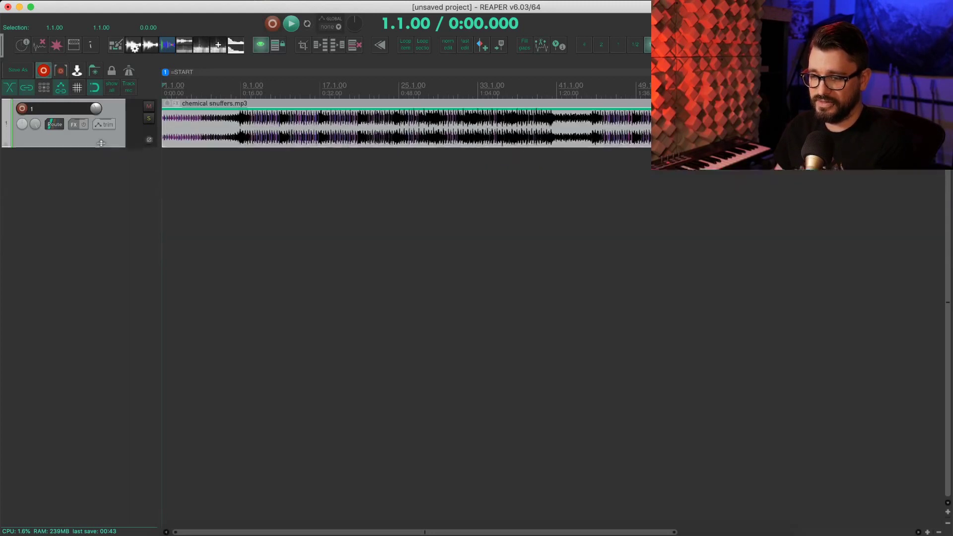
click(148, 106)
Add a second track below track 1 and load the VST3 KRETS (Klevgrand) effect on it
double_click(119, 216)
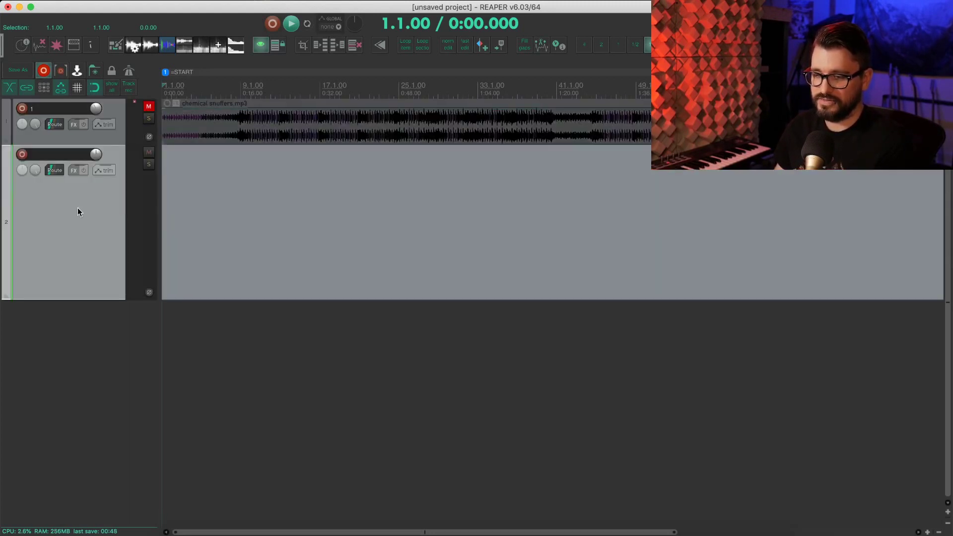
right_click(73, 171)
mouse_move(101, 162)
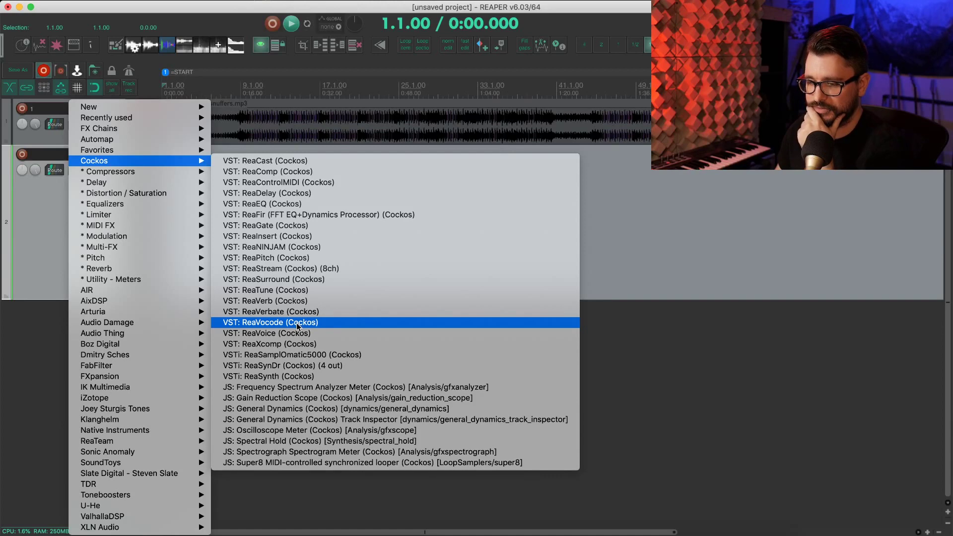
mouse_move(154, 117)
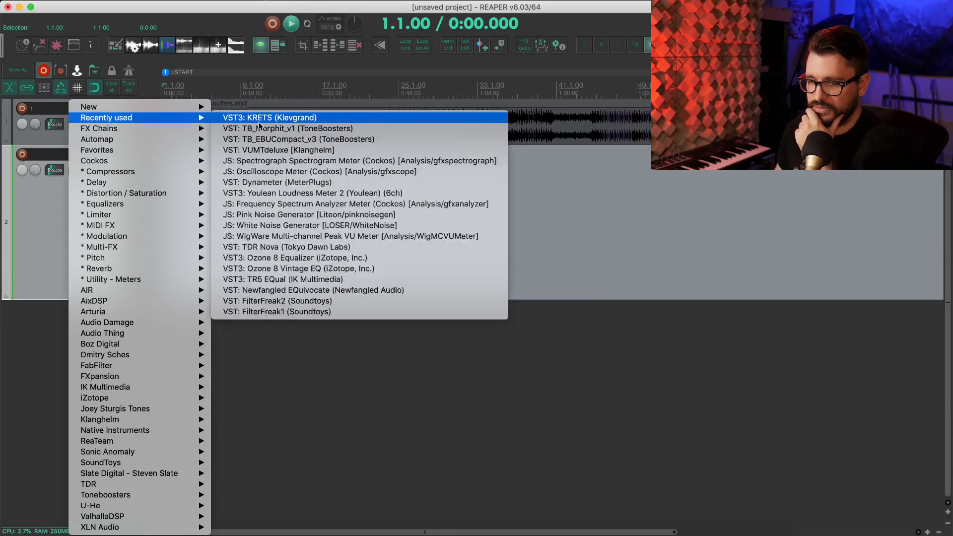
click(259, 119)
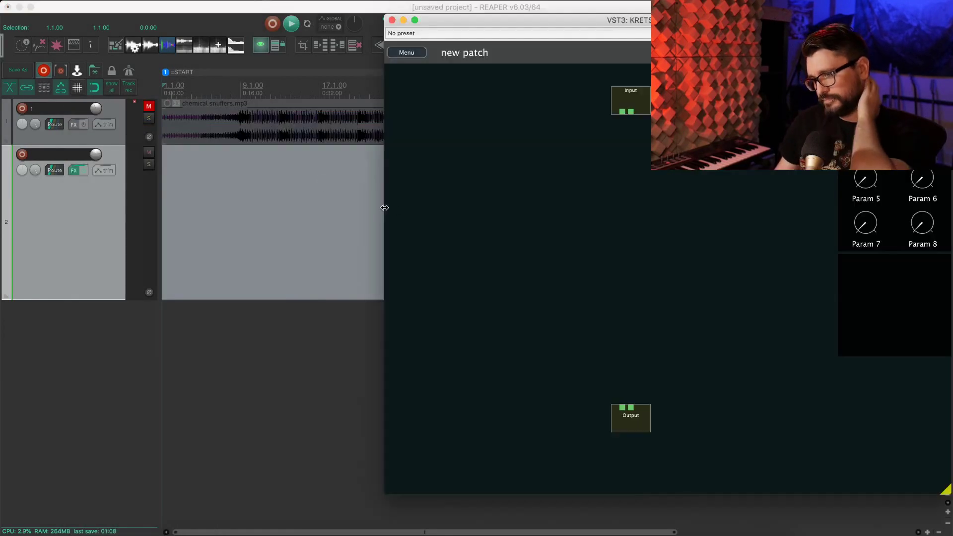
drag(481, 22, 257, 23)
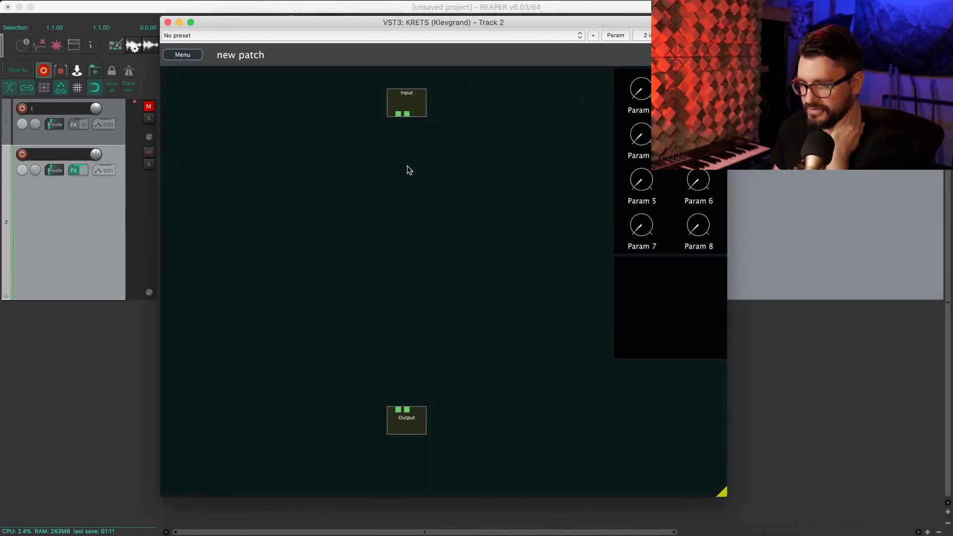
Move the Output module up towards the Input module and view the module categories that can be added
mouse_move(415, 108)
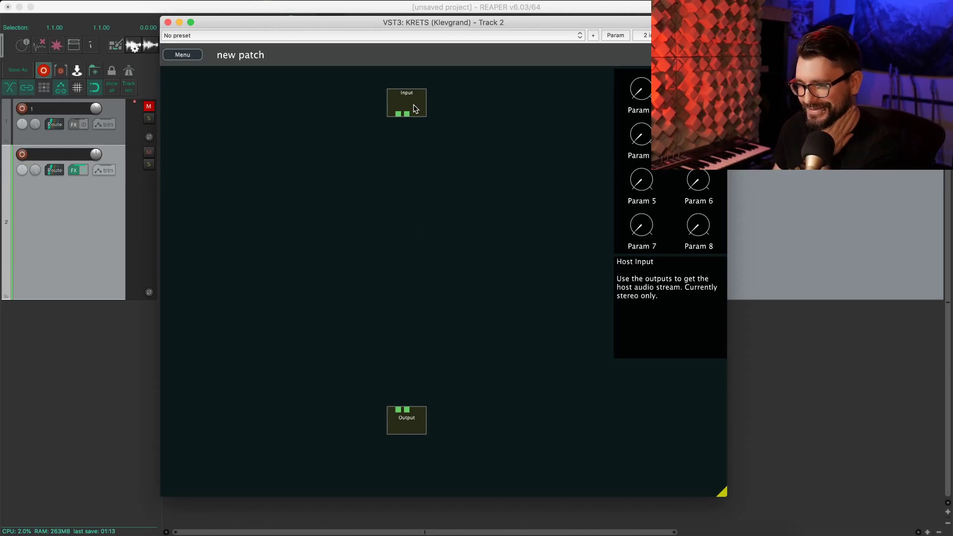
drag(410, 422, 418, 382)
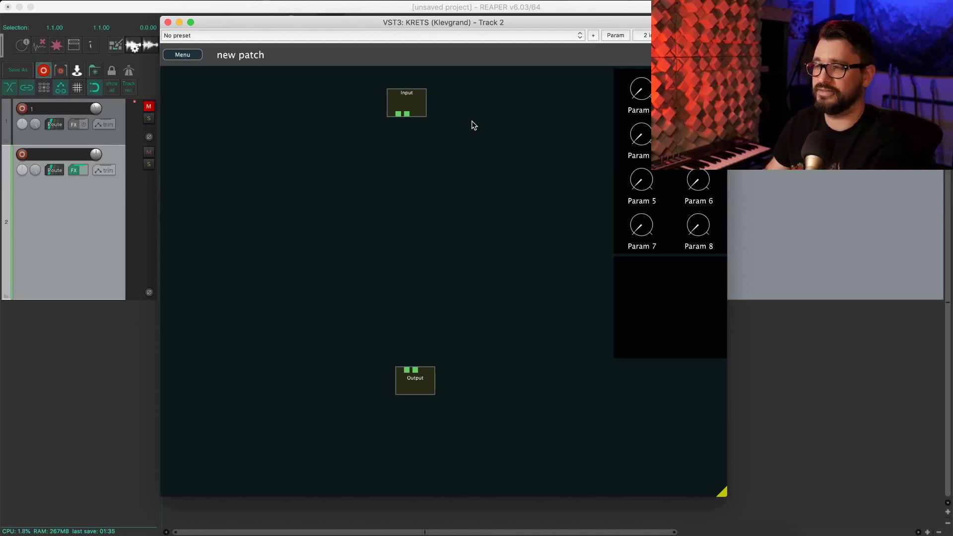
right_click(226, 142)
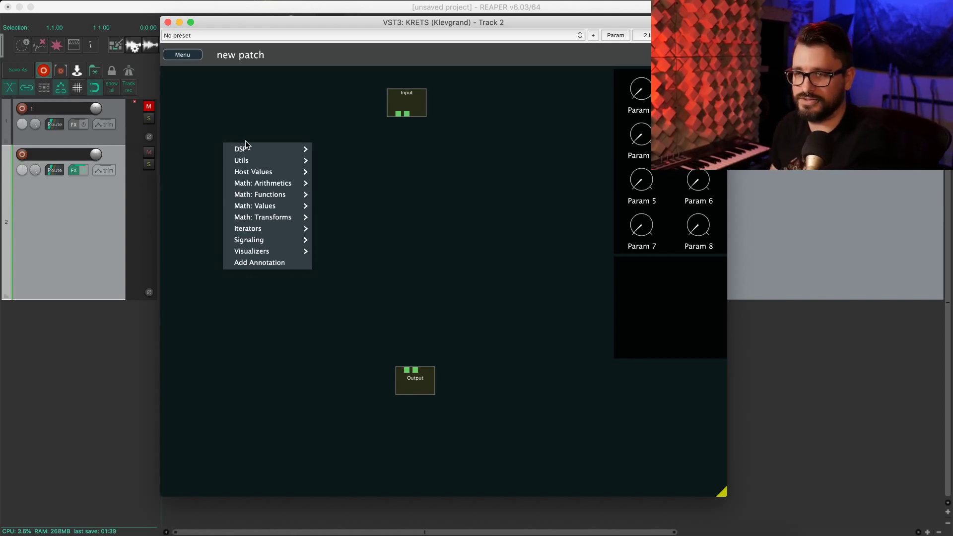
click(254, 127)
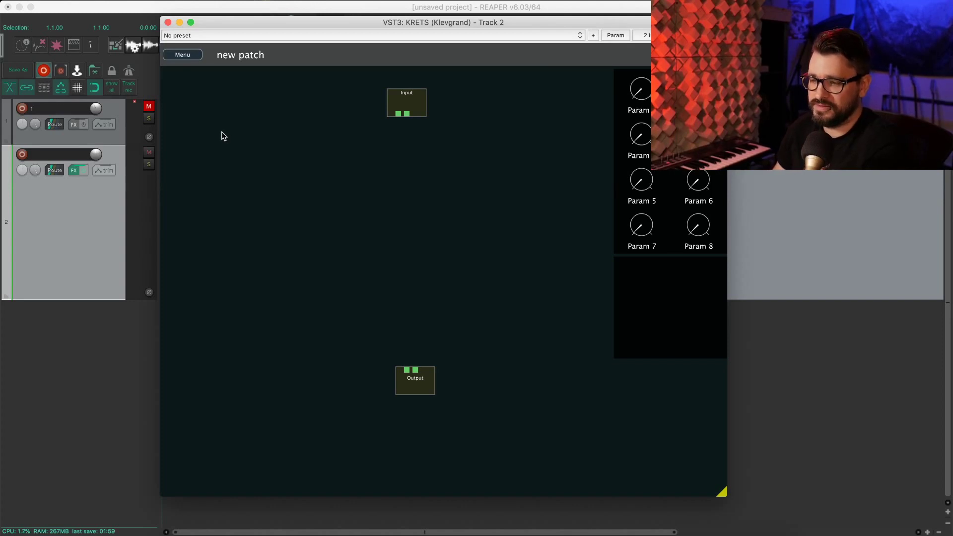
Open the patch browser in the KRETS plugin
right_click(189, 138)
click(184, 70)
click(188, 55)
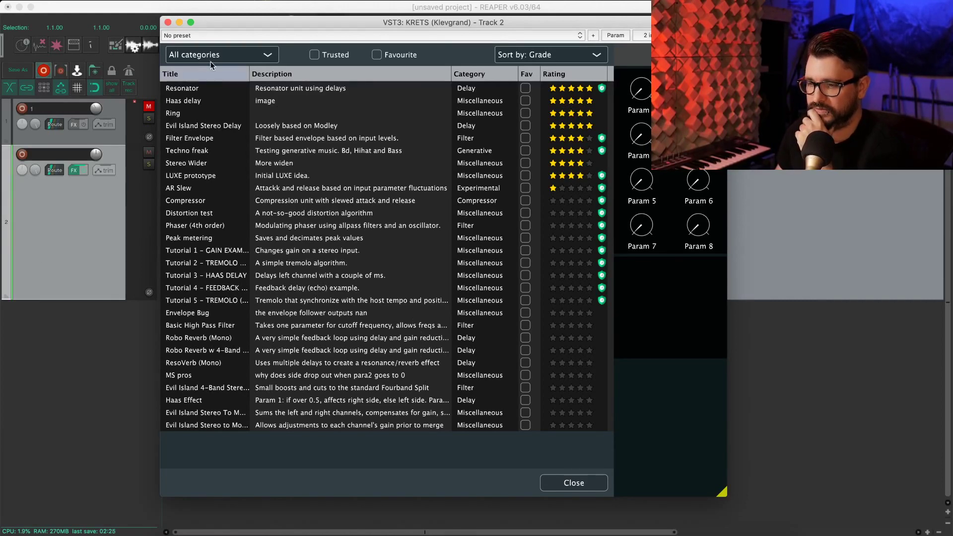
Move the plugin window aside and show the DB Music loops collection in the Media Explorer
drag(224, 20, 525, 61)
click(34, 276)
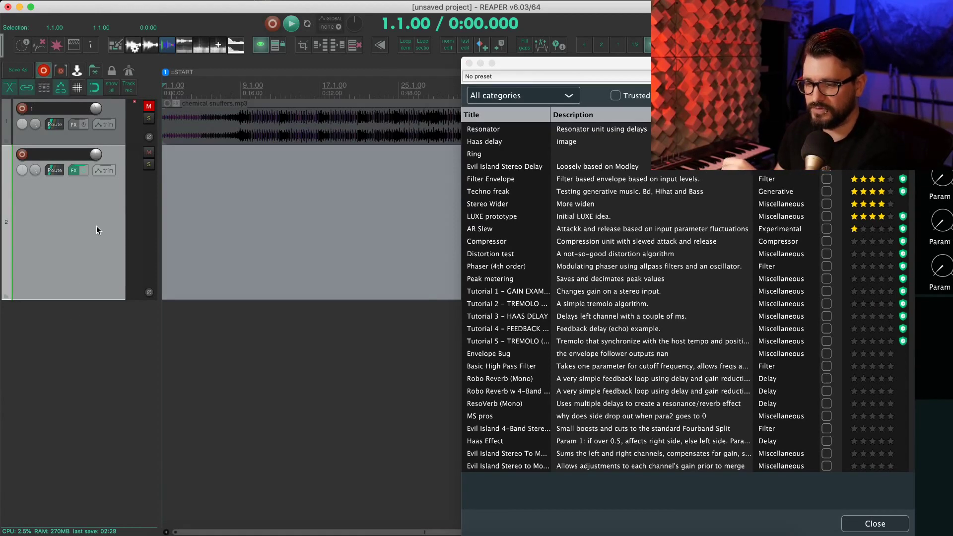
key(super+alt+x)
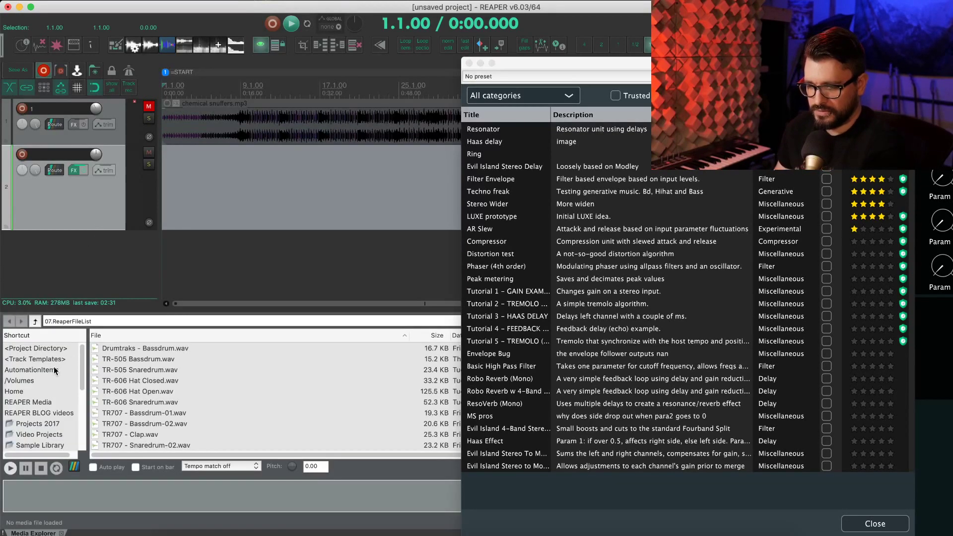
scroll(51, 433, down, 5)
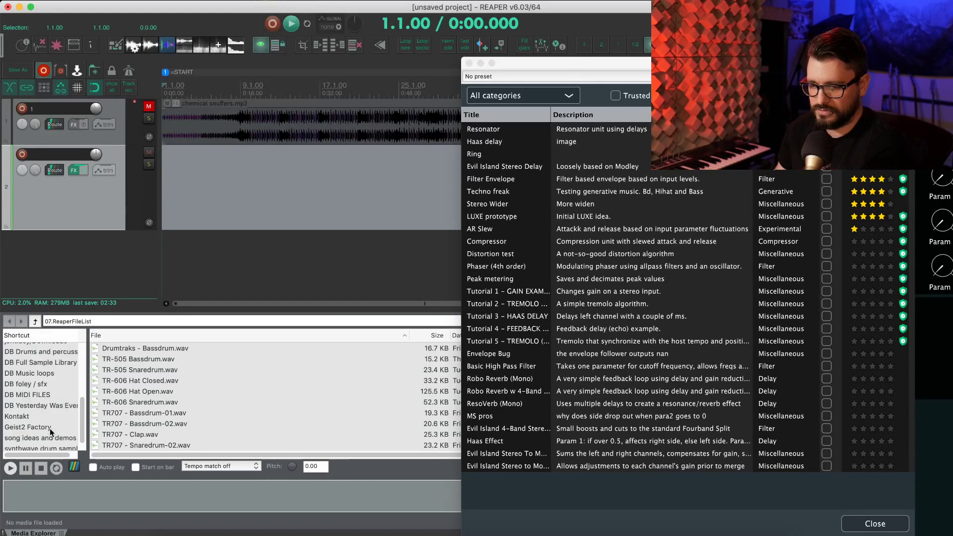
click(70, 374)
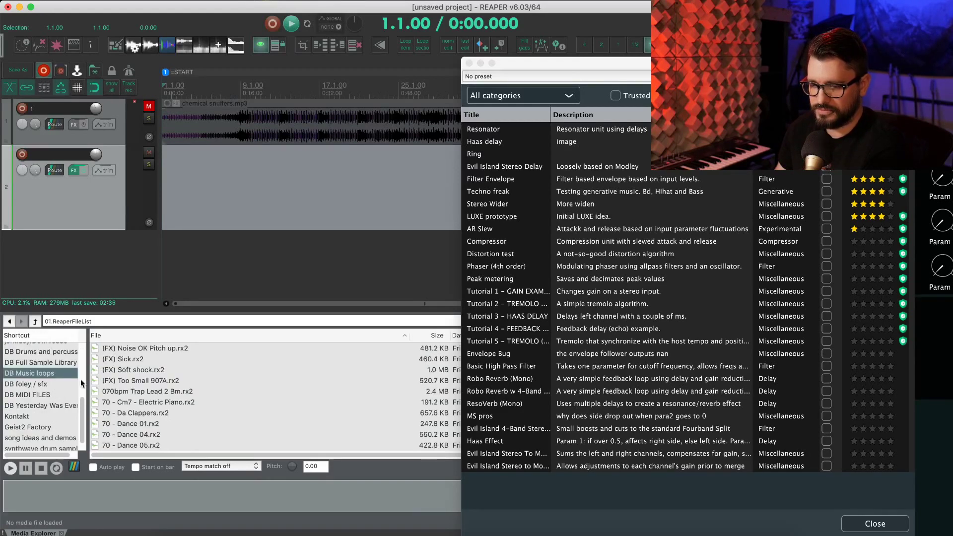
Audition the loops 70 - Da Clappers.rx2 and 70 - Dance 01.rx2 in the Media Explorer
click(209, 379)
click(204, 412)
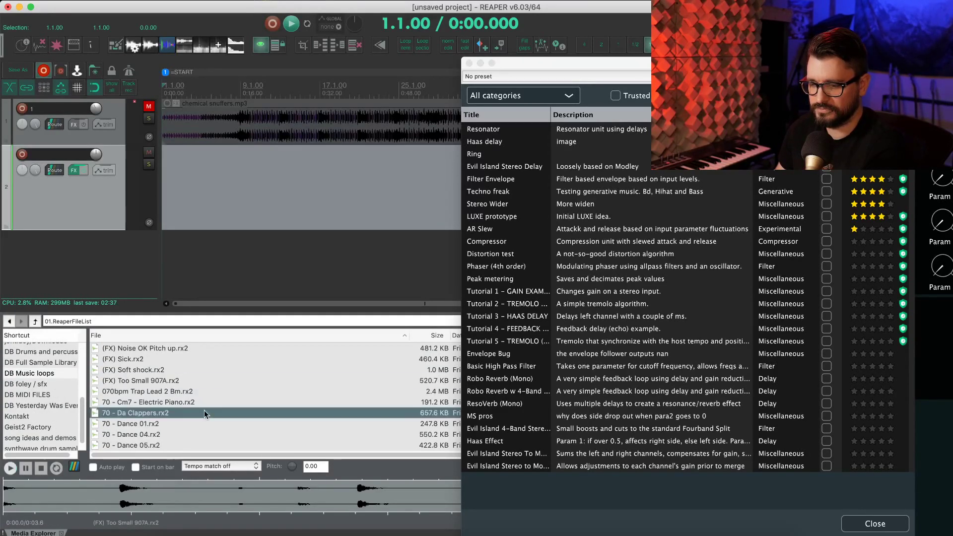
key(space)
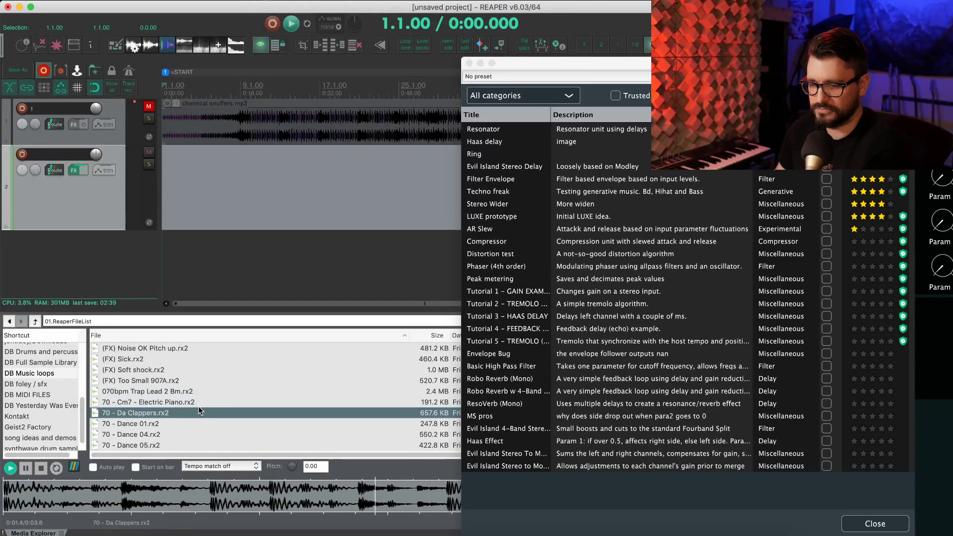
click(145, 426)
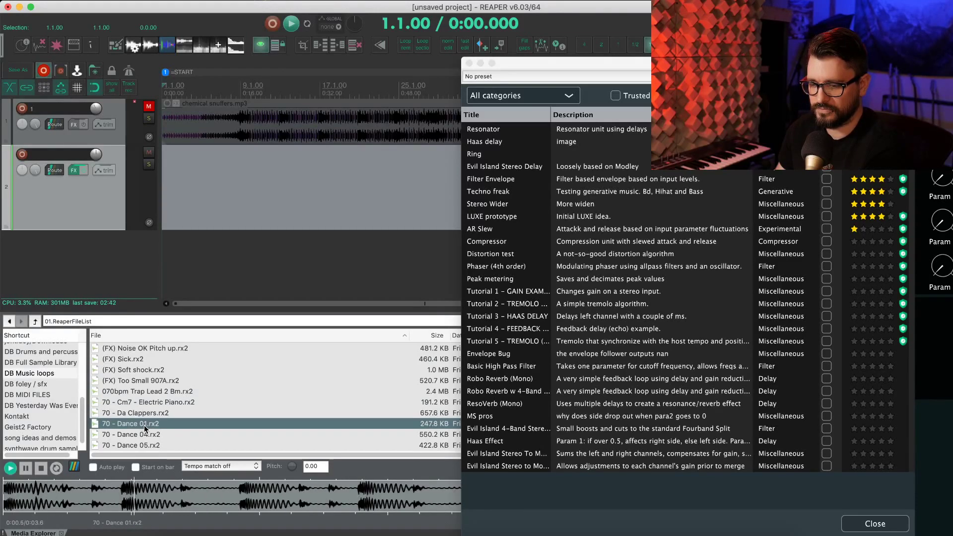
Import 70 - Da Clappers.rx2 onto track 2 as a single loopable media item that adjusts to project tempo
drag(150, 415, 133, 241)
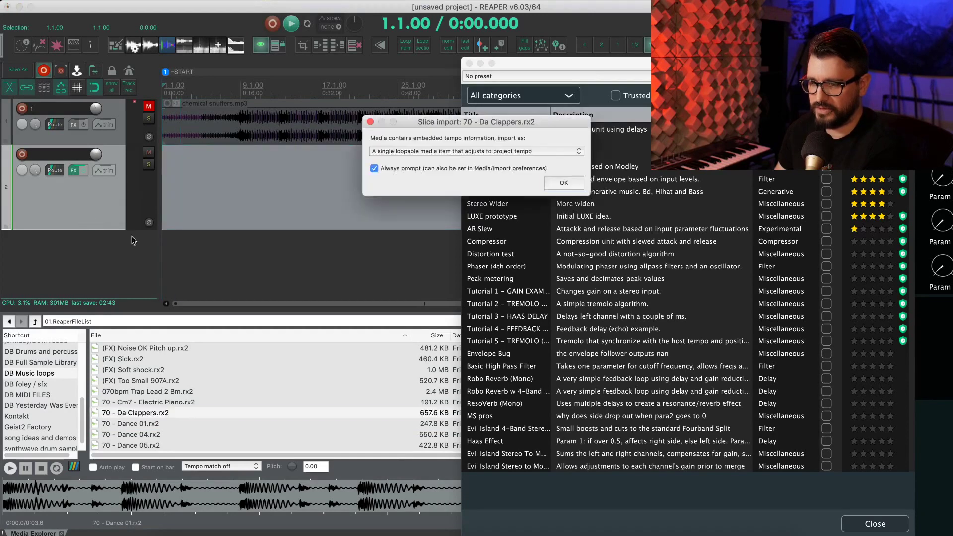
click(565, 182)
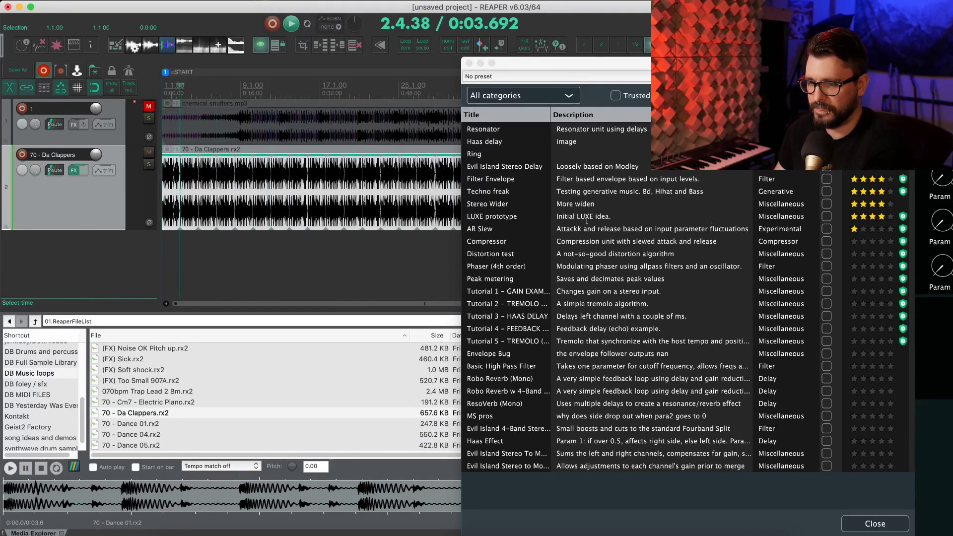
click(327, 212)
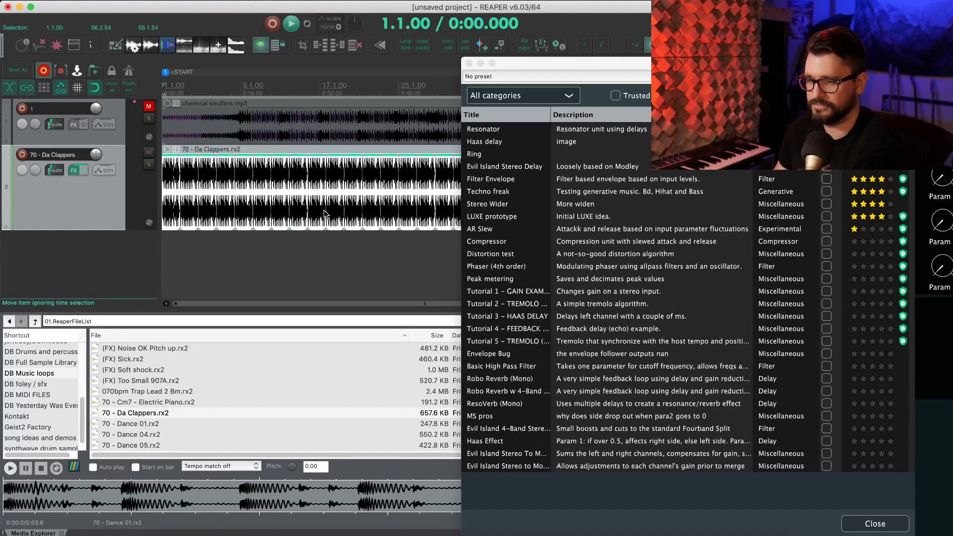
Move the KRETS window back over the arrangement and check the patch browser's category filter
drag(585, 61, 336, 34)
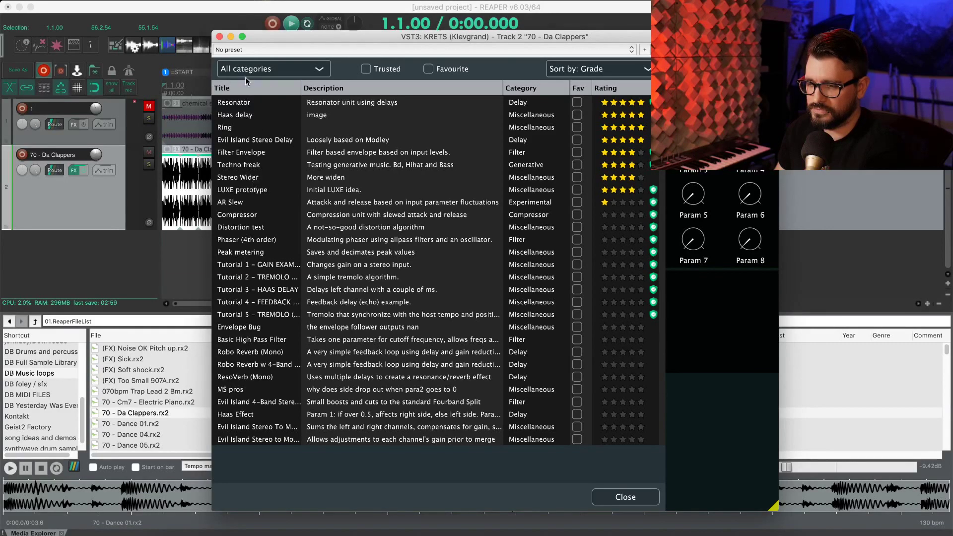
click(292, 74)
click(259, 80)
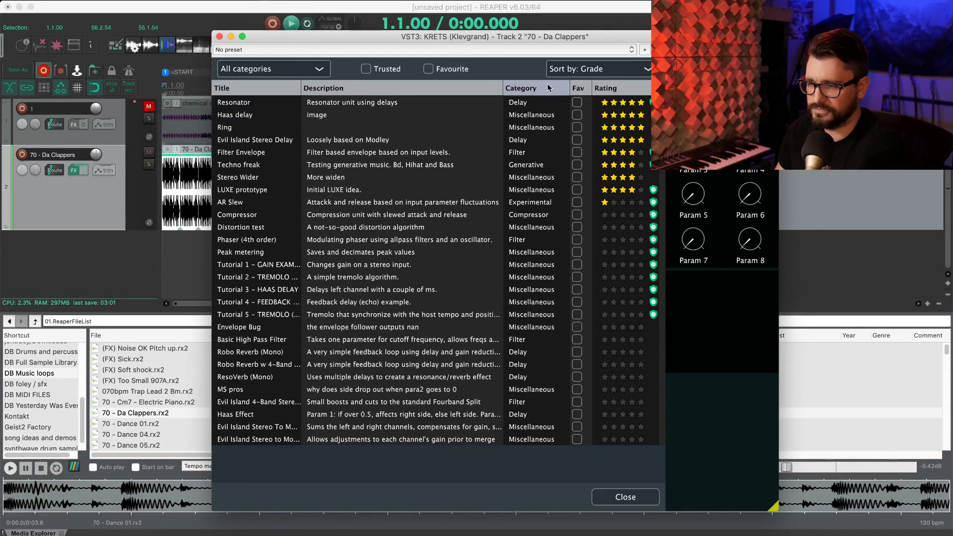
Leave the public patch browser and load the basic phaser patch from the personal patches
click(626, 497)
click(234, 68)
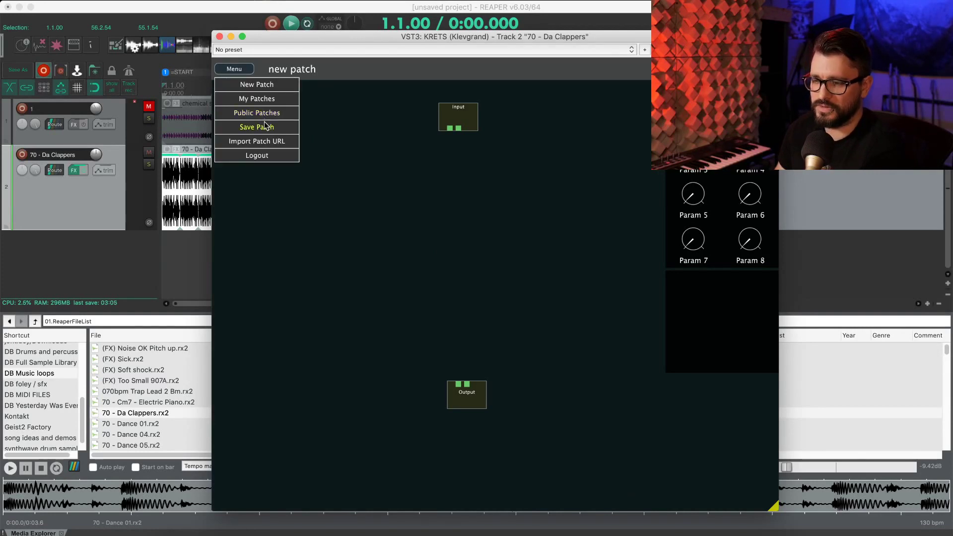
click(272, 99)
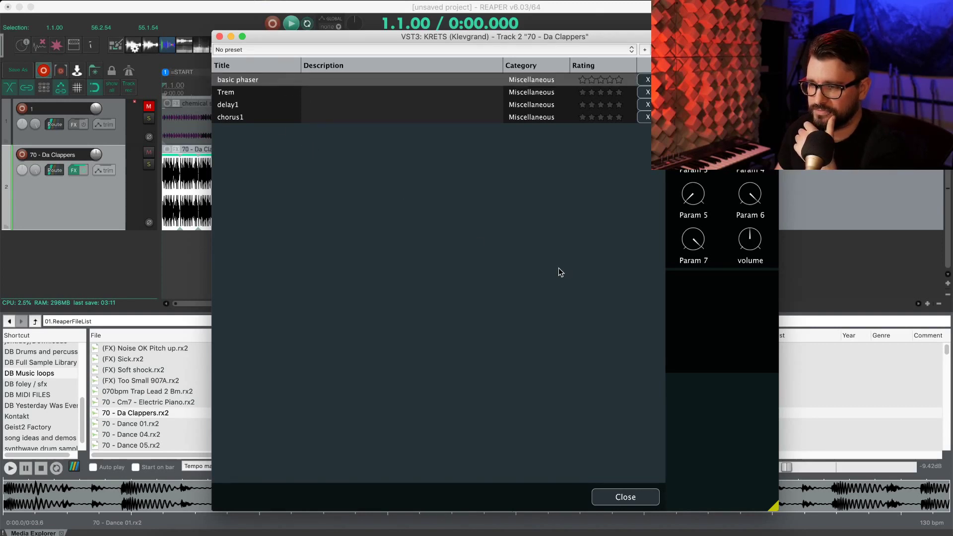
click(630, 499)
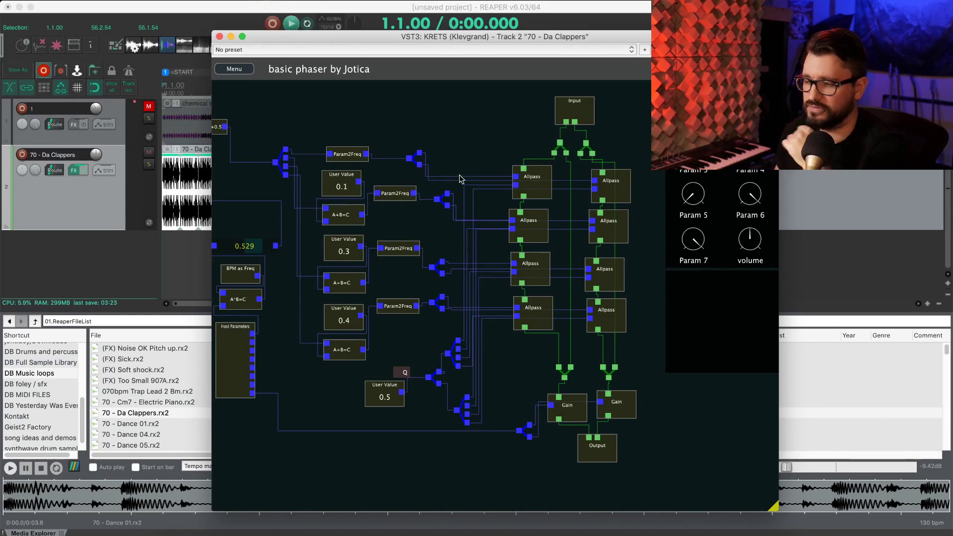
Examine the basic phaser's audio path and the descriptions of its Gain, Output and Allpass modules
drag(470, 143, 372, 135)
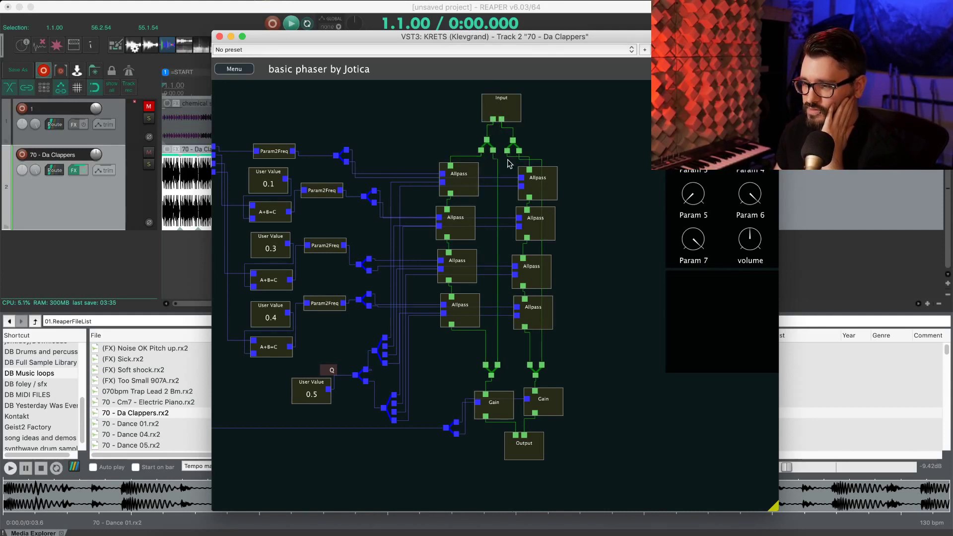
mouse_move(499, 403)
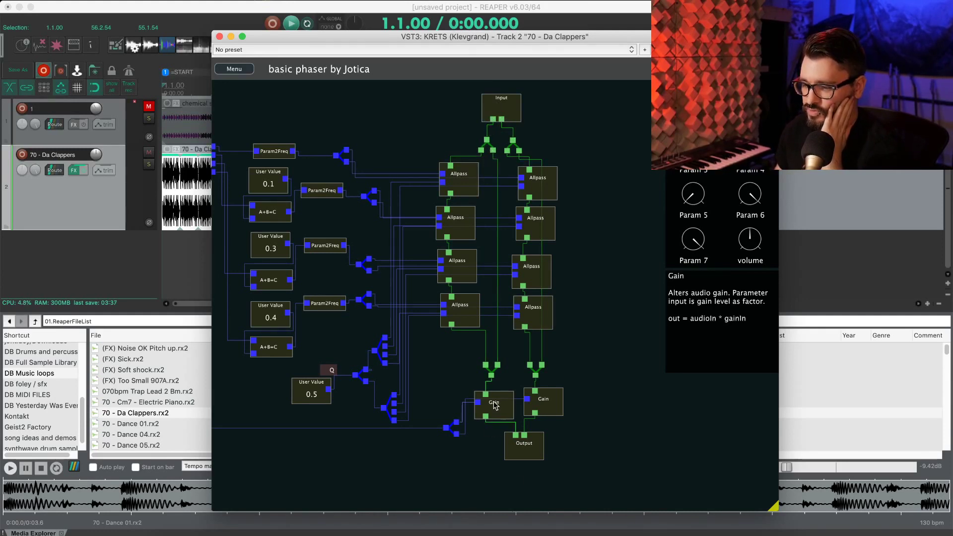
mouse_move(532, 460)
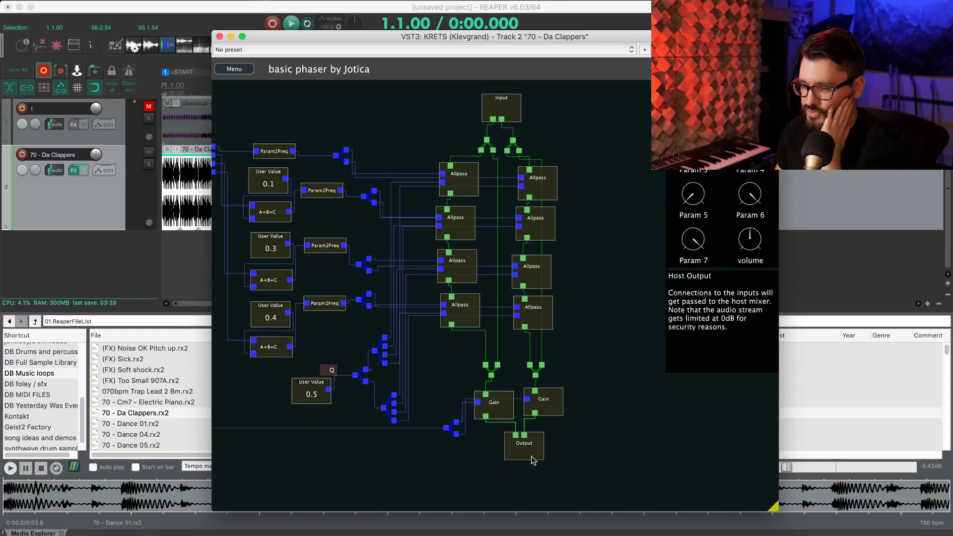
mouse_move(466, 312)
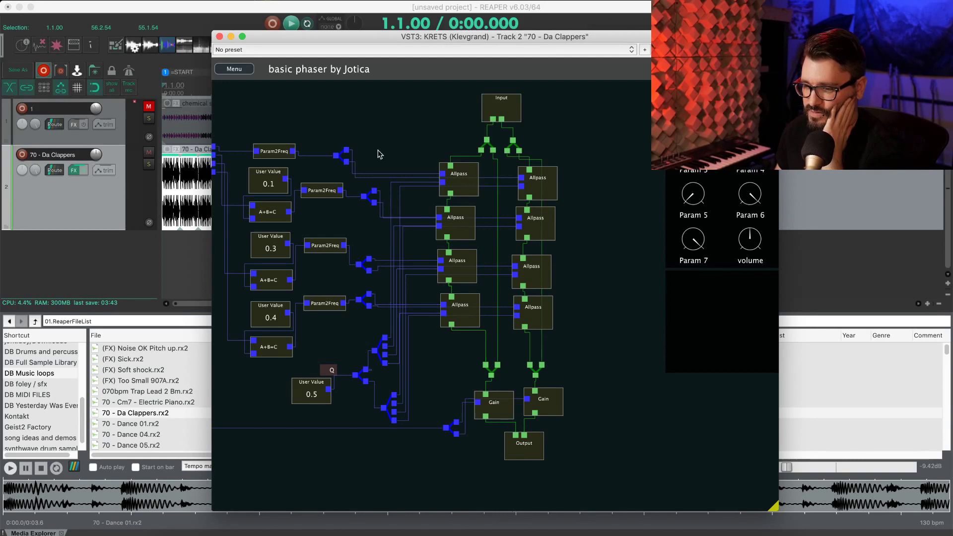
Spread out the Host Parameters, BPM as Freq and A*B=C modules and check how they feed the value meter
scroll(426, 120, left, 5)
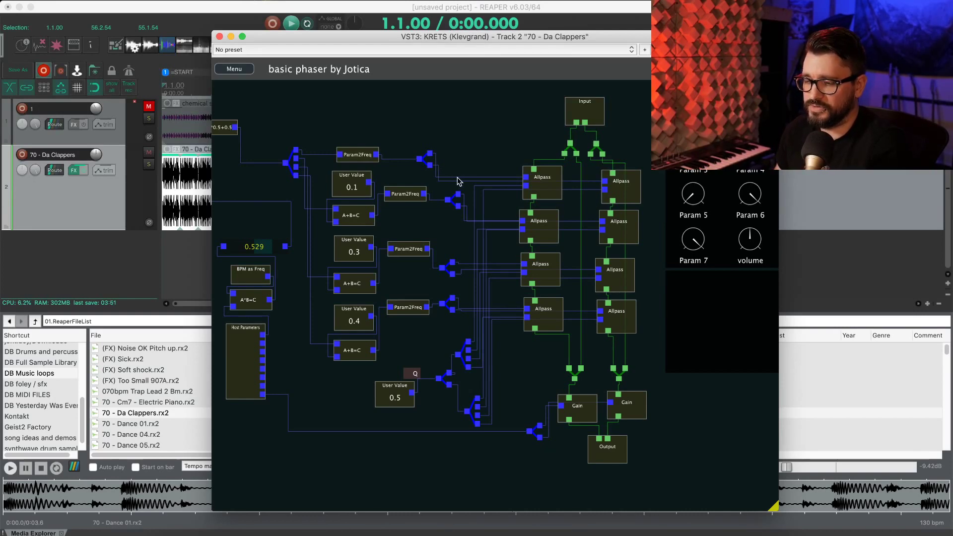
drag(411, 130, 485, 112)
drag(321, 334, 302, 350)
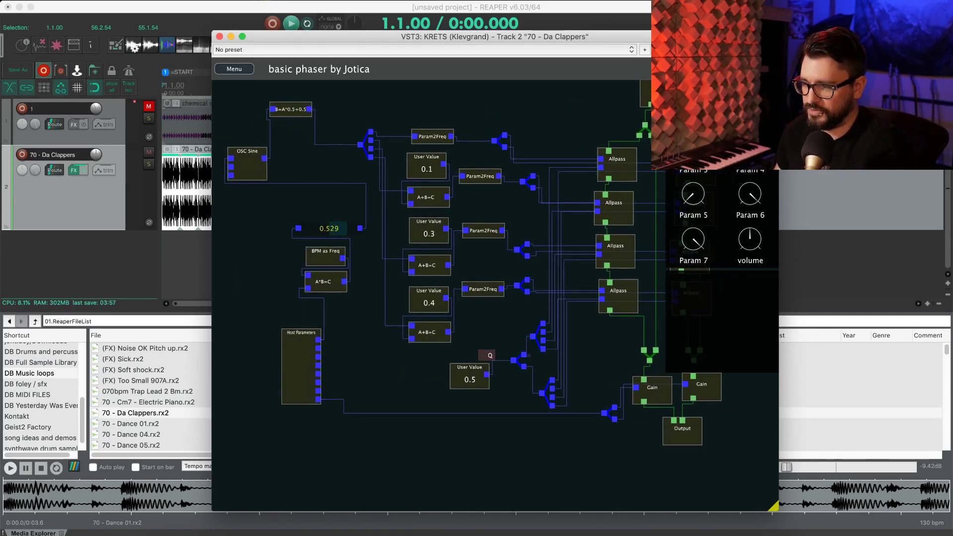
drag(334, 286, 299, 250)
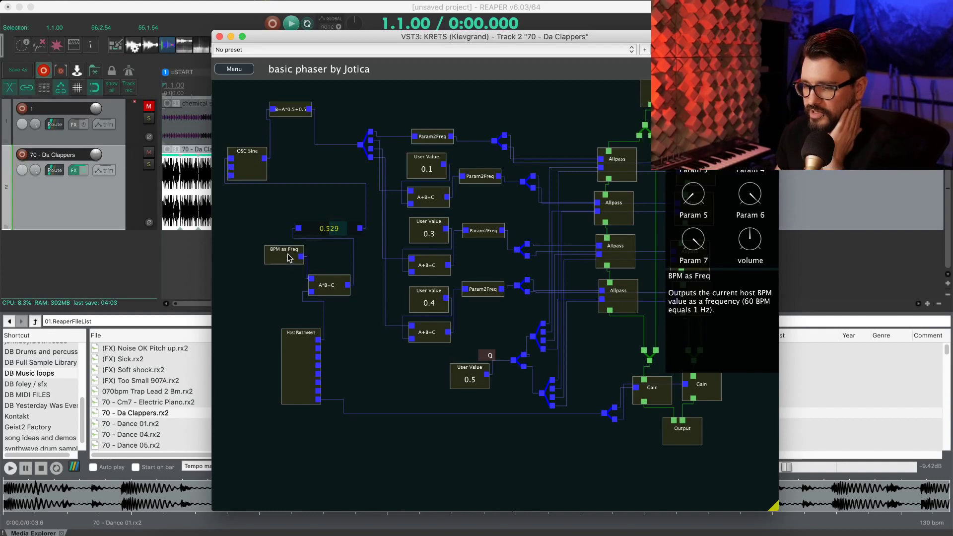
click(327, 293)
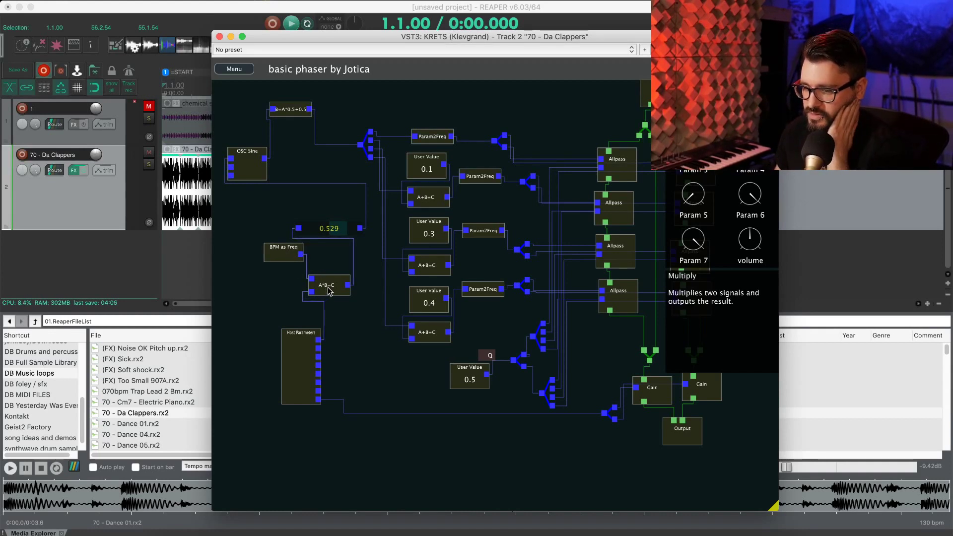
mouse_move(336, 230)
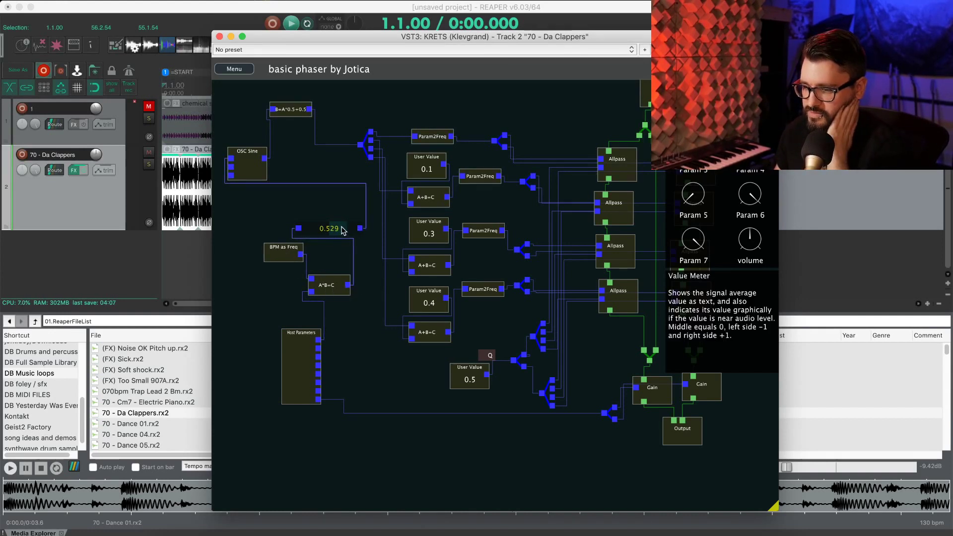
Nudge the OSC Sine and B=A*0.5+0.5 modules to trace their wiring and read their descriptions
drag(233, 167, 247, 164)
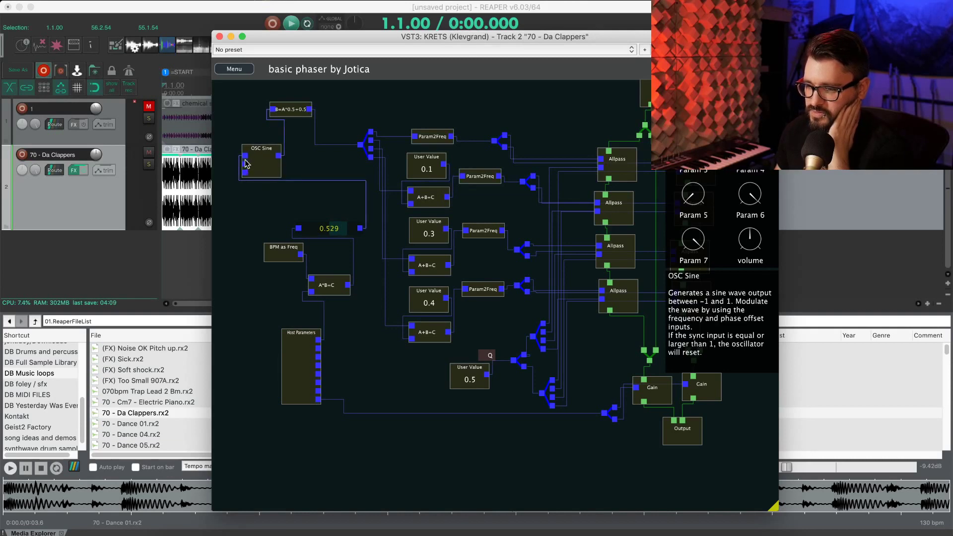
mouse_move(250, 160)
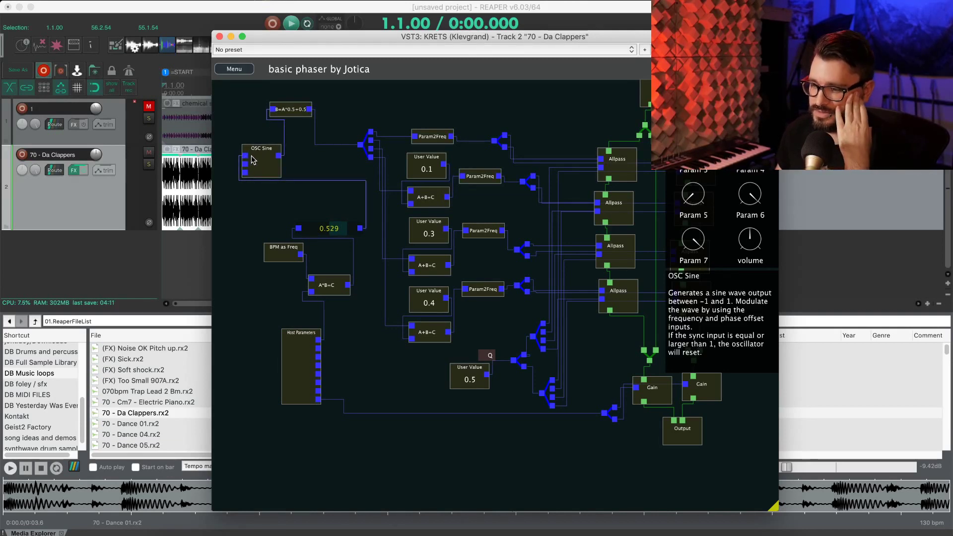
drag(258, 161, 253, 160)
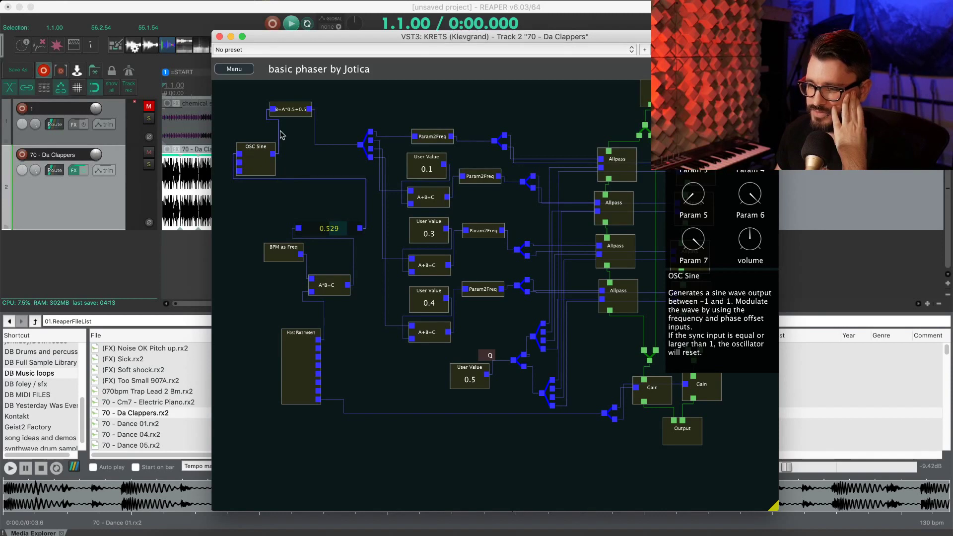
mouse_move(295, 110)
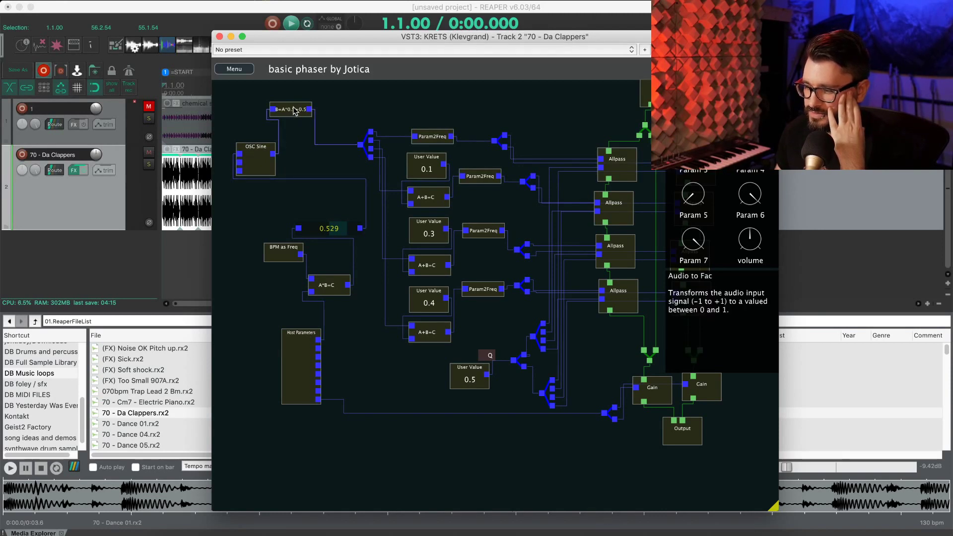
drag(294, 110, 298, 110)
mouse_move(301, 115)
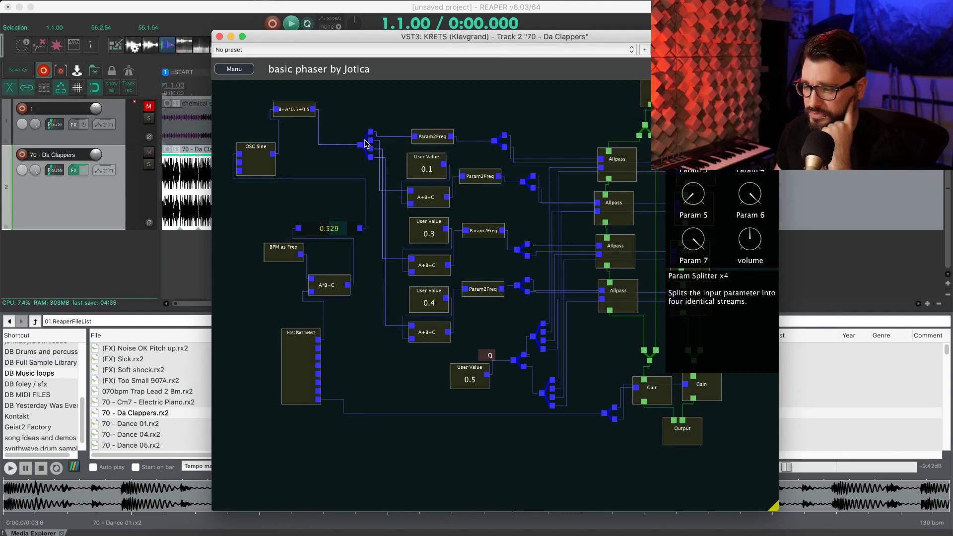
Reposition the four-way parameter splitter, the uppermost Param2Freq module and the 0.1 User Value module to separate their connections
drag(366, 144, 358, 141)
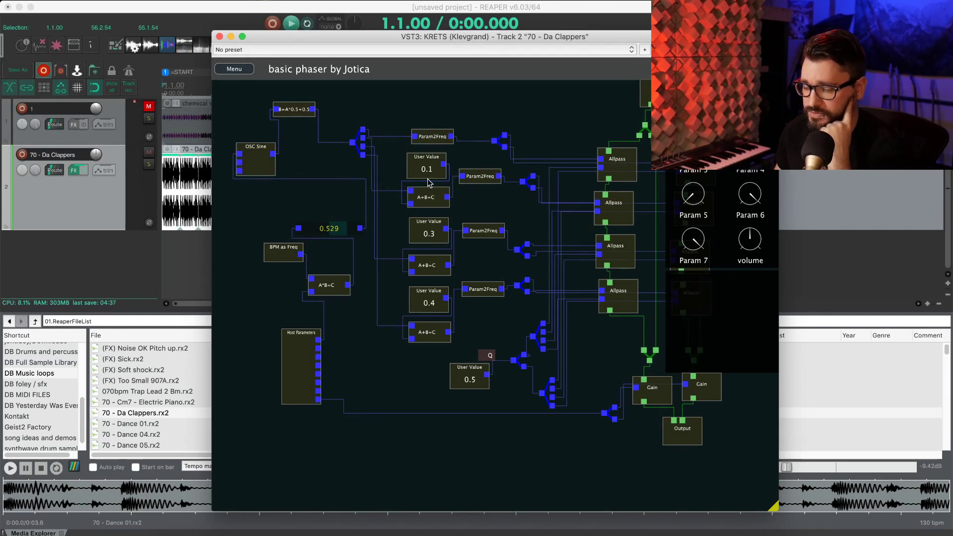
drag(429, 137, 422, 132)
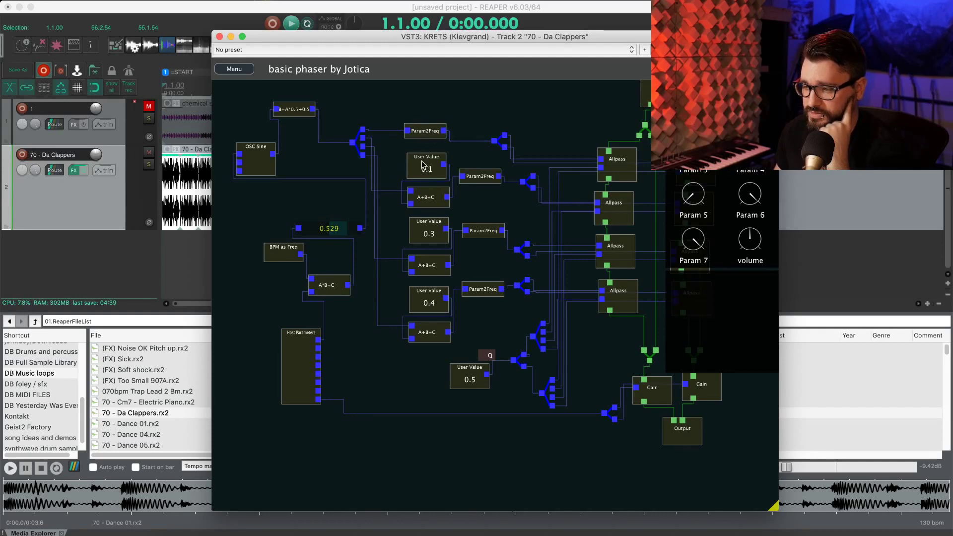
drag(423, 163, 425, 130)
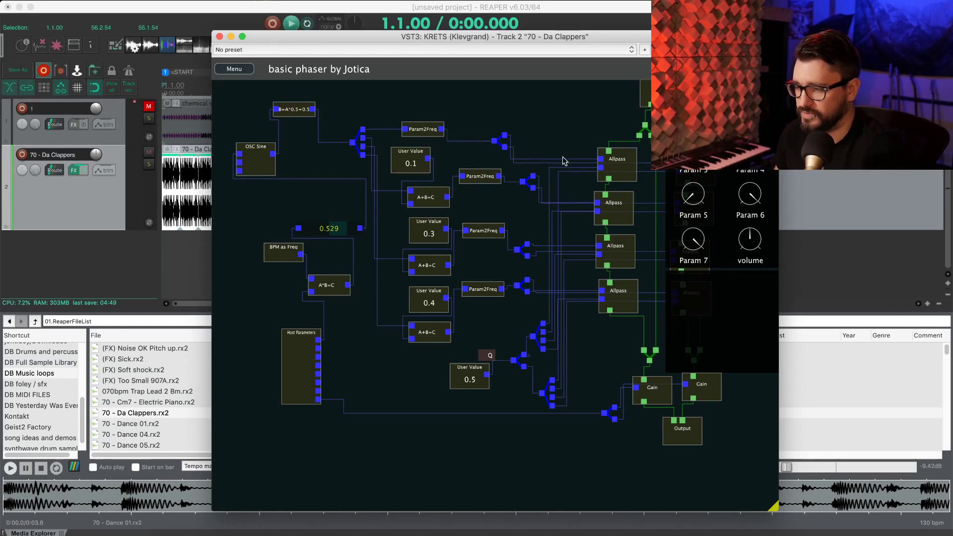
mouse_move(602, 163)
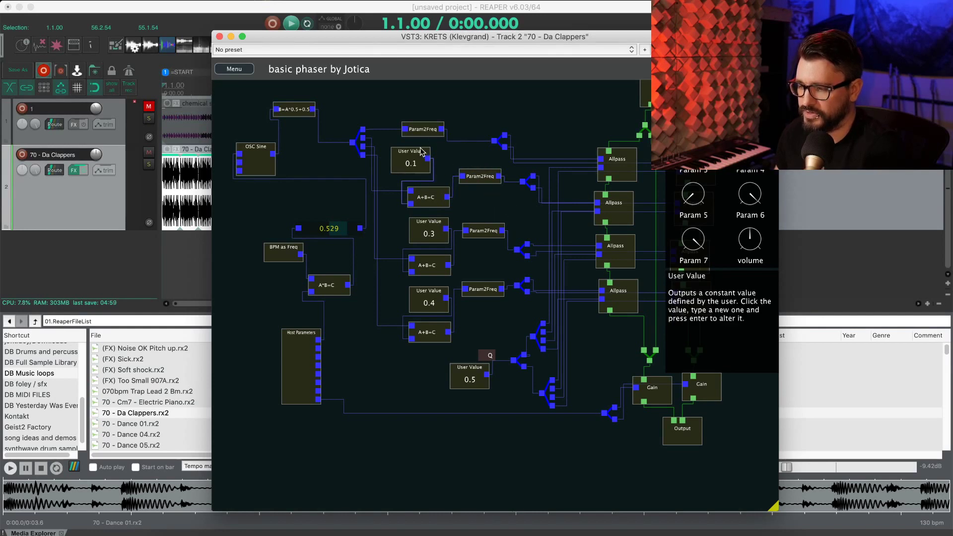
drag(413, 156, 417, 124)
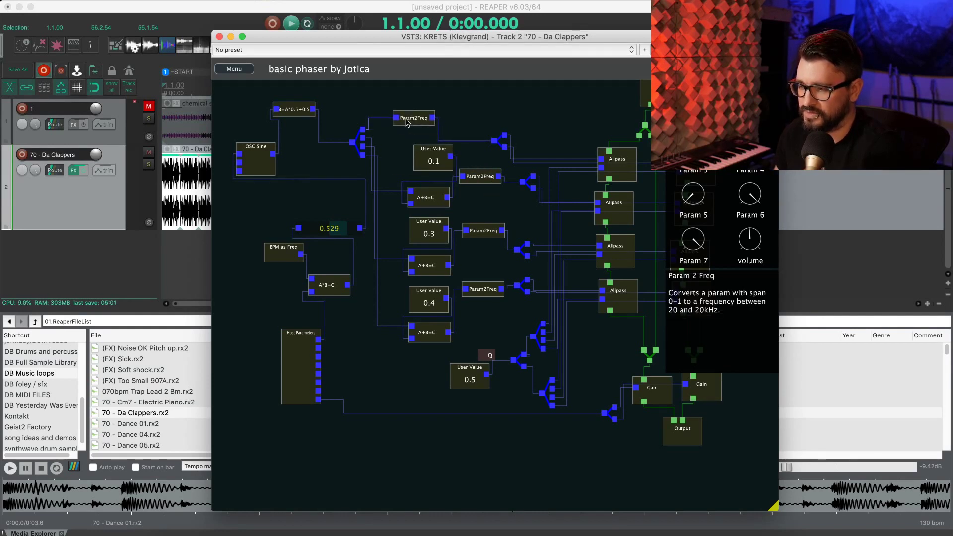
mouse_move(413, 123)
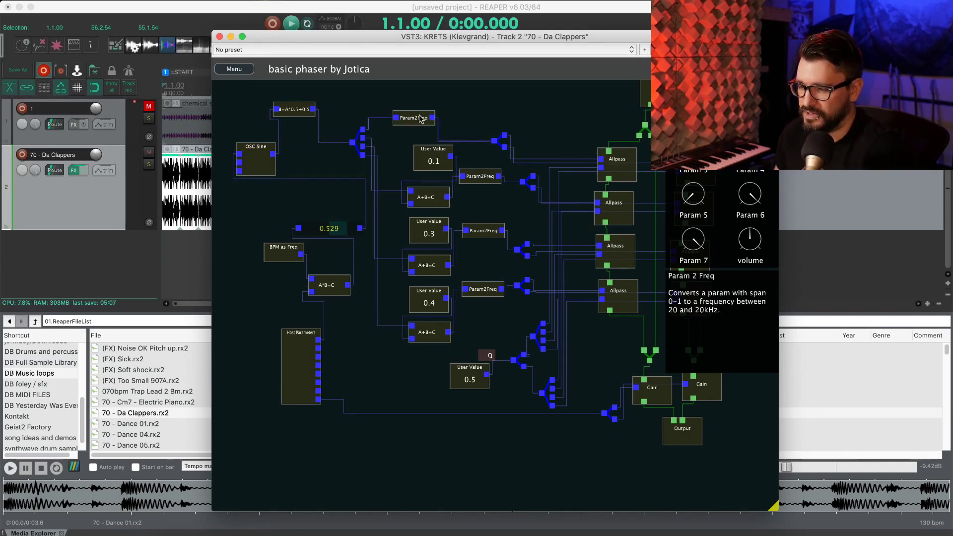
mouse_move(420, 118)
mouse_down()
mouse_move(477, 117)
mouse_move(430, 114)
mouse_up()
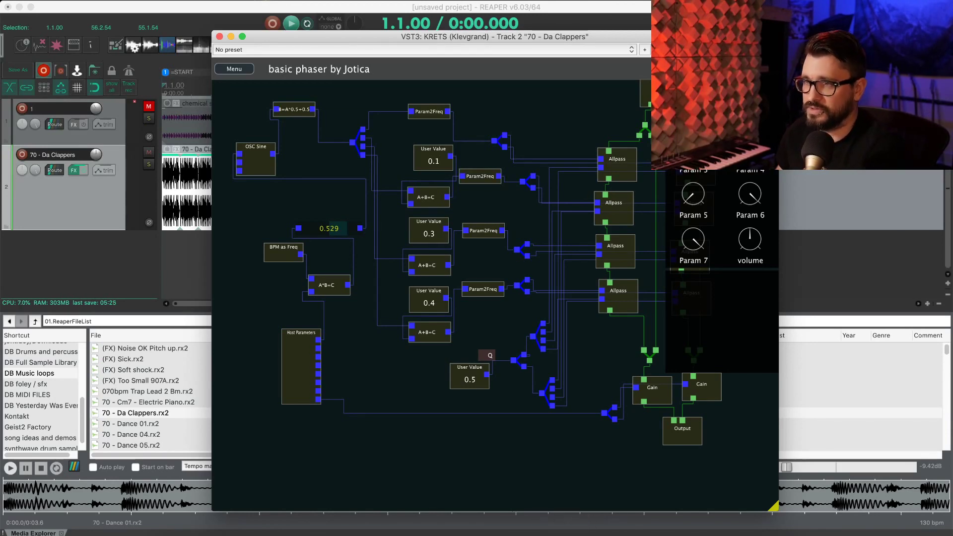
Switch to the web browser and review the KRETS product page's overview, download options, public alpha note, forum section and hearing warning
key(super+Tab)
key(super+Tab)
key(super+Tab)
click(338, 293)
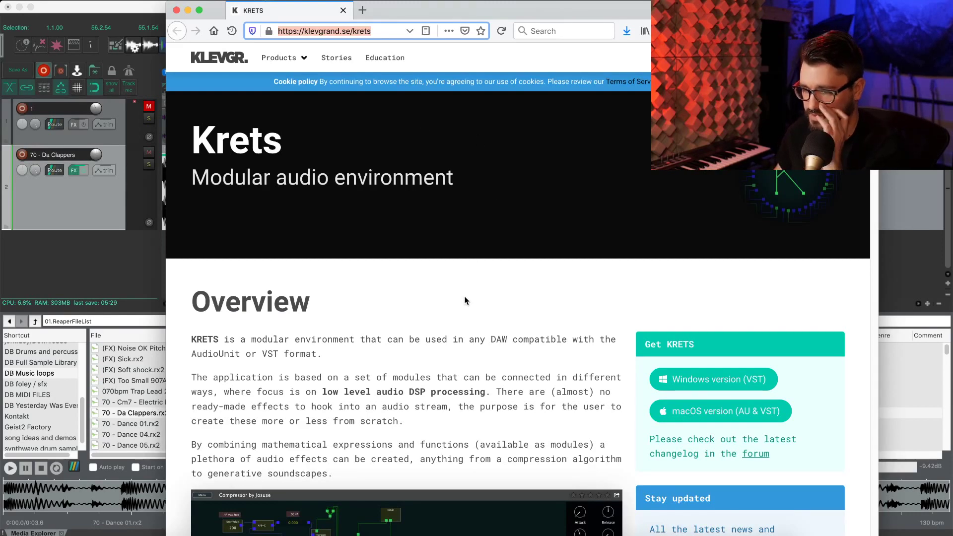
scroll(467, 297, down, 4)
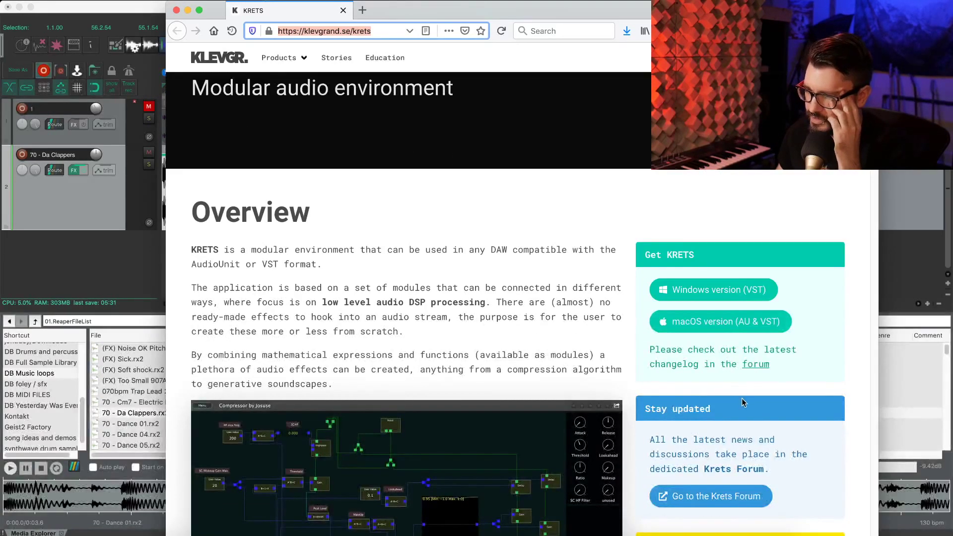
scroll(742, 398, down, 8)
scroll(740, 399, up, 10)
scroll(741, 398, down, 15)
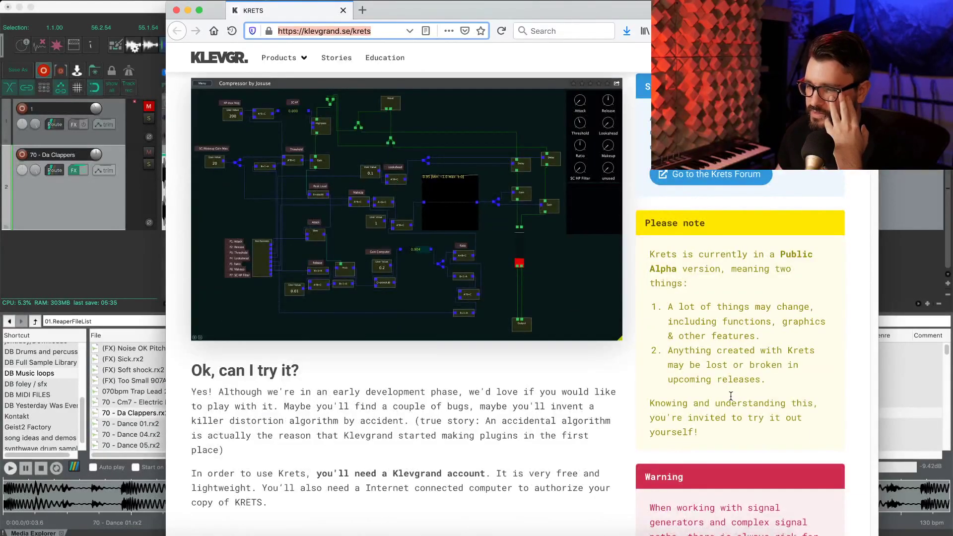
scroll(730, 396, down, 1)
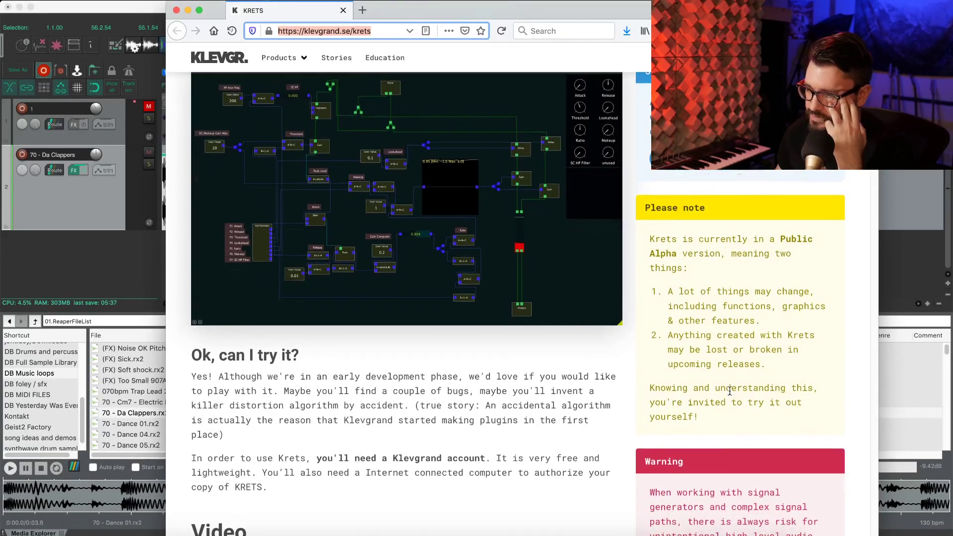
scroll(729, 393, up, 8)
scroll(729, 390, up, 1)
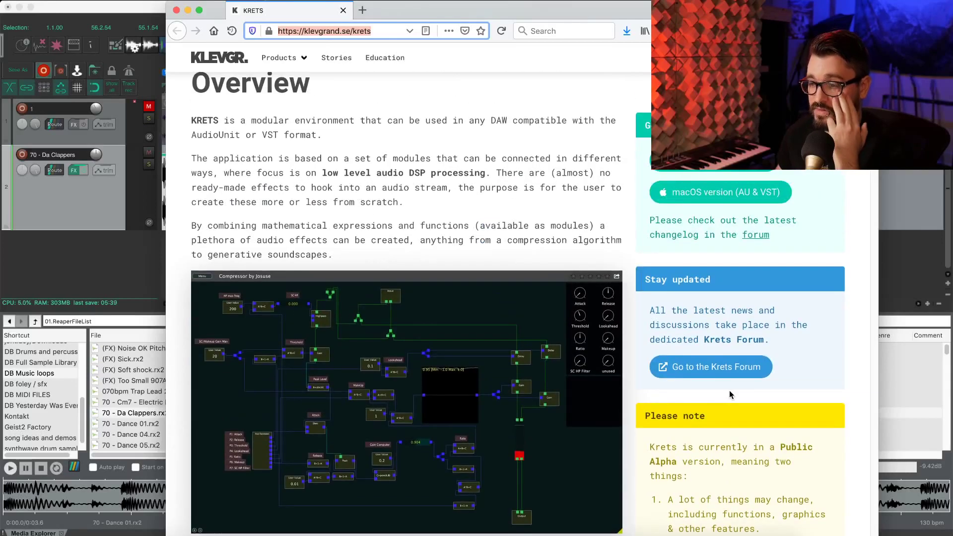
scroll(729, 389, down, 14)
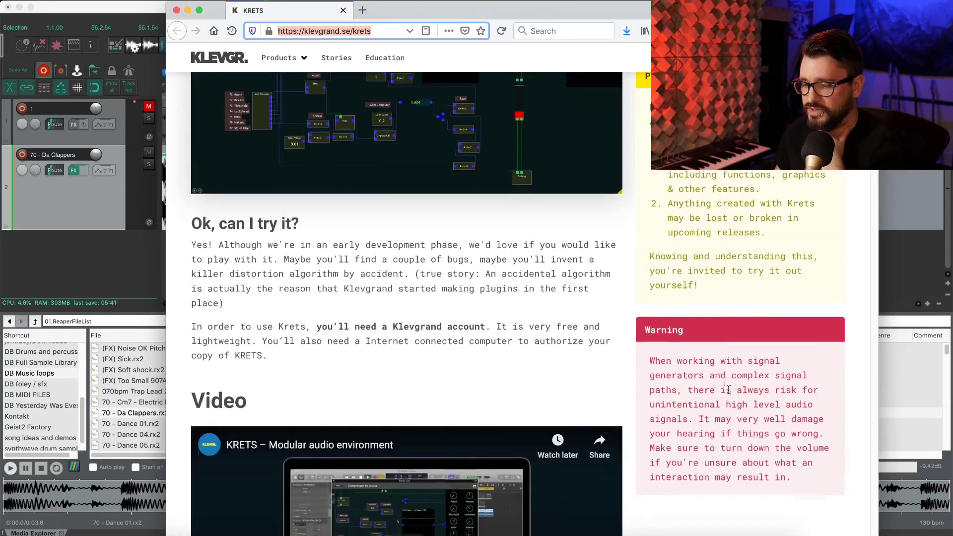
scroll(728, 389, down, 3)
scroll(729, 389, up, 18)
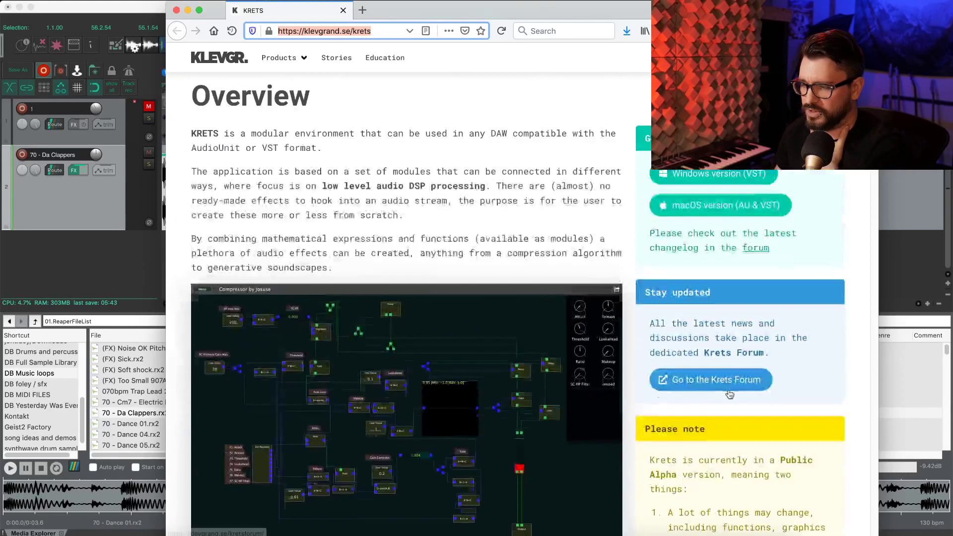
scroll(729, 389, up, 10)
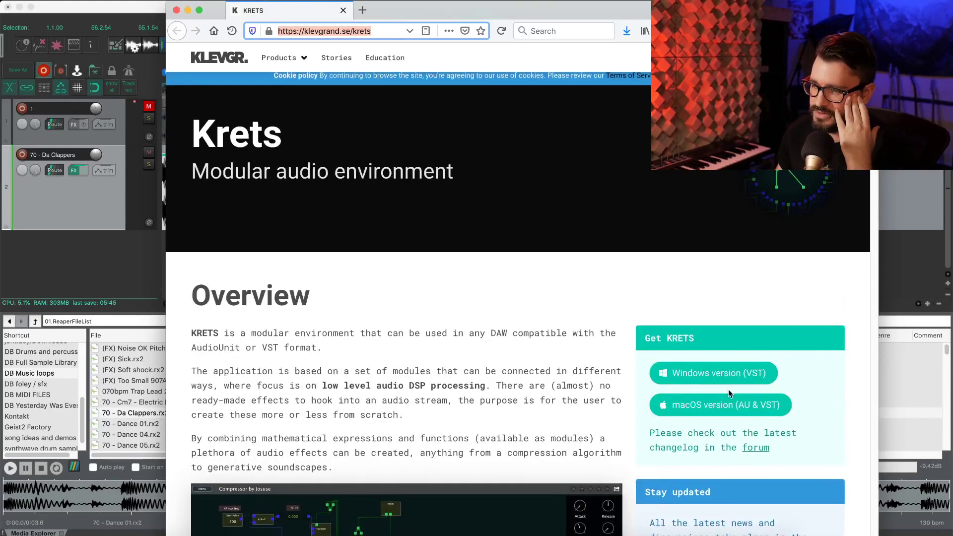
scroll(729, 389, down, 12)
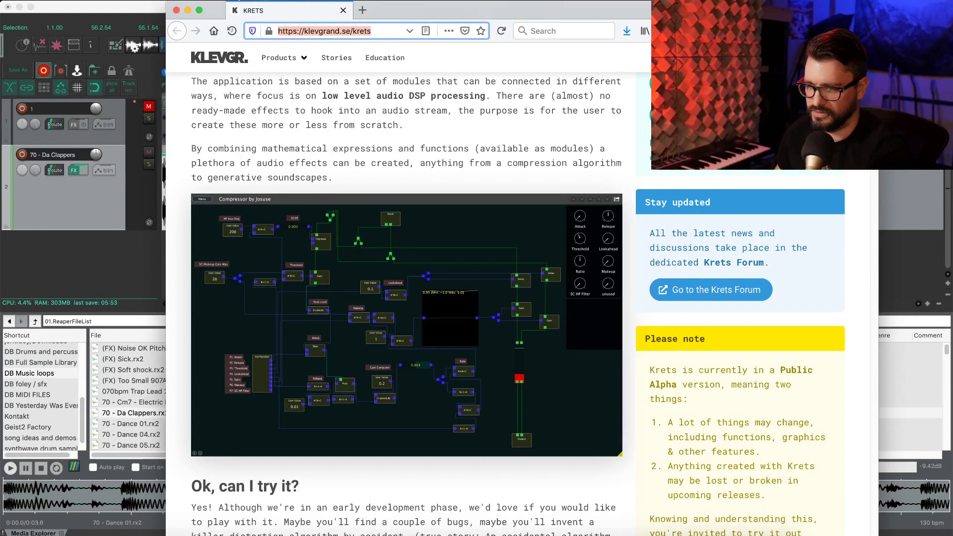
Minimise the browser to return to REAPER and shift the KRETS window to uncover more of the arrangement
click(188, 10)
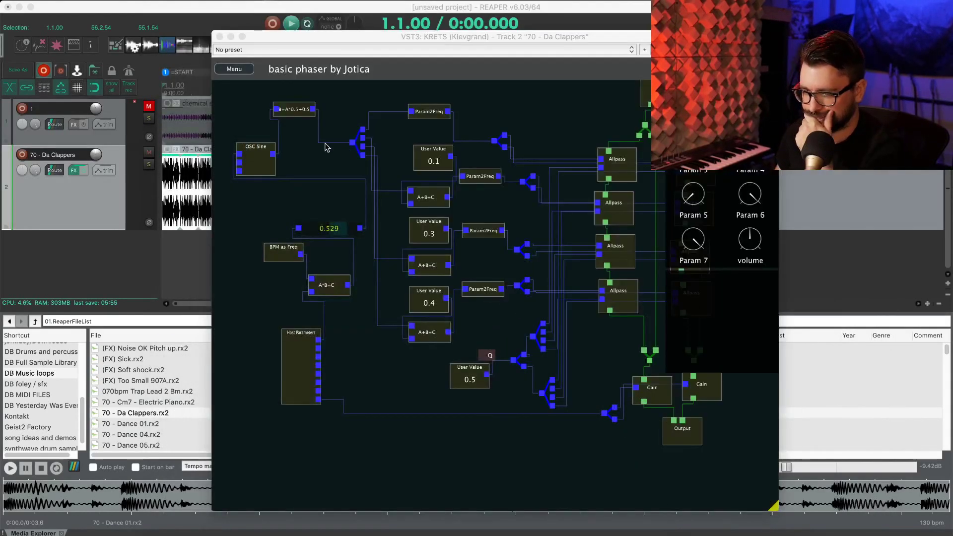
drag(370, 43, 427, 48)
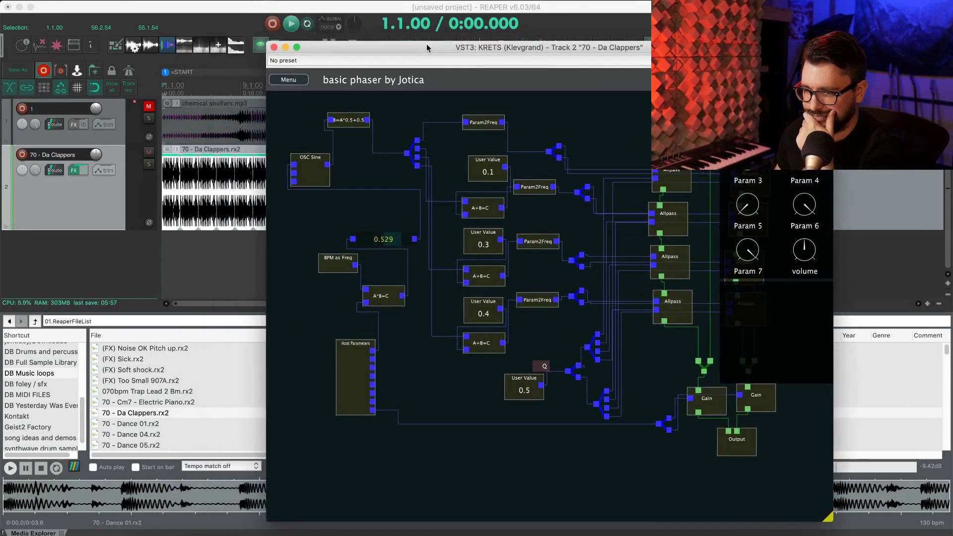
Return the playback position to the project start, play the loop, and shift the KRETS window to bring its parameter knobs further into view
click(168, 88)
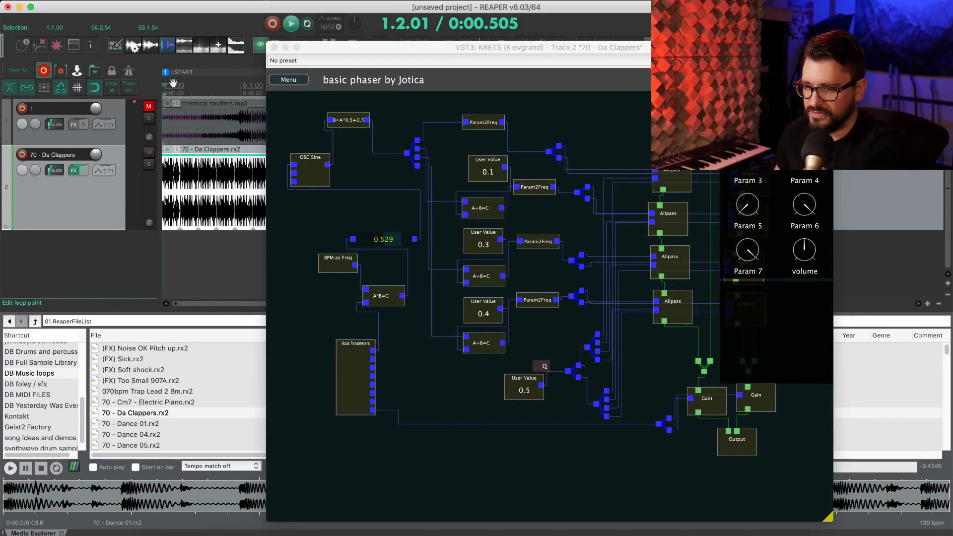
click(174, 83)
key(w)
key(space)
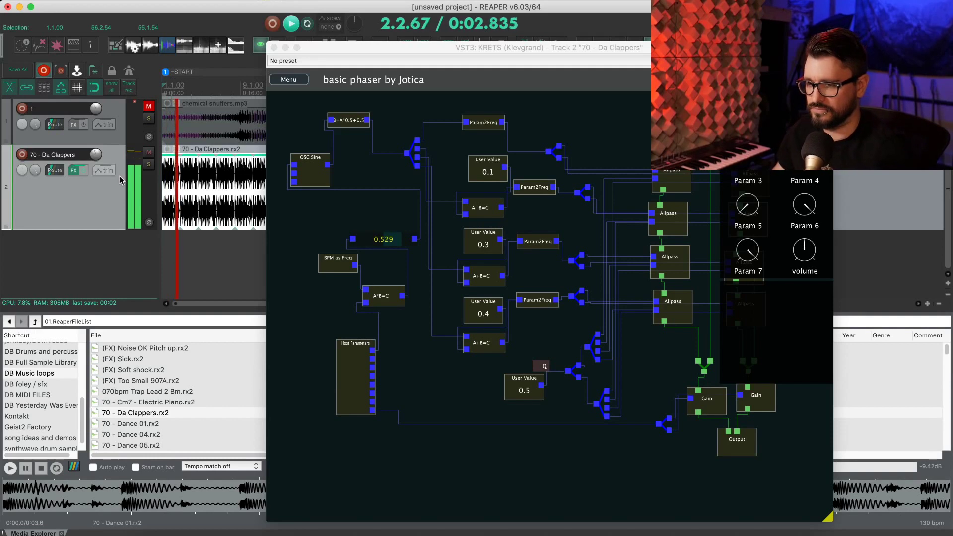
drag(578, 49, 545, 49)
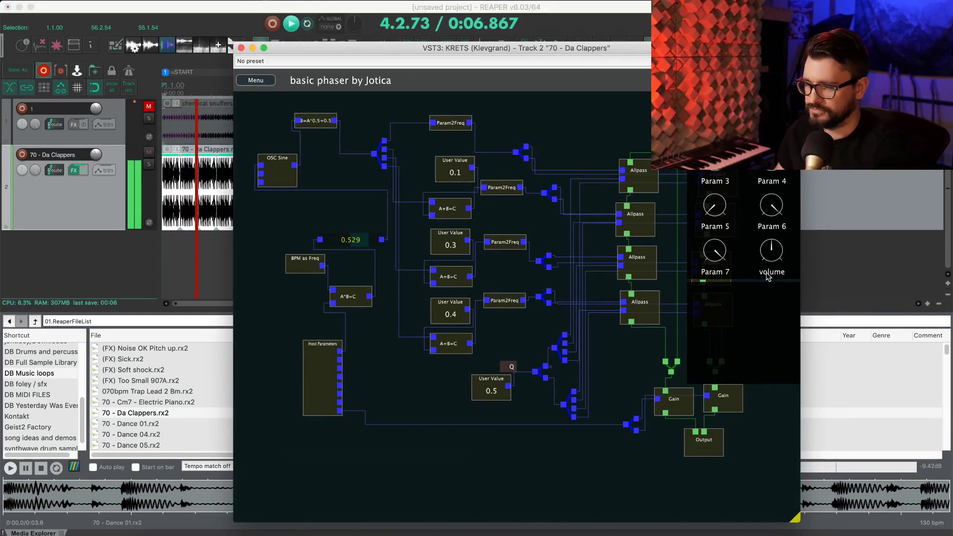
Sweep the basic phaser's volume parameter down and back to its middle while the loop plays, and stop playback
drag(769, 277, 770, 286)
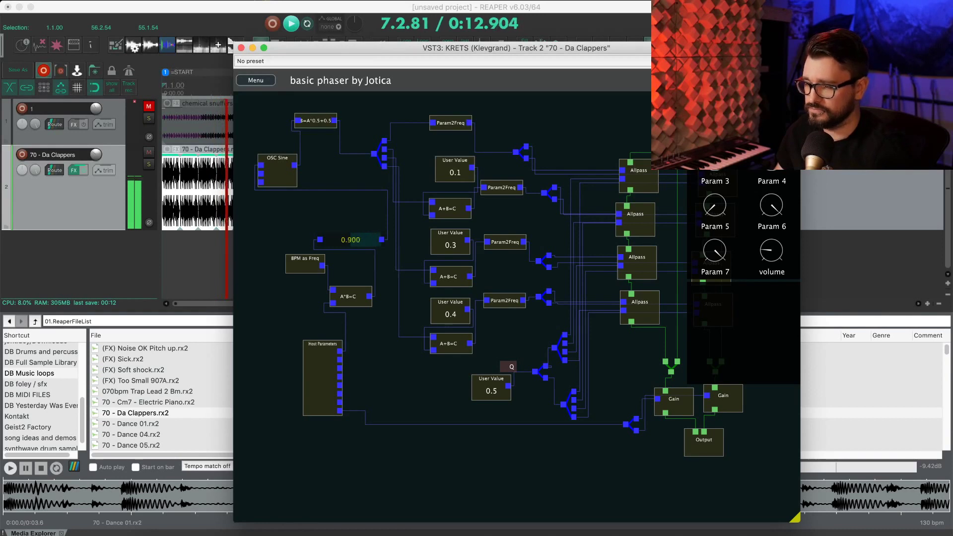
drag(770, 286, 776, 217)
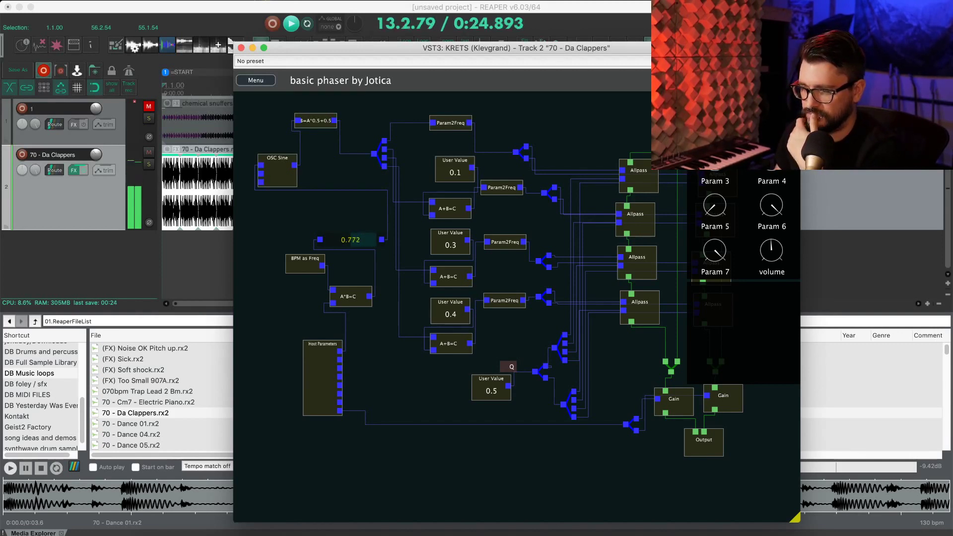
key(space)
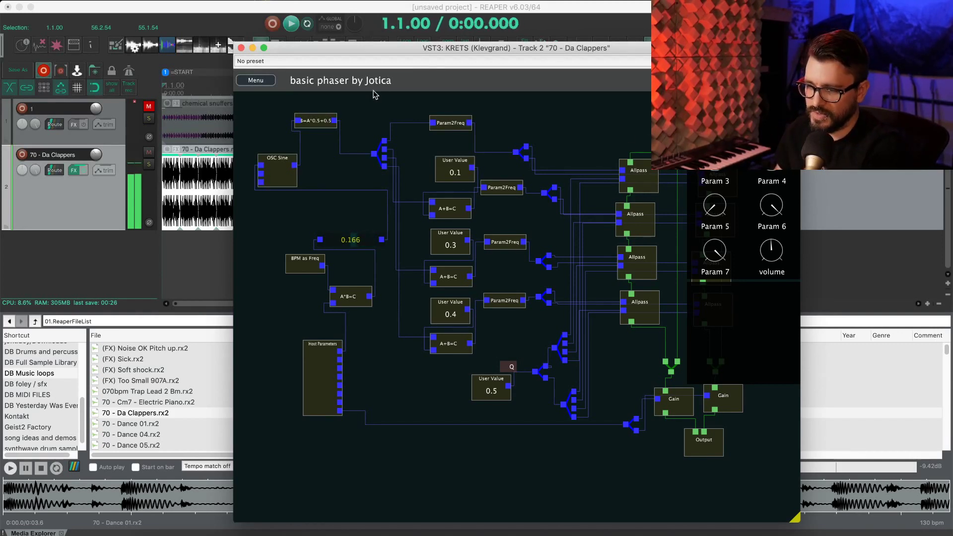
scroll(500, 136, right, 3)
scroll(500, 136, up, 2)
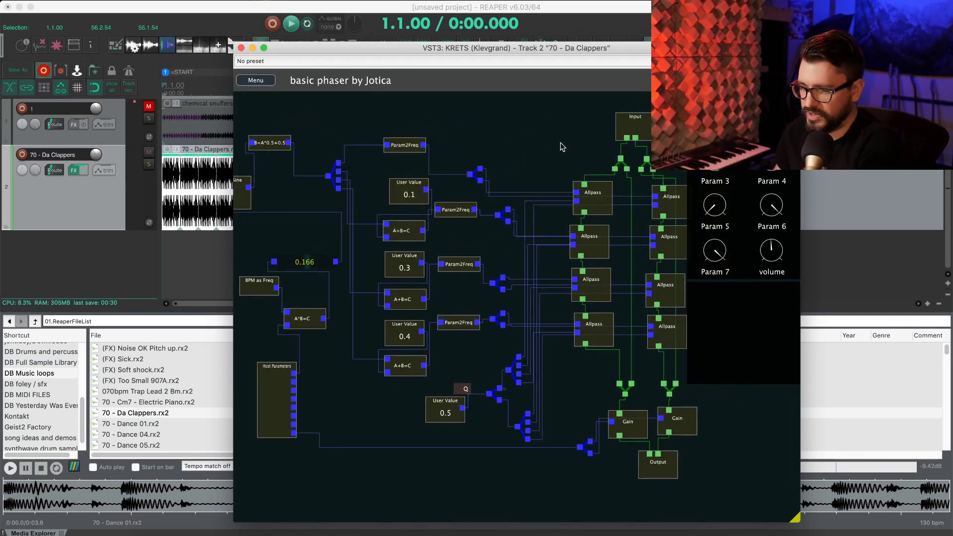
drag(534, 140, 541, 121)
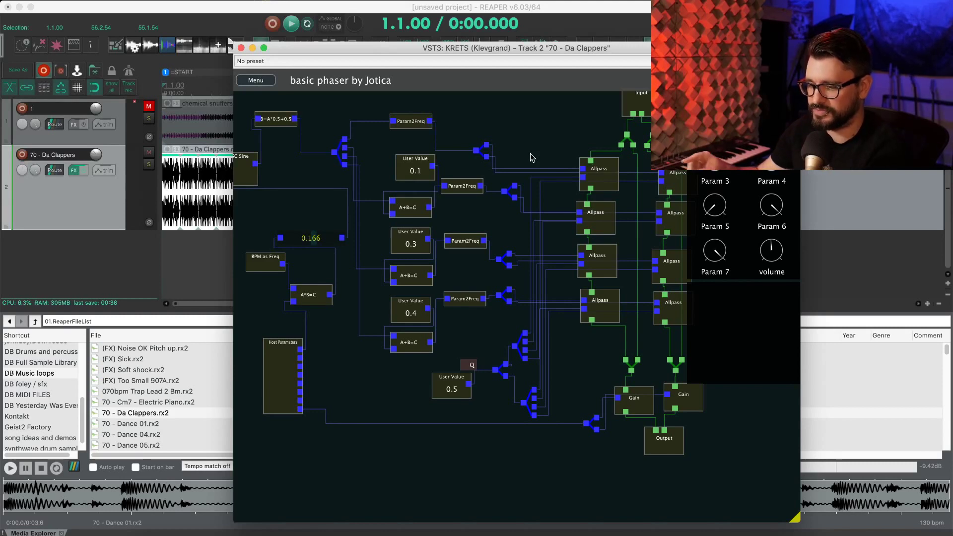
Load the Trem patch from the personal patch list and bring its whole module layout into view
click(255, 81)
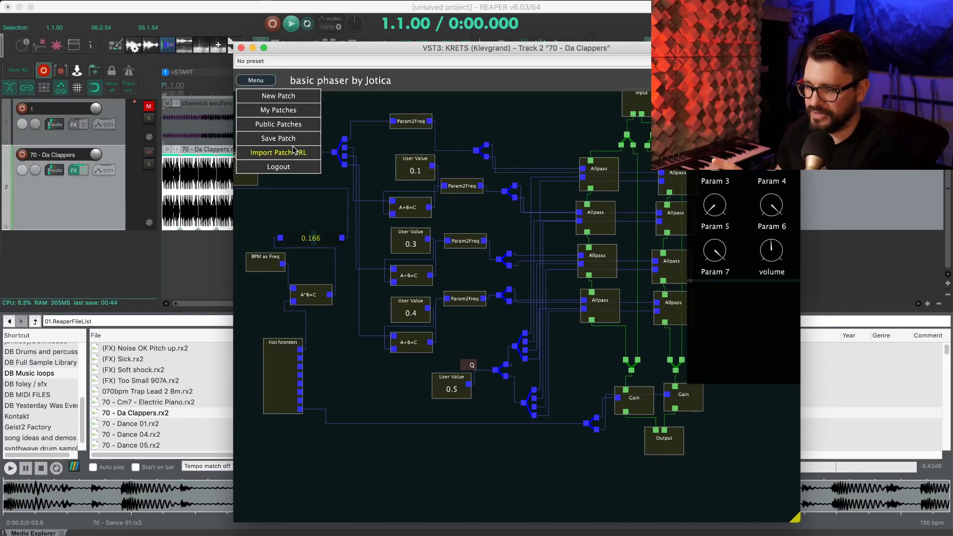
click(298, 110)
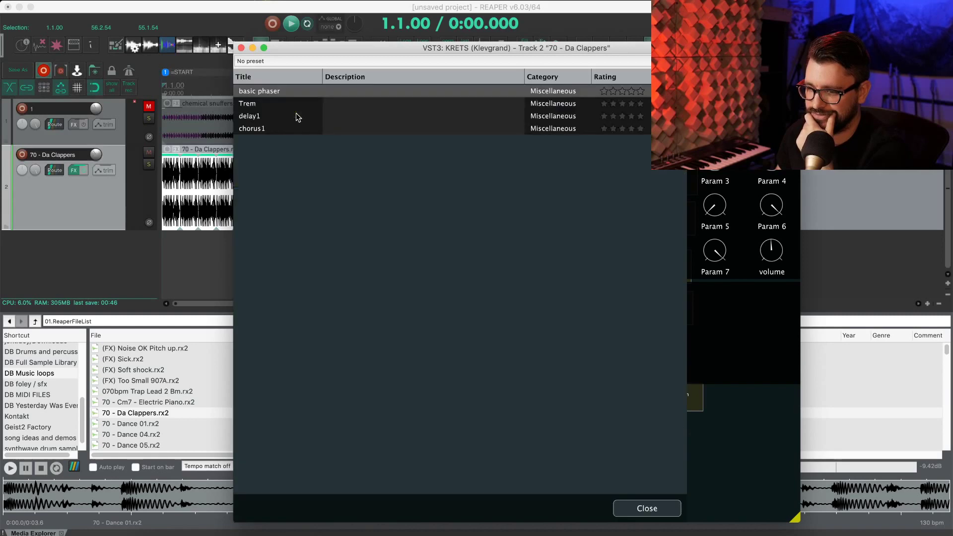
click(268, 104)
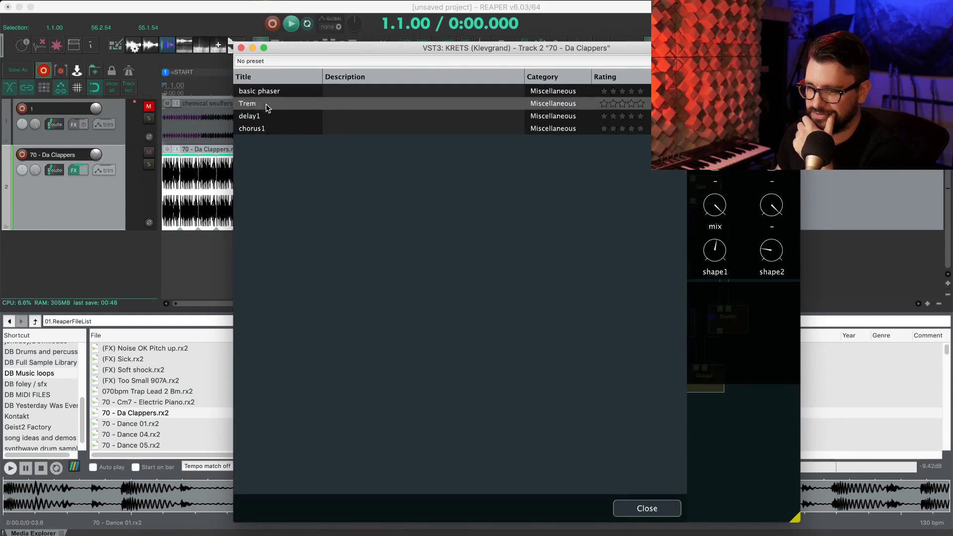
click(671, 509)
drag(300, 187, 264, 201)
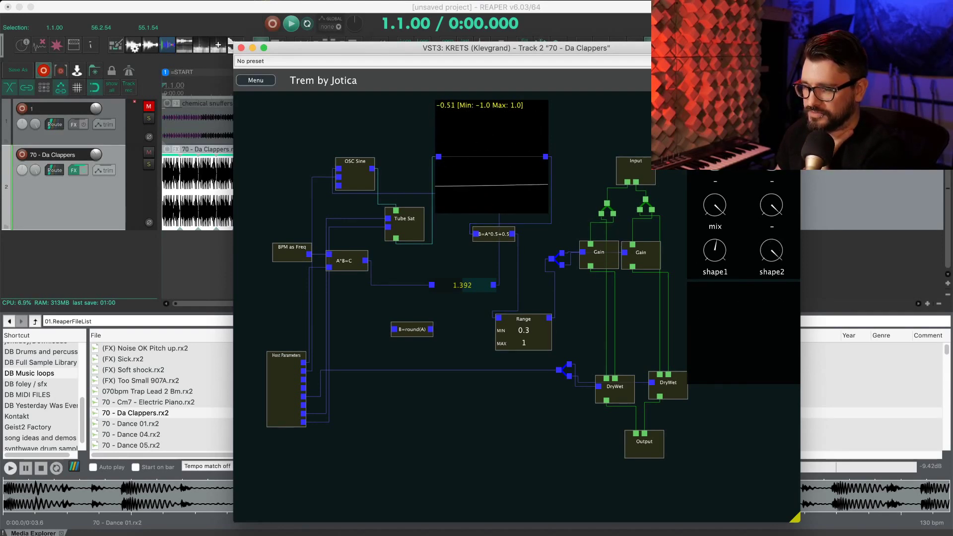
Vary the shape2 and shape1 parameters and examine how the OSC Sine, Tube Sat, oscilloscope, Range and Gain modules shape the tremolo
drag(771, 251, 748, 162)
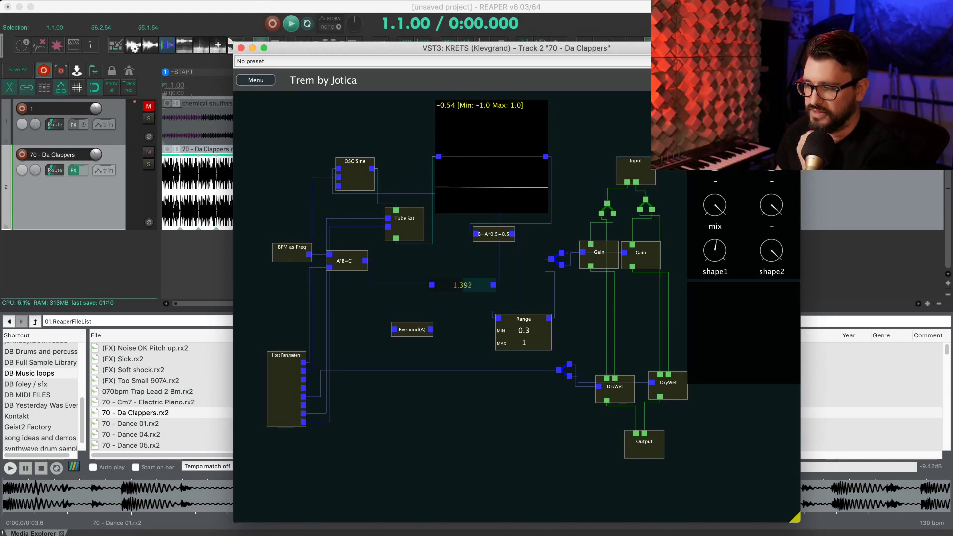
mouse_move(404, 225)
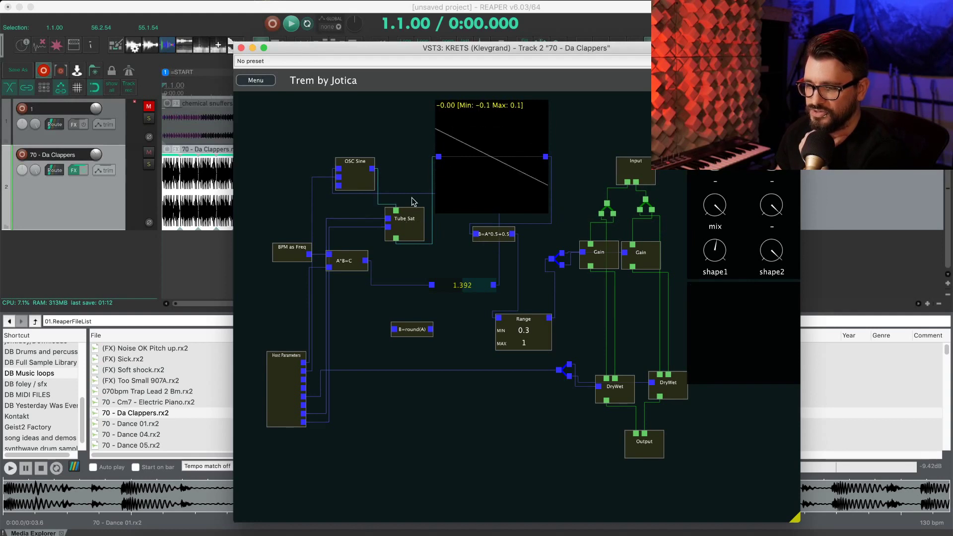
mouse_move(355, 171)
mouse_move(441, 206)
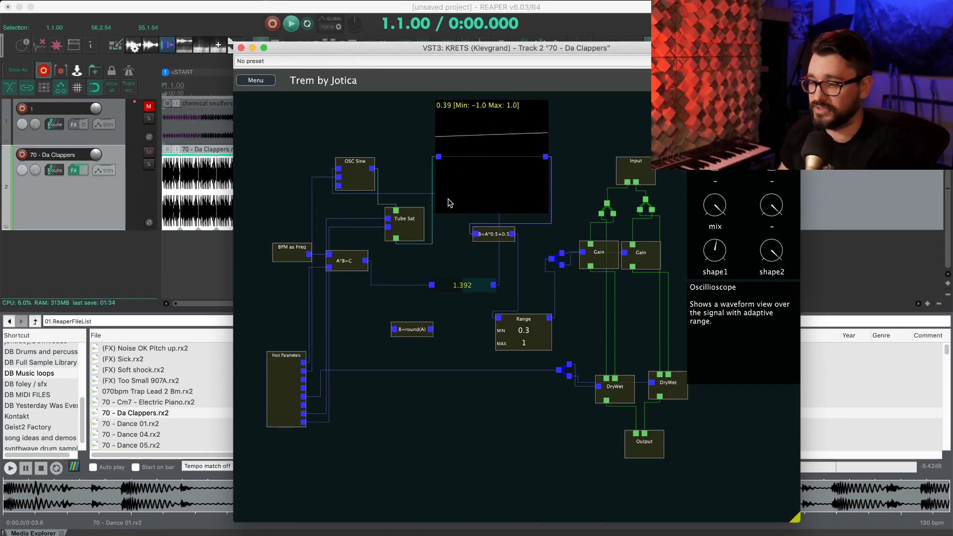
drag(715, 250, 725, 342)
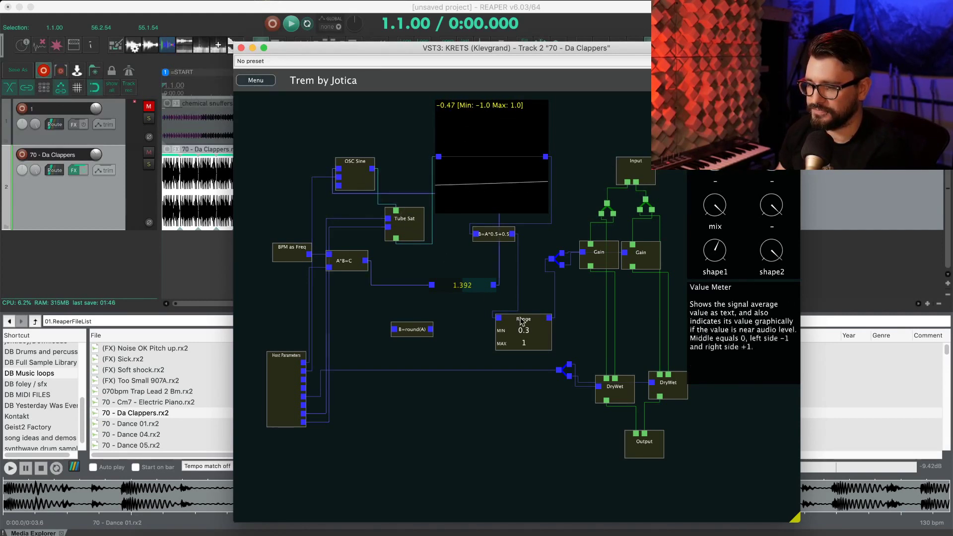
mouse_move(635, 256)
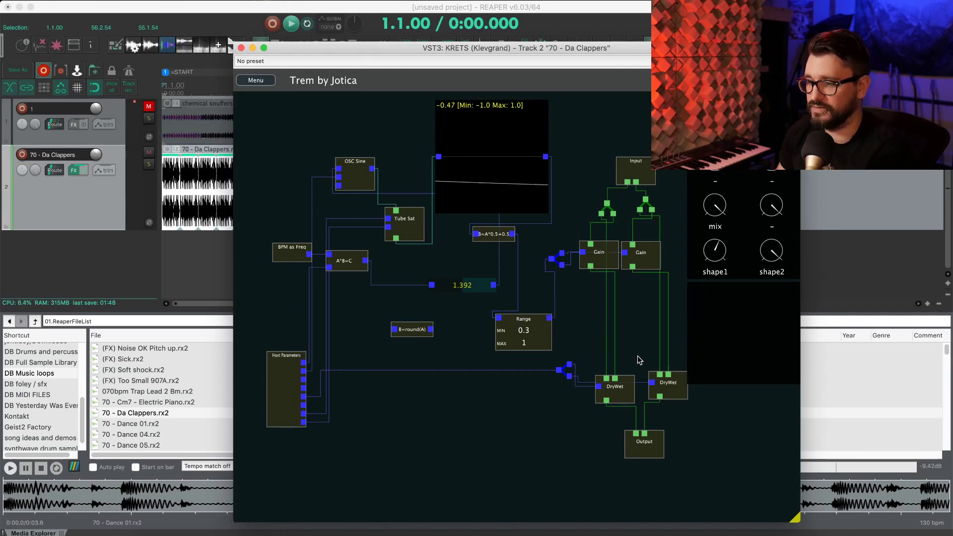
Play the loop through the tremolo, sweep shape1 and shape2, settle both somewhat above the middle, and stop playback
key(space)
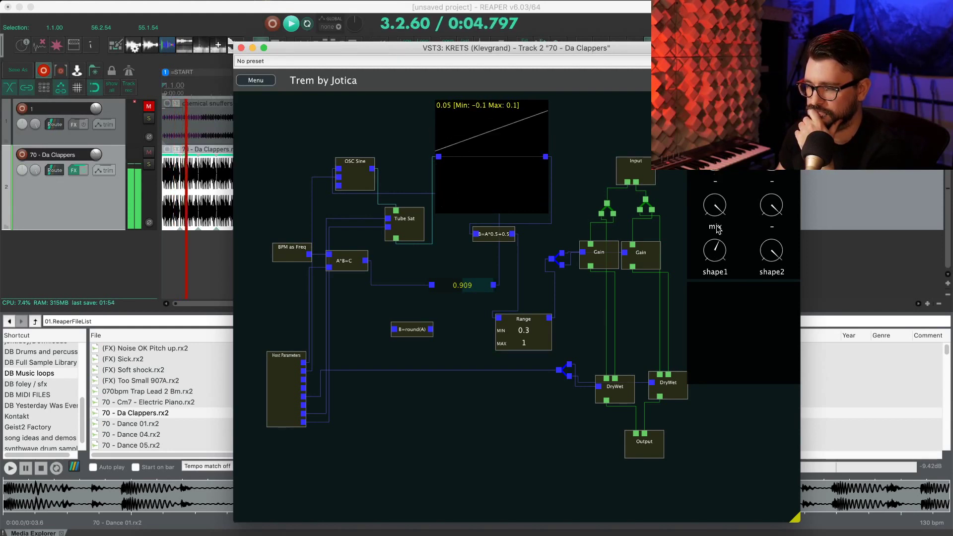
double_click(715, 264)
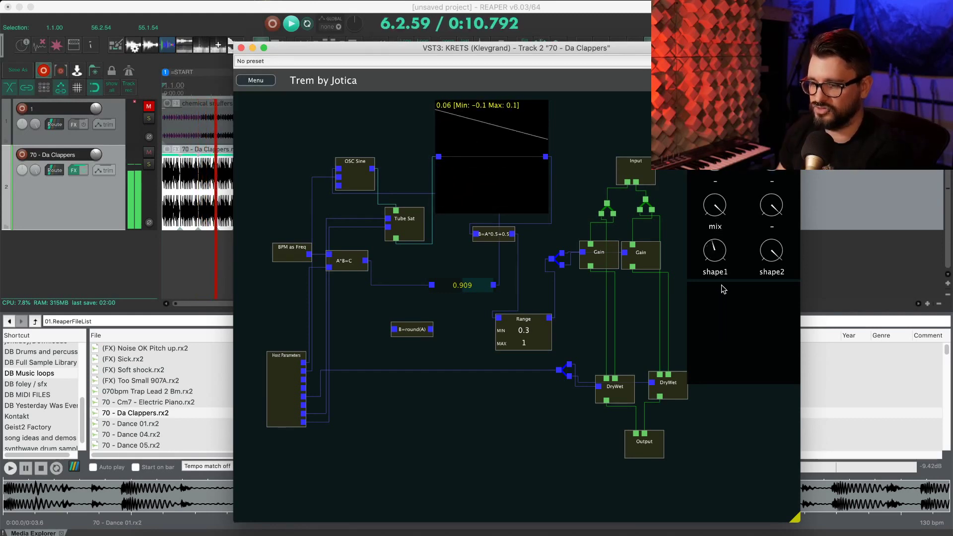
drag(770, 252, 764, 347)
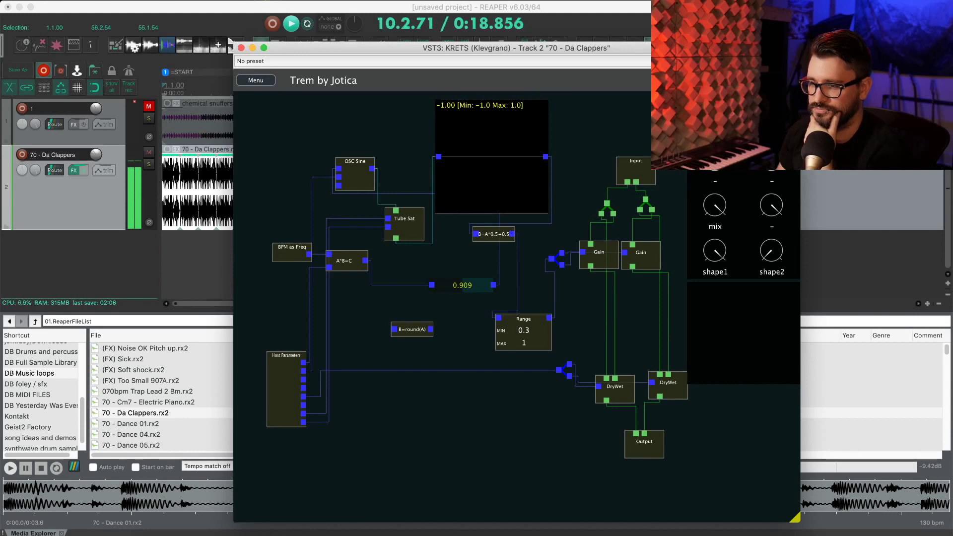
drag(720, 254, 719, 273)
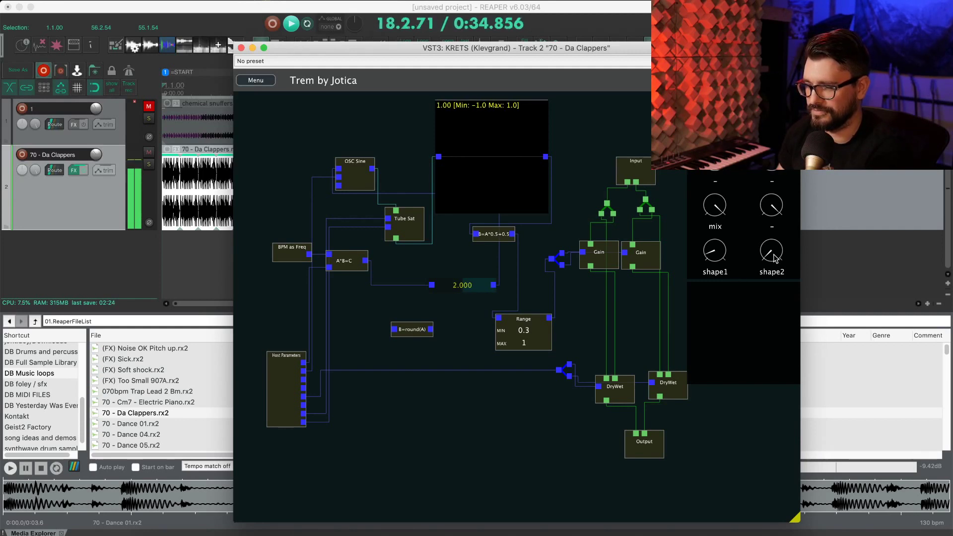
drag(777, 258, 776, 197)
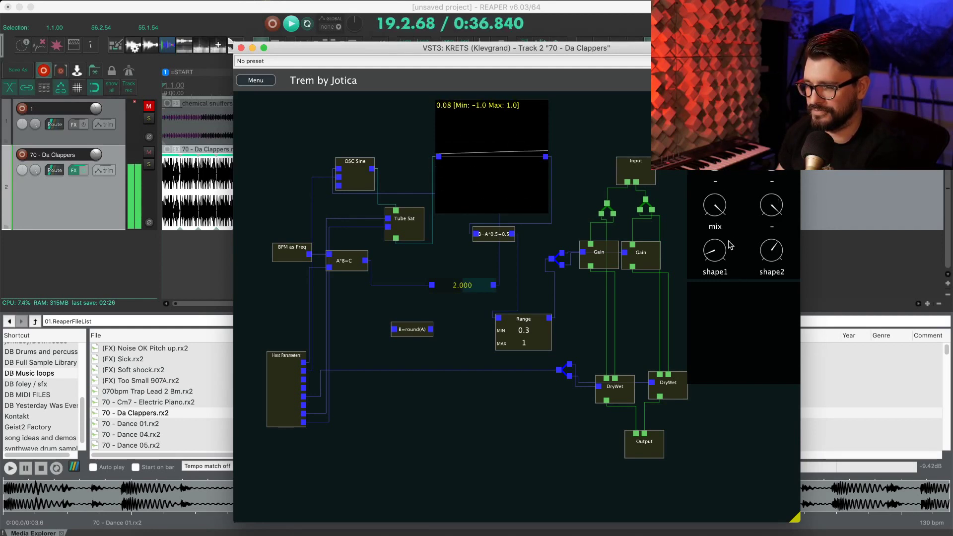
key(space)
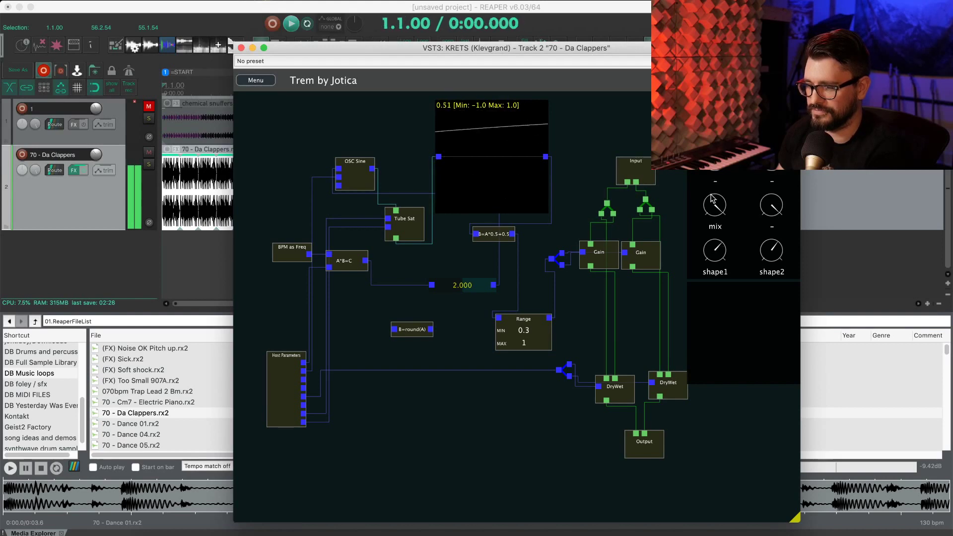
Load the delay1 patch from the personal patch list and bring its whole module layout into view
click(256, 80)
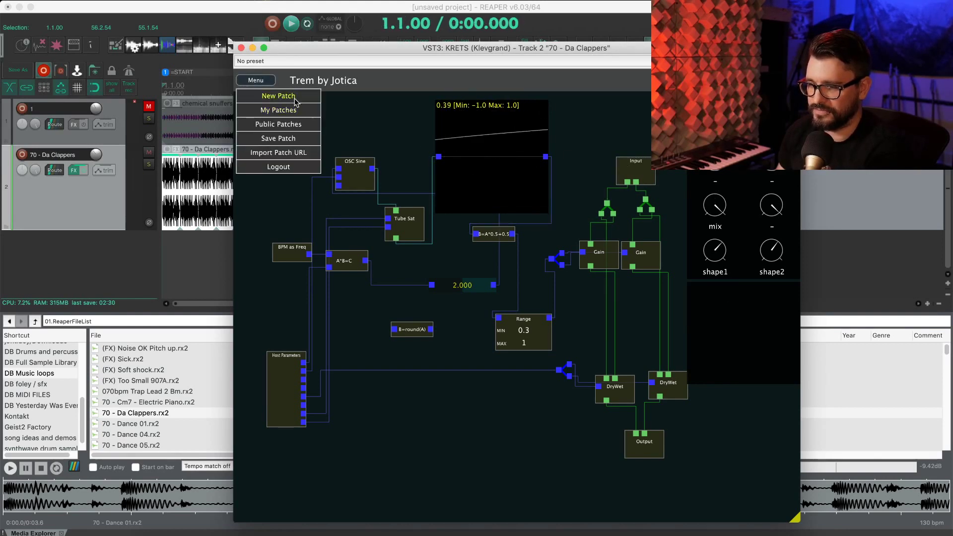
click(293, 111)
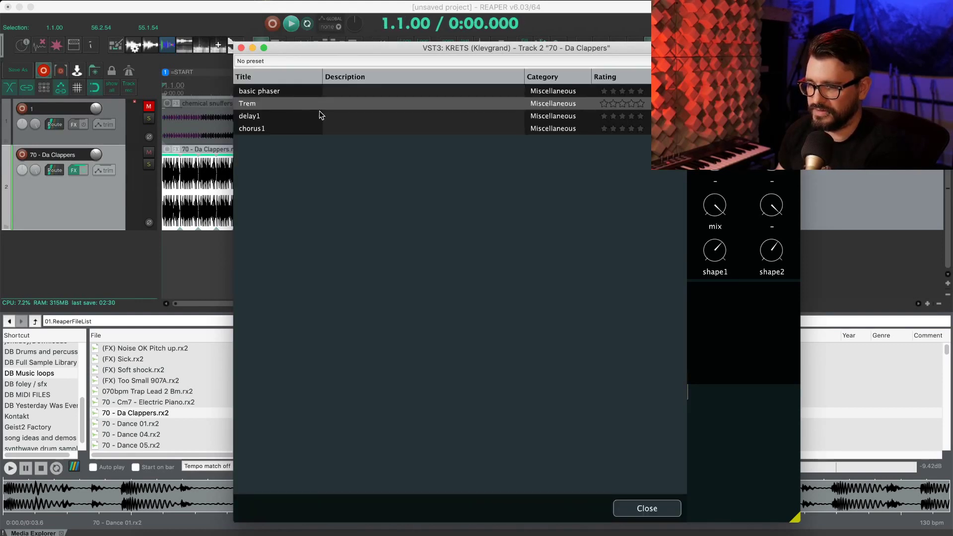
click(266, 118)
click(660, 507)
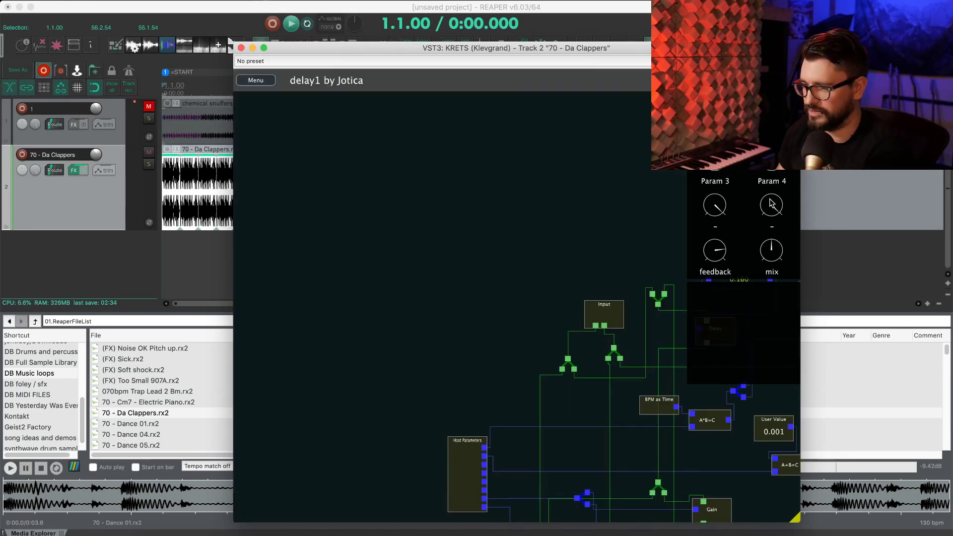
drag(559, 254, 362, 97)
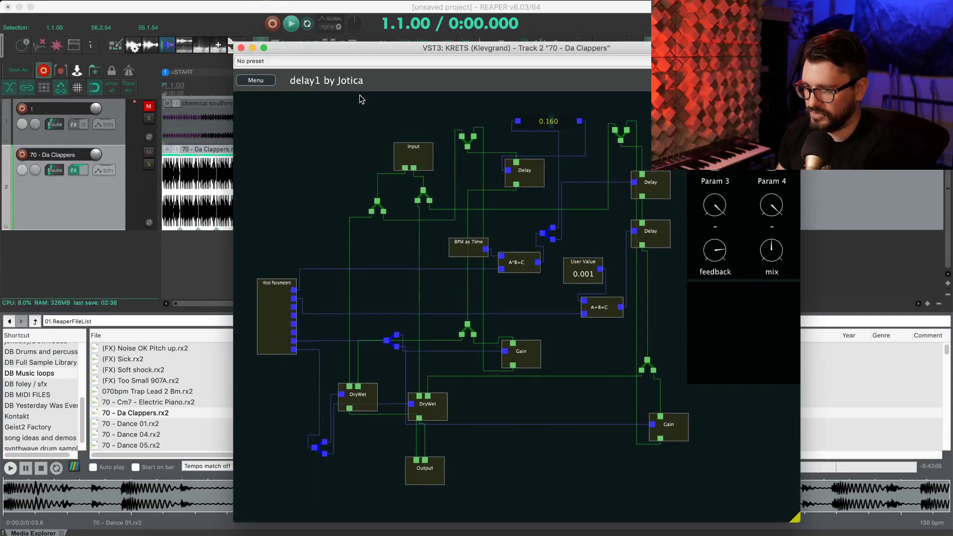
Nudge the first Delay module and the BPM as Time module to trace their wiring, and read the Delay, BPM as Time and A*B=C descriptions
mouse_move(540, 173)
drag(536, 175, 539, 177)
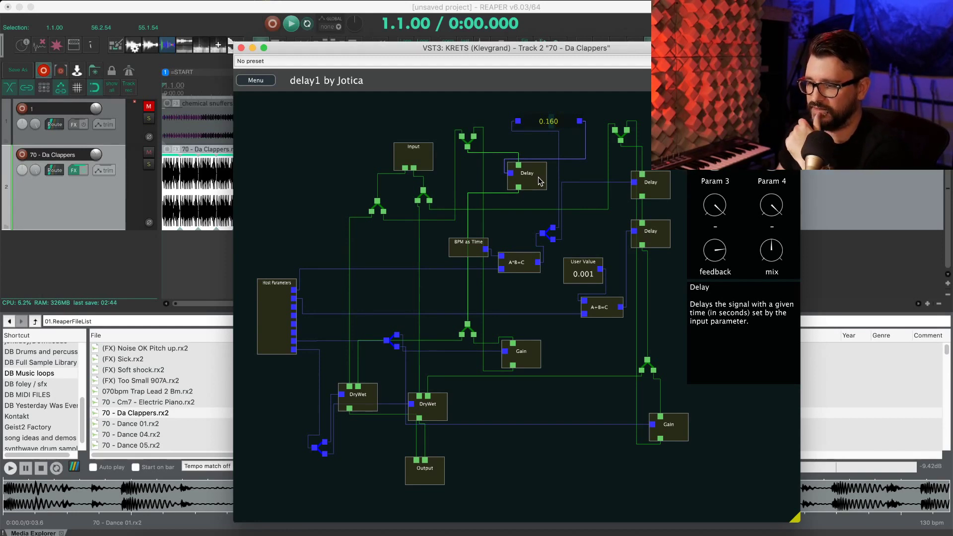
drag(539, 177, 541, 178)
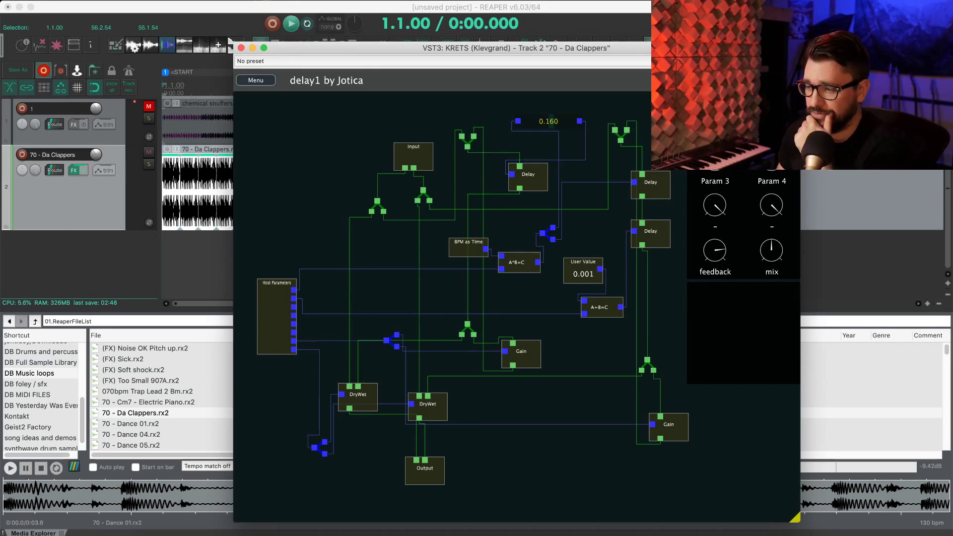
mouse_move(514, 178)
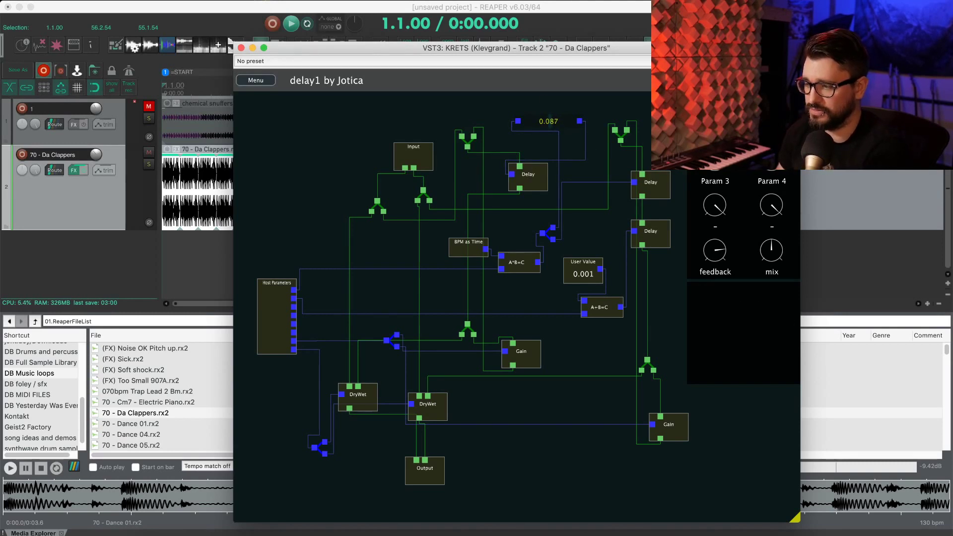
mouse_move(464, 254)
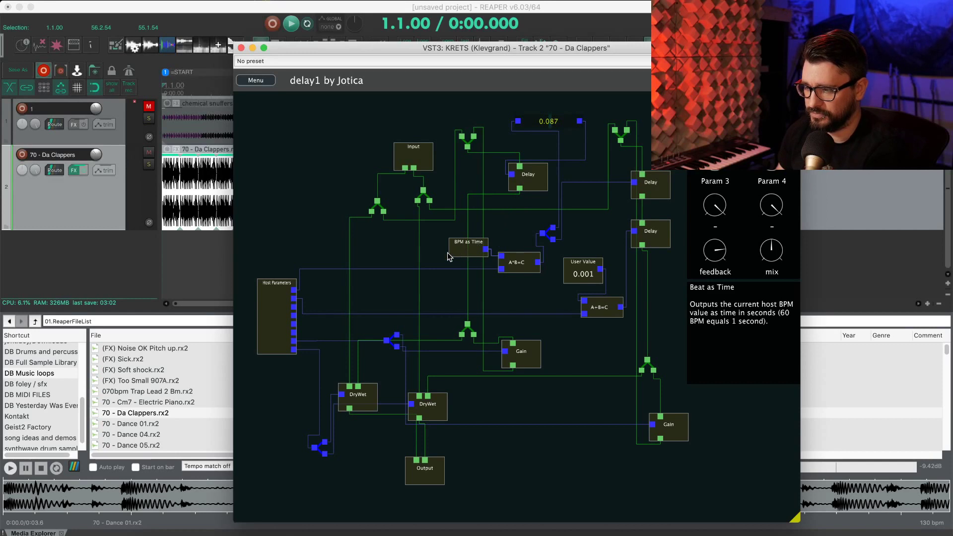
drag(449, 256, 432, 254)
mouse_move(512, 262)
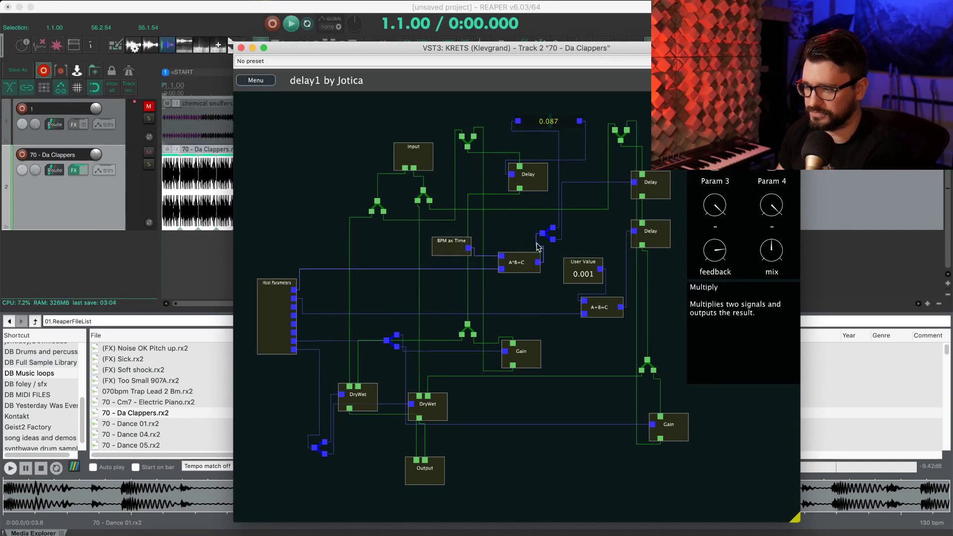
Play the loop through the delay, lower the feedback parameter to just below its middle, and stop playback
key(space)
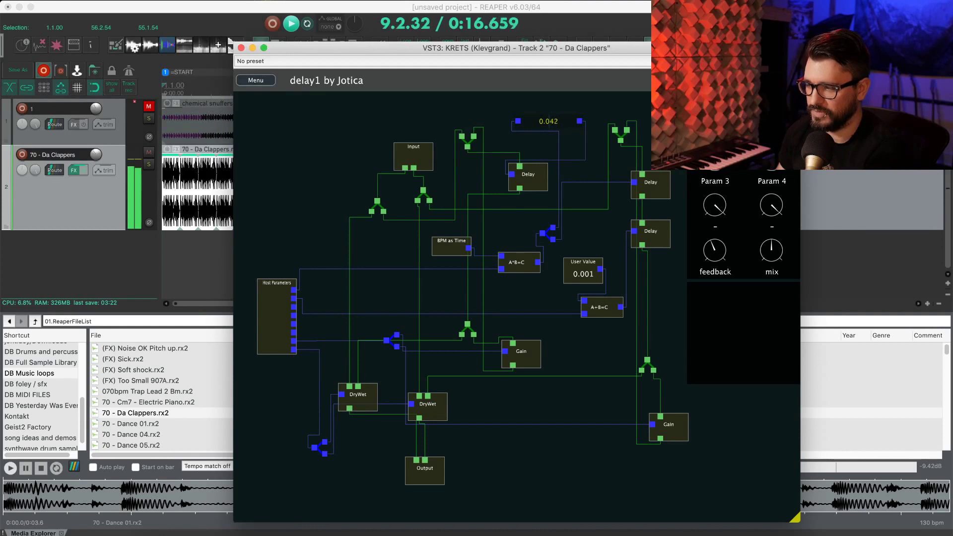
key(space)
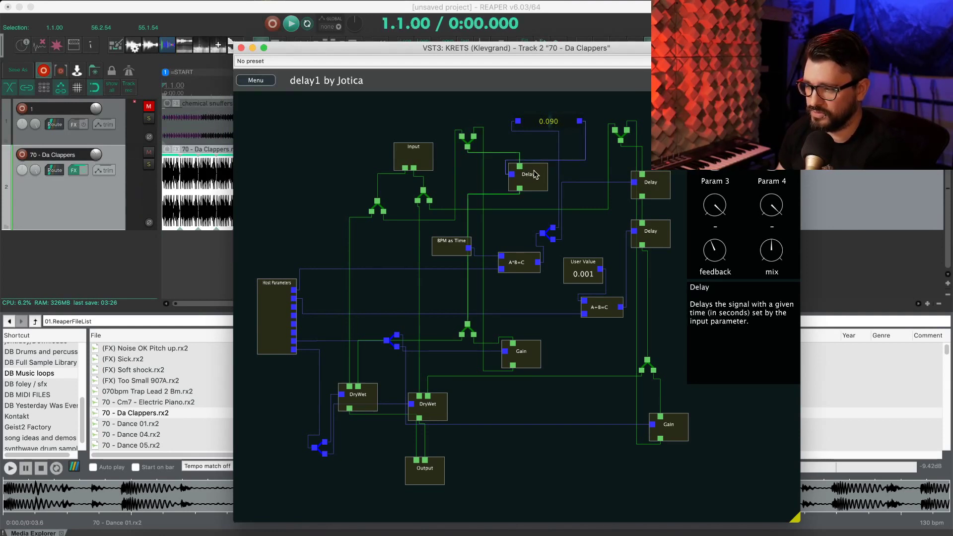
scroll(626, 200, up, 5)
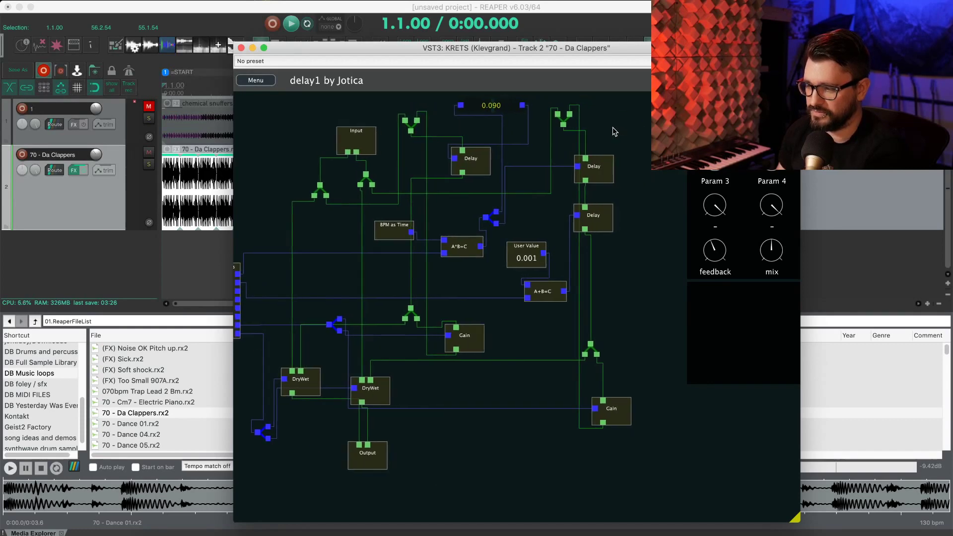
Nudge the Input module and the 0.001 User Value module to trace how they are wired in the delay1 patch
scroll(624, 237, down, 4)
scroll(624, 238, left, 3)
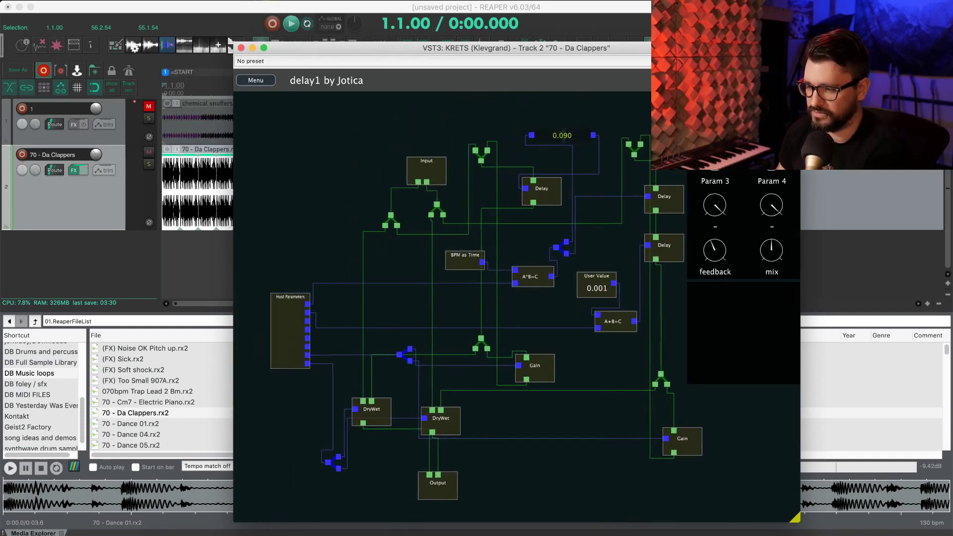
drag(415, 160, 410, 151)
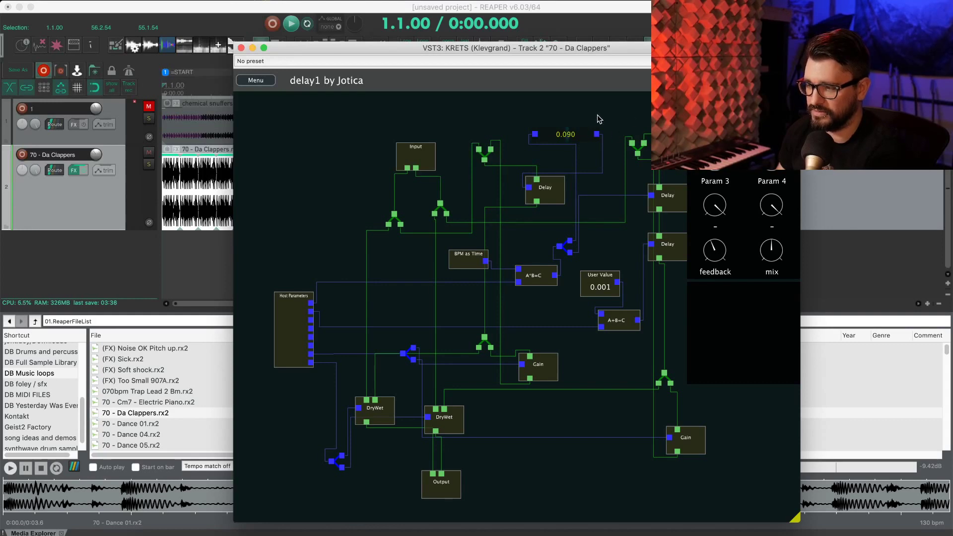
scroll(599, 119, right, 3)
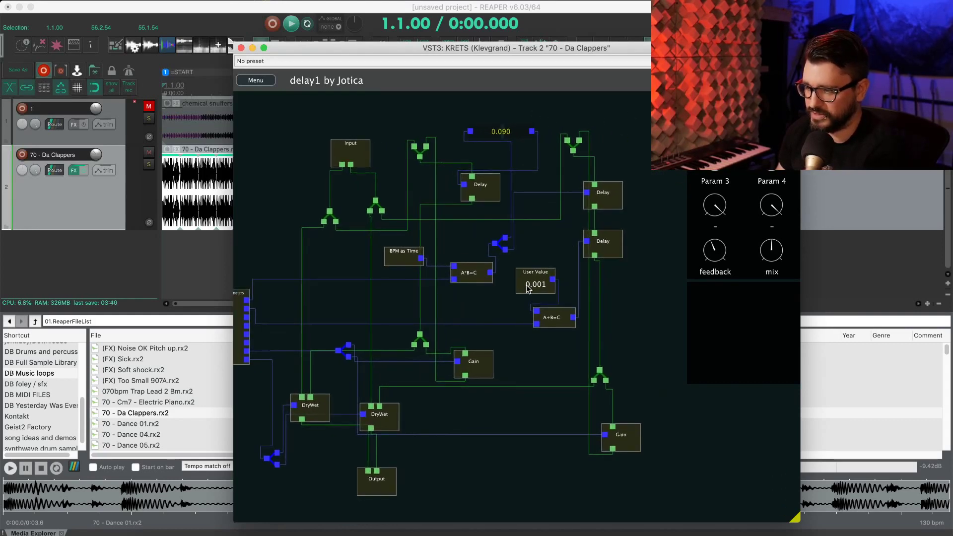
mouse_move(531, 281)
mouse_down()
mouse_move(515, 273)
mouse_move(523, 277)
mouse_up()
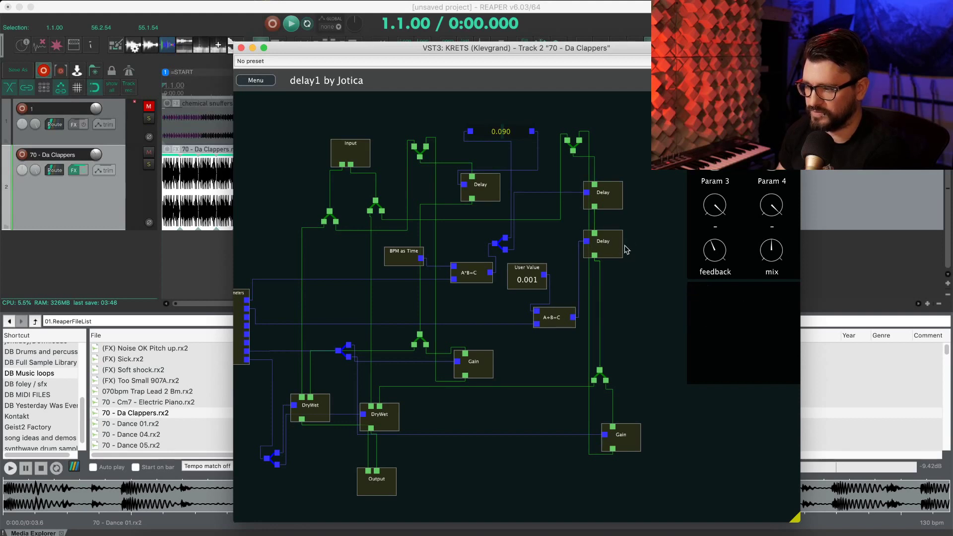
Play the loop through the delay, raise the feedback parameter to about three quarters, and stop playback
key(space)
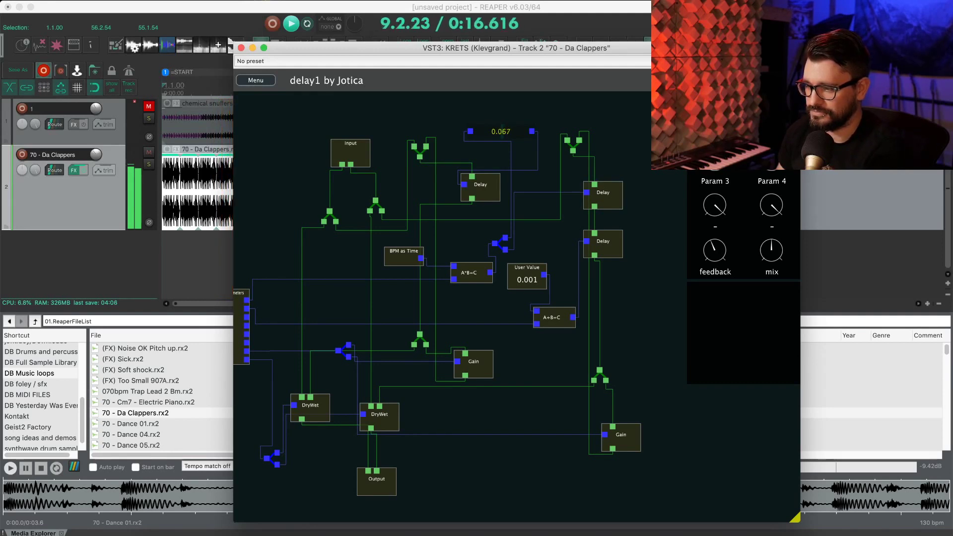
drag(721, 257, 725, 225)
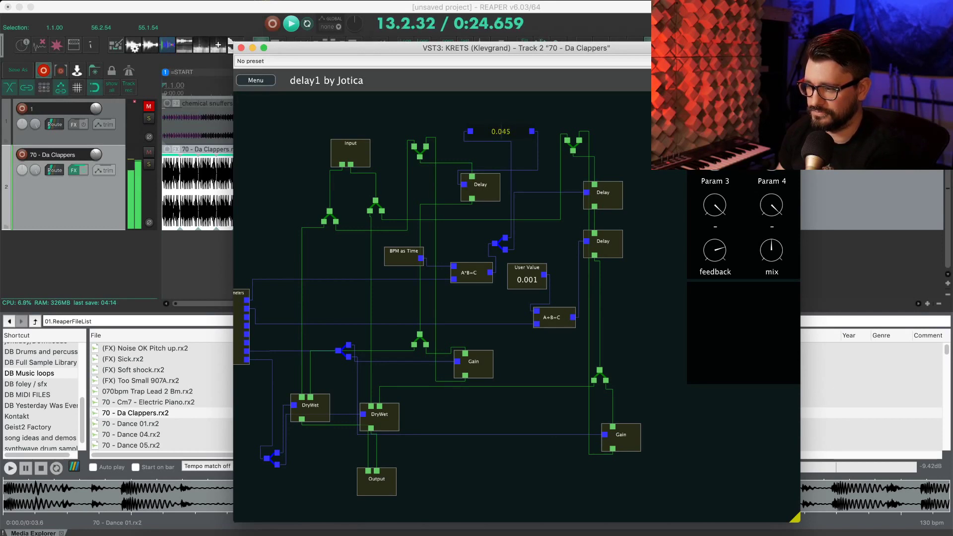
key(space)
Load the chorus1 patch from the personal patch list and bring its module layout into view
click(253, 82)
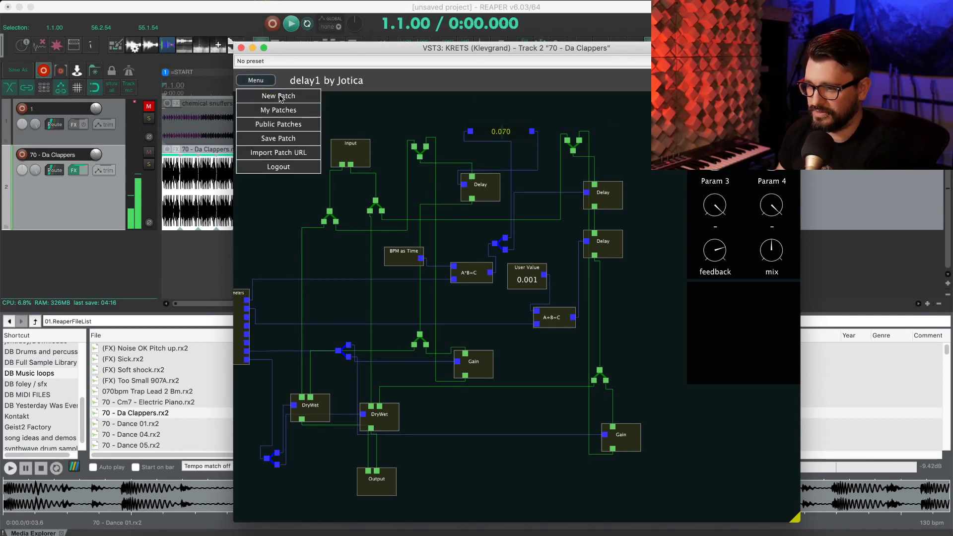
click(290, 108)
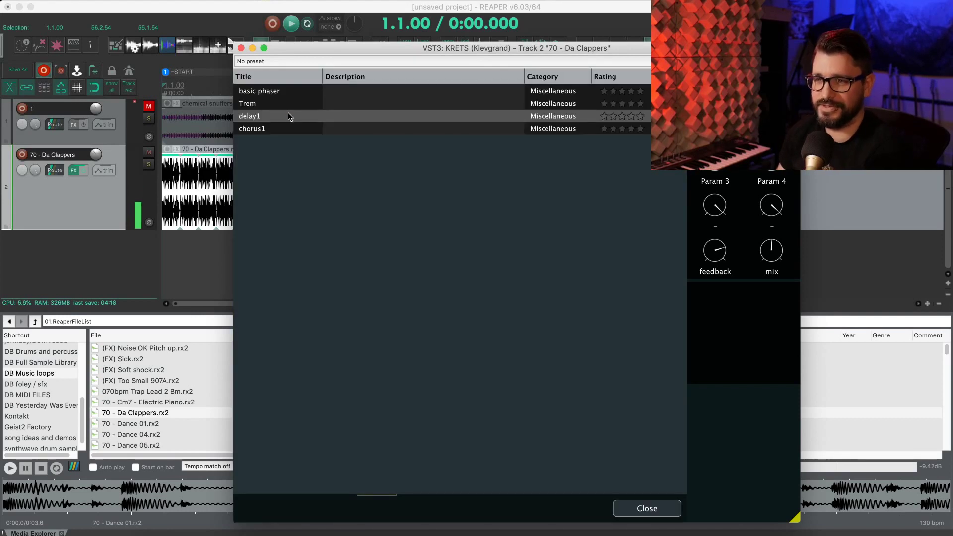
click(279, 128)
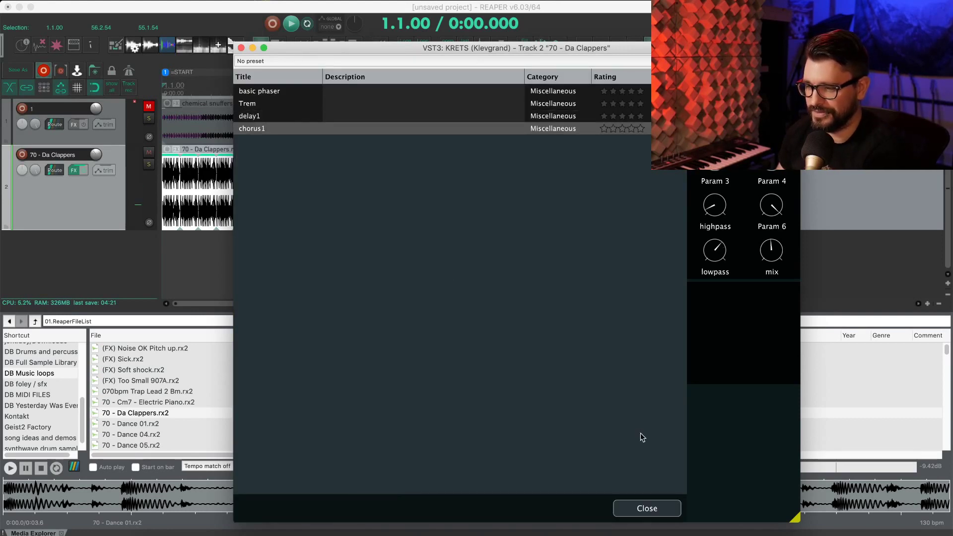
click(634, 503)
drag(493, 233, 717, 369)
mouse_move(439, 251)
mouse_down()
mouse_move(457, 230)
mouse_move(401, 213)
mouse_move(411, 198)
mouse_move(406, 222)
mouse_move(410, 207)
mouse_move(417, 228)
mouse_move(437, 236)
mouse_up()
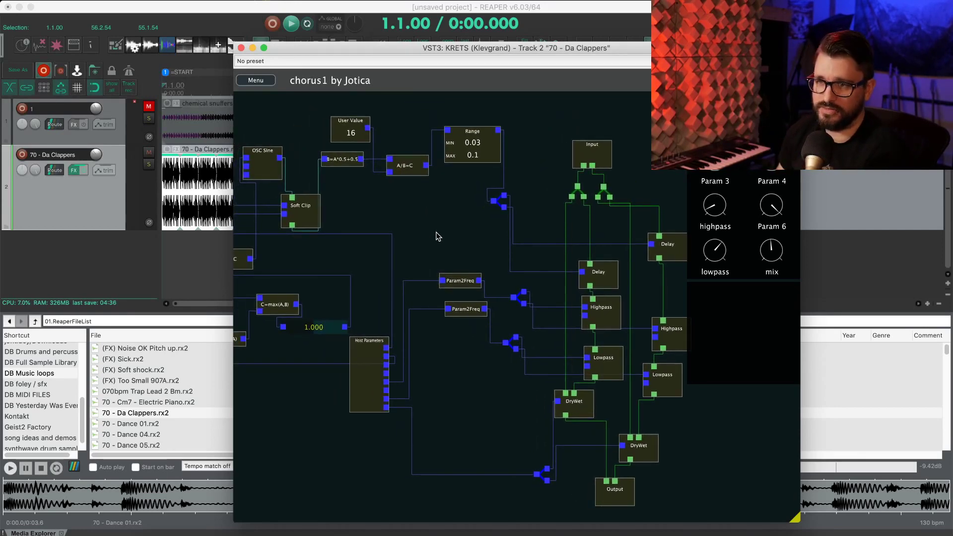
Examine the chorus1 layout, from the oscillator, Soft Clip and Range modules through Host Parameters to the Delay, Highpass, Lowpass and DryWet modules
drag(436, 232, 534, 281)
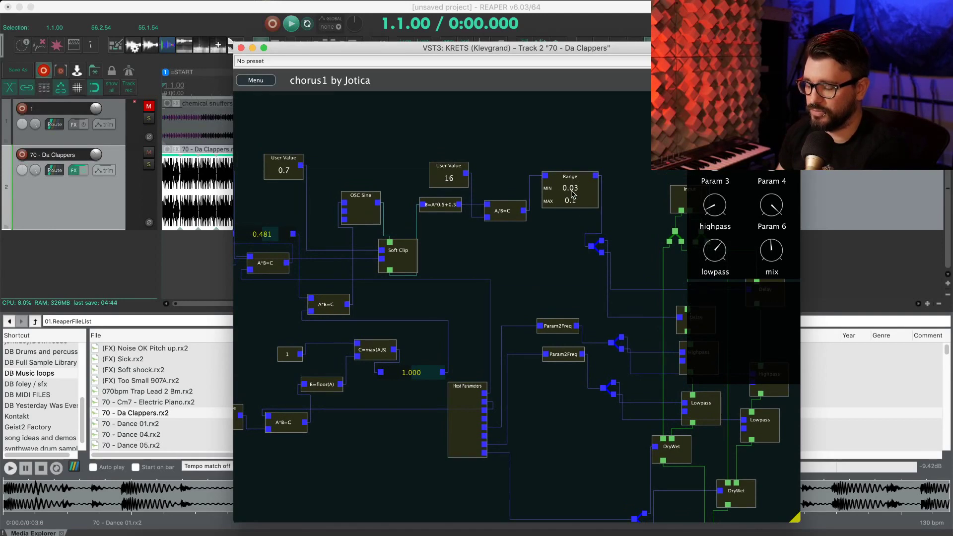
mouse_move(534, 240)
mouse_down()
mouse_move(546, 249)
mouse_move(551, 239)
mouse_up()
drag(422, 245, 423, 239)
scroll(457, 241, left, 5)
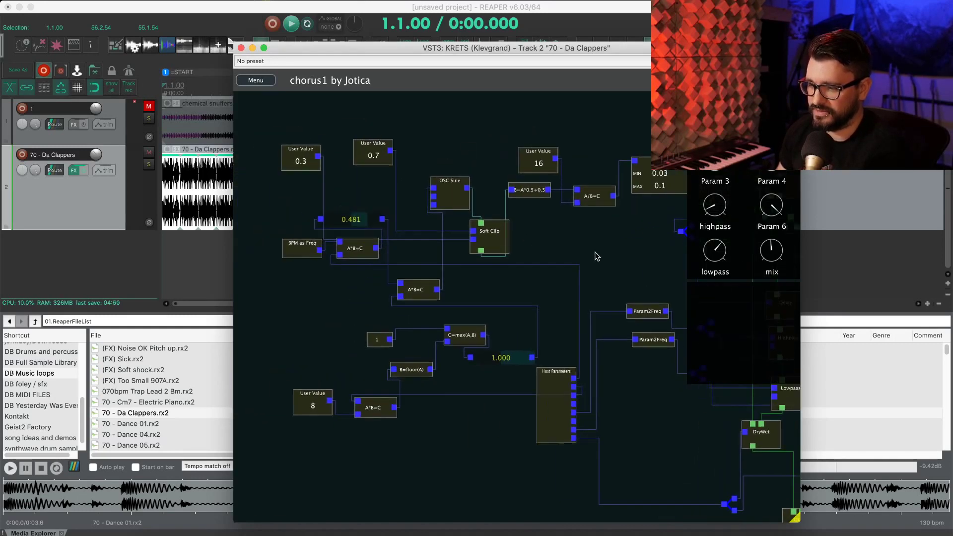
scroll(598, 255, down, 2)
drag(585, 227, 543, 197)
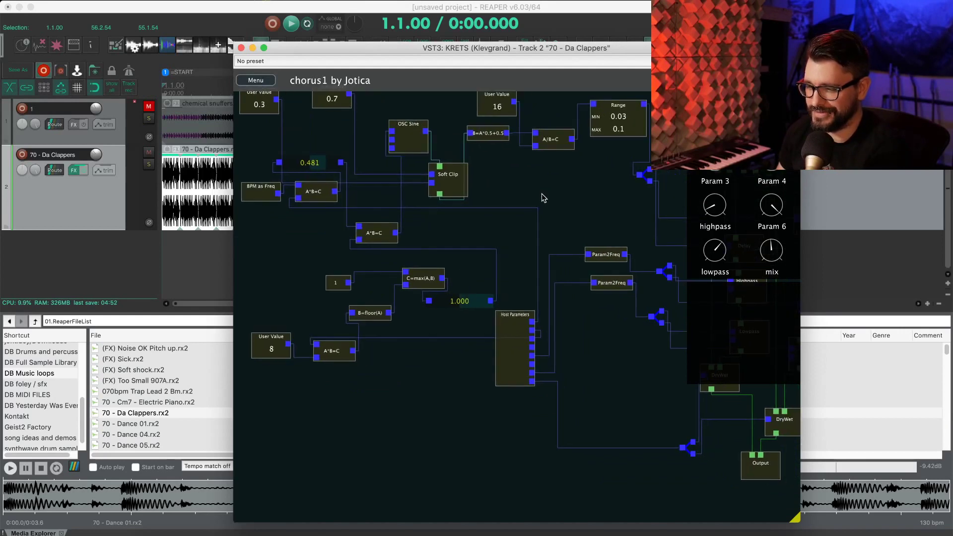
mouse_move(520, 332)
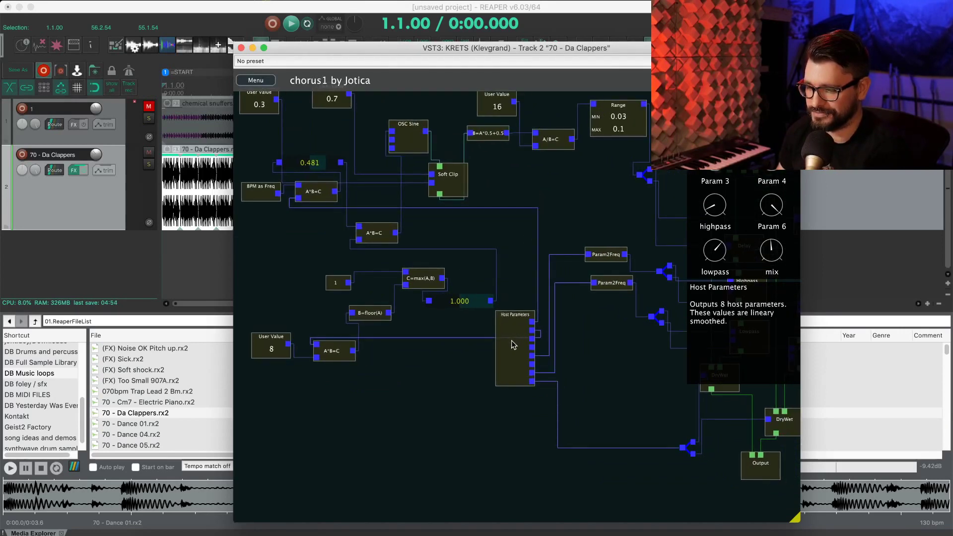
drag(594, 215, 374, 245)
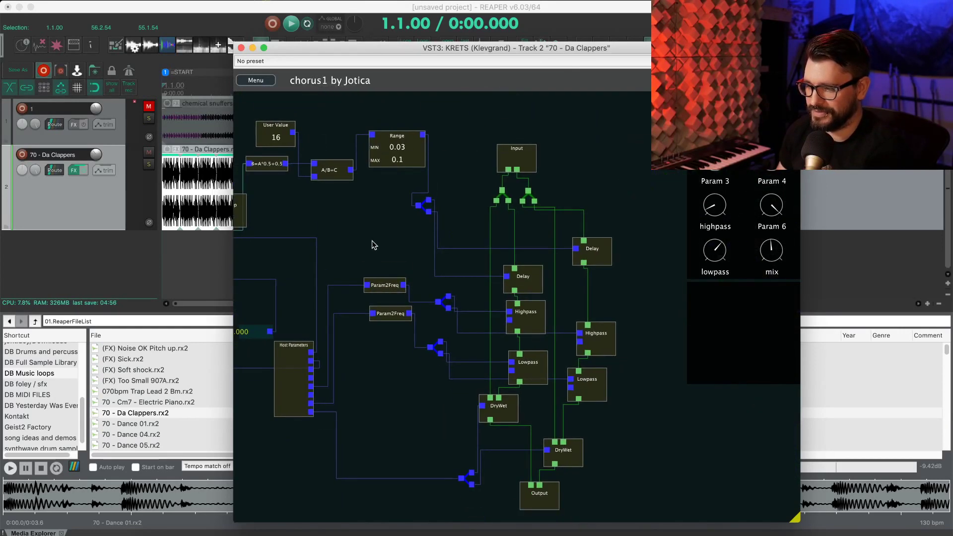
scroll(598, 151, down, 2)
scroll(591, 148, right, 2)
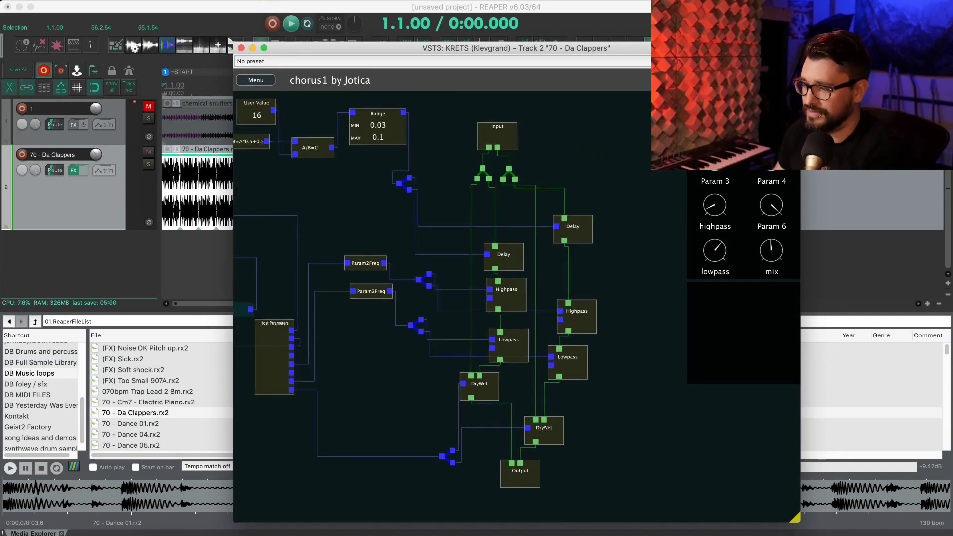
Play the loop through the chorus, adjust mix, settle highpass at about a quarter and lowpass somewhat above the middle, and stop playback
key(space)
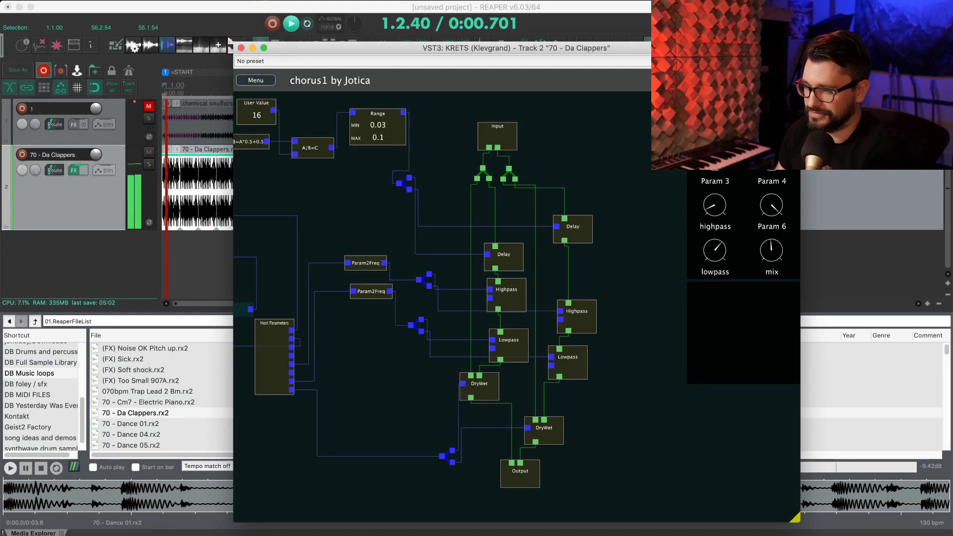
drag(716, 206, 717, 225)
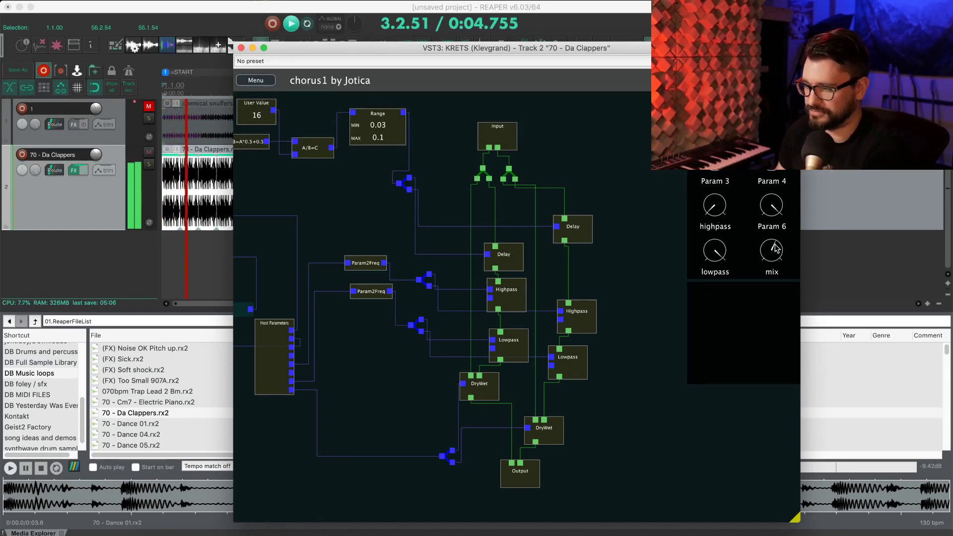
mouse_move(772, 251)
mouse_down()
mouse_move(777, 266)
mouse_move(777, 258)
mouse_up()
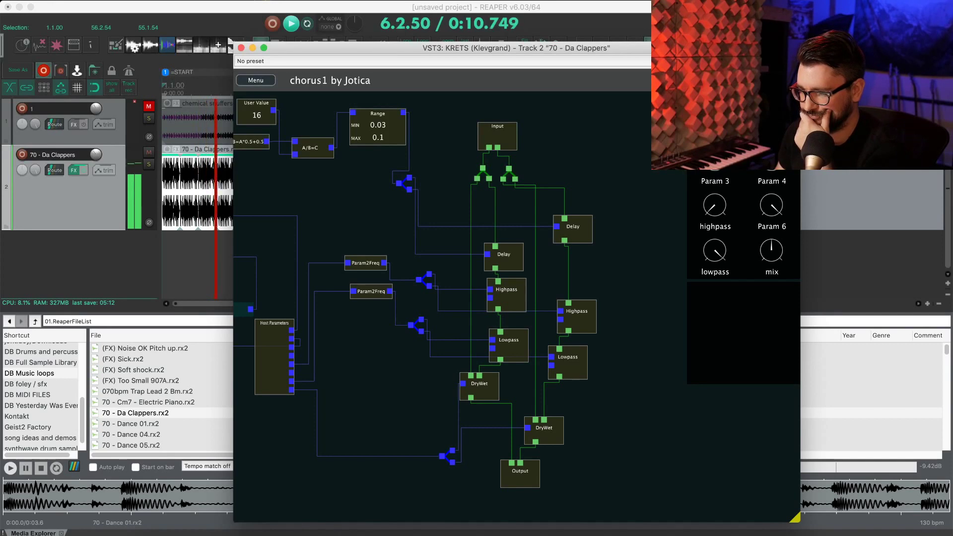
mouse_move(715, 207)
mouse_down()
mouse_move(715, 218)
mouse_move(715, 206)
mouse_up()
drag(716, 267, 716, 291)
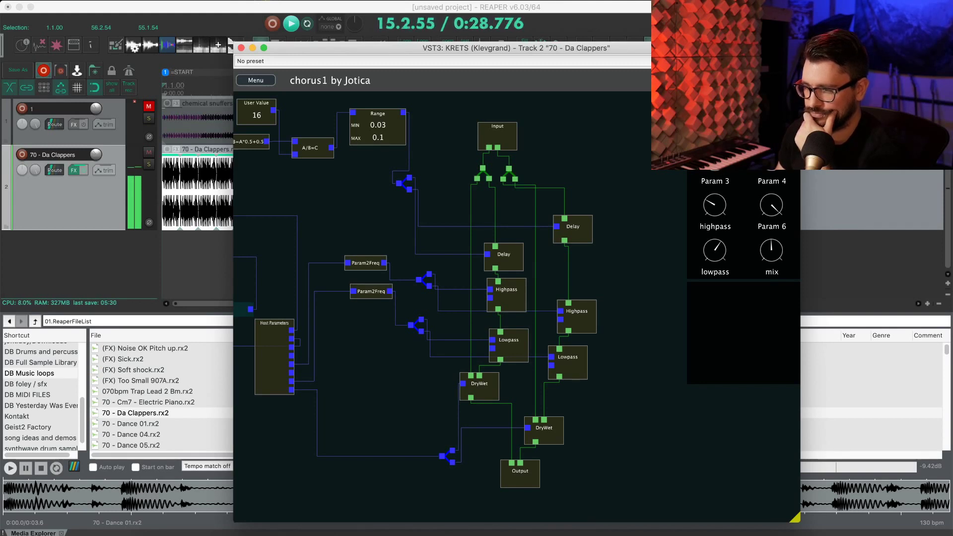
key(space)
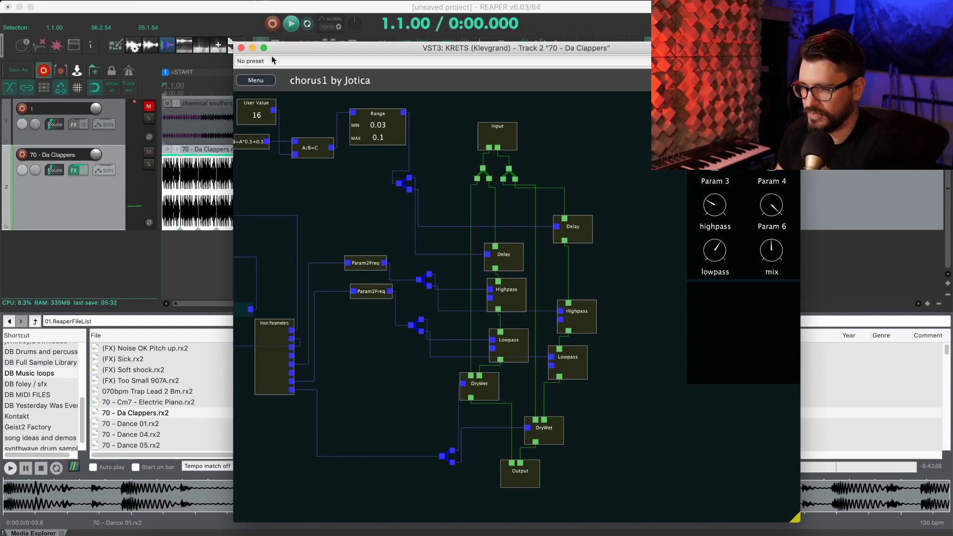
scroll(379, 208, down, 3)
scroll(379, 208, left, 4)
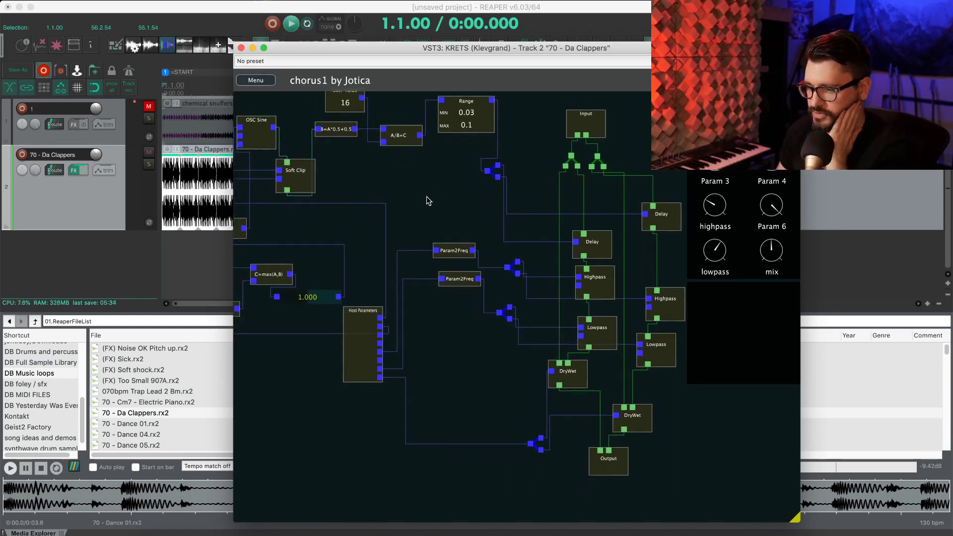
scroll(494, 222, down, 1)
scroll(494, 221, right, 1)
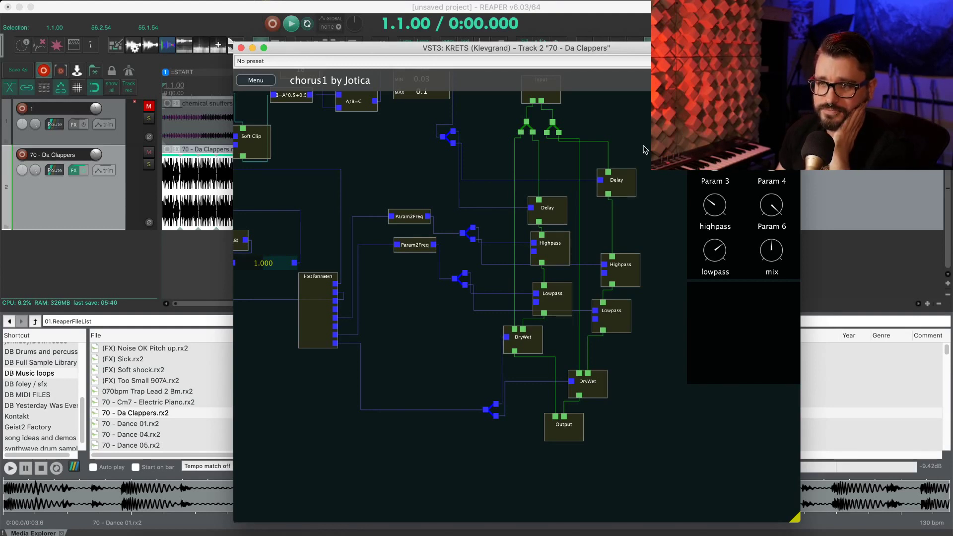
Load the Resonator patch from the public patches and bring its module layout into view
click(269, 82)
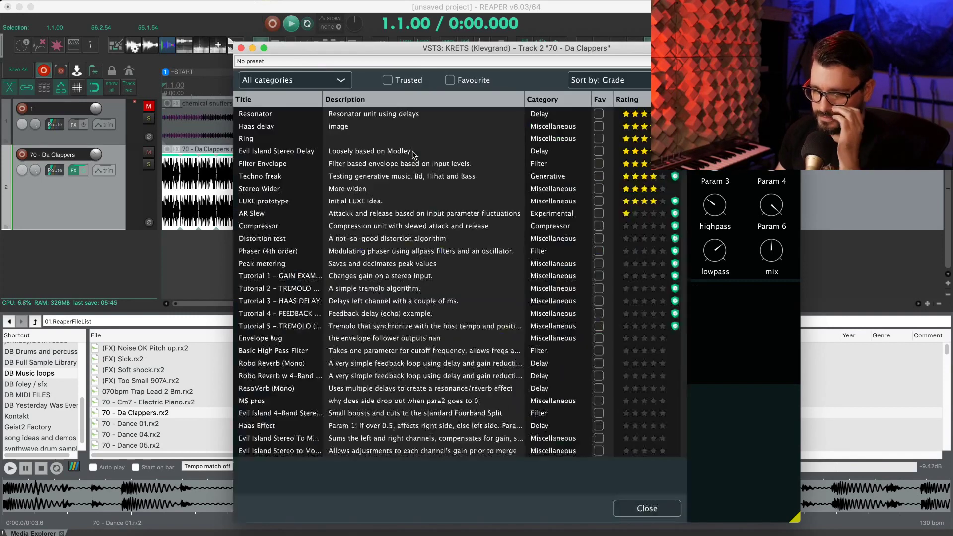
click(435, 116)
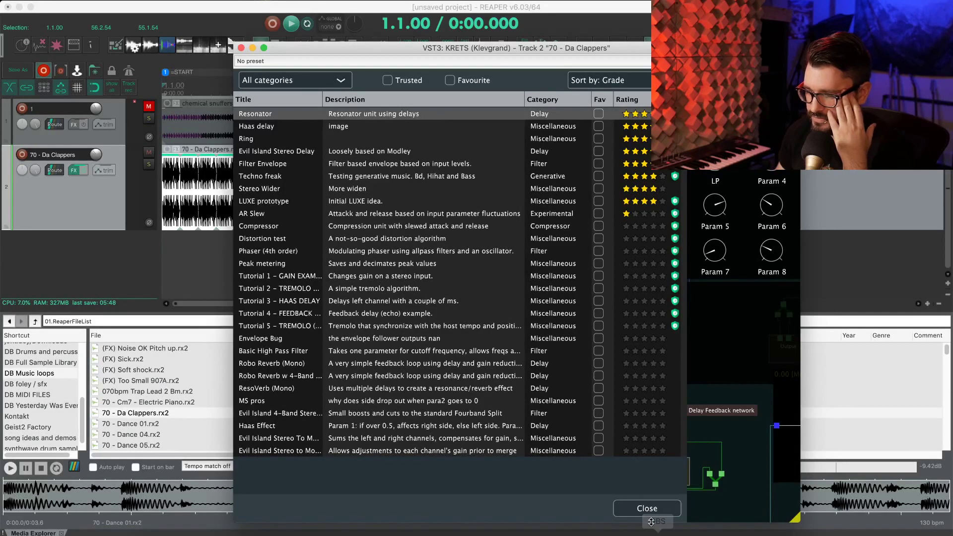
click(647, 508)
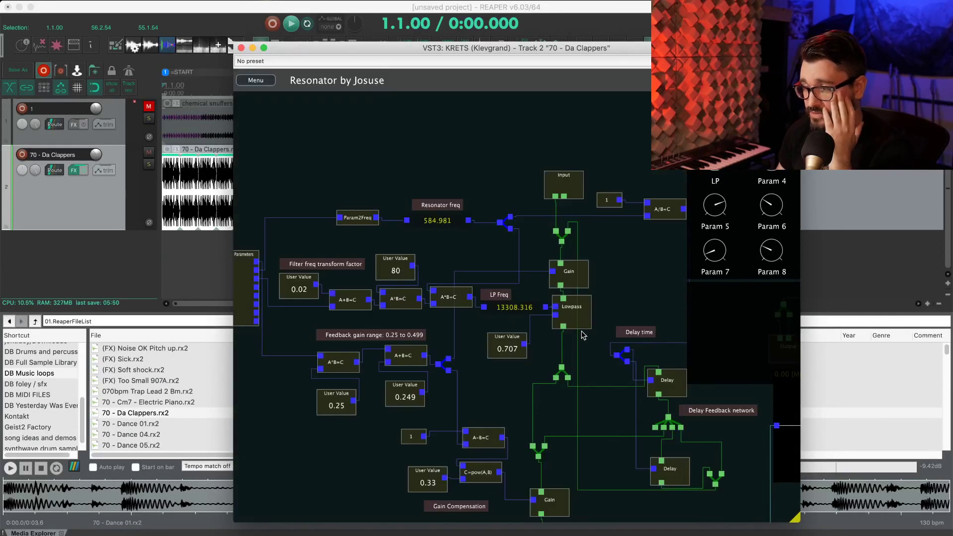
scroll(596, 263, down, 5)
scroll(596, 263, right, 4)
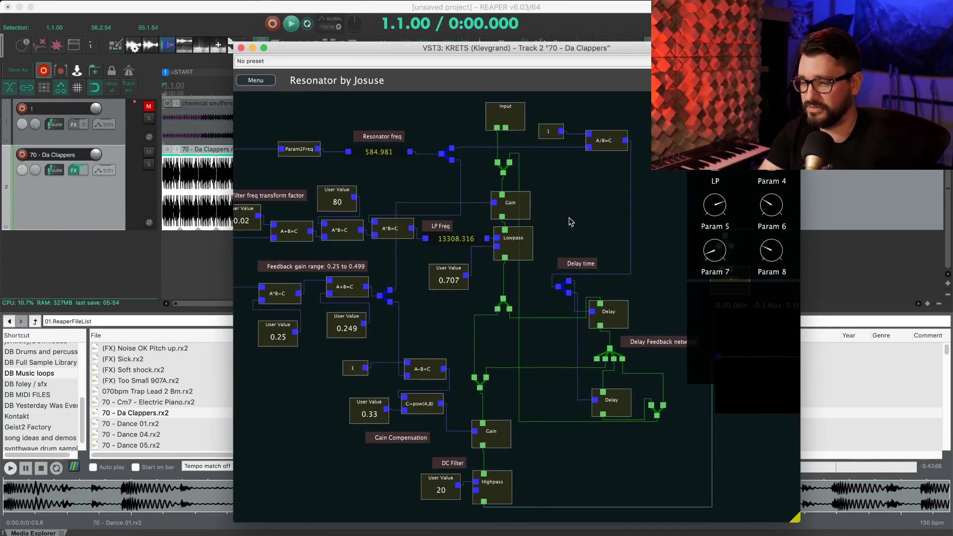
Play the loop through the Resonator patch, raise the resonator frequency to about 7480, and look over its modules as far as the output
key(space)
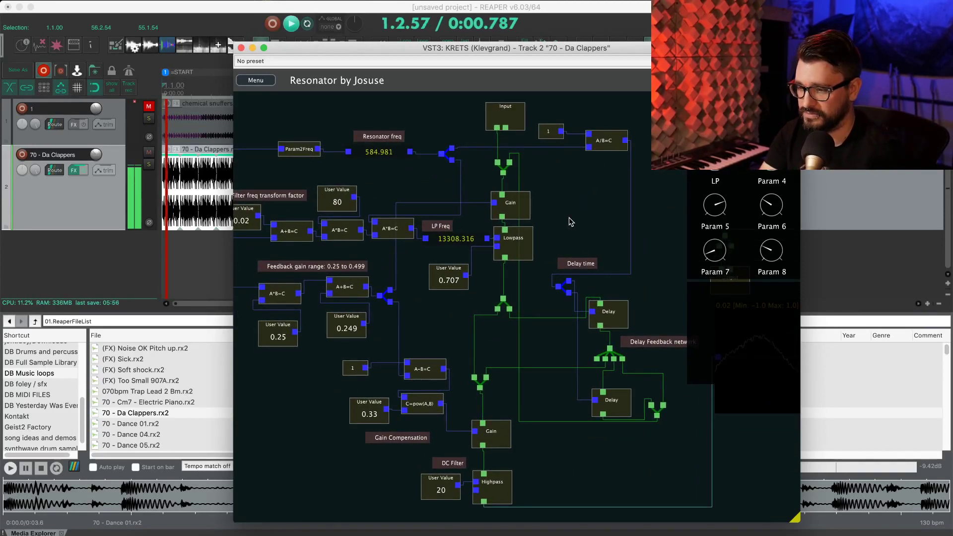
scroll(615, 192, down, 3)
scroll(615, 193, right, 1)
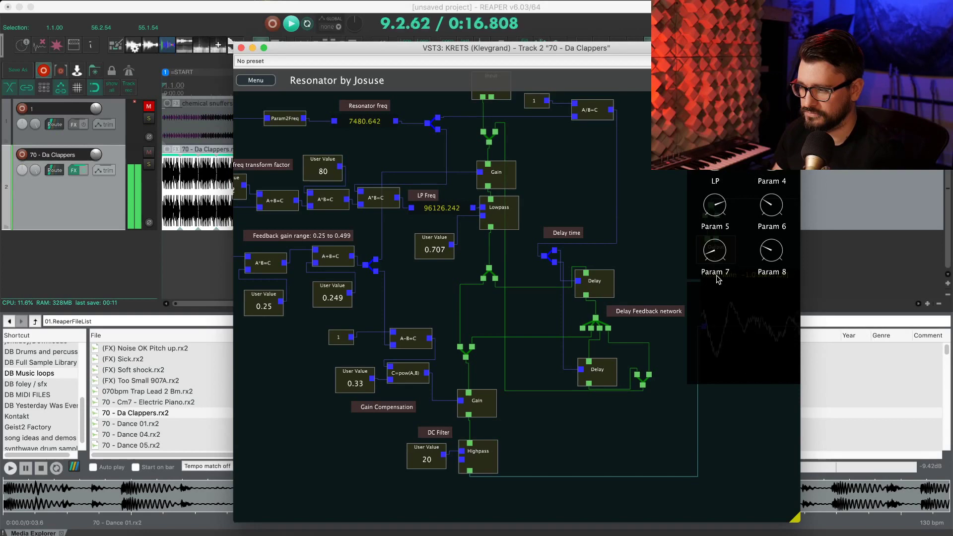
drag(673, 212, 616, 215)
Load the Ring patch from the public patches and audition the loop through it with its whole module layout in view
click(256, 80)
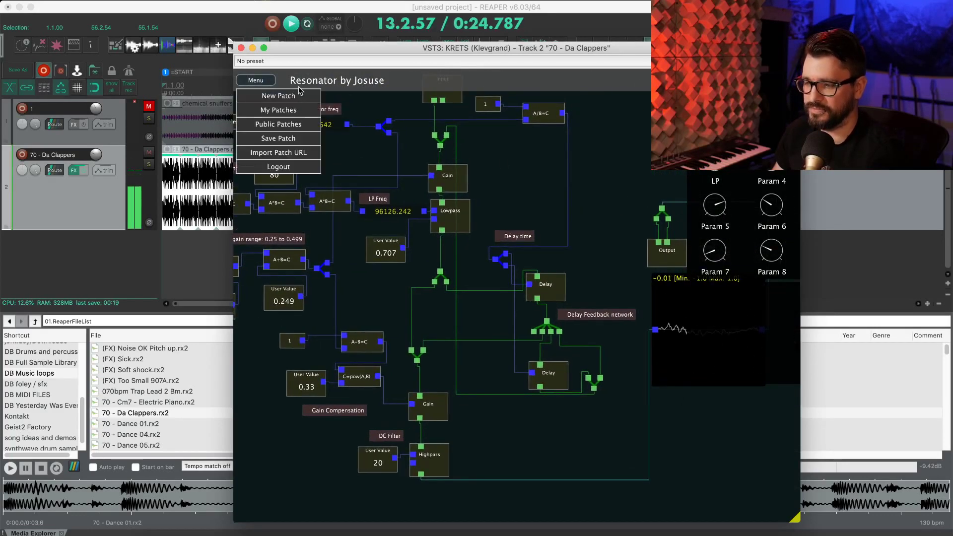
click(278, 124)
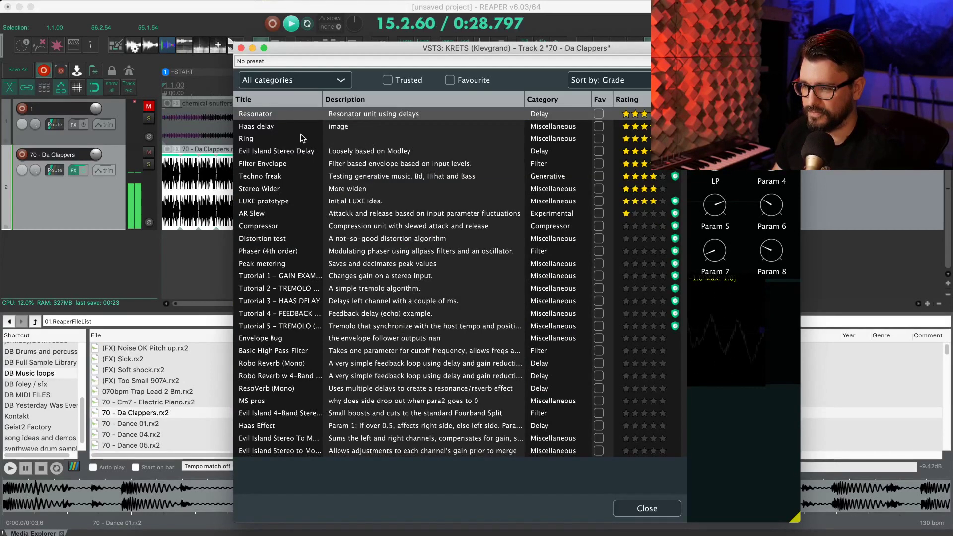
click(274, 140)
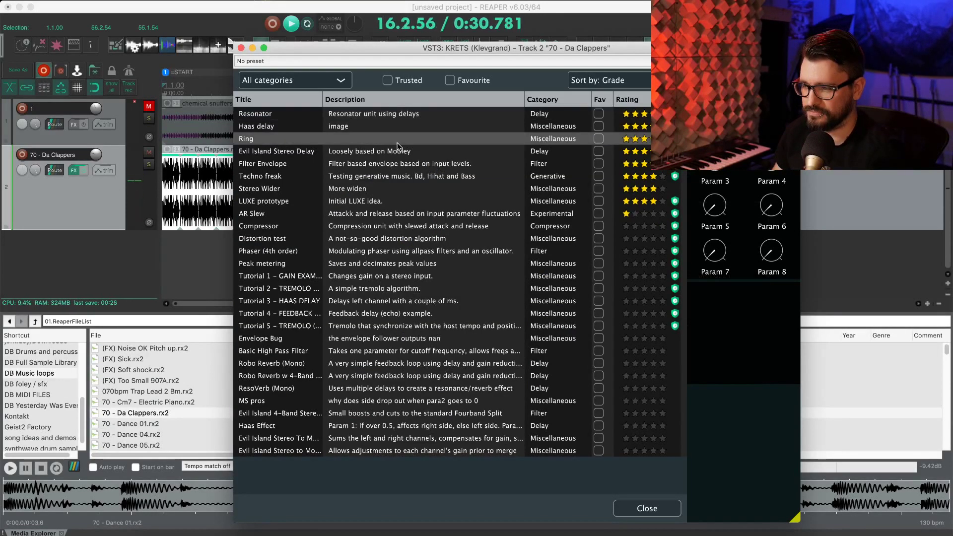
click(665, 509)
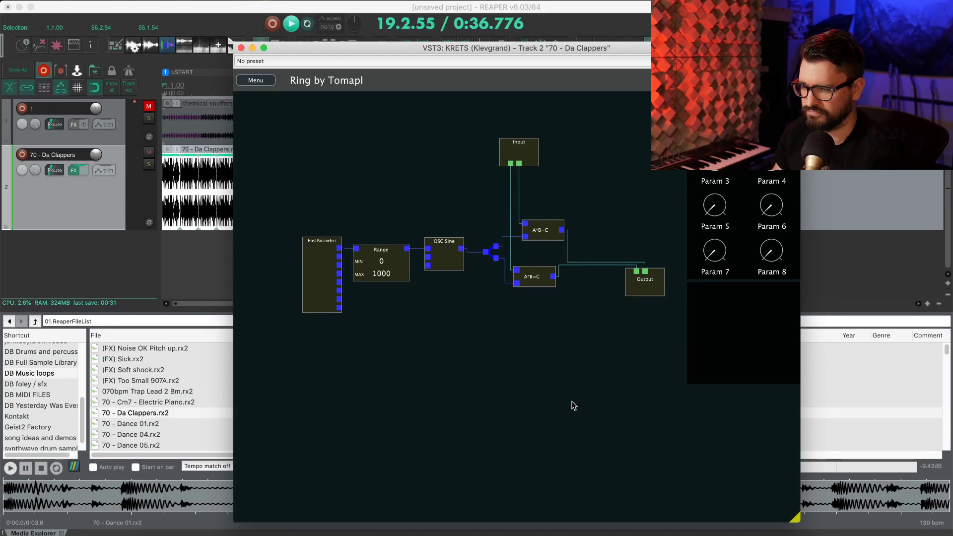
drag(569, 378, 534, 369)
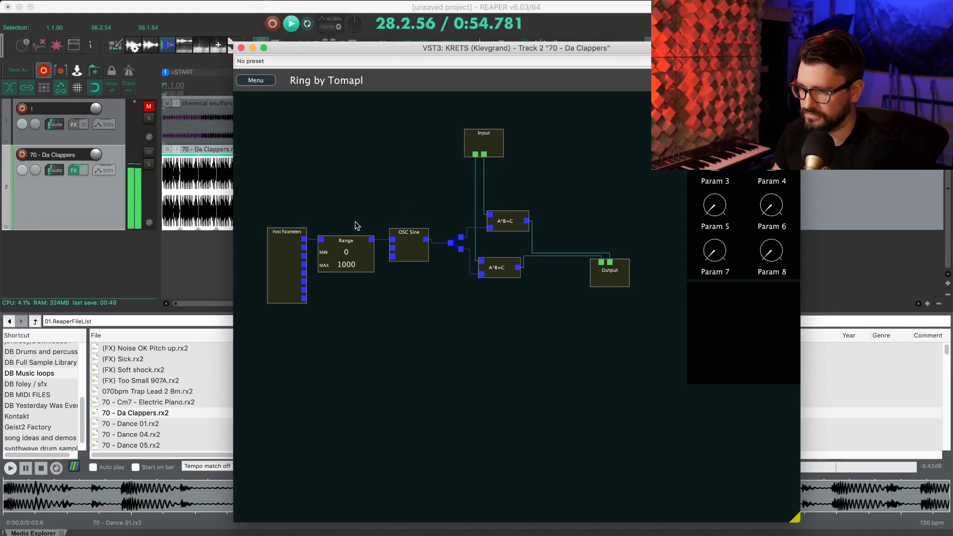
click(266, 78)
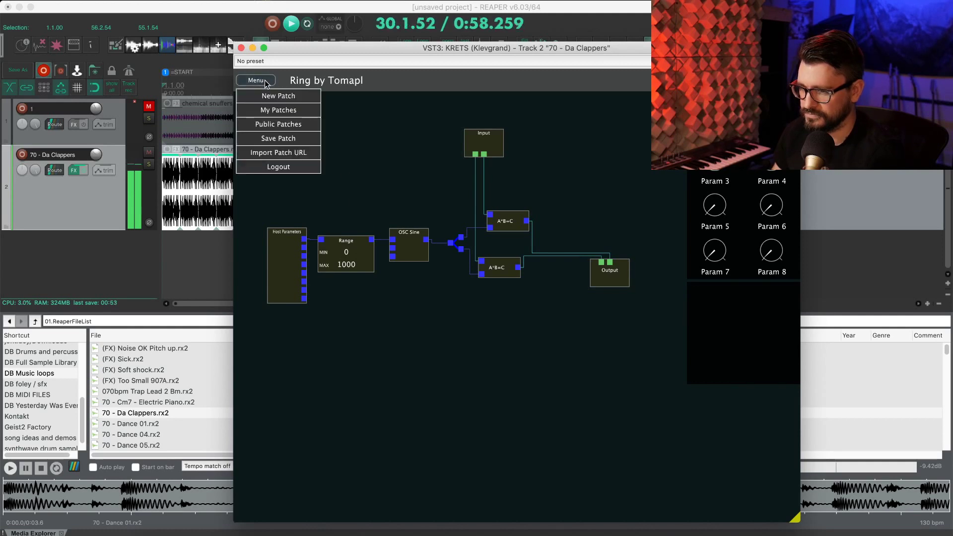
click(285, 111)
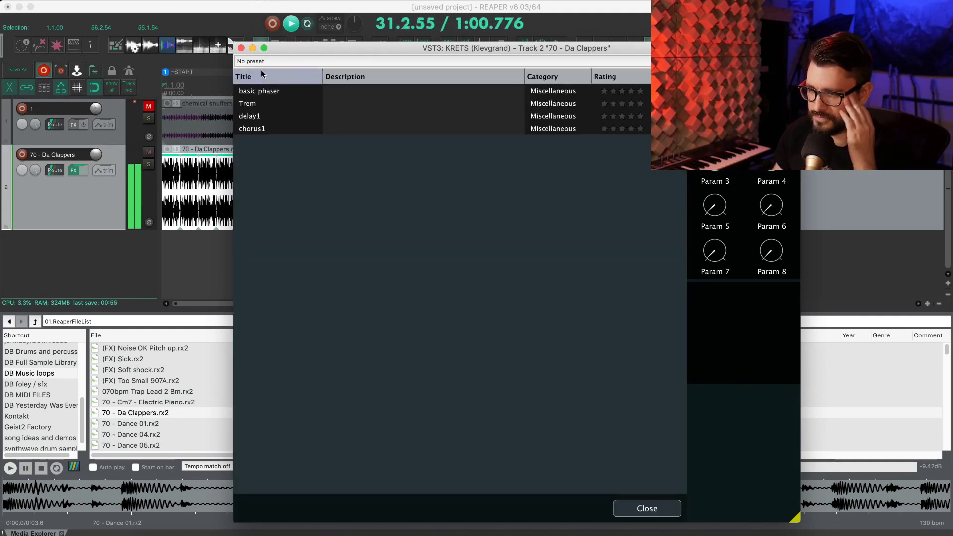
click(655, 513)
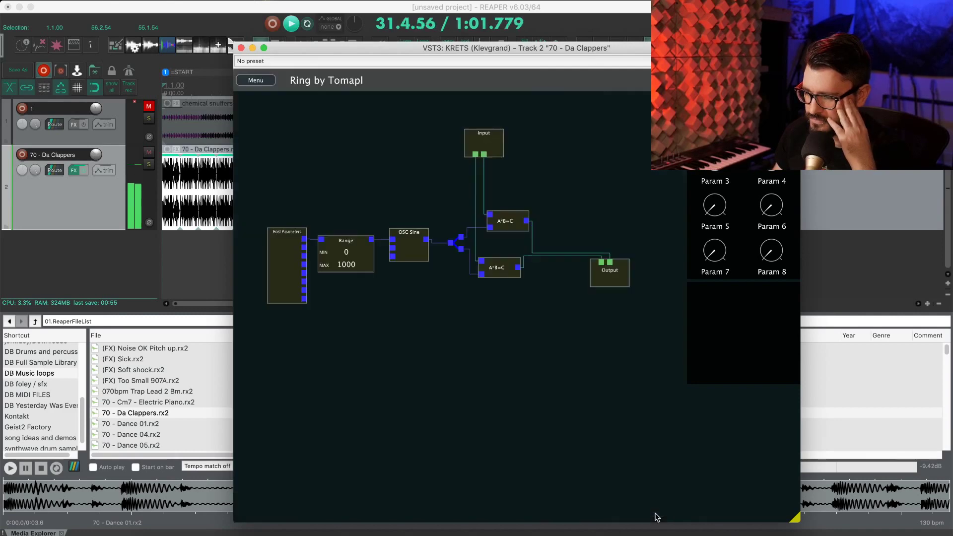
Load the Evil Island Stereo Delay patch from the public patches and bring its delay and filter modules into view
click(256, 80)
click(282, 125)
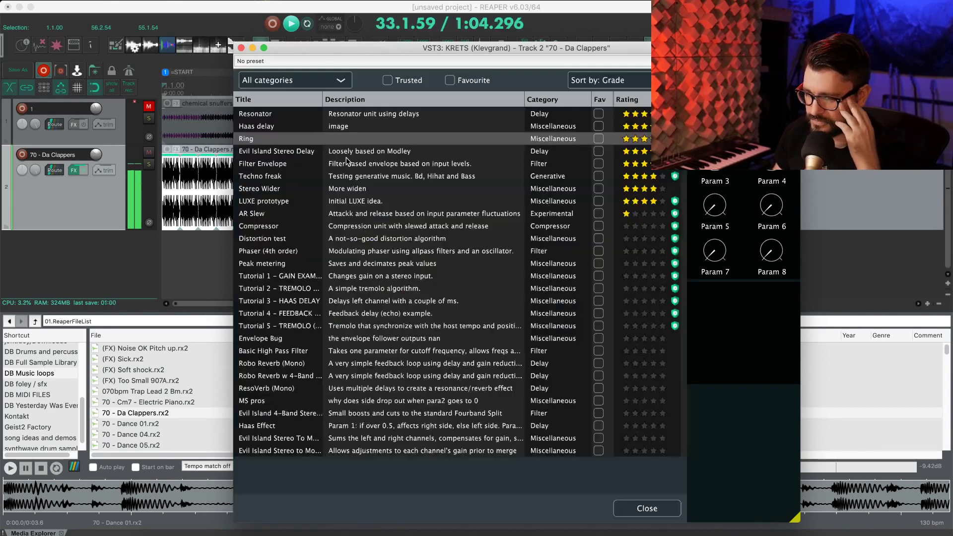
click(282, 154)
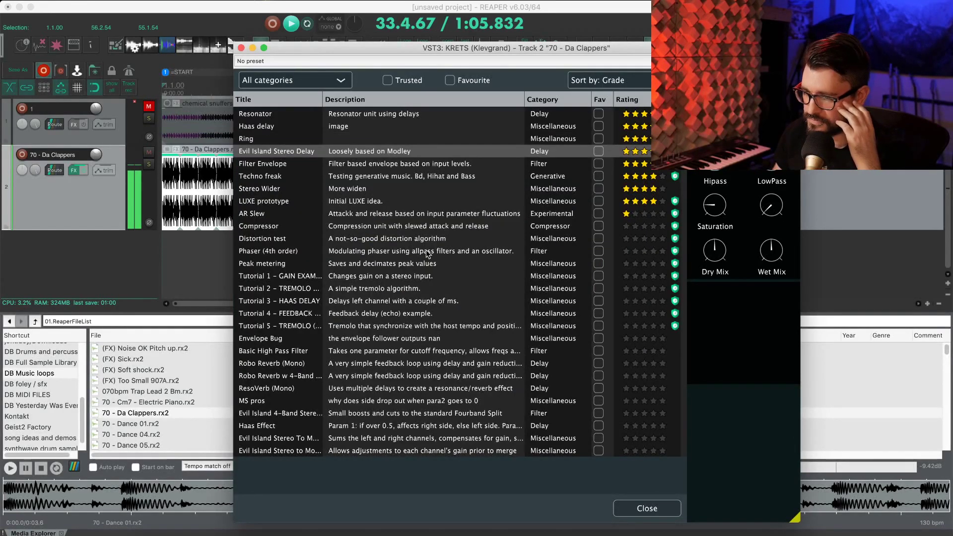
click(647, 508)
drag(582, 360, 654, 279)
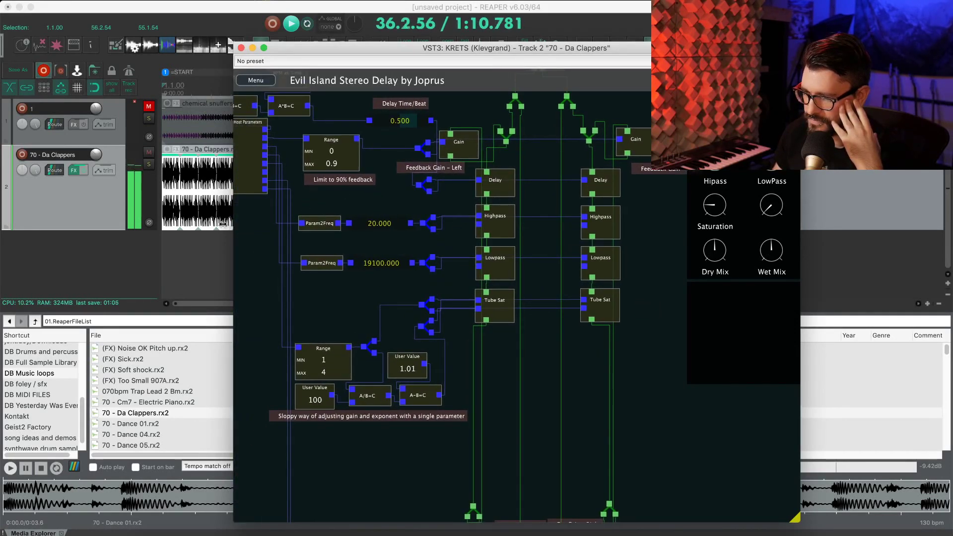
Move and widen the plugin window so the delay patch shows from its input to the tube saturation modules
drag(755, 389, 567, 389)
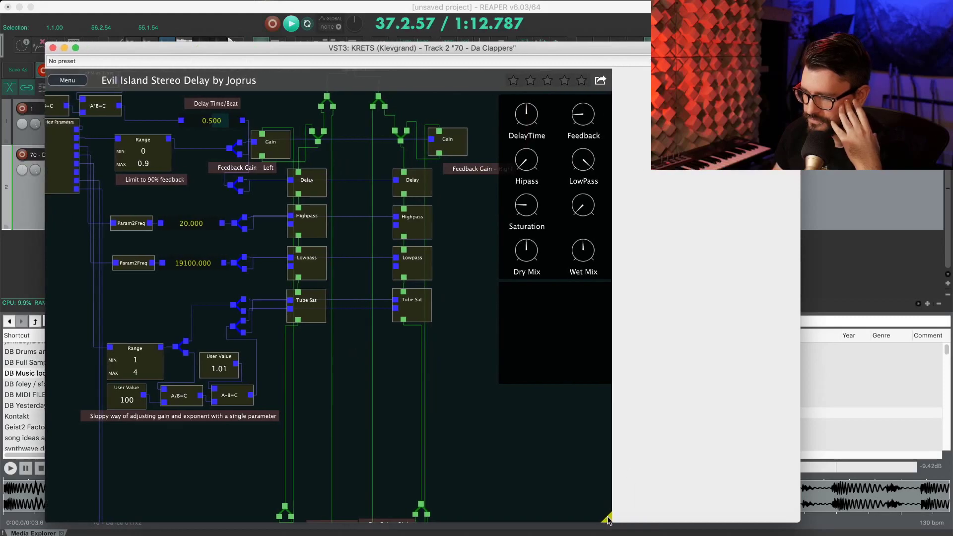
drag(609, 520, 796, 518)
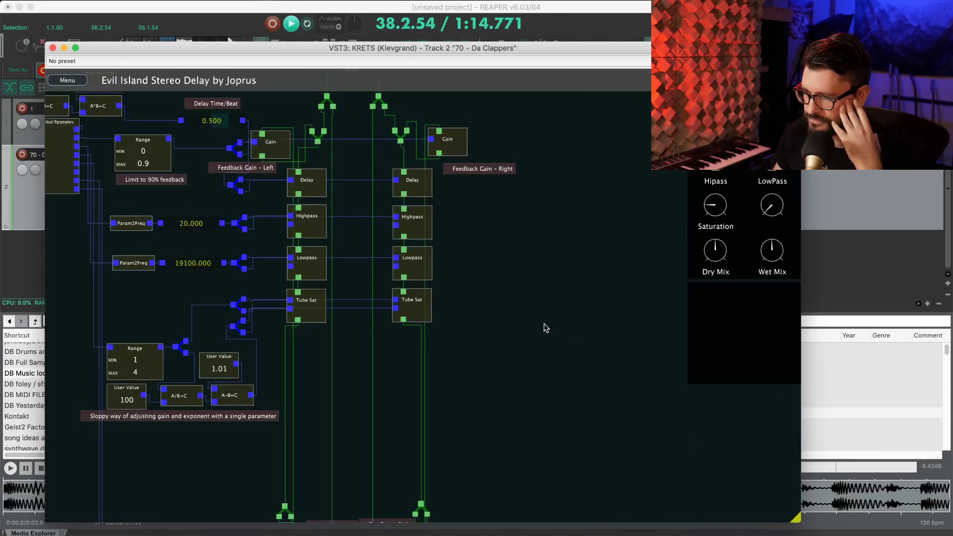
drag(546, 329, 762, 401)
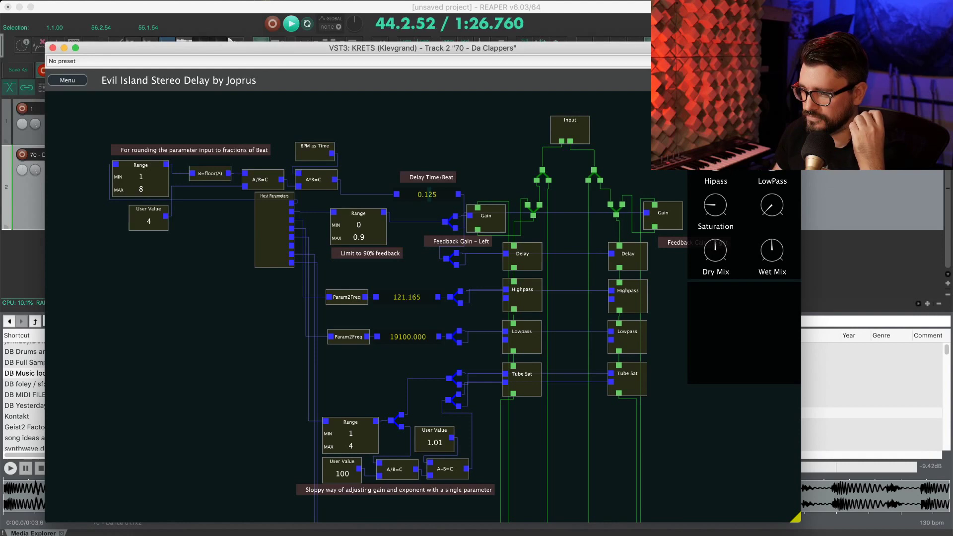
Play the loop through the delay, lower the lowpass to about 986, raise the unlabelled knob to about a quarter and sweep the saturation
drag(765, 199, 709, 190)
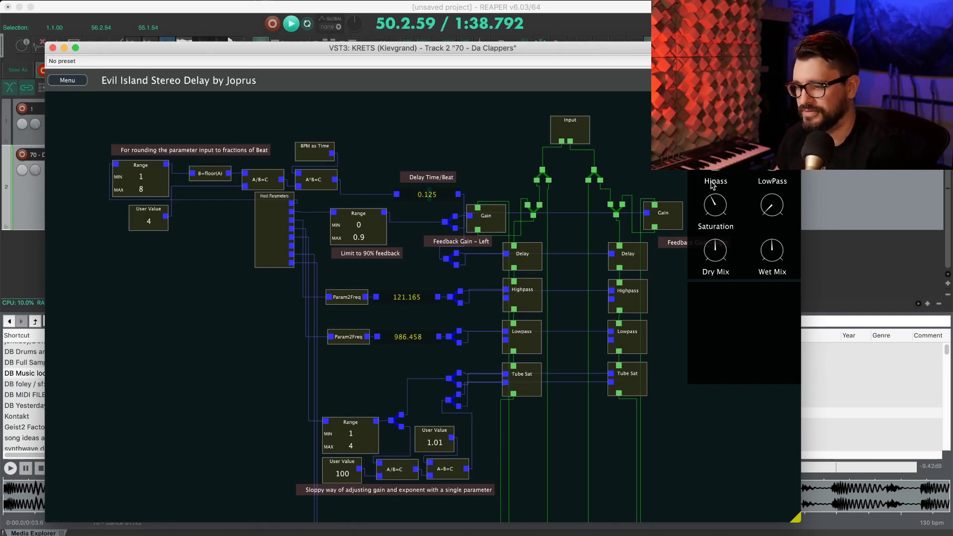
drag(769, 211, 769, 198)
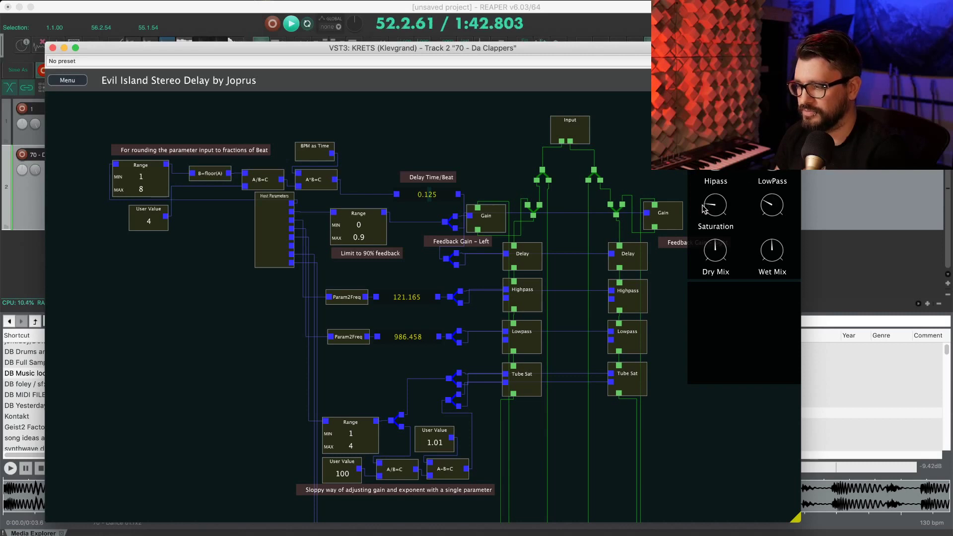
drag(707, 211, 706, 196)
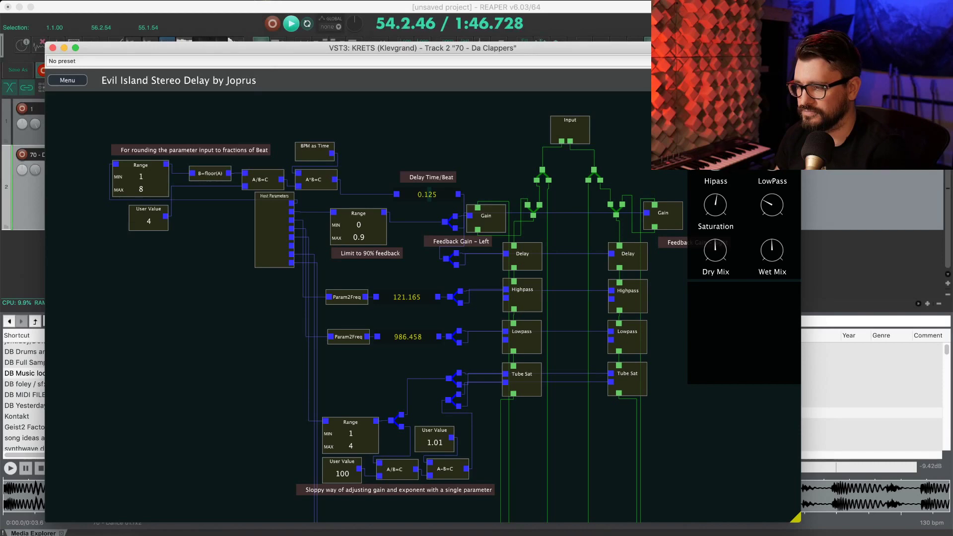
Examine how the wet and dry gain modules feed the delay patch's output and relate to the Dry Mix and Wet Mix controls
scroll(564, 102, down, 10)
scroll(564, 102, right, 3)
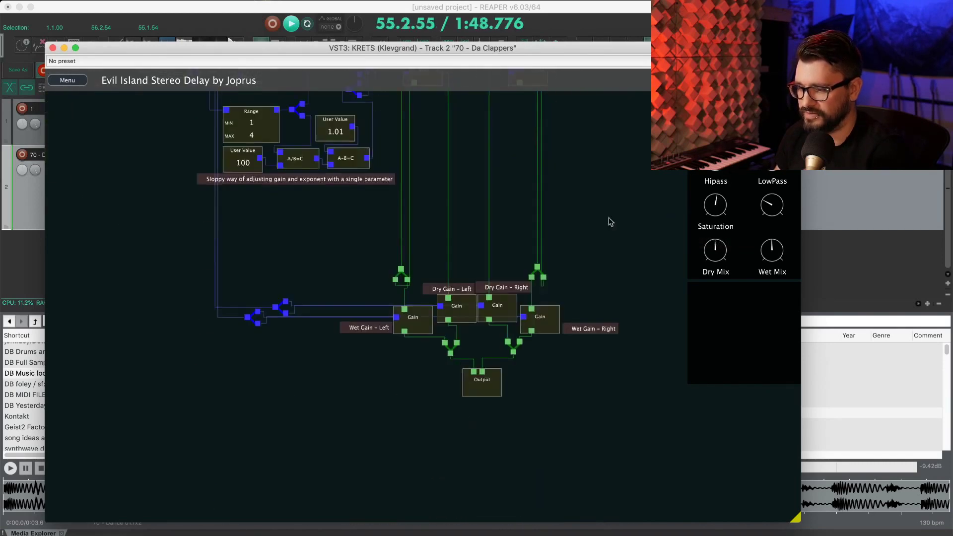
scroll(609, 218, down, 2)
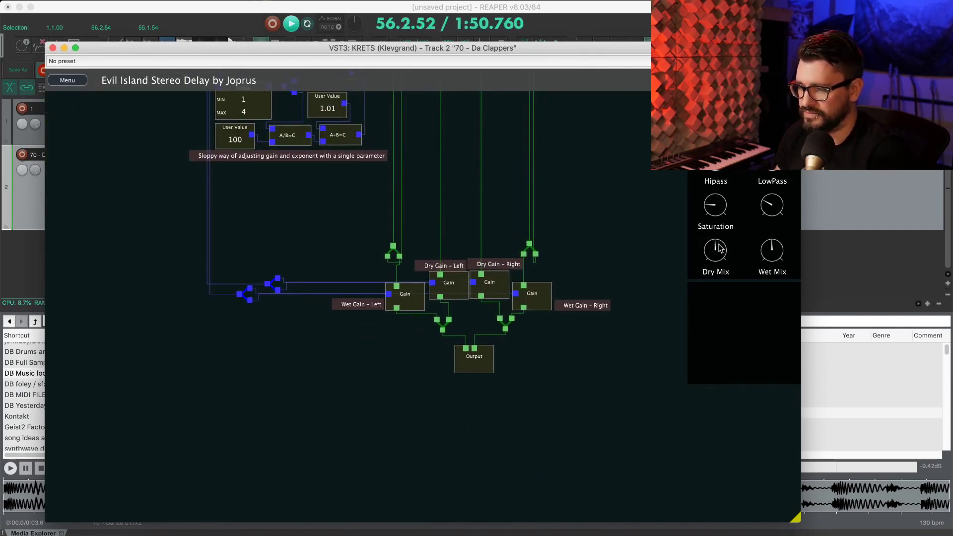
mouse_move(398, 313)
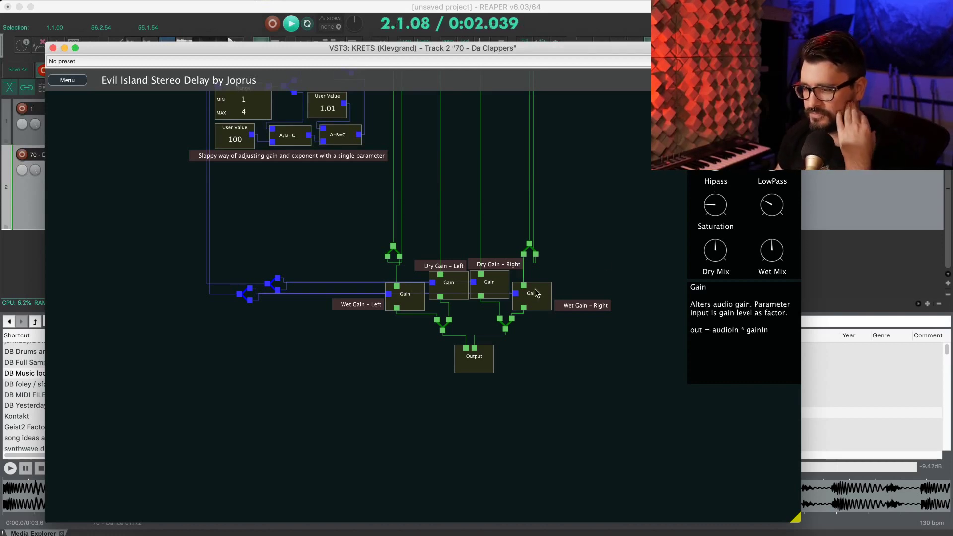
scroll(358, 342, up, 2)
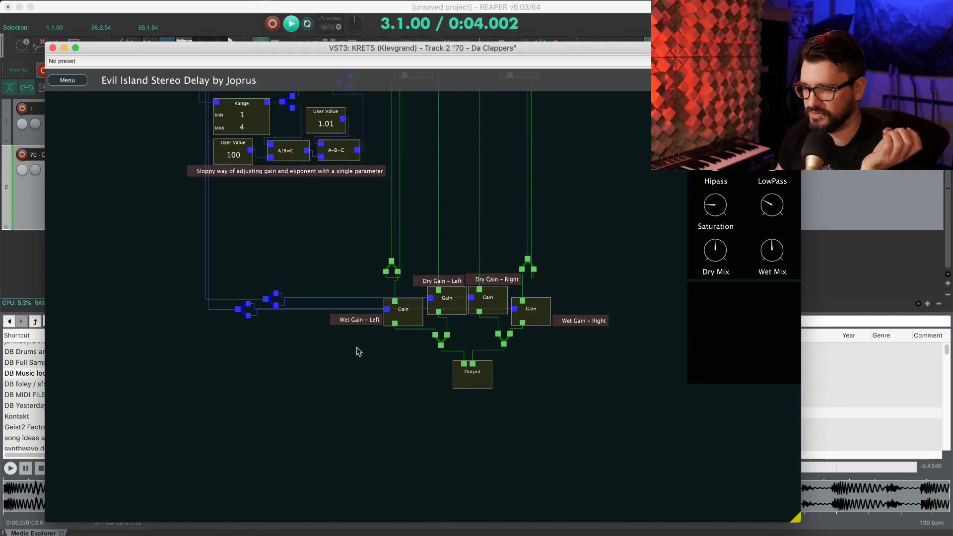
drag(356, 350, 365, 352)
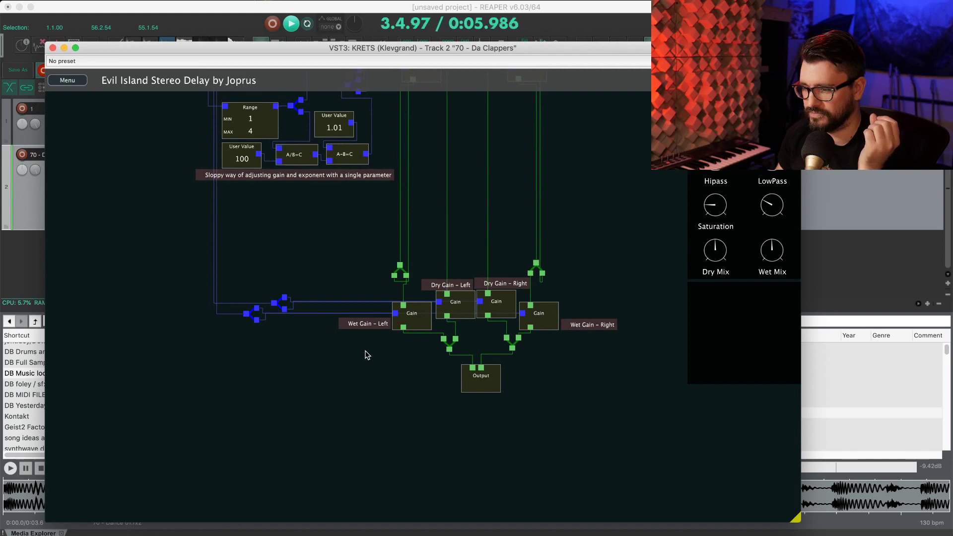
mouse_move(430, 321)
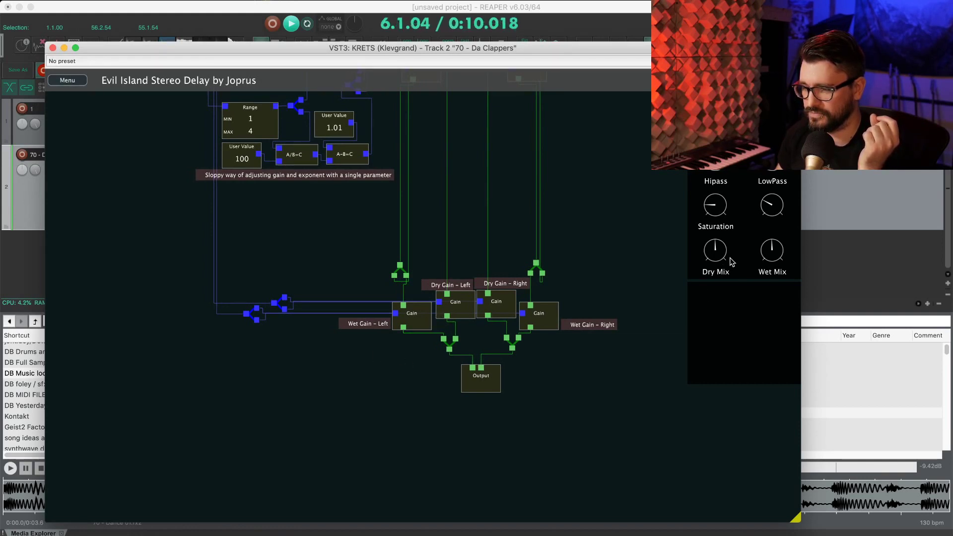
drag(716, 251, 716, 269)
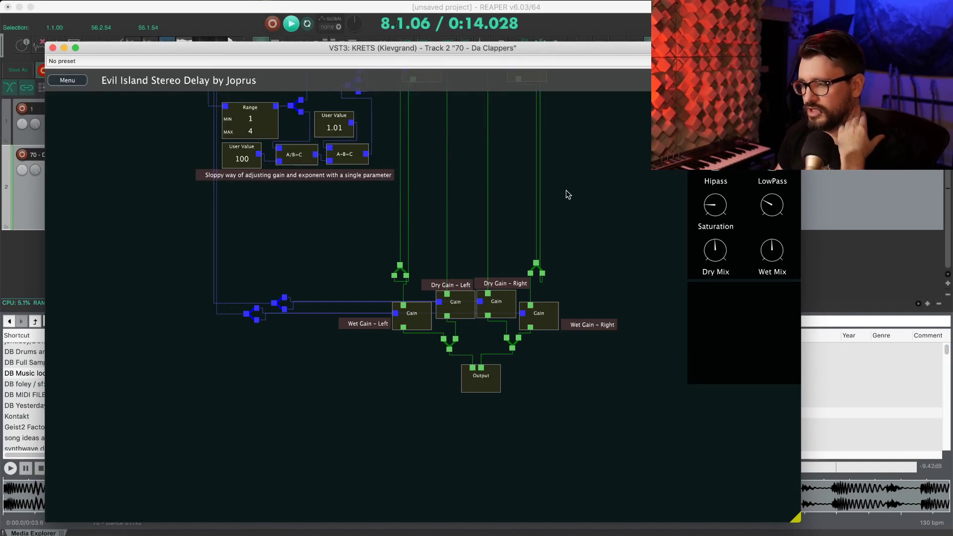
Look through the available DSP modules as far as Dry Wet mix and return to the delay patch's host parameter wiring
drag(567, 194, 535, 253)
right_click(579, 242)
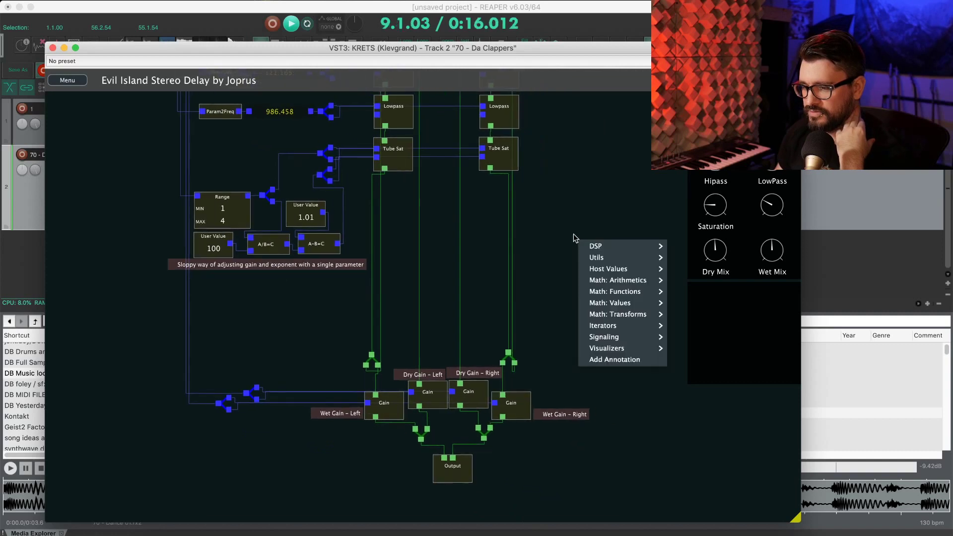
mouse_move(606, 260)
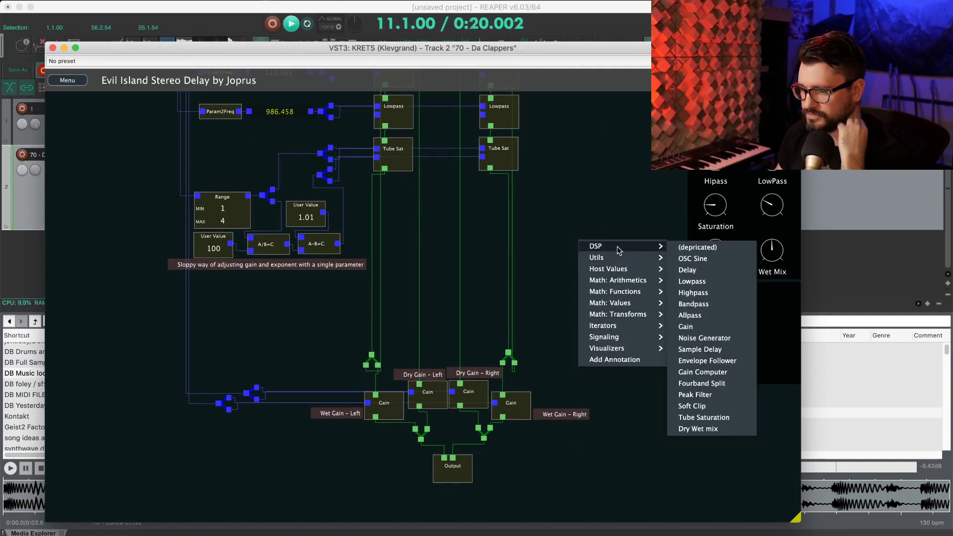
click(695, 429)
scroll(322, 171, up, 5)
scroll(322, 171, left, 6)
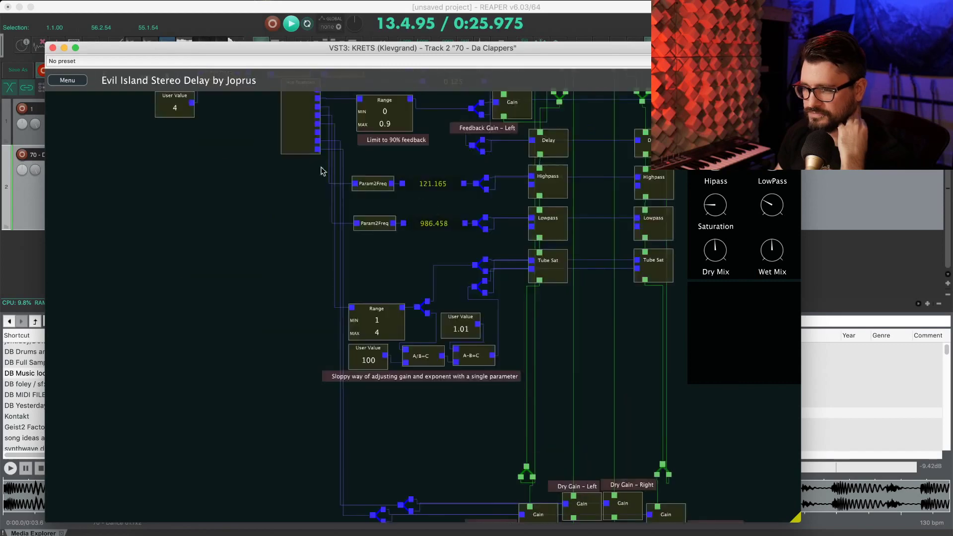
Load the generative Techno freak patch from the public patches and stop REAPER's playback
click(60, 79)
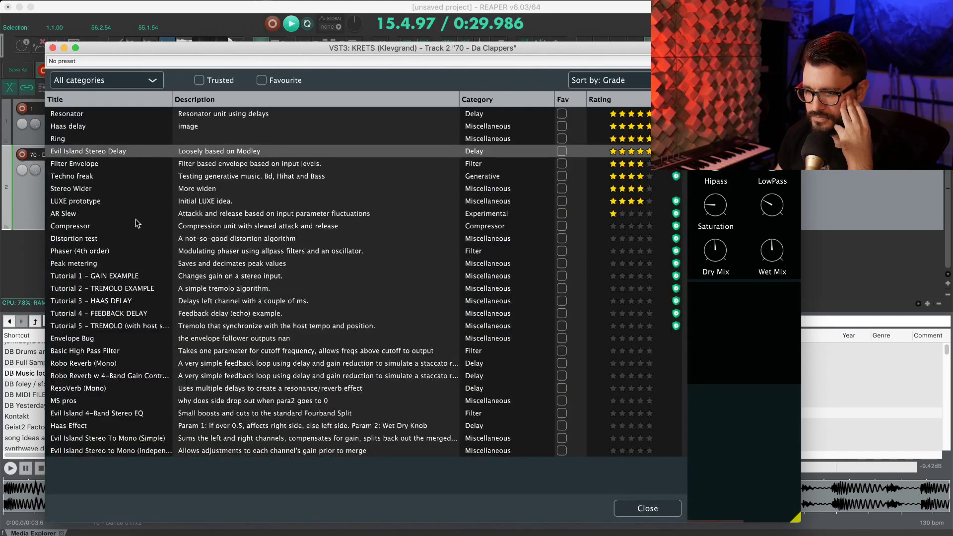
click(106, 177)
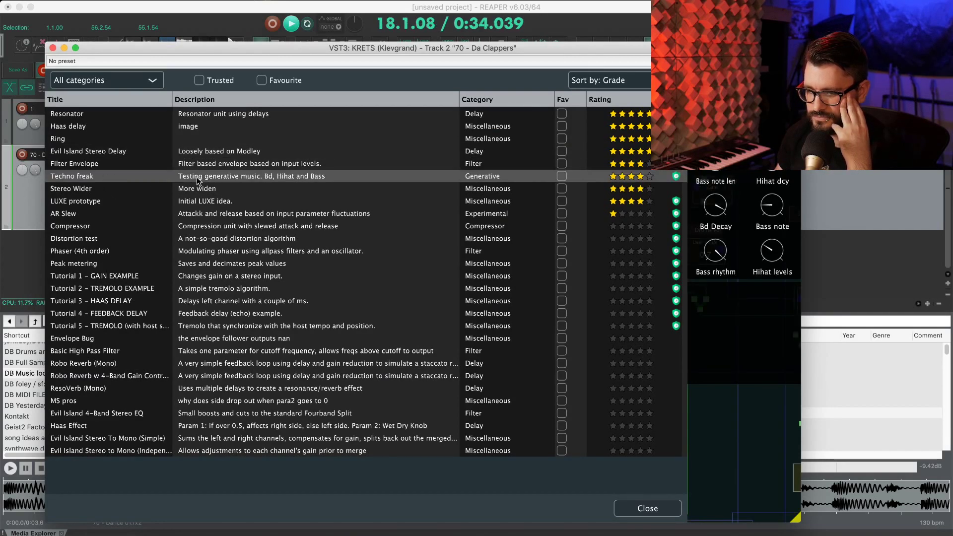
click(17, 200)
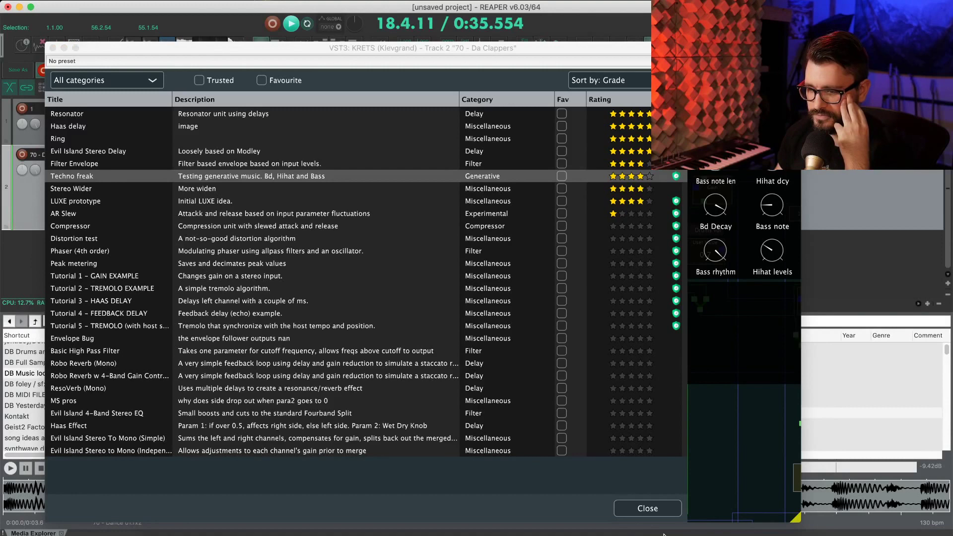
click(648, 509)
mouse_move(435, 366)
key(space)
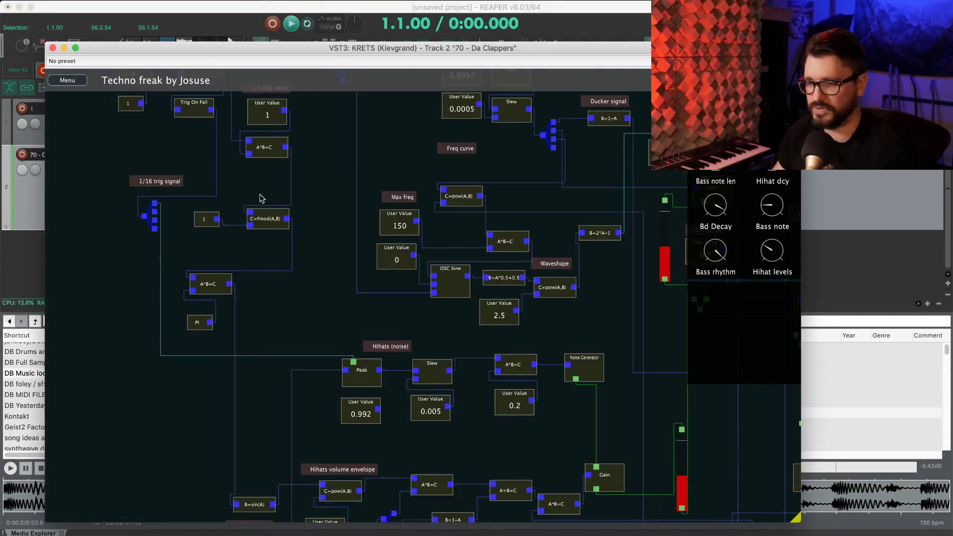
Audition Techno freak with its bass sequencer in view, raising hihat levels to about three quarters, bass note slightly, and lowering bd decay and bass rhythm
drag(302, 254, 183, 329)
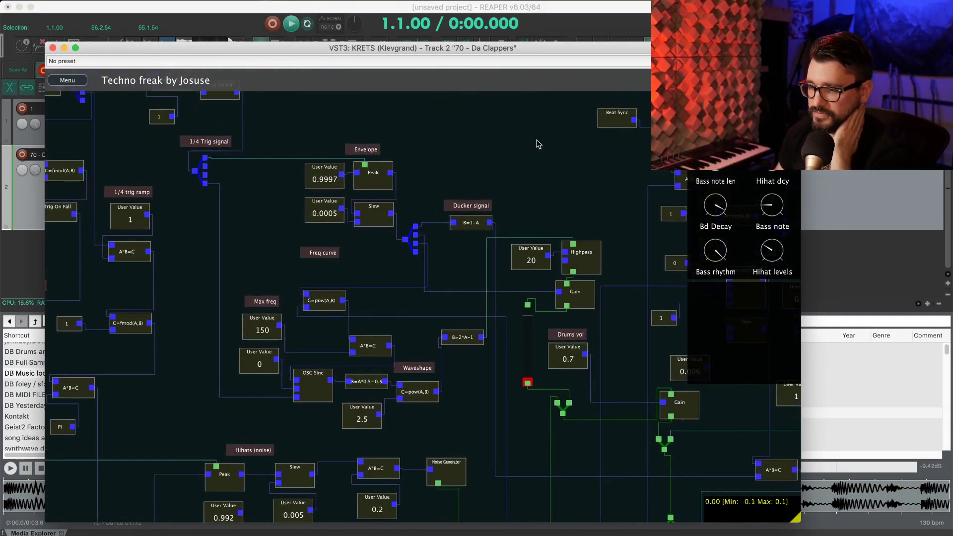
drag(538, 144, 210, 154)
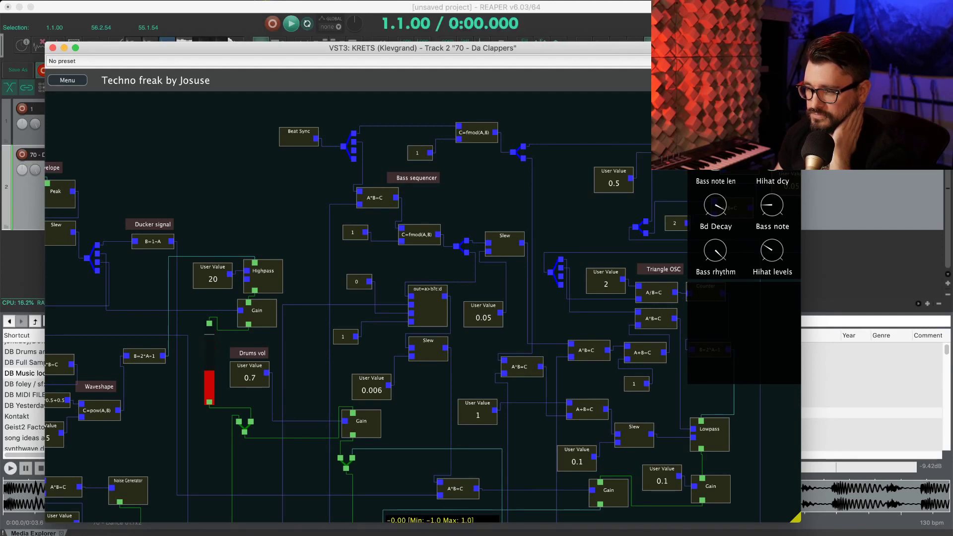
drag(767, 259, 772, 219)
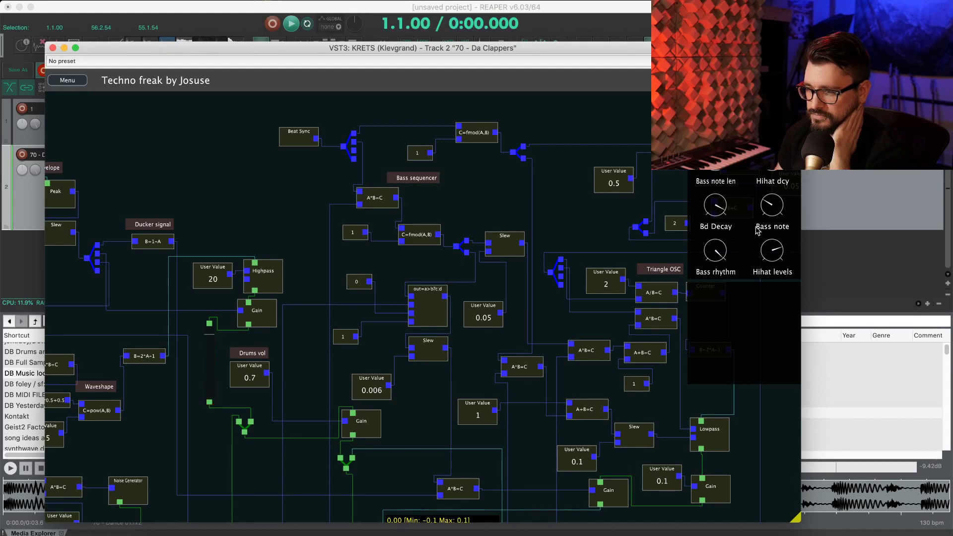
drag(716, 210, 713, 218)
drag(715, 250, 715, 279)
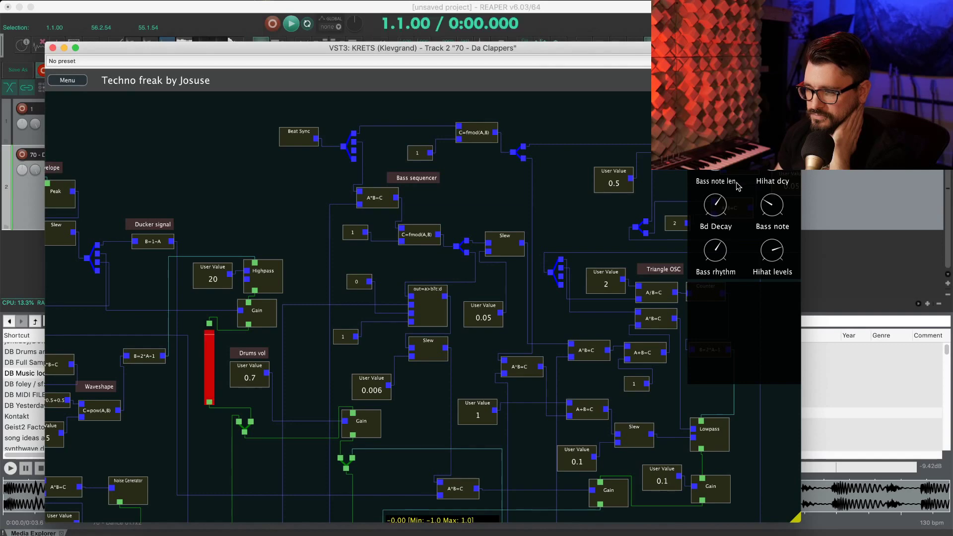
Reposition the plugin window and load the Phaser (4th order) patch from the public patches
drag(526, 51, 576, 50)
click(576, 29)
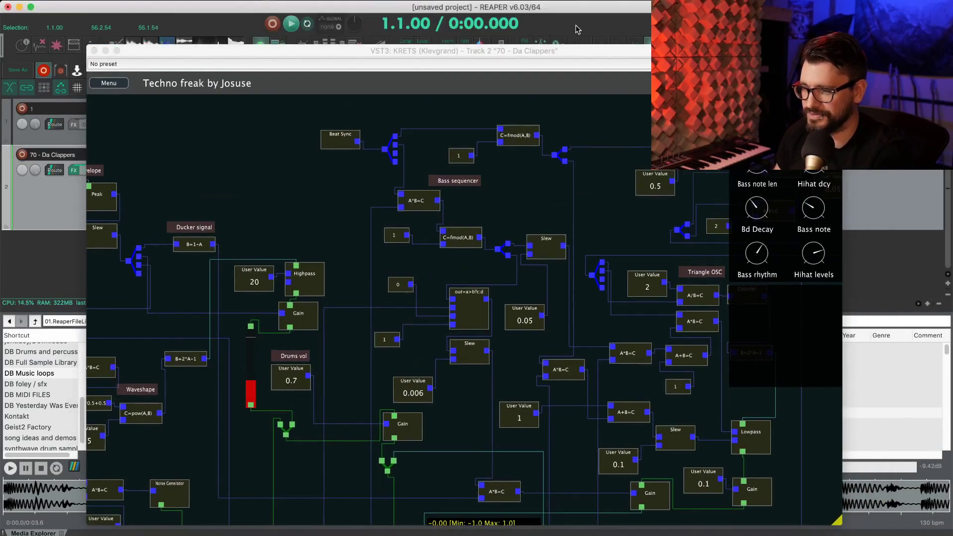
click(621, 128)
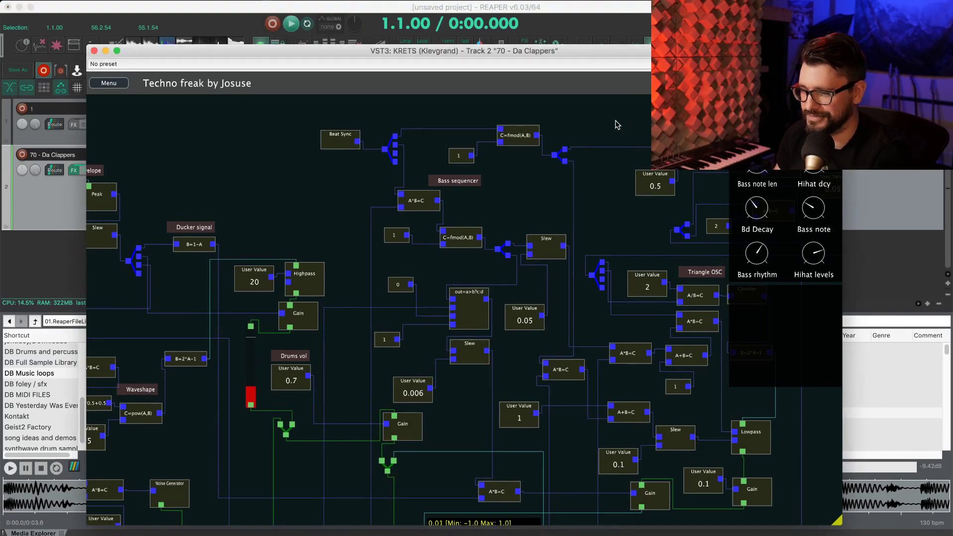
click(109, 83)
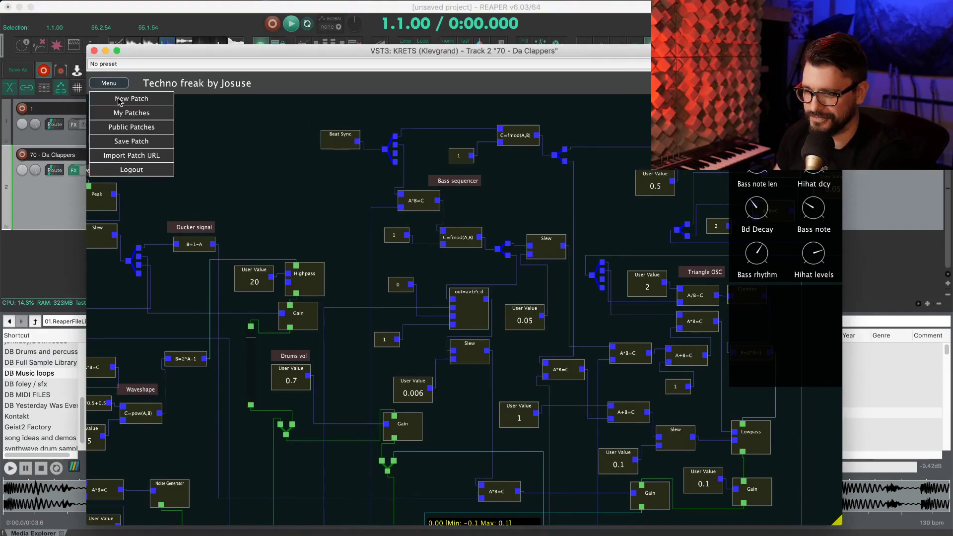
click(134, 127)
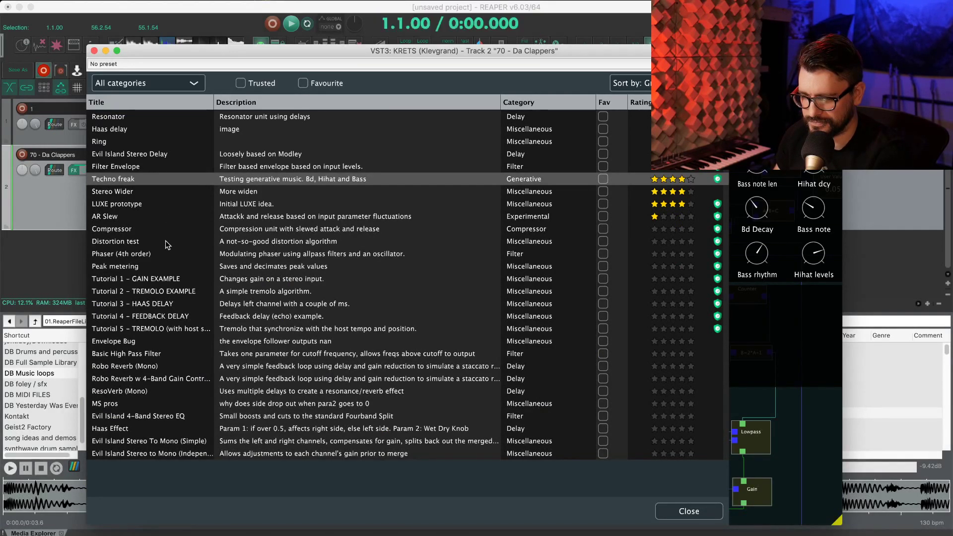
click(283, 260)
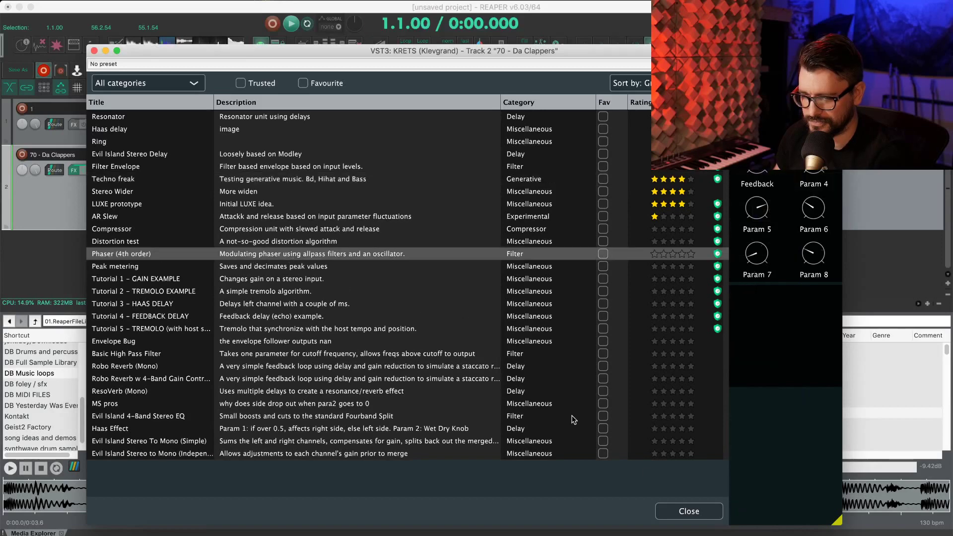
Close the public patch browser and start playback to audition the phaser with its allpass chain in view
click(688, 512)
drag(267, 305, 511, 259)
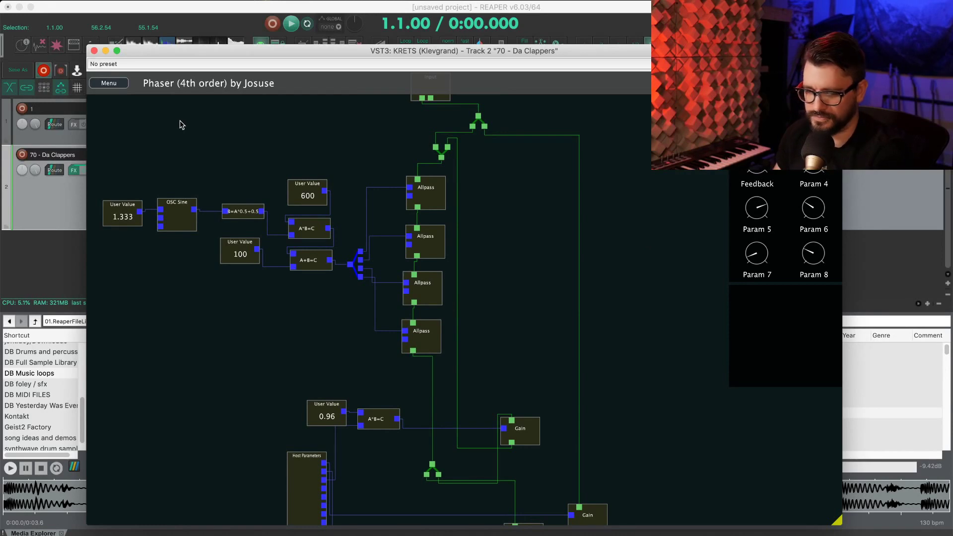
key(space)
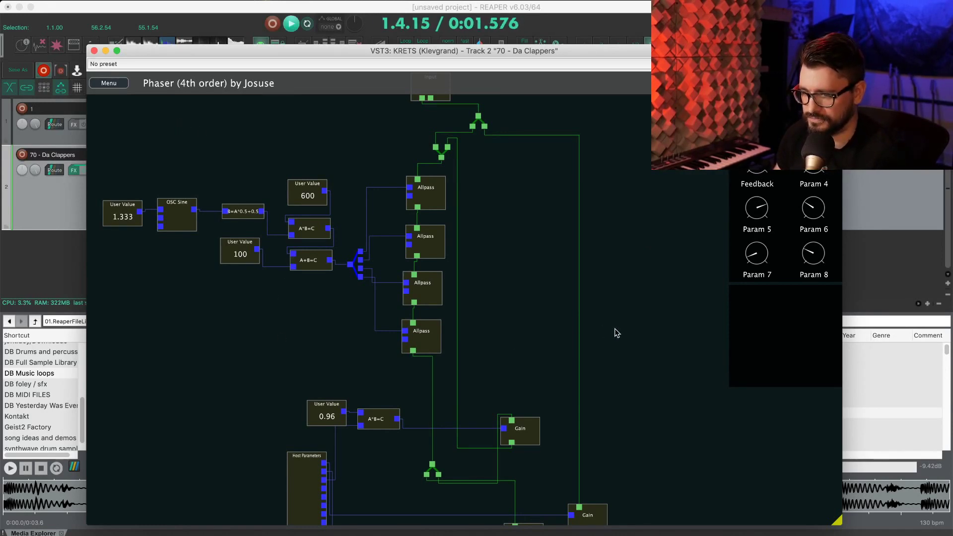
drag(638, 321, 591, 286)
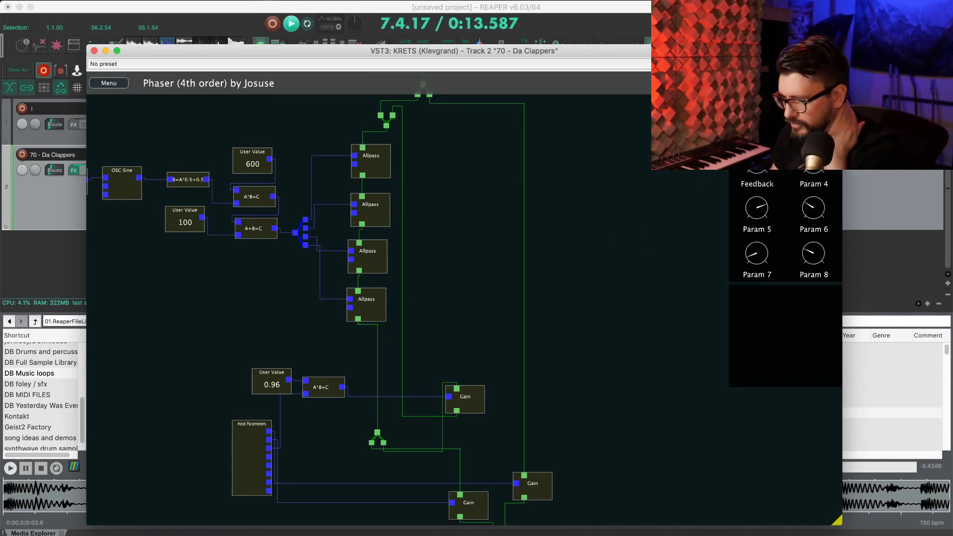
Spread out the phaser's Host Parameters, 0.96 User Value, its multiply module and the connected Gain module to expose their wiring
mouse_move(235, 451)
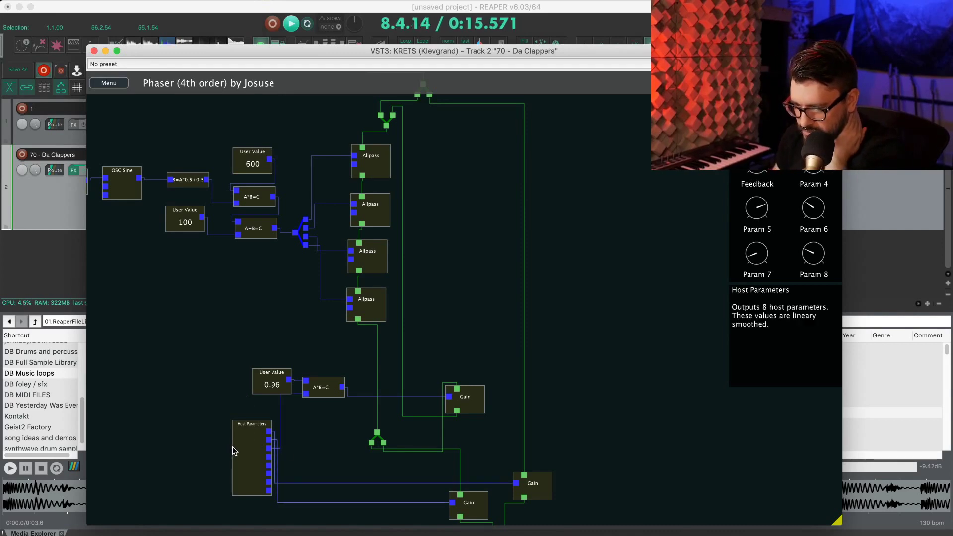
drag(234, 445, 161, 418)
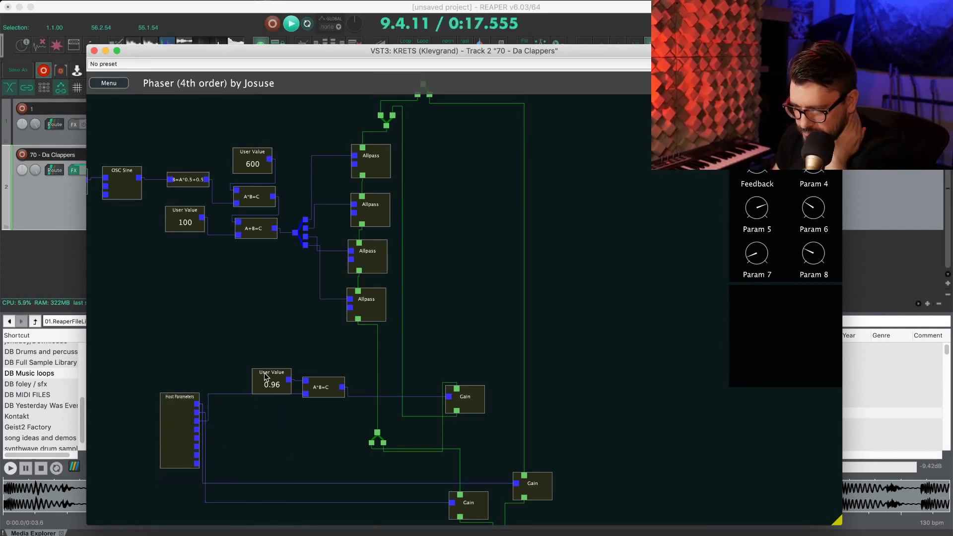
drag(262, 370, 256, 350)
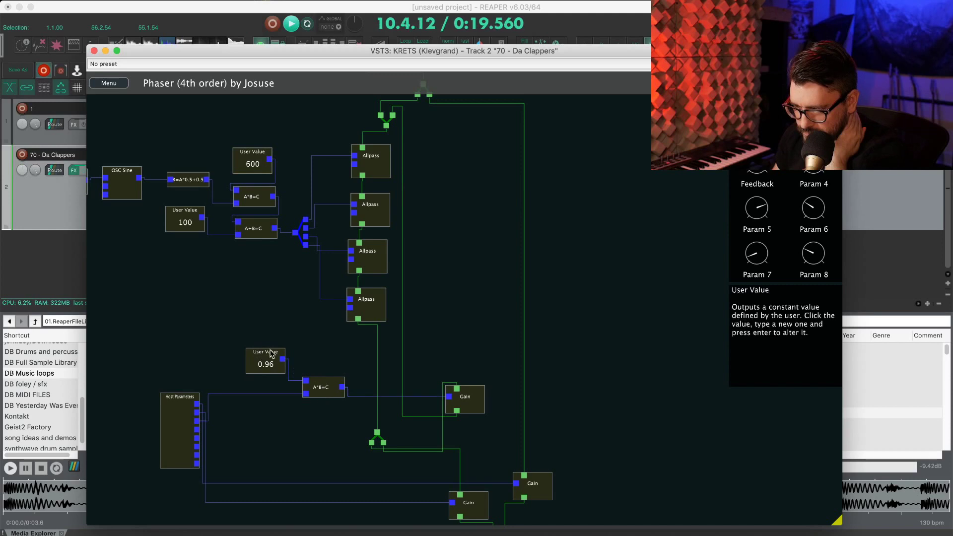
drag(328, 388, 311, 378)
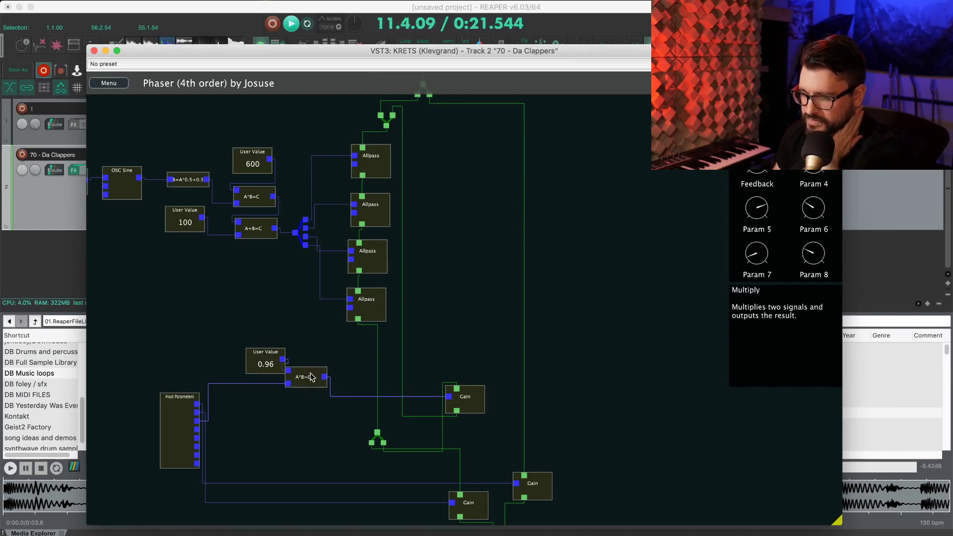
drag(478, 406, 491, 410)
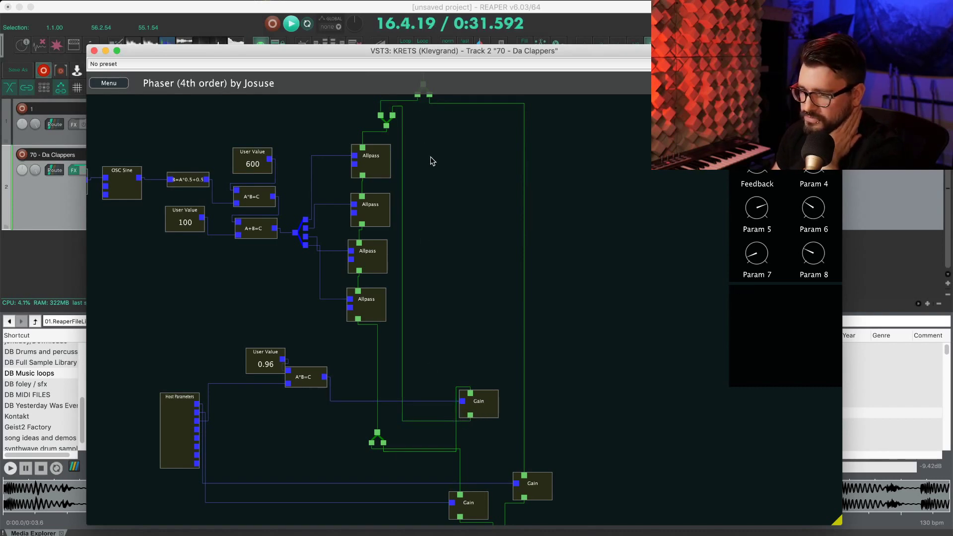
Add a MIDI Note 2 Freq transform module in the empty canvas area beside the phaser's allpass chain
drag(432, 161, 428, 197)
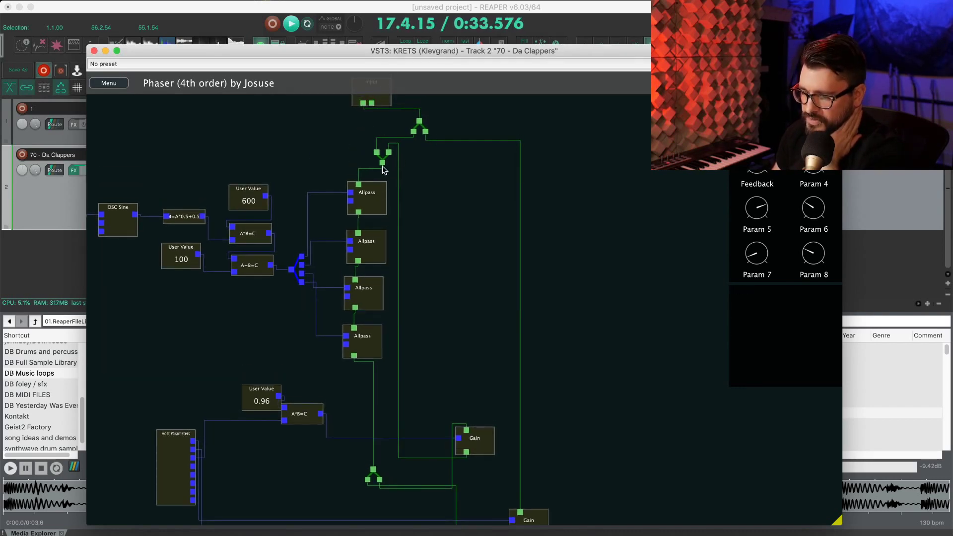
scroll(404, 209, right, 3)
scroll(380, 150, down, 3)
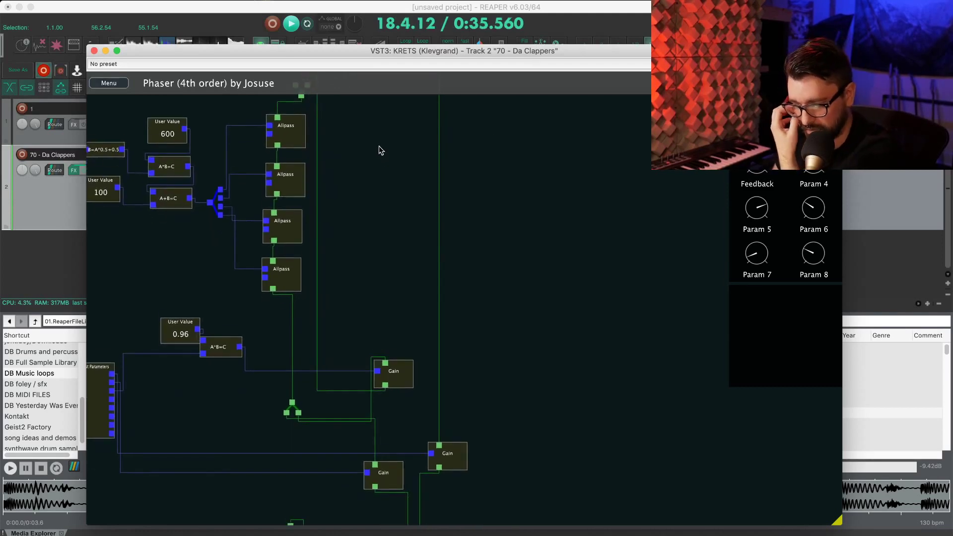
drag(380, 150, 458, 136)
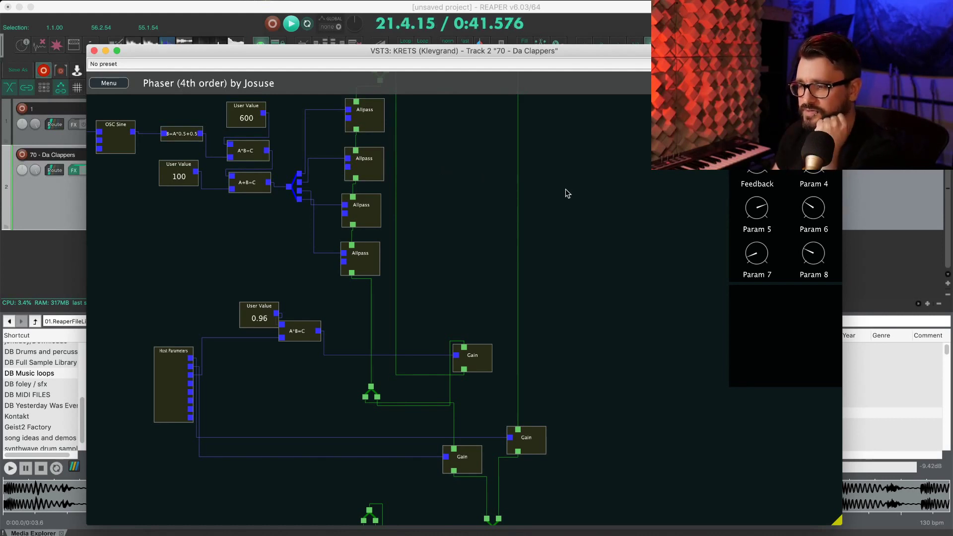
scroll(566, 194, right, 3)
scroll(566, 193, up, 3)
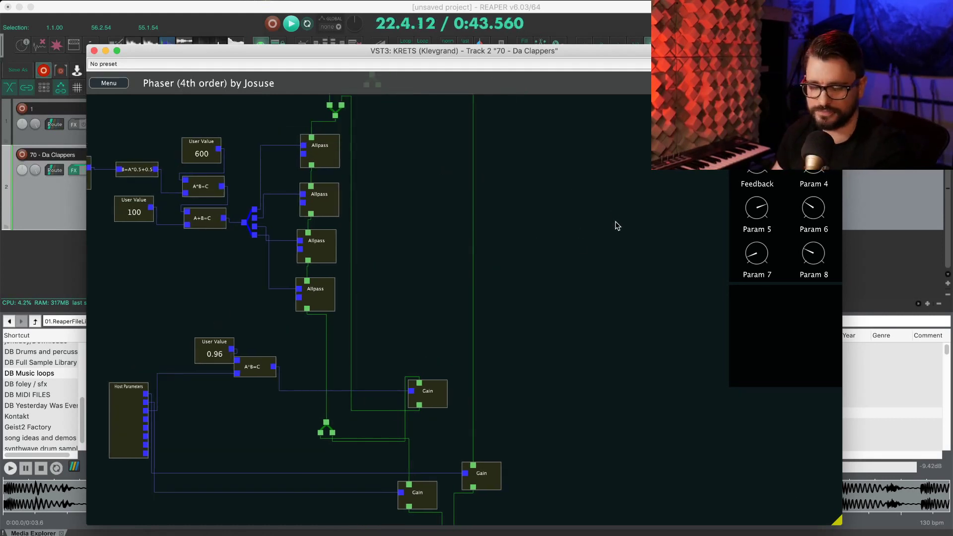
right_click(571, 183)
mouse_move(625, 206)
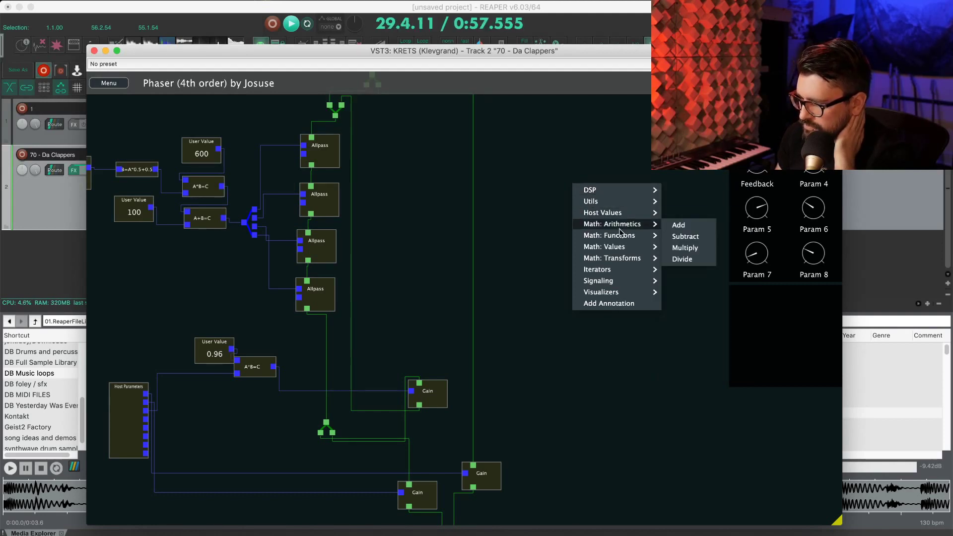
mouse_move(622, 239)
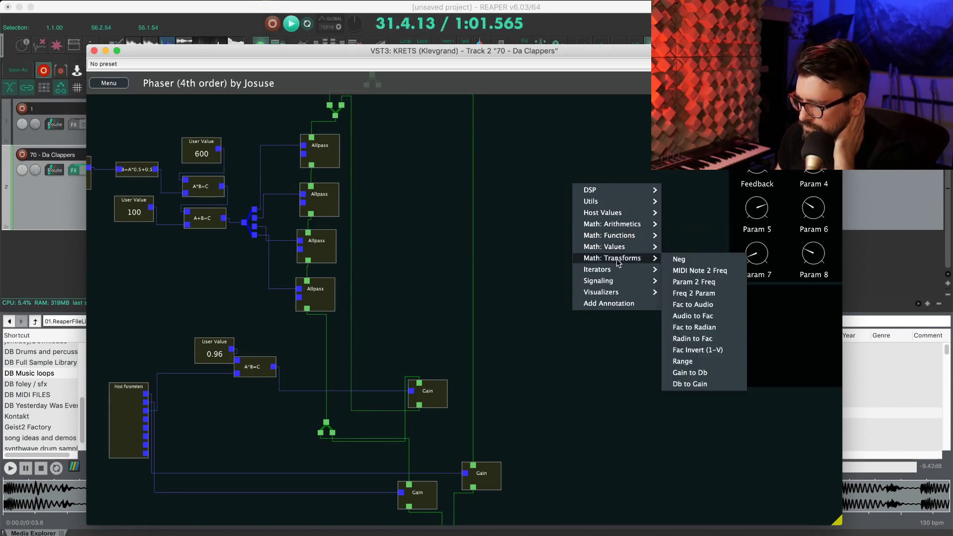
click(706, 272)
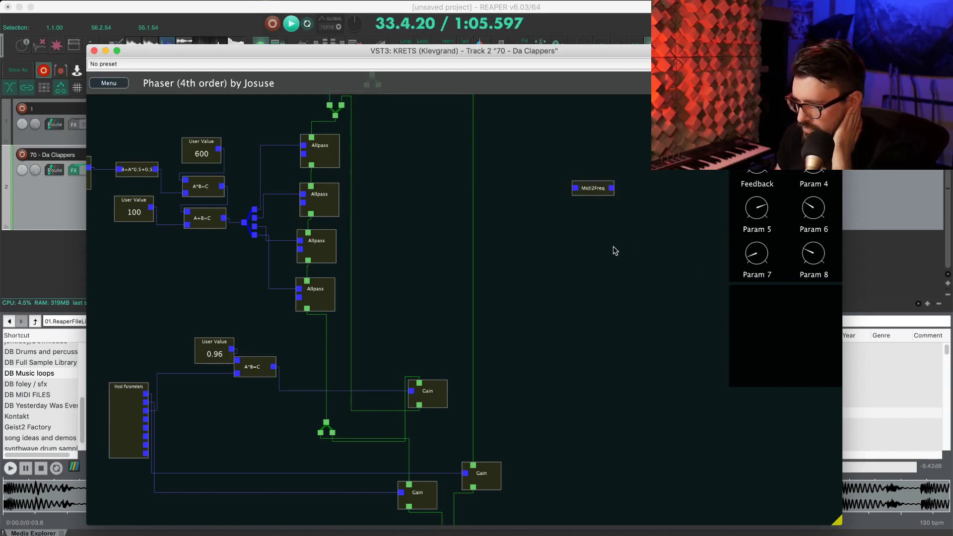
drag(577, 193, 575, 192)
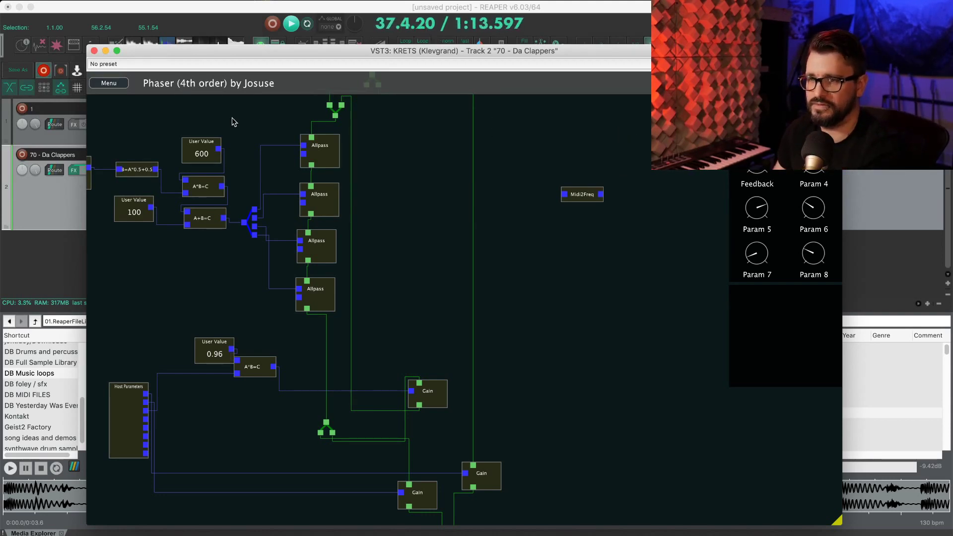
Load the Tutorial 2 – TREMOLO EXAMPLE patch from the public patches and bring its whole module layout into view
click(109, 83)
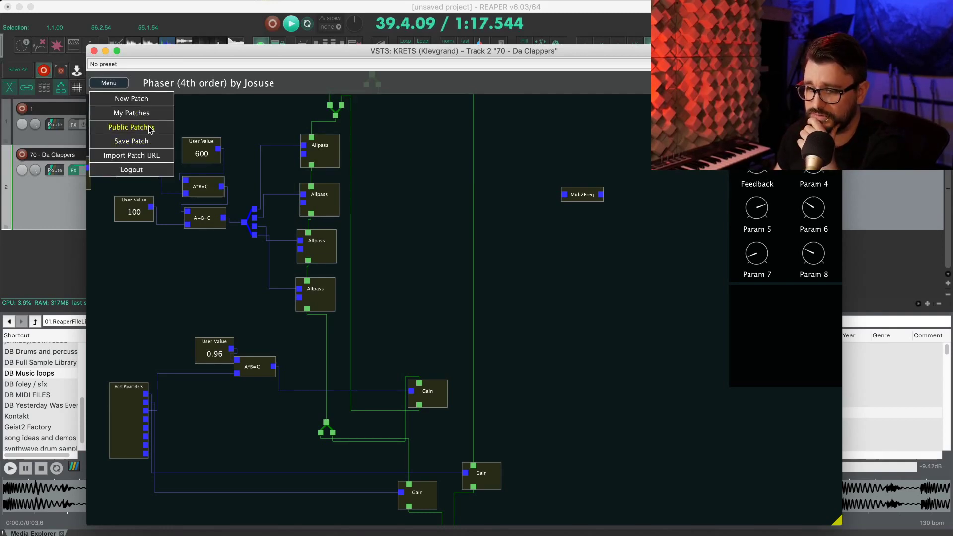
click(172, 128)
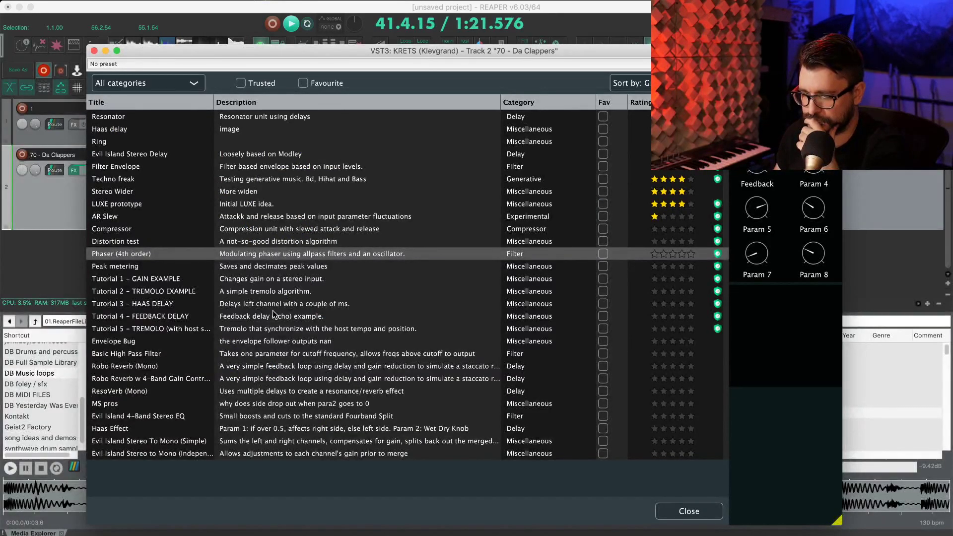
click(302, 294)
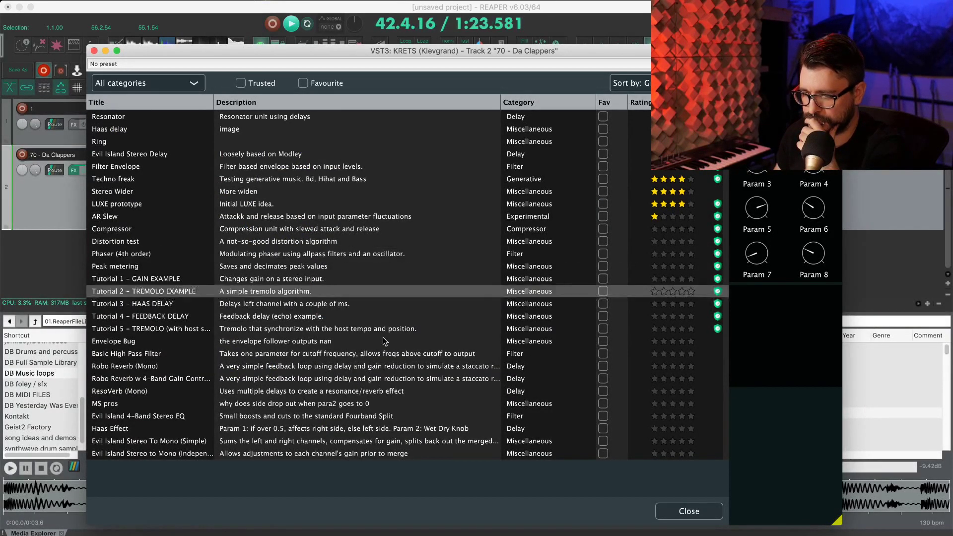
click(691, 512)
drag(411, 289, 581, 366)
drag(630, 266, 599, 263)
drag(484, 136, 500, 190)
drag(428, 109, 452, 166)
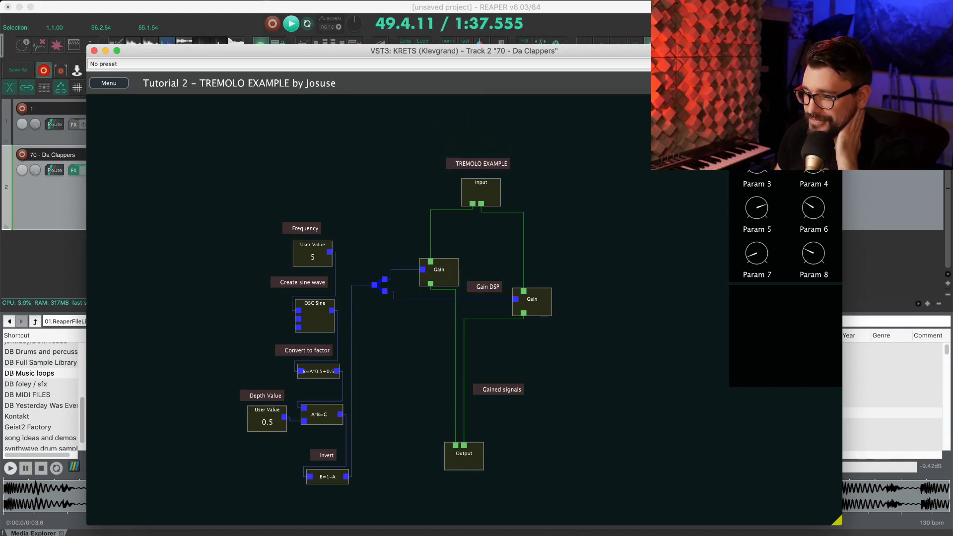
drag(658, 295, 623, 240)
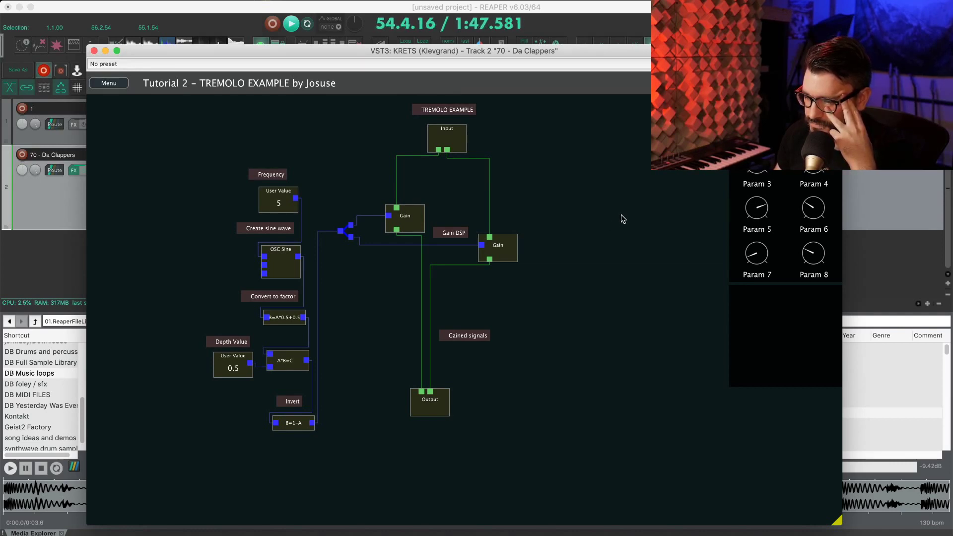
Stop REAPER's playback and add a Host Parameters module to the left of the tremolo's Depth Value module
drag(415, 288, 550, 258)
right_click(215, 193)
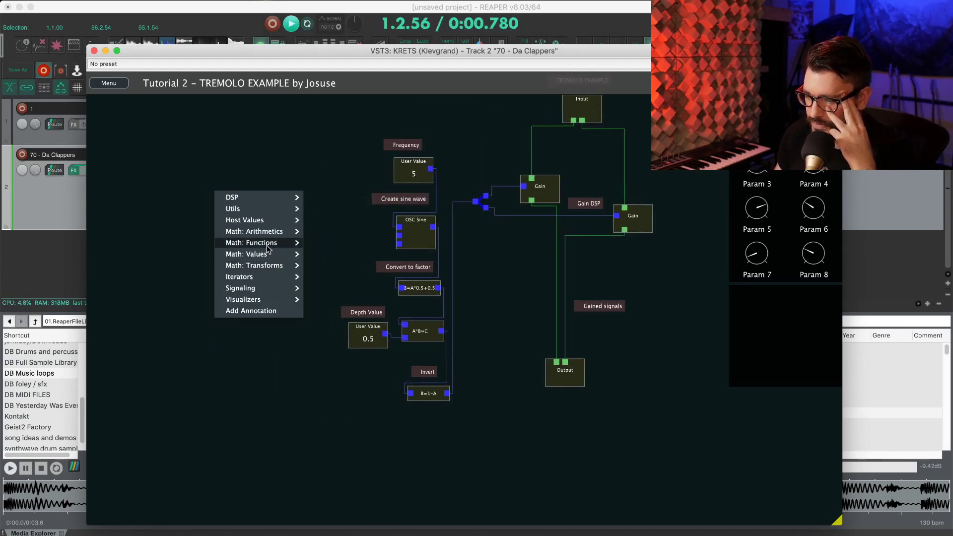
click(165, 331)
key(space)
right_click(240, 244)
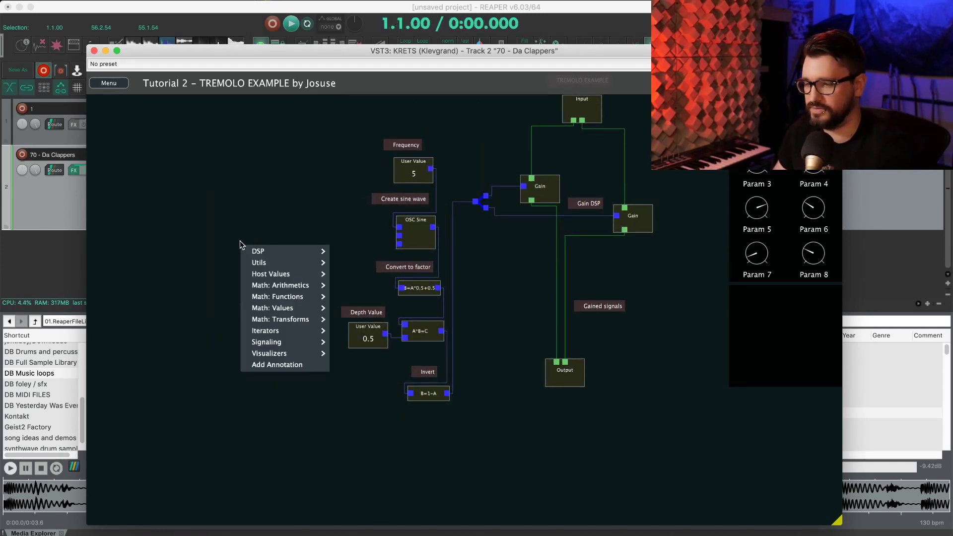
mouse_move(279, 262)
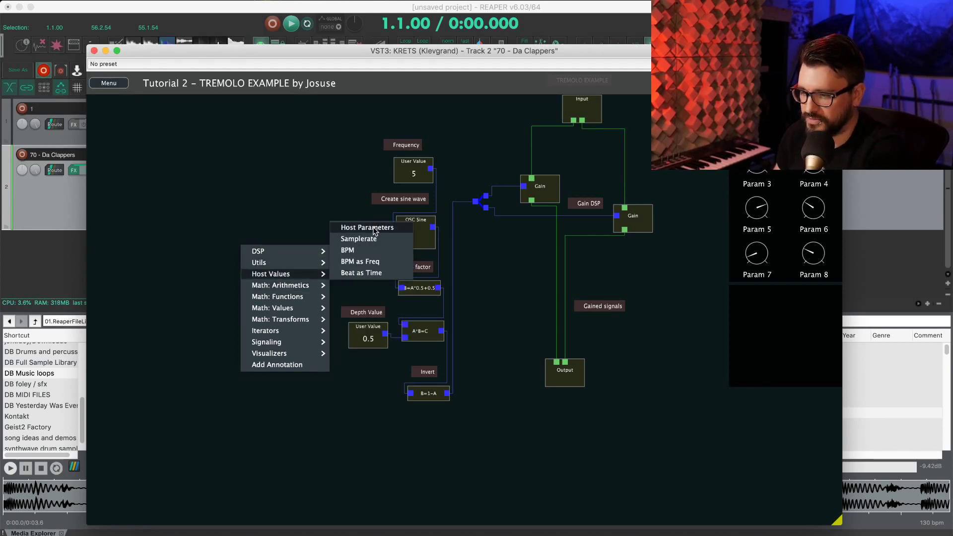
click(374, 232)
drag(247, 252, 223, 323)
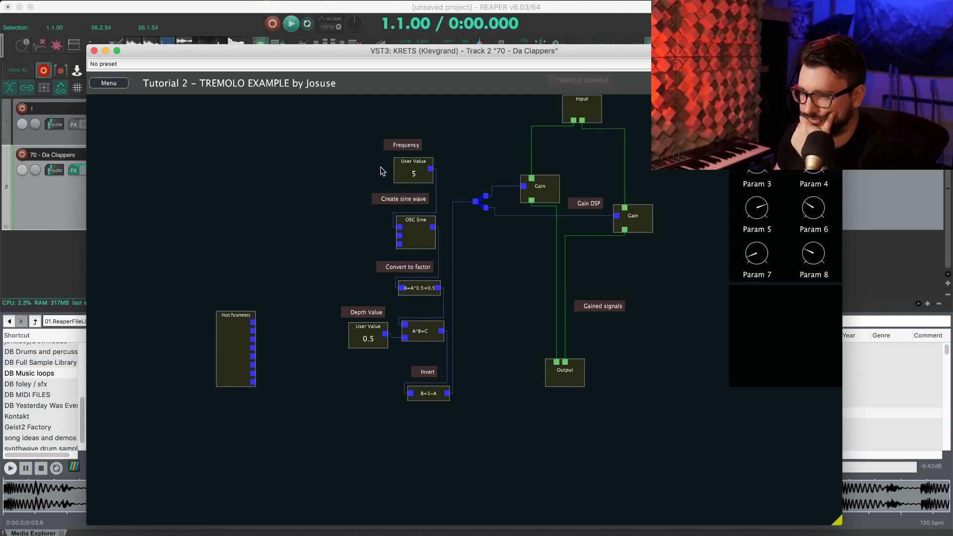
Move the Frequency User Value module left of the sine oscillator, and examine the oscillator's frequency input and the Output module
drag(405, 164, 343, 164)
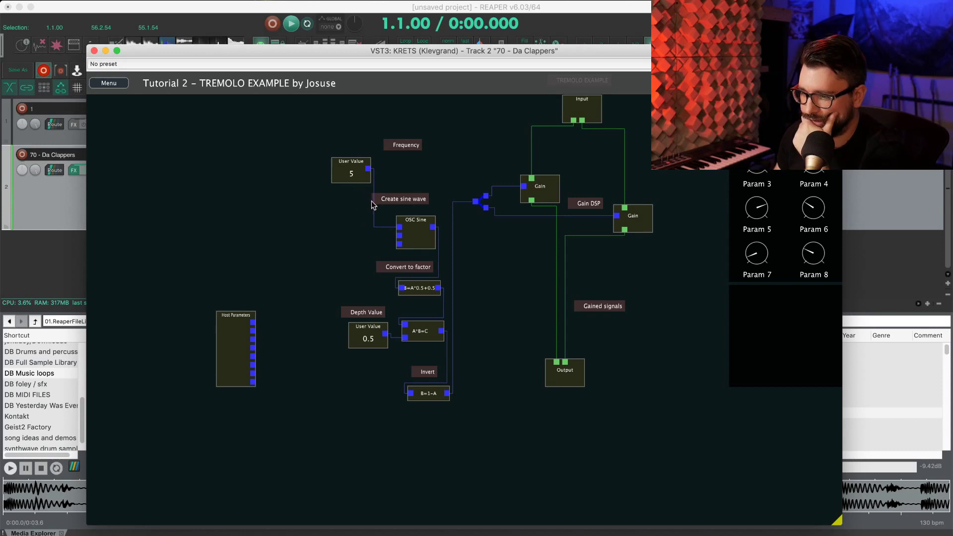
drag(350, 173, 360, 174)
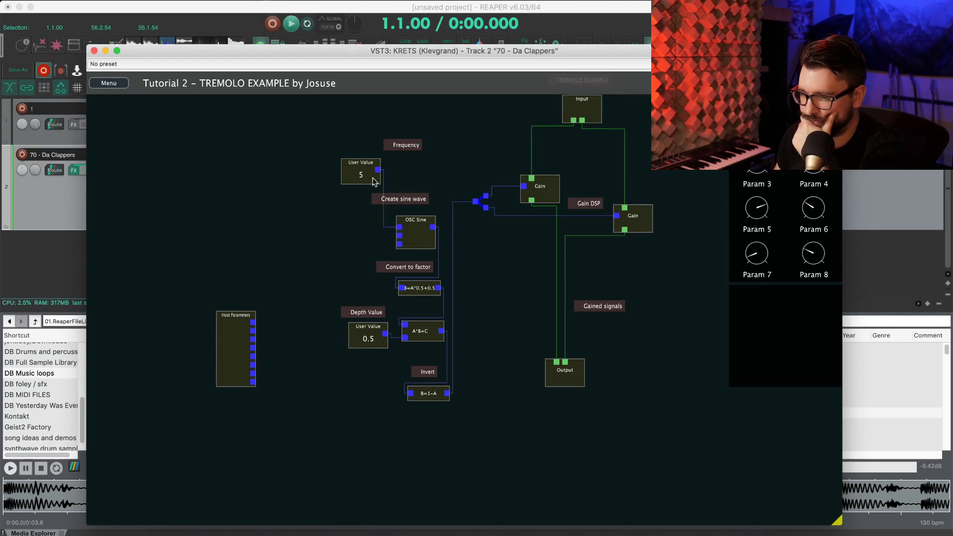
mouse_move(398, 224)
mouse_move(434, 231)
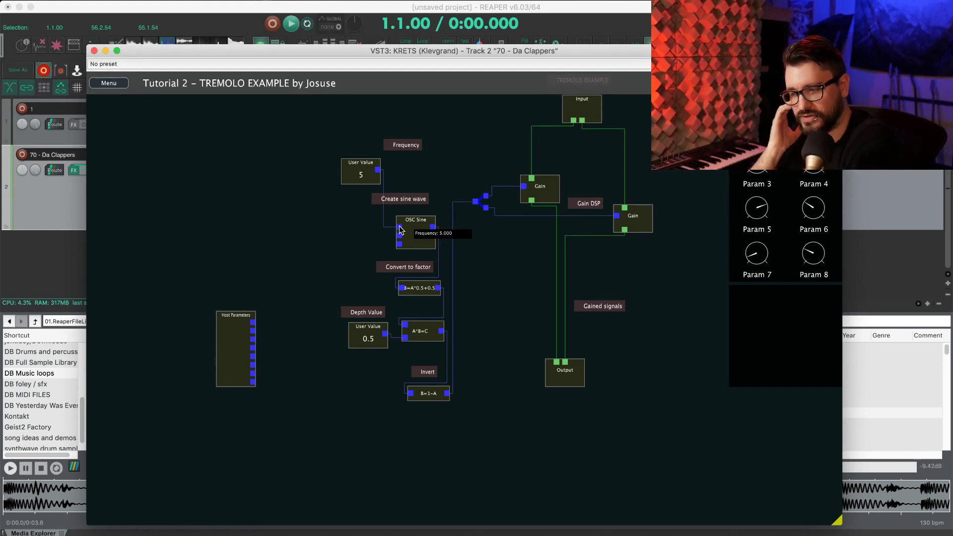
click(570, 376)
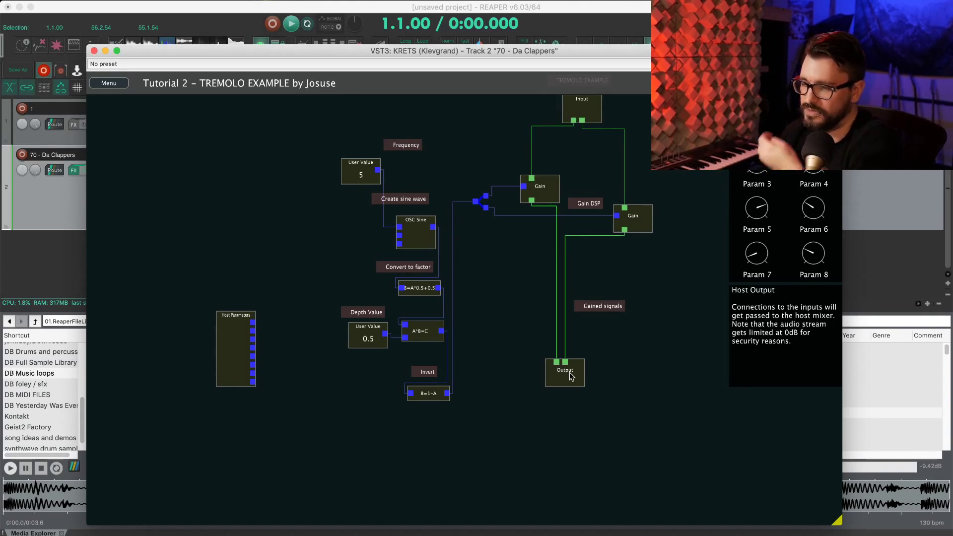
click(246, 217)
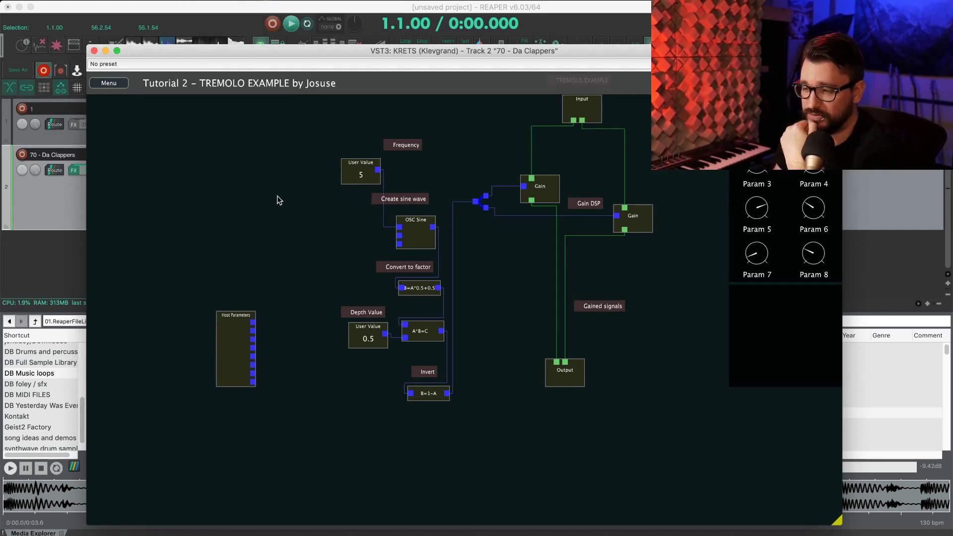
Look through the Host Values, DSP and Math: Transforms module lists without adding a module to the tremolo patch
right_click(222, 186)
mouse_move(282, 216)
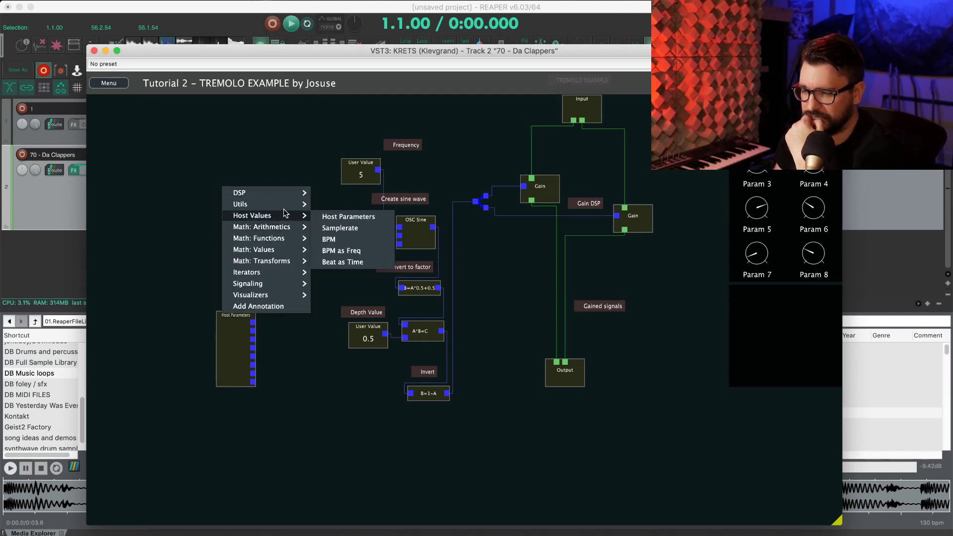
mouse_move(287, 195)
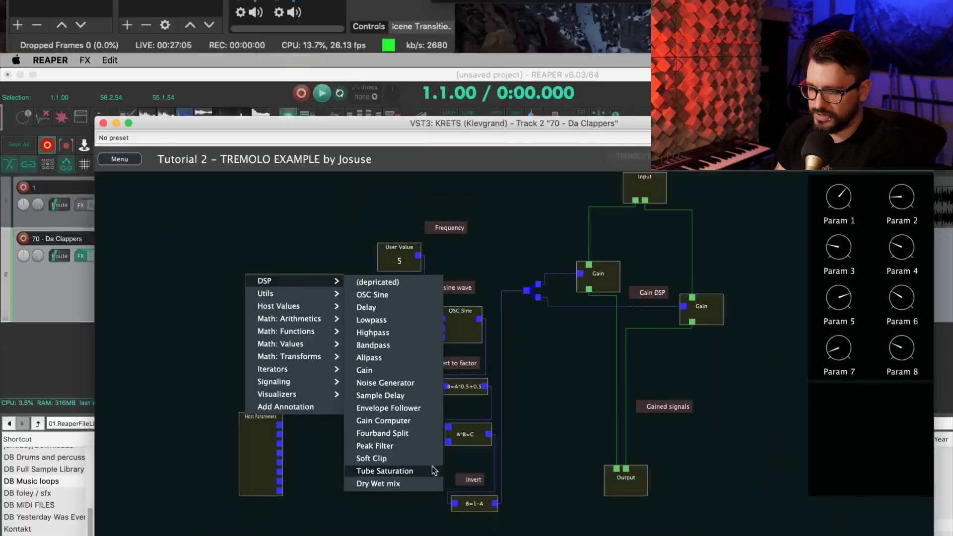
click(326, 502)
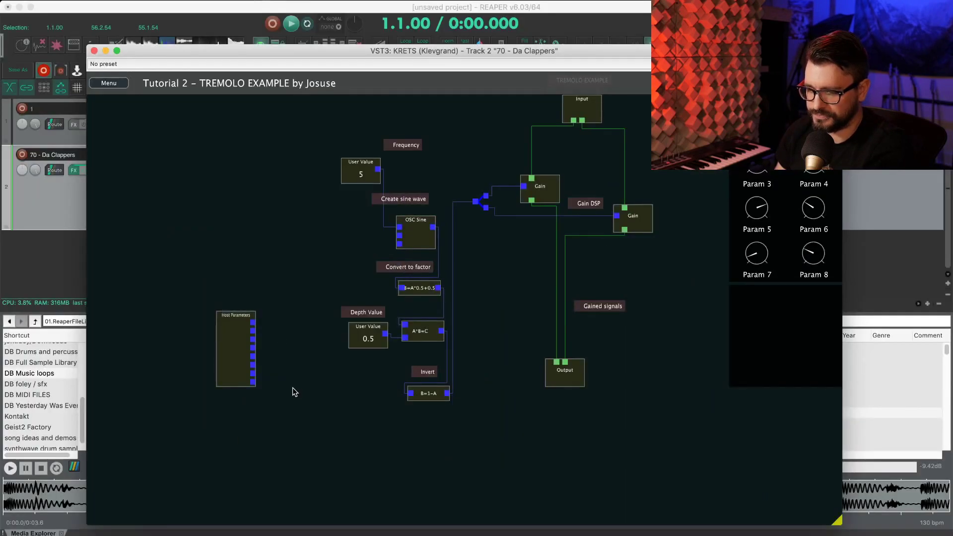
right_click(250, 222)
mouse_move(303, 277)
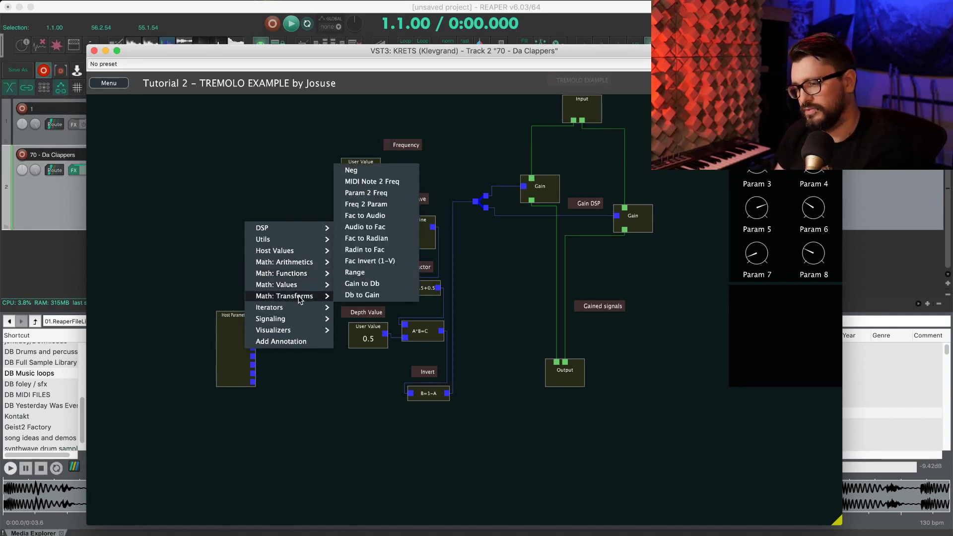
click(198, 276)
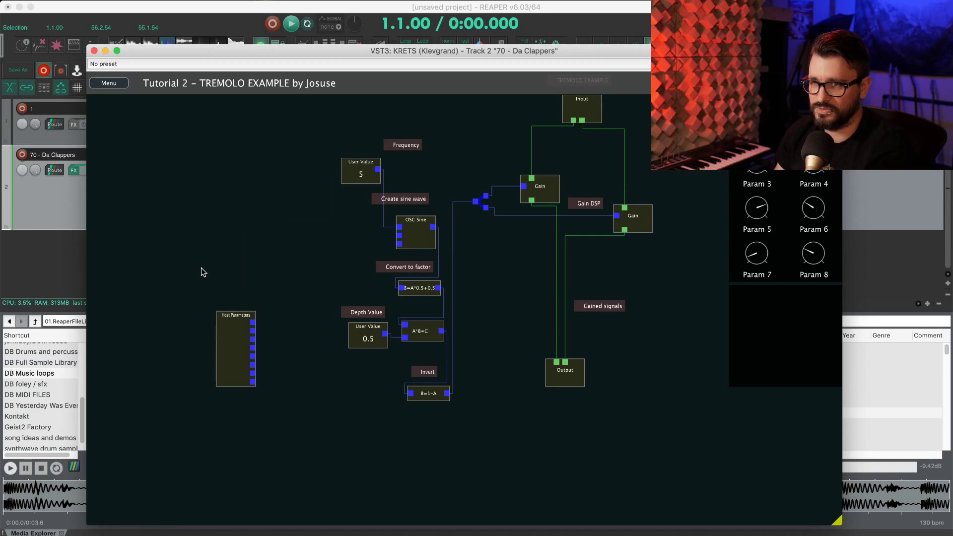
Move the Host Parameters module up and the Frequency User Value module further left of the sine oscillator, and try to wire the first host parameter
drag(231, 333, 225, 300)
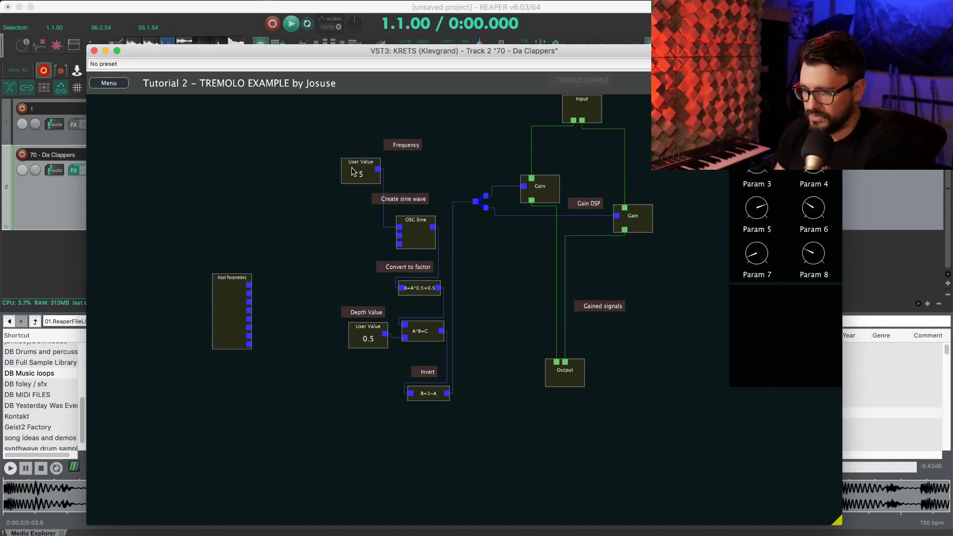
drag(354, 171, 294, 197)
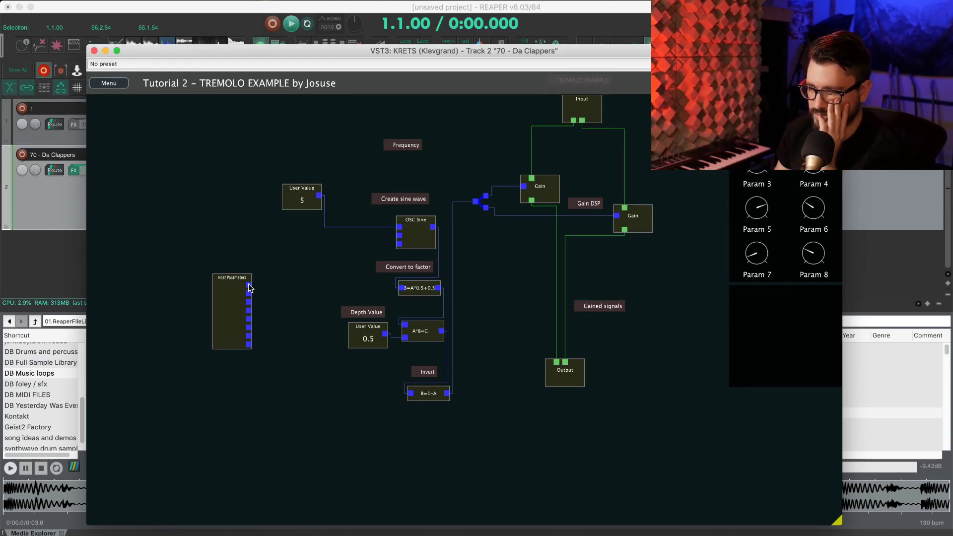
drag(249, 287, 297, 256)
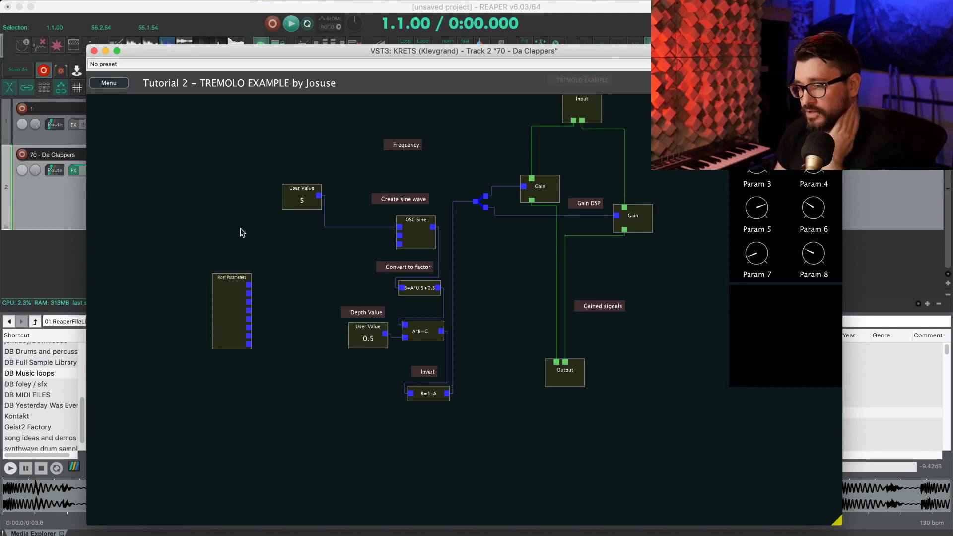
Add a Multiply module from Math: Arithmetics and place it just below the Frequency User Value module
right_click(230, 205)
mouse_move(248, 211)
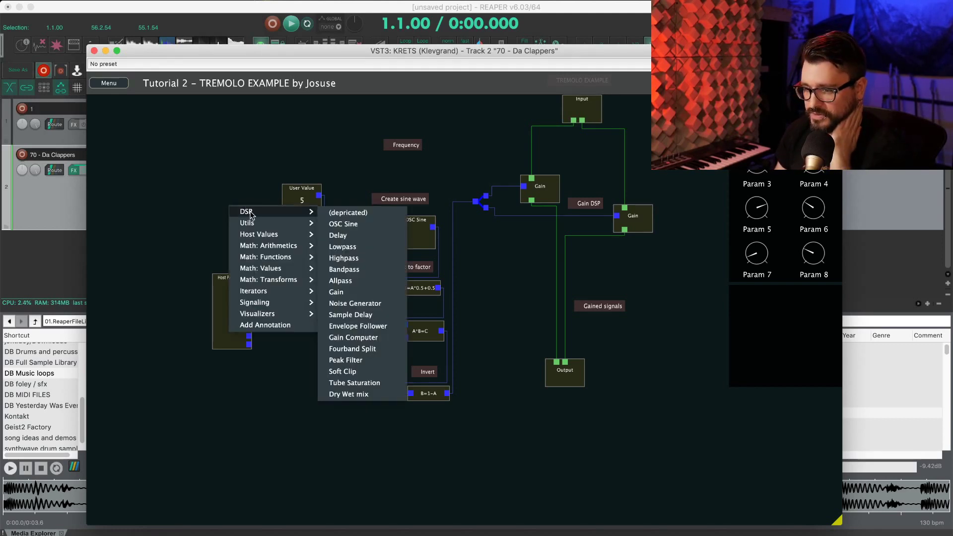
mouse_move(279, 250)
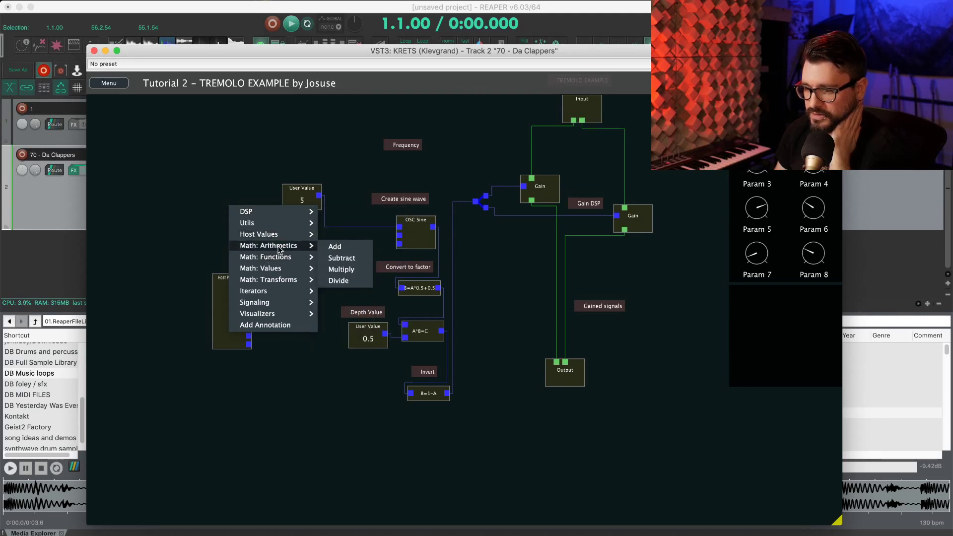
click(341, 270)
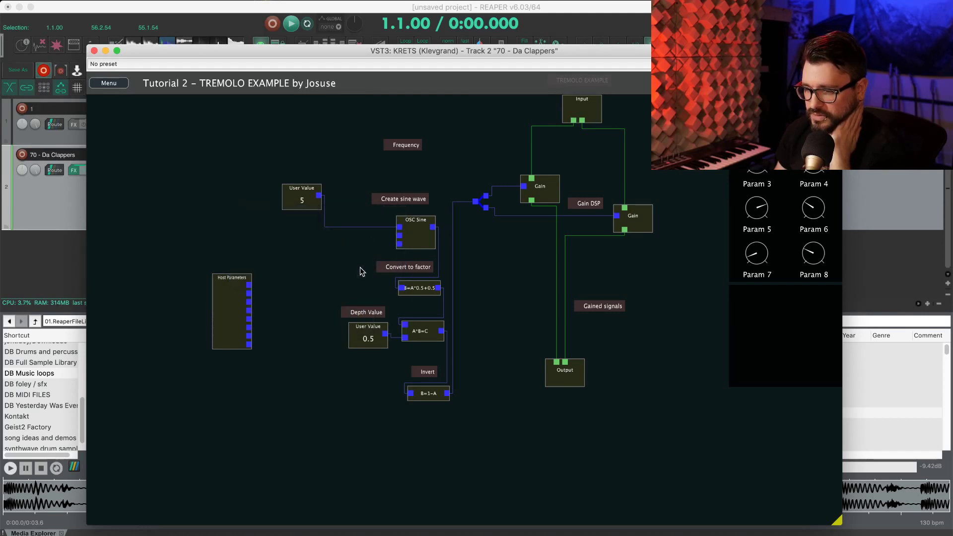
drag(248, 209, 298, 242)
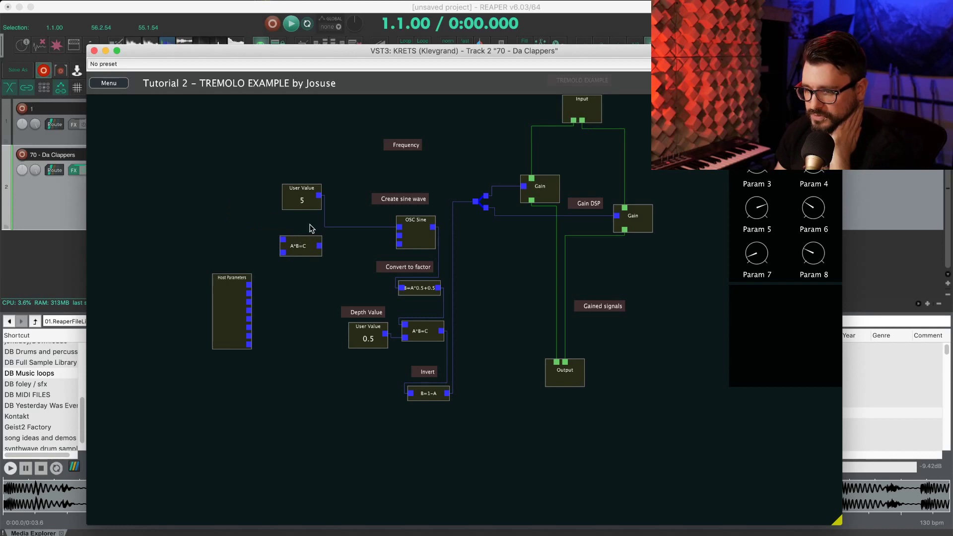
Shift the Frequency User Value module slightly up and left, and set its value to 10
drag(291, 199, 275, 188)
double_click(291, 193)
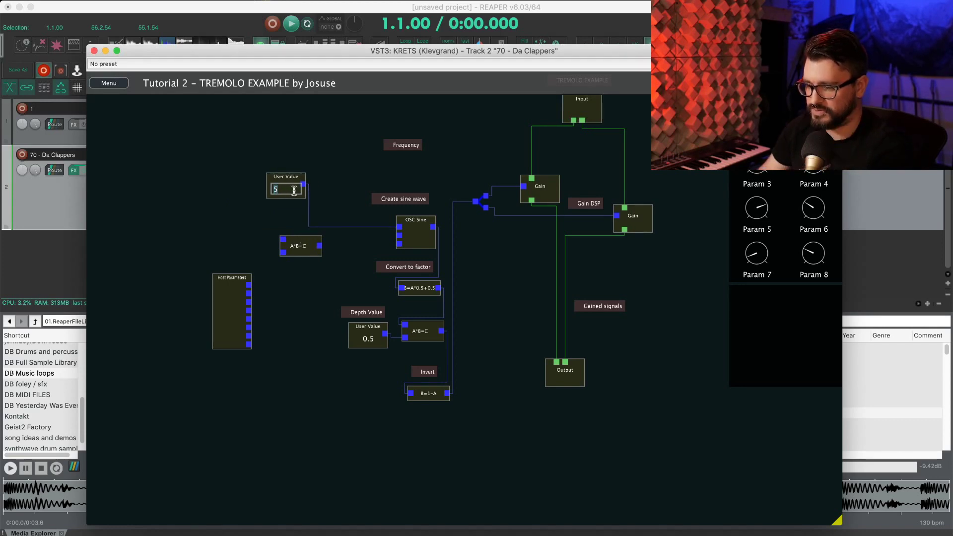
text(10)
key(Return)
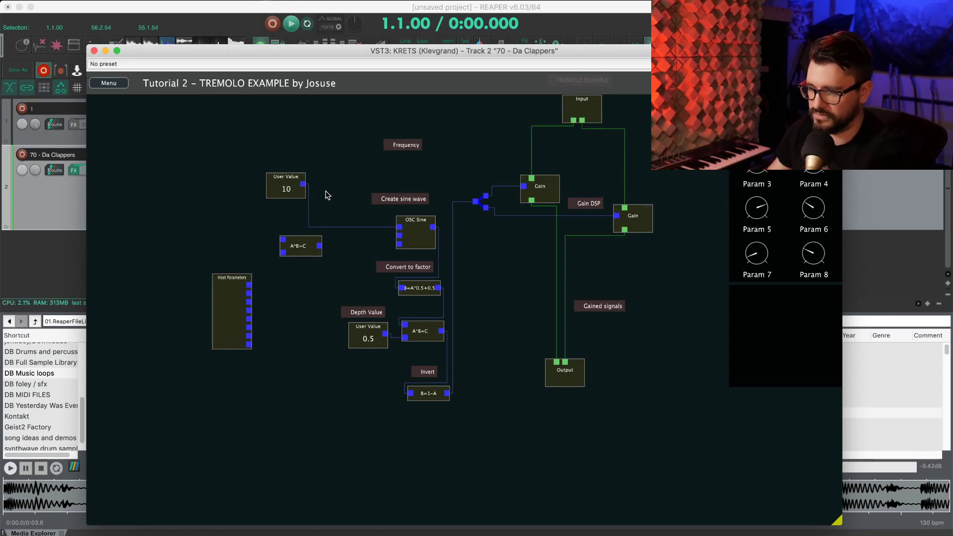
Wire the Frequency User Value and first host parameter through Multiply into the sine oscillator's frequency input, and play the track briefly
drag(302, 187, 277, 193)
drag(284, 224, 249, 285)
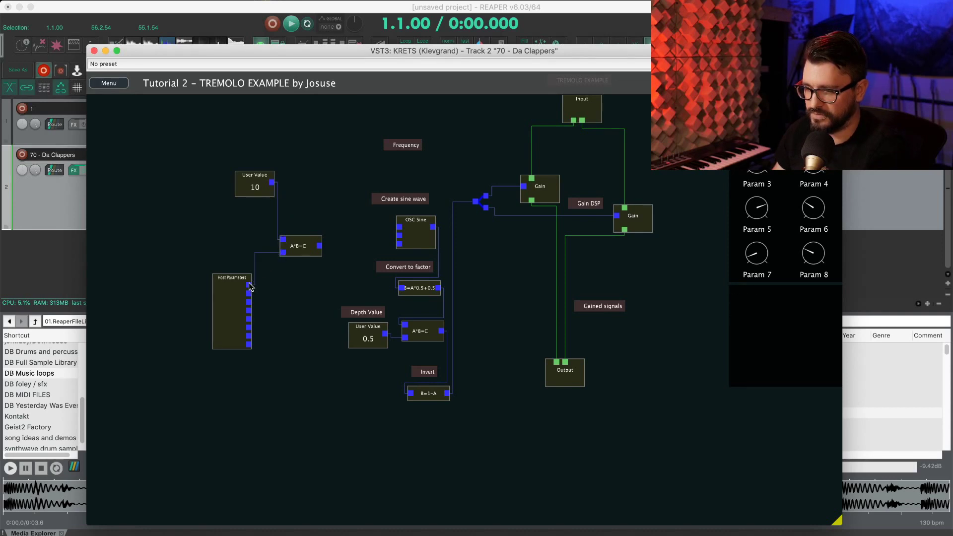
drag(320, 245, 400, 227)
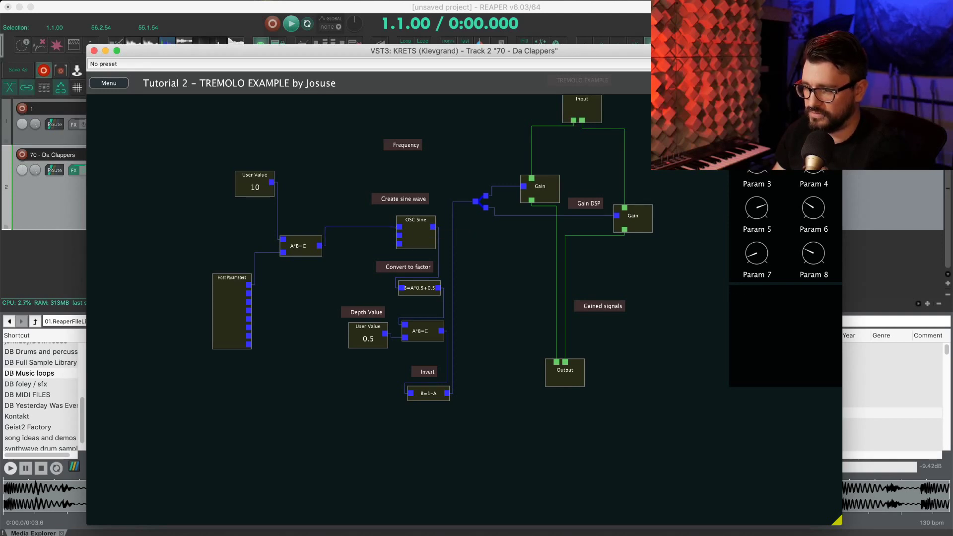
key(space)
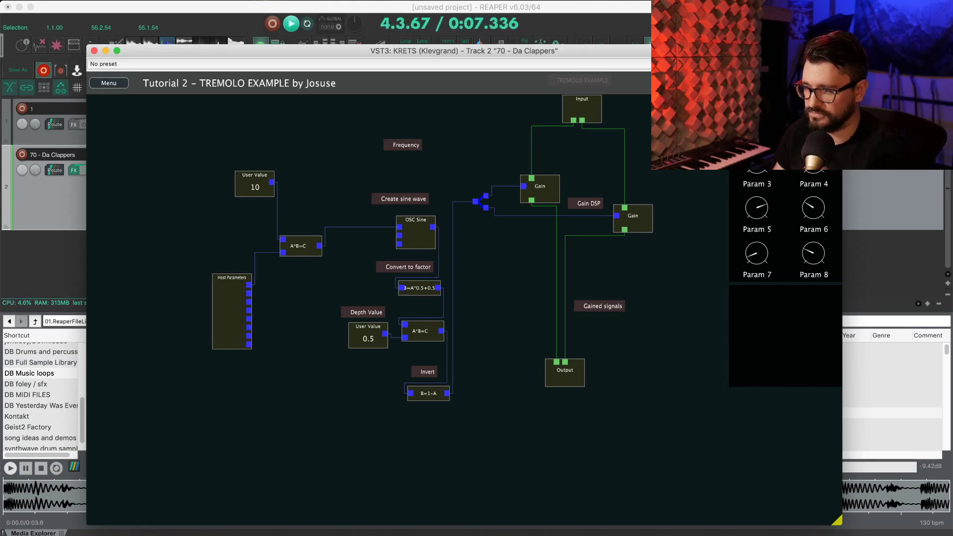
key(space)
Rearrange the Host Parameters, Multiply and Frequency User Value modules into a compact group left of the sine oscillator
scroll(320, 168, left, 3)
scroll(320, 168, up, 1)
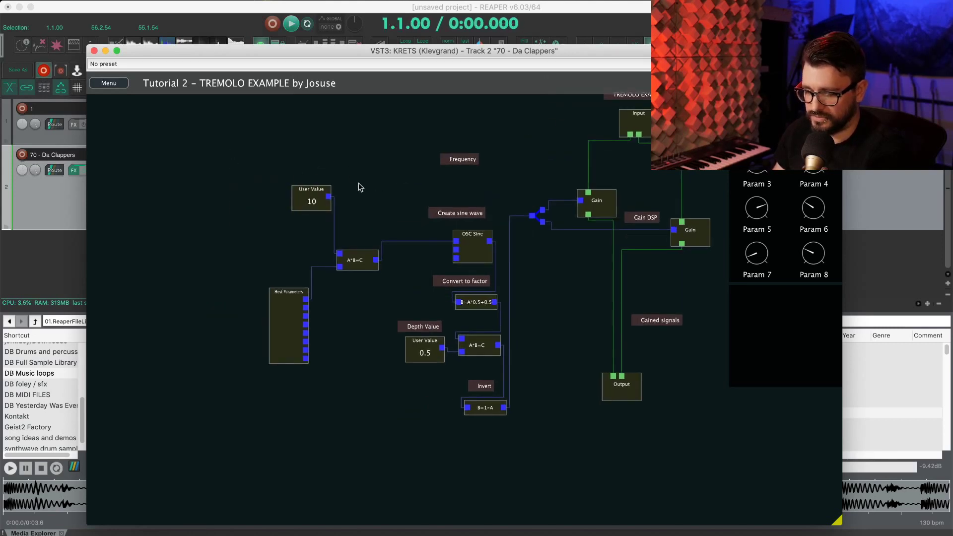
mouse_move(275, 302)
drag(275, 302, 254, 245)
mouse_move(633, 113)
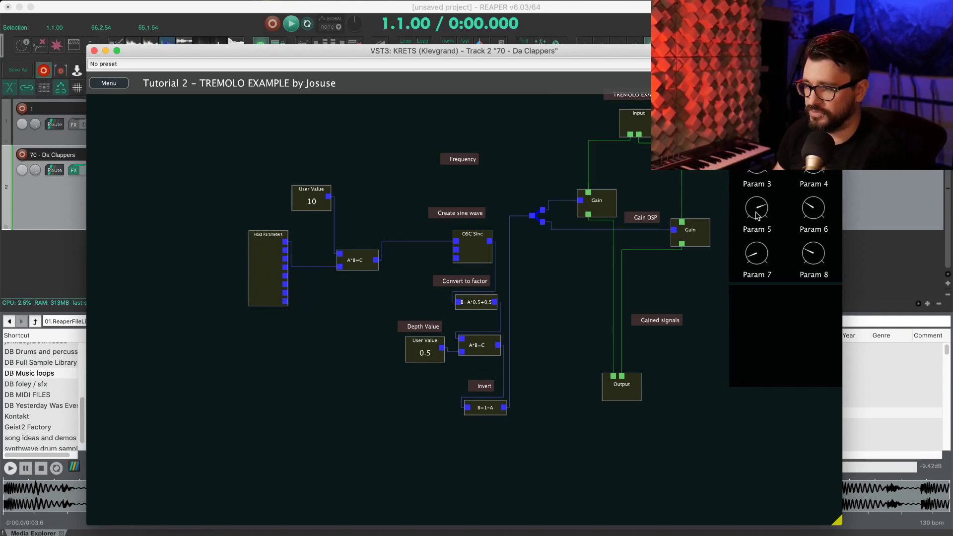
drag(346, 253, 346, 228)
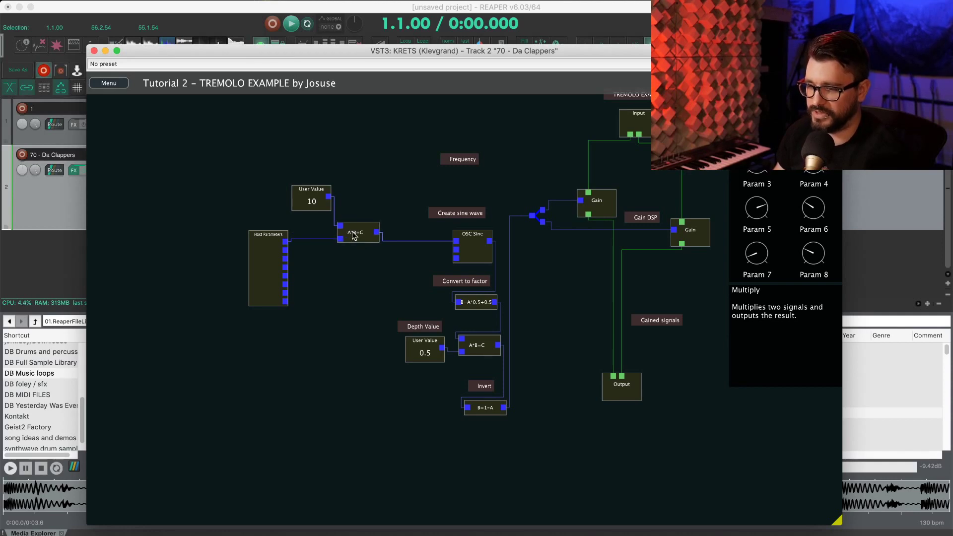
mouse_move(313, 196)
mouse_down()
mouse_move(299, 190)
mouse_move(297, 203)
mouse_up()
Look at the Math: Values module list without adding a module, and check the frequency reaching the sine oscillator
right_click(299, 143)
mouse_move(349, 202)
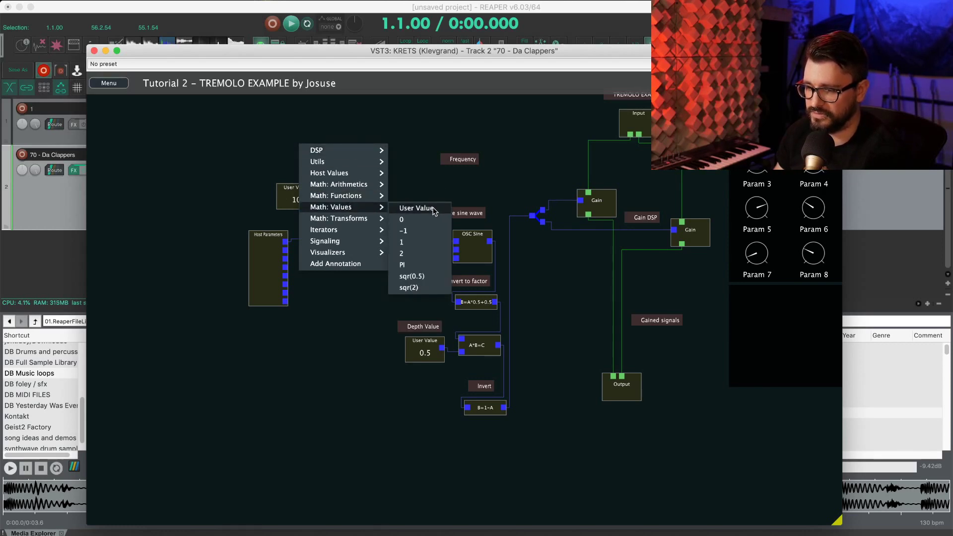
click(407, 147)
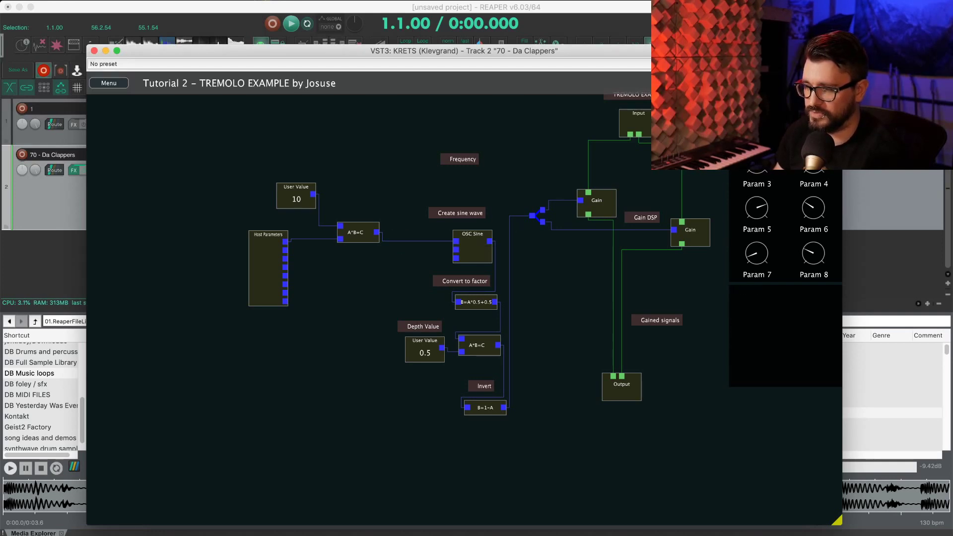
mouse_move(457, 244)
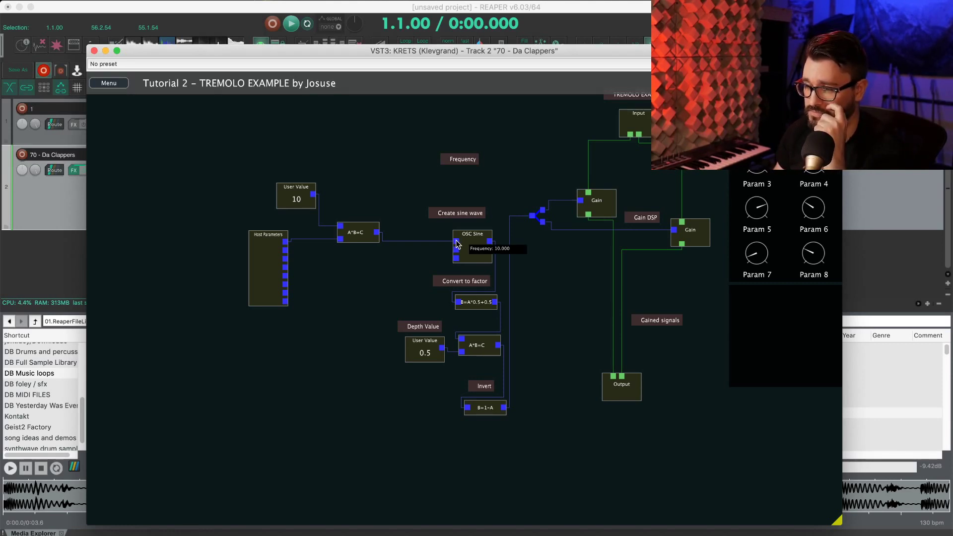
Set the Frequency User Value to 100 and play the track briefly to audition it
double_click(300, 202)
text(100)
key(Return)
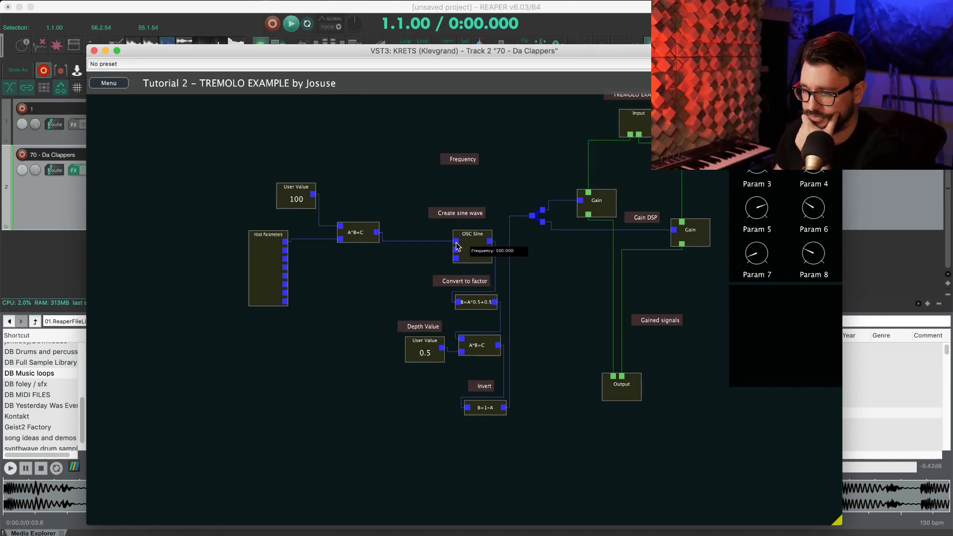
key(space)
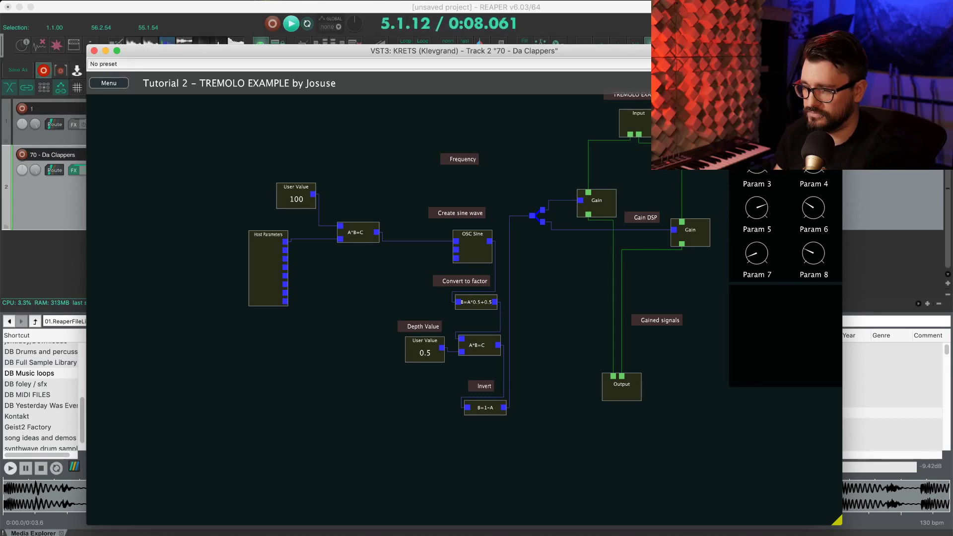
key(space)
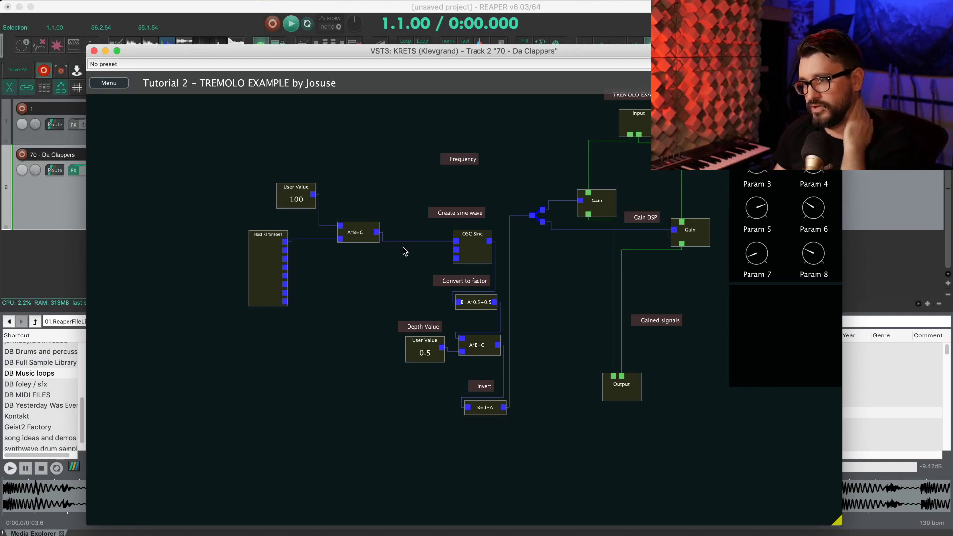
Set the Frequency User Value to 1000 and start playback to hear the faster modulation
double_click(297, 199)
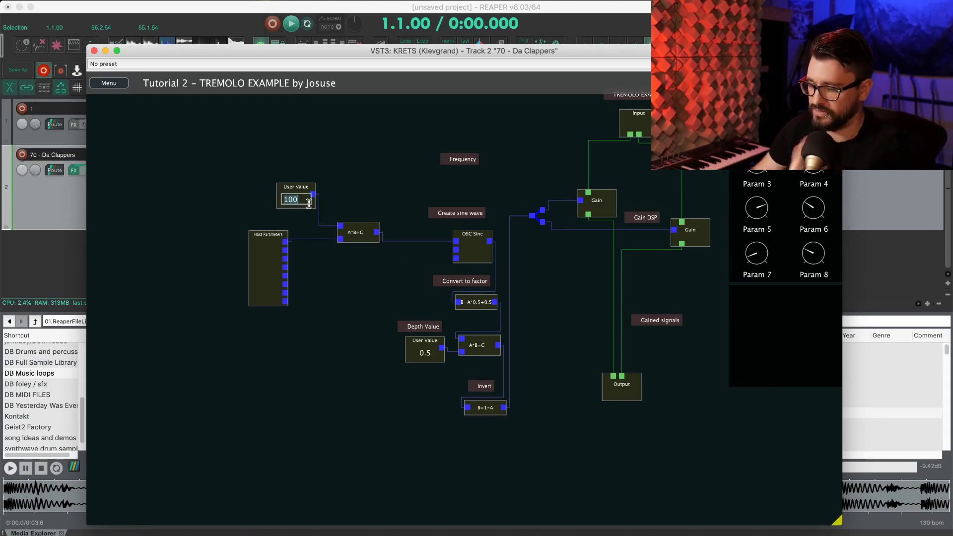
text(10)
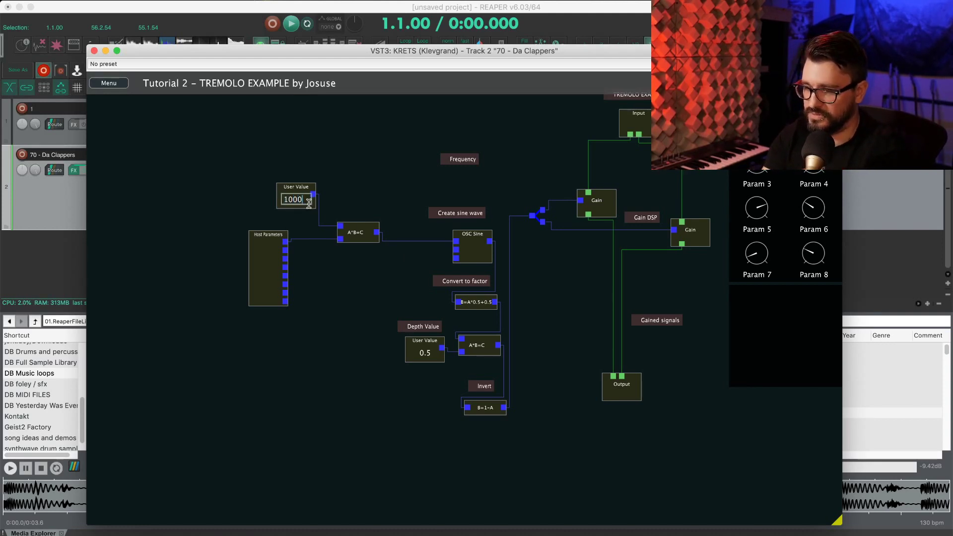
key(Return)
key(space)
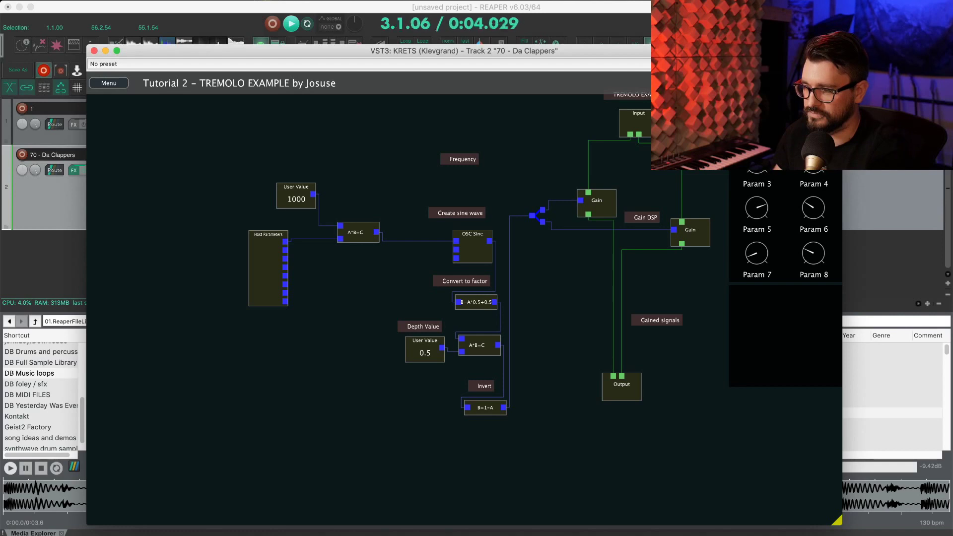
Try the Frequency User Value at 2000 and at 20000 while the track plays
double_click(300, 200)
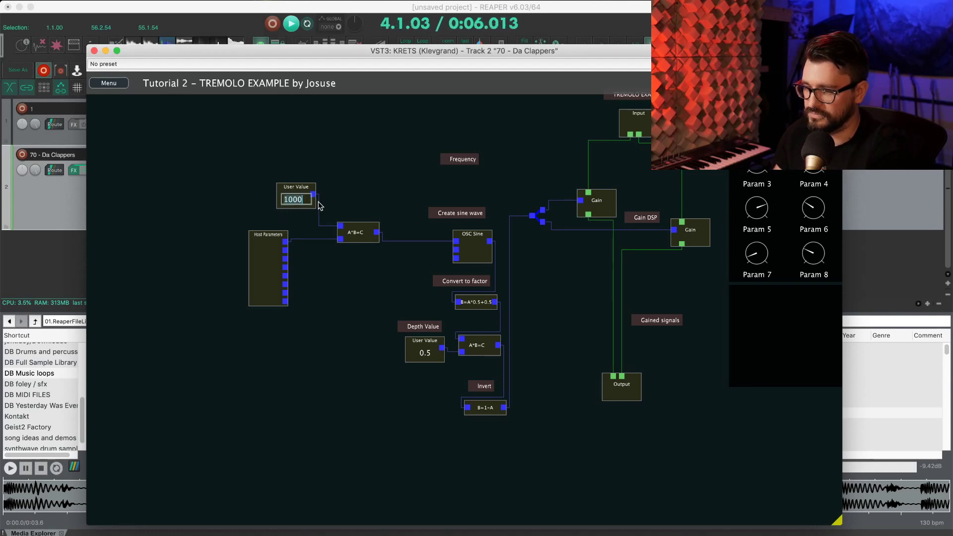
text(2000)
key(Return)
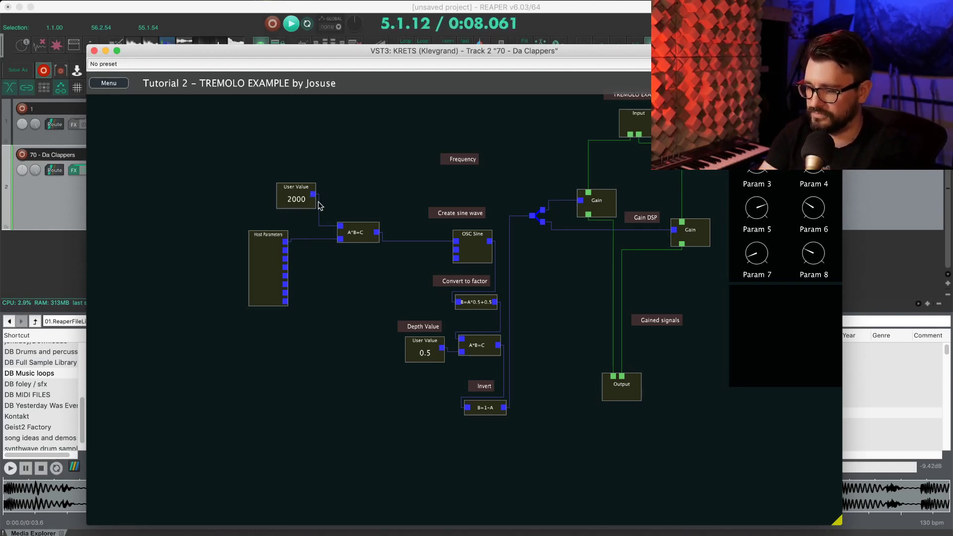
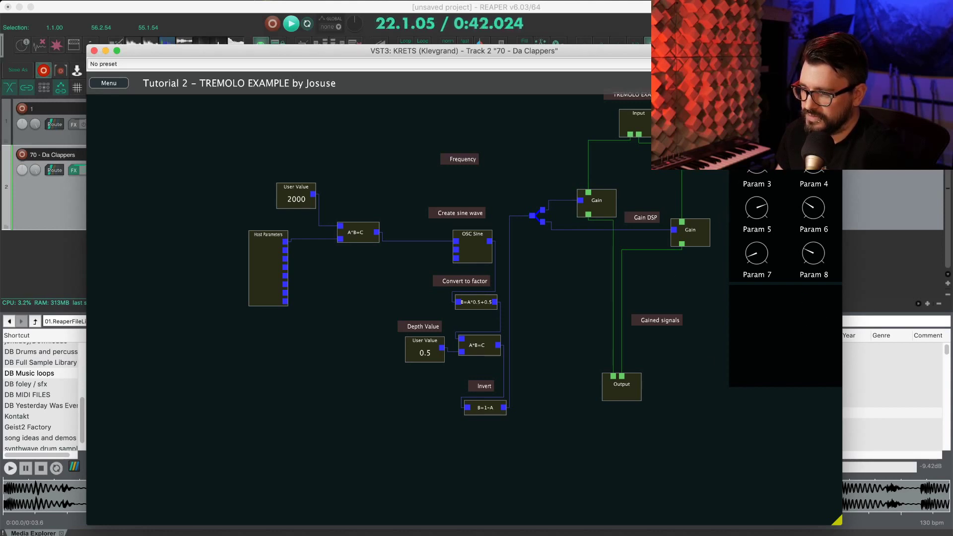
double_click(308, 201)
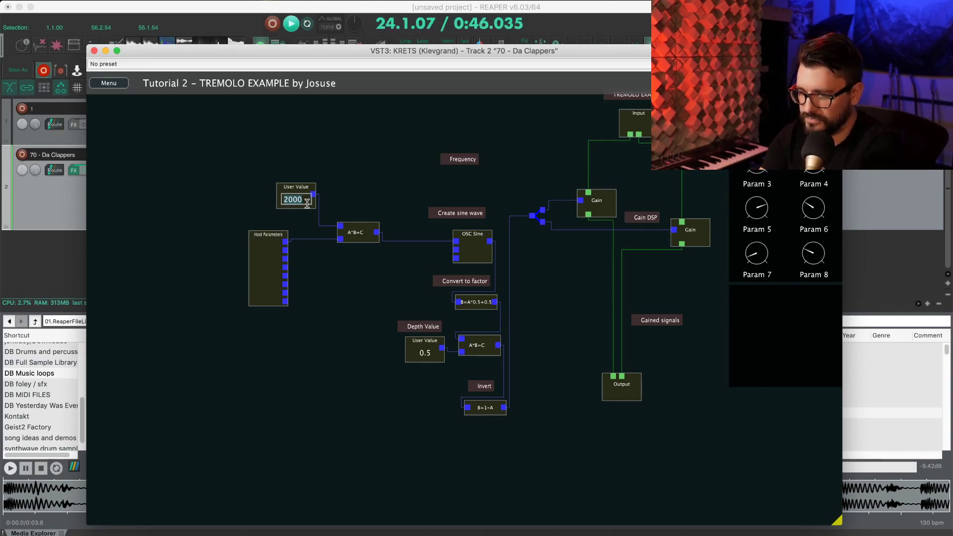
text(20000)
key(Return)
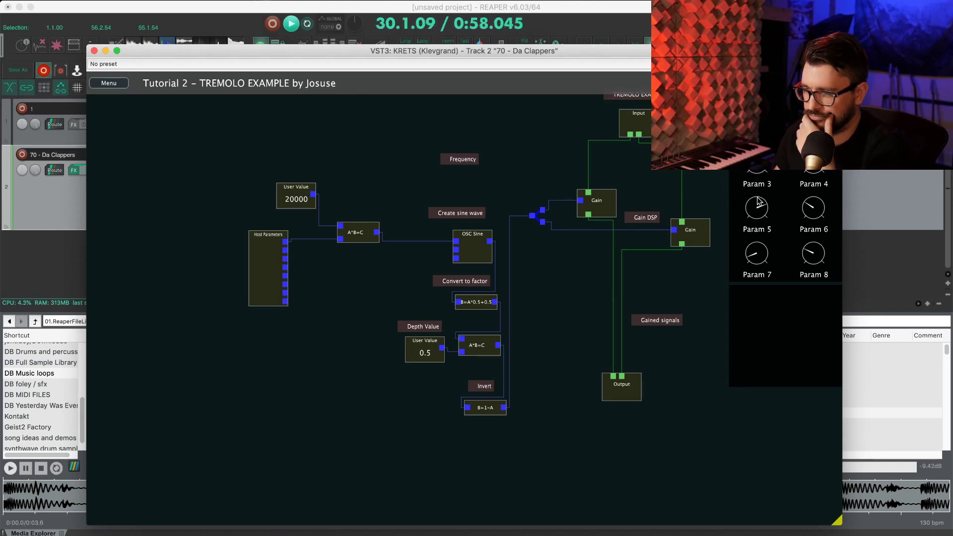
drag(758, 201, 759, 197)
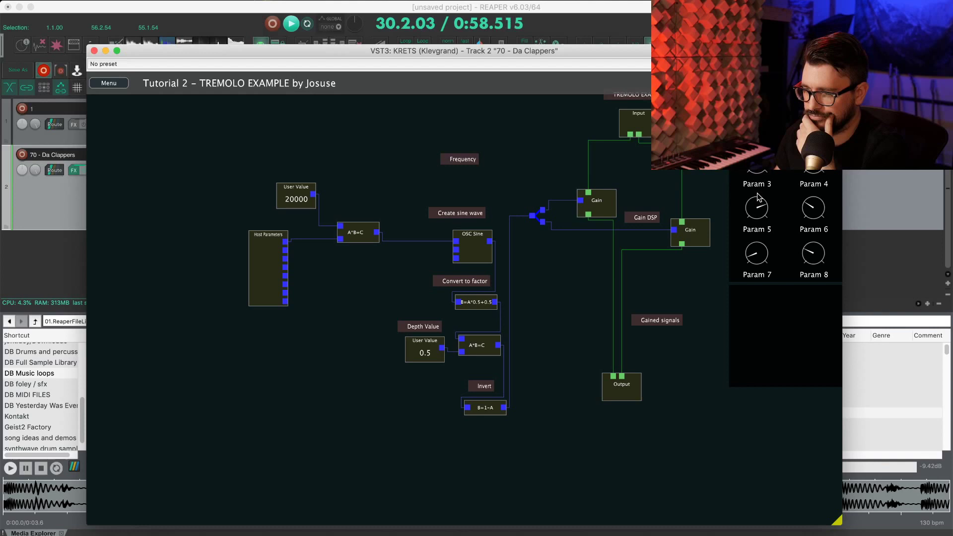
Return the Frequency User Value to 1000 while the track keeps playing
double_click(297, 199)
text(1000)
key(Return)
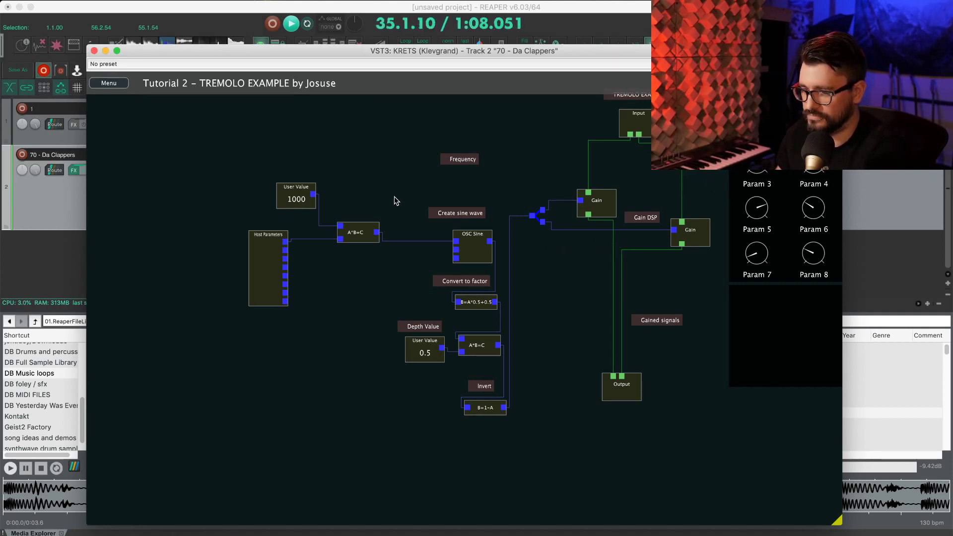
Stop playback and move the frequency Multiply module between the Frequency and Create sine wave labels, above the sine oscillator
drag(365, 228, 387, 219)
click(373, 273)
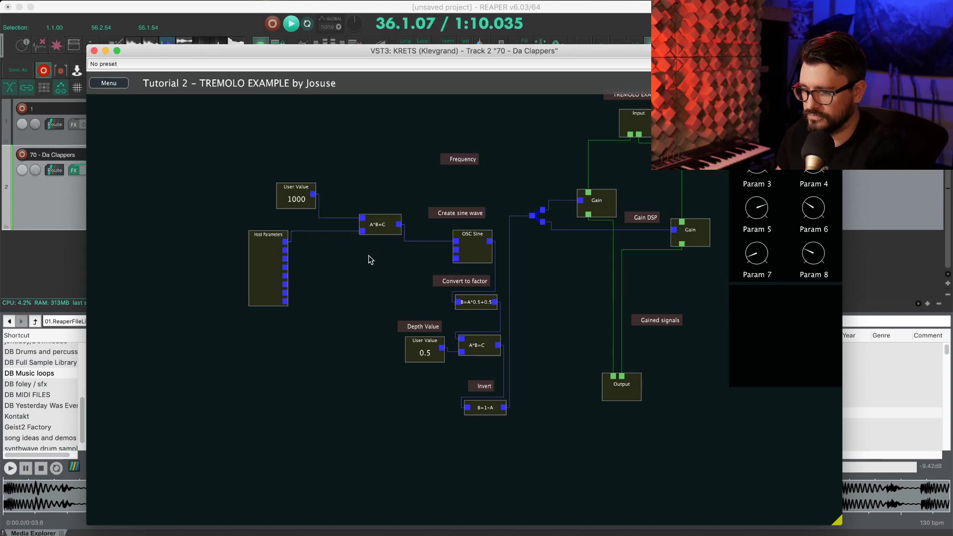
click(456, 263)
click(404, 274)
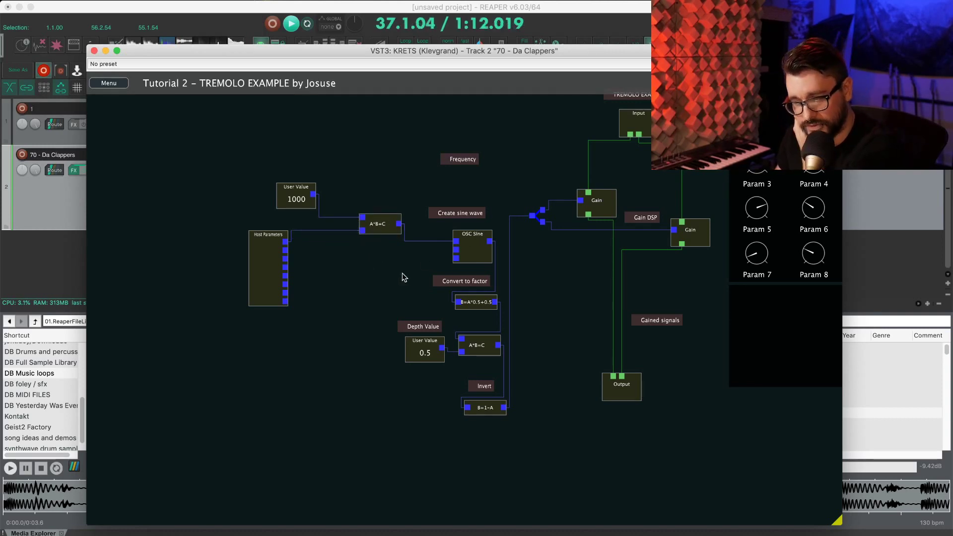
key(space)
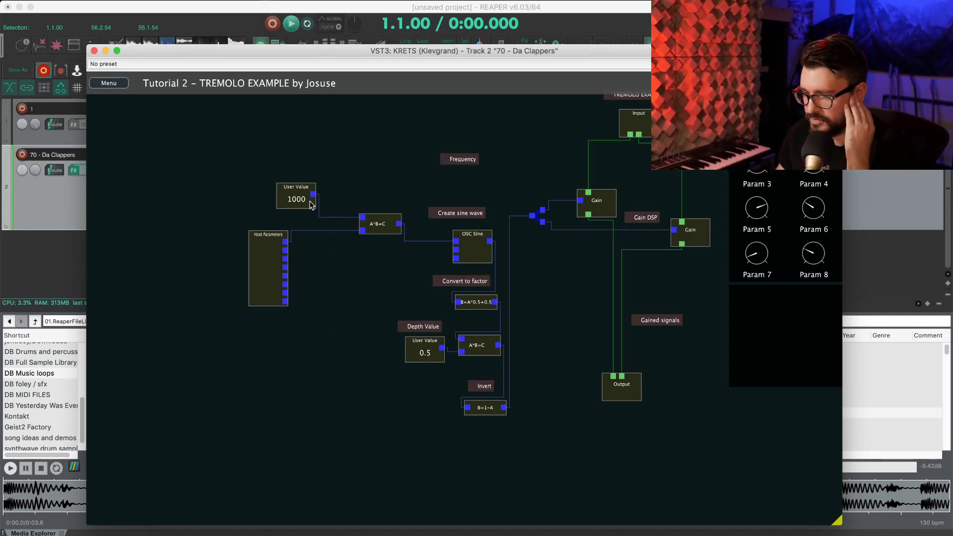
click(377, 224)
drag(377, 224, 456, 191)
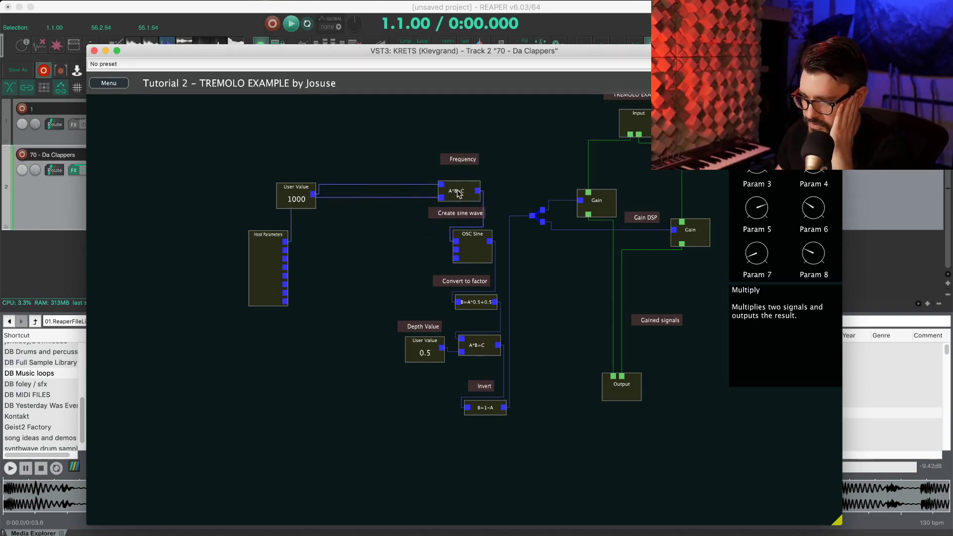
Move the 1000 User Value module beside the Frequency label, close to the inputs of the frequency Multiply module
click(296, 192)
drag(296, 193, 418, 169)
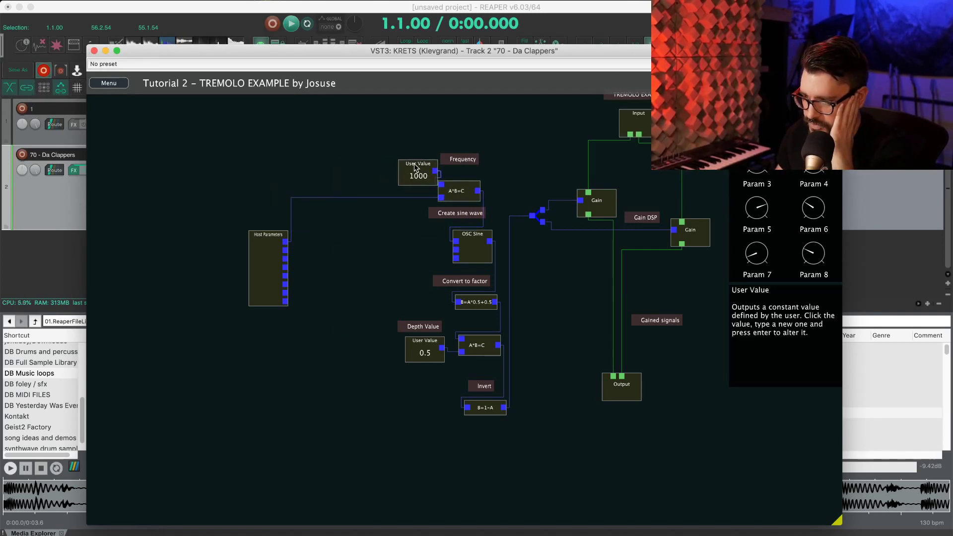
click(426, 223)
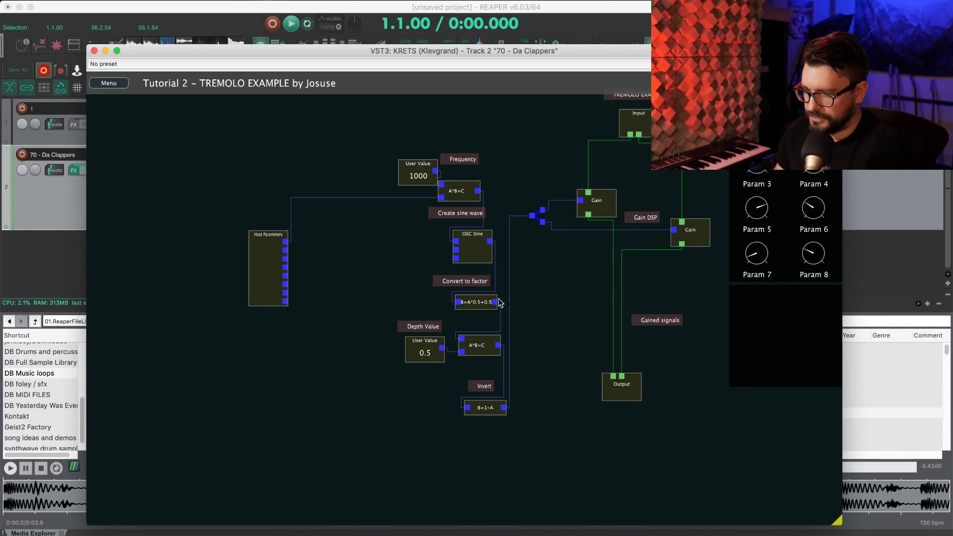
Shift the Audio to Fac module and the depth Multiply module slightly to tidy the tremolo signal chain
click(476, 246)
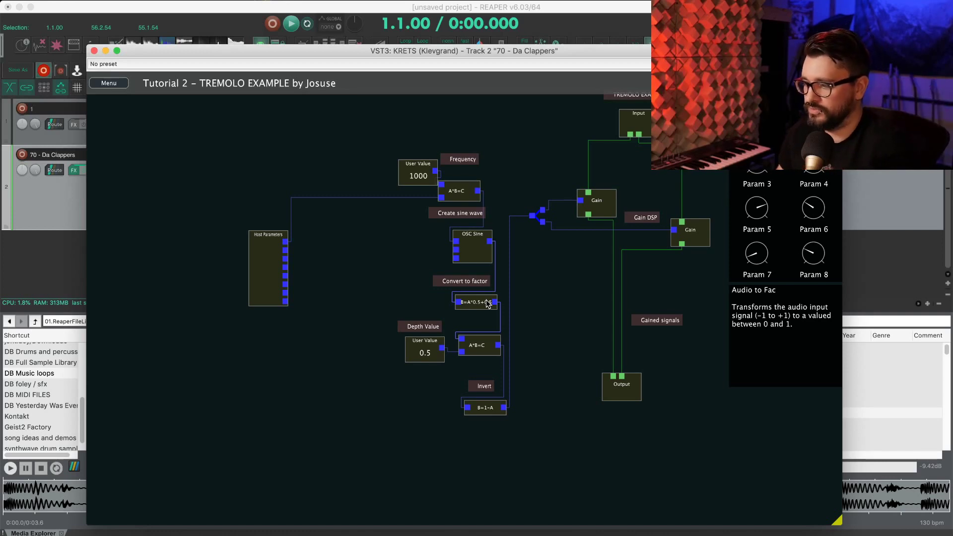
drag(480, 308, 473, 308)
drag(490, 348, 494, 351)
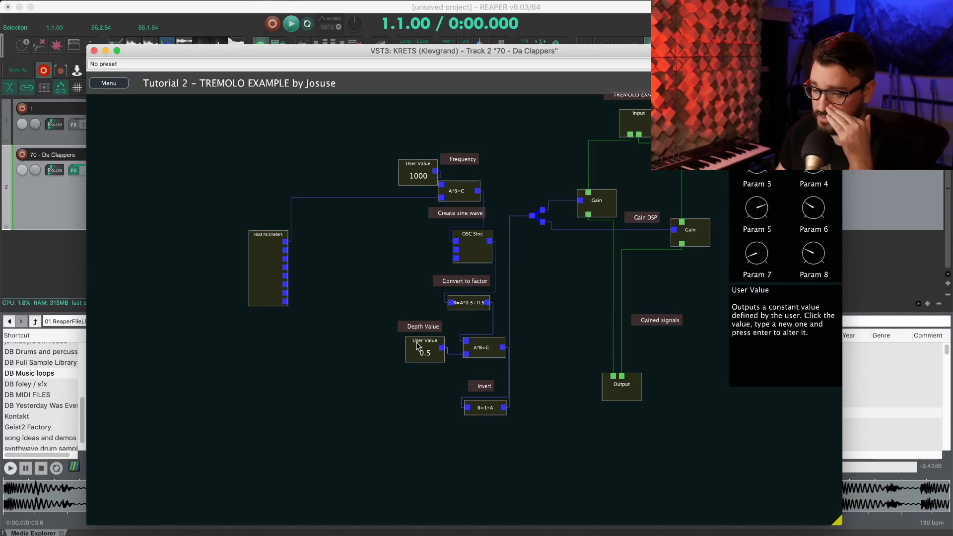
click(422, 353)
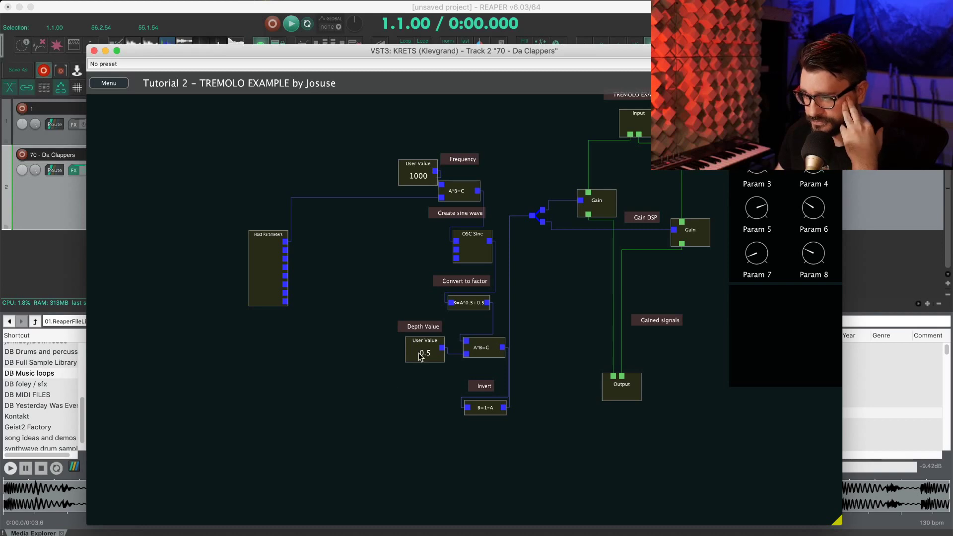
click(392, 373)
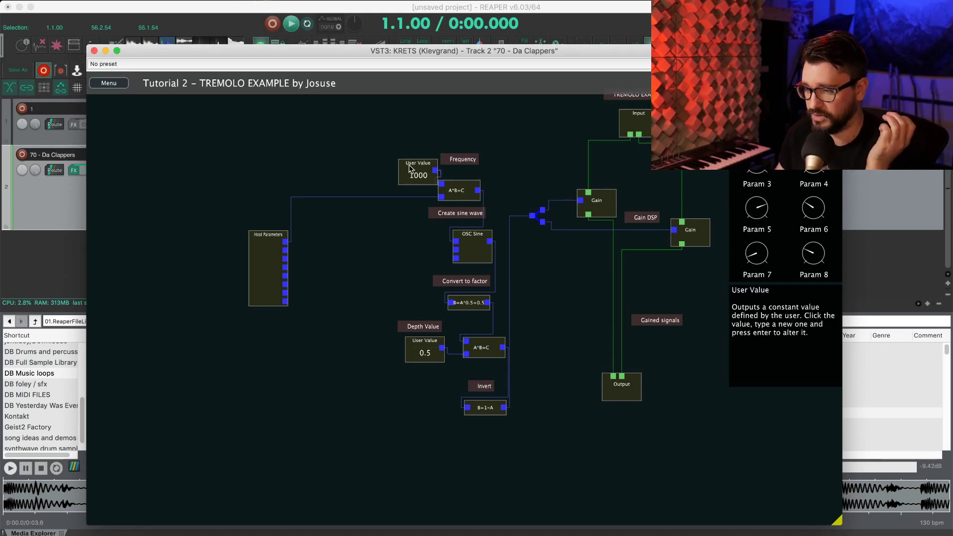
Space the 1000 and 0.5 User Values away from their Multiply modules and add another Multiply module below the Depth Value label
drag(410, 169, 378, 167)
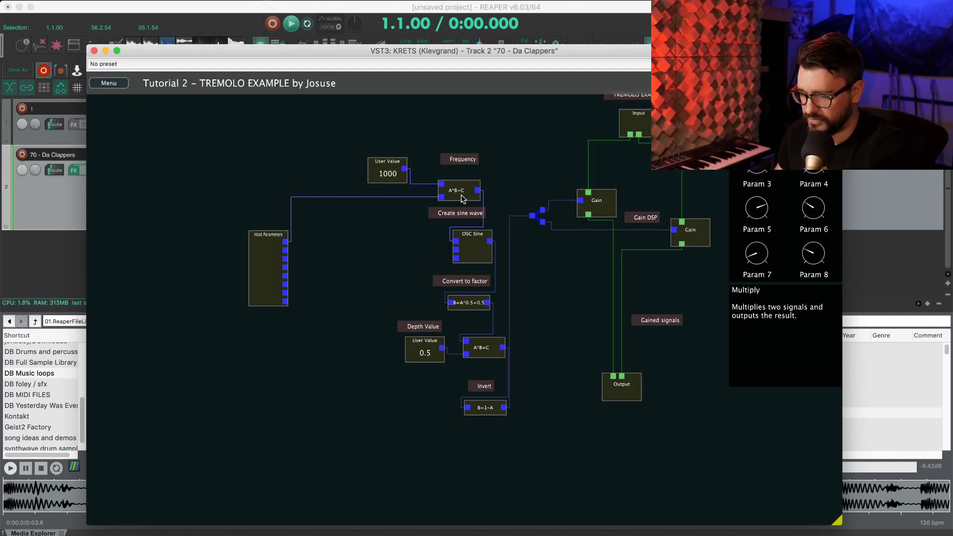
drag(462, 198, 364, 346)
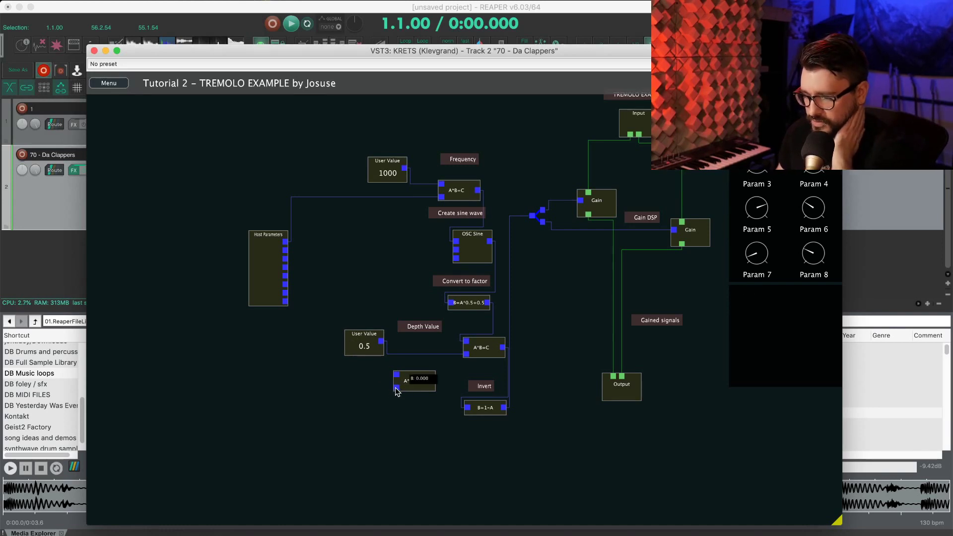
Wire the second host parameter and the 0.5 User Value into the new Multiply, and its output into the depth Multiply
mouse_move(396, 388)
mouse_down()
mouse_move(308, 251)
mouse_move(289, 257)
mouse_up()
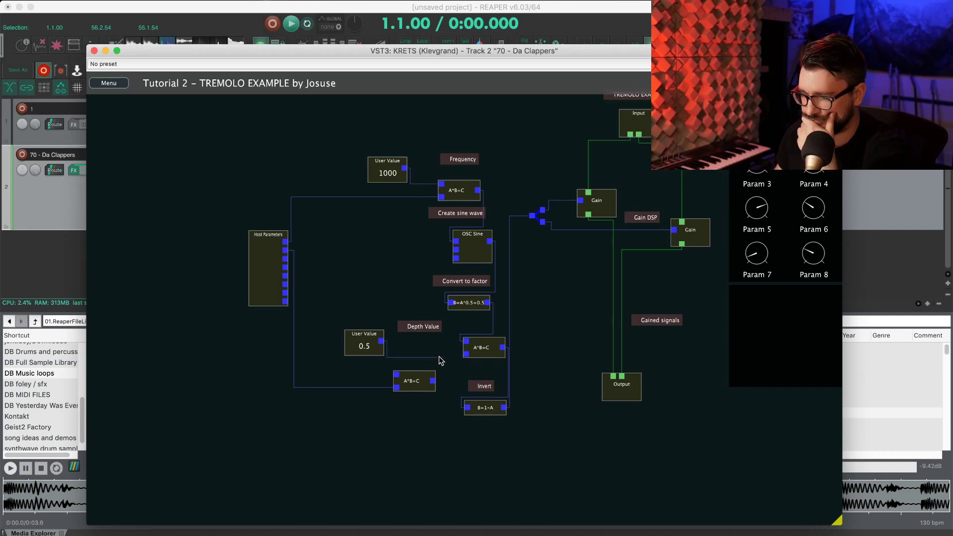
drag(437, 383, 484, 341)
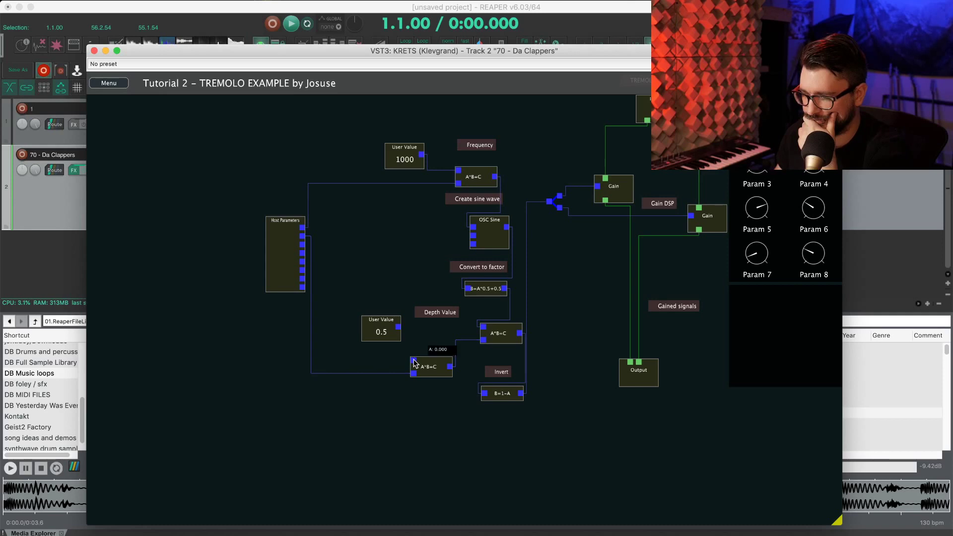
drag(415, 363, 399, 327)
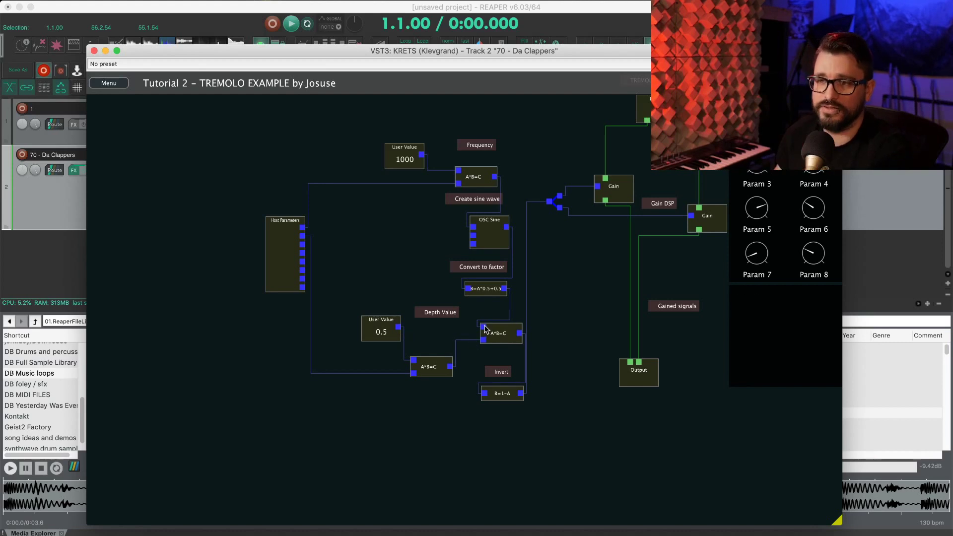
Play the track to hear the tremolo with host-controlled frequency and depth while reviewing the complete patch
key(space)
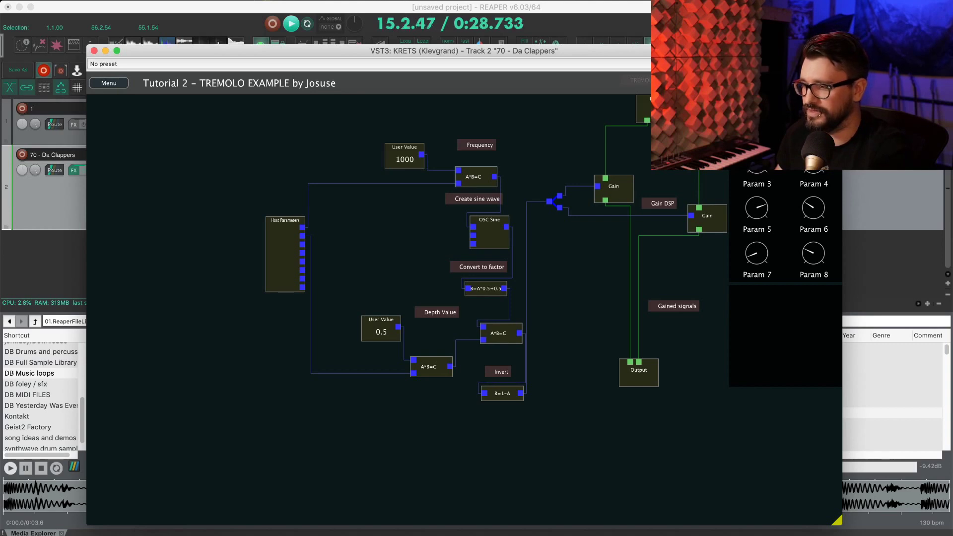
drag(560, 234, 512, 313)
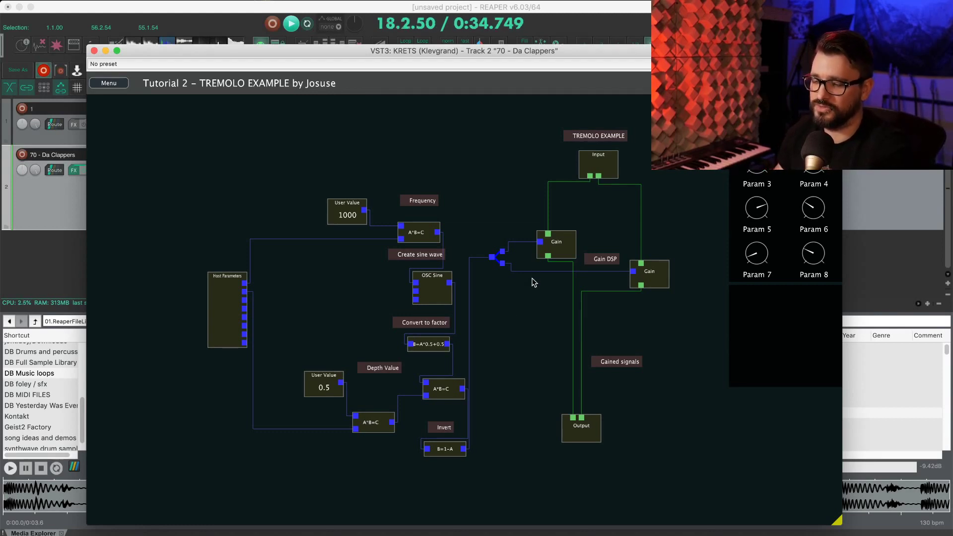
drag(518, 314, 516, 306)
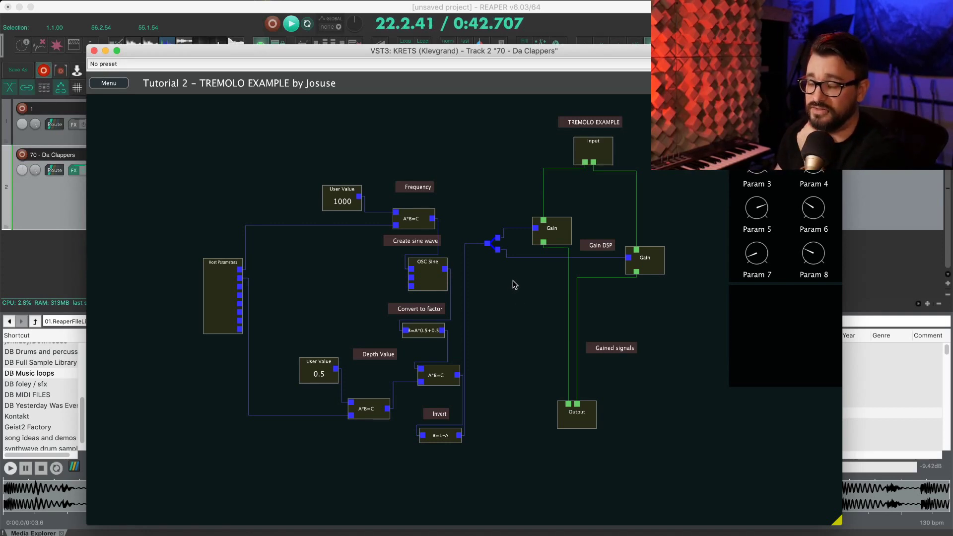
drag(505, 288, 507, 294)
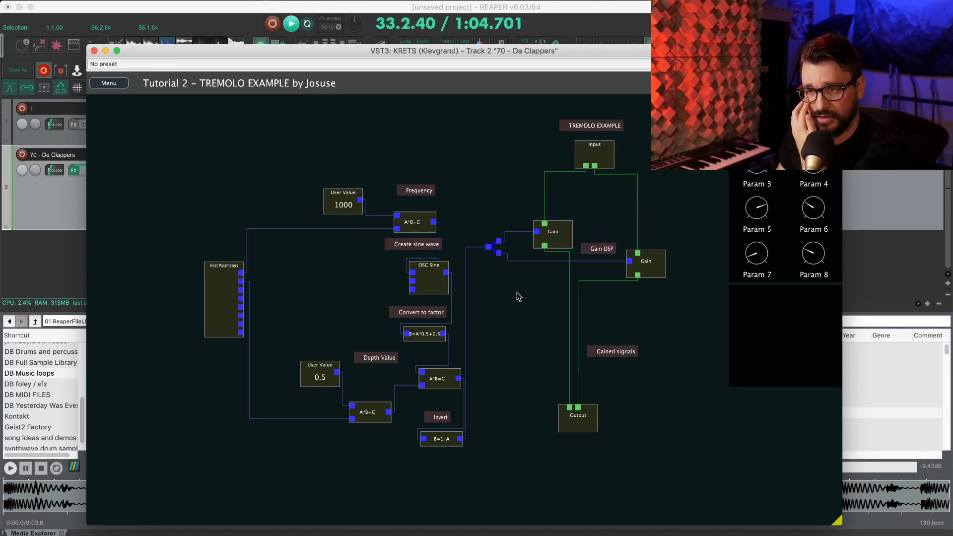
scroll(518, 295, down, 2)
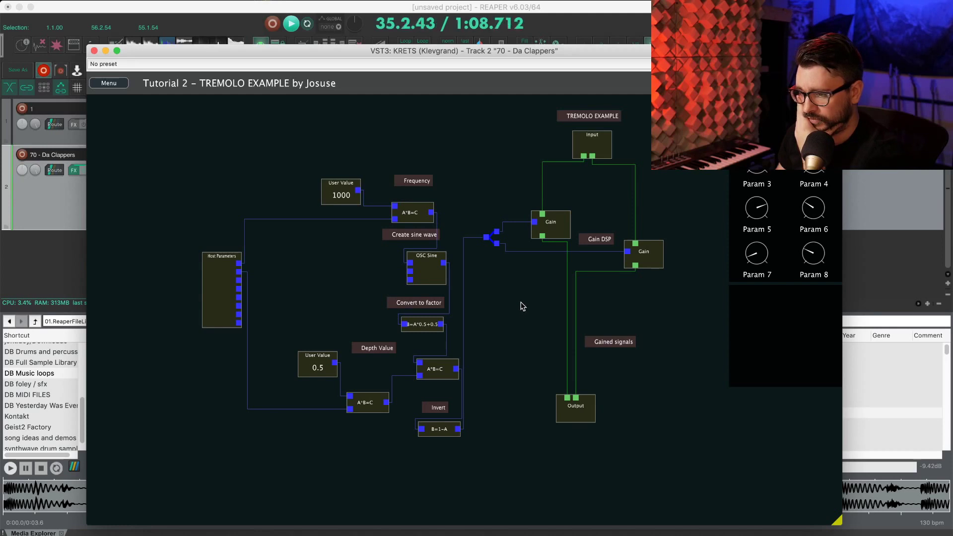
scroll(523, 306, left, 3)
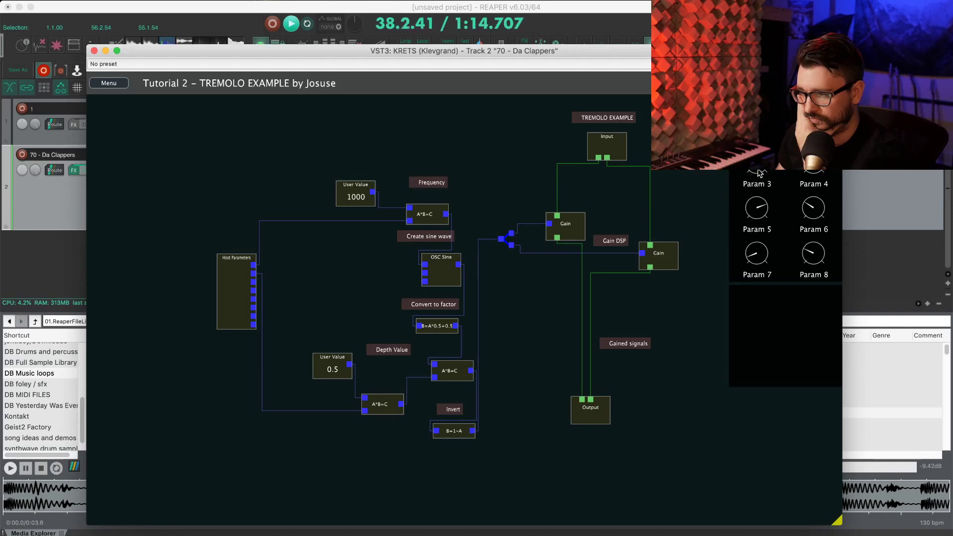
Load the public patch Tutorial 4 - FEEDBACK DELAY and bring its whole module layout into view
click(121, 83)
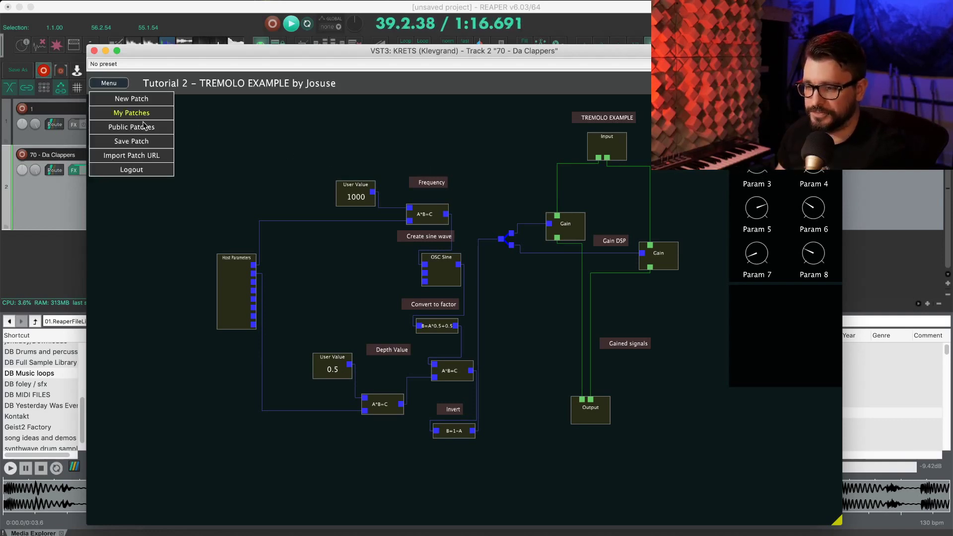
click(169, 130)
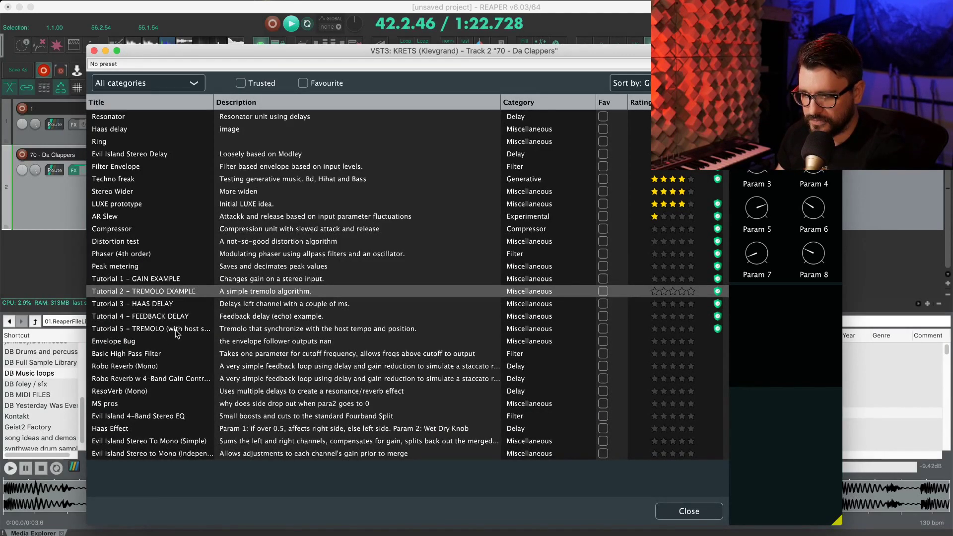
click(169, 319)
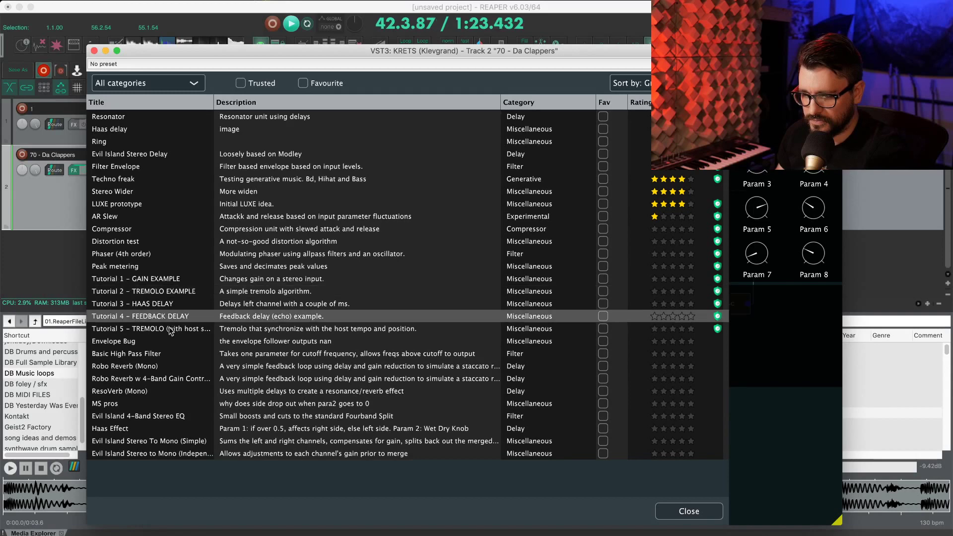
click(690, 512)
drag(639, 372, 559, 350)
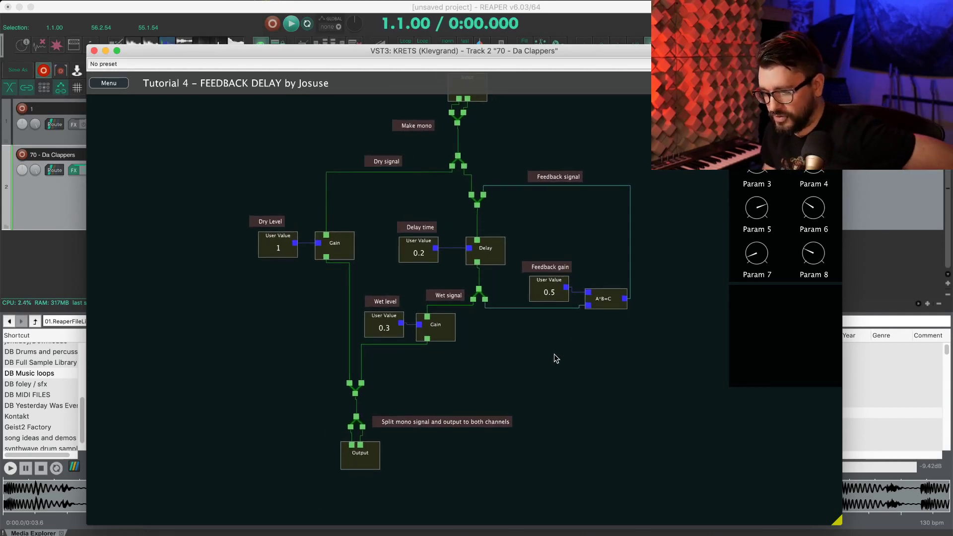
Move the dry/wet merger up and insert a Gain module between it and the splitter that feeds the Output
click(355, 394)
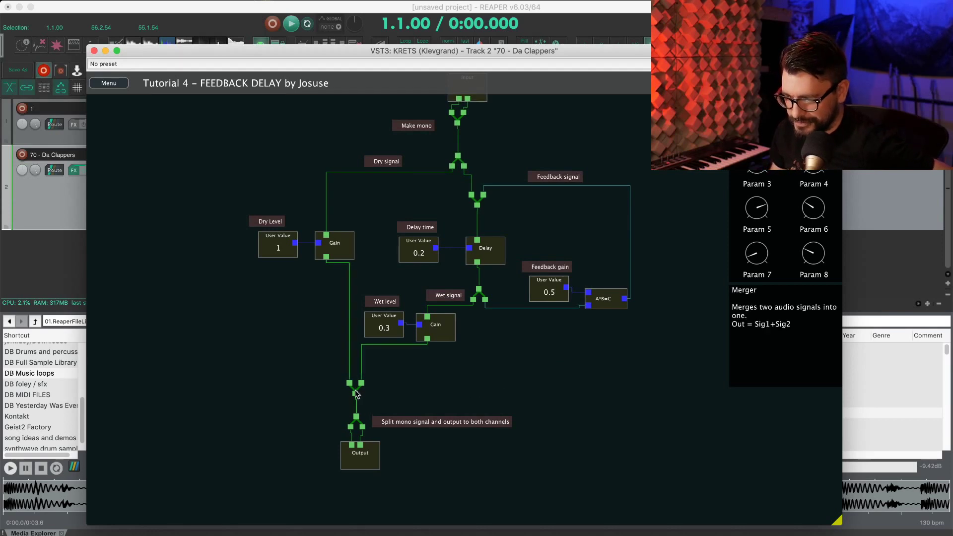
drag(356, 393, 361, 361)
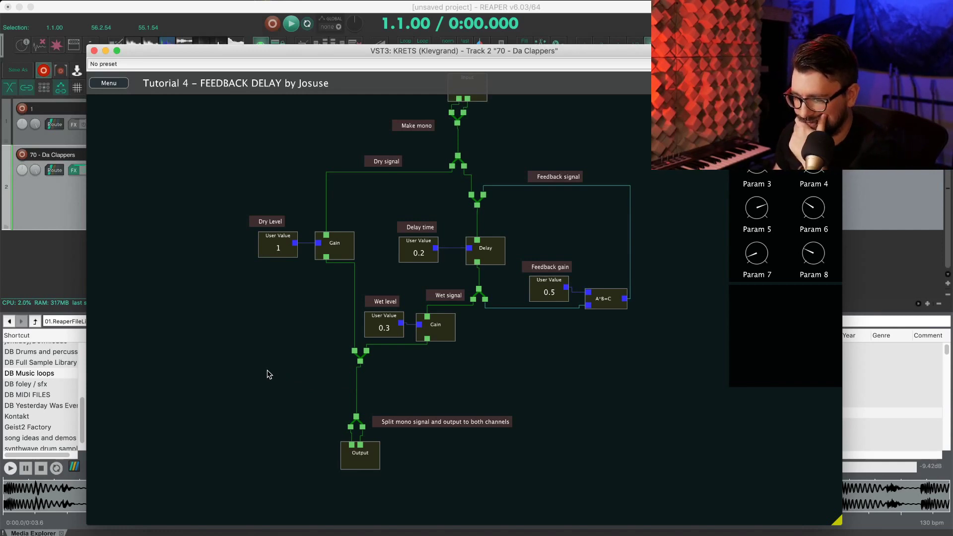
right_click(221, 379)
mouse_move(263, 408)
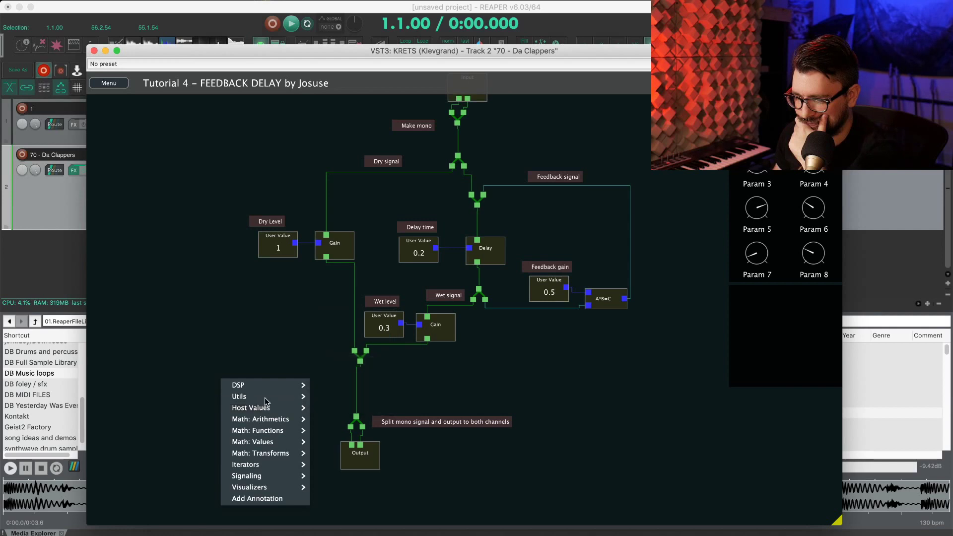
click(343, 282)
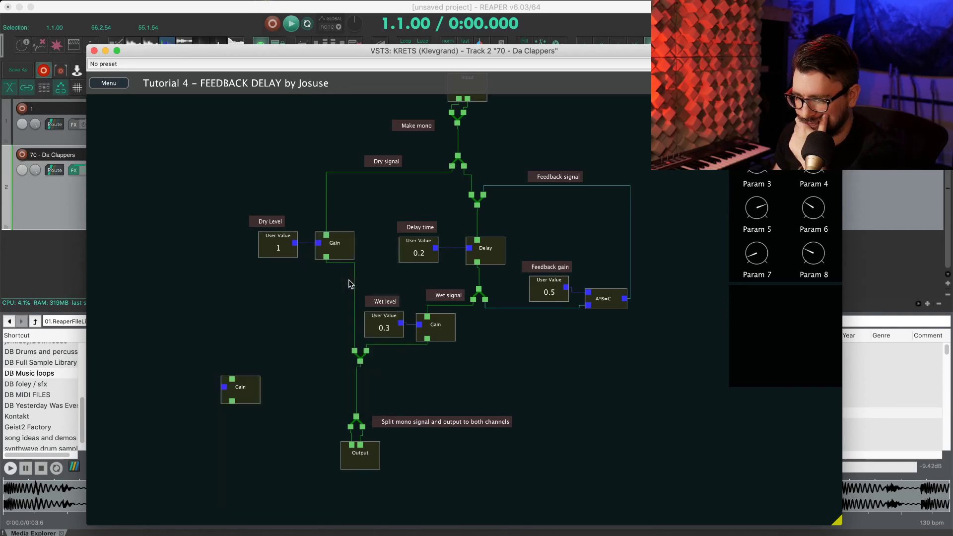
drag(243, 385, 306, 387)
drag(356, 416, 361, 364)
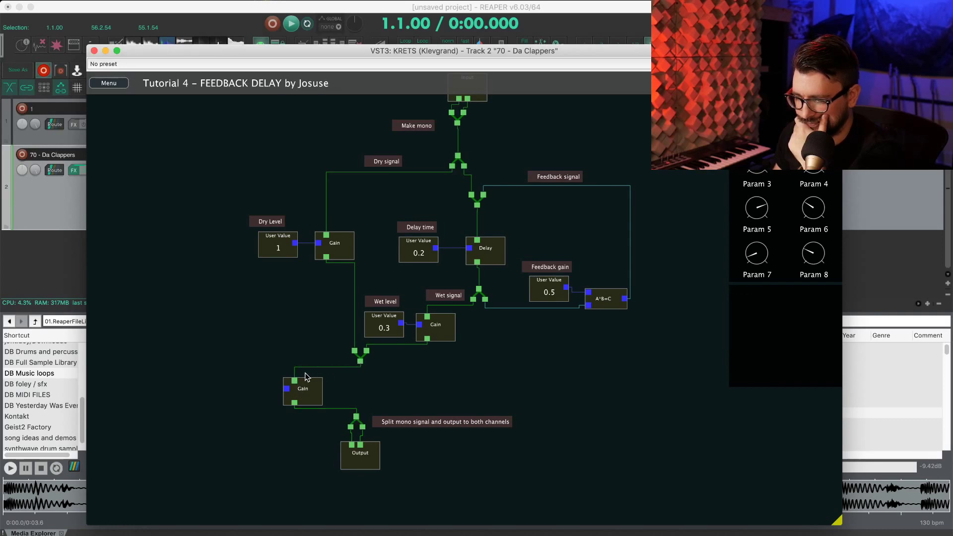
Start adding a Host Values module beside the new Gain module
right_click(224, 345)
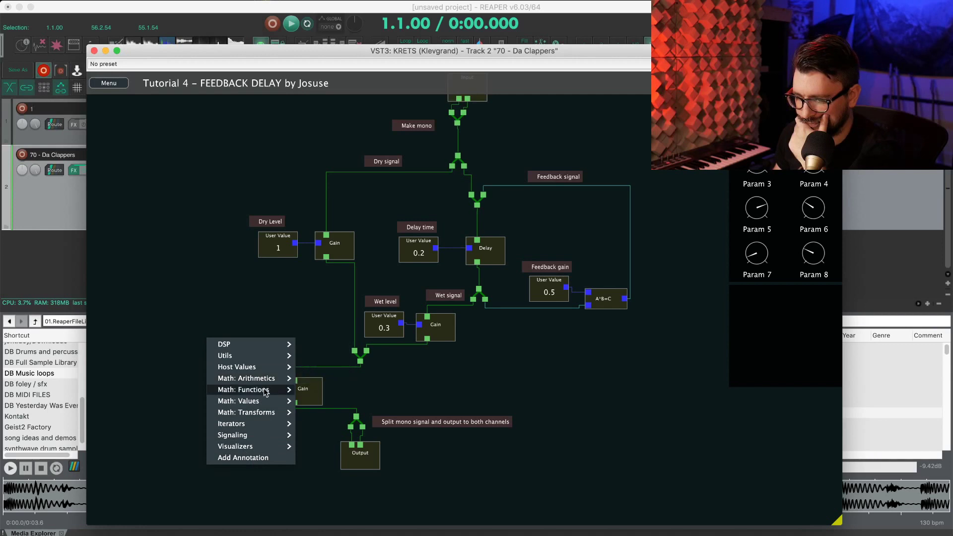
mouse_move(263, 392)
mouse_move(265, 367)
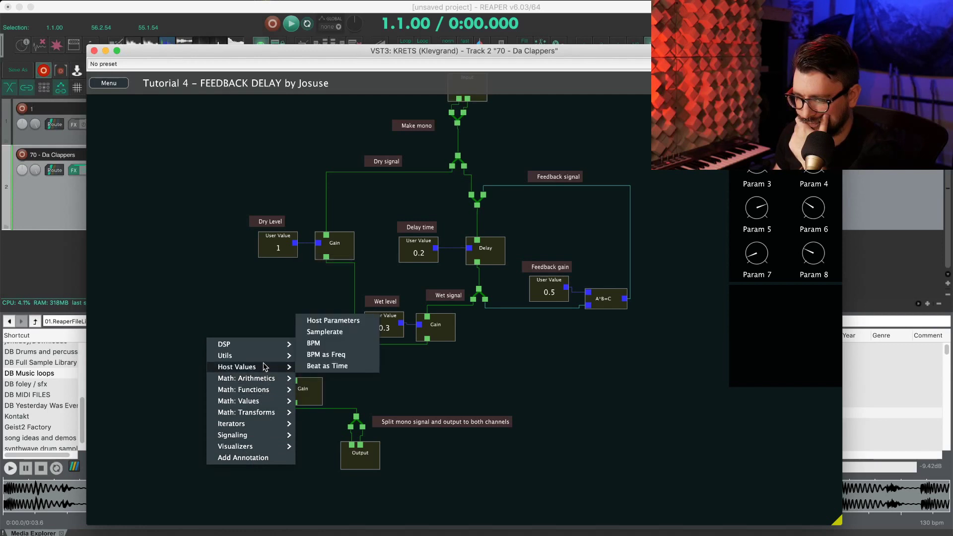
Add a Host Parameters block beside the final Gain and connect its eighth output to that Gain's level input
click(335, 320)
drag(288, 389, 244, 405)
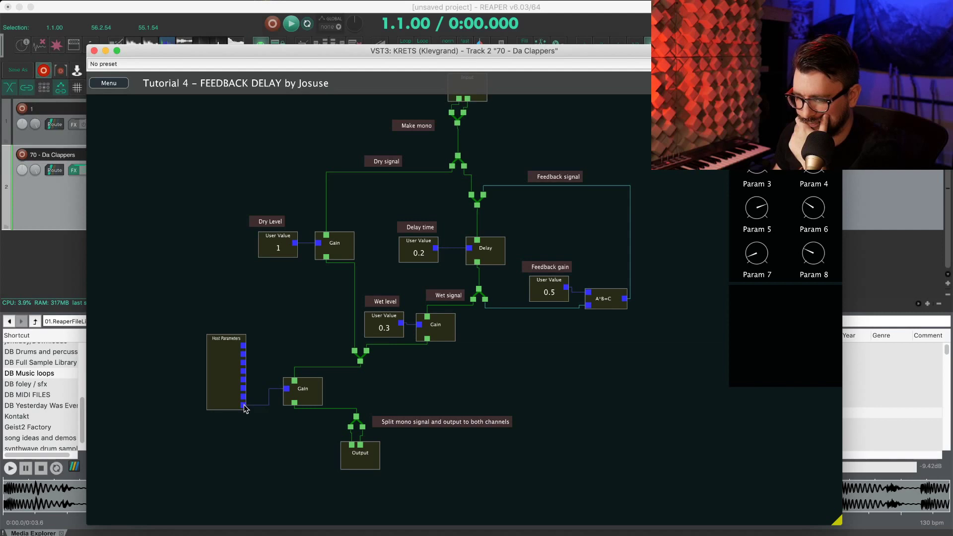
Rename the Param 8 knob to "vol"
double_click(824, 275)
text(vo)
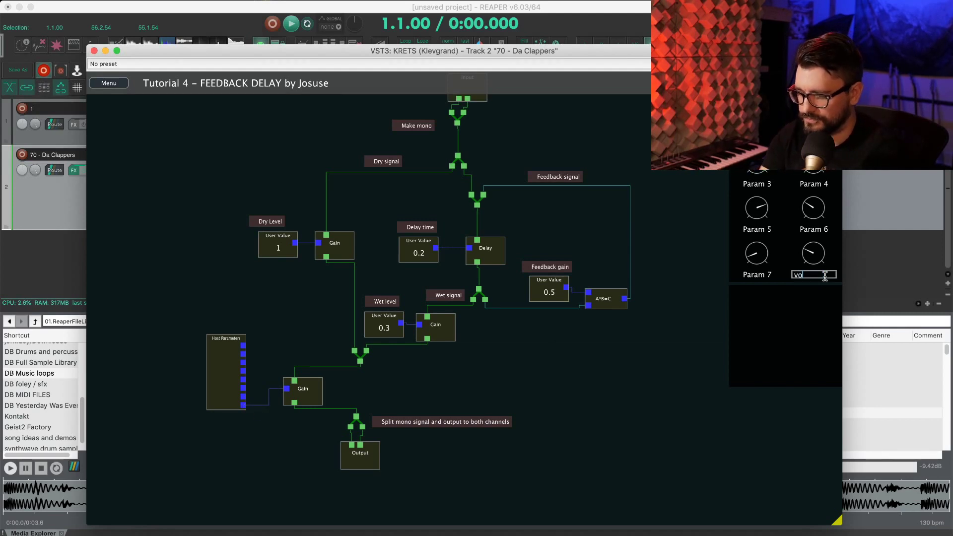
text(l)
key(Return)
Play the track while turning the vol knob up to slightly below its midpoint, and stop playback
key(space)
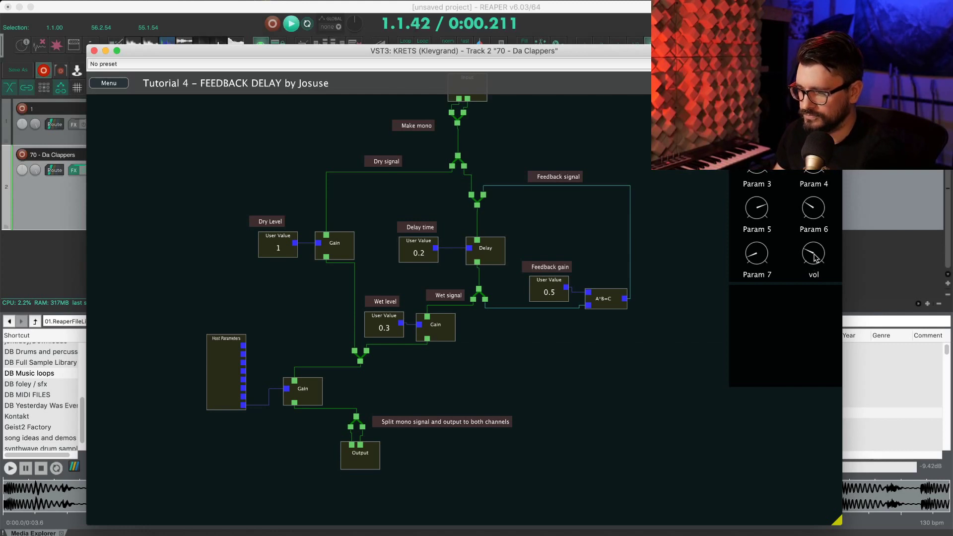
drag(815, 257, 817, 224)
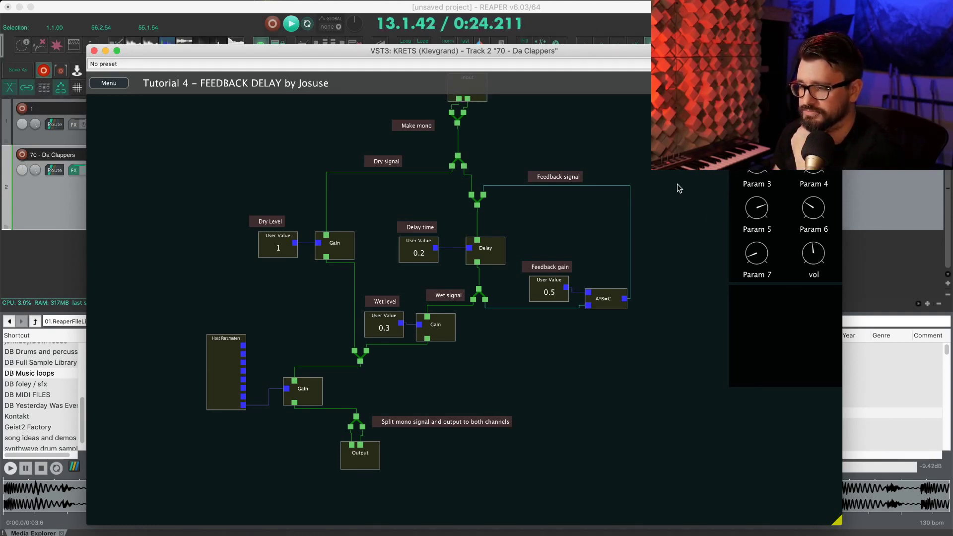
scroll(685, 188, up, 3)
scroll(686, 189, left, 4)
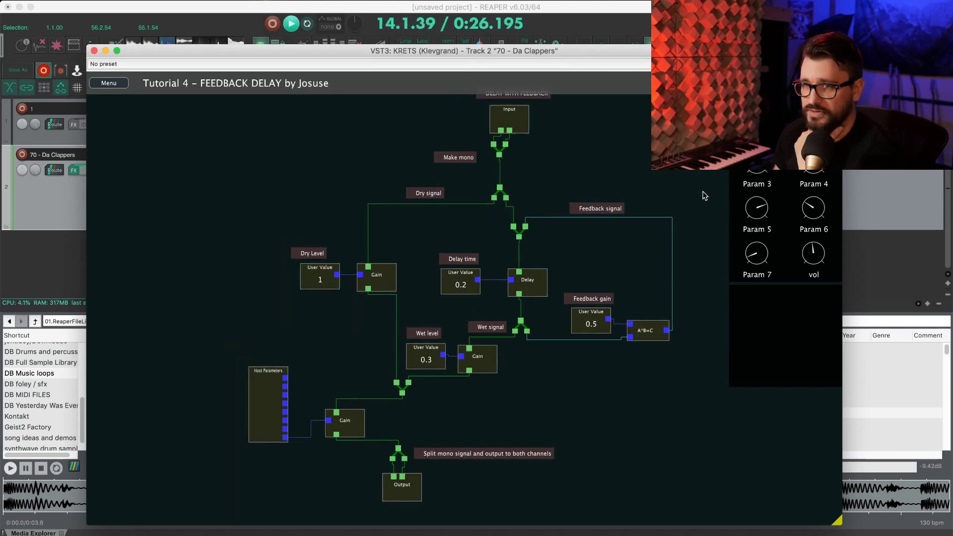
scroll(707, 195, down, 3)
scroll(706, 195, right, 3)
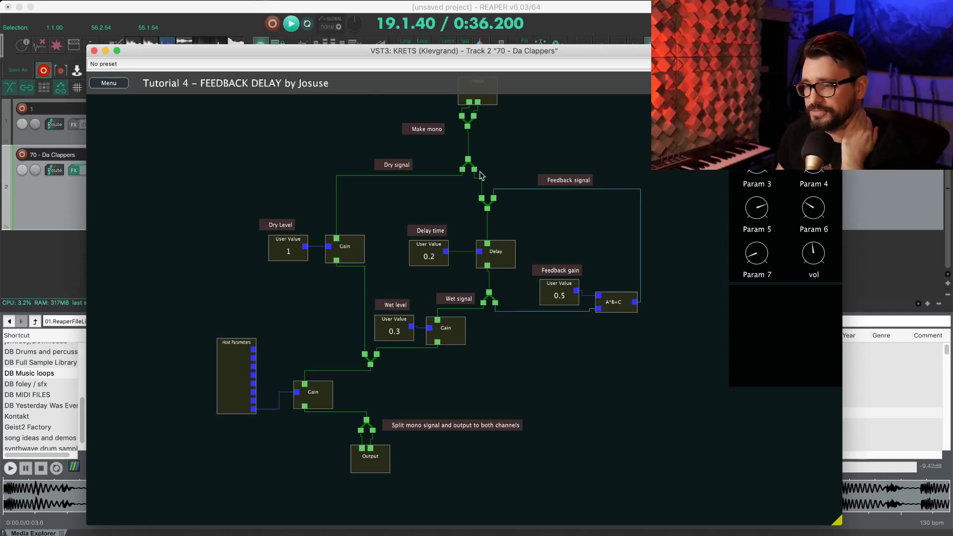
scroll(586, 341, up, 3)
scroll(595, 363, down, 2)
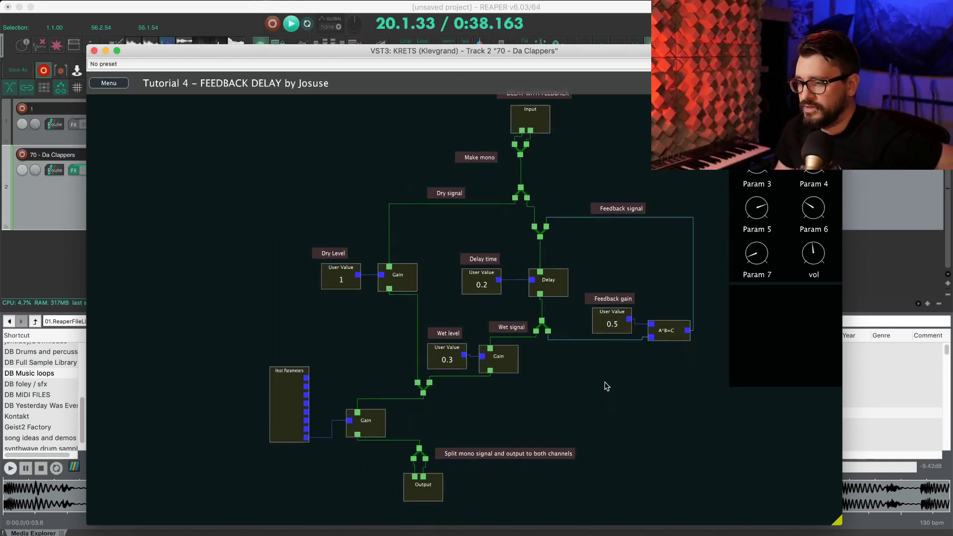
drag(606, 381, 593, 374)
drag(586, 365, 575, 350)
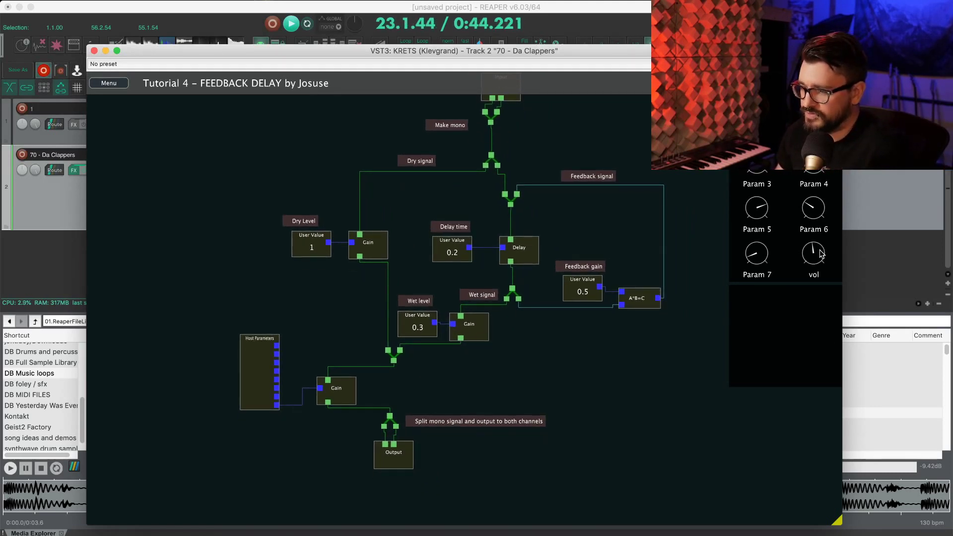
drag(673, 236, 631, 290)
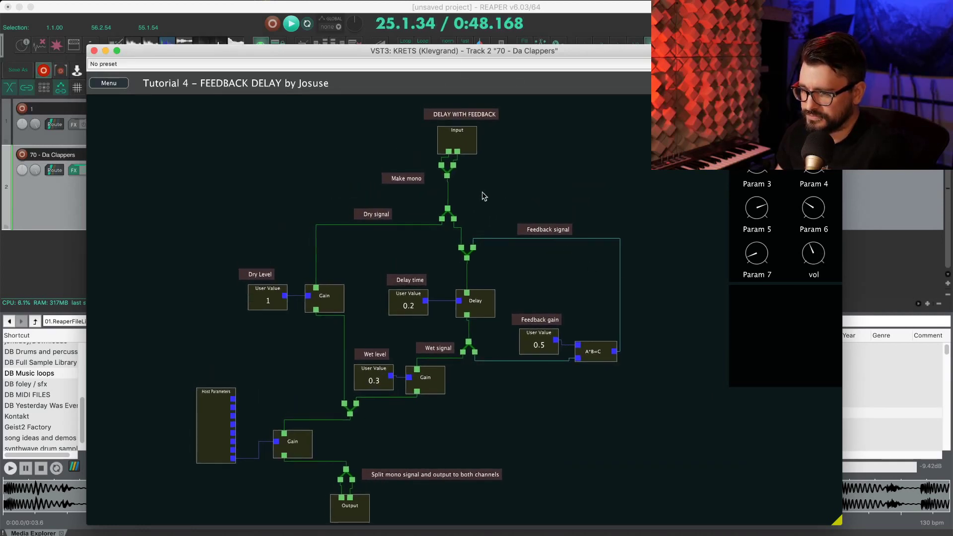
drag(483, 192, 541, 194)
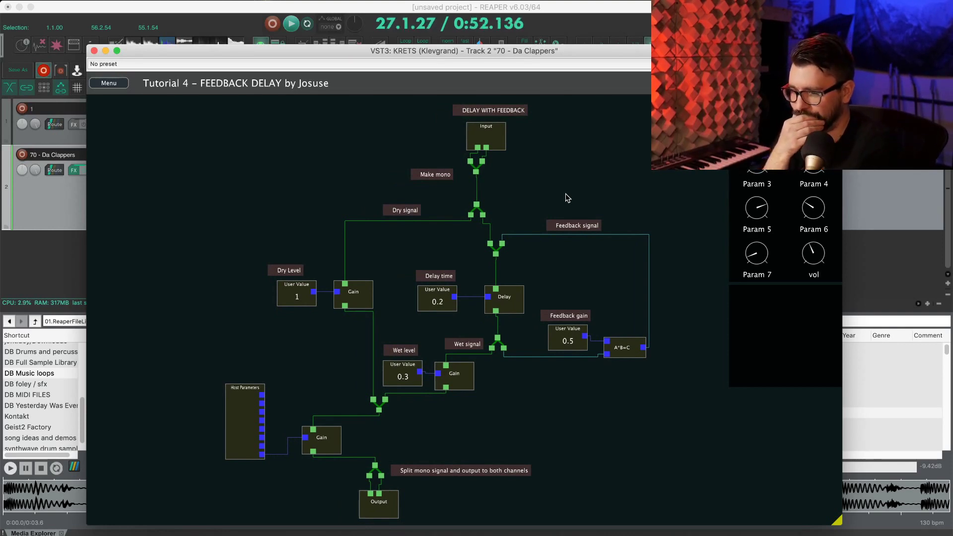
key(space)
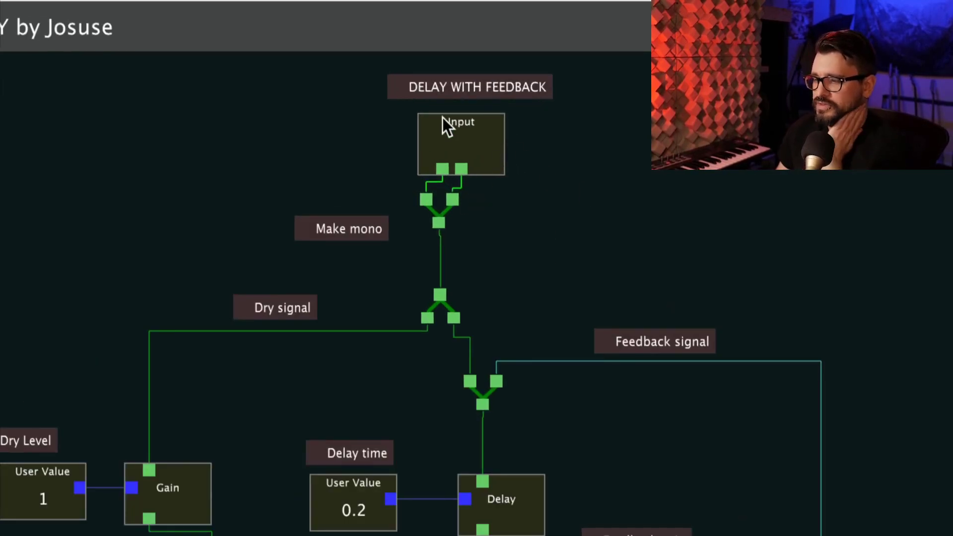
Unplug the mono signal cable between the Make mono merger and the splitter below it and reconnect it
drag(437, 213, 552, 191)
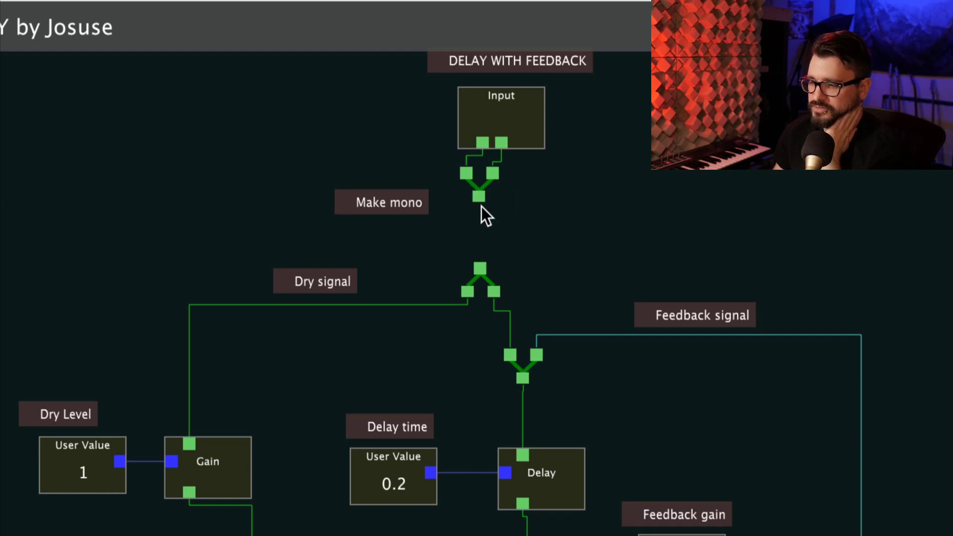
drag(479, 211, 480, 268)
Trace the signal flow from the splitter through the dry Gain, the Delay, the feedback loop and the wet Gain
scroll(561, 227, down, 3)
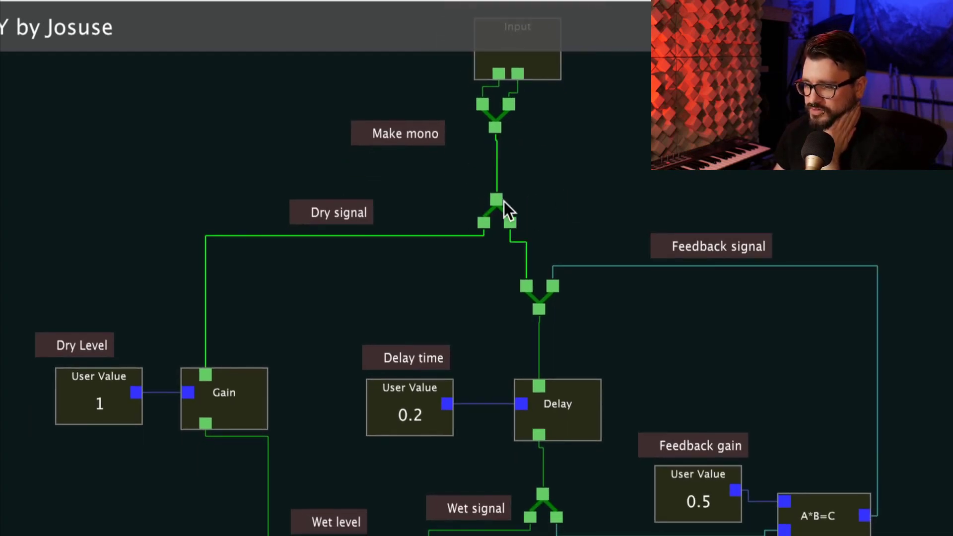
scroll(511, 218, down, 4)
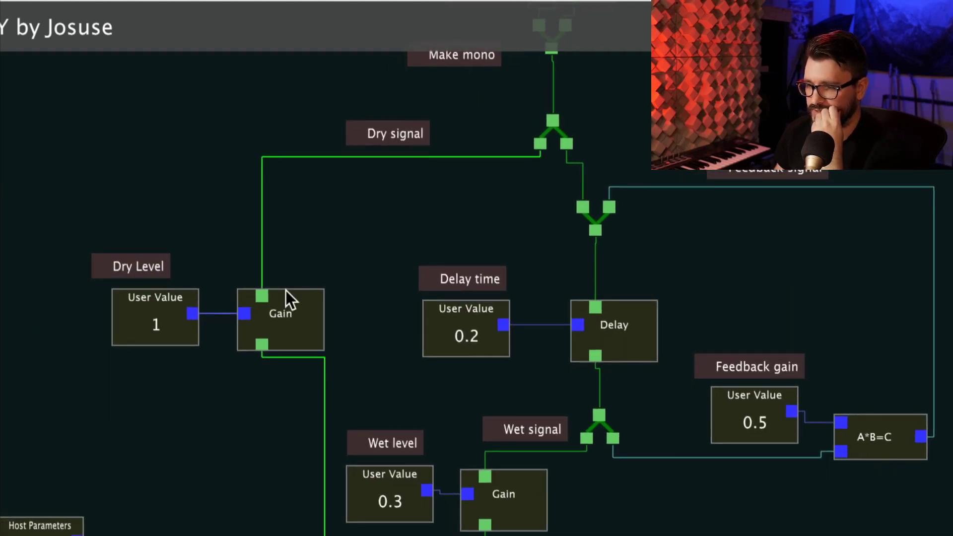
scroll(290, 284, down, 4)
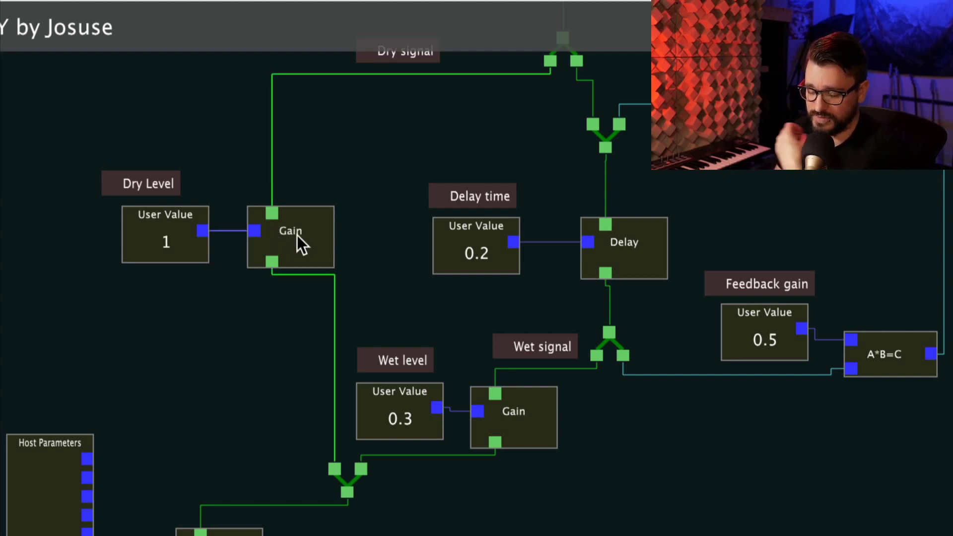
scroll(282, 335, down, 5)
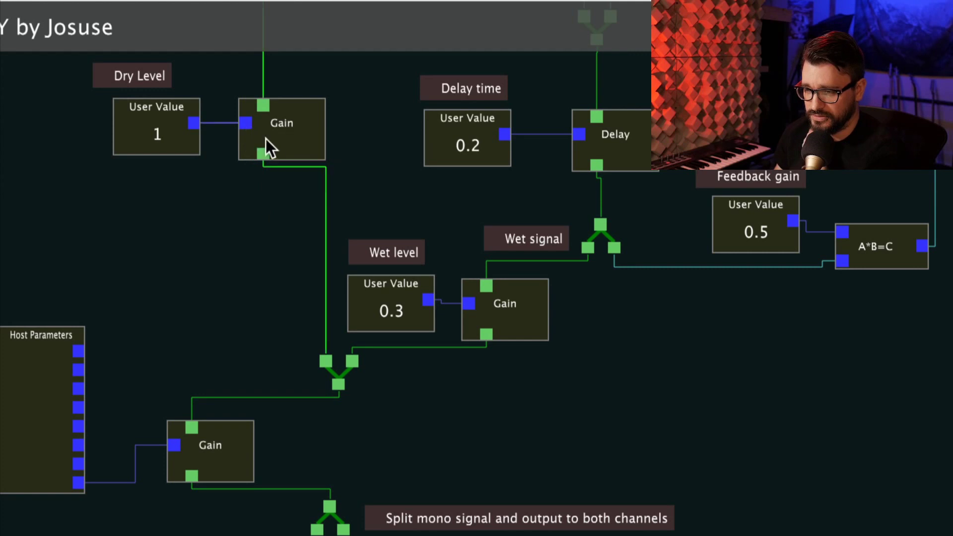
scroll(413, 415, left, 3)
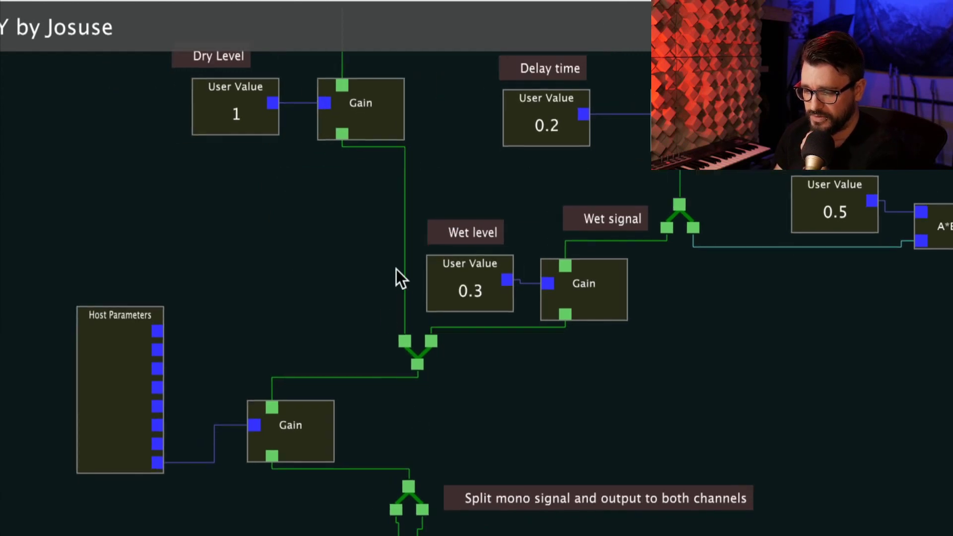
scroll(299, 311, right, 3)
scroll(258, 306, down, 3)
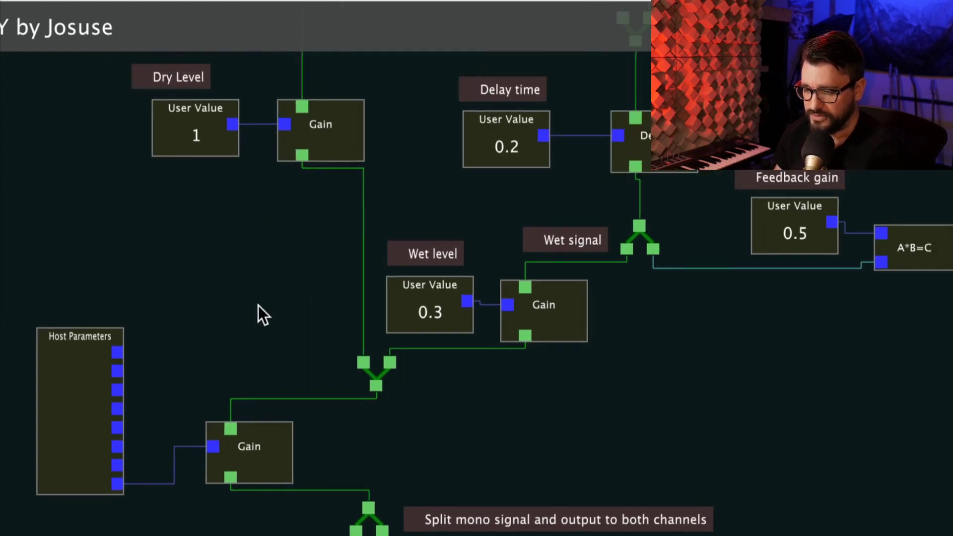
drag(235, 241, 311, 296)
scroll(241, 345, right, 5)
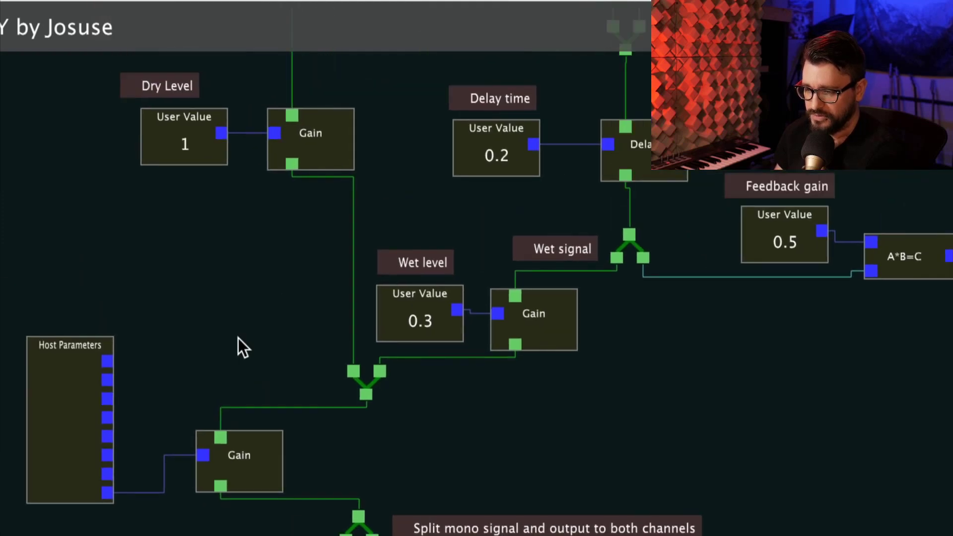
scroll(564, 305, up, 5)
scroll(557, 298, down, 1)
scroll(556, 298, right, 1)
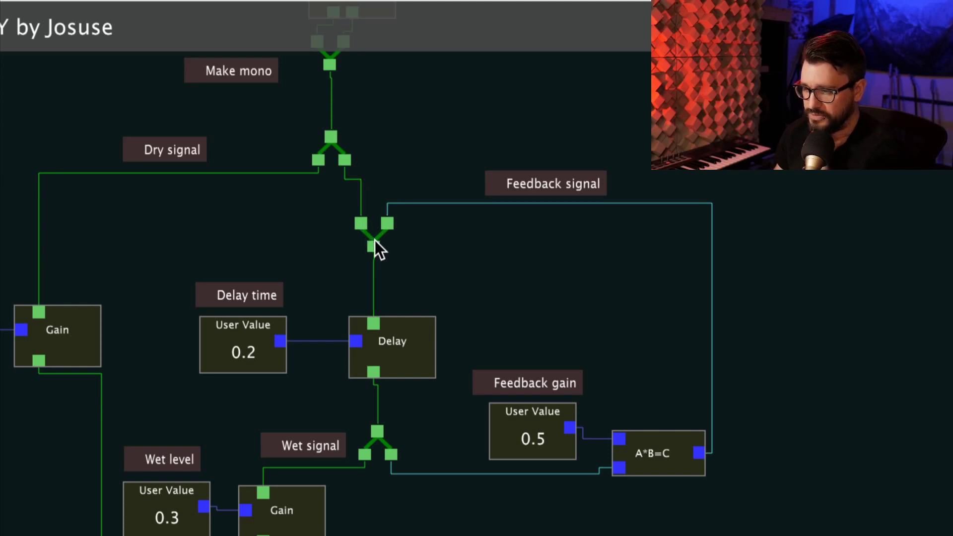
mouse_move(374, 248)
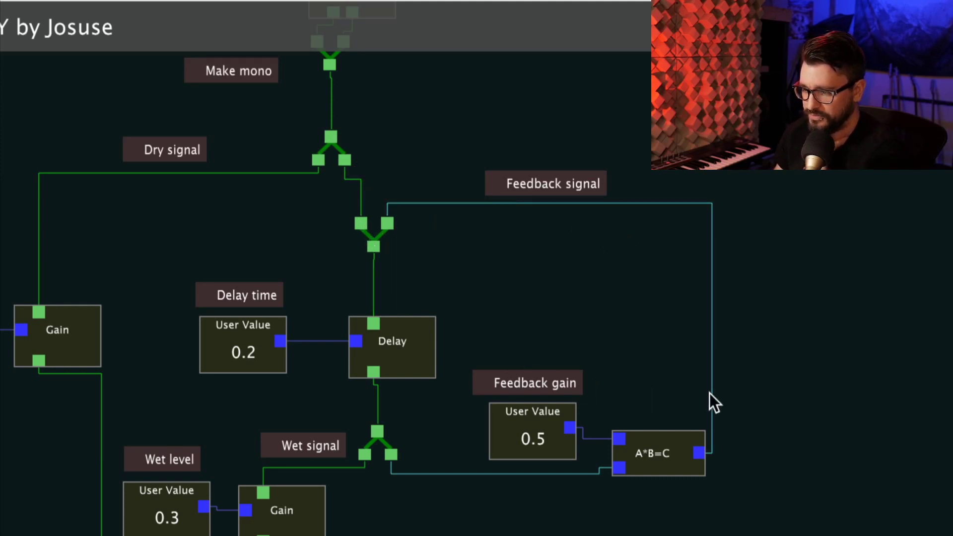
scroll(710, 393, left, 5)
scroll(710, 393, down, 3)
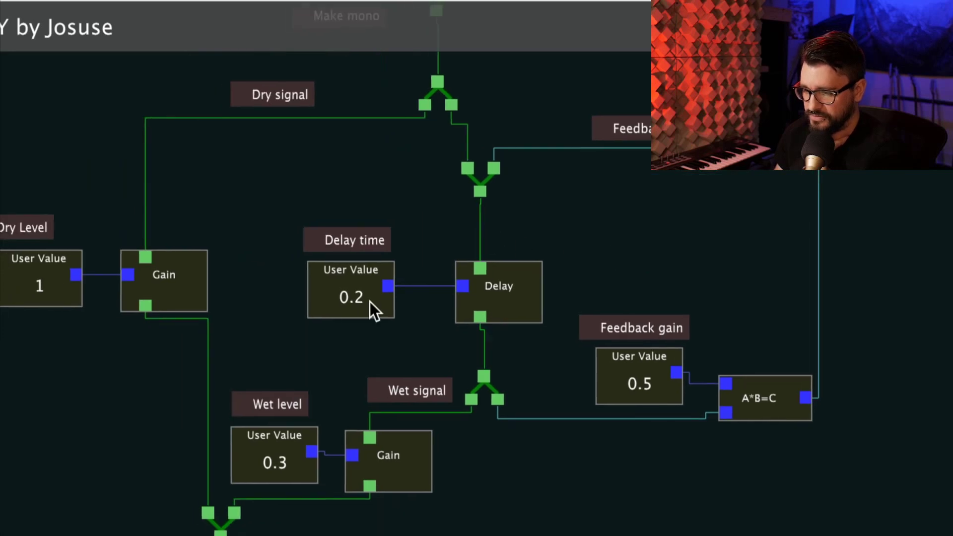
Move Host Parameters slightly higher and replace the Delay time User Value with a connection from its first output to the Delay
drag(413, 329, 635, 243)
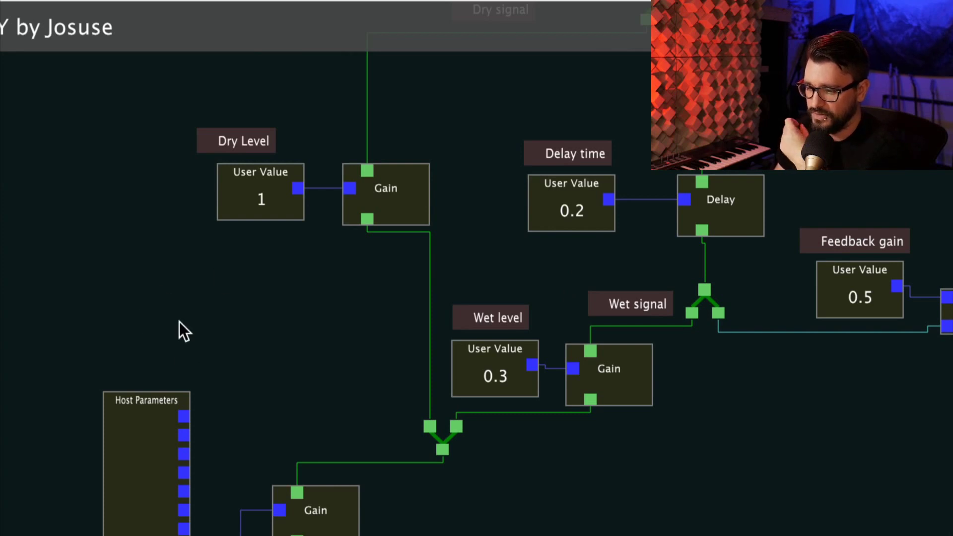
drag(134, 403, 140, 332)
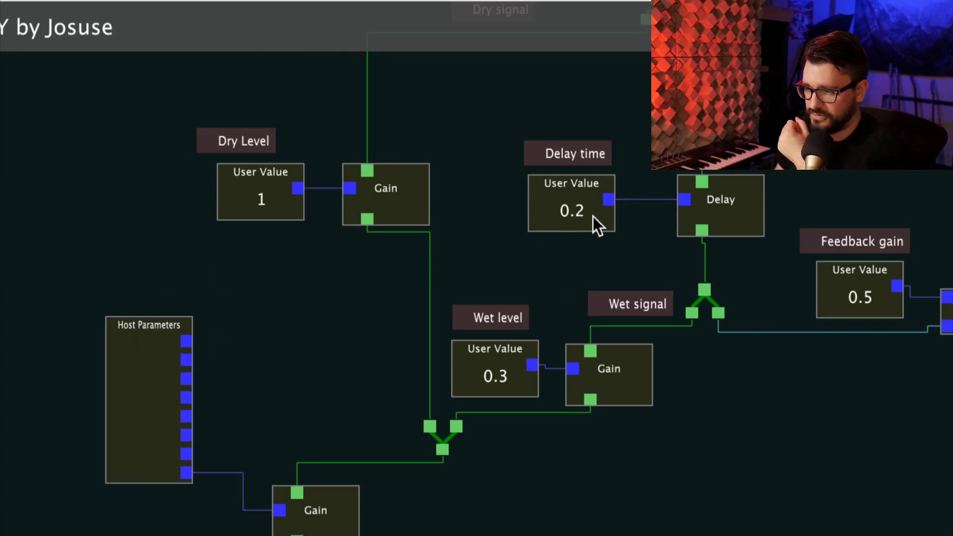
right_click(604, 232)
click(663, 251)
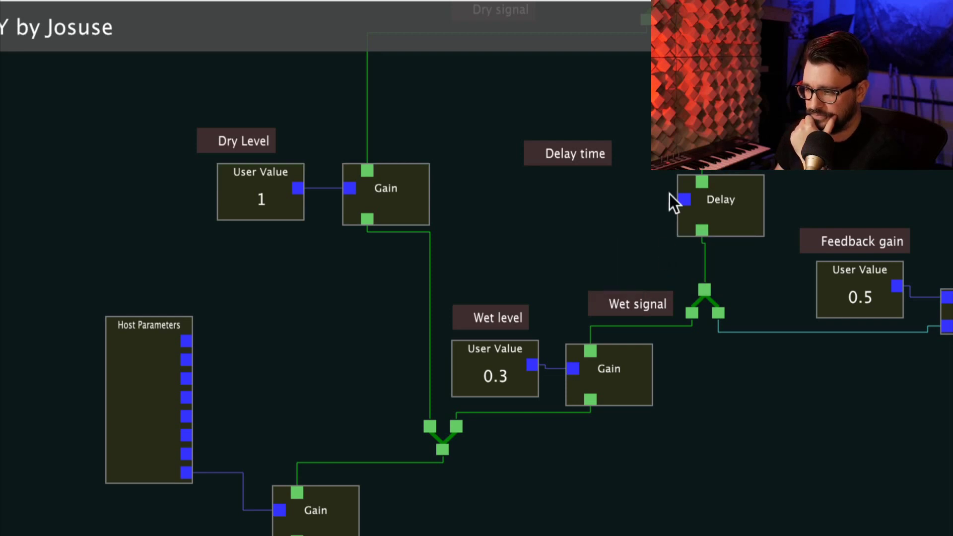
drag(683, 198, 189, 341)
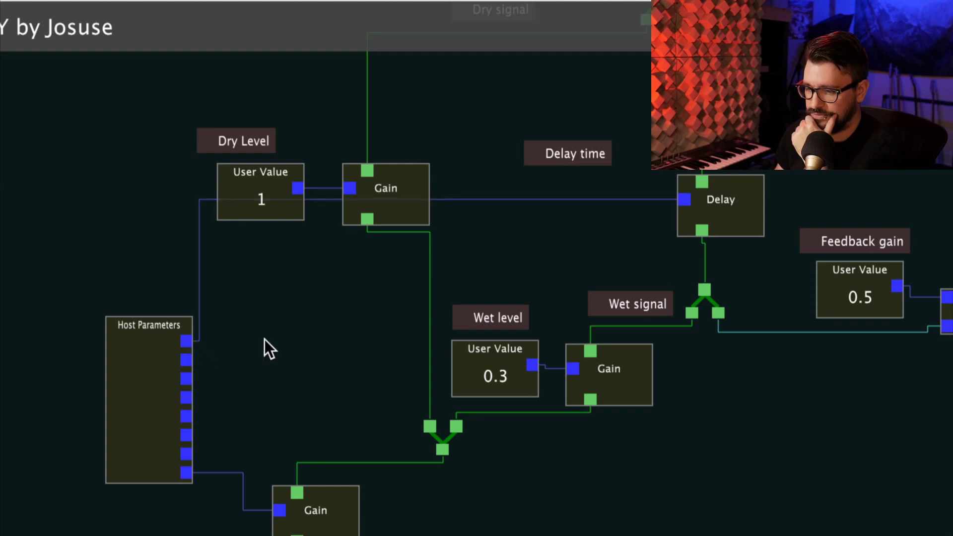
Replace the Feedback gain User Value with Host Parameters' second output into A*B=C, and move the Feedback gain label above that block
drag(485, 250, 524, 216)
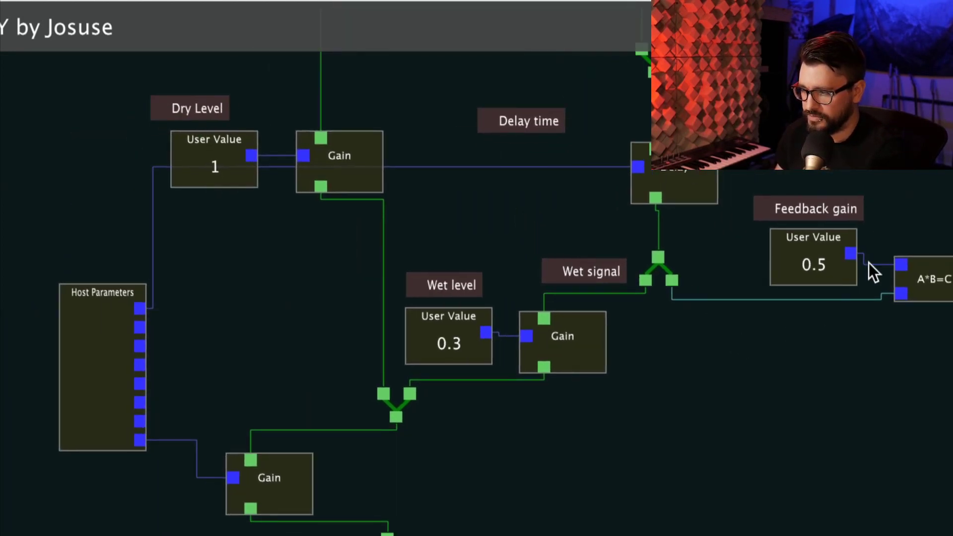
drag(896, 265, 868, 230)
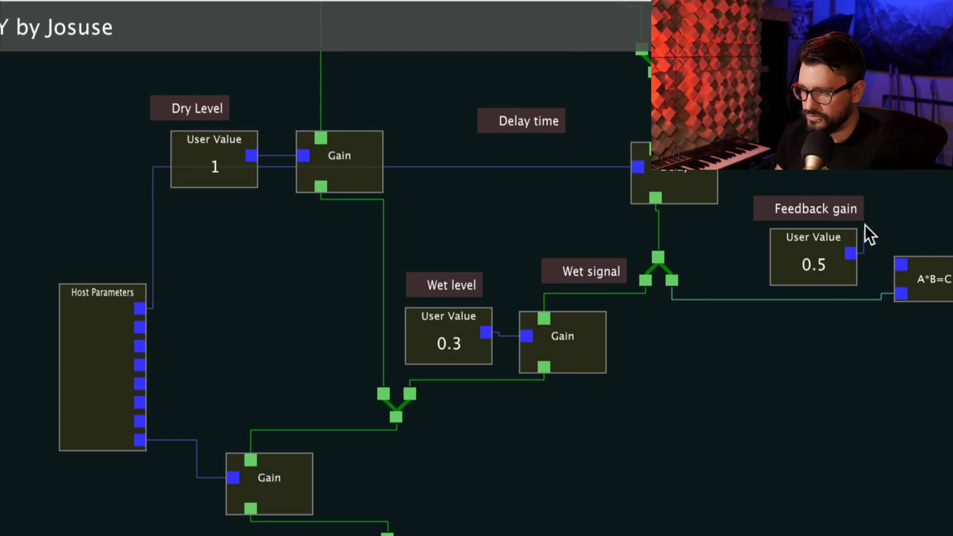
right_click(819, 248)
click(853, 258)
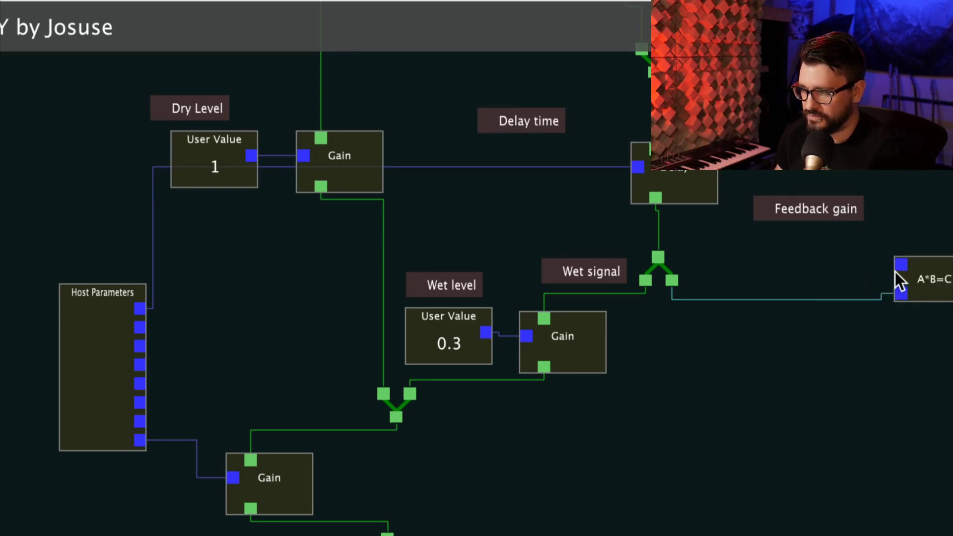
drag(897, 268, 141, 329)
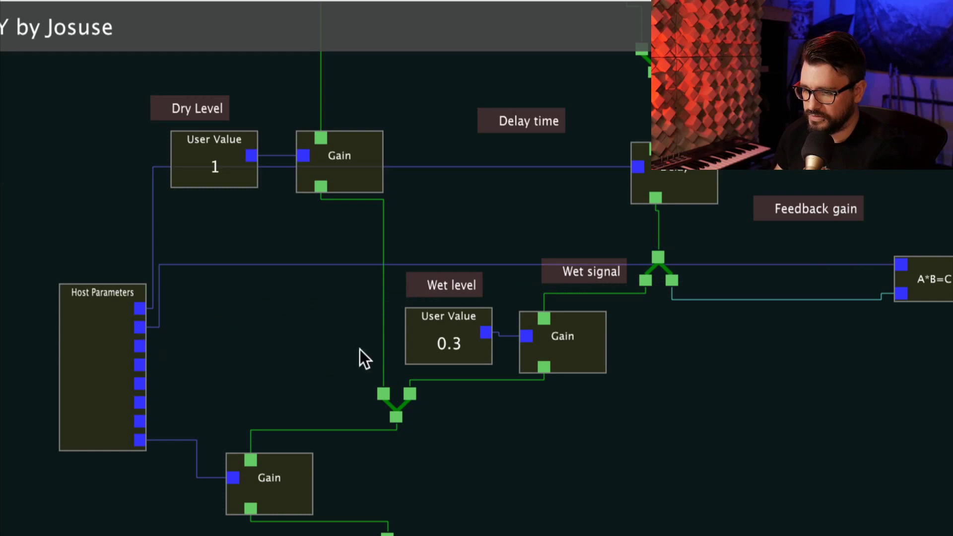
drag(762, 207, 857, 220)
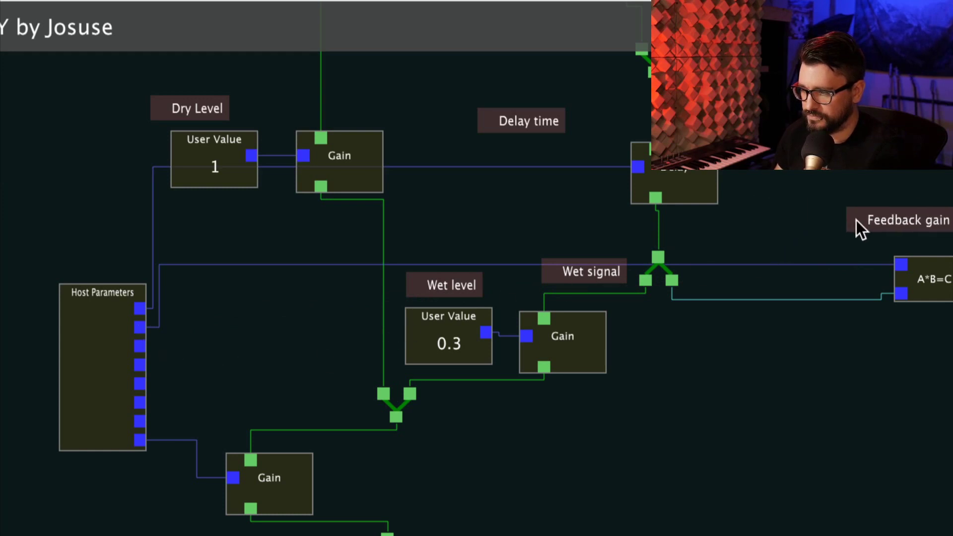
scroll(517, 223, right, 5)
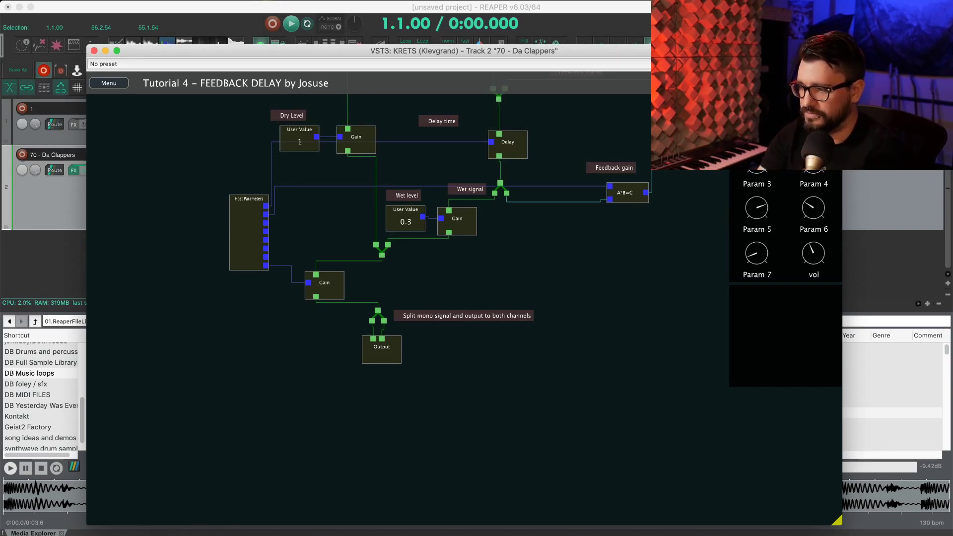
Play the track, stop it and restart it from the beginning to listen to the rewired delay
key(space)
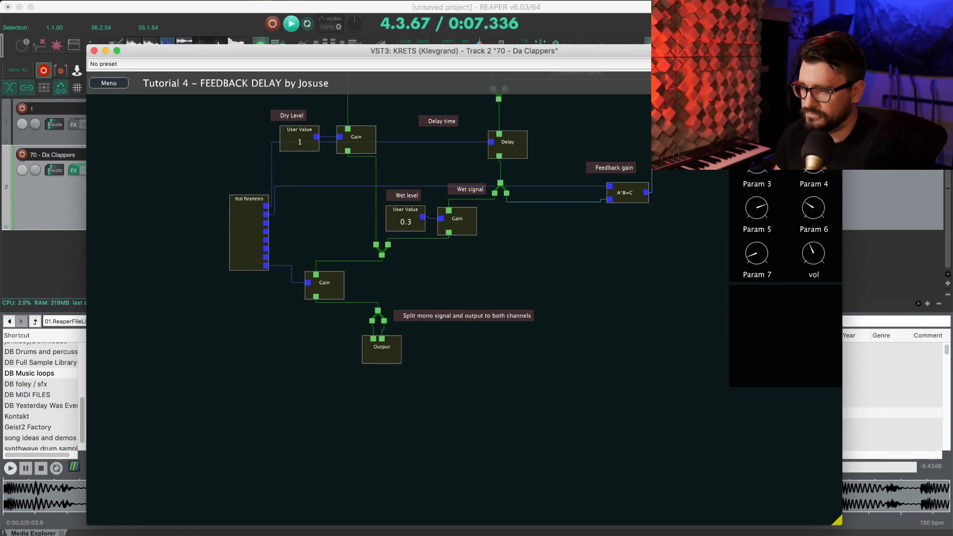
key(space)
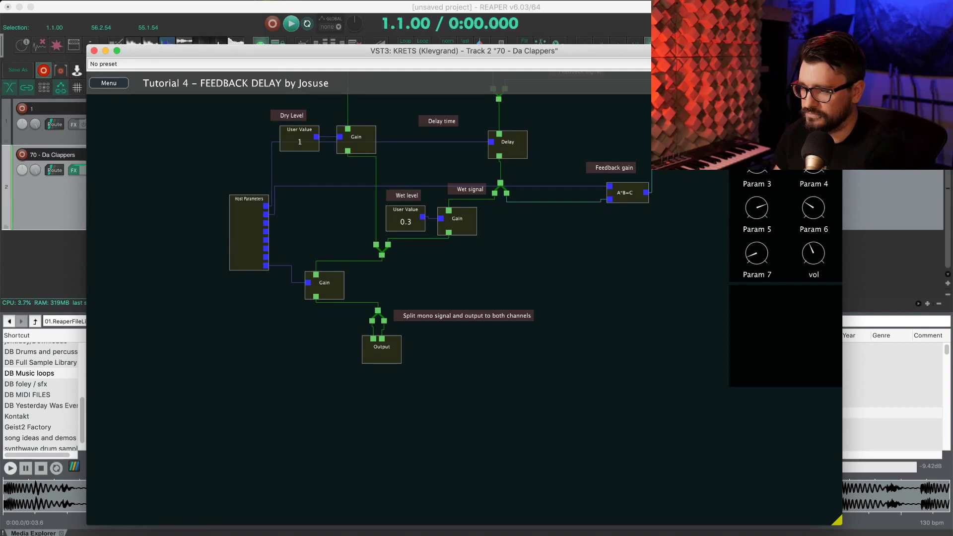
key(space)
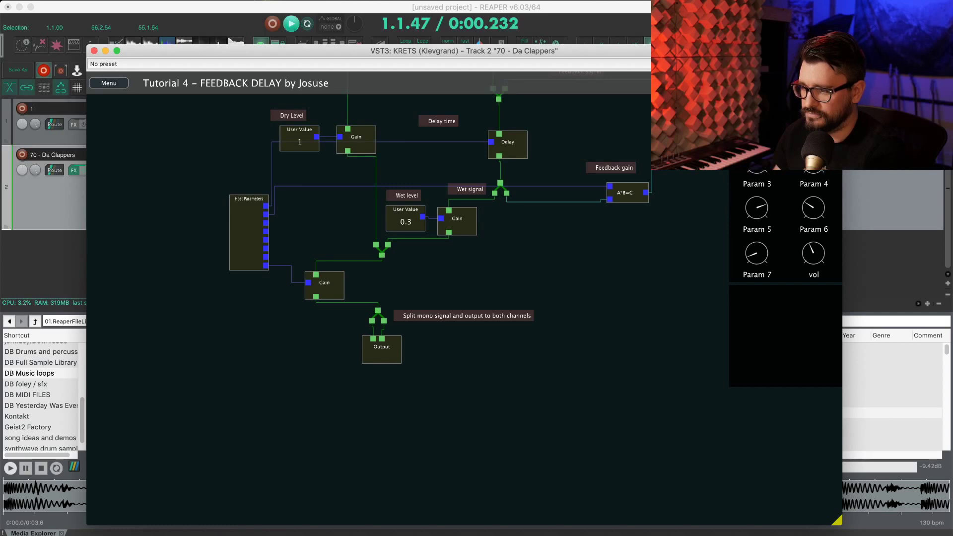
Stop playback, replay the start of the track and stop it again to listen to the feedback delay
key(space)
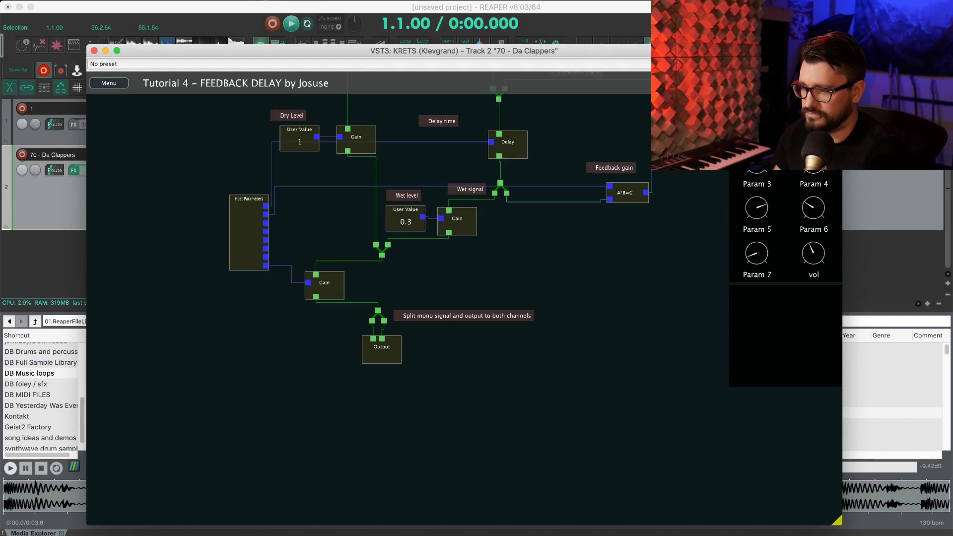
scroll(656, 240, up, 5)
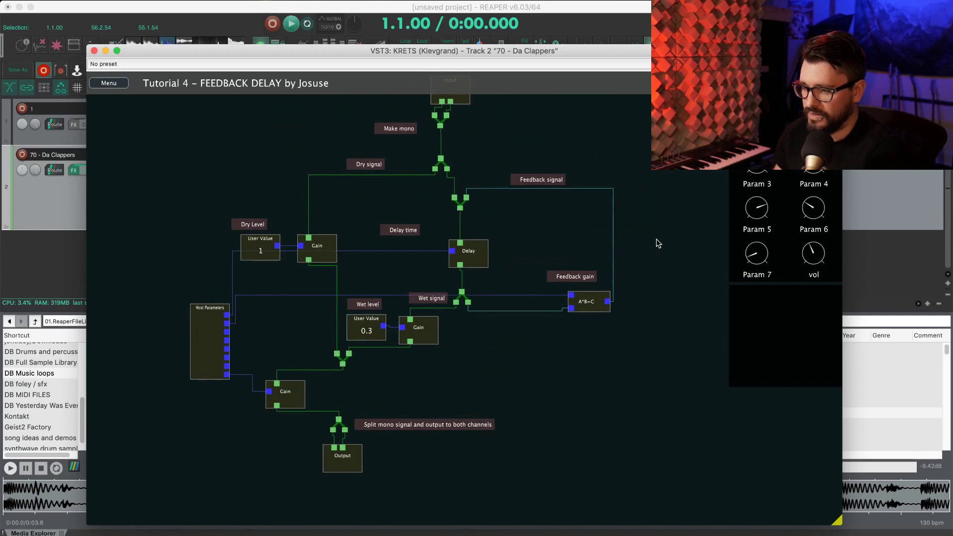
mouse_move(477, 261)
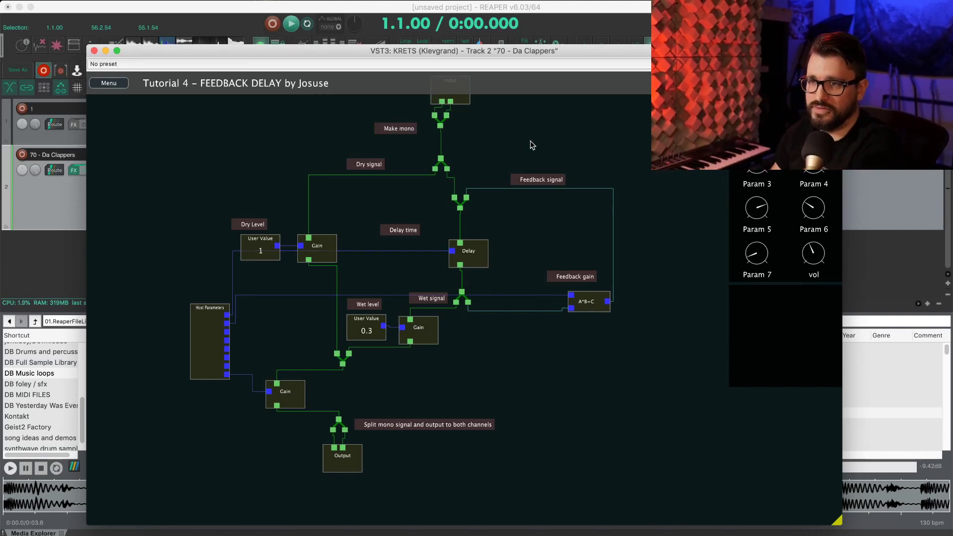
scroll(546, 239, up, 2)
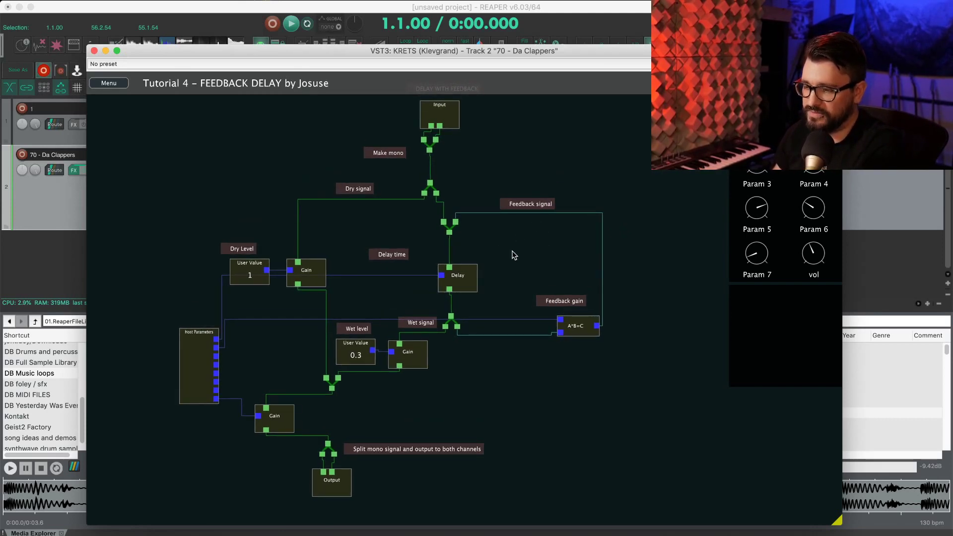
key(space)
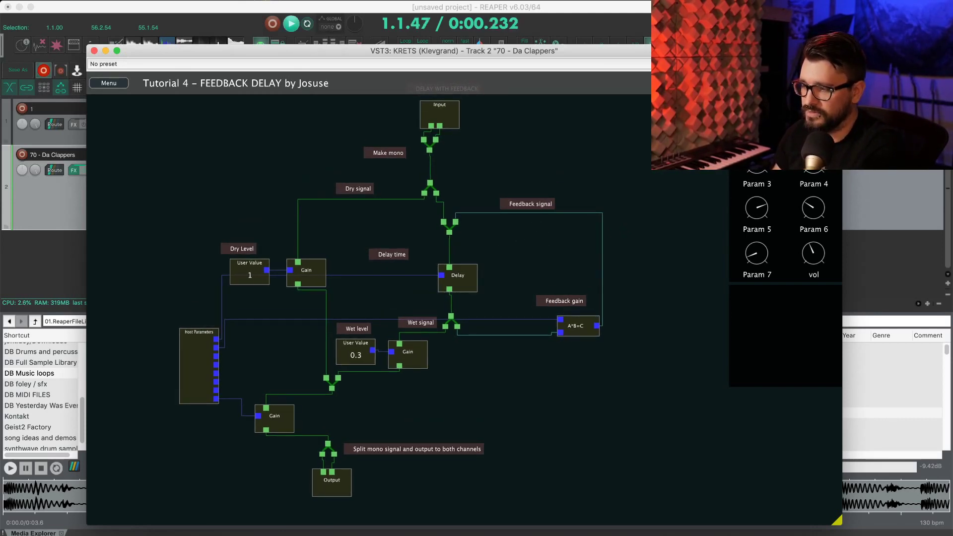
key(space)
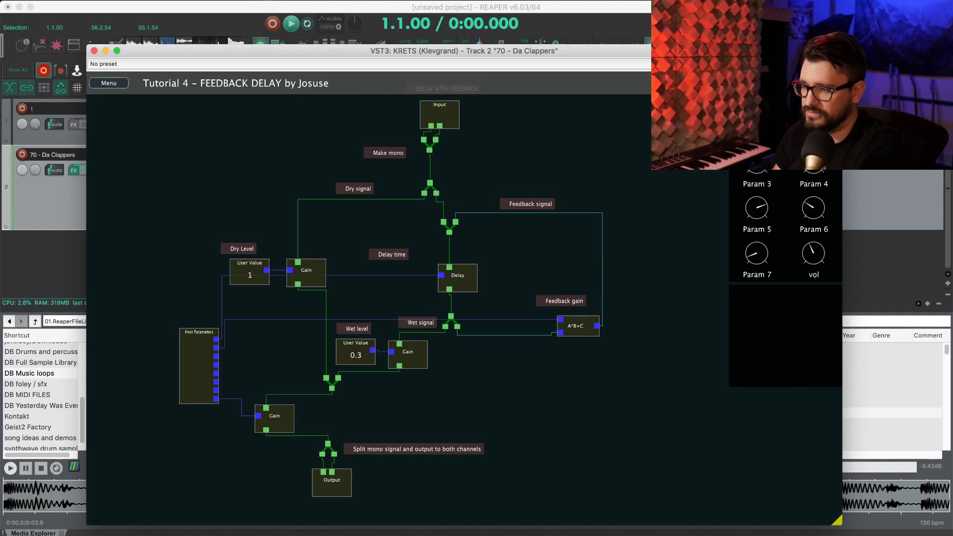
Raise the vol host parameter to well above its midpoint
drag(821, 259, 821, 252)
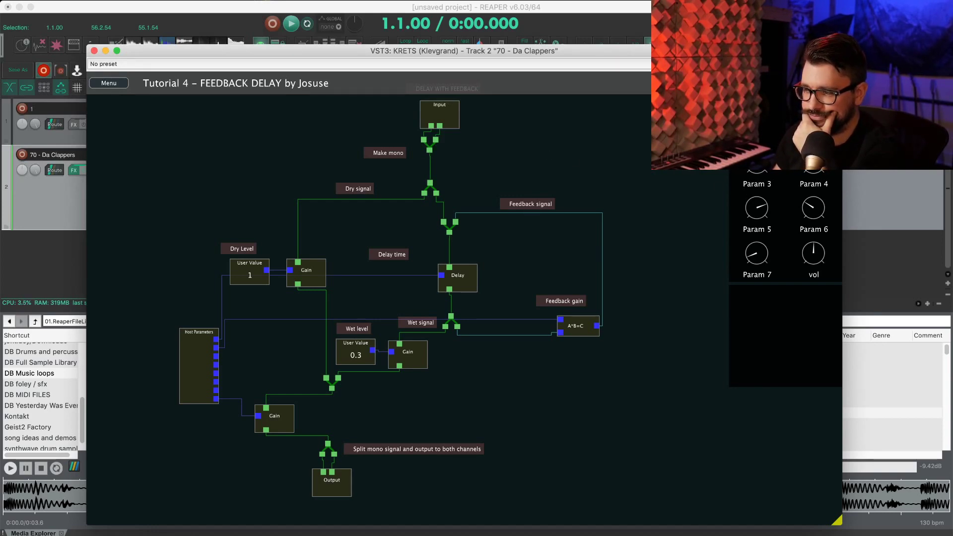
drag(818, 261, 820, 234)
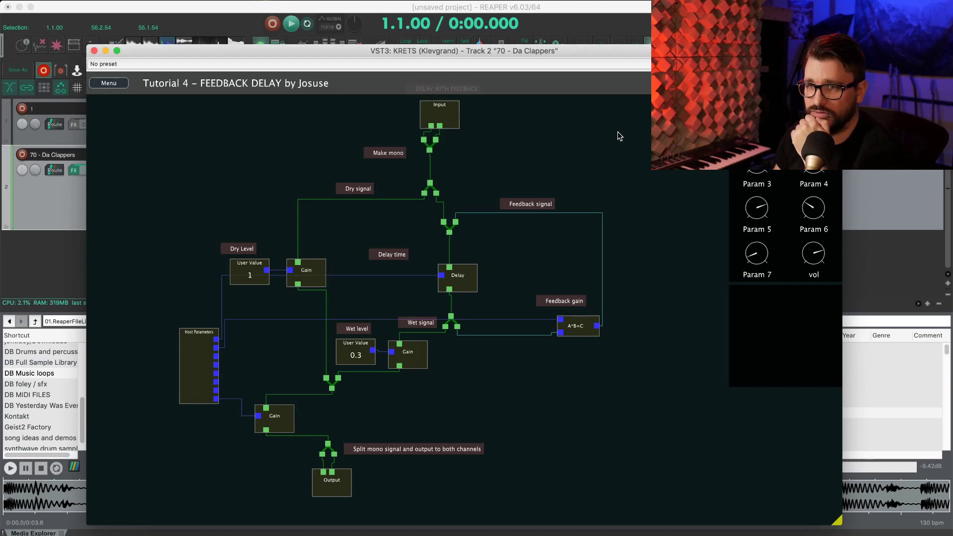
drag(579, 156, 595, 146)
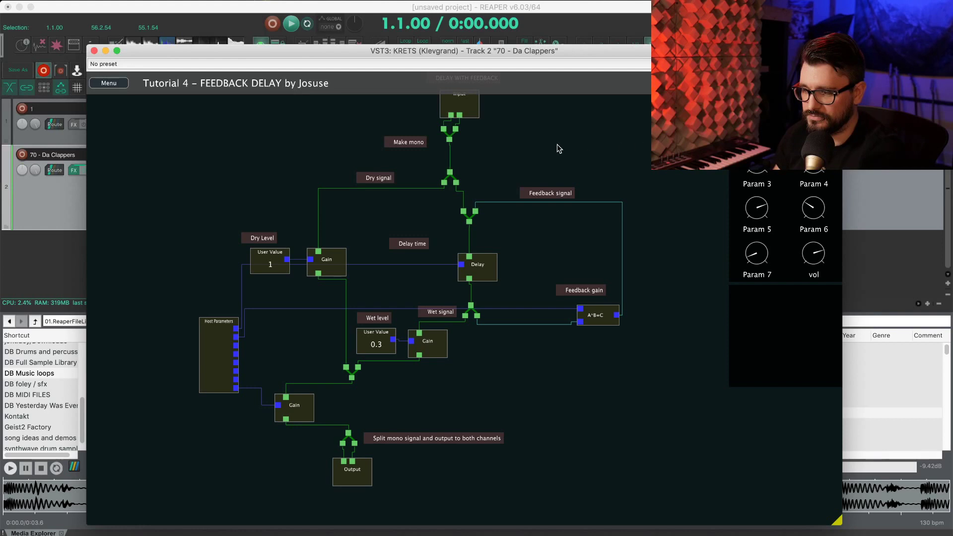
Load the Basic High Pass Filter patch from the public patches and close the patch browser
click(108, 83)
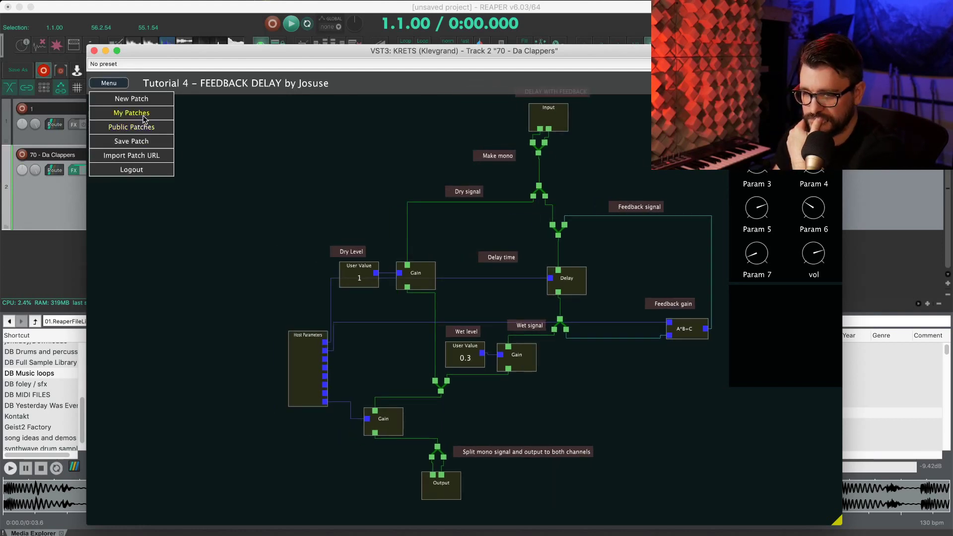
click(132, 128)
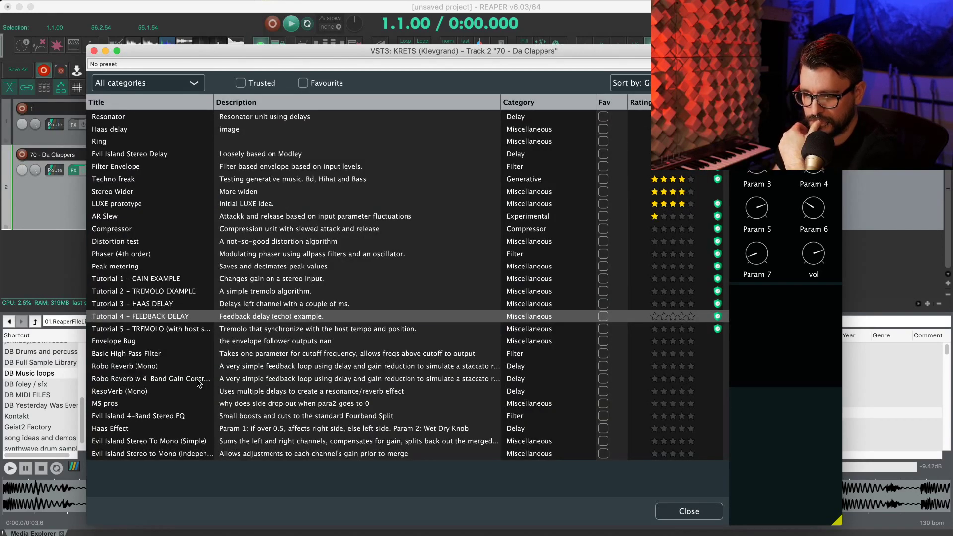
click(331, 355)
click(698, 512)
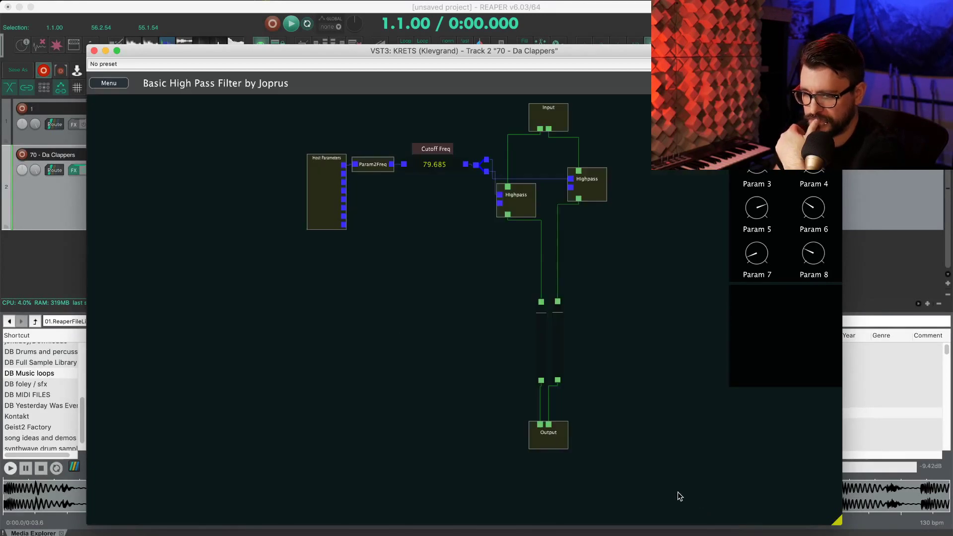
drag(426, 241, 316, 252)
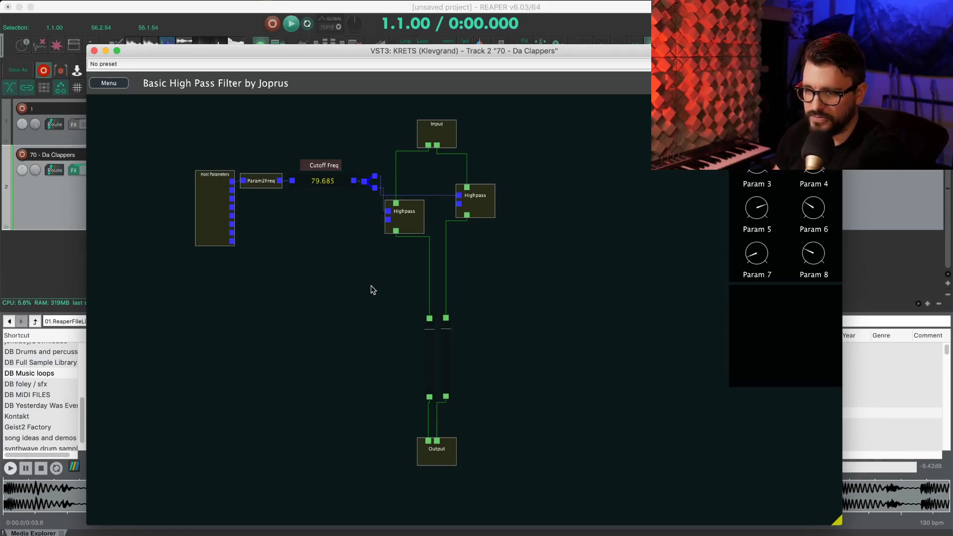
Play the track through the high-pass filter while spacing the Host Parameters and Param2Freq blocks apart, ending with playback stopped
key(space)
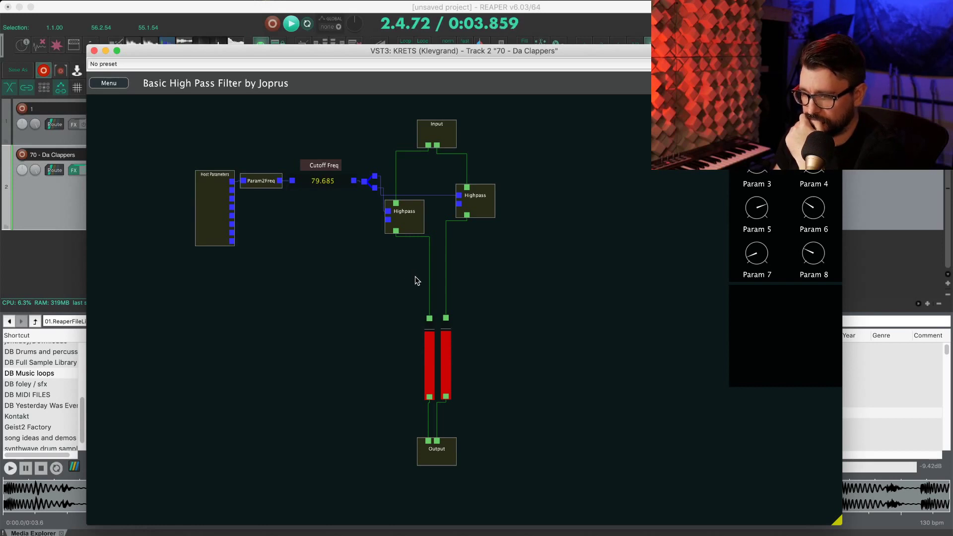
mouse_move(443, 345)
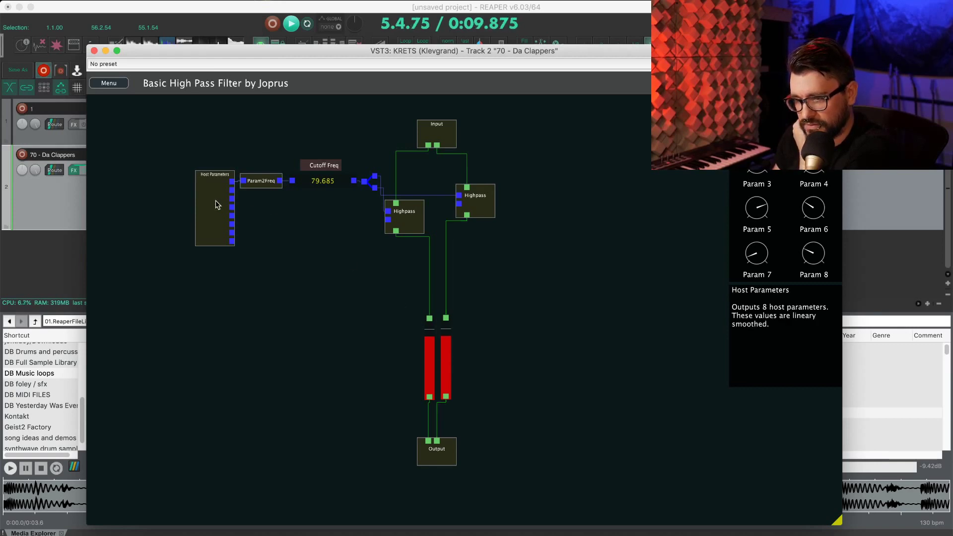
drag(219, 200, 202, 211)
click(266, 187)
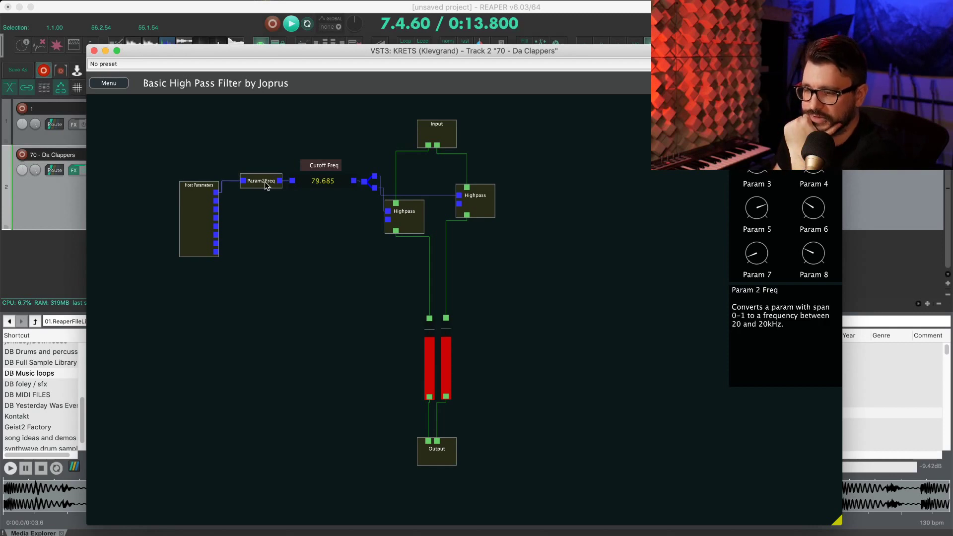
drag(265, 186, 265, 189)
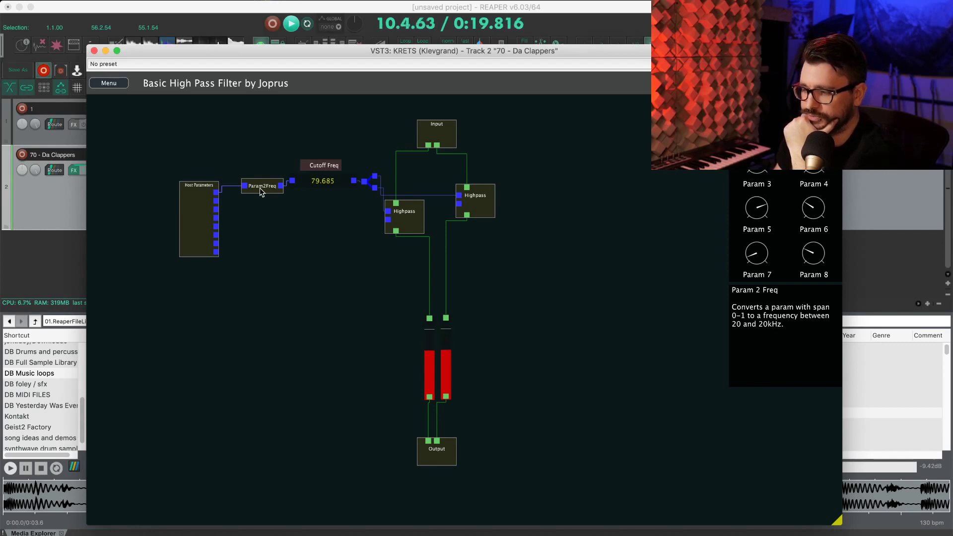
drag(260, 188, 253, 172)
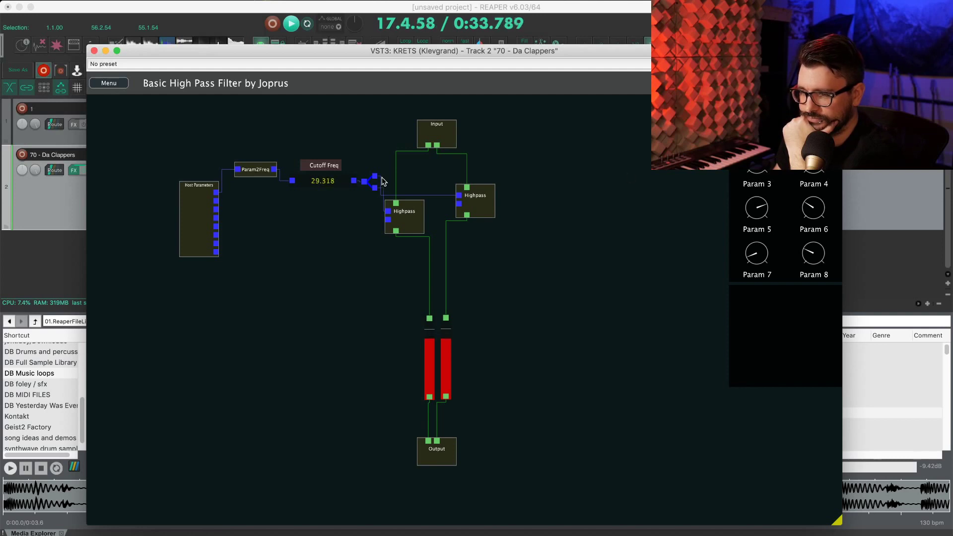
key(space)
Add a Range block below the Cutoff Freq value meter and move Param2Freq higher to make room
right_click(269, 279)
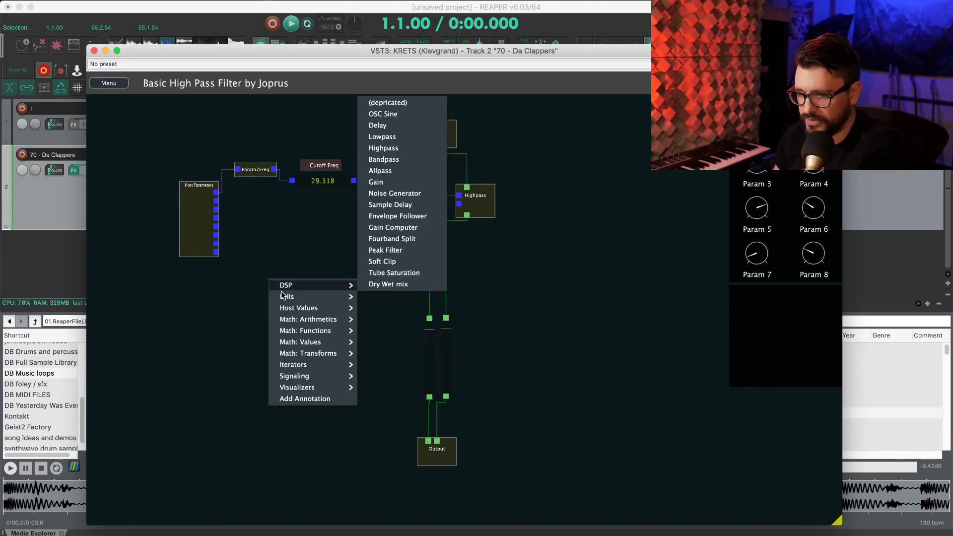
mouse_move(310, 308)
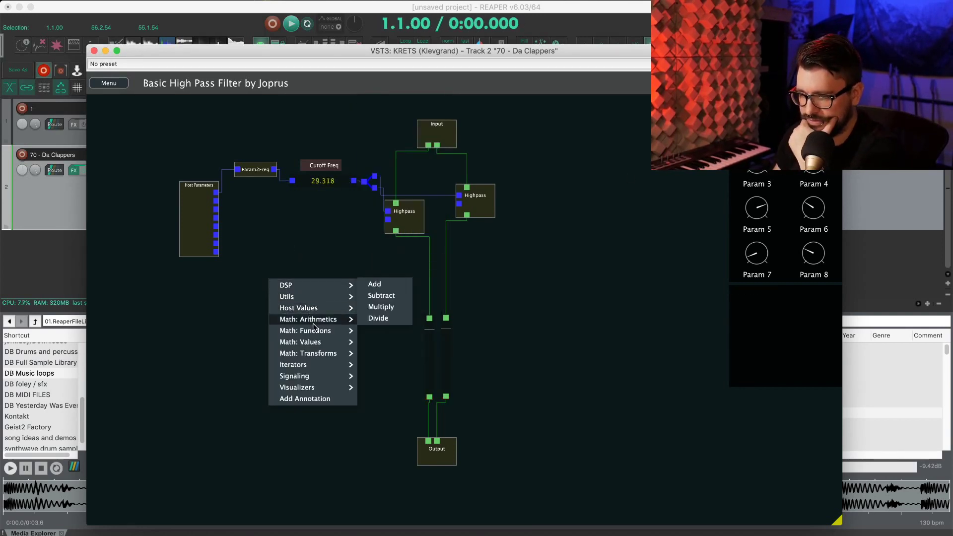
mouse_move(315, 341)
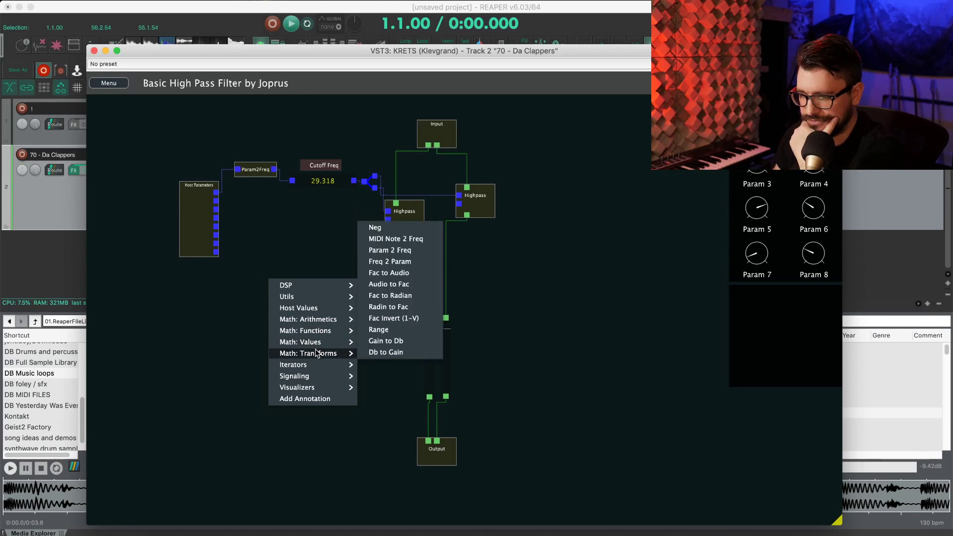
click(389, 330)
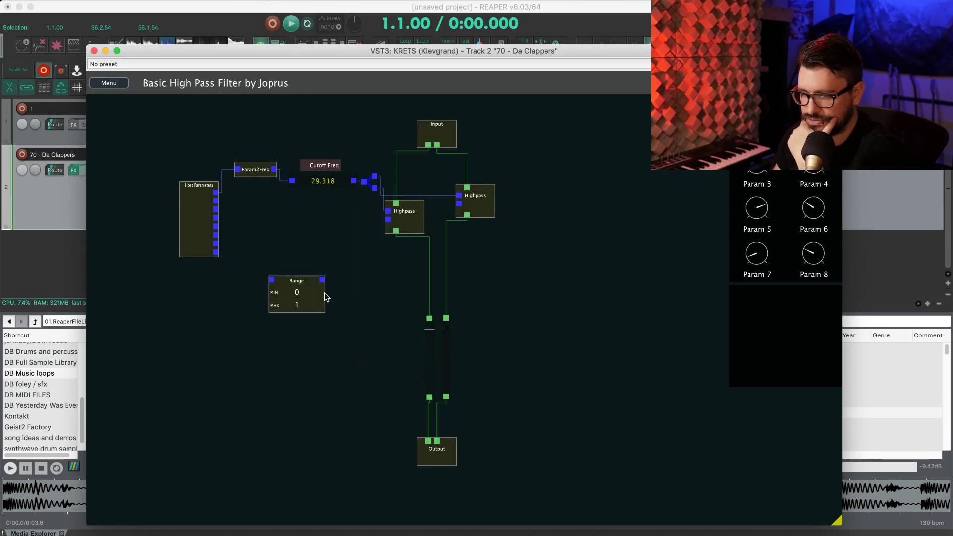
drag(300, 283, 318, 215)
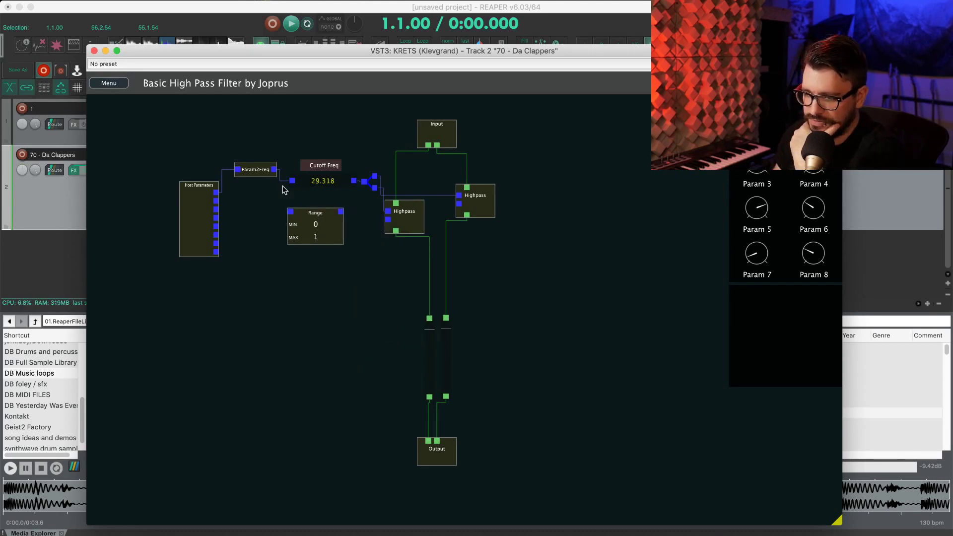
mouse_move(261, 177)
drag(261, 174, 248, 153)
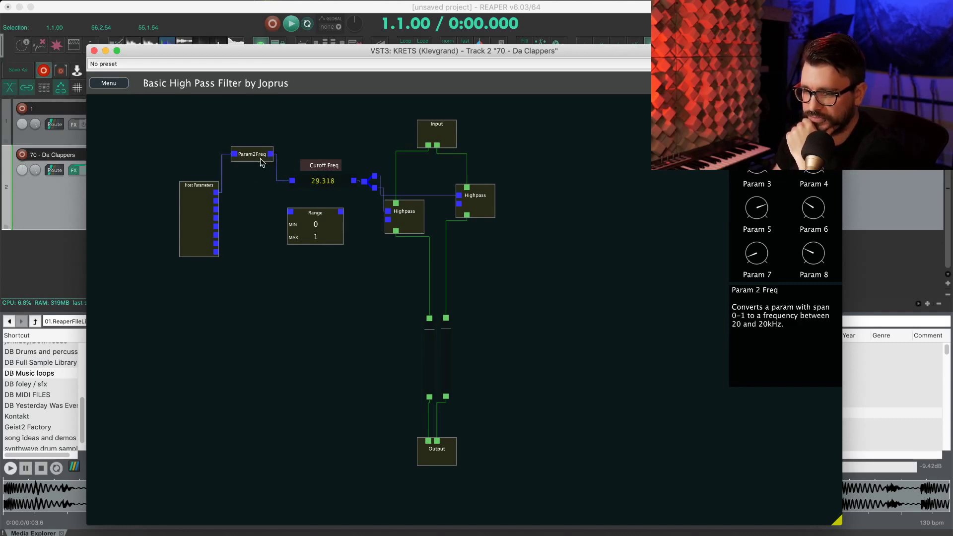
Set the Range block's minimum to 100 and its maximum to 500
double_click(314, 224)
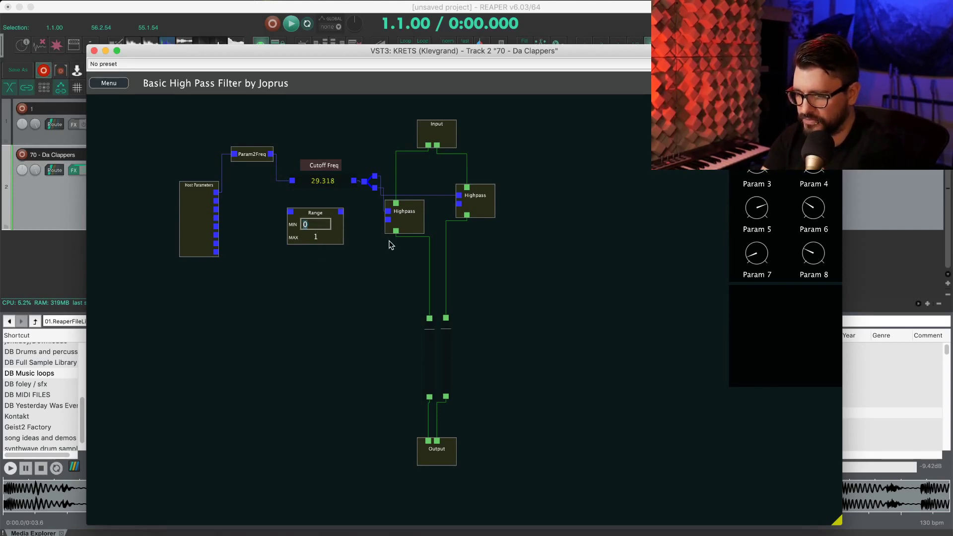
text(100)
key(Tab)
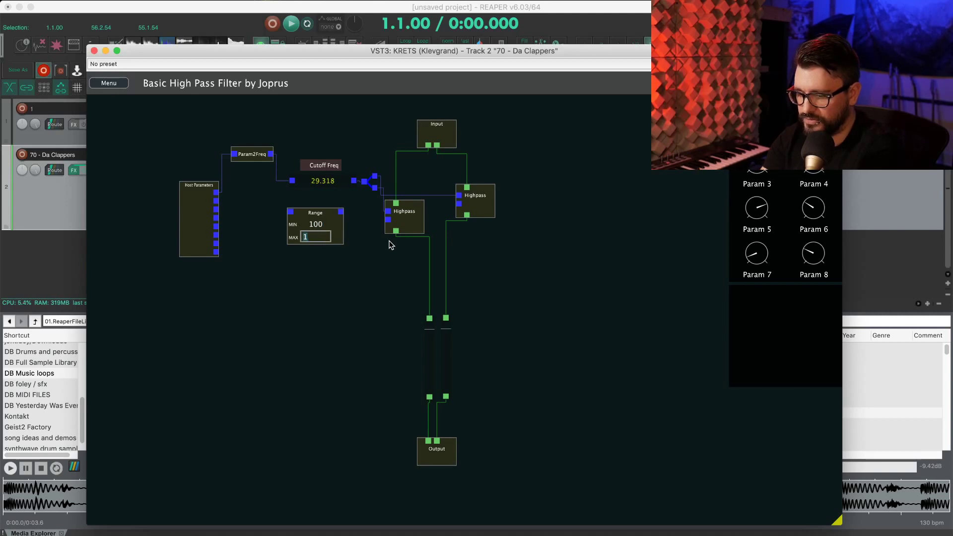
key(Return)
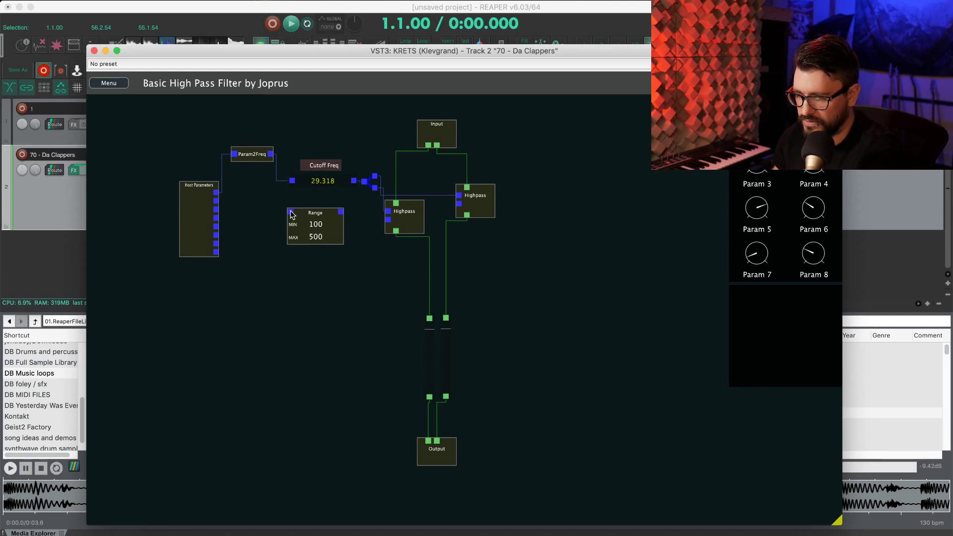
Route Param2Freq's output through the Range block into the Cutoff Freq meter, and position Range below the meter
click(292, 181)
drag(292, 215, 270, 155)
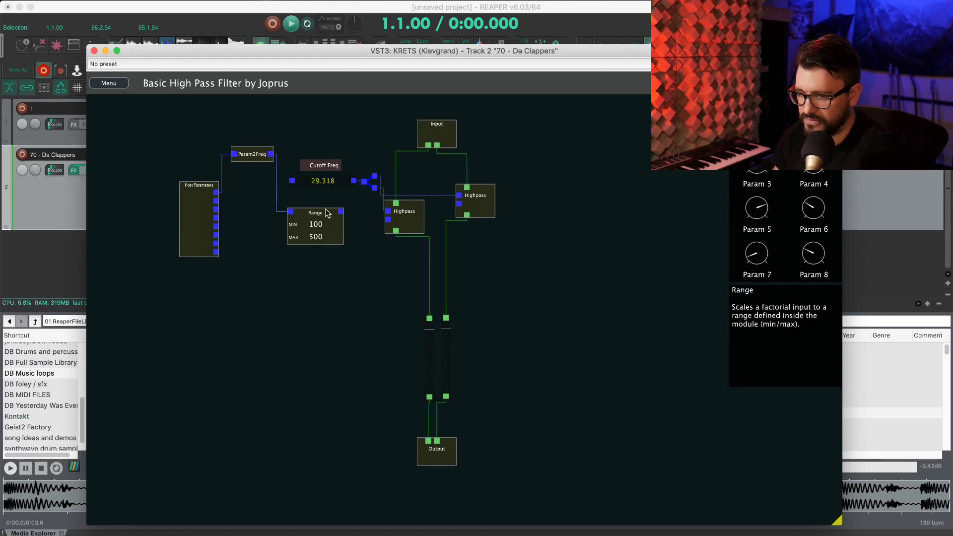
drag(323, 213, 279, 214)
drag(292, 181, 297, 213)
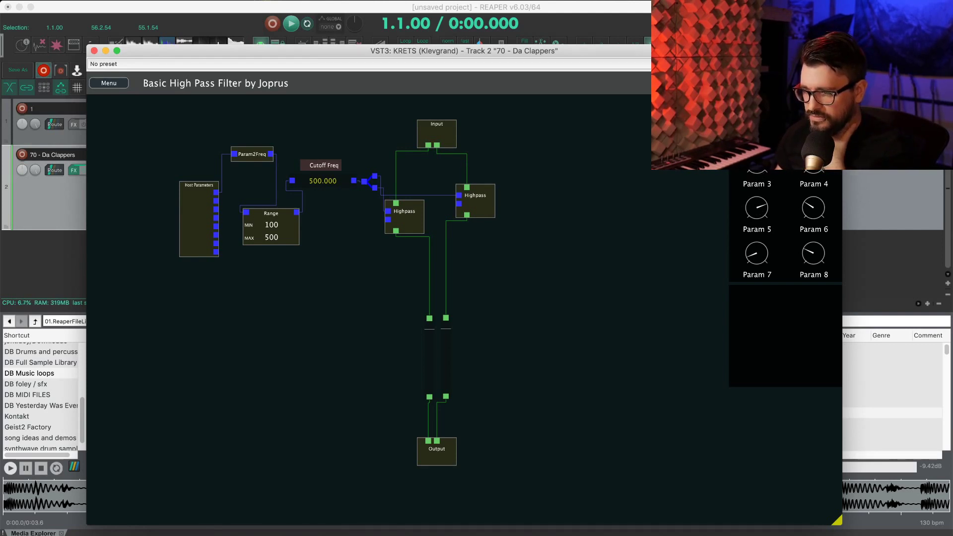
drag(276, 215, 288, 220)
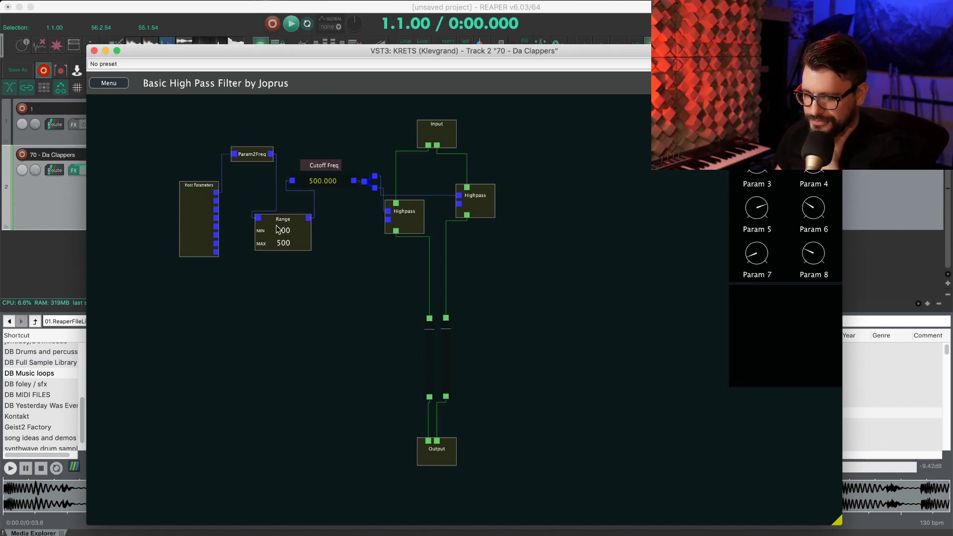
mouse_move(272, 222)
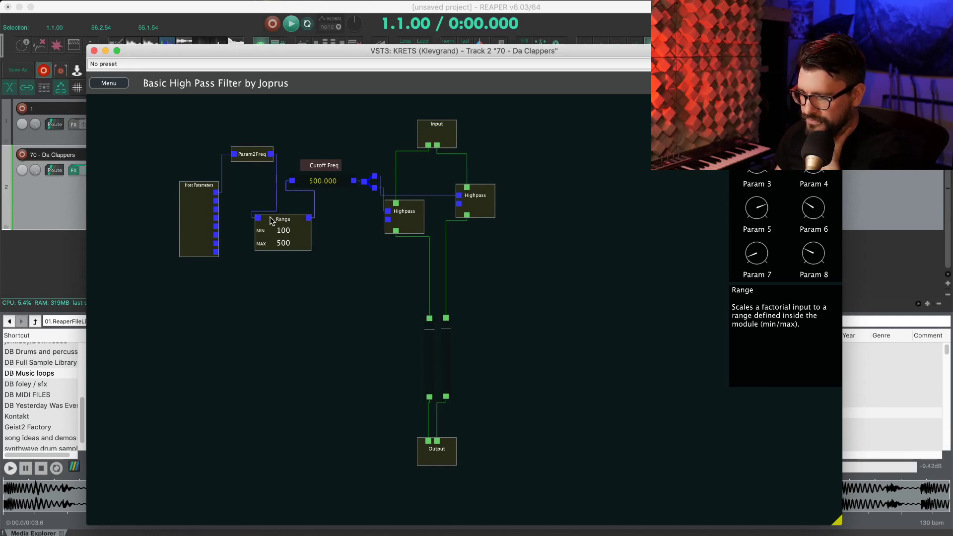
drag(272, 221, 295, 229)
Move Param2Freq further up and play the track briefly to test the filter with the Range block inserted
mouse_move(304, 181)
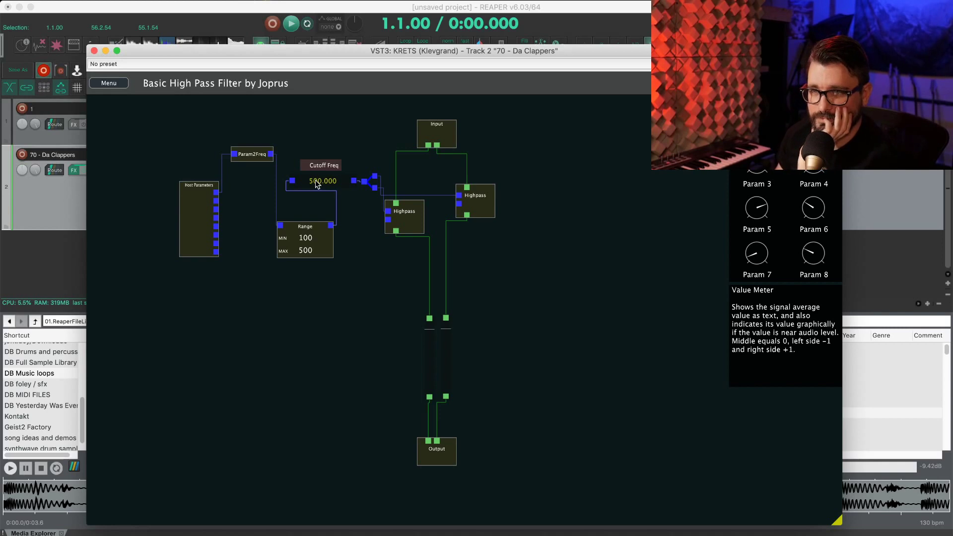
drag(248, 154, 240, 131)
mouse_move(263, 135)
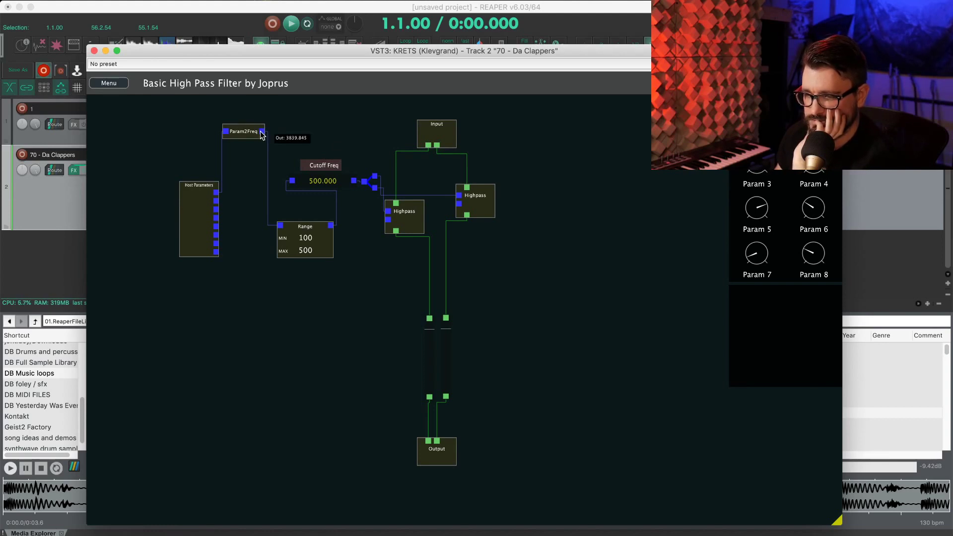
key(space)
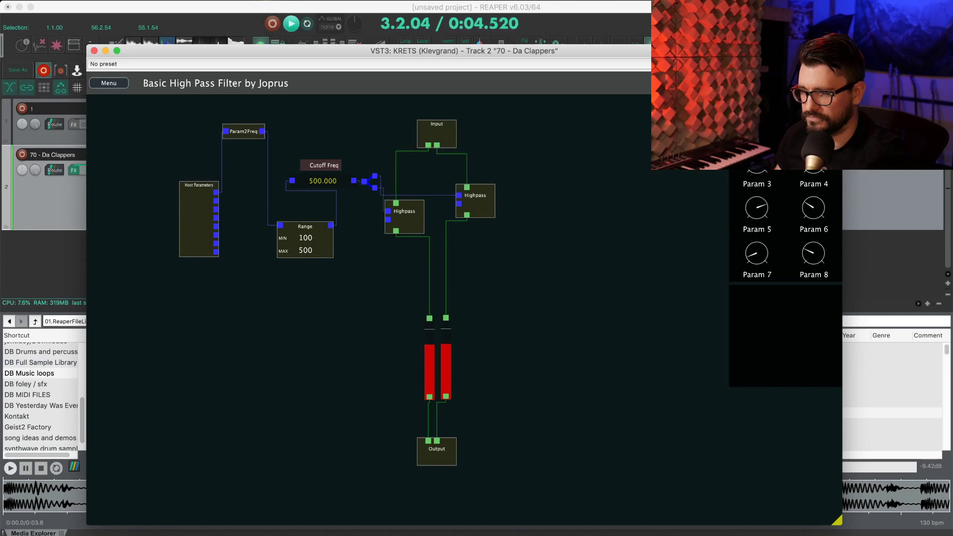
key(space)
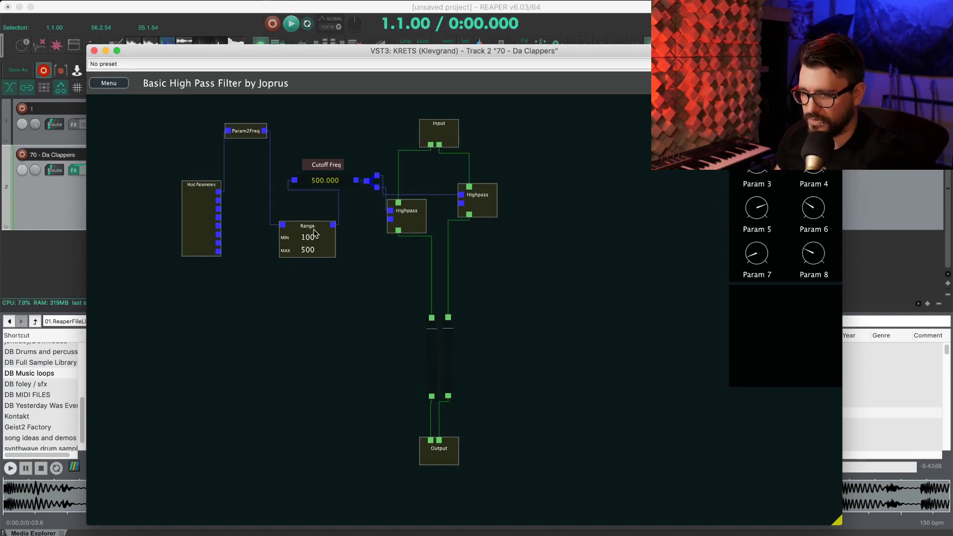
Remove the Range block and connect Param2Freq's output directly to the Cutoff Freq meter
drag(314, 233, 296, 233)
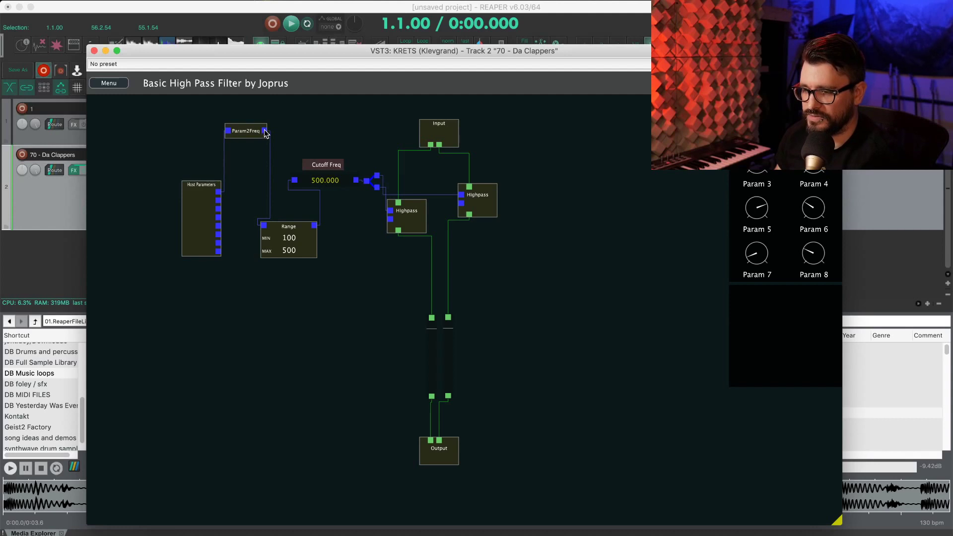
right_click(297, 232)
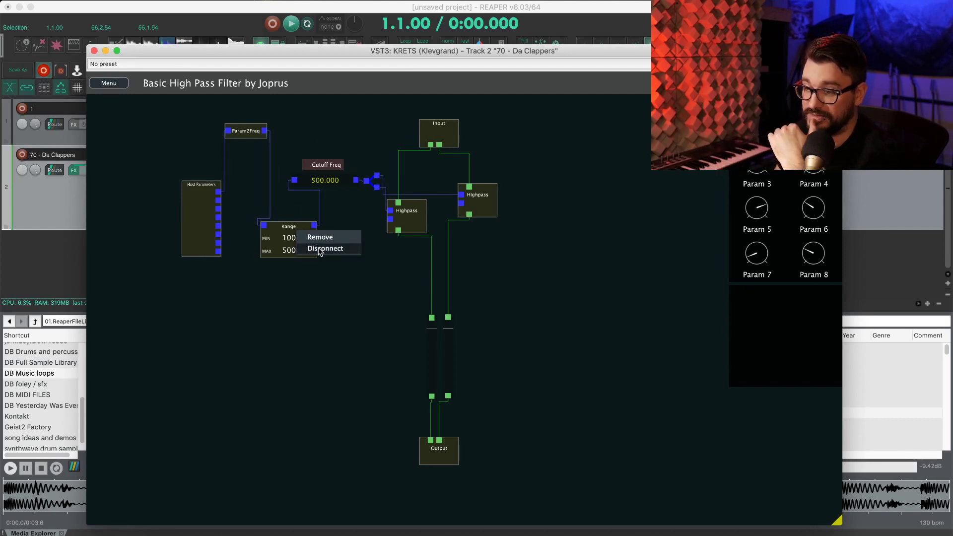
click(320, 237)
drag(295, 180, 265, 132)
Play the track briefly to hear the high-pass filter without the Range block
key(space)
key(space)
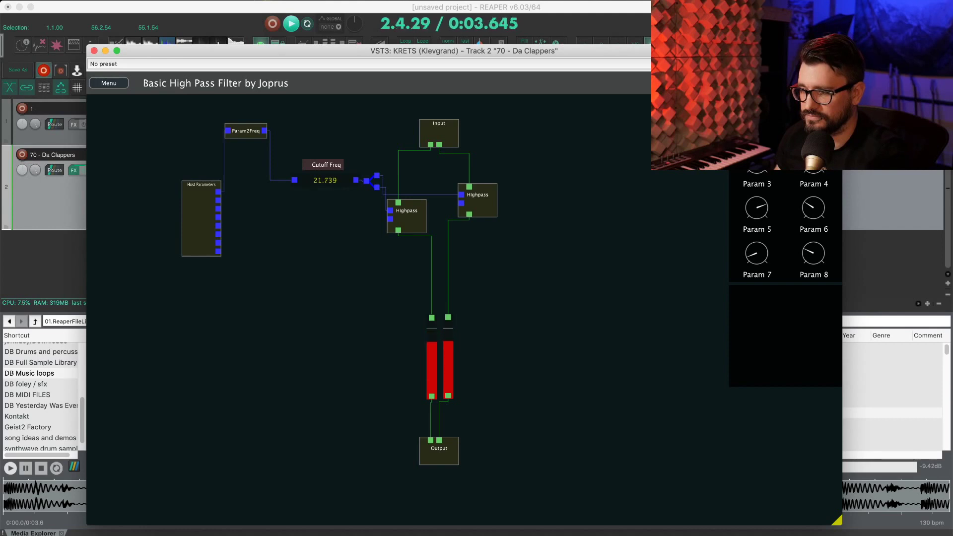
key(space)
Add a Max and a Min function block in the empty area below the Cutoff Freq meter, with Min above Max
right_click(283, 314)
mouse_move(337, 359)
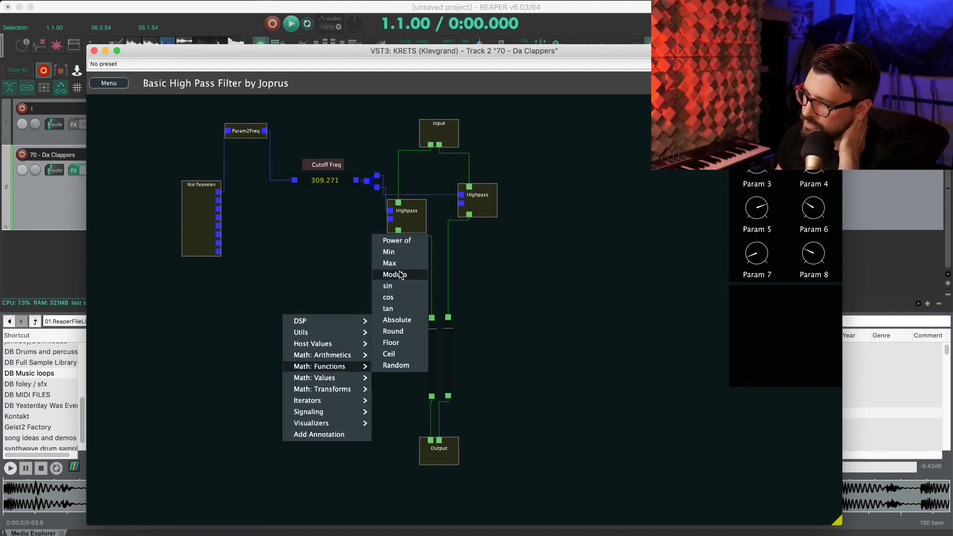
click(389, 263)
right_click(308, 288)
mouse_move(368, 308)
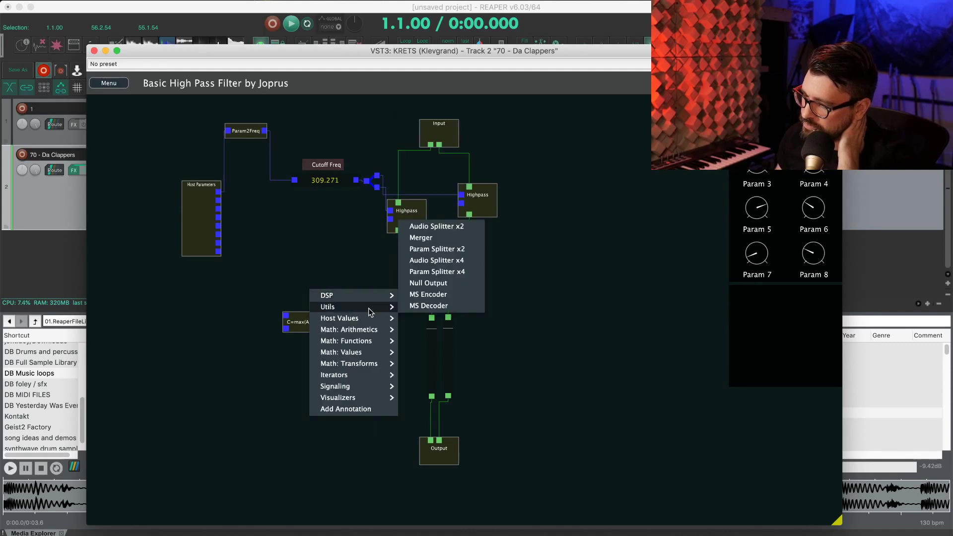
mouse_move(365, 330)
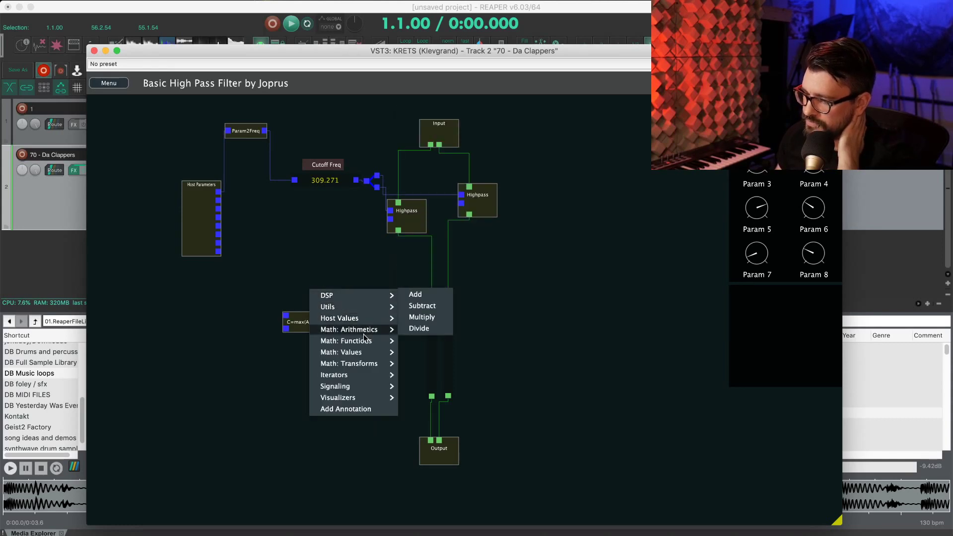
click(407, 231)
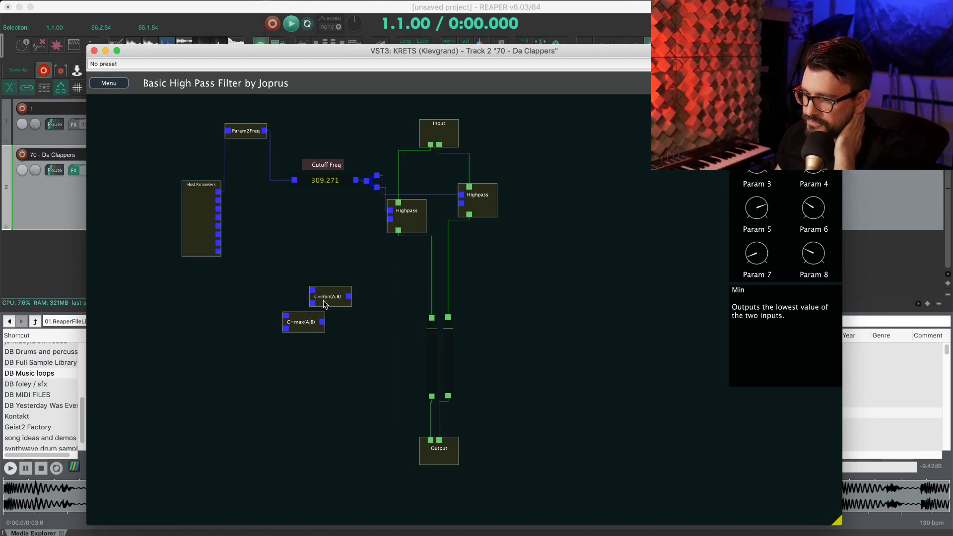
drag(324, 304, 288, 275)
right_click(216, 295)
click(205, 297)
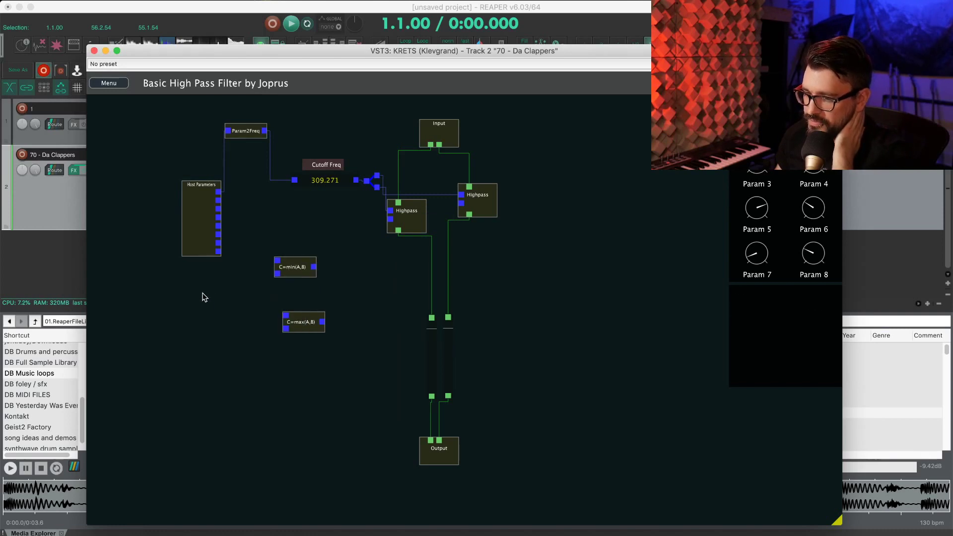
Load the ResoVerb (Mono) patch from the online patch list and close the list
click(110, 83)
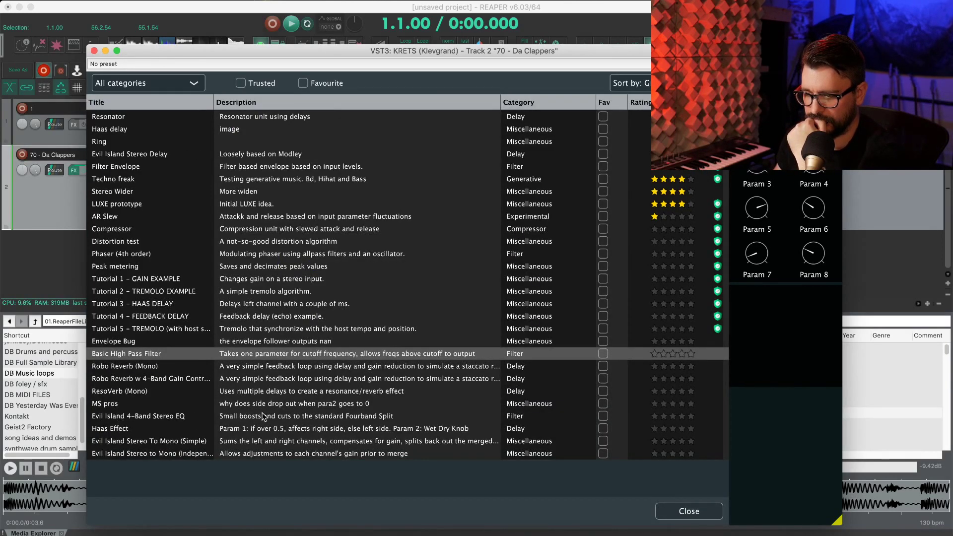
click(270, 393)
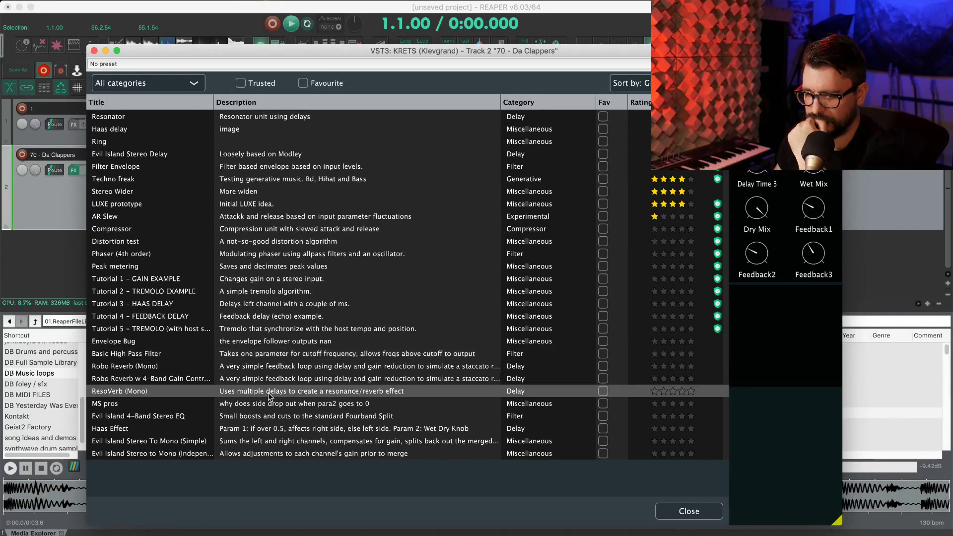
click(688, 512)
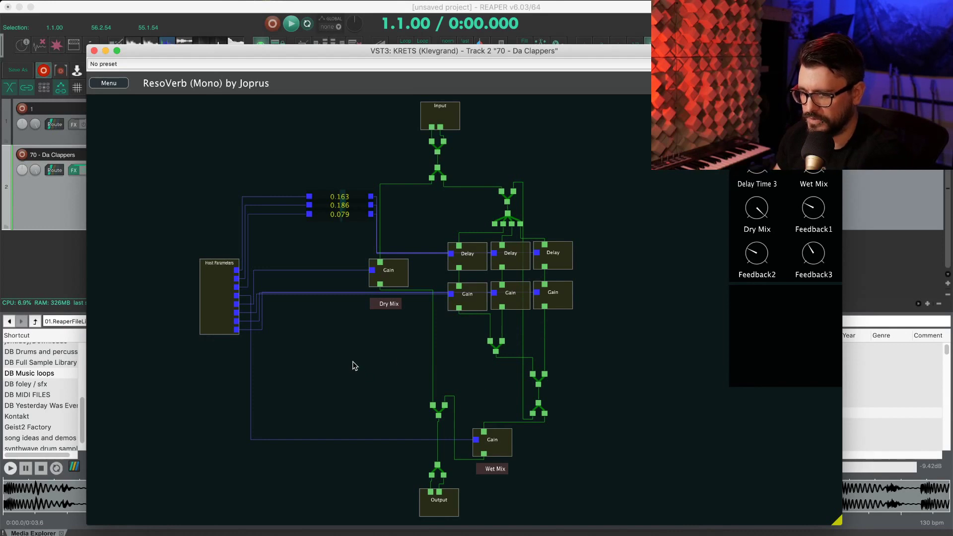
Start playback and set Delay Time 1 to 0, Delay Time 2 to 0.399 and Delay Time 3 to 0
drag(355, 366, 312, 387)
key(space)
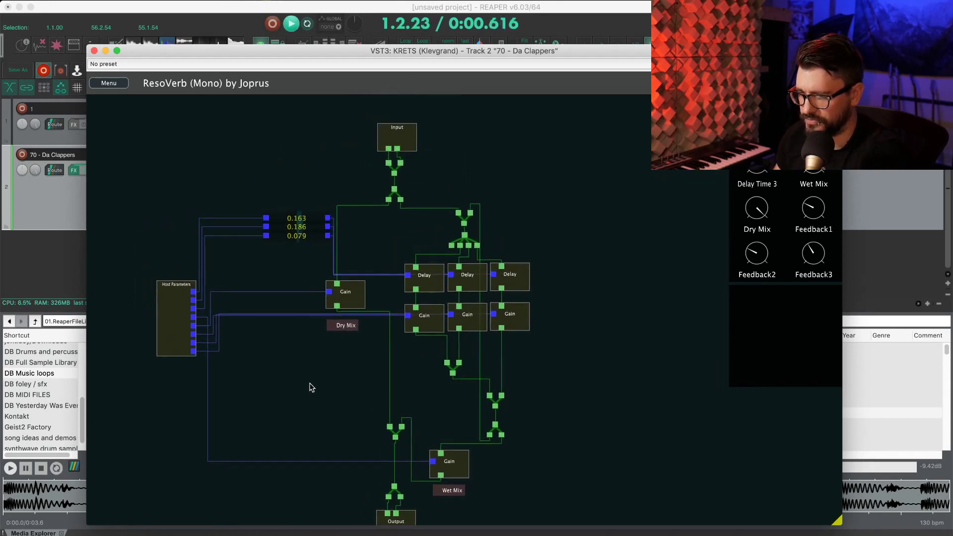
drag(757, 207, 762, 211)
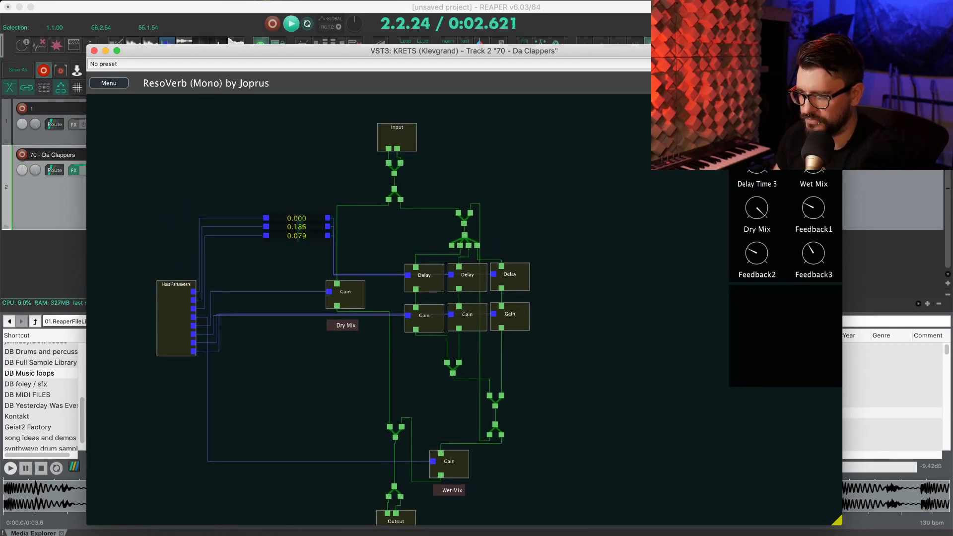
mouse_move(813, 118)
mouse_down()
mouse_move(813, 144)
mouse_move(814, 124)
mouse_up()
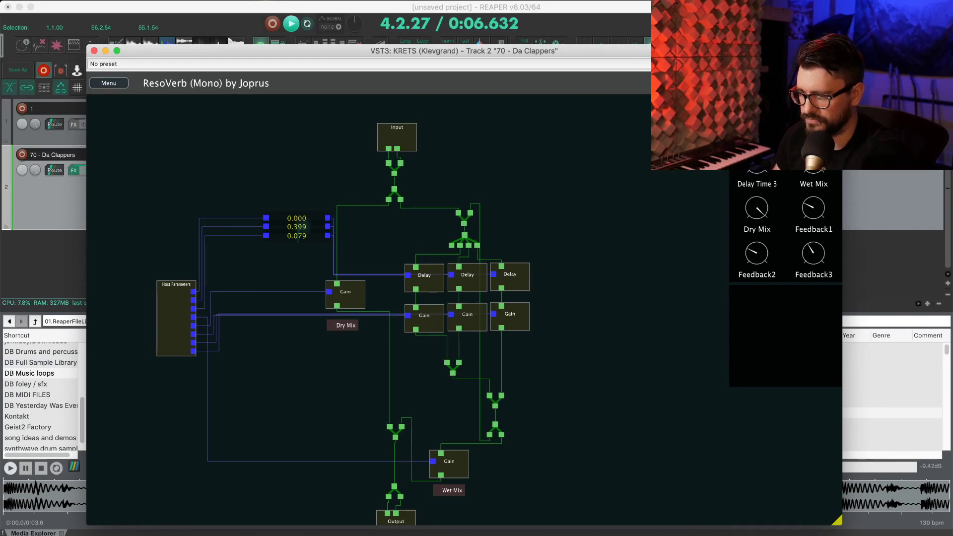
drag(758, 159, 765, 313)
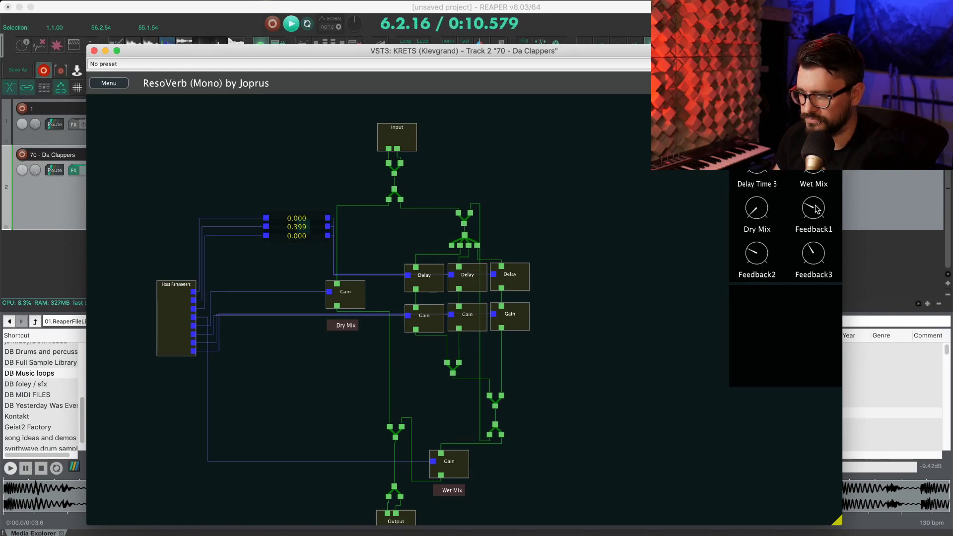
Turn Feedback2 fully down, set Delay Time 2 to 0 and Delay Time 3 to 0.765, and stop playback
drag(767, 268, 765, 292)
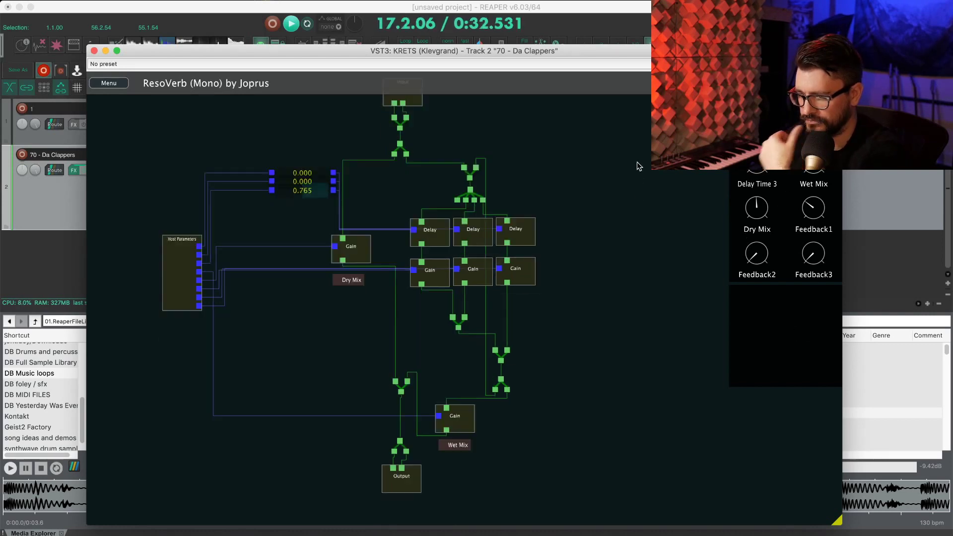
scroll(634, 164, down, 3)
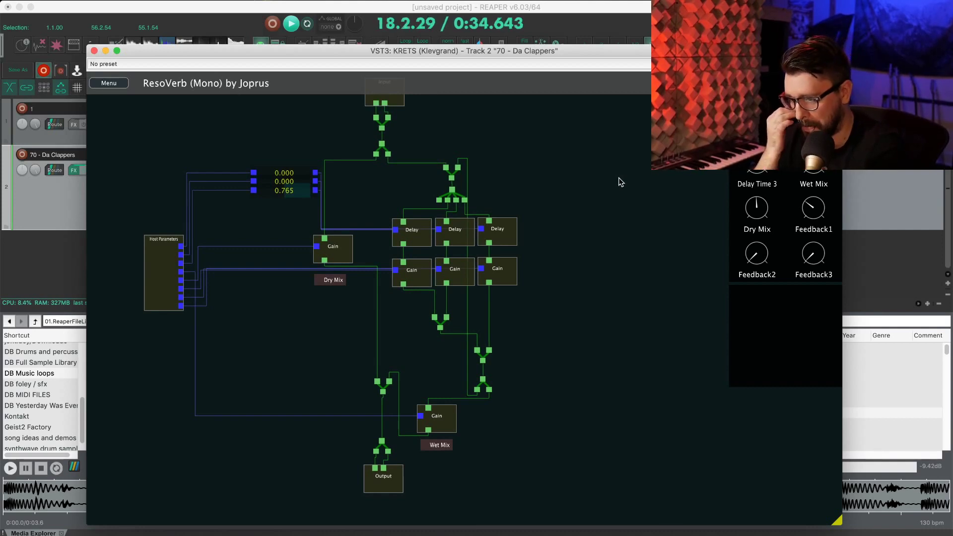
key(space)
Trace the ResoVerb signal path from Input through the splitters to the Dry Mix gain and the three delays, nudging the Dry Mix gain toward them
drag(590, 187, 595, 256)
scroll(594, 248, down, 2)
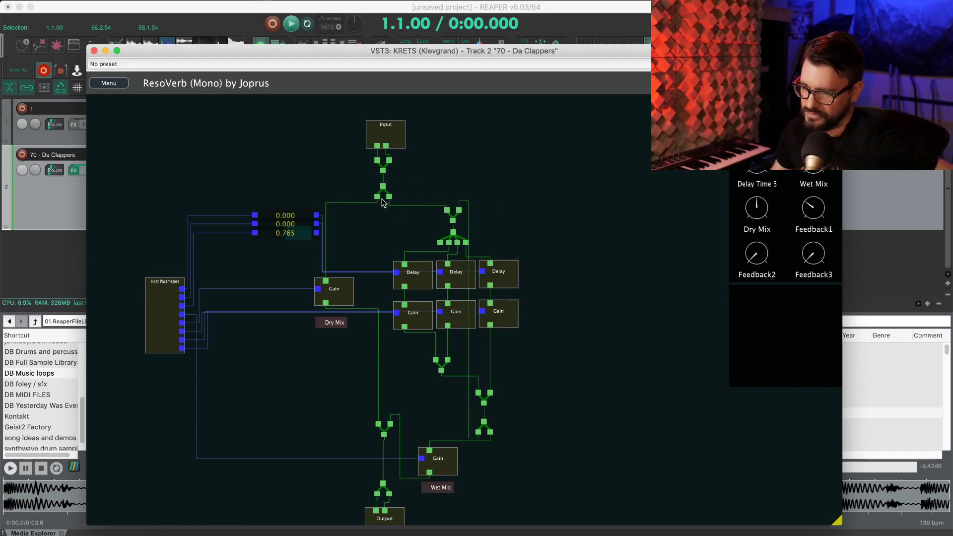
mouse_move(388, 171)
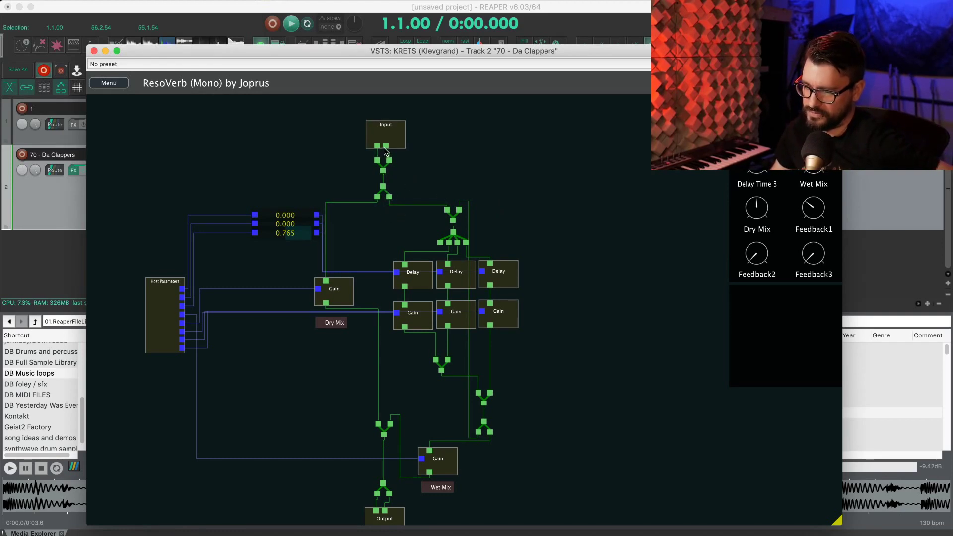
mouse_move(384, 199)
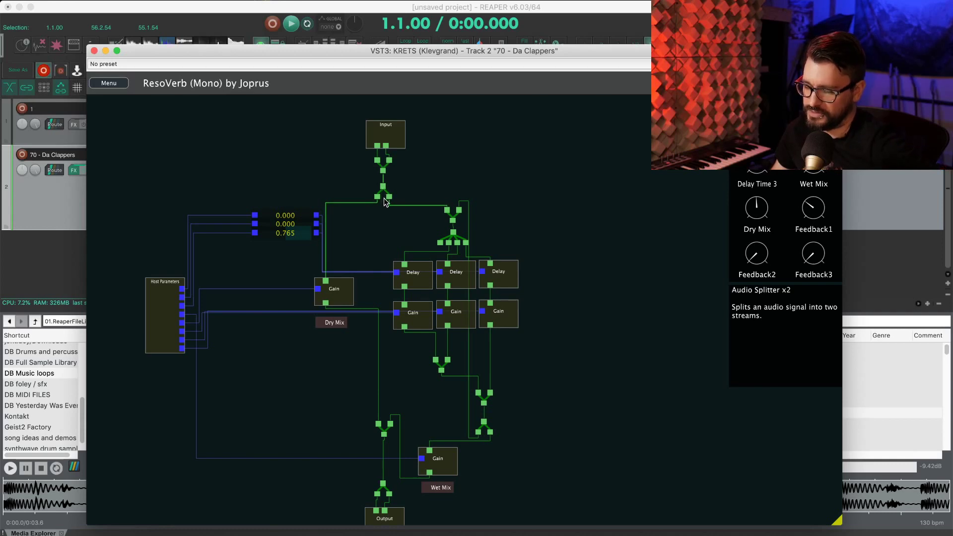
drag(368, 215, 364, 177)
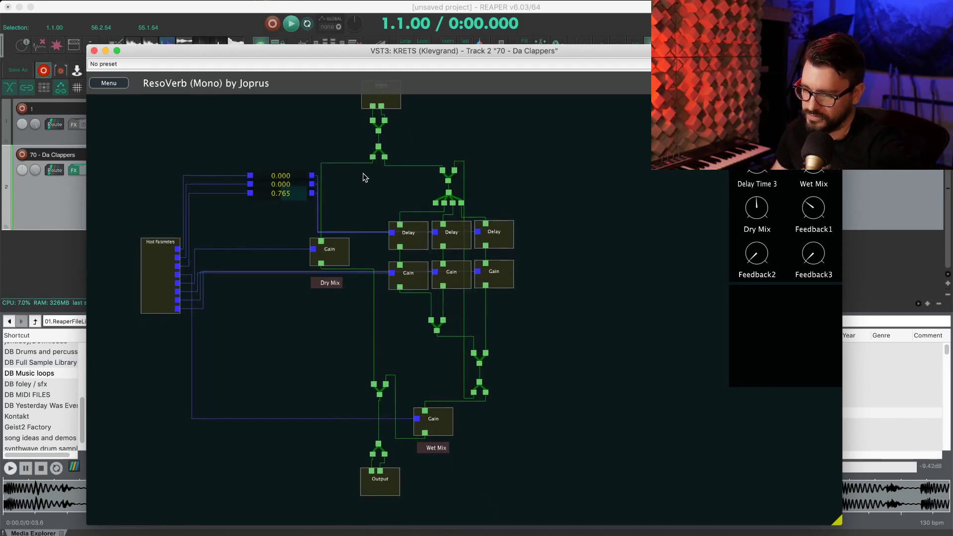
mouse_move(341, 264)
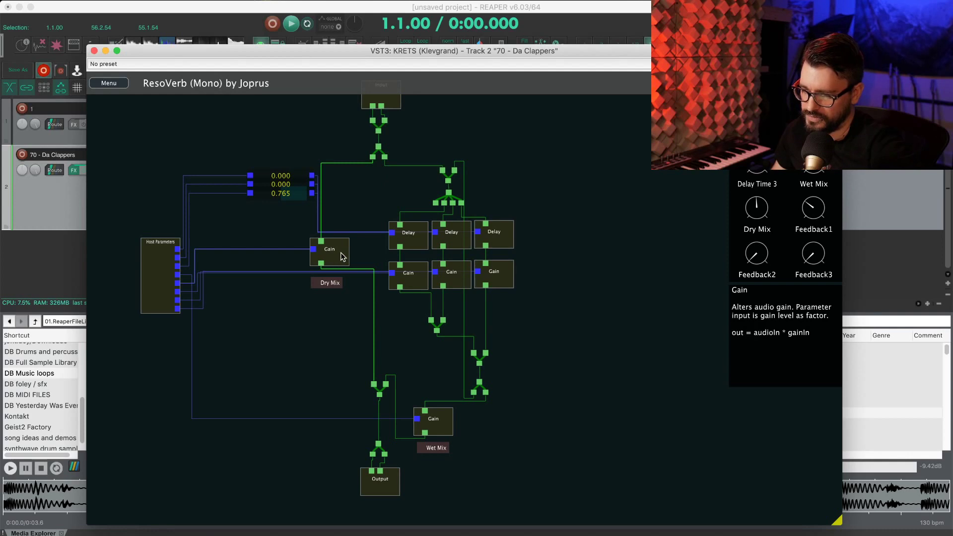
drag(344, 251, 358, 253)
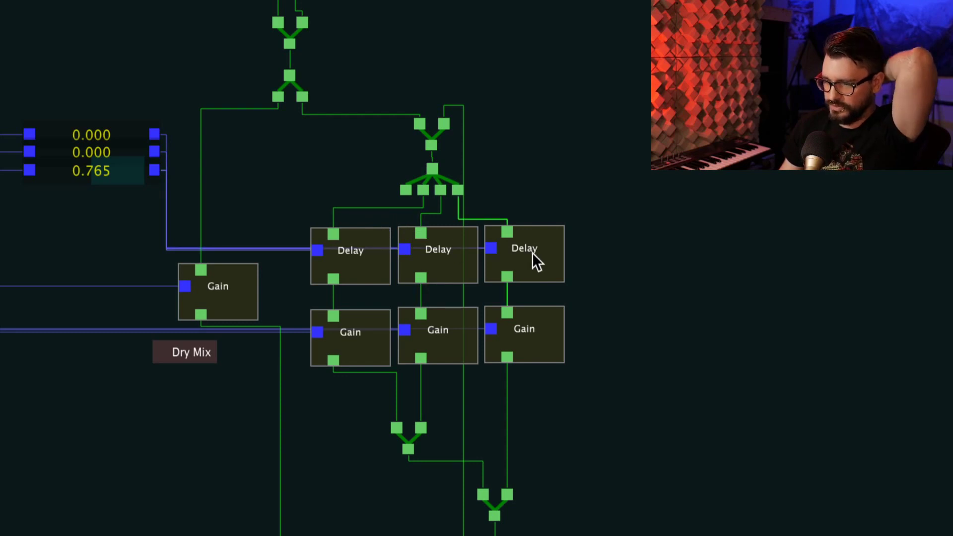
drag(636, 328, 614, 267)
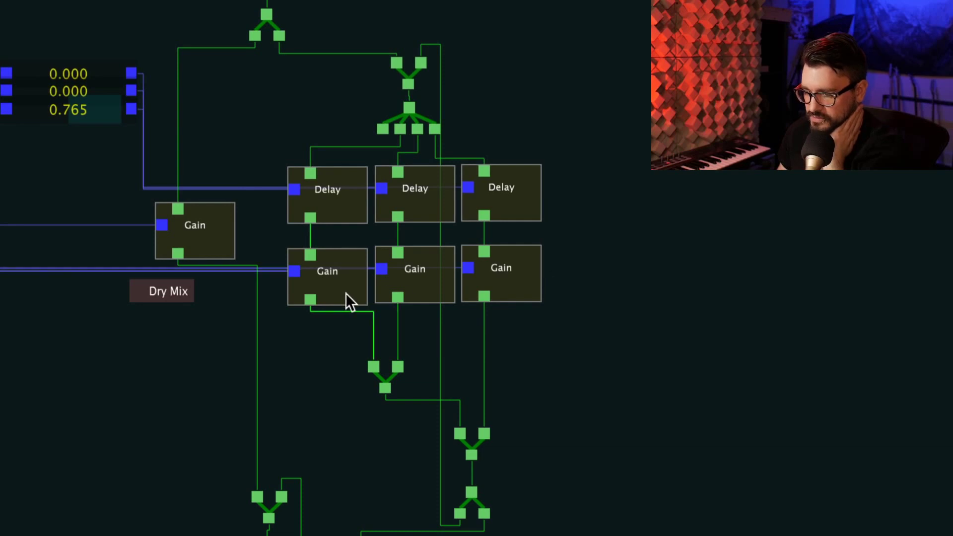
Move the third delay line's Gain block outward to expose its gain-level connection and place it back beneath the third Delay
drag(466, 271, 522, 300)
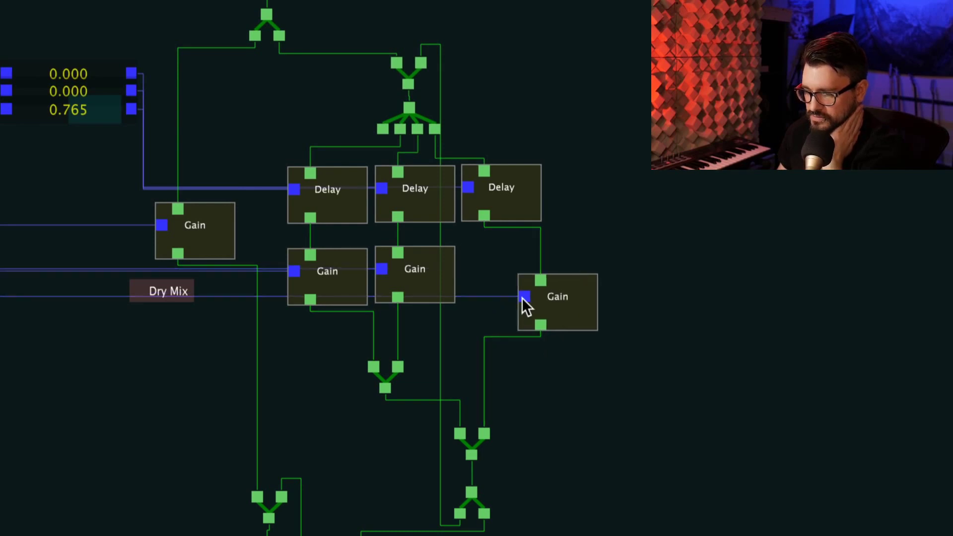
click(521, 300)
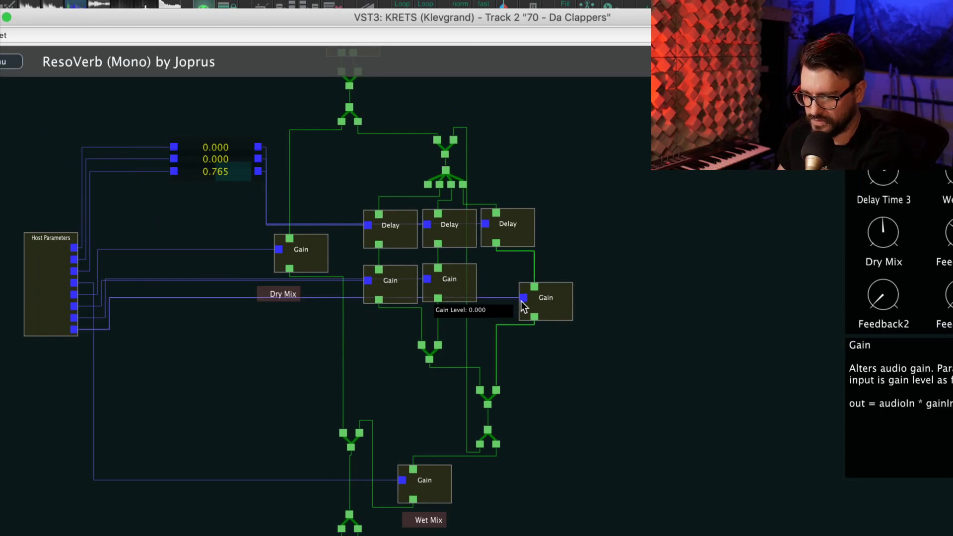
drag(546, 300, 520, 296)
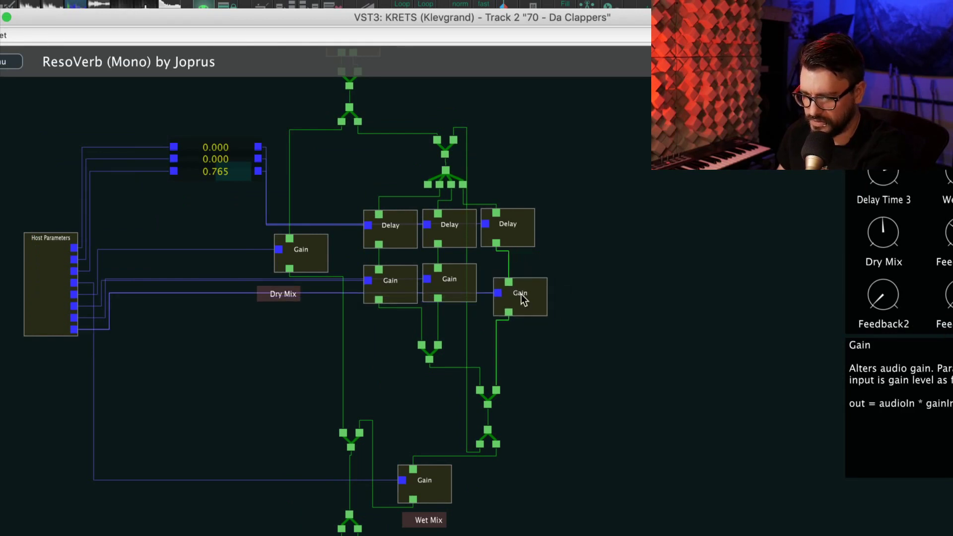
click(549, 268)
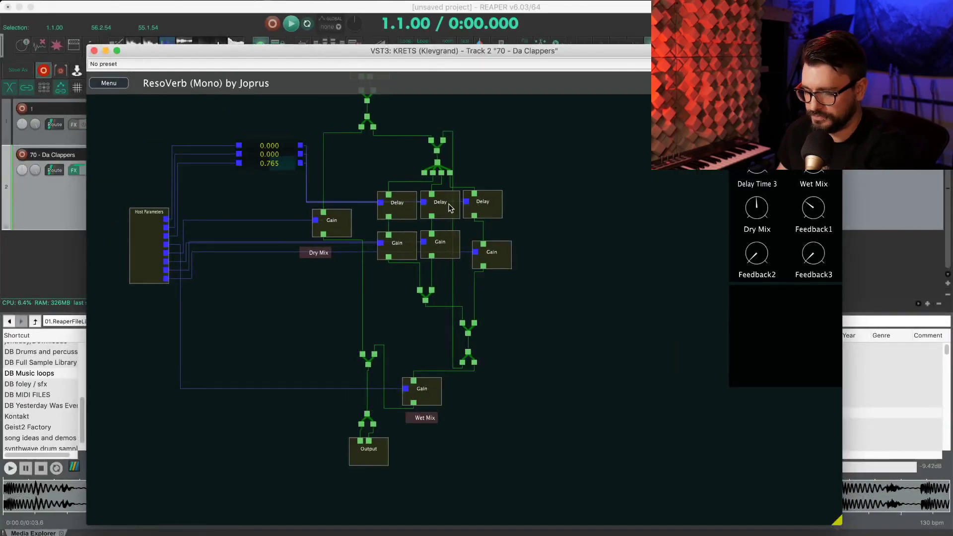
mouse_move(494, 257)
mouse_down()
mouse_move(487, 240)
mouse_move(495, 250)
mouse_up()
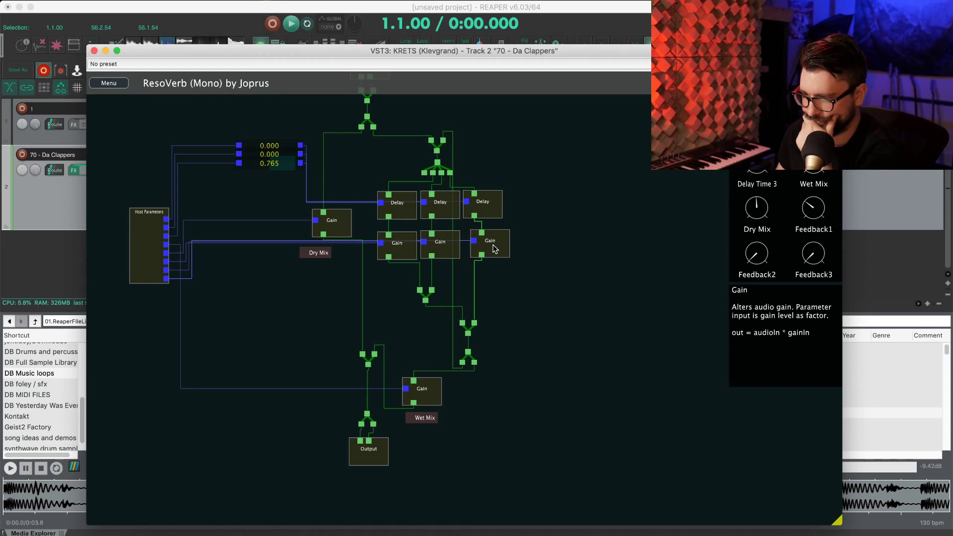
drag(494, 245, 492, 245)
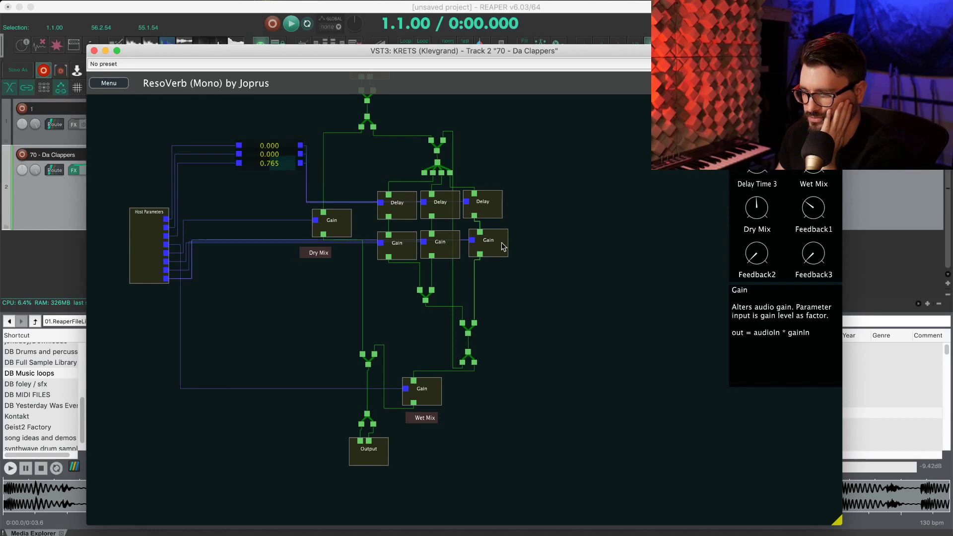
mouse_move(499, 247)
mouse_down()
mouse_move(517, 255)
mouse_move(496, 246)
mouse_up()
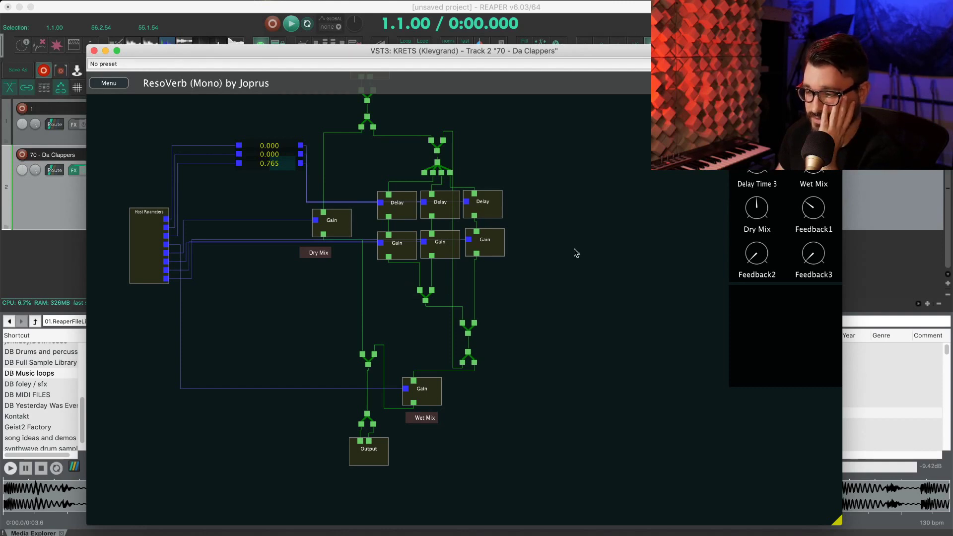
scroll(570, 299, up, 5)
drag(606, 279, 576, 271)
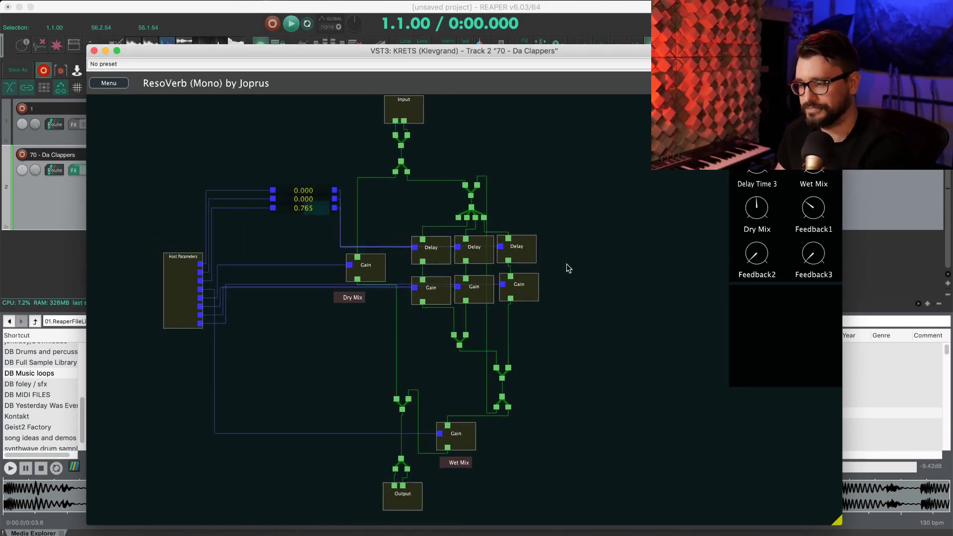
mouse_move(504, 278)
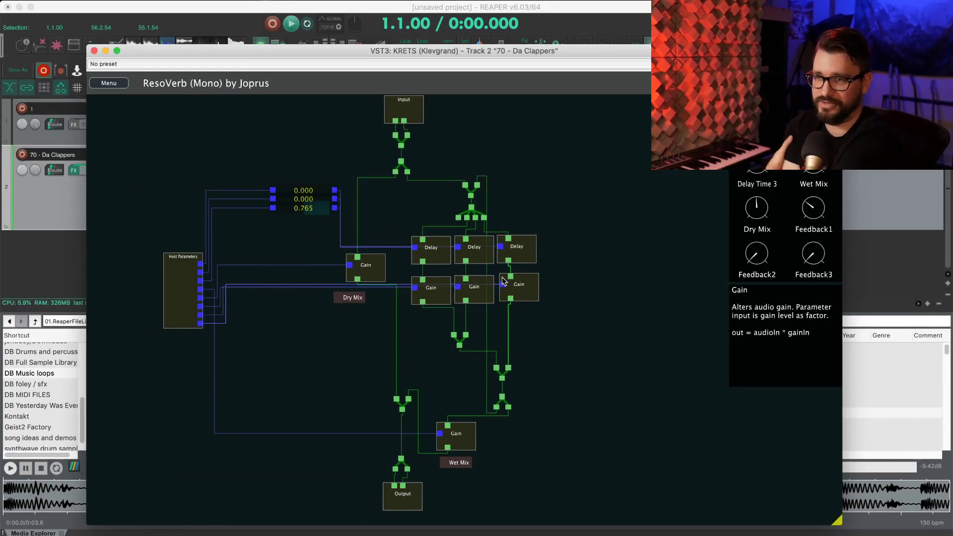
Insert the virtual instrument Reaktor 6 (Native Instruments) on a new track below 70 - Da Clappers
drag(425, 52, 592, 51)
click(120, 259)
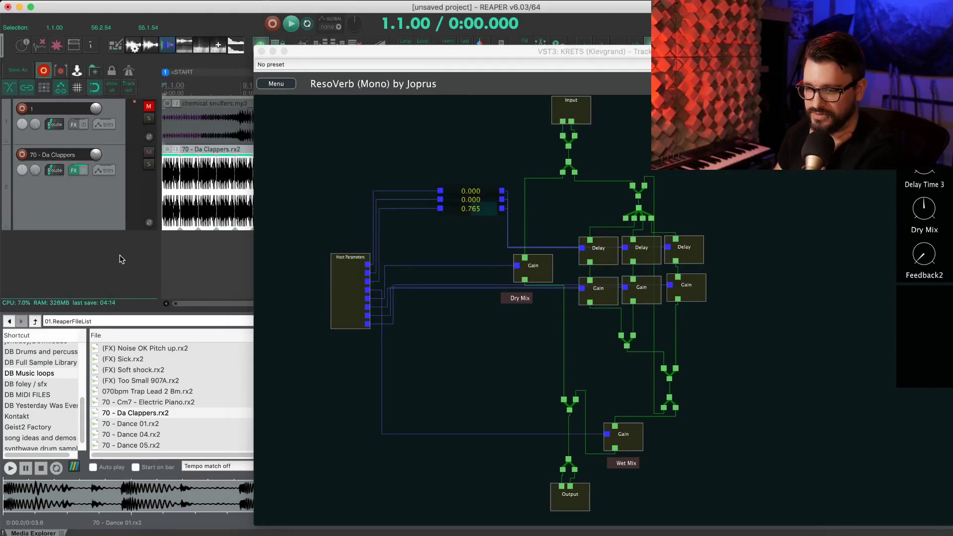
right_click(73, 264)
mouse_move(130, 305)
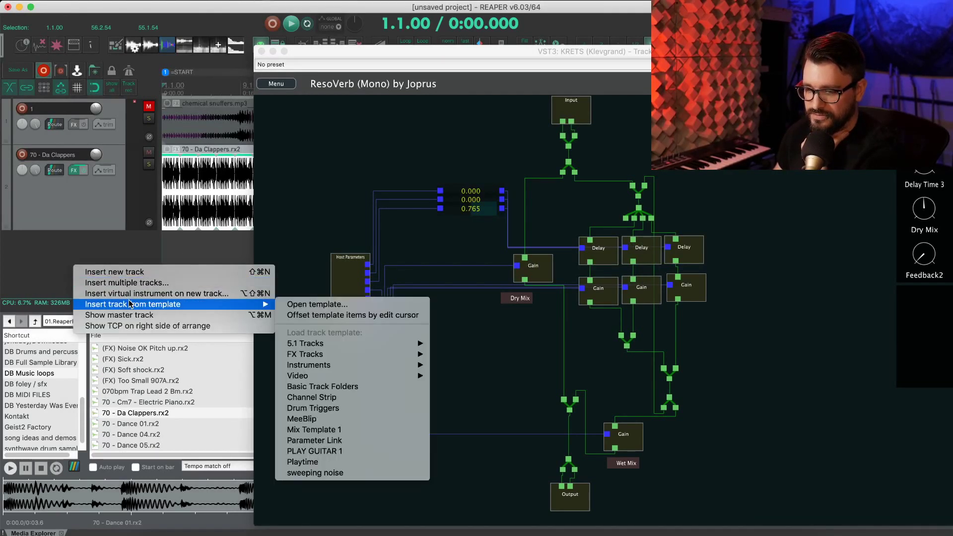
click(161, 294)
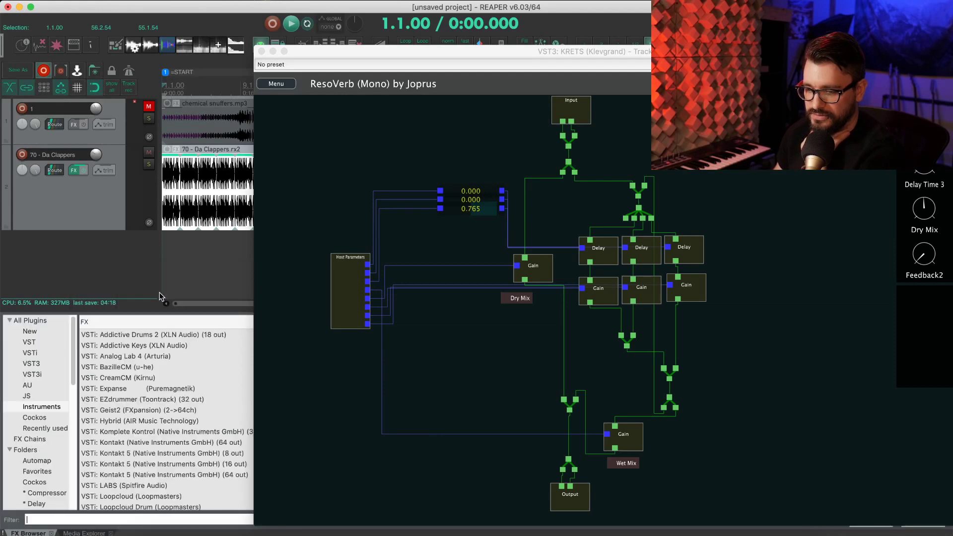
scroll(172, 407, down, 5)
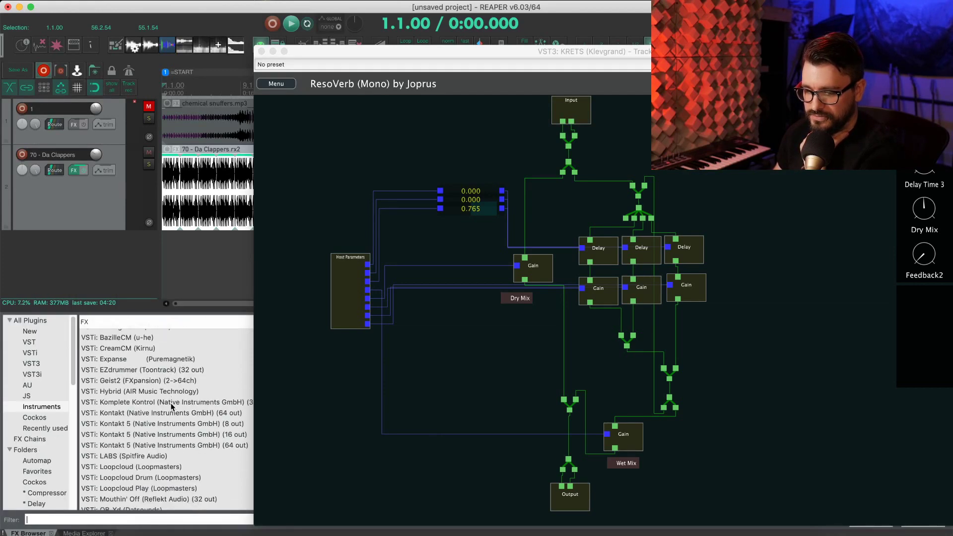
scroll(168, 407, down, 5)
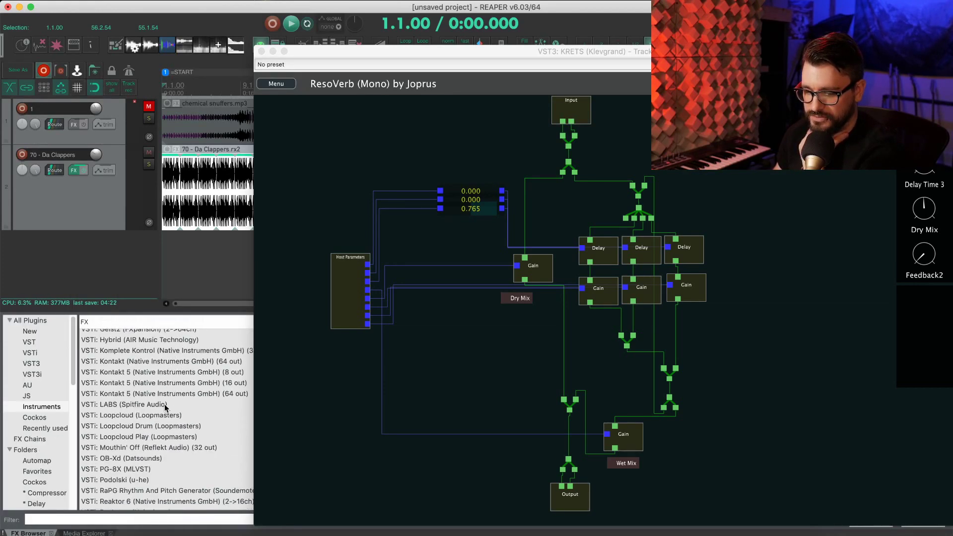
click(132, 425)
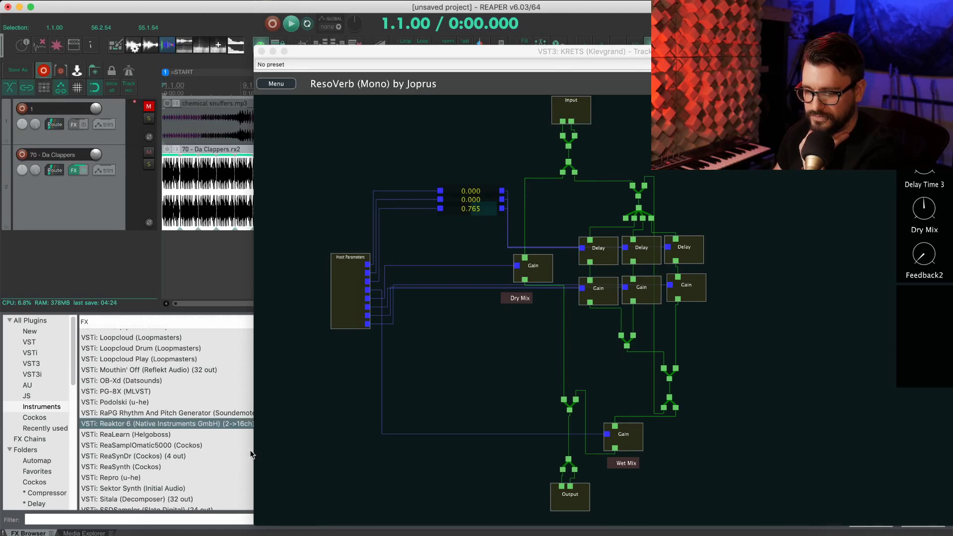
key(Return)
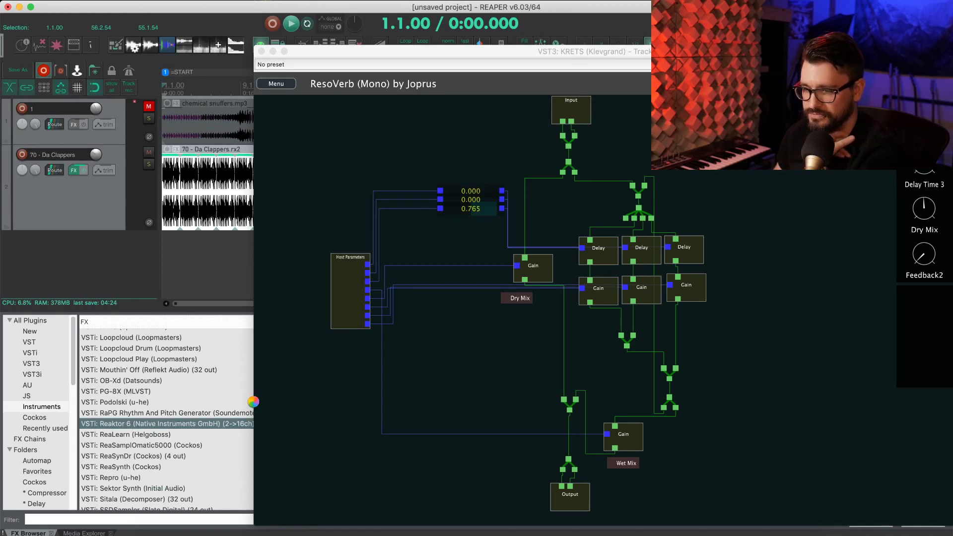
click(509, 244)
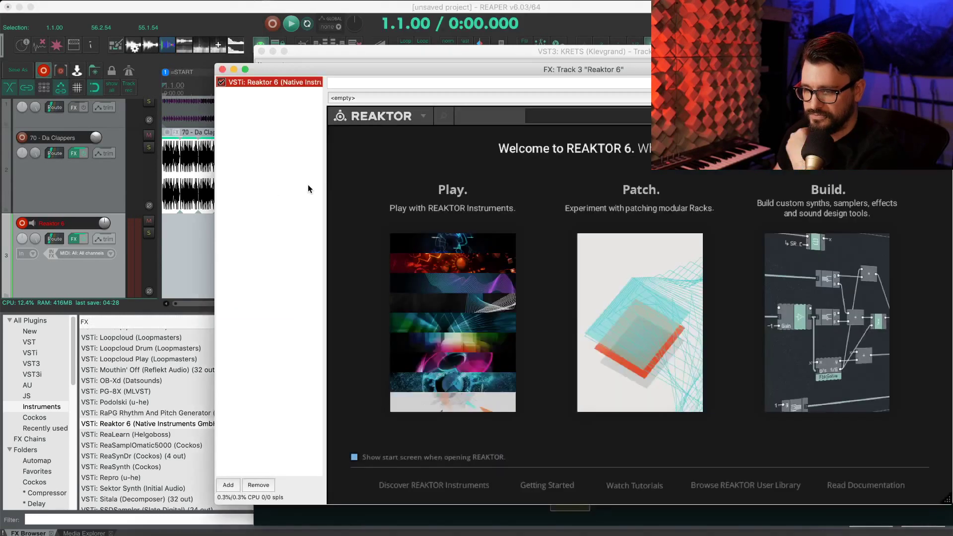
Start a modular Rack in Reaktor and add the FLT-Bento SVF Filter block beneath the Util Clock
click(650, 331)
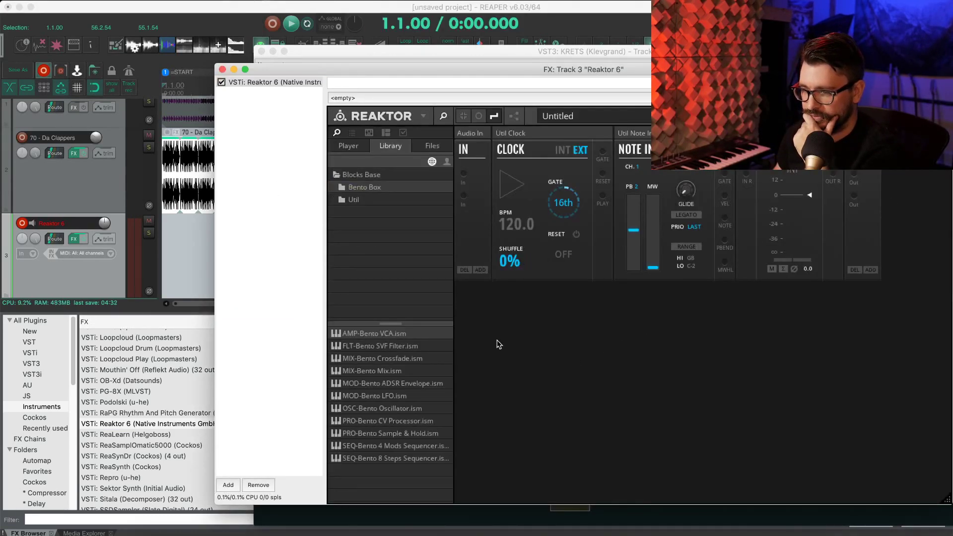
drag(389, 350, 538, 329)
drag(529, 294, 645, 354)
drag(447, 69, 353, 52)
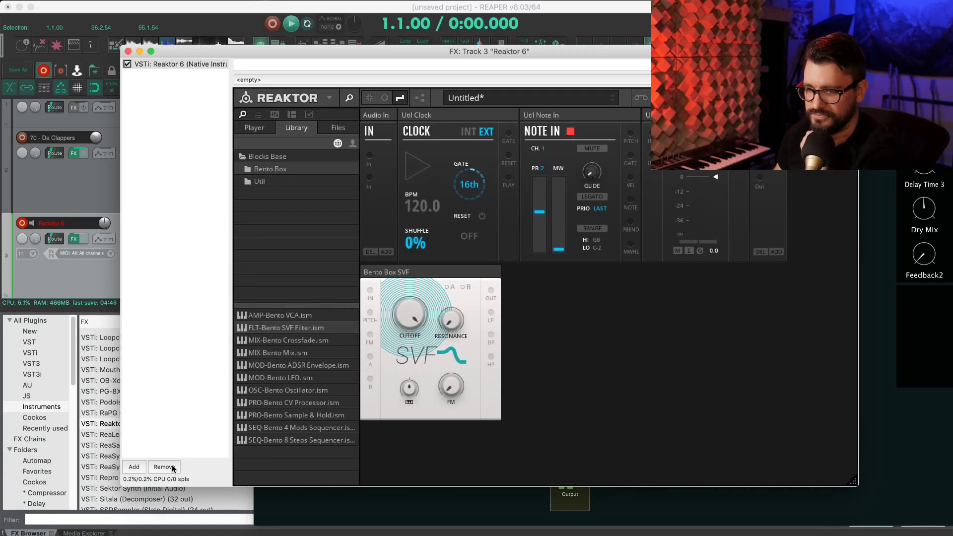
Close the Reaktor 6 plug-in and delete its track, bringing the ResoVerb patch back into view
click(63, 287)
key(Delete)
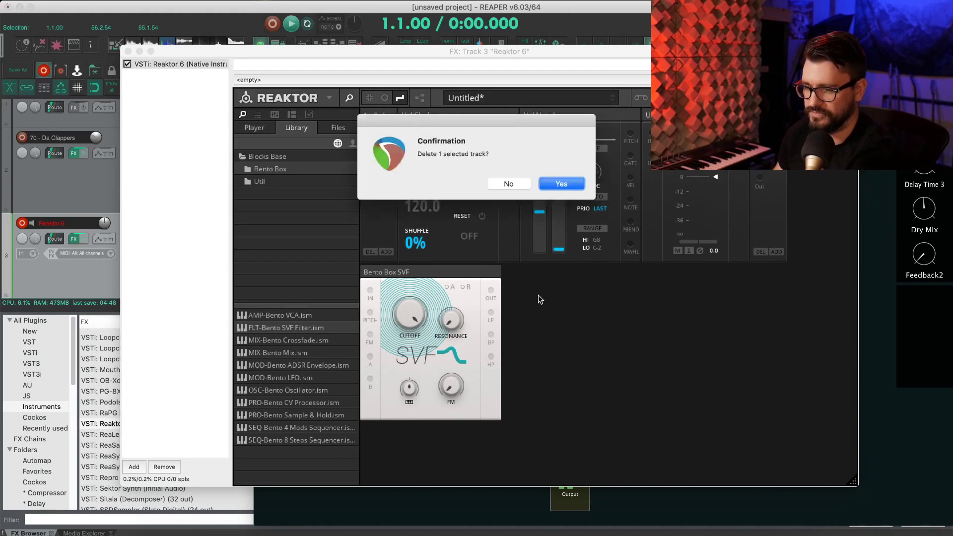
click(512, 187)
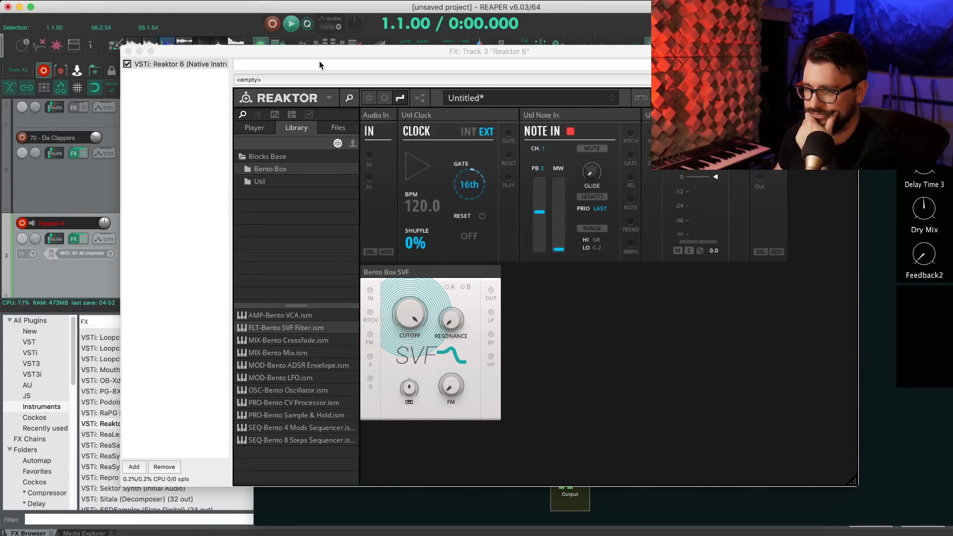
drag(317, 53, 204, 121)
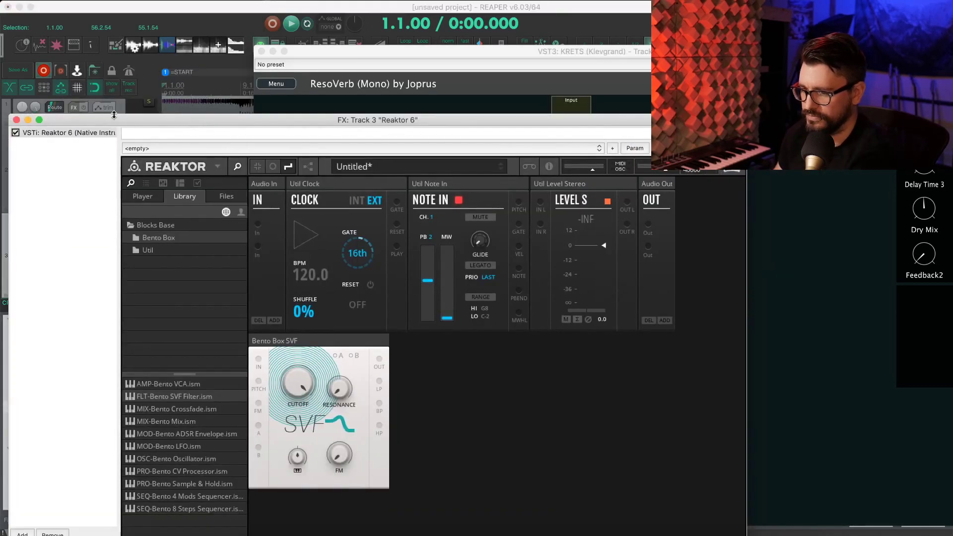
click(16, 120)
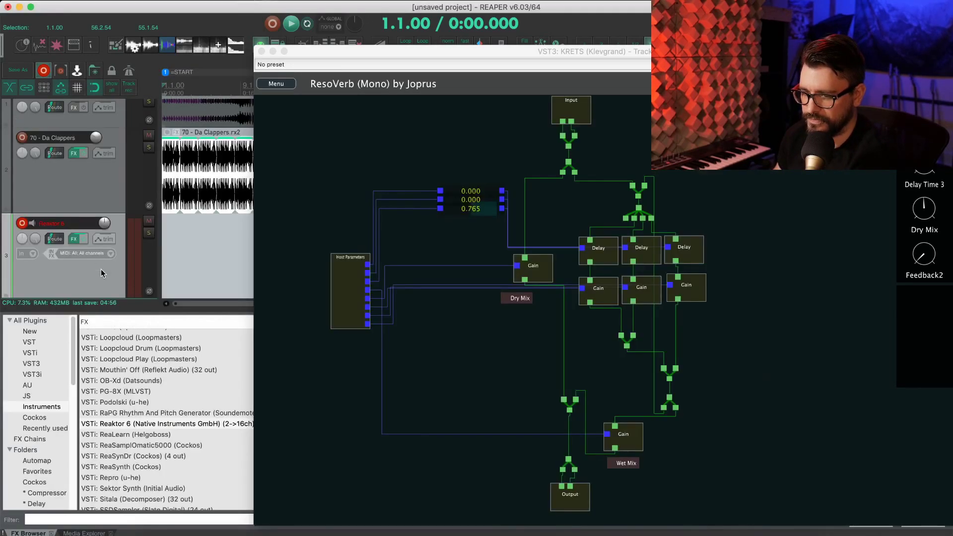
key(Delete)
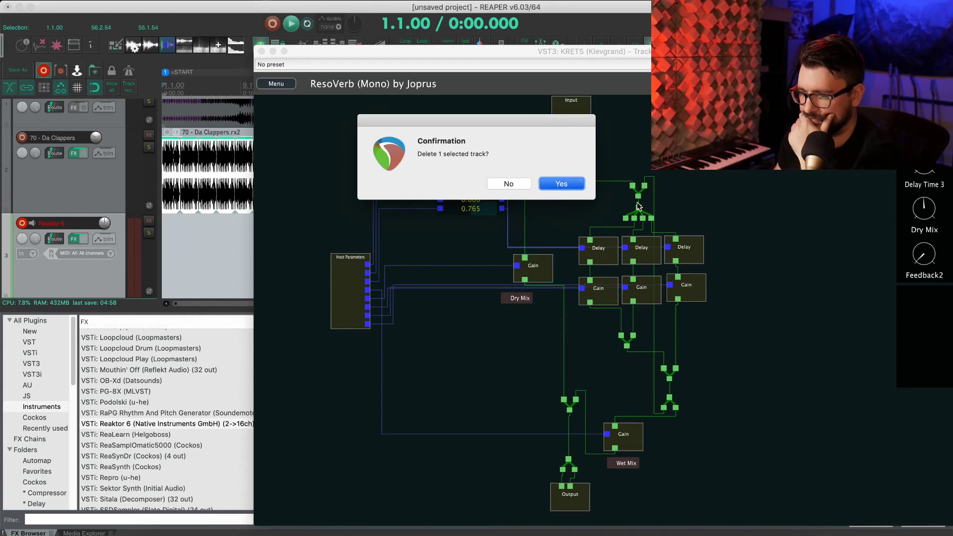
click(550, 183)
drag(601, 51, 450, 17)
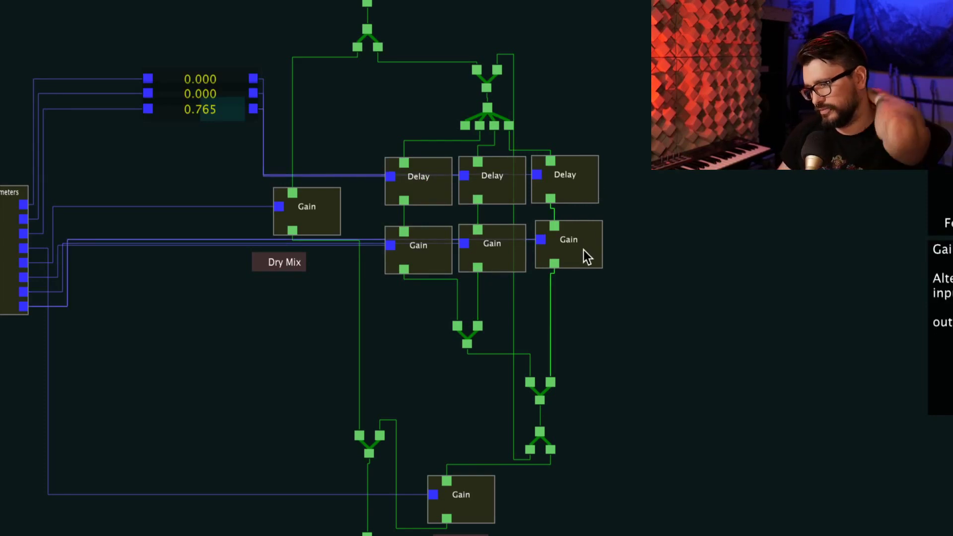
Space the three feedback Gain blocks slightly lower beneath their Delay blocks
mouse_move(583, 249)
mouse_down()
mouse_move(591, 267)
mouse_move(588, 249)
mouse_up()
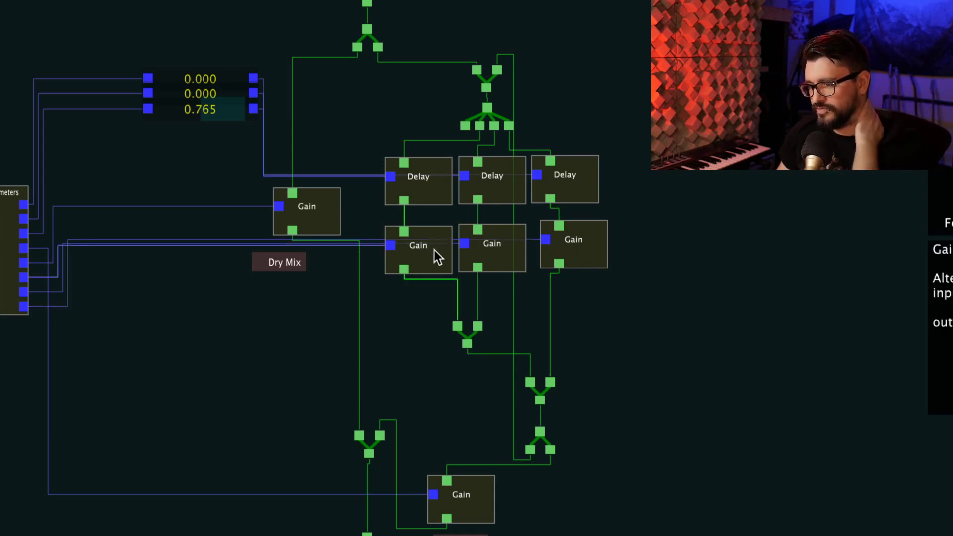
drag(434, 249, 426, 264)
drag(496, 272, 499, 296)
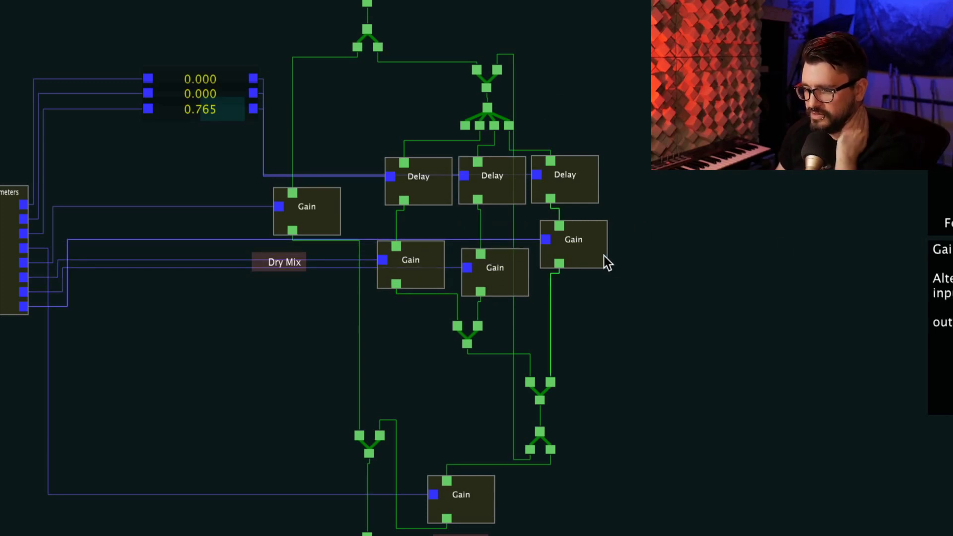
drag(603, 256, 595, 279)
drag(661, 288, 695, 243)
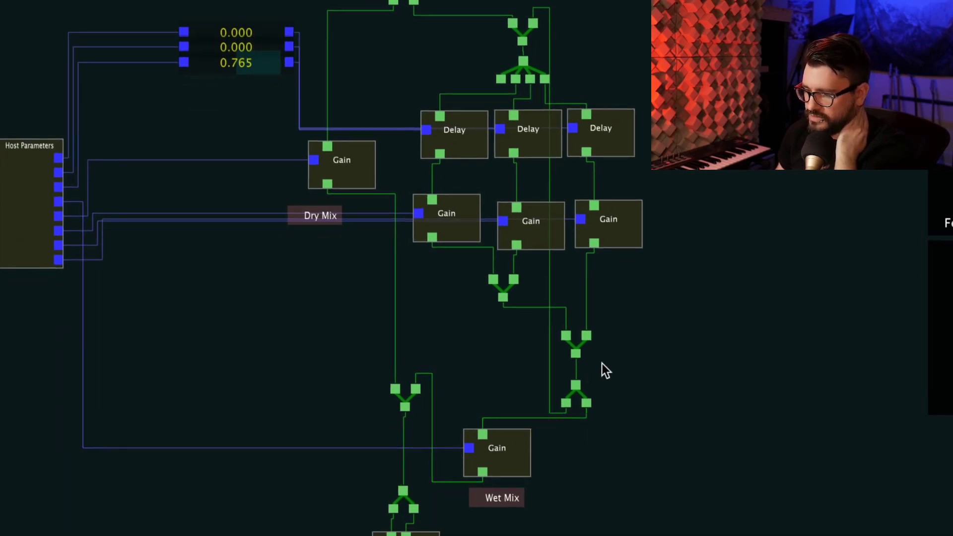
drag(661, 303, 704, 349)
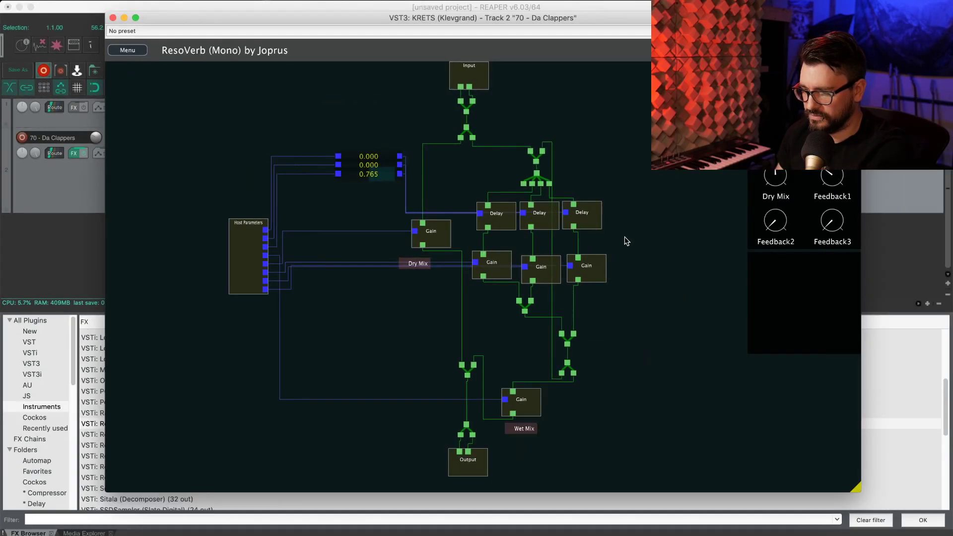
drag(749, 249, 692, 245)
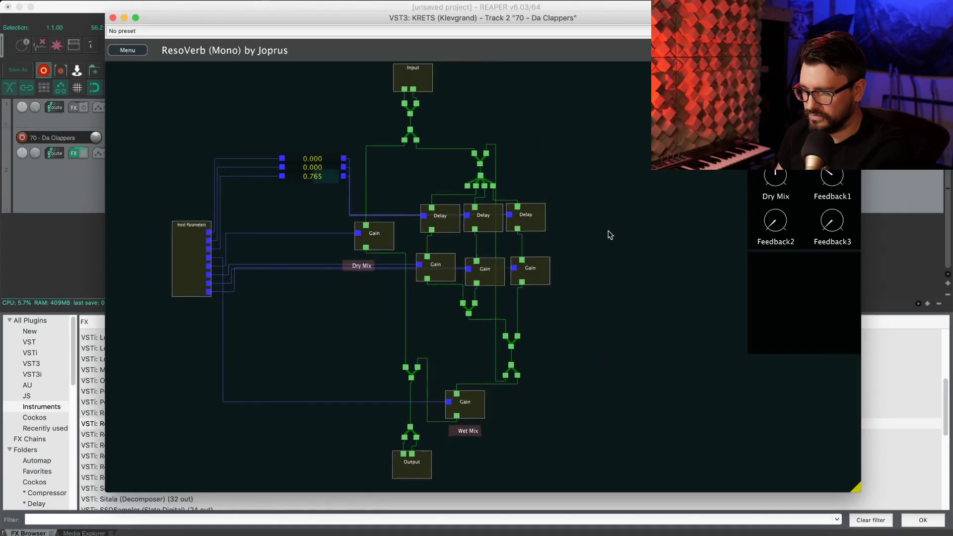
drag(609, 232, 628, 217)
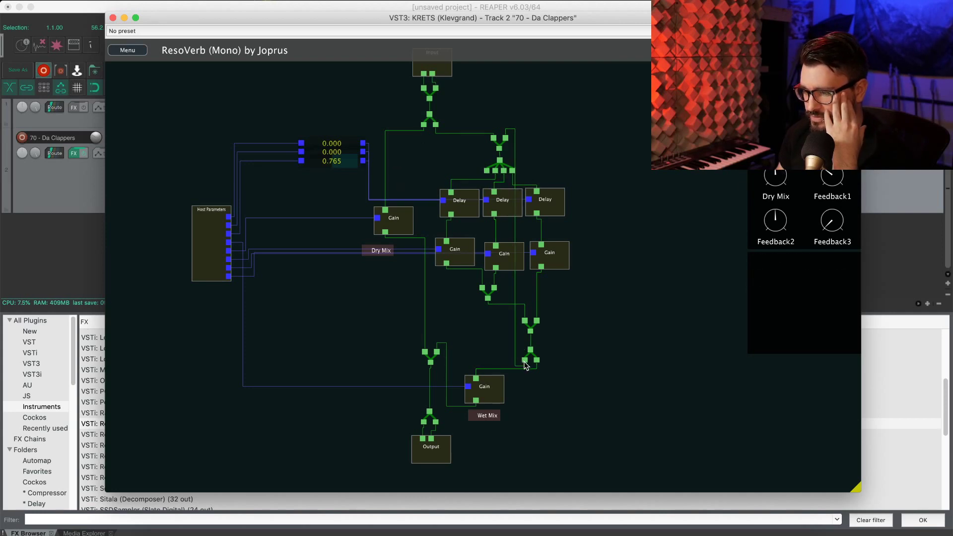
Move the third delay's Gain block aside and remove the Gain blocks beneath the first and second Delays
mouse_move(529, 359)
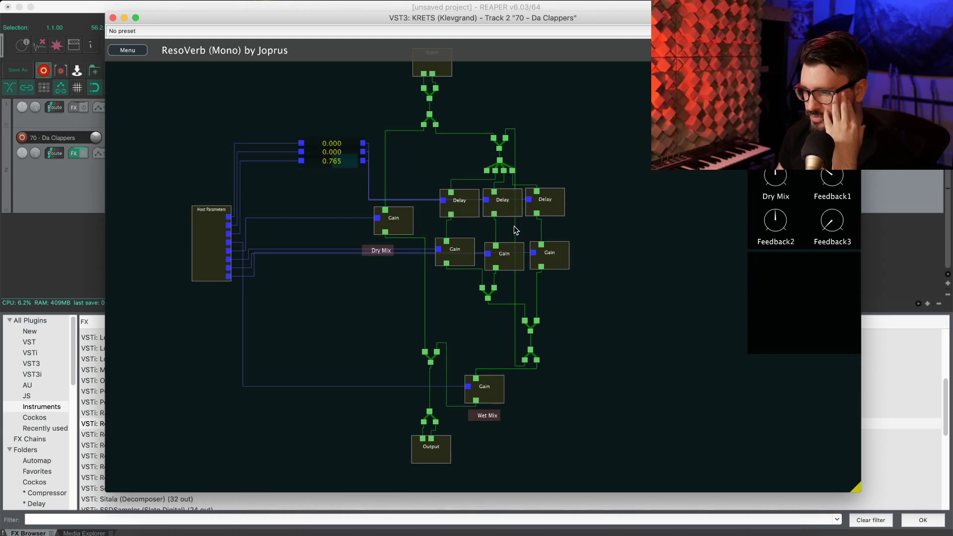
mouse_move(498, 148)
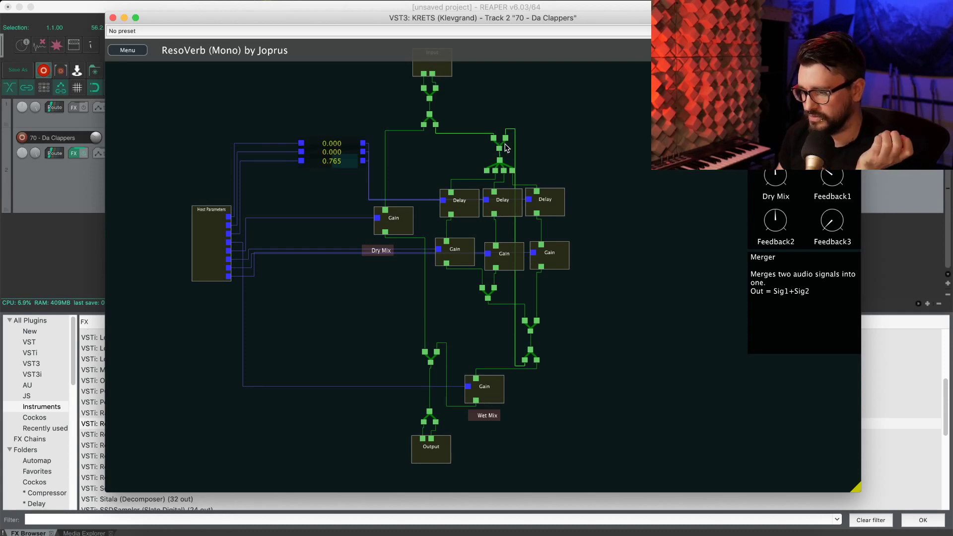
drag(463, 262, 463, 274)
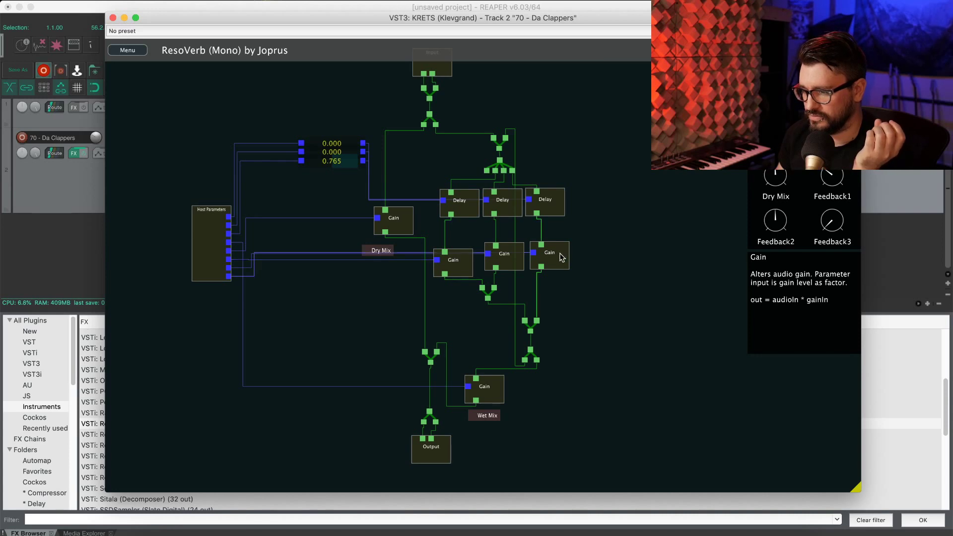
drag(554, 260, 671, 261)
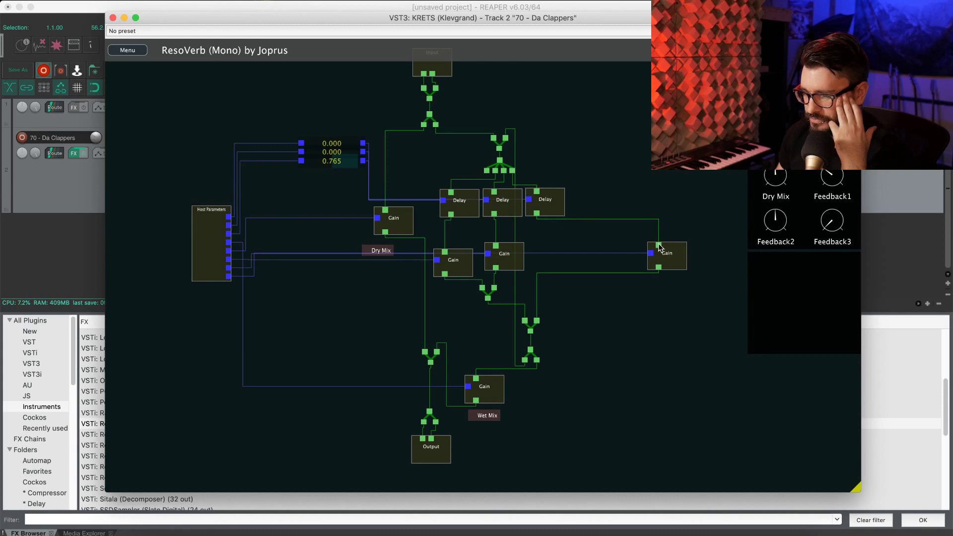
right_click(523, 266)
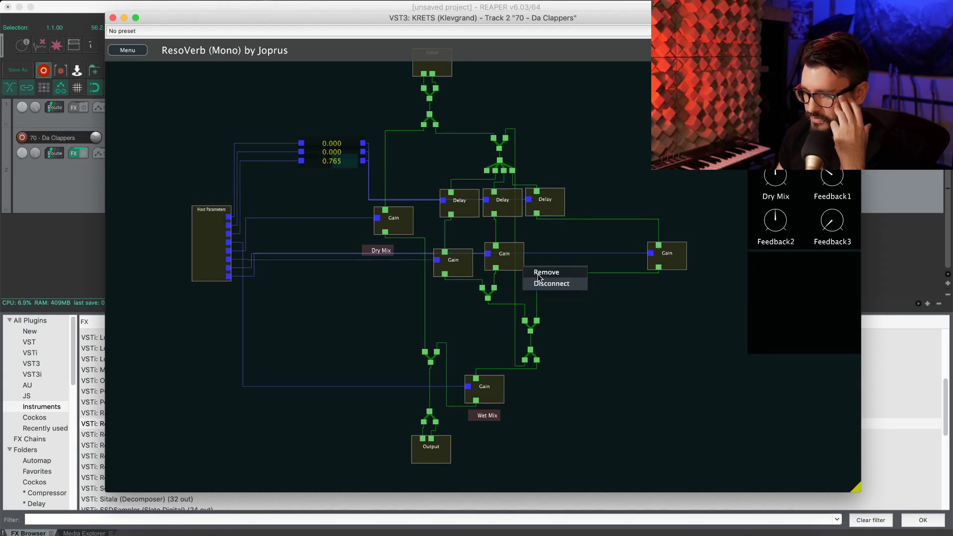
click(538, 275)
right_click(463, 271)
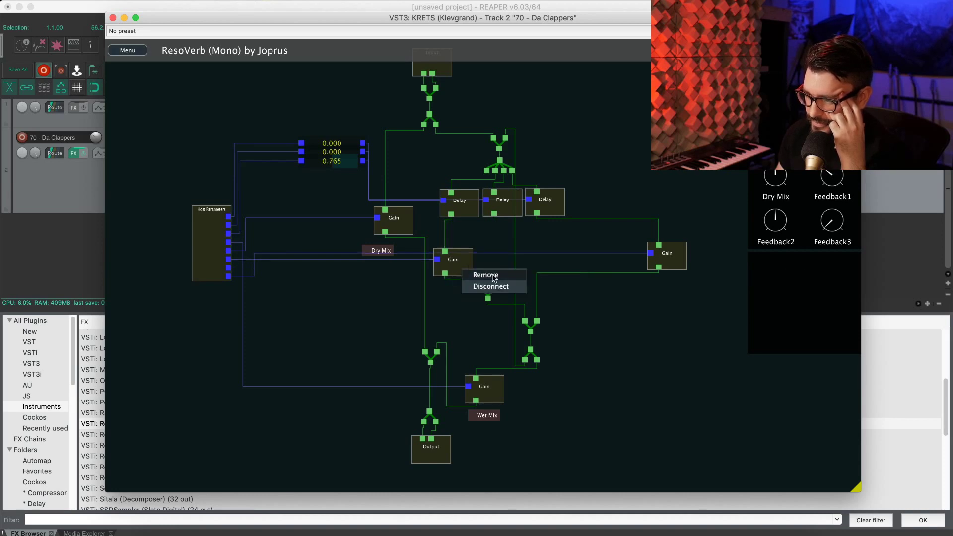
click(494, 276)
Clear the remaining Gain's audio connections and reposition it and the loose Merger below the Delays
drag(663, 251, 619, 233)
drag(612, 270, 612, 309)
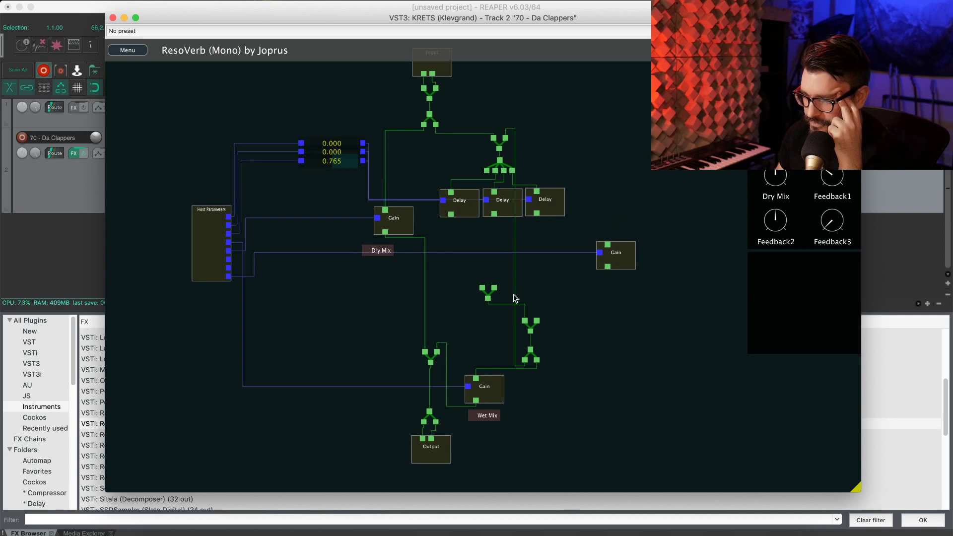
mouse_move(487, 299)
mouse_down()
mouse_move(554, 296)
mouse_move(469, 292)
mouse_move(486, 306)
mouse_up()
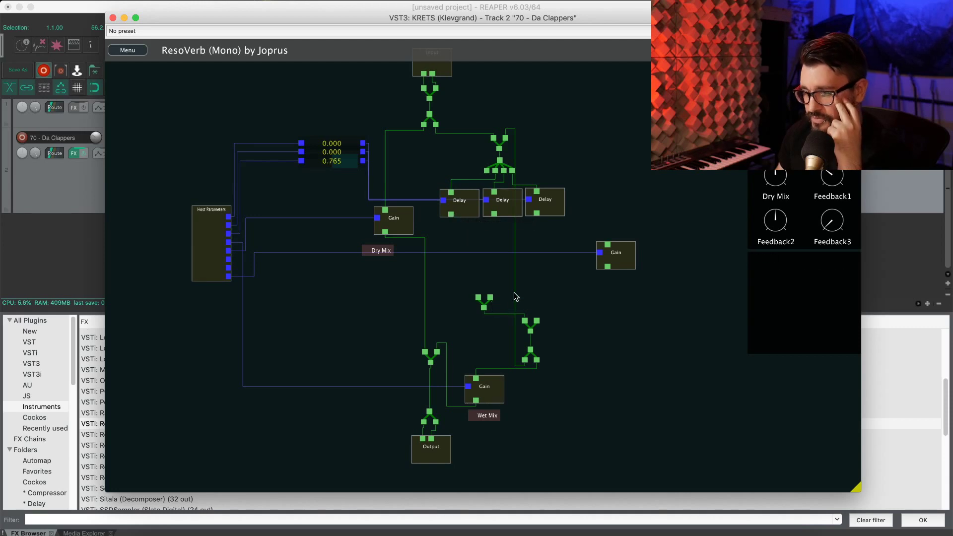
right_click(615, 305)
mouse_move(668, 342)
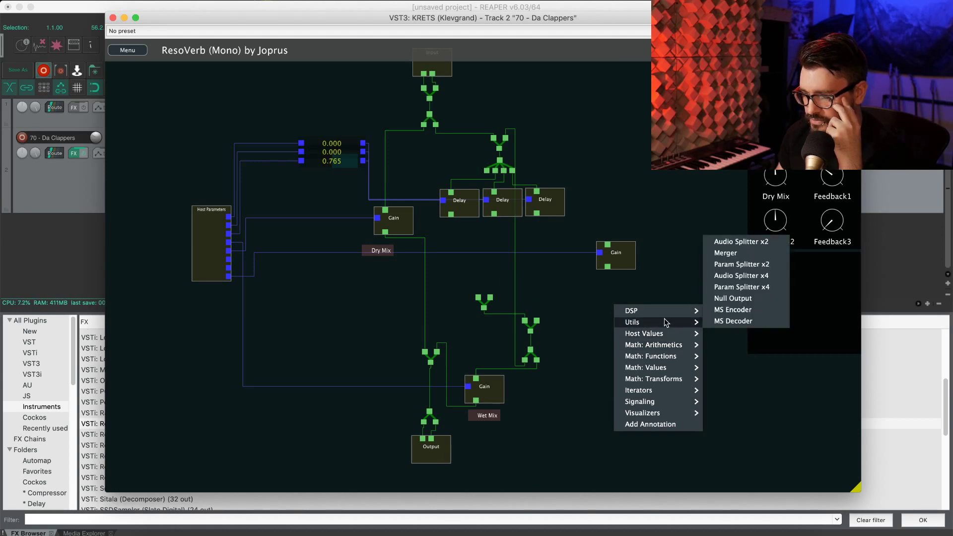
click(562, 280)
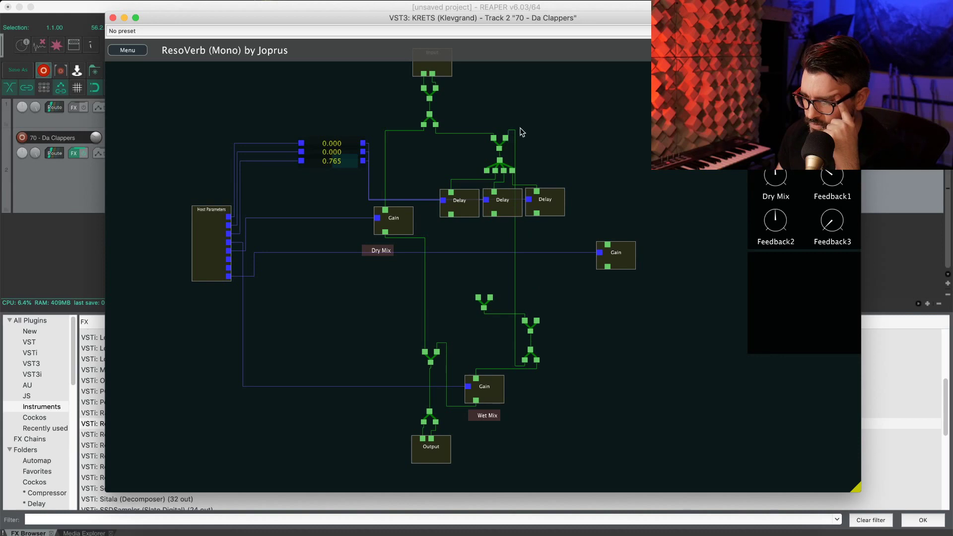
Route the feedback path from the lower Audio Splitter through the remaining Gain into the Merger above the Delays
drag(526, 363, 507, 139)
drag(629, 259, 620, 285)
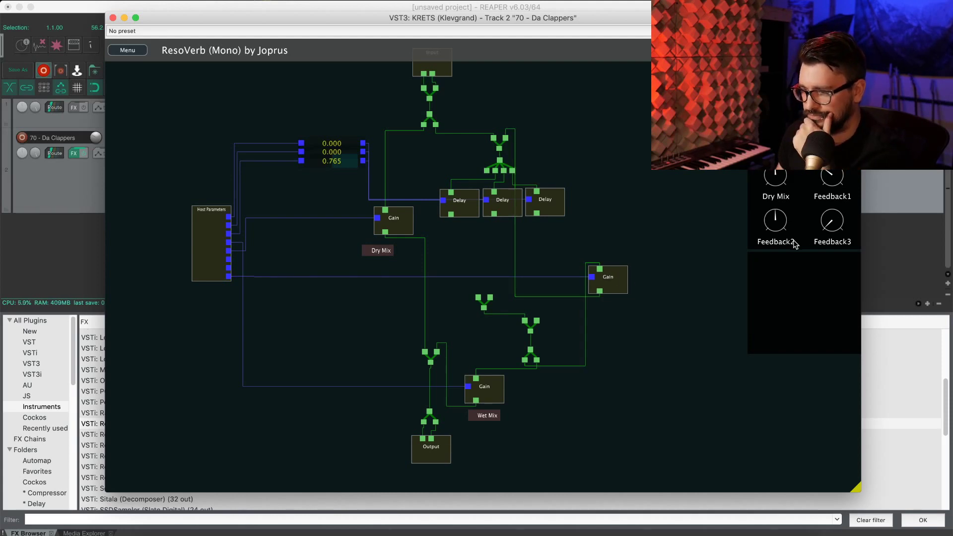
Rename the unused Feedback1 and Feedback2 host parameters to "-"
double_click(832, 197)
text(-)
key(Return)
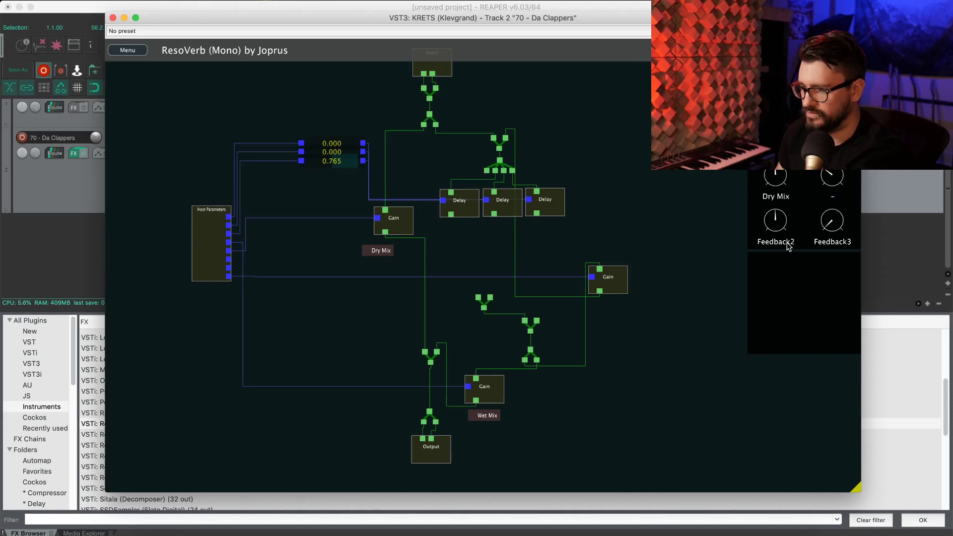
double_click(776, 242)
text(-)
key(Return)
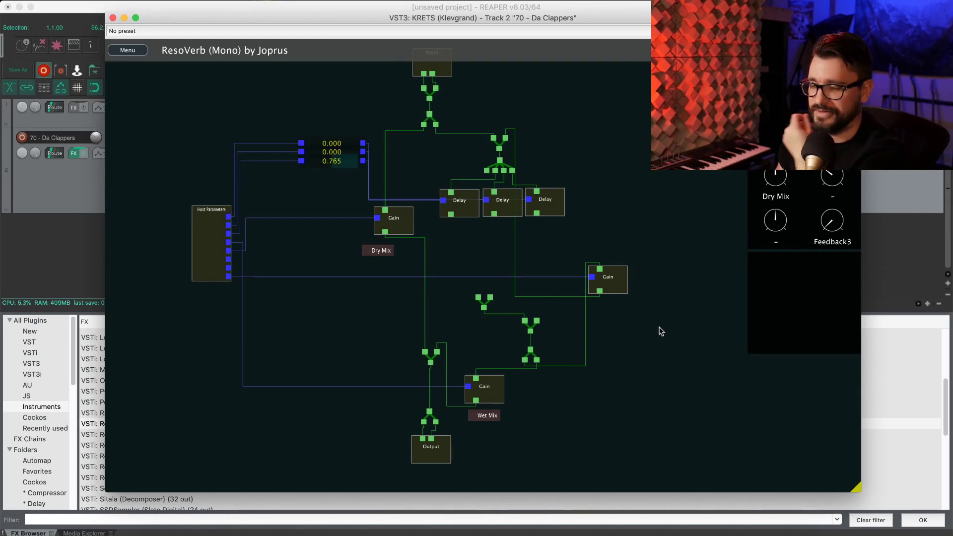
Reposition the feedback Gain and the loose Merger, and feed all three Delay outputs into the two chained Mergers below them
drag(616, 285, 609, 251)
drag(497, 307, 518, 287)
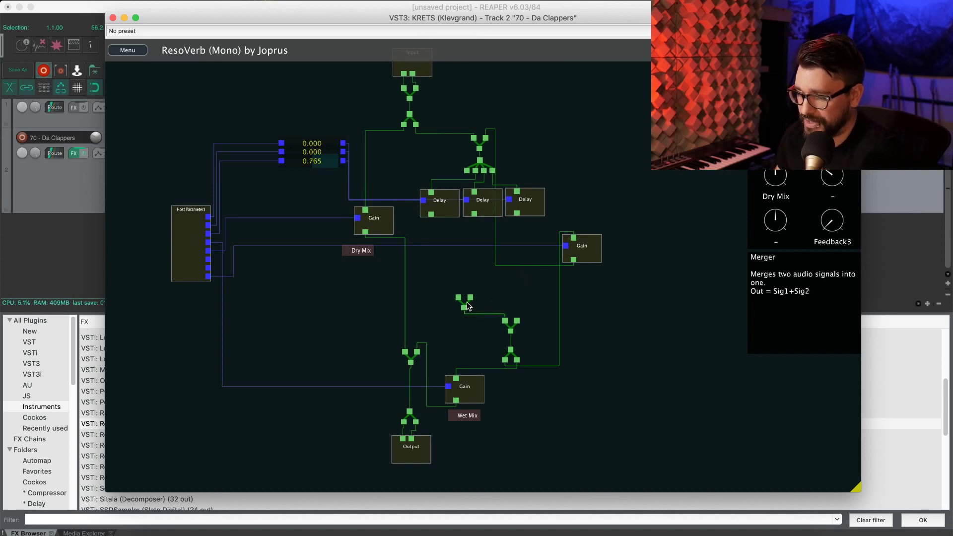
mouse_move(501, 307)
mouse_down()
mouse_move(480, 320)
mouse_move(488, 315)
mouse_move(437, 208)
mouse_move(475, 214)
mouse_move(491, 307)
mouse_up()
mouse_move(524, 211)
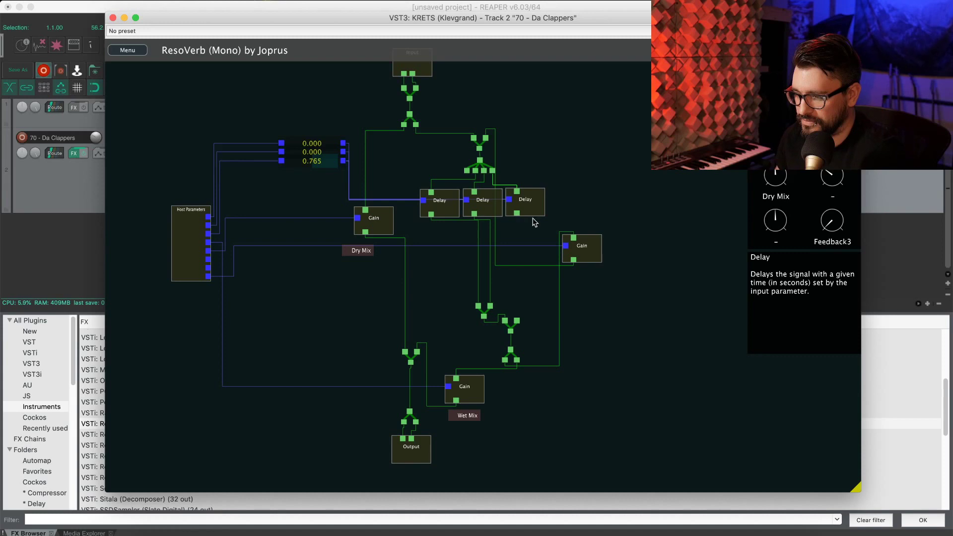
mouse_move(596, 256)
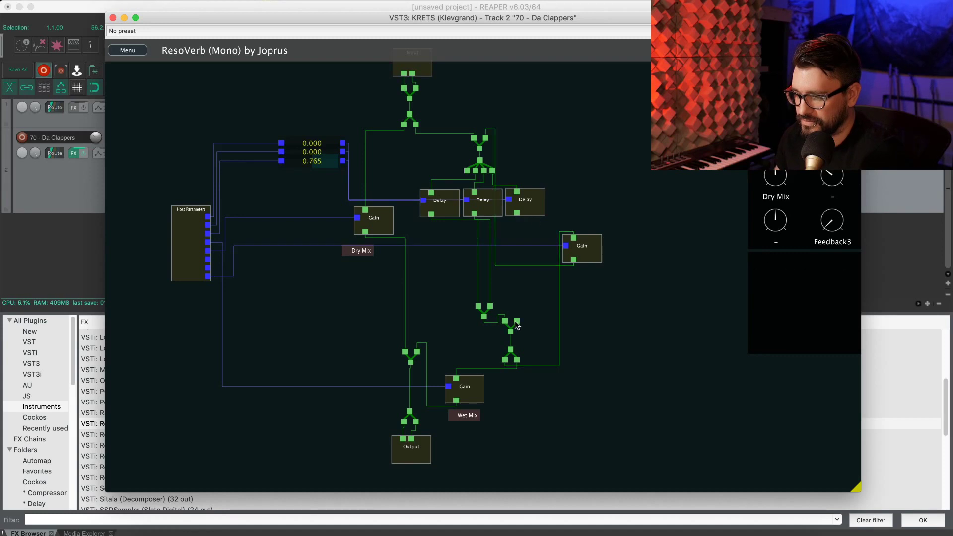
drag(518, 322, 518, 214)
mouse_move(588, 248)
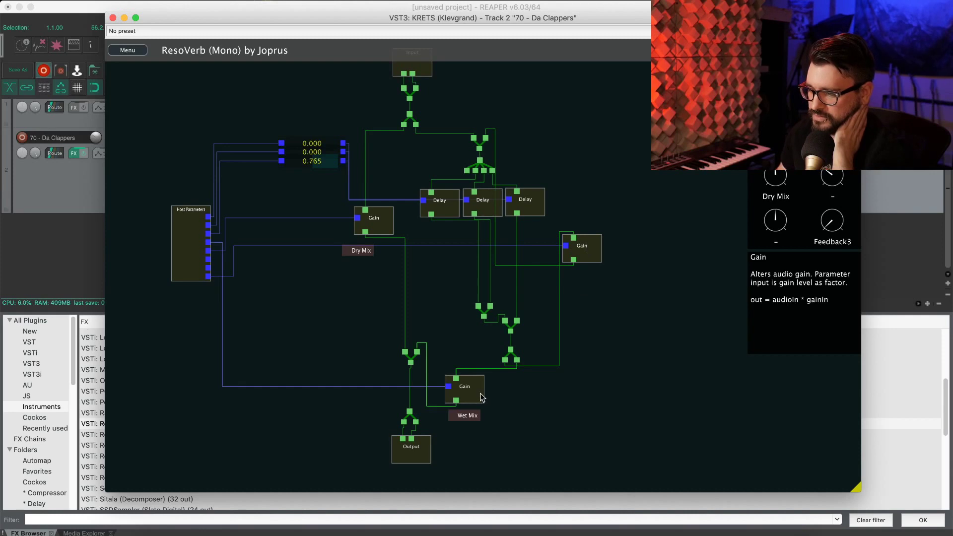
Remove the separate Gain blocks that control the Dry Mix and Wet Mix levels
drag(481, 396, 480, 388)
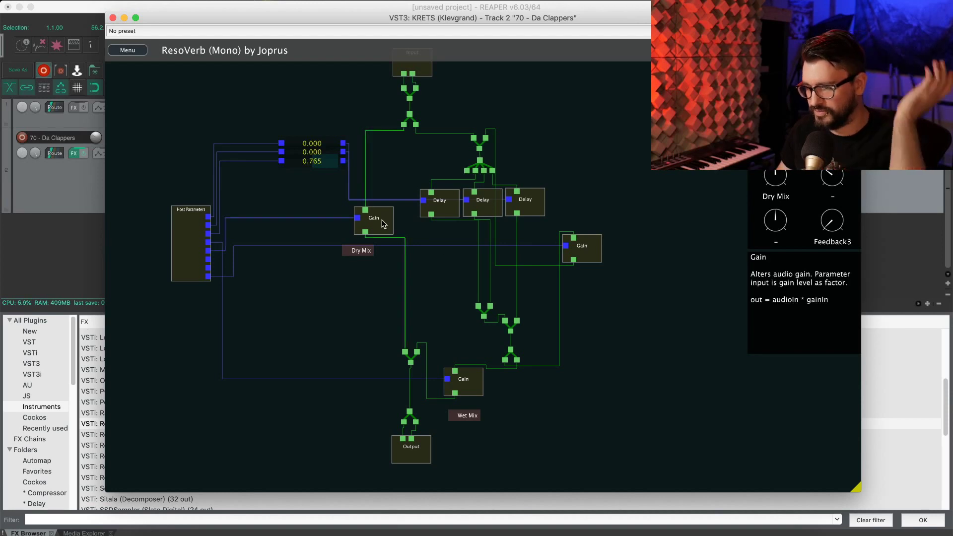
drag(384, 224, 386, 227)
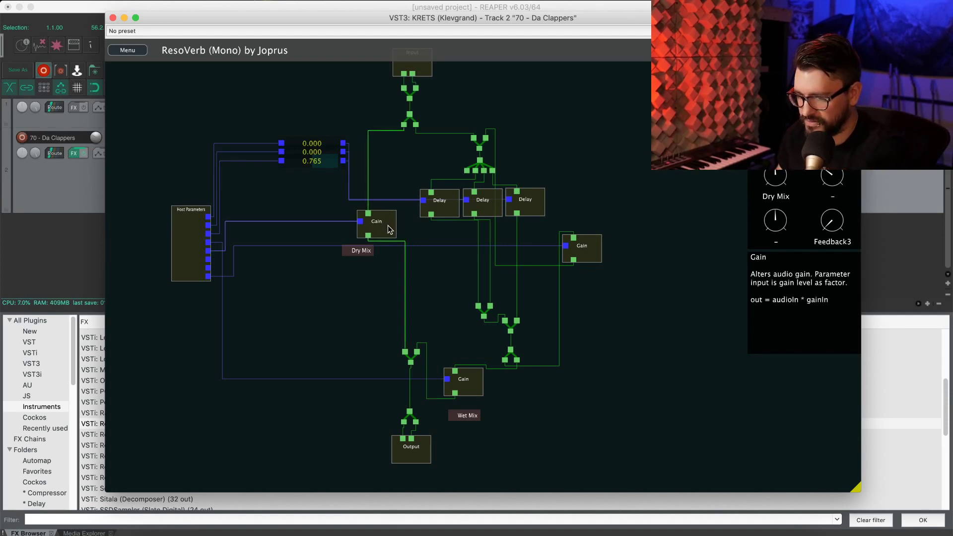
right_click(388, 229)
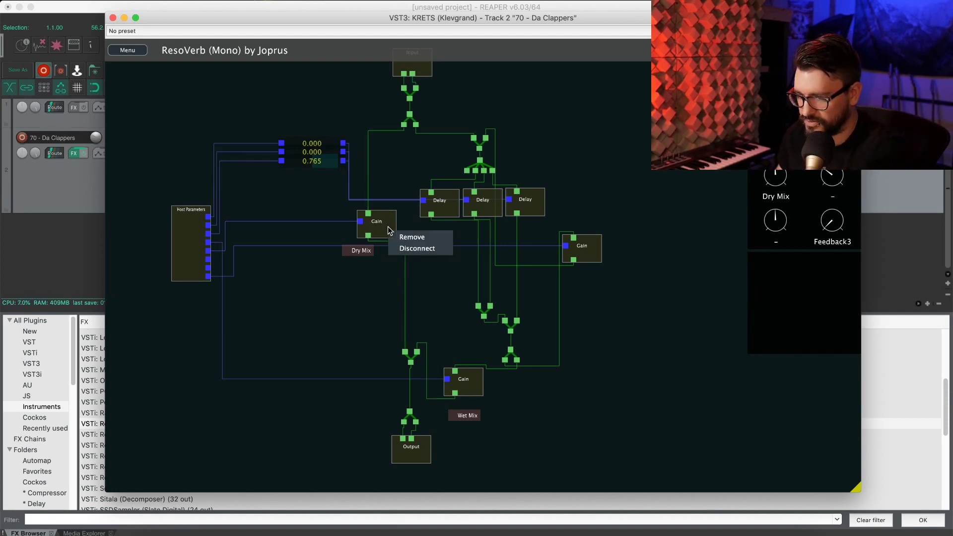
click(412, 238)
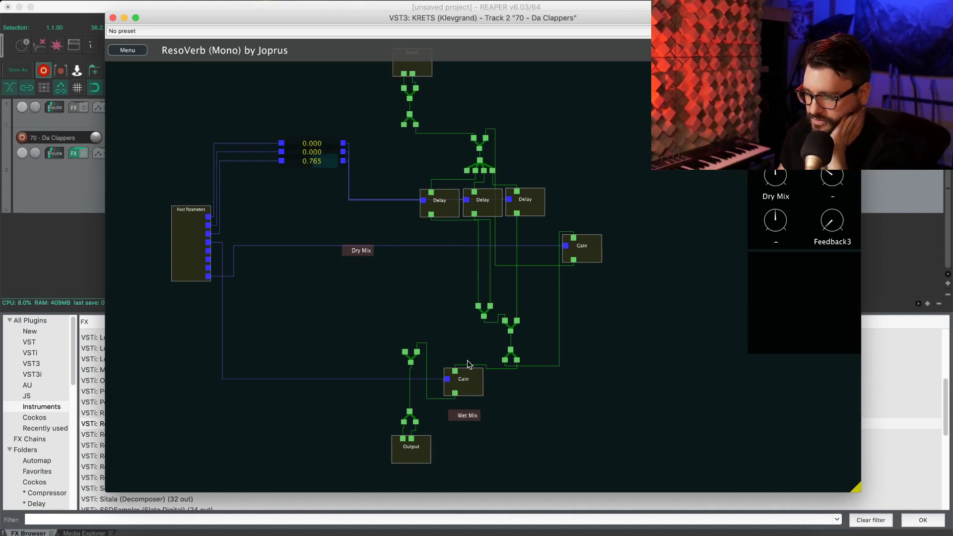
right_click(477, 387)
click(512, 396)
Add a Dry Wet mix block near the output Merger and connect the input Splitter's dry signal to its first audio input
right_click(227, 369)
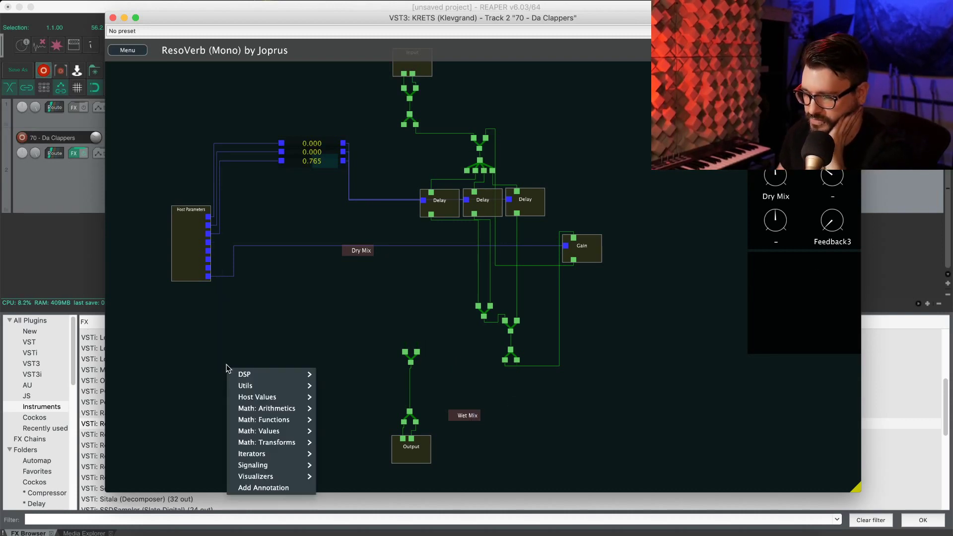
mouse_move(288, 375)
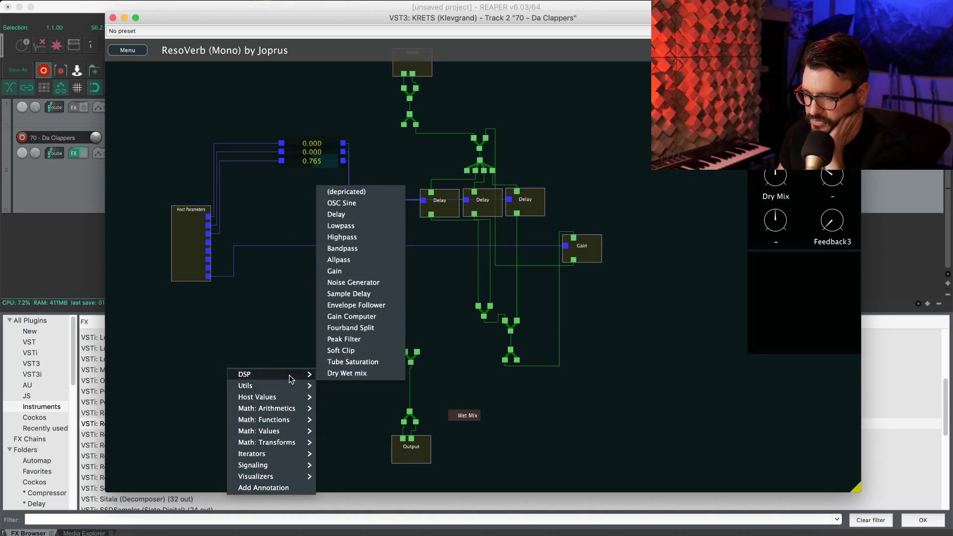
click(353, 374)
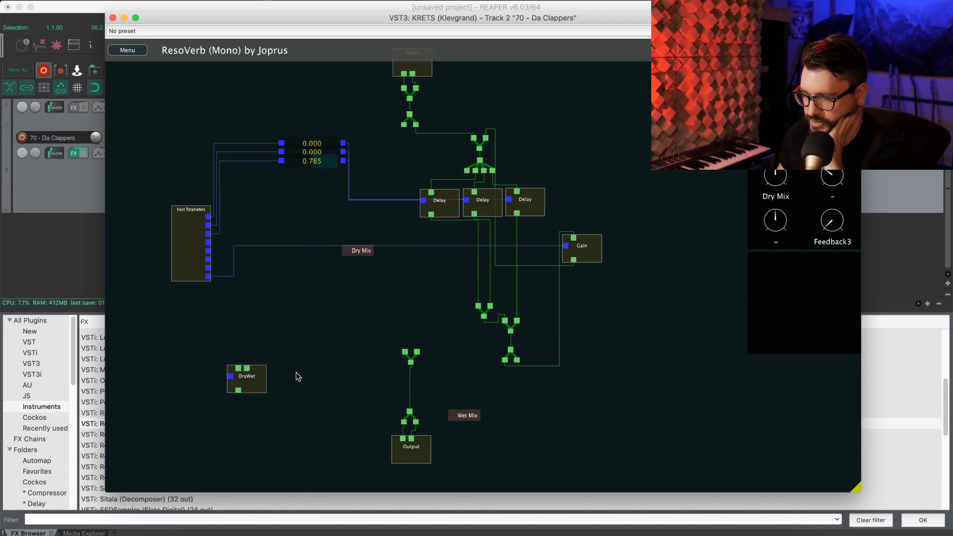
drag(258, 387, 384, 356)
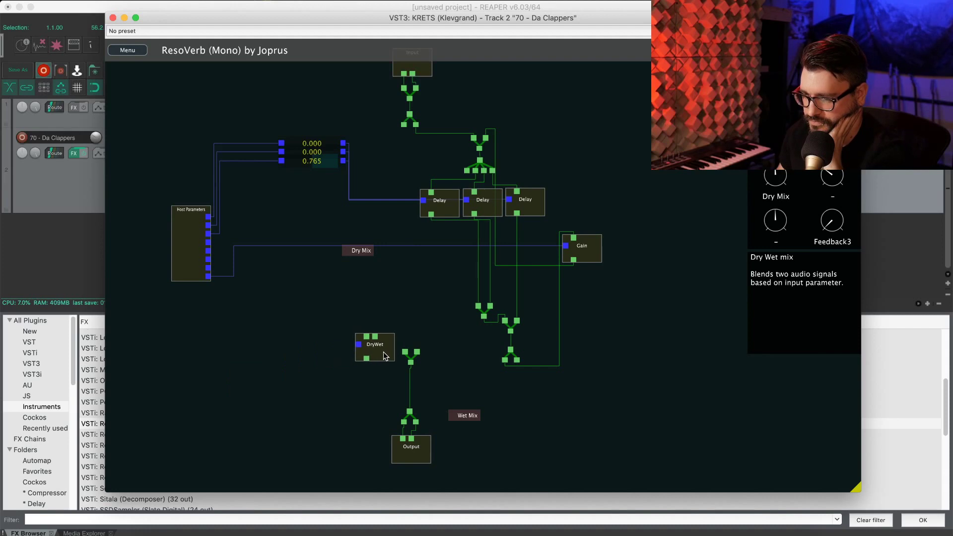
drag(404, 124, 367, 336)
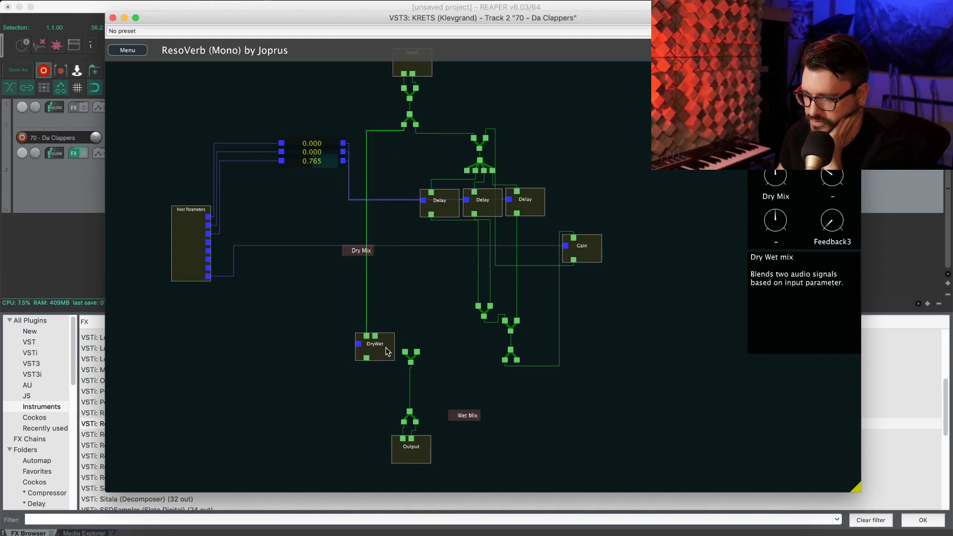
Bypass the old output Merger by wiring DryWet to the output Splitter, and feed the delays' Splitter into DryWet's second input
click(411, 365)
drag(414, 361, 259, 395)
drag(367, 358, 410, 412)
mouse_move(383, 346)
drag(378, 338, 569, 243)
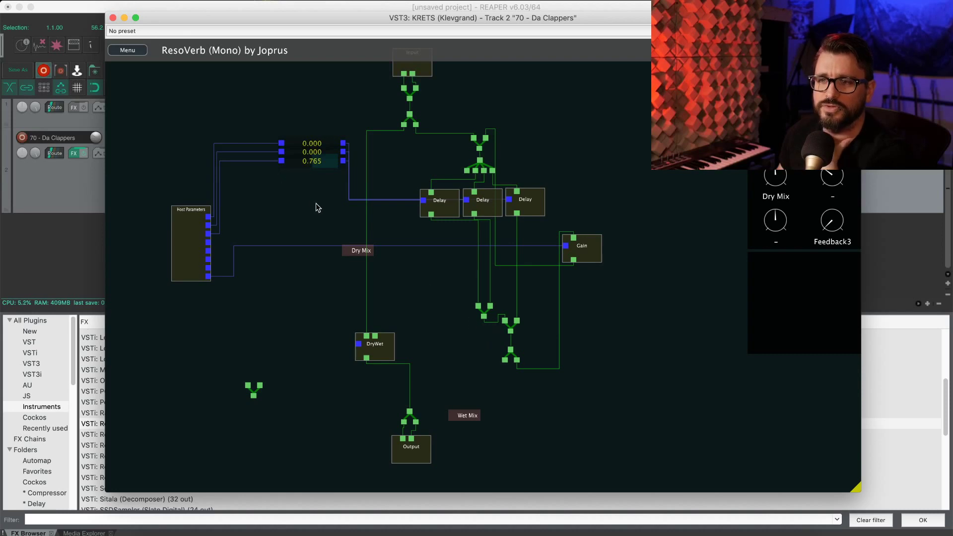
drag(505, 361, 417, 380)
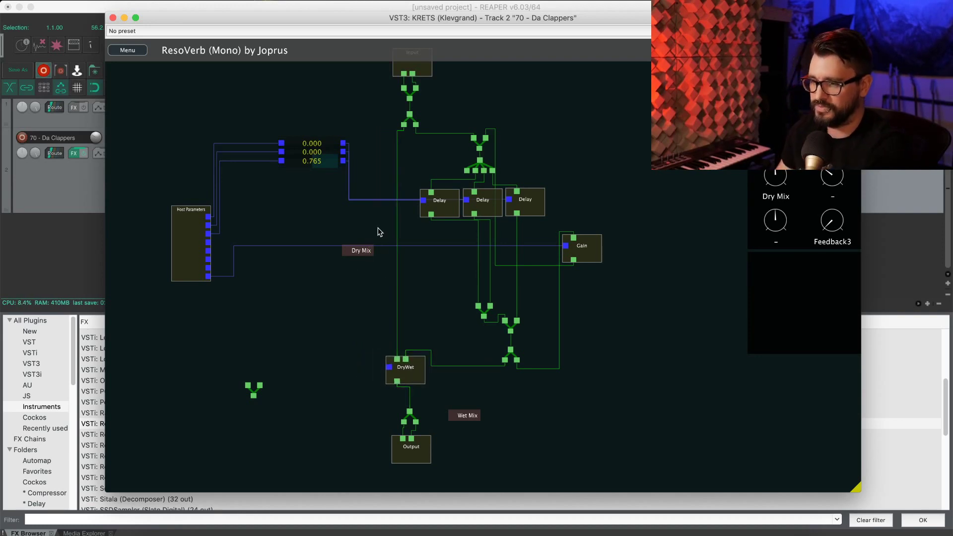
Move the Host Parameters block closer, connect its Dry Mix output to DryWet's mix input, and try out the Dry Mix knob
scroll(341, 307, up, 3)
drag(169, 261, 222, 264)
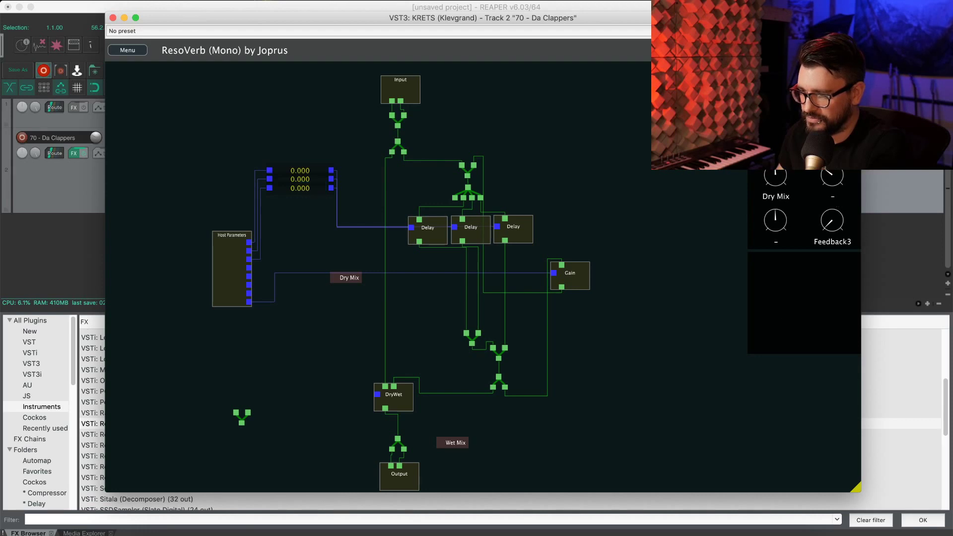
drag(778, 179, 778, 235)
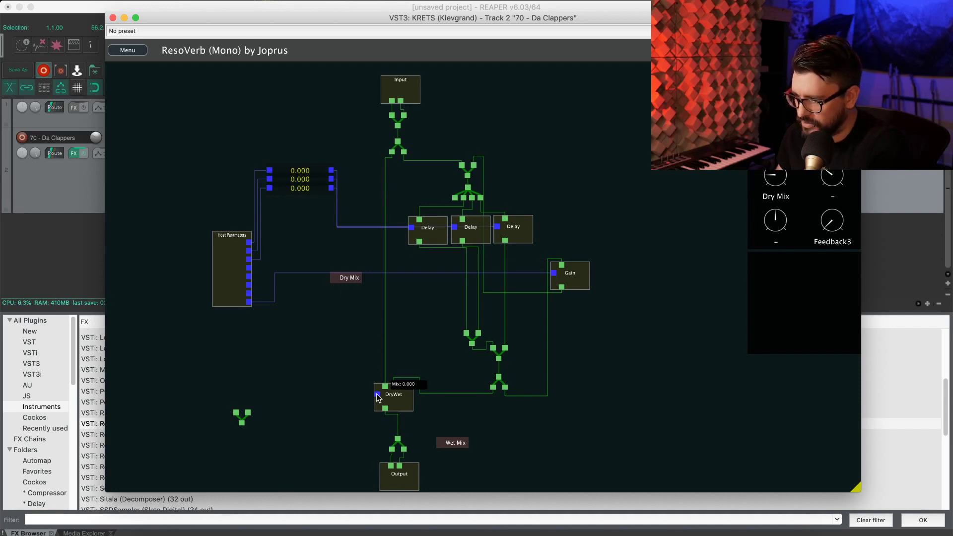
drag(778, 181, 778, 162)
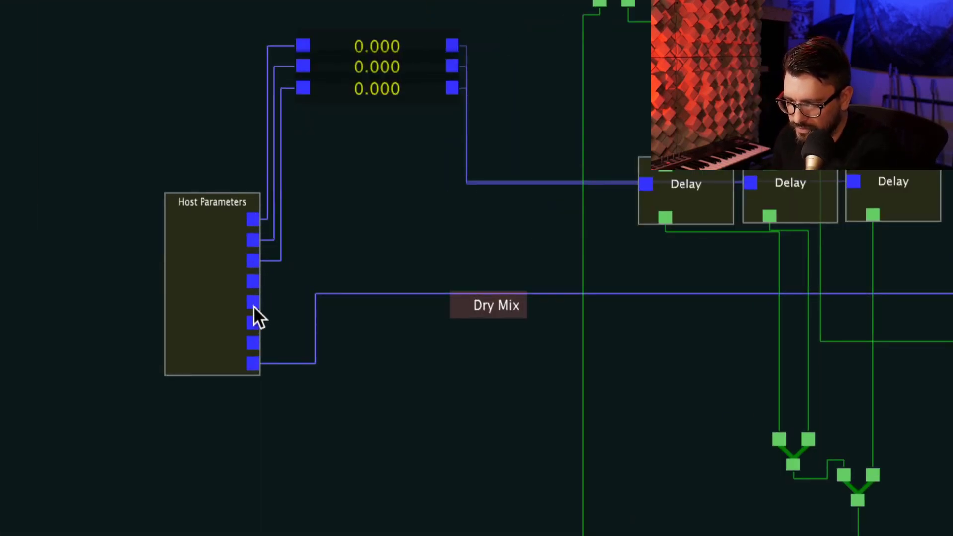
drag(253, 304, 517, 535)
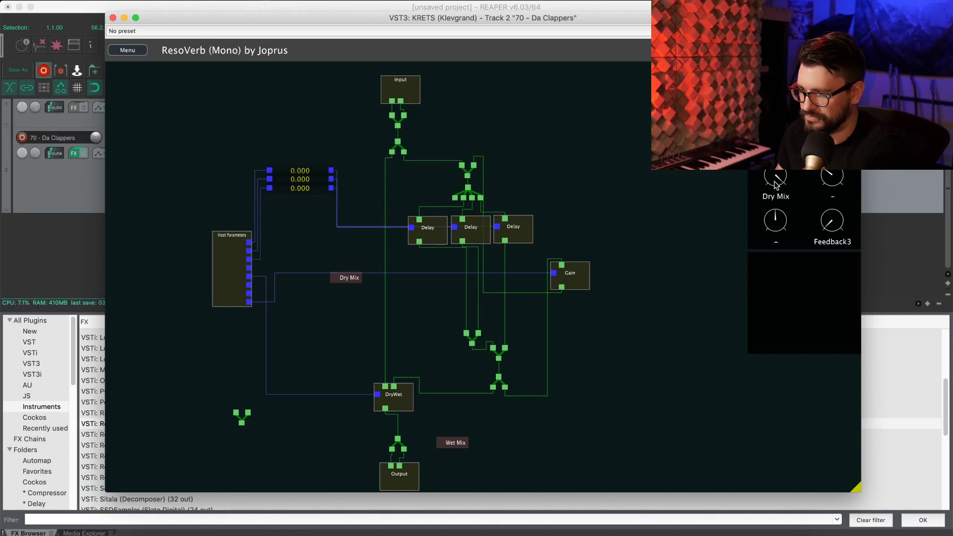
drag(763, 316, 768, 294)
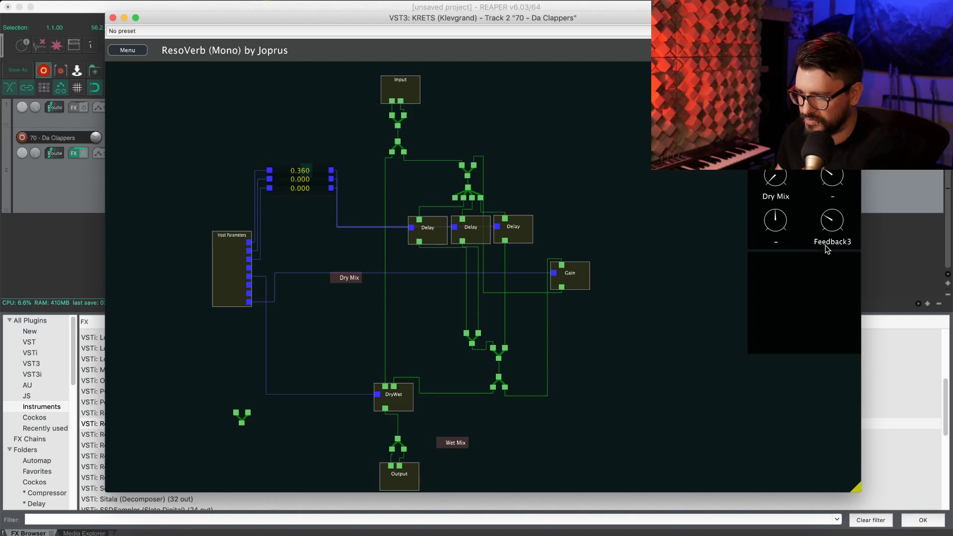
Rearrange the feedback Gain and the DryWet block, placing DryWet just above and beside the output Splitter
mouse_move(571, 282)
mouse_down()
mouse_move(572, 312)
mouse_move(565, 293)
mouse_up()
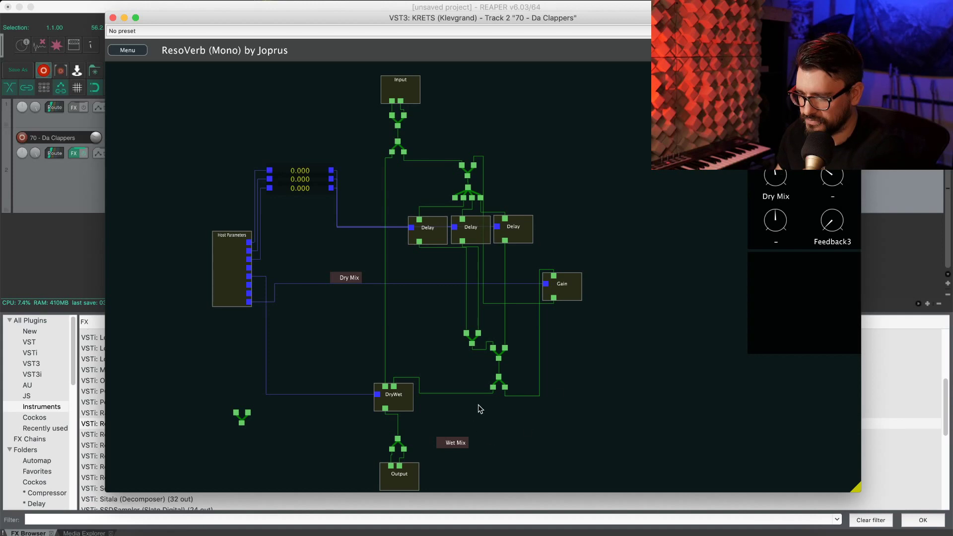
drag(414, 407, 427, 365)
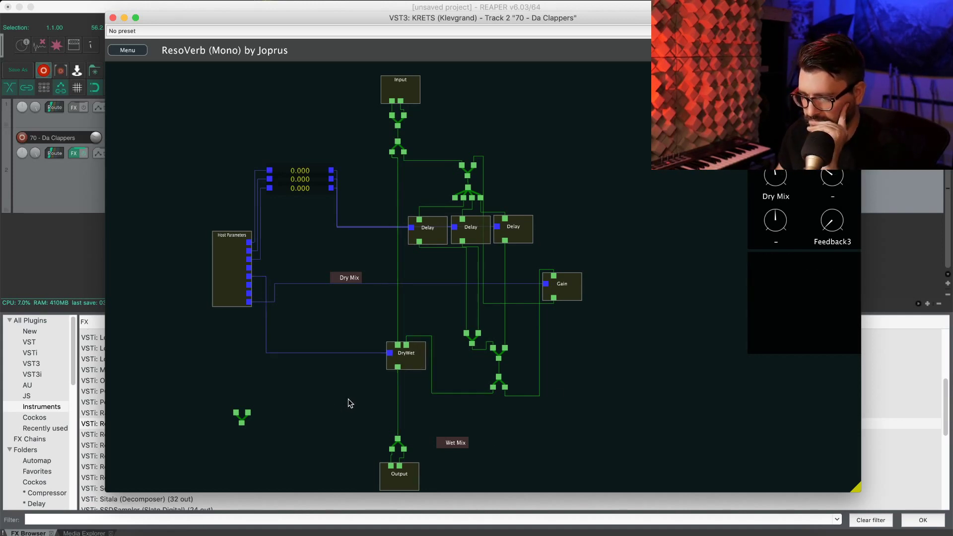
scroll(348, 401, down, 3)
mouse_move(360, 370)
mouse_down()
mouse_move(357, 362)
mouse_move(347, 383)
mouse_up()
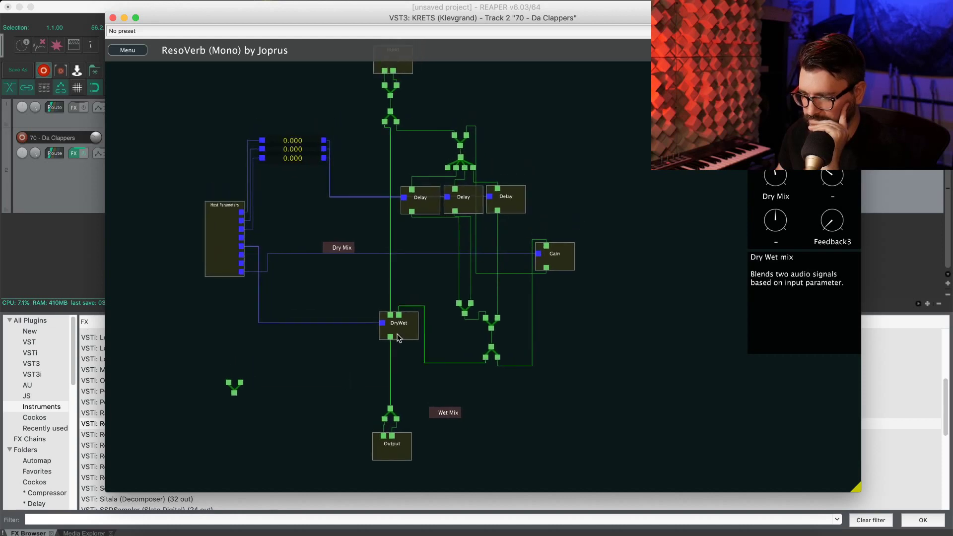
drag(395, 334, 364, 385)
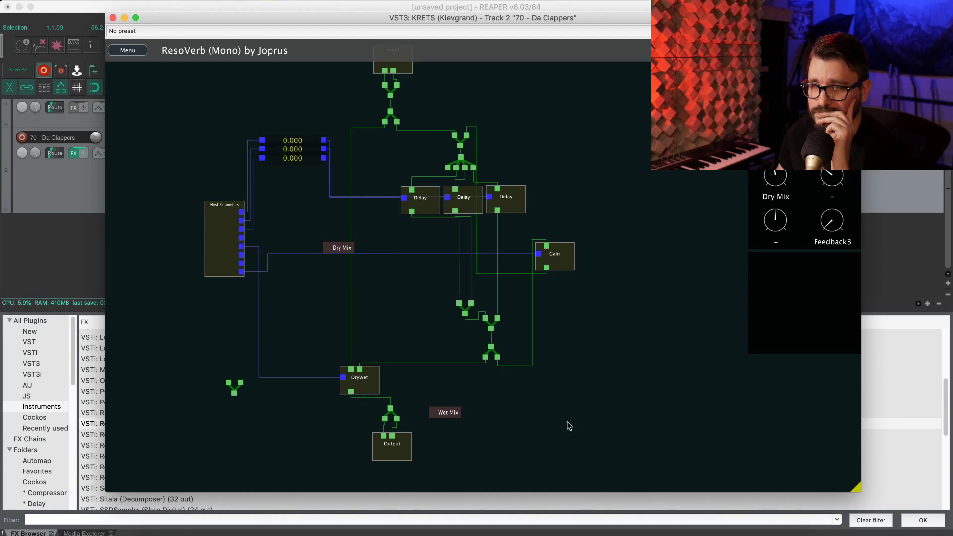
Insert a second Gain between the delays' Splitter and DryWet's second input, controlled by the seventh host parameter
drag(571, 263, 637, 330)
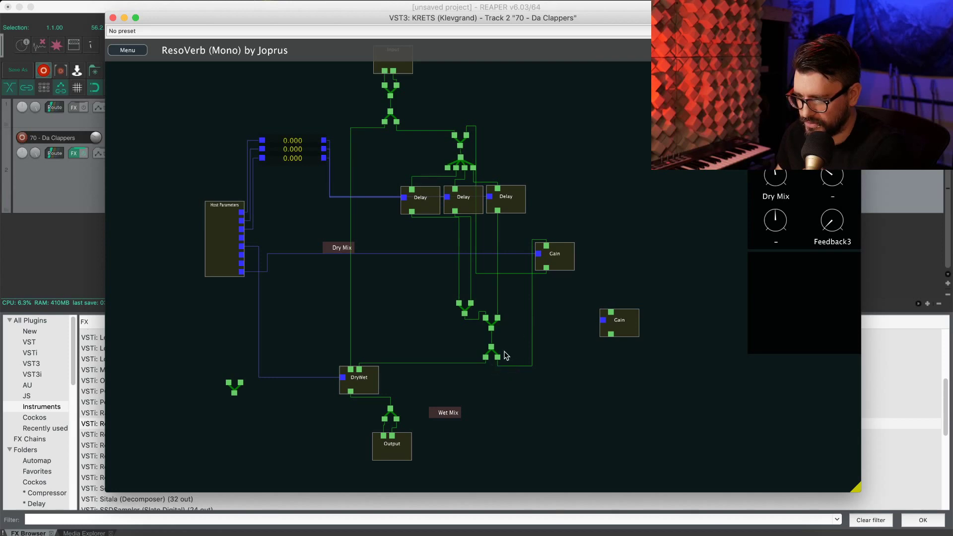
mouse_move(469, 310)
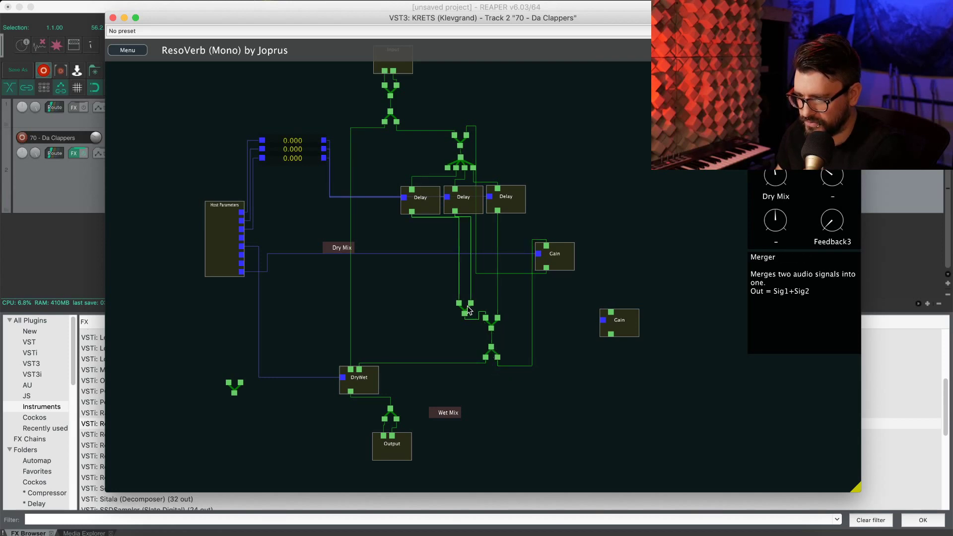
drag(467, 308, 465, 308)
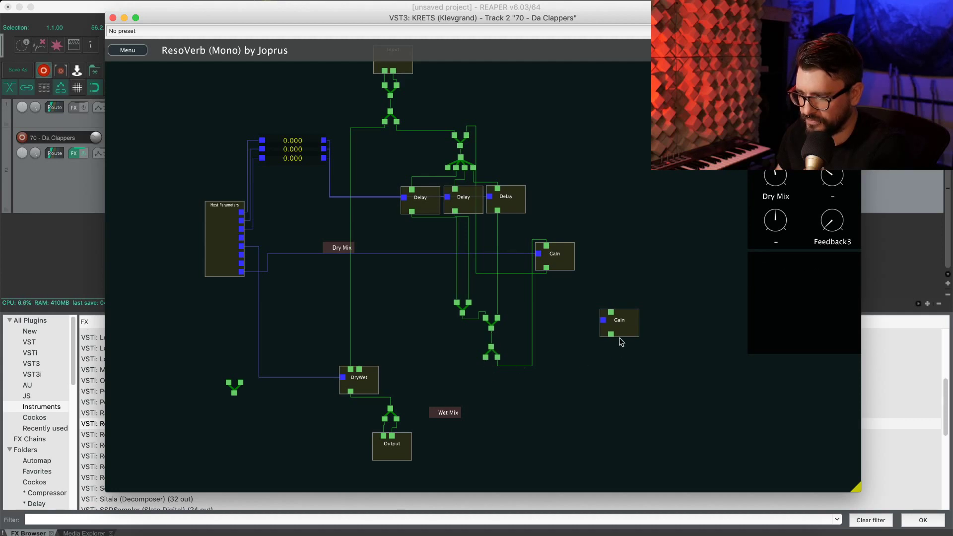
drag(632, 332, 485, 359)
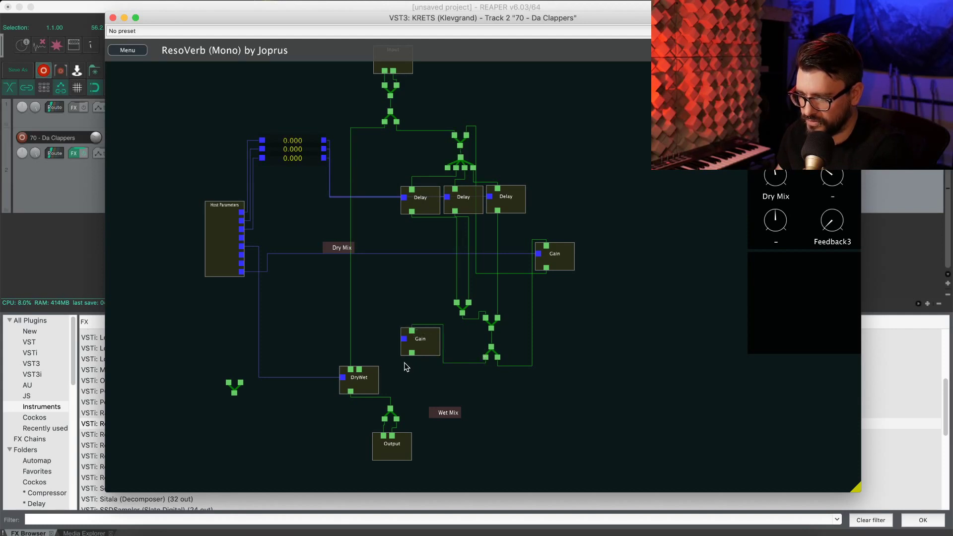
drag(414, 355, 362, 371)
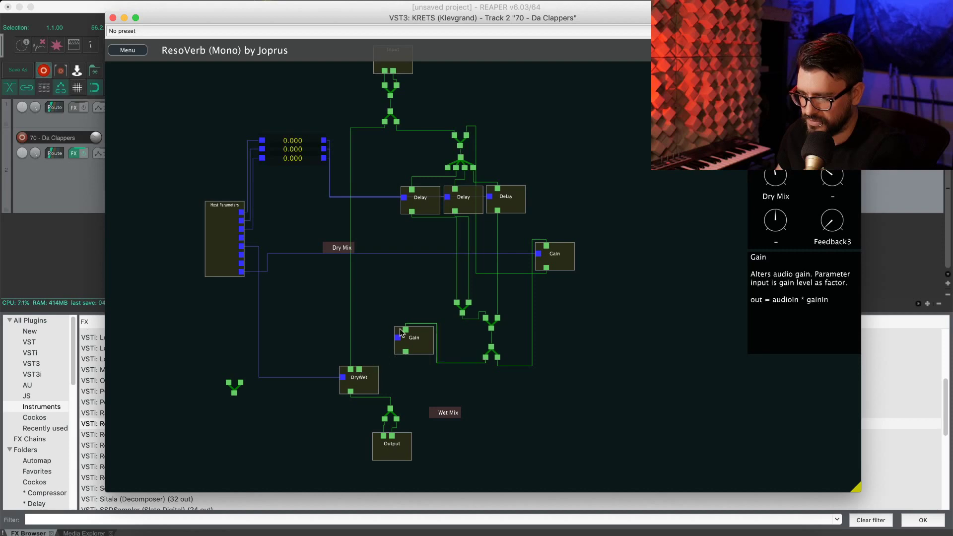
drag(398, 338, 308, 317)
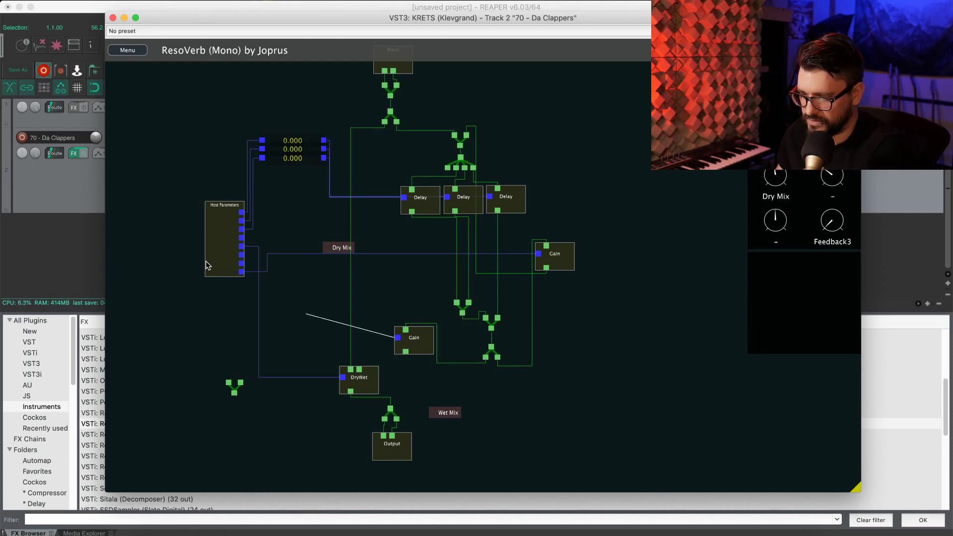
drag(208, 266, 242, 265)
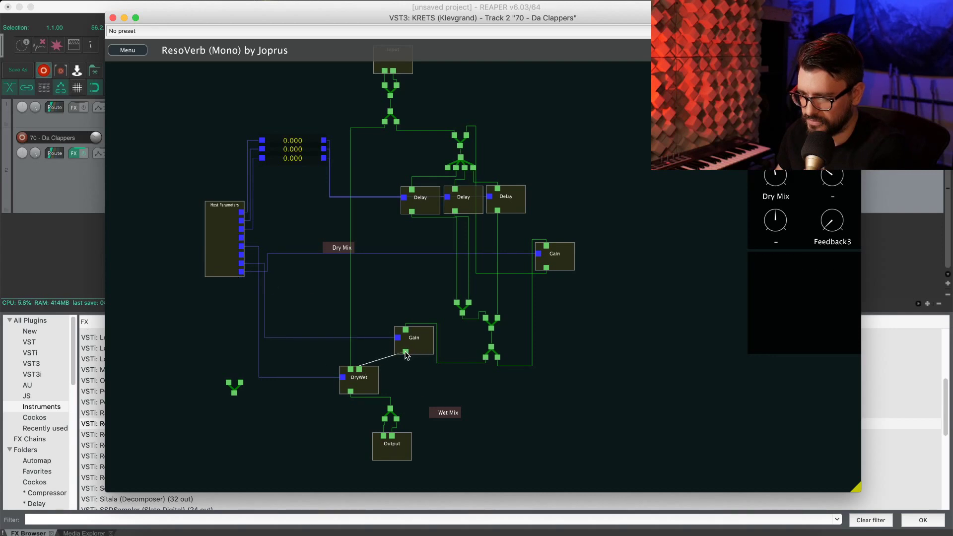
Rename the seventh host parameter to "wetvol" and turn its knob down
double_click(780, 243)
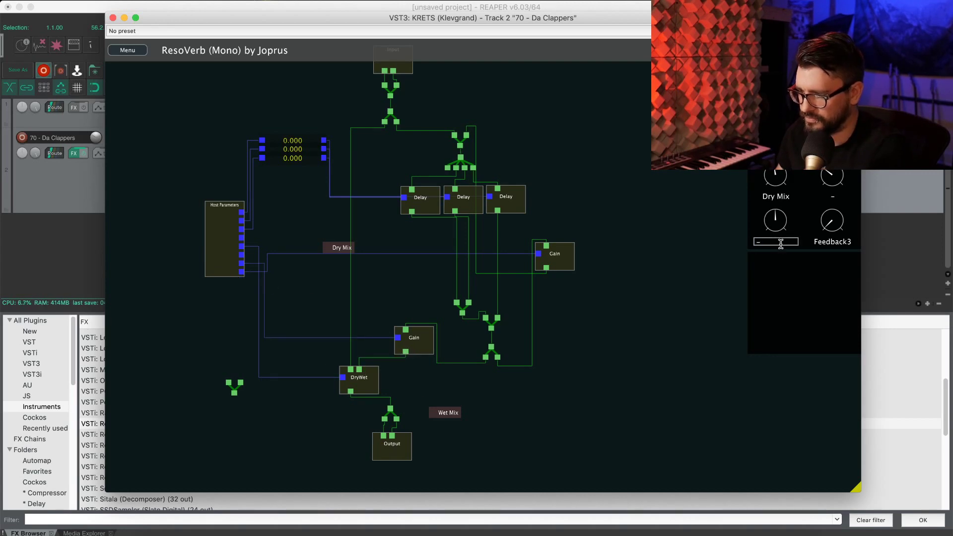
text(wetvol)
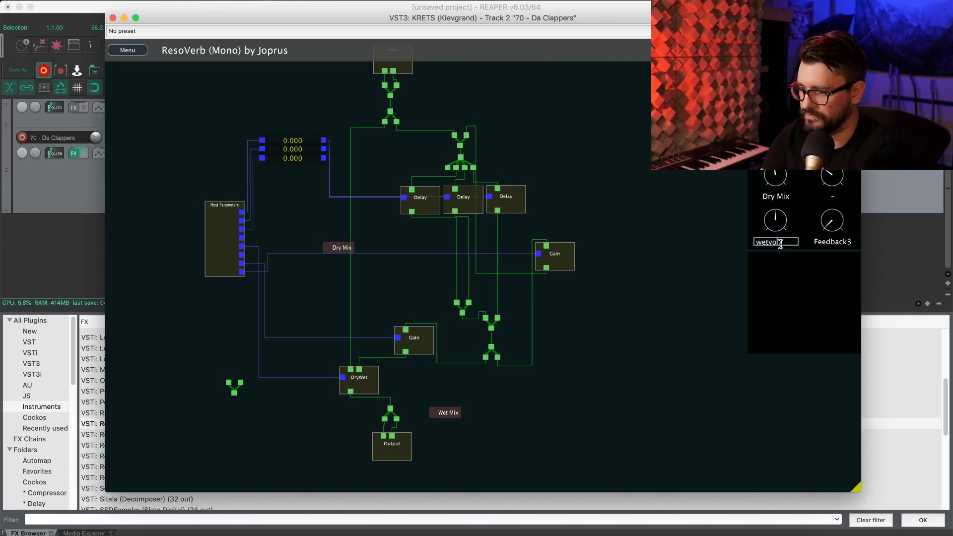
key(Return)
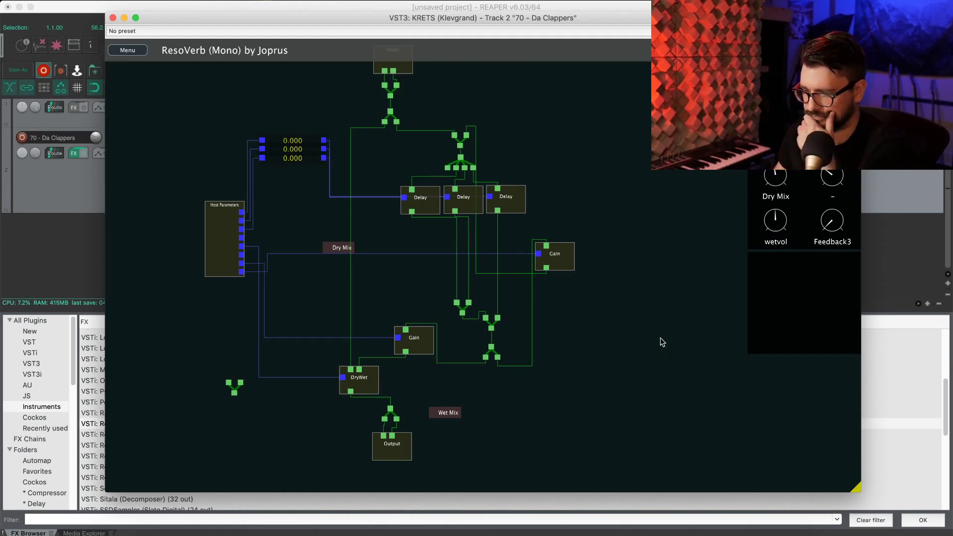
drag(783, 223, 779, 313)
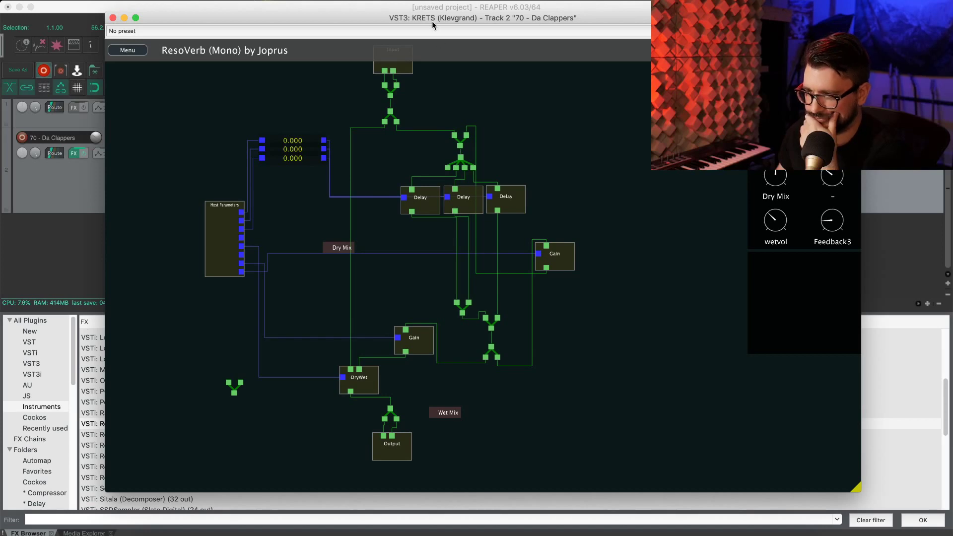
Move the plugin window aside, stop playback, show REAPER's mixer, and play the clip again from the start
drag(433, 24, 527, 80)
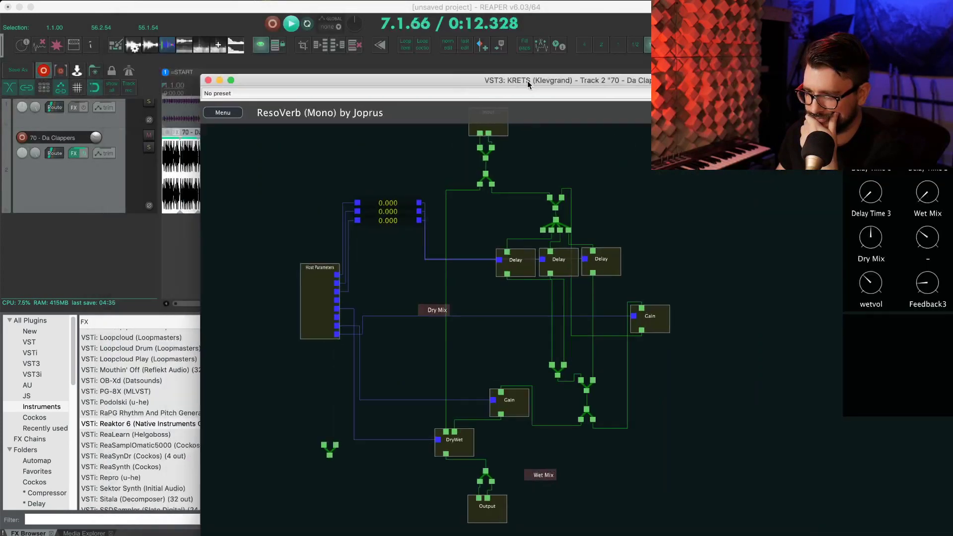
drag(396, 84, 550, 135)
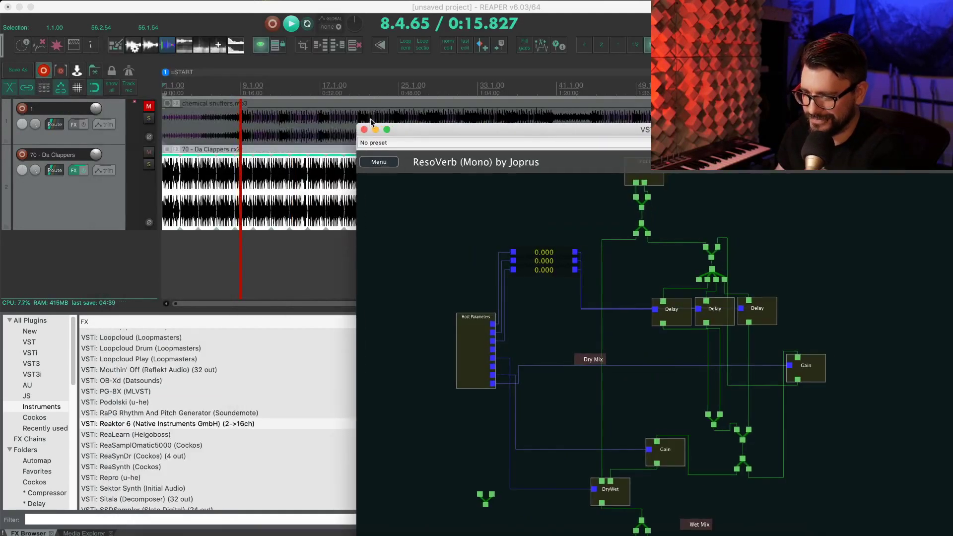
click(74, 198)
key(space)
key(super+m)
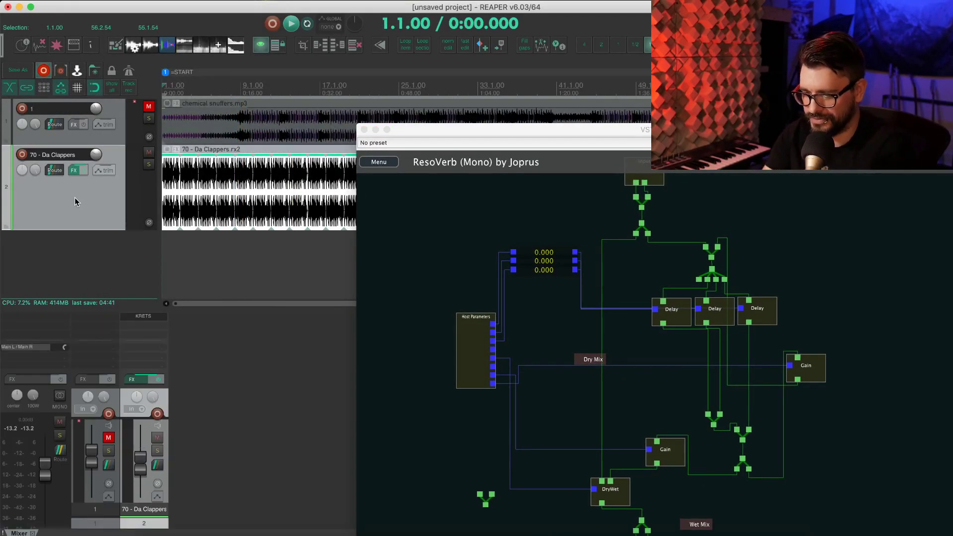
key(space)
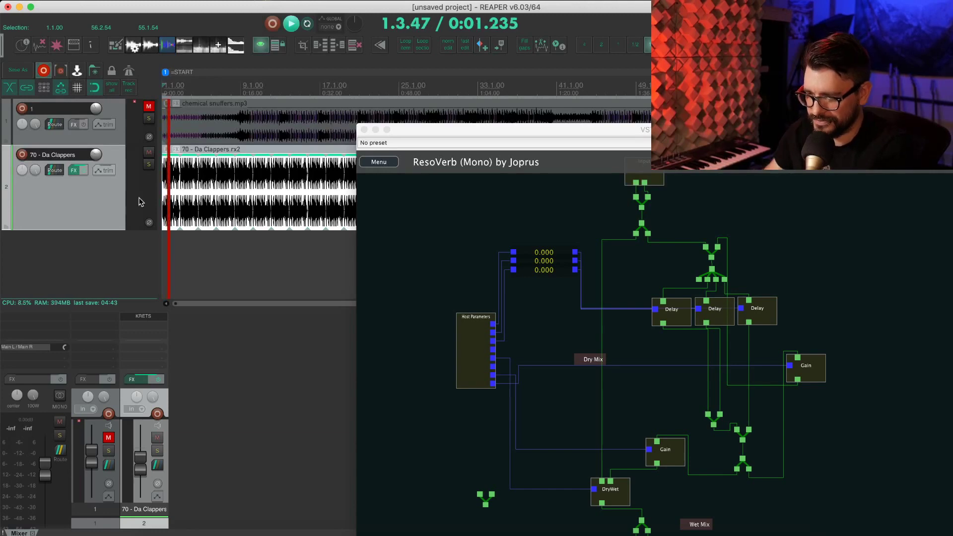
Turn the Feedback3 knob fully down, replay the clip, and move the plugin window clear of the mixer
drag(499, 130, 210, 28)
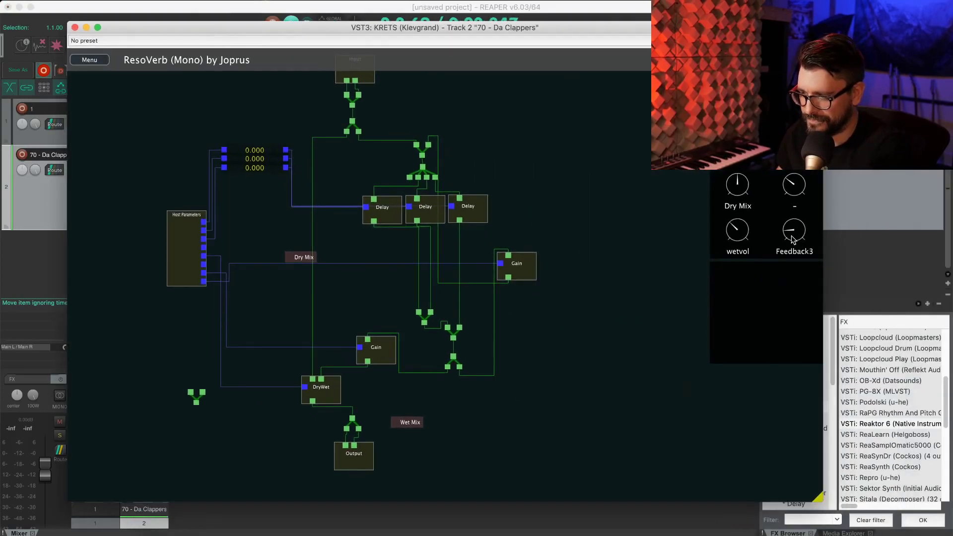
drag(793, 239, 795, 229)
key(space)
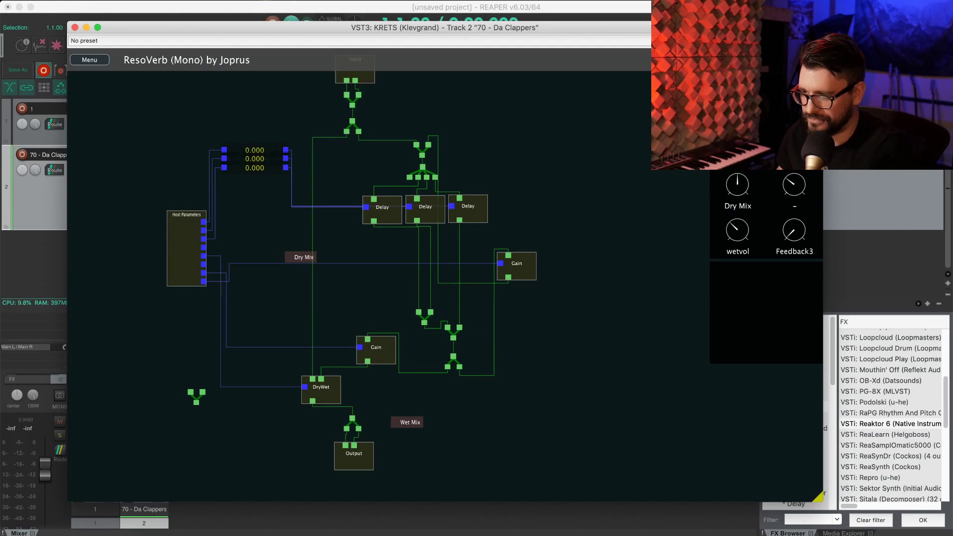
key(space)
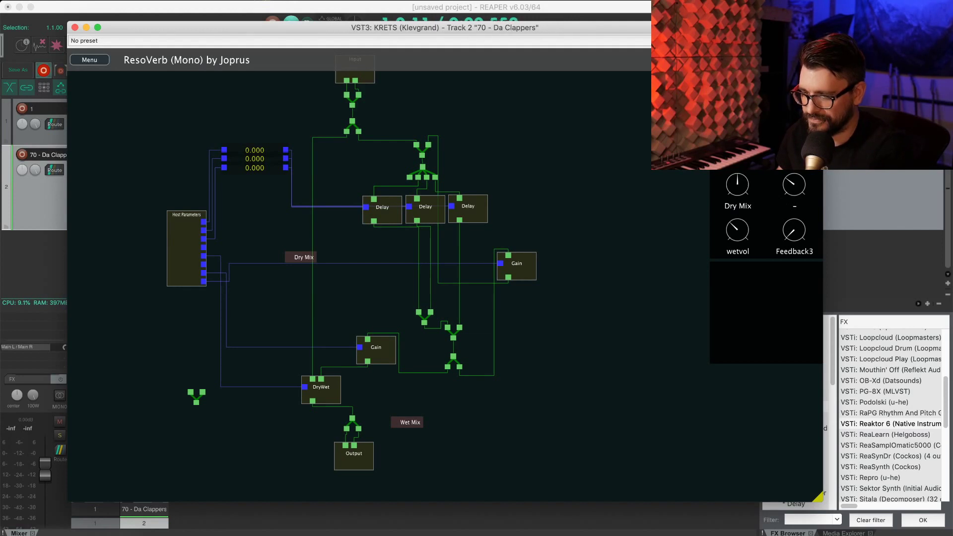
drag(583, 26, 759, 24)
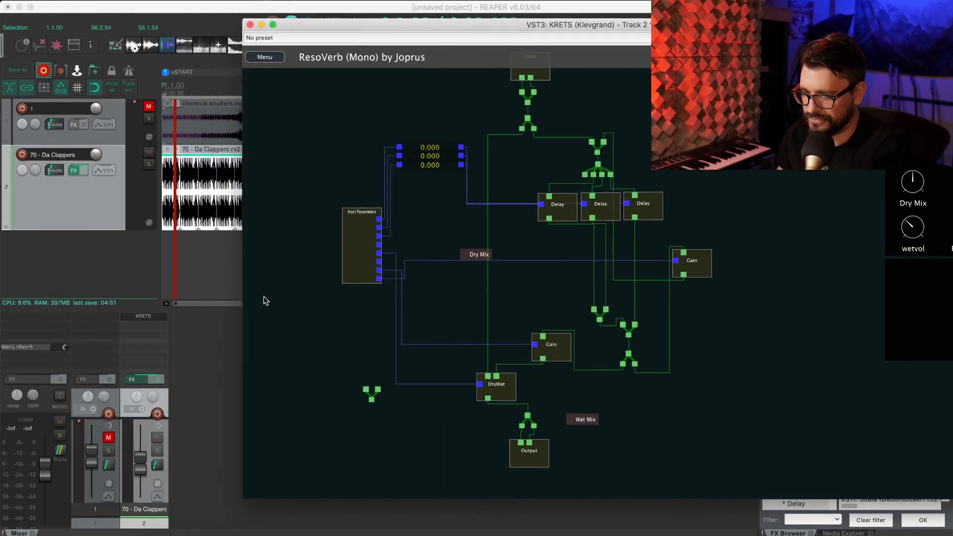
click(233, 371)
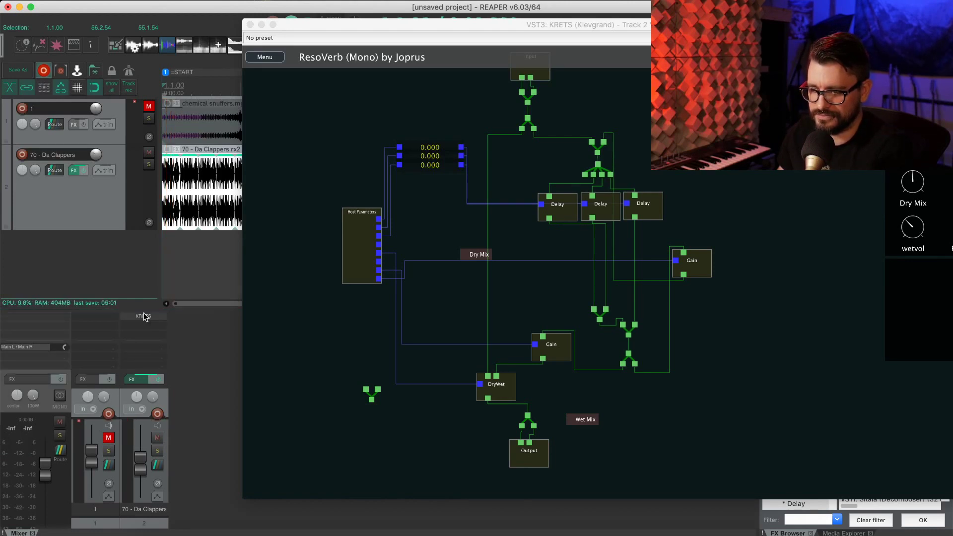
Load the delay1 patch from the account's own saved patches in place of ResoVerb (Mono)
click(270, 57)
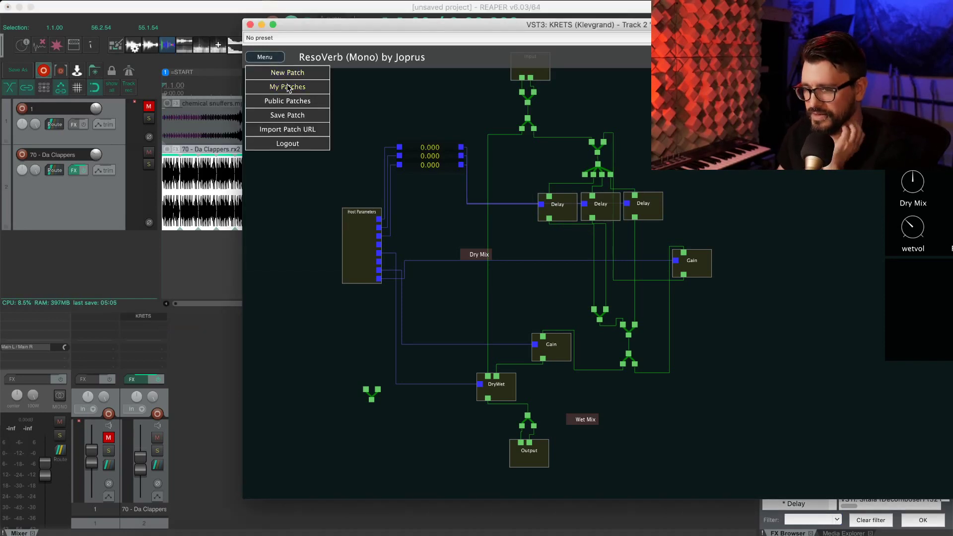
click(288, 87)
click(308, 93)
click(844, 485)
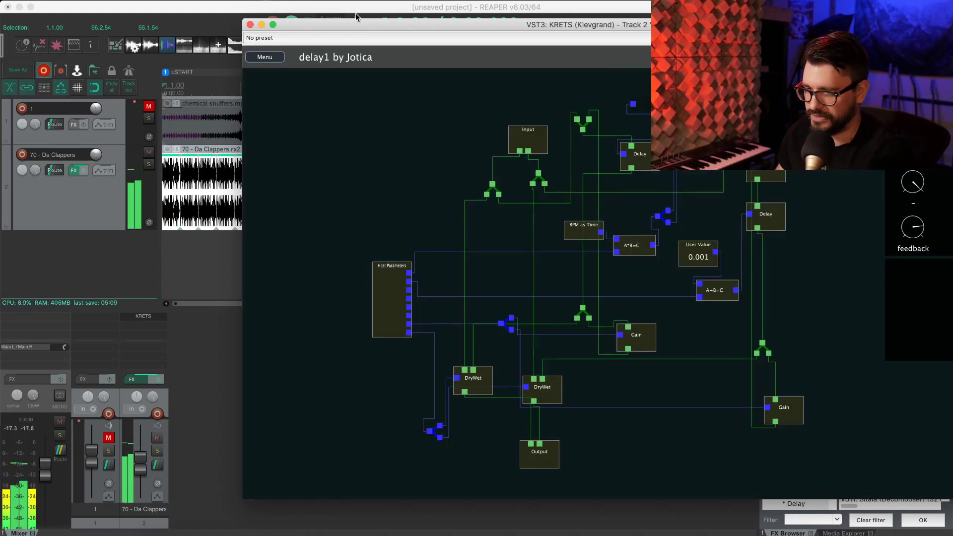
Move the Host Parameters block farther out from the DryWet blocks and trace the signal paths from Input to Output
drag(355, 22, 158, 17)
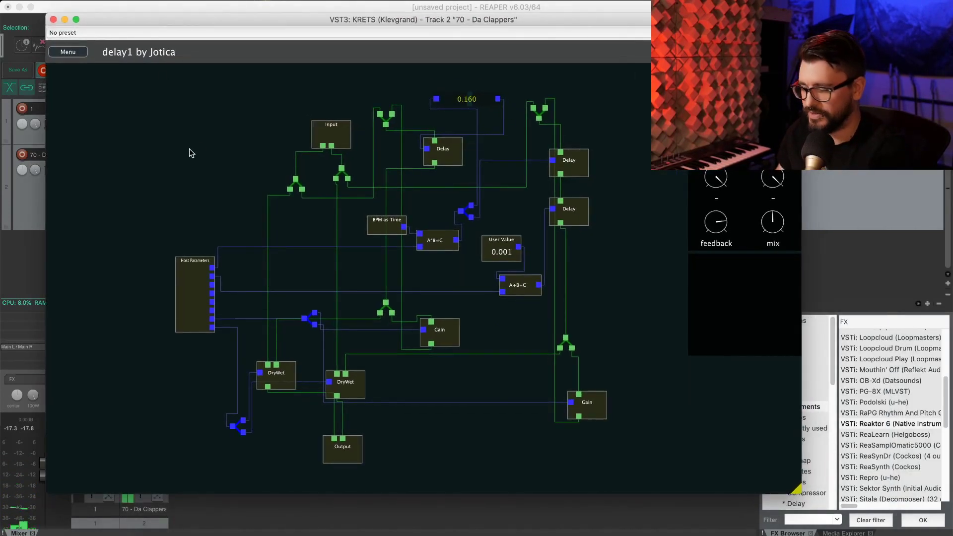
drag(185, 289, 135, 273)
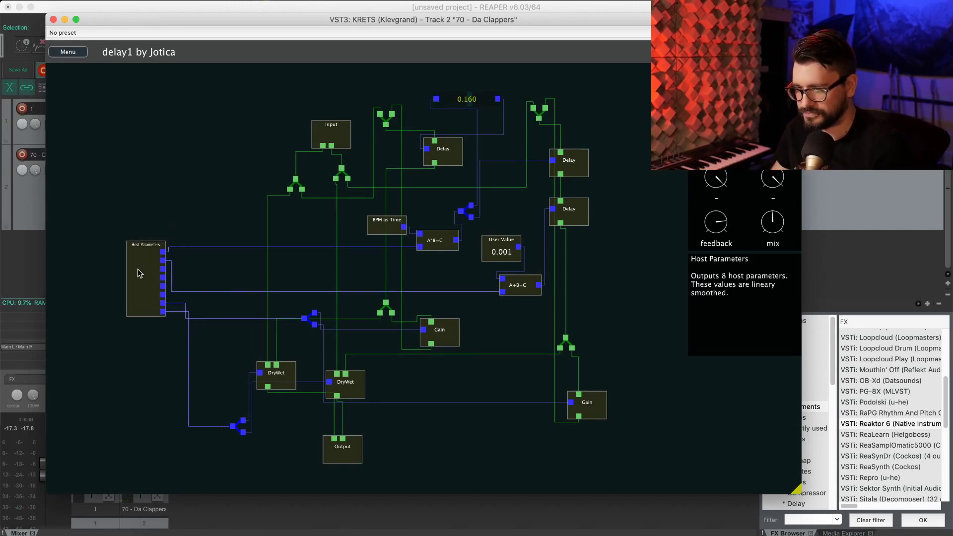
drag(197, 158, 356, 78)
drag(272, 128, 251, 199)
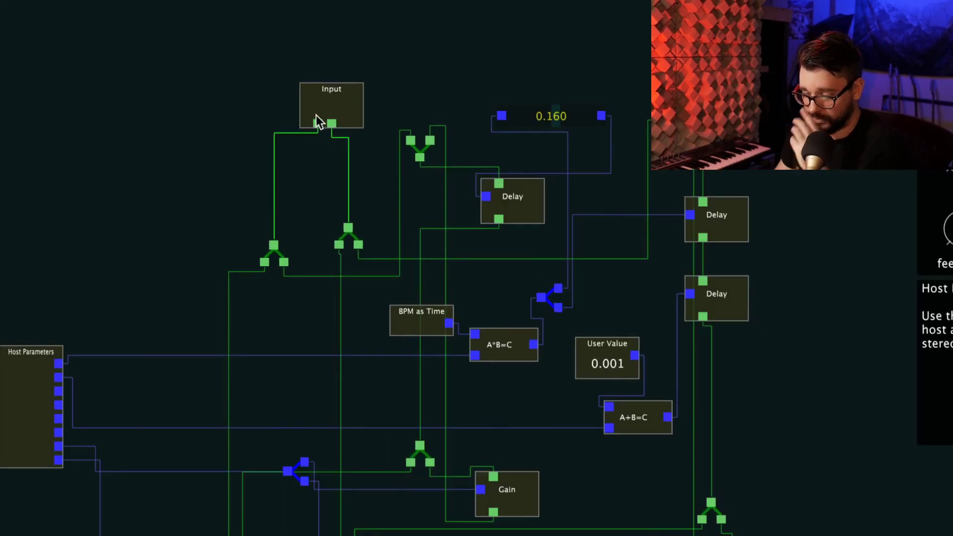
drag(304, 193, 315, 94)
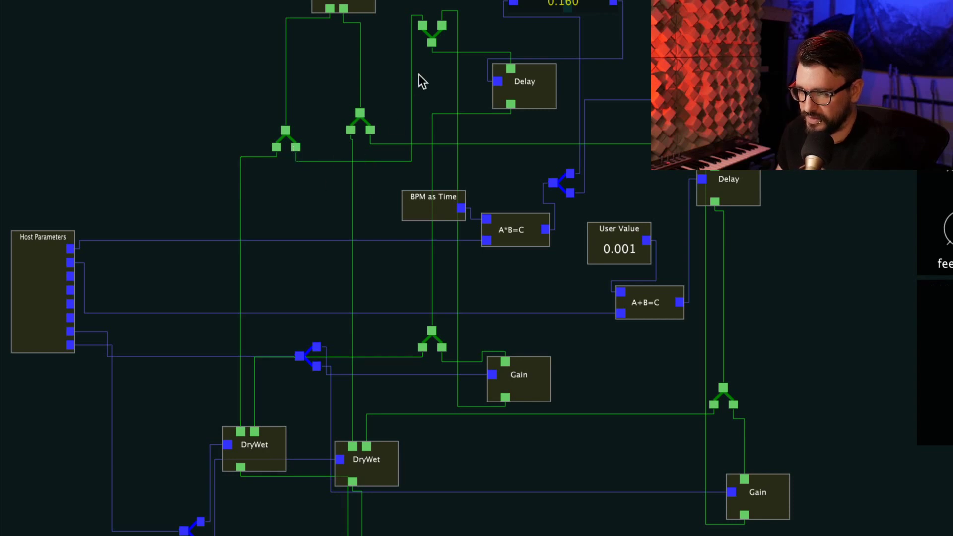
scroll(419, 81, up, 3)
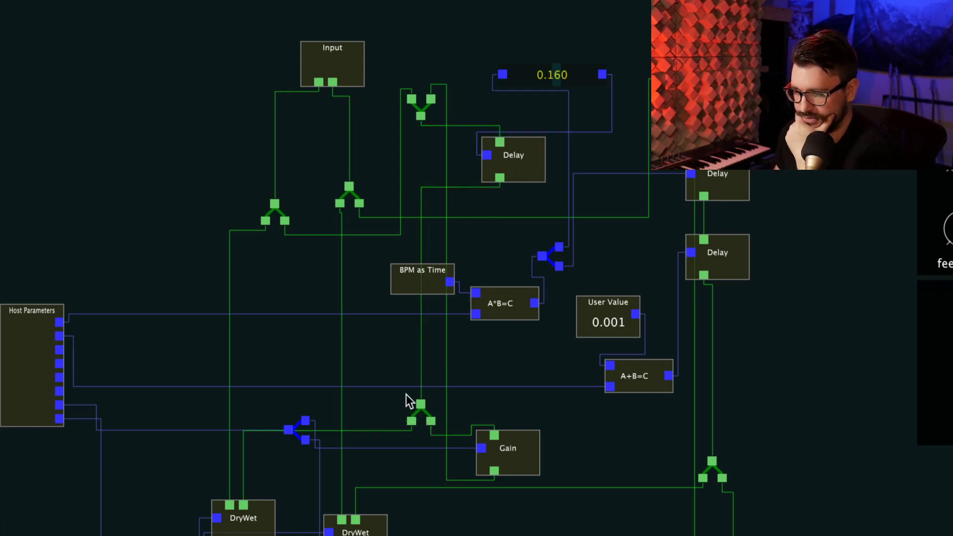
scroll(407, 394, down, 5)
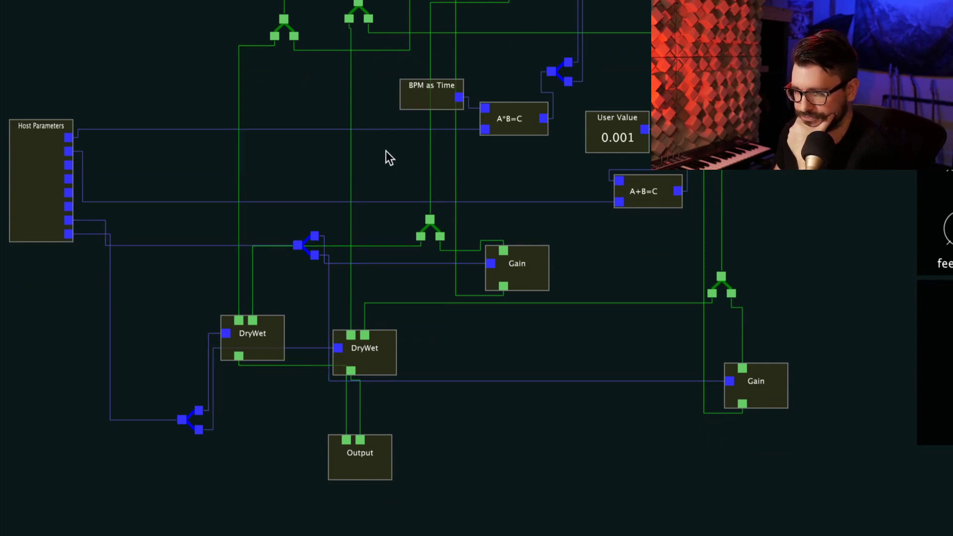
drag(385, 151, 383, 275)
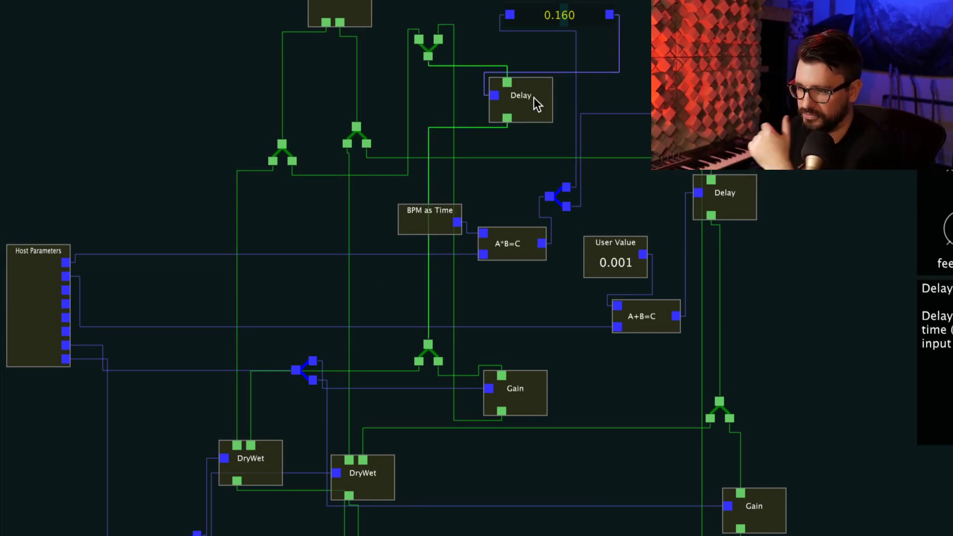
Shift the left channel's Delay and its feedback Gain slightly while tracing the feedback loop
drag(534, 100, 506, 108)
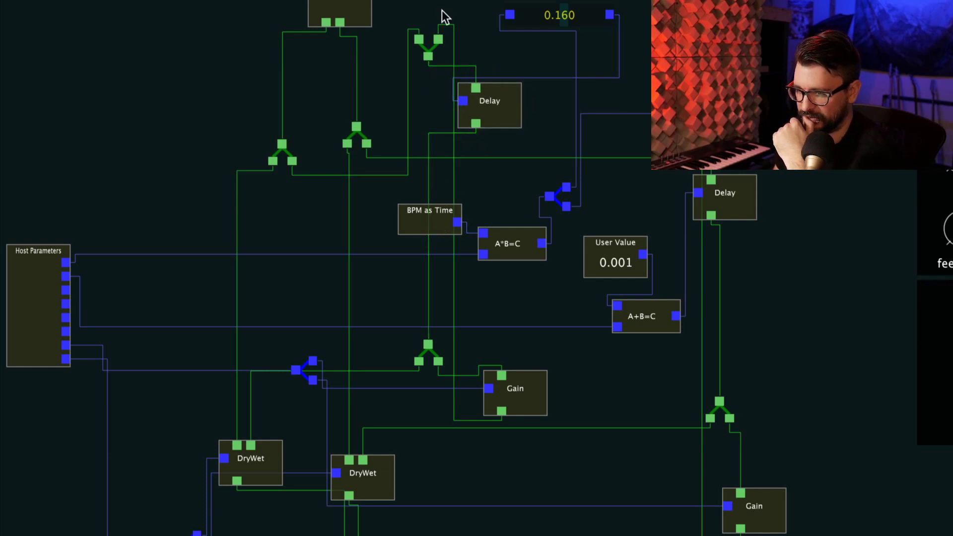
drag(530, 398, 516, 383)
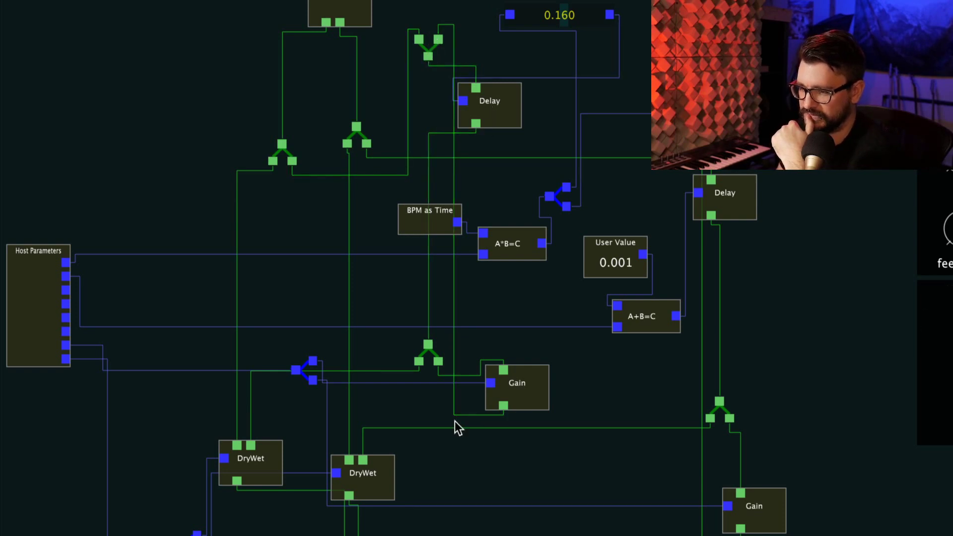
drag(620, 372, 532, 387)
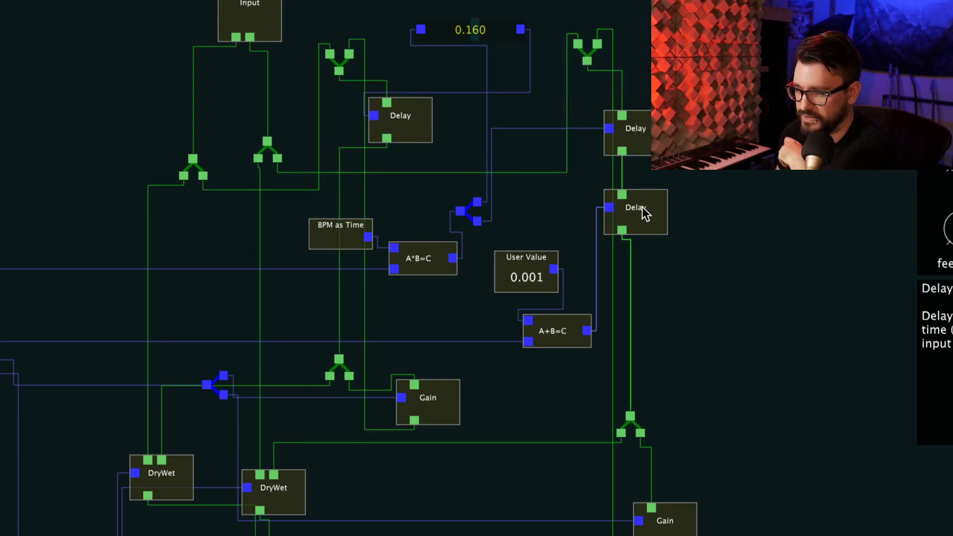
Shift the right channel's second Delay and its feedback Gain slightly while following the offset delay path
drag(651, 209, 662, 201)
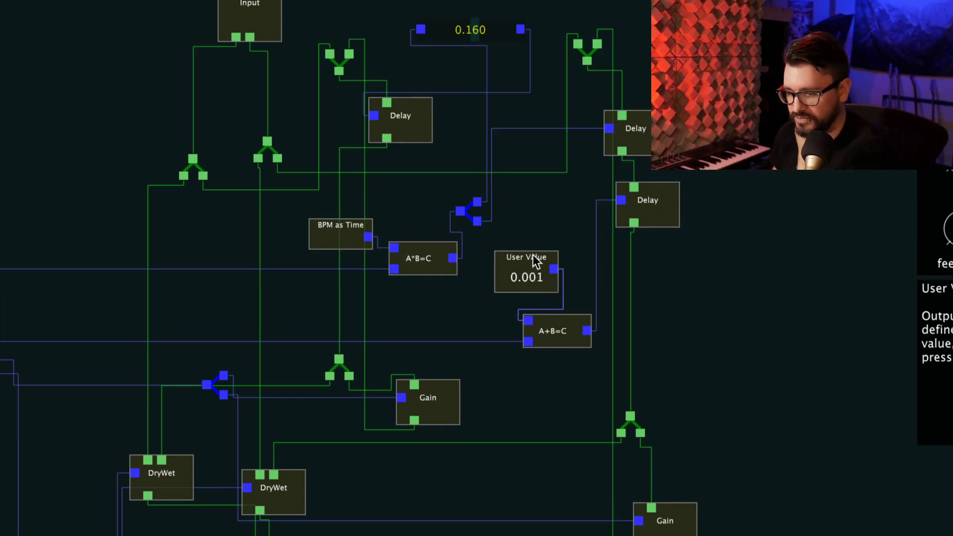
scroll(680, 236, down, 3)
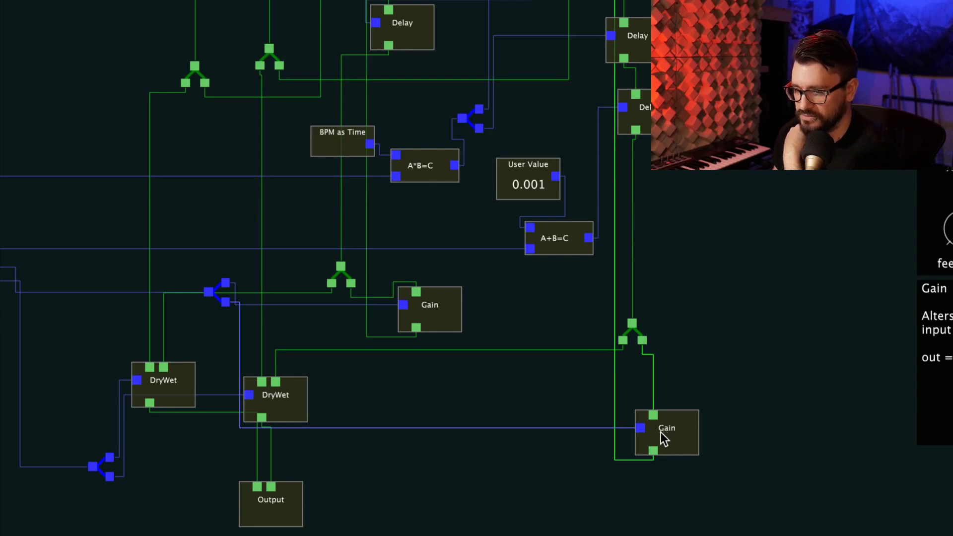
mouse_move(660, 432)
mouse_down()
mouse_move(634, 431)
mouse_move(669, 424)
mouse_move(660, 423)
mouse_up()
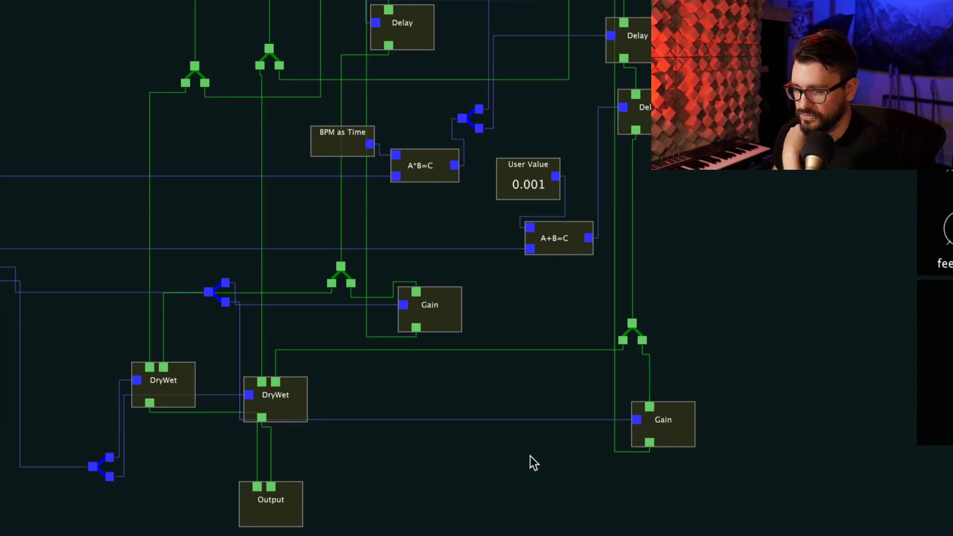
drag(530, 456, 633, 448)
Move the right channel's feedback Gain farther out beside its Splitter and inspect the seventh host parameter and the A+B=C block
mouse_move(782, 398)
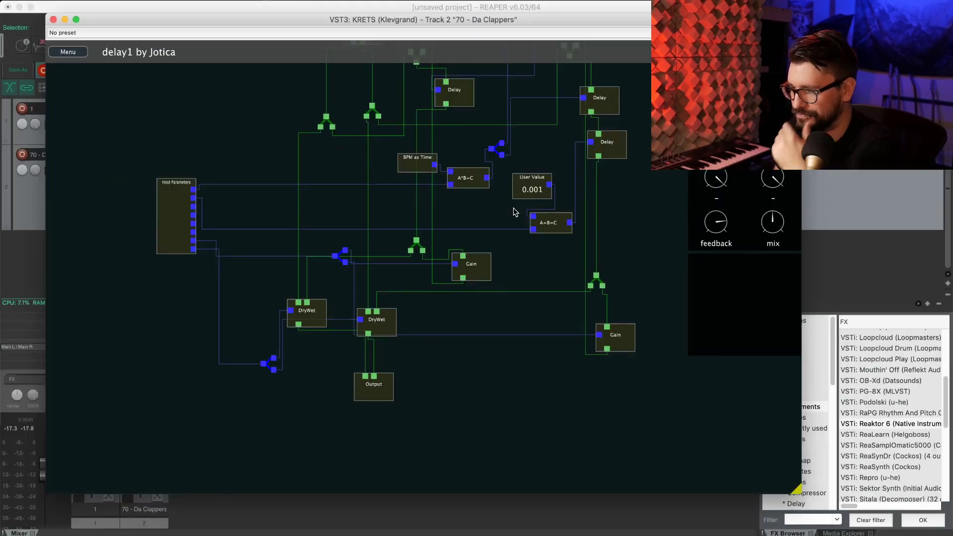
drag(679, 270, 695, 288)
drag(669, 254, 668, 256)
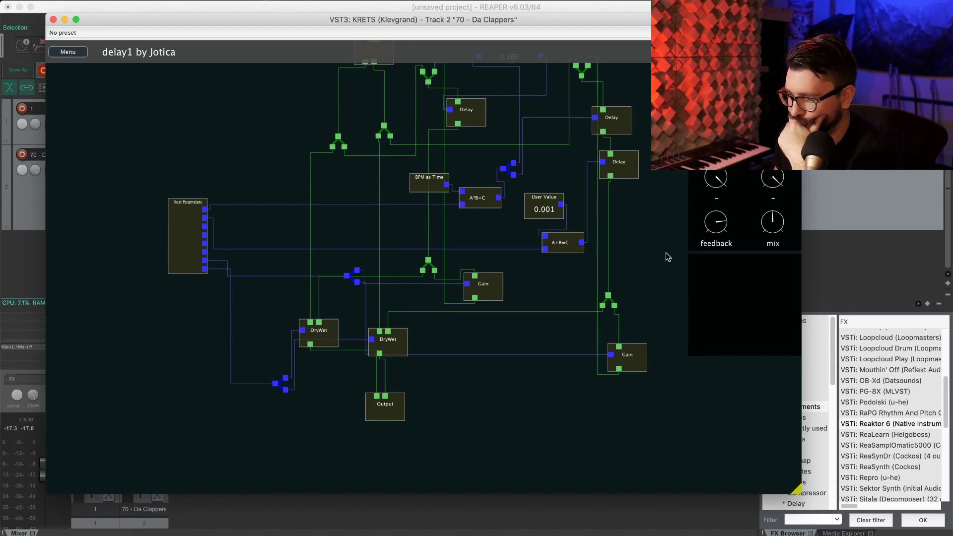
drag(636, 356, 655, 325)
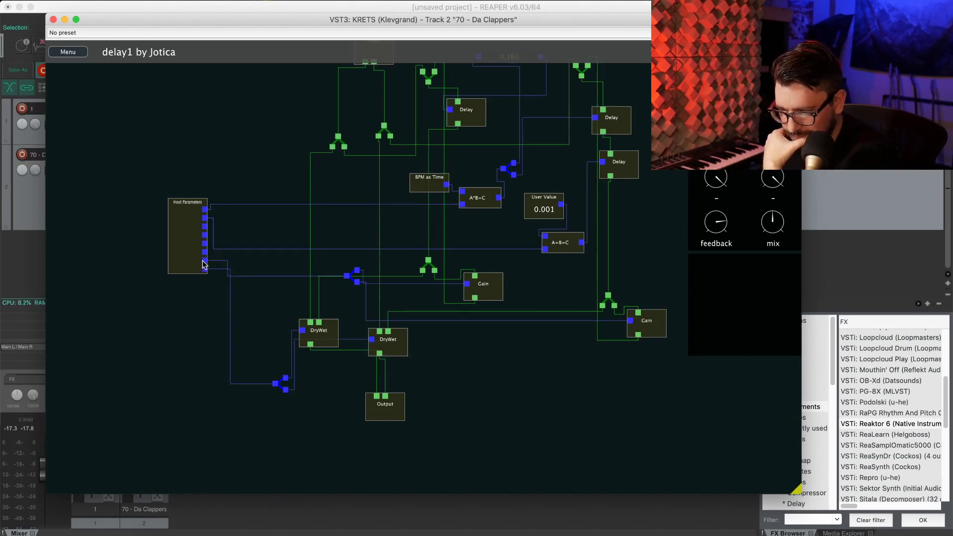
mouse_move(205, 263)
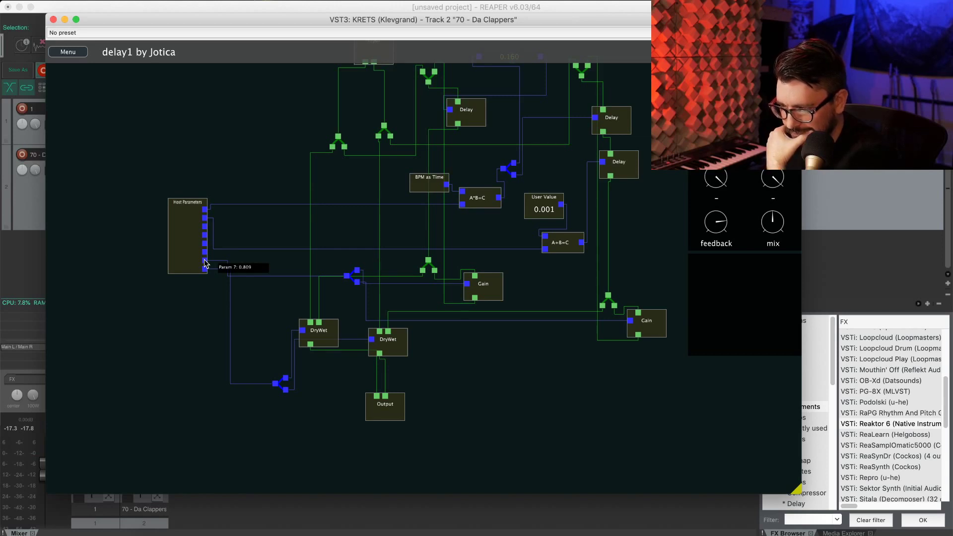
drag(645, 238, 570, 279)
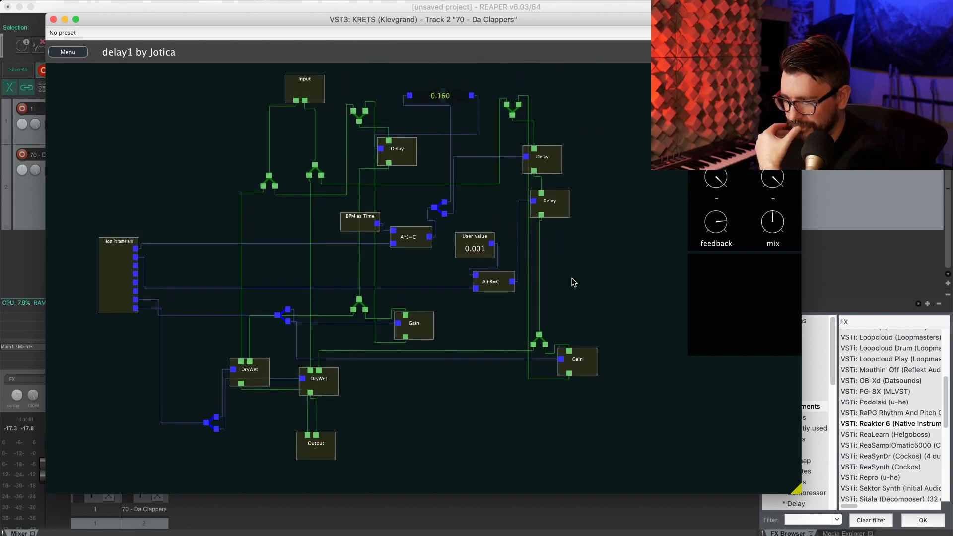
drag(576, 367, 592, 374)
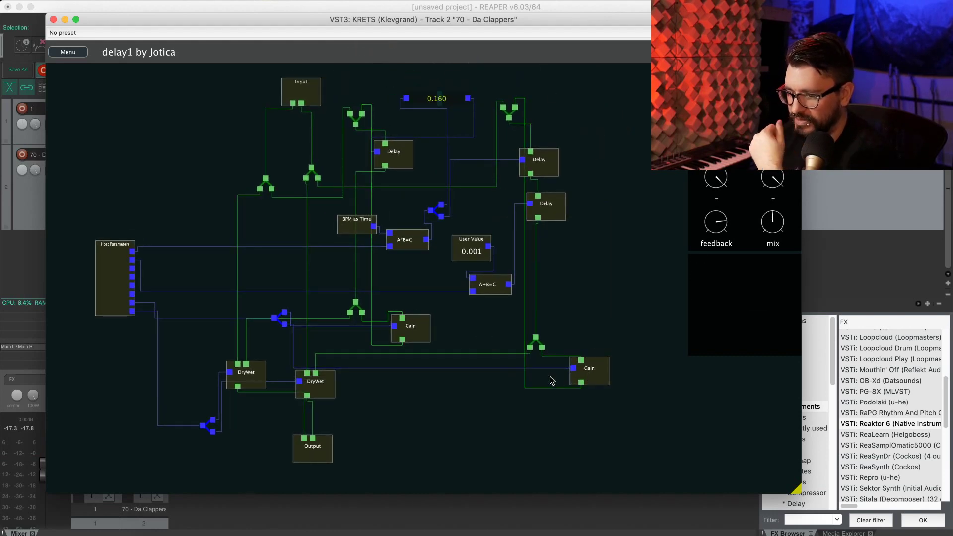
drag(597, 315, 602, 283)
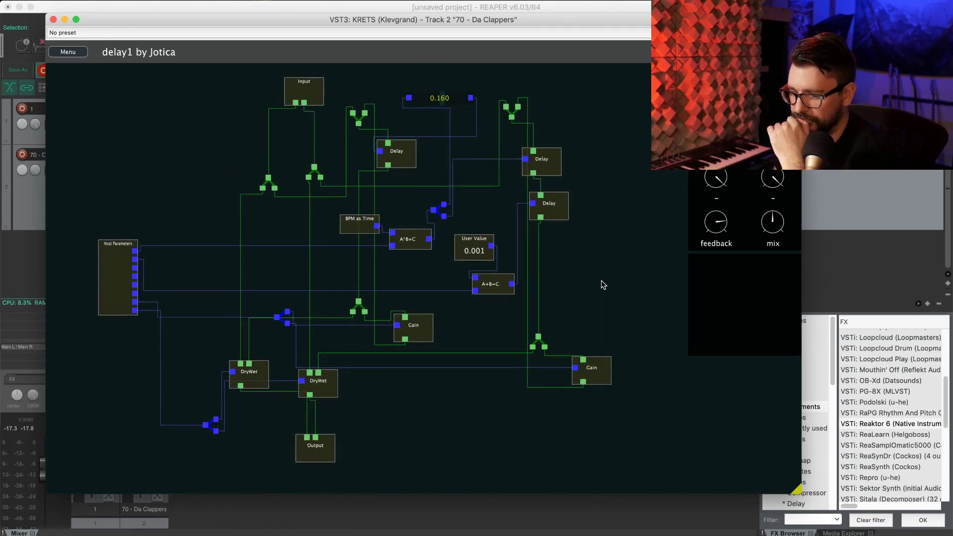
mouse_move(488, 287)
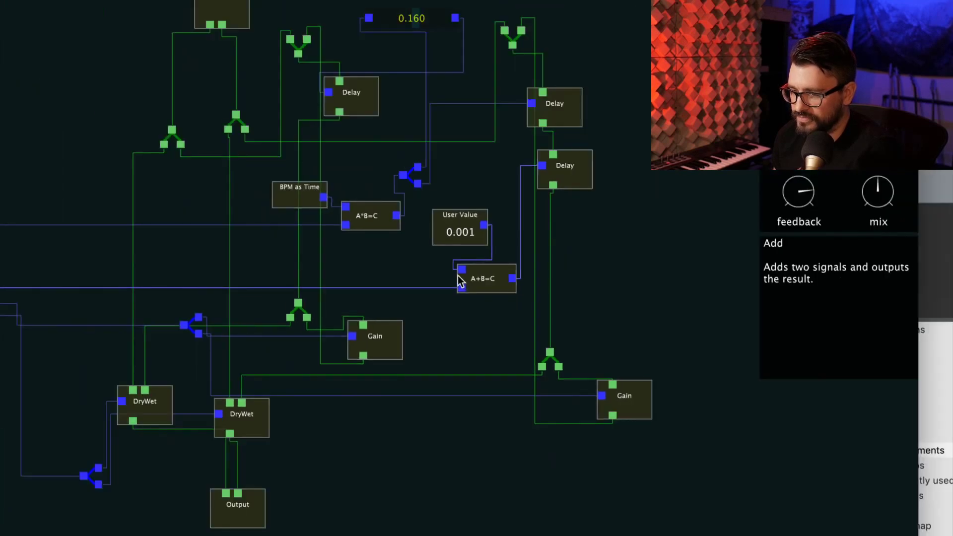
mouse_move(74, 248)
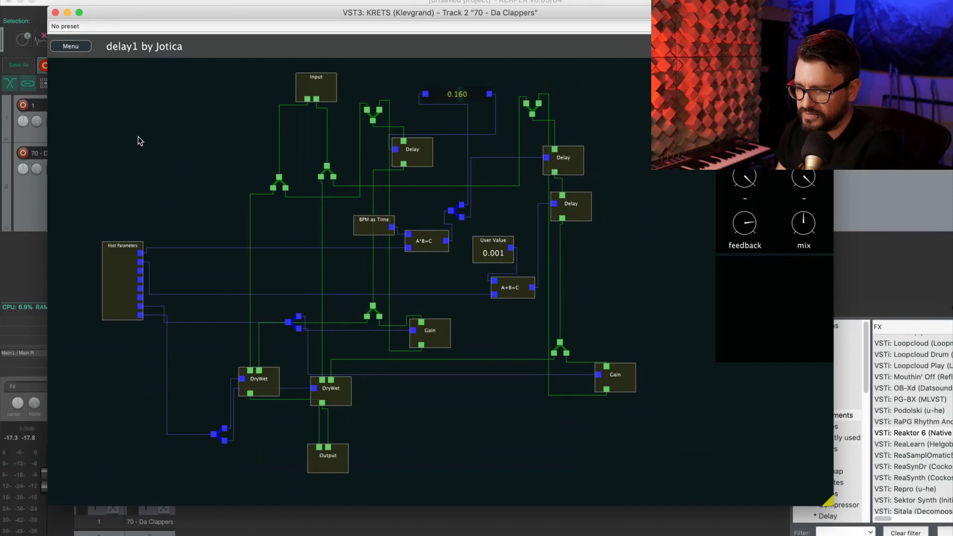
Add a new Delay block in the empty area above Host Parameters
right_click(139, 140)
mouse_move(186, 146)
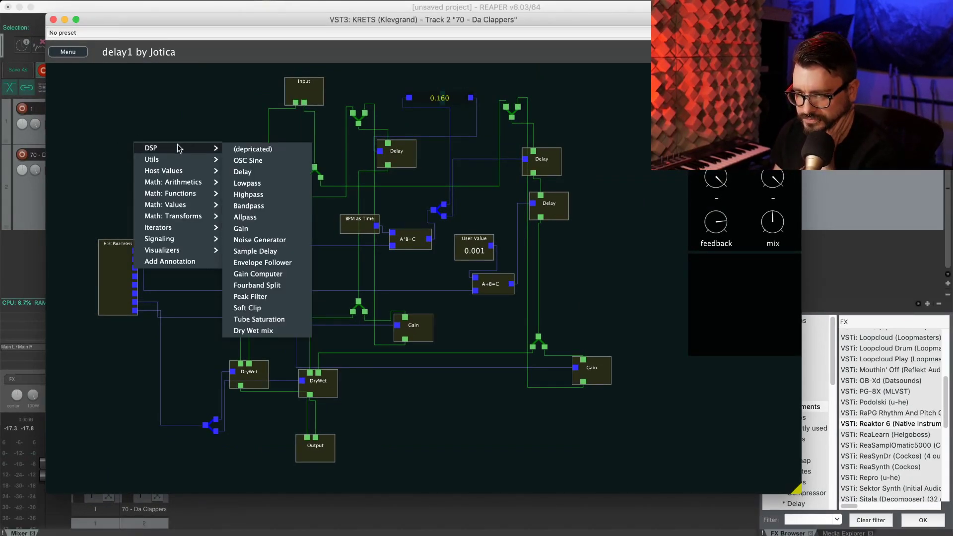
click(271, 172)
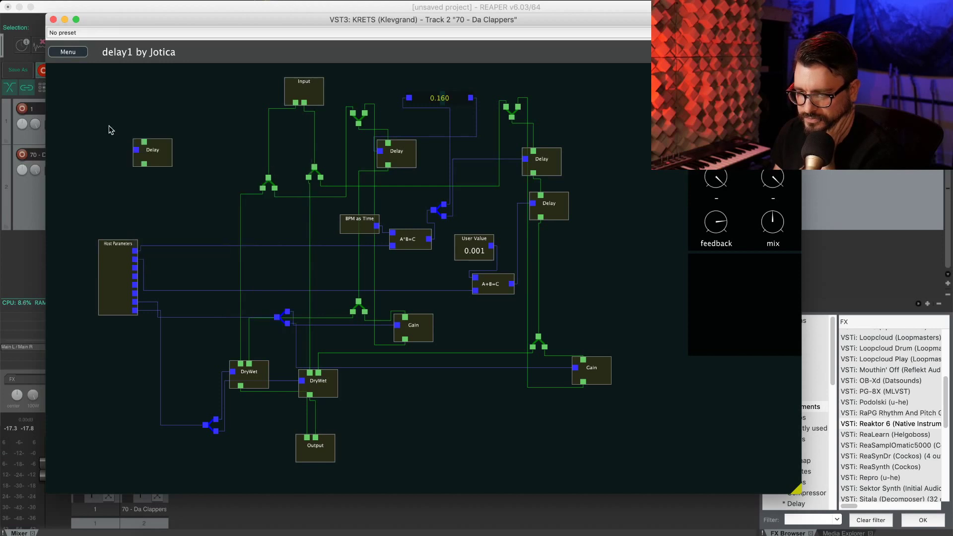
Shift the unconnected Delay block in the empty area above Host Parameters and remove it from the patch
drag(169, 151, 194, 126)
right_click(112, 155)
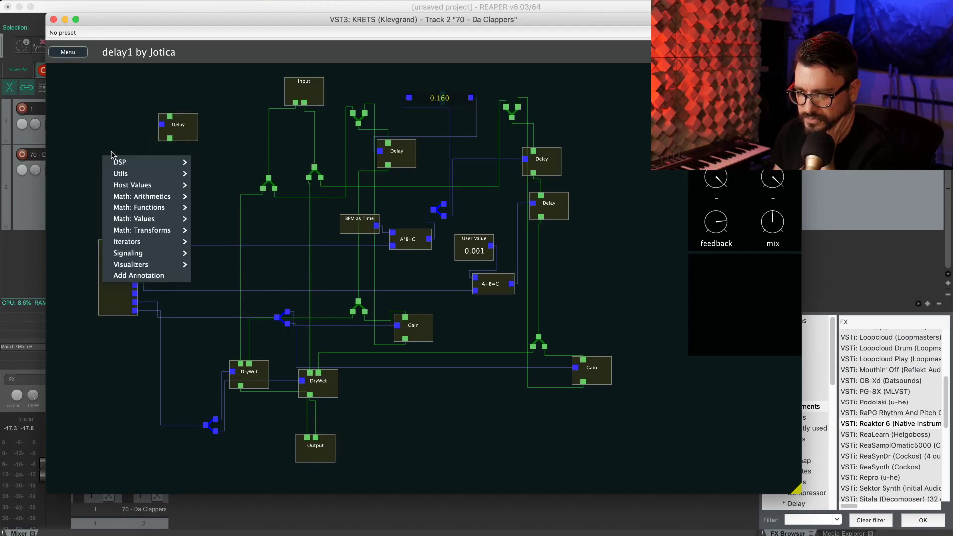
mouse_move(123, 174)
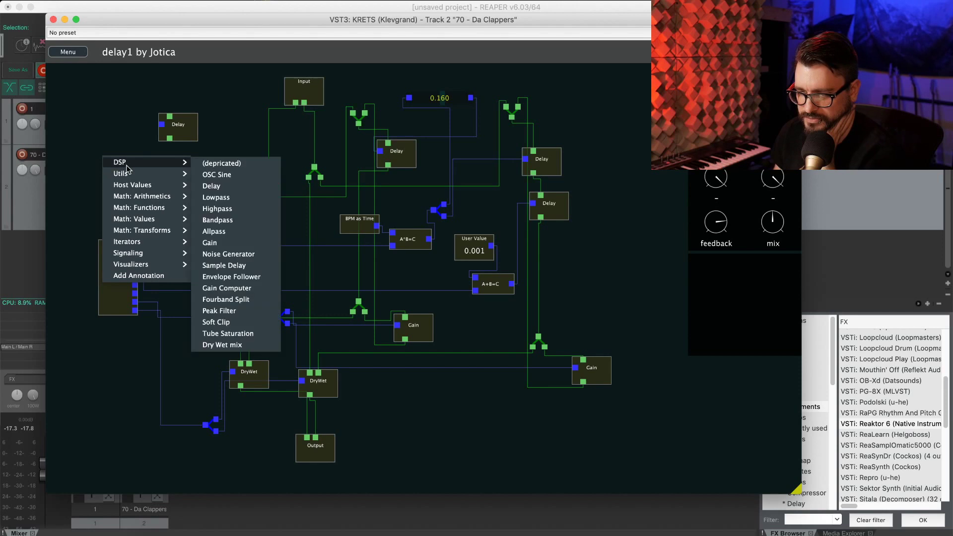
click(168, 121)
right_click(173, 120)
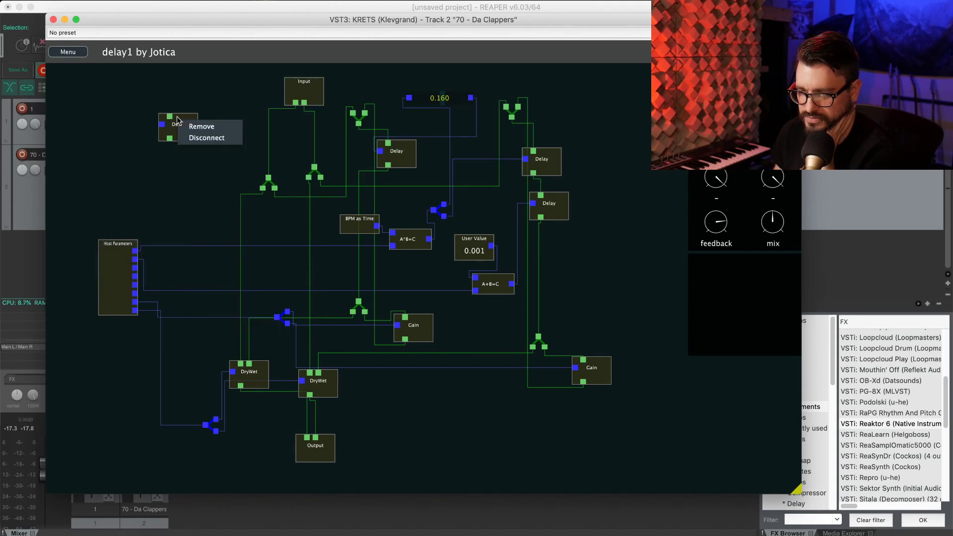
click(193, 127)
Add an OSC Sine block in the empty area above Host Parameters
right_click(125, 124)
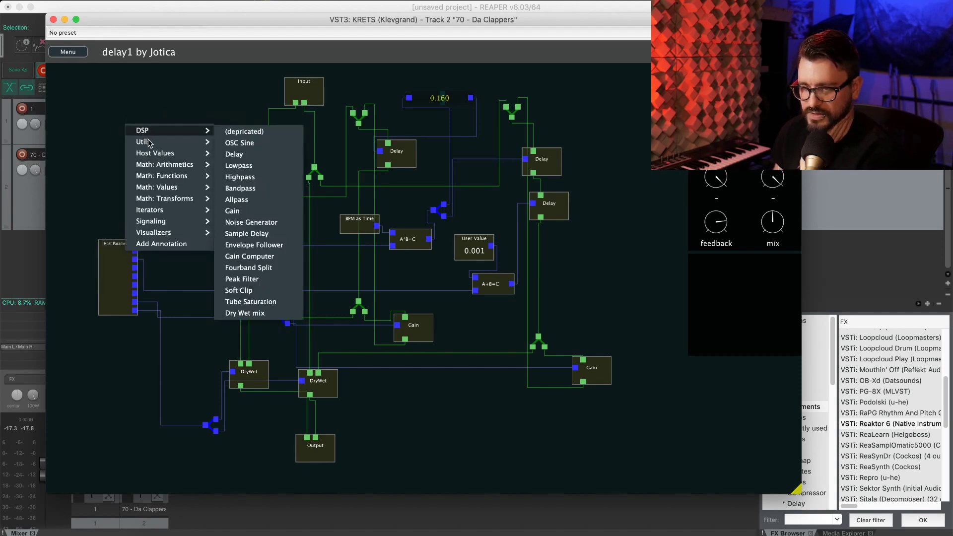
mouse_move(154, 134)
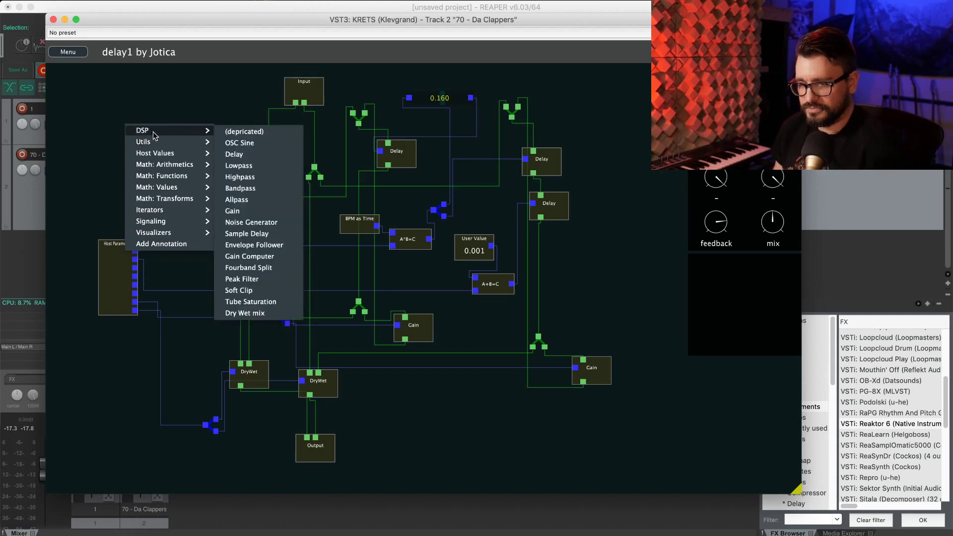
click(239, 143)
drag(152, 148, 124, 127)
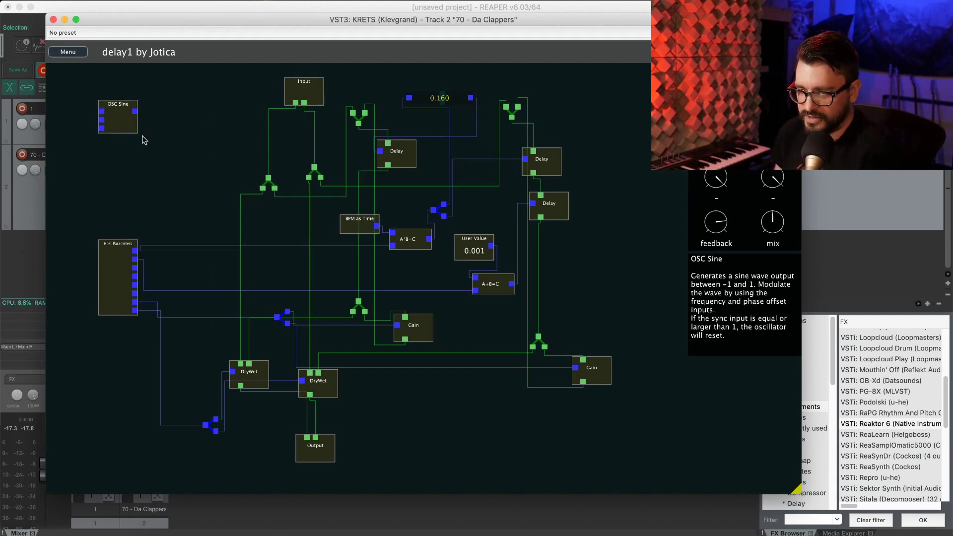
Add a Tube Saturation block, connect the OSC Sine output to its audio input, and place it right beside the oscillator
right_click(200, 149)
mouse_move(228, 181)
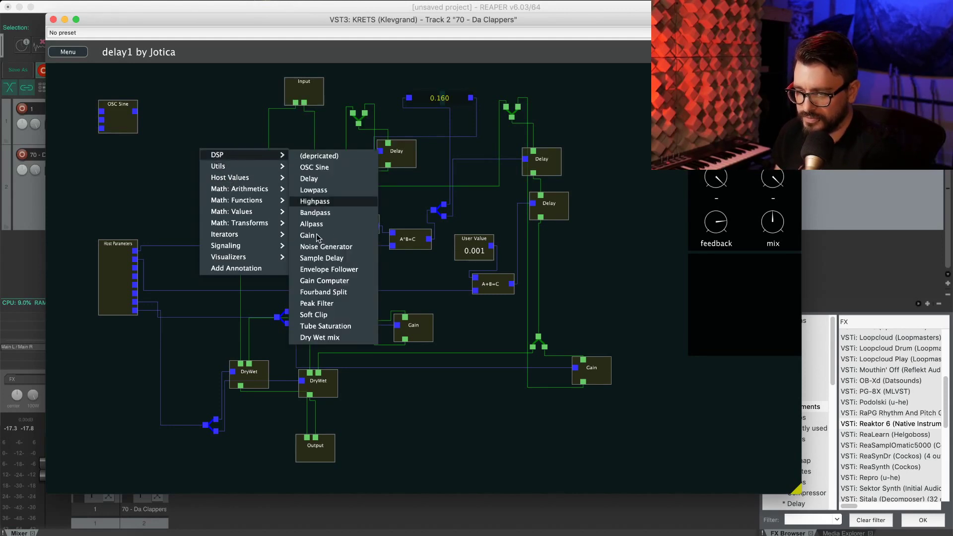
click(328, 326)
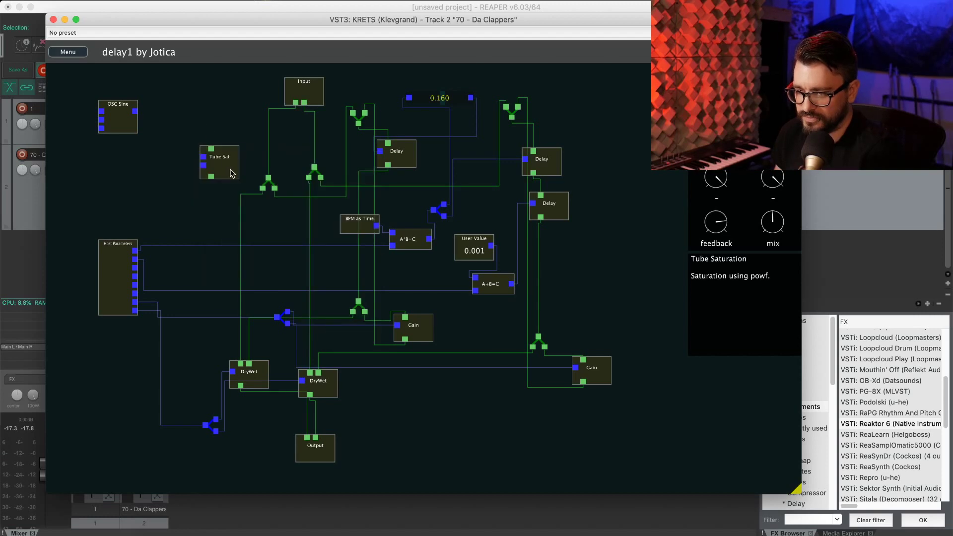
drag(229, 169, 208, 143)
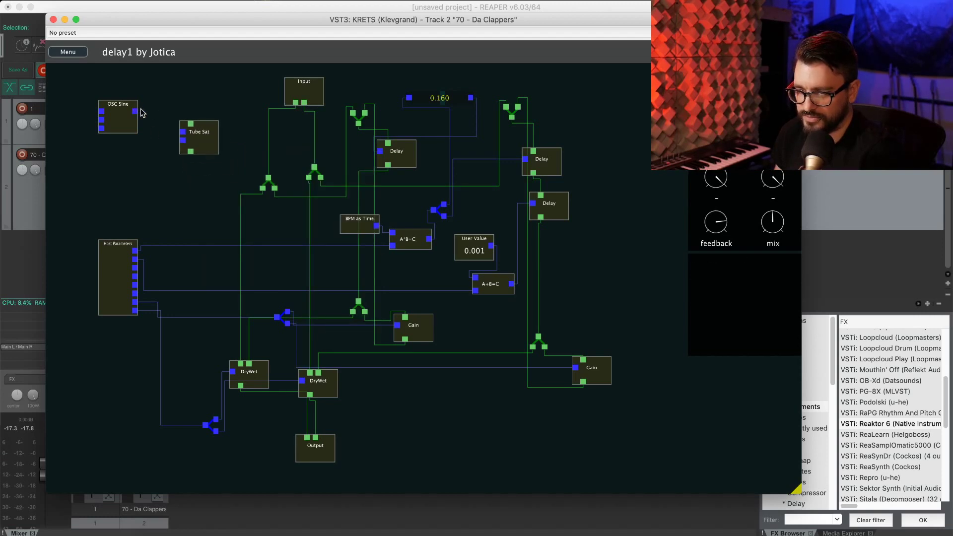
drag(142, 113, 199, 150)
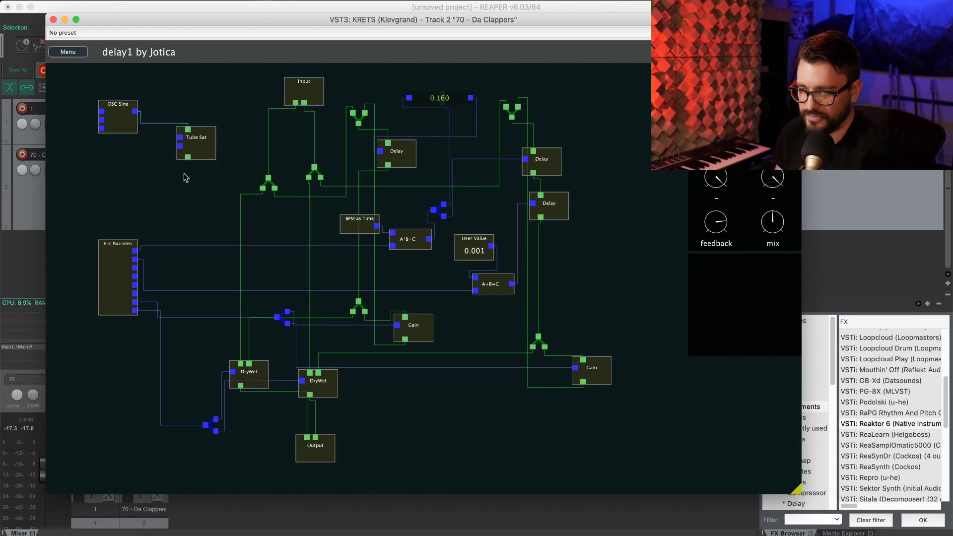
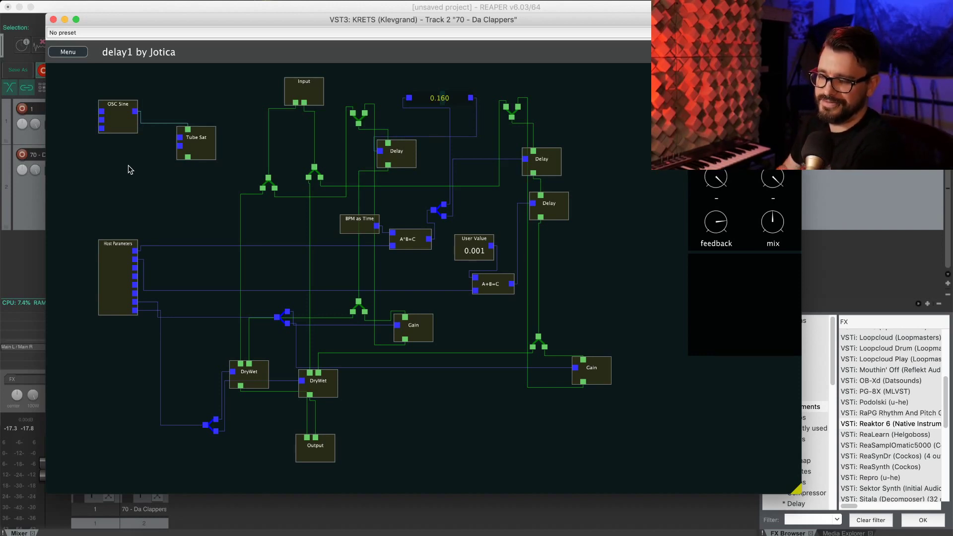
drag(191, 147, 162, 124)
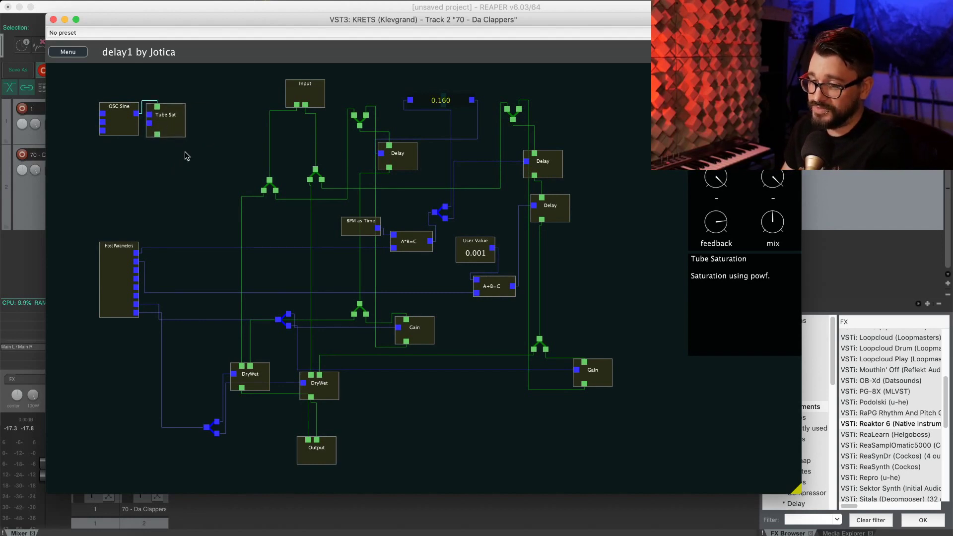
Move the Host Parameters block closer to the DryWet blocks and nudge the left channel's feedback Gain slightly upward
mouse_move(191, 215)
mouse_down()
mouse_move(227, 201)
mouse_move(199, 223)
mouse_up()
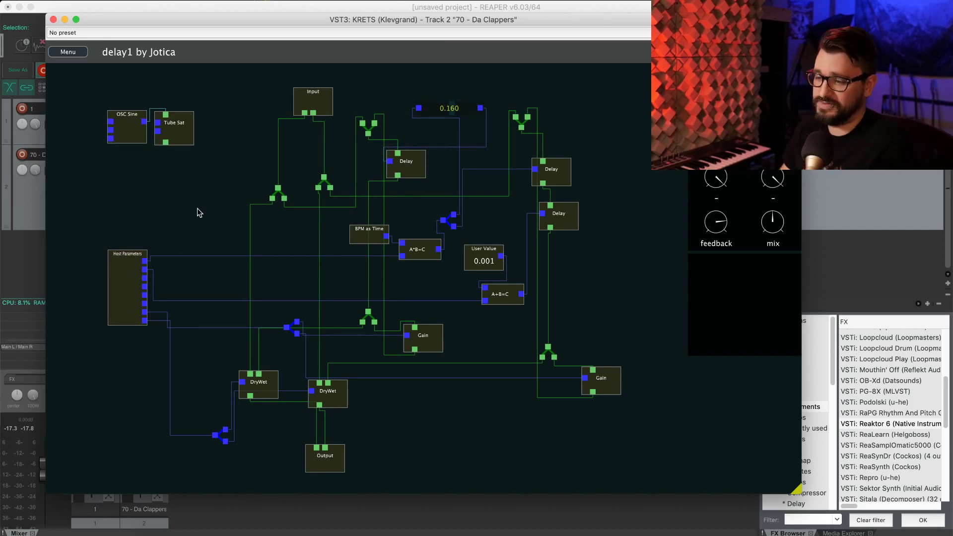
click(115, 260)
drag(114, 258, 148, 272)
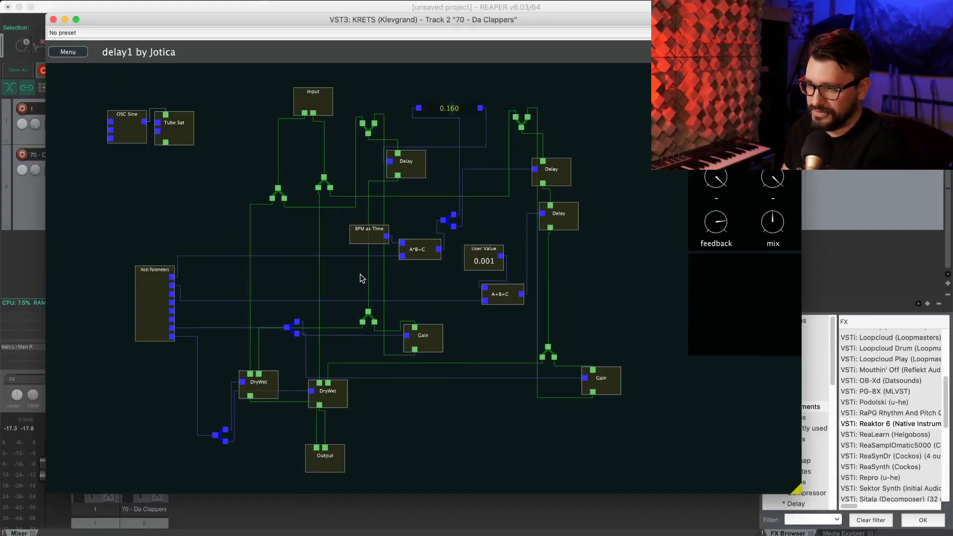
scroll(458, 326, right, 3)
scroll(458, 326, down, 2)
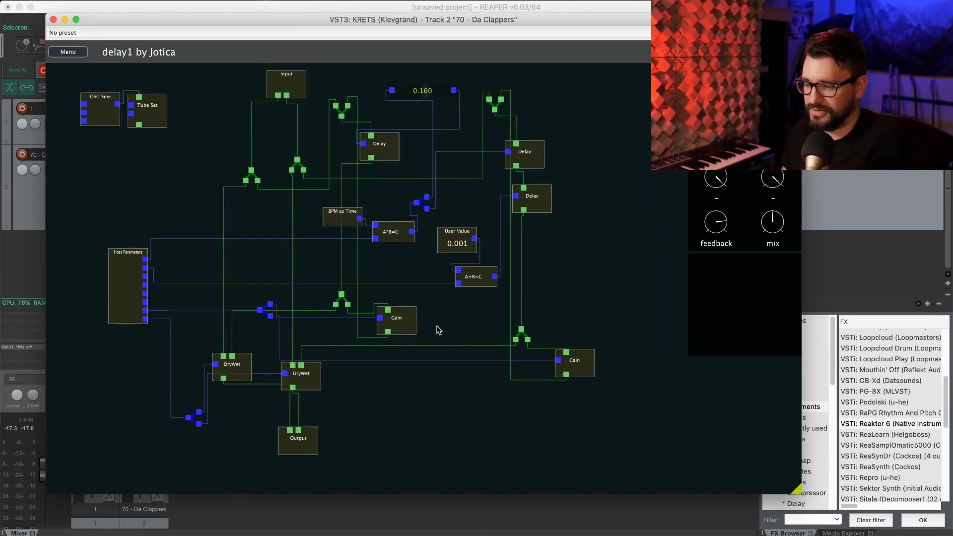
mouse_move(401, 331)
mouse_down()
mouse_move(410, 321)
mouse_move(384, 328)
mouse_move(401, 325)
mouse_up()
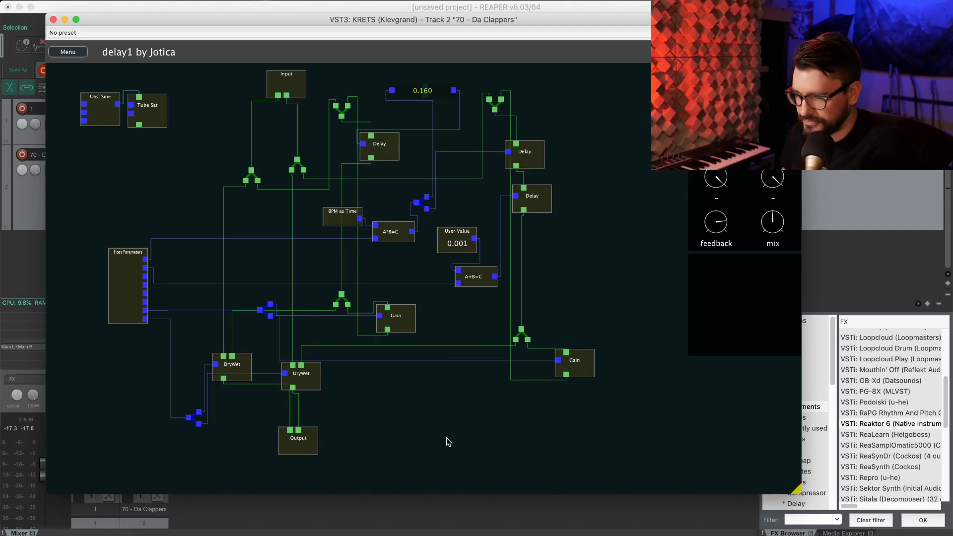
Turn the feedback parameter down to a low setting while the track plays
drag(429, 404, 452, 416)
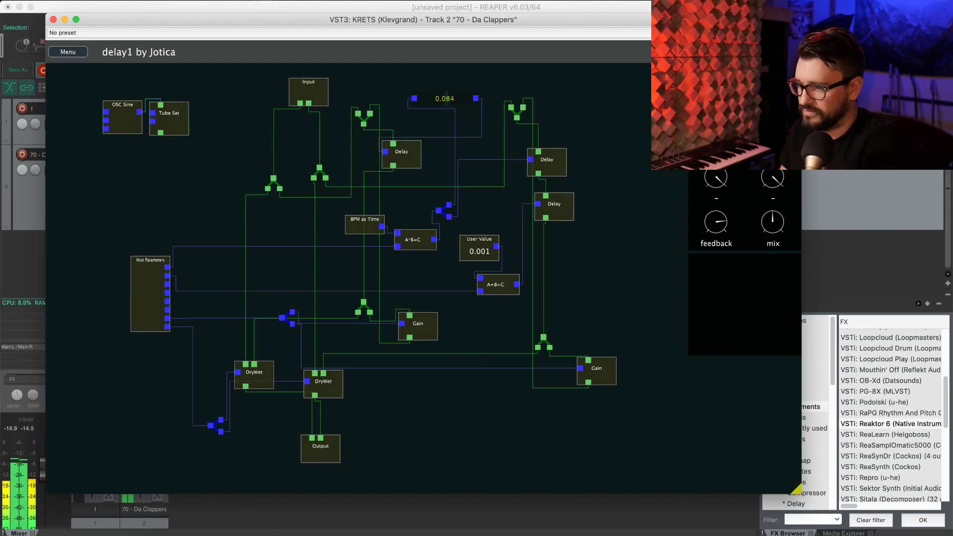
drag(718, 239, 721, 280)
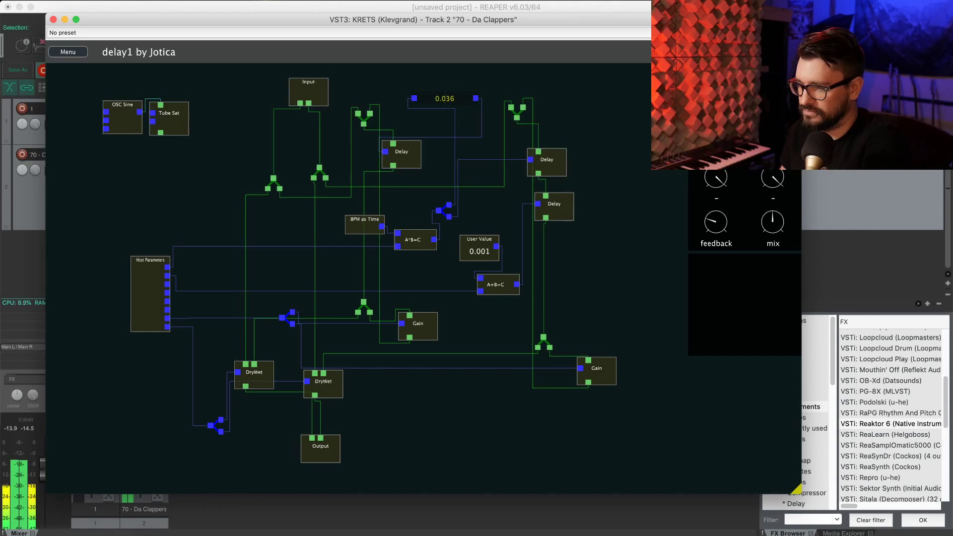
drag(715, 220, 716, 229)
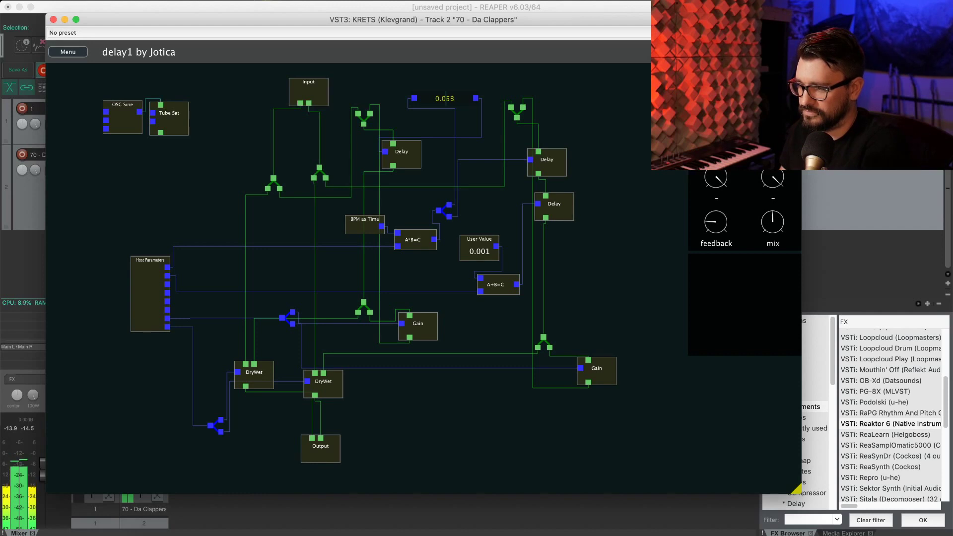
Examine the blocks available under Iterators, Signaling and Math: Arithmetics and look over the whole delay patch
drag(609, 121, 532, 131)
right_click(534, 137)
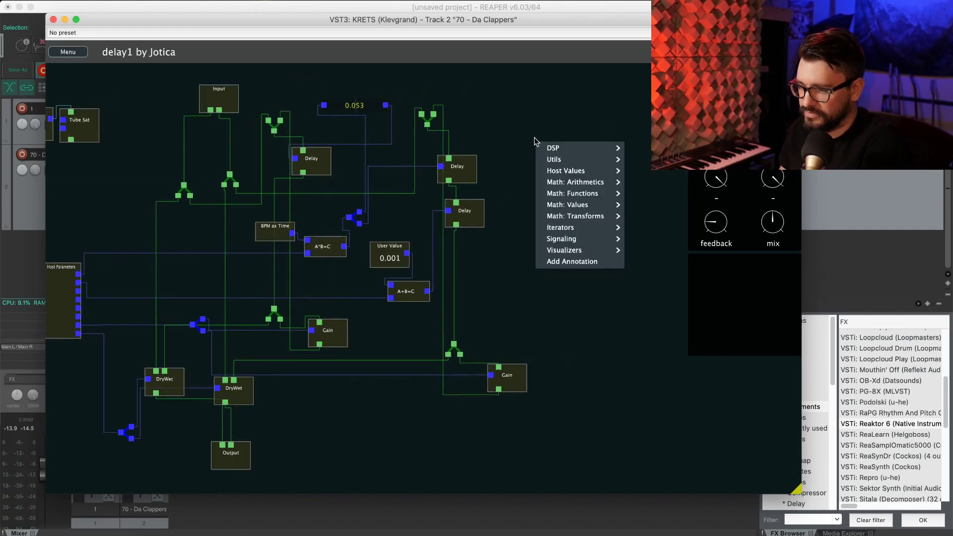
mouse_move(594, 228)
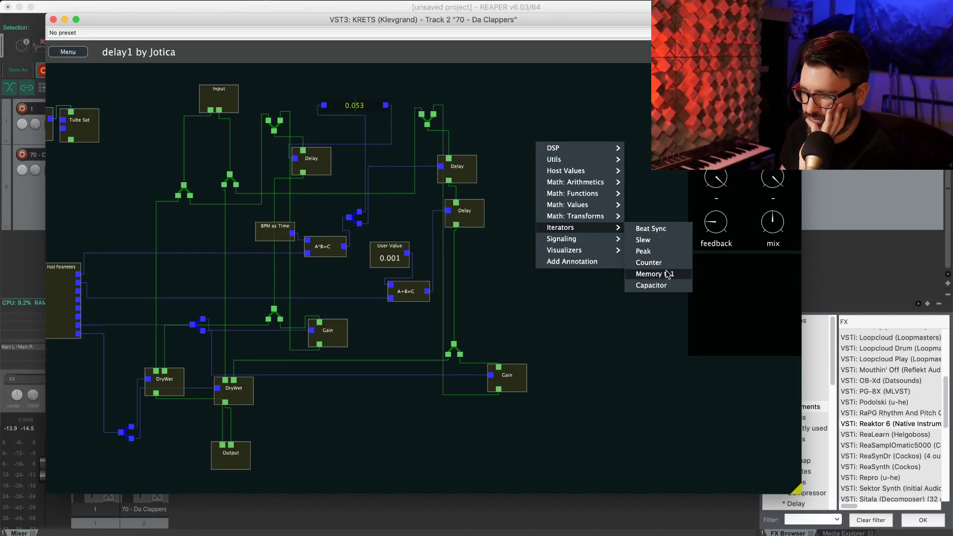
mouse_move(583, 246)
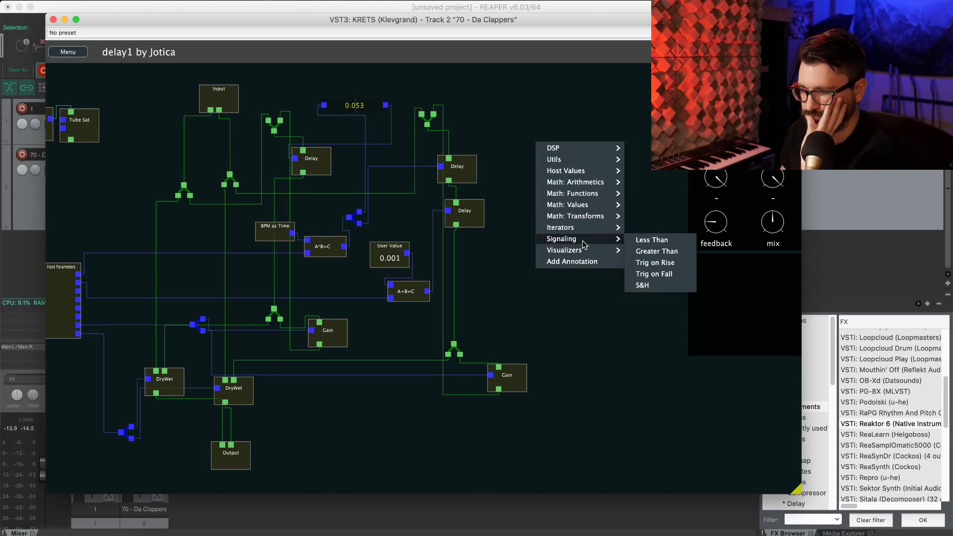
mouse_move(601, 187)
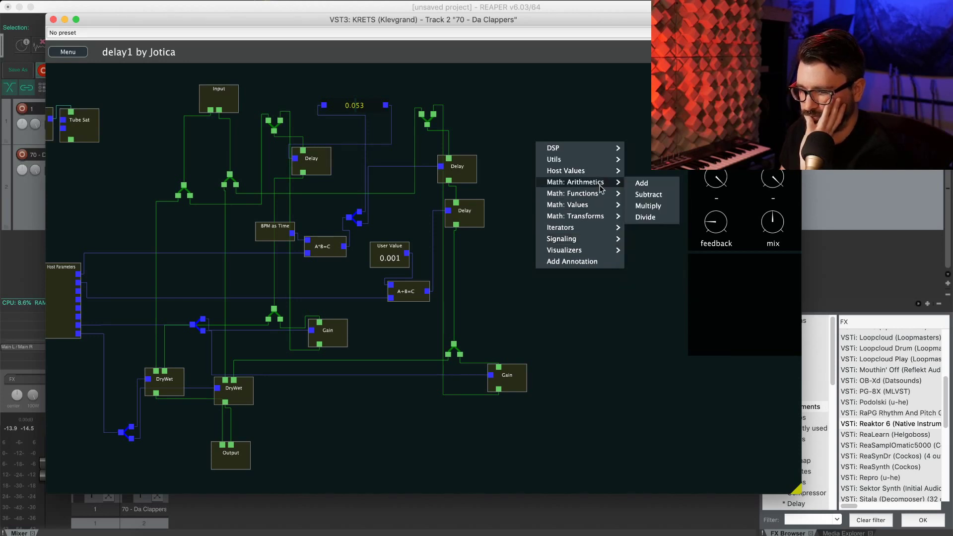
click(510, 99)
drag(515, 113, 535, 146)
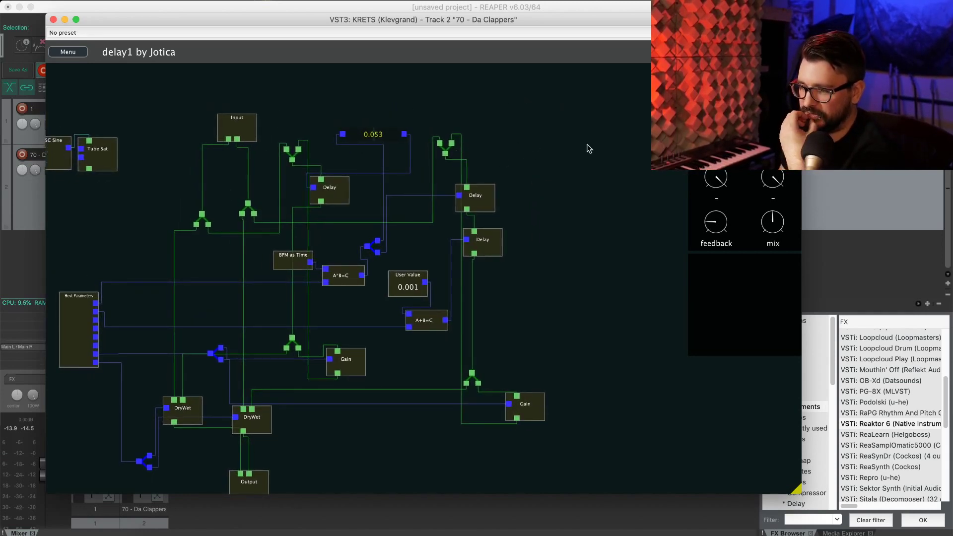
scroll(584, 130, down, 3)
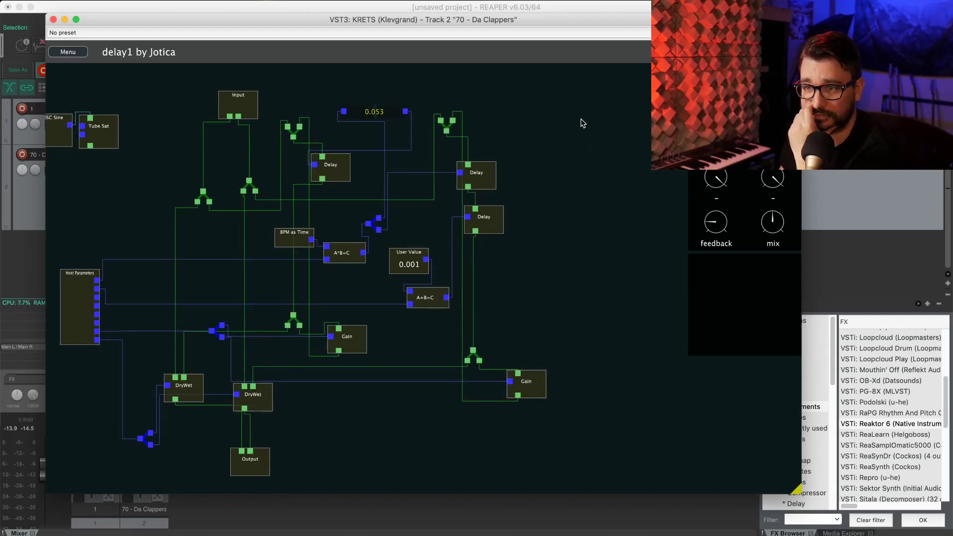
scroll(580, 119, left, 5)
scroll(581, 118, left, 1)
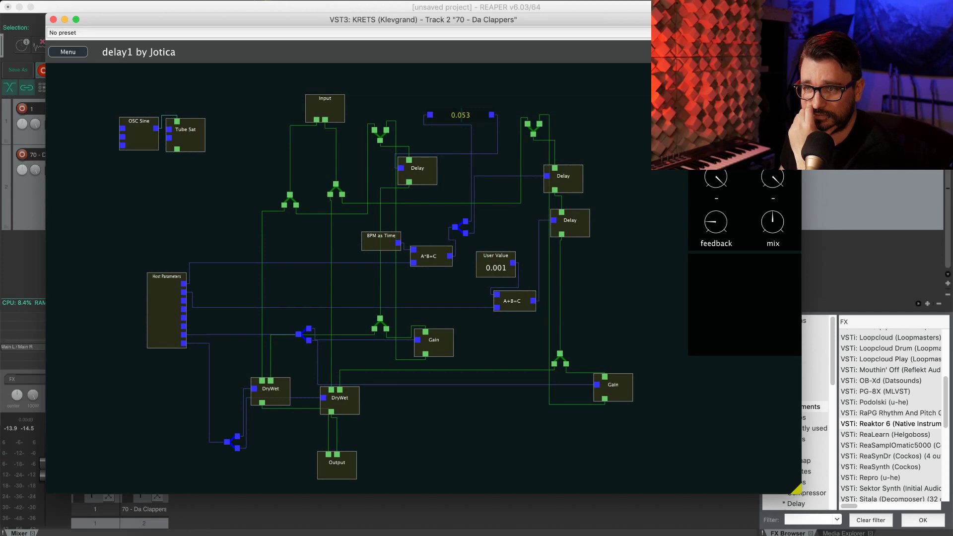
scroll(348, 278, right, 3)
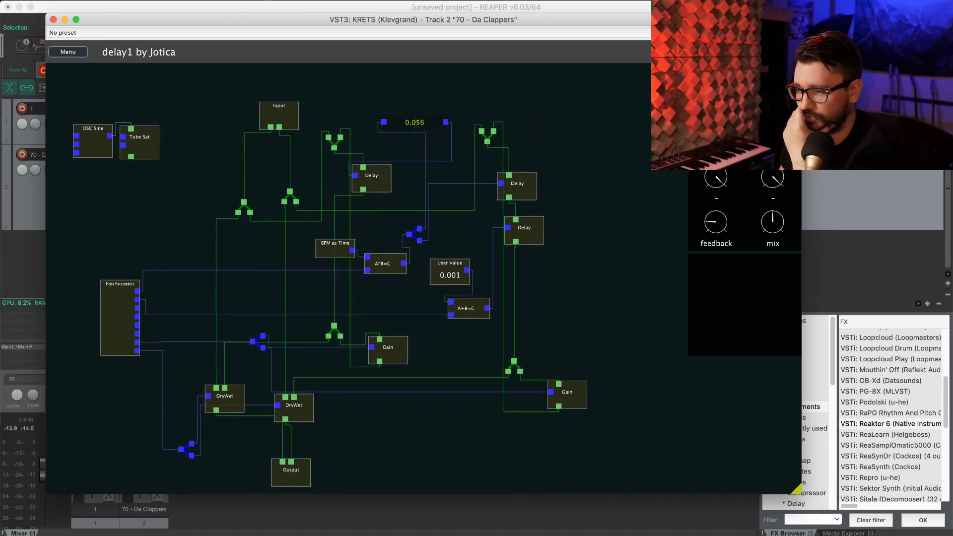
Add a Lowpass filter block between the right channel's second Delay and its feedback Gain, outside the existing wiring
right_click(593, 271)
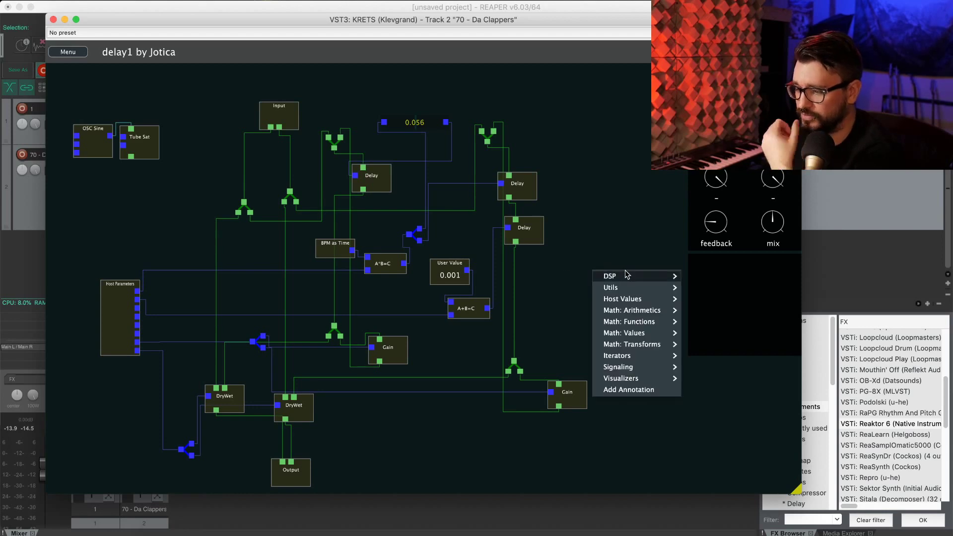
mouse_move(628, 320)
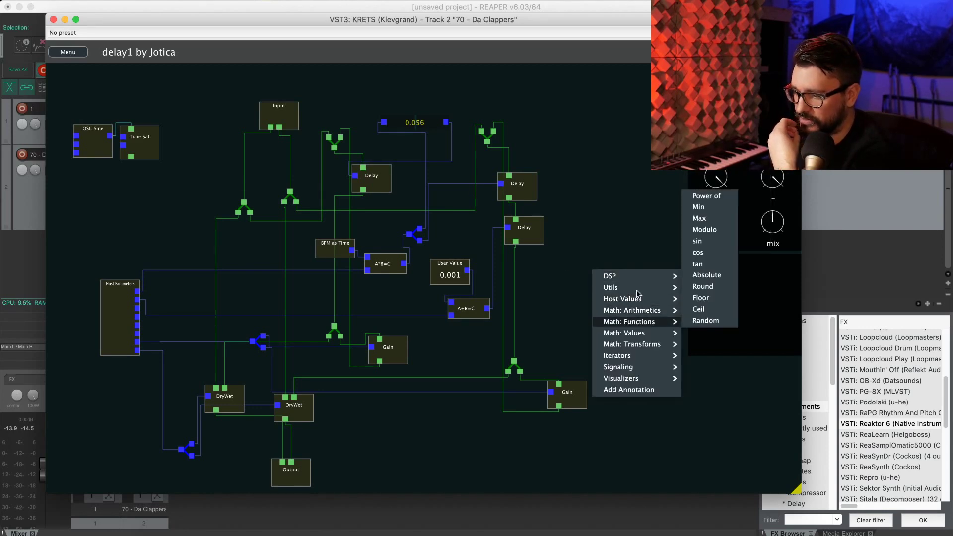
mouse_move(640, 276)
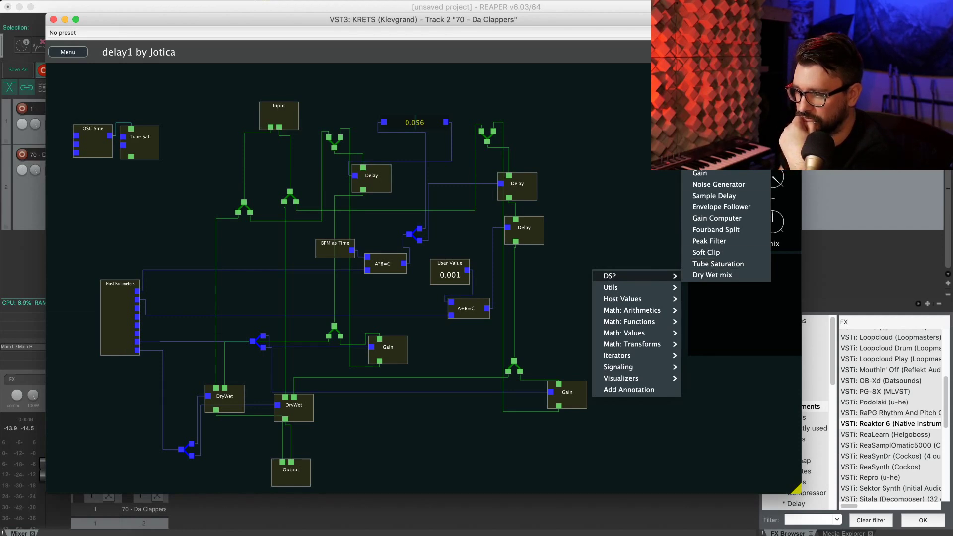
click(706, 139)
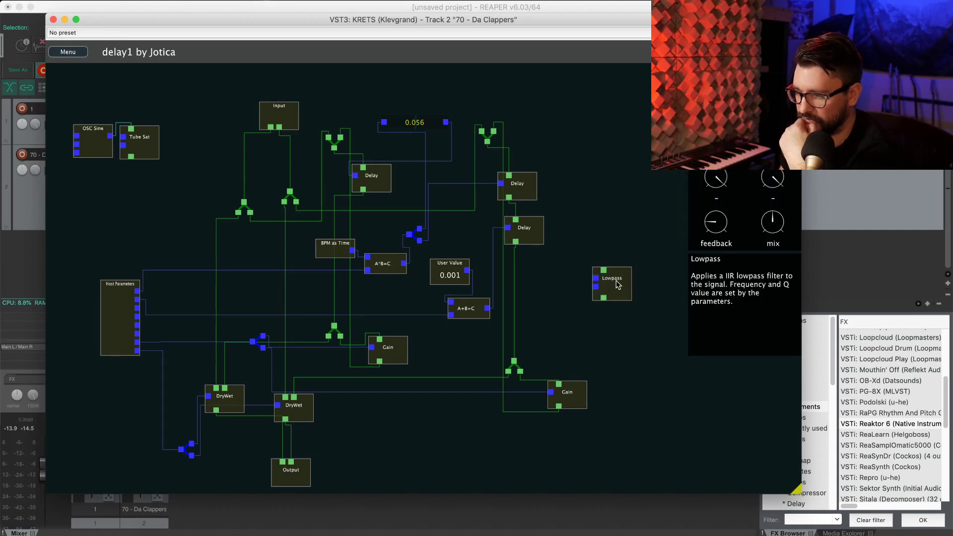
drag(610, 279, 570, 278)
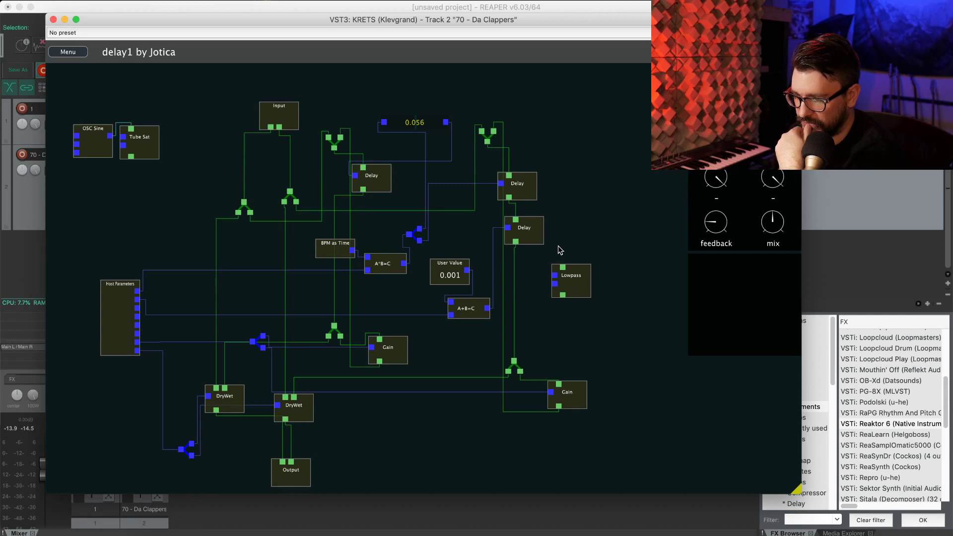
Move the right channel's feedback Gain under its Splitter and route its audio output into the Lowpass input instead of the feedback mixer
drag(558, 245, 553, 204)
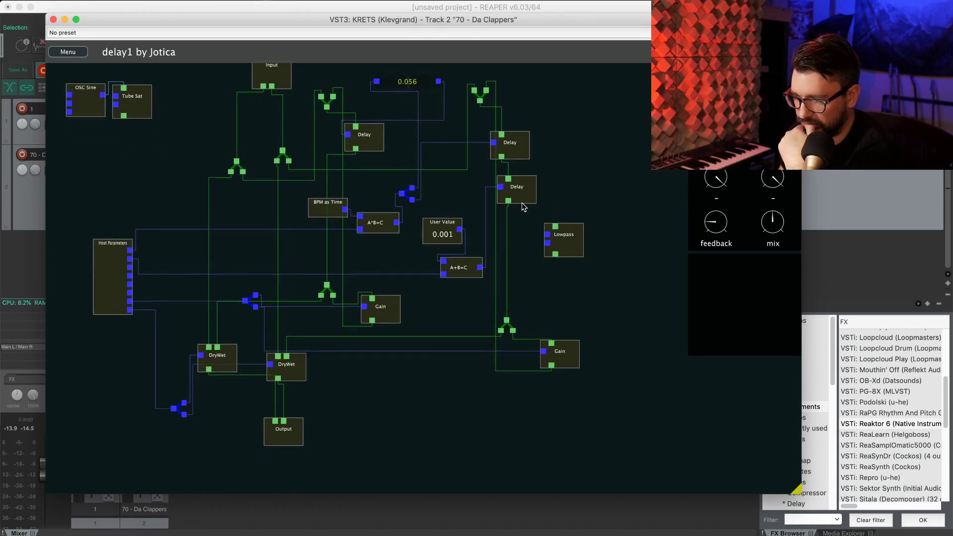
drag(556, 367, 547, 389)
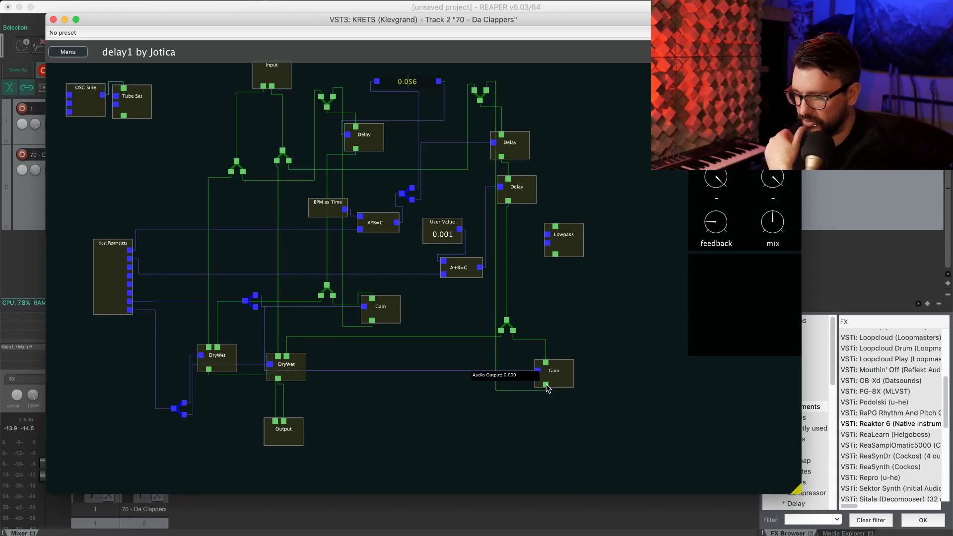
drag(546, 385, 520, 380)
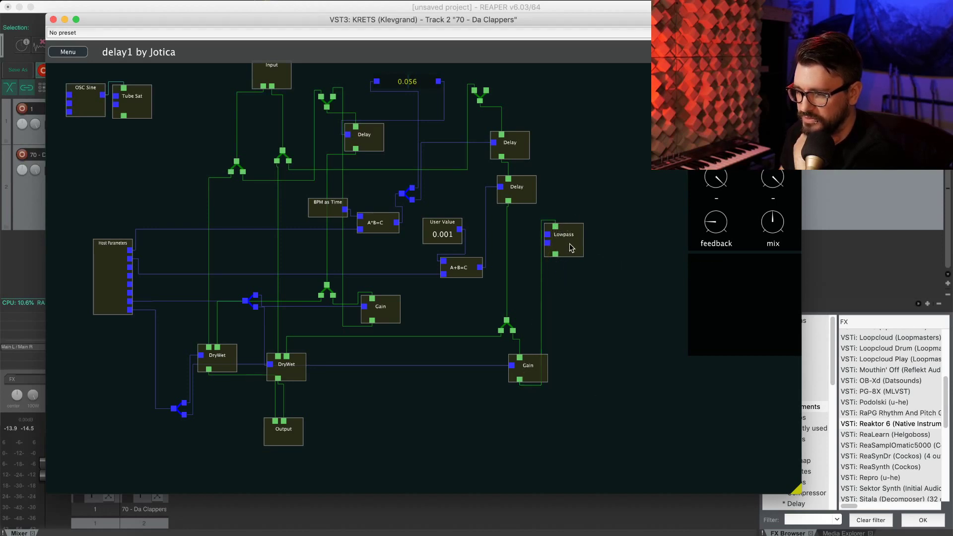
Route the Lowpass output back into the right channel's feedback mixer and connect its Frequency input to the third host parameter
drag(557, 256, 487, 92)
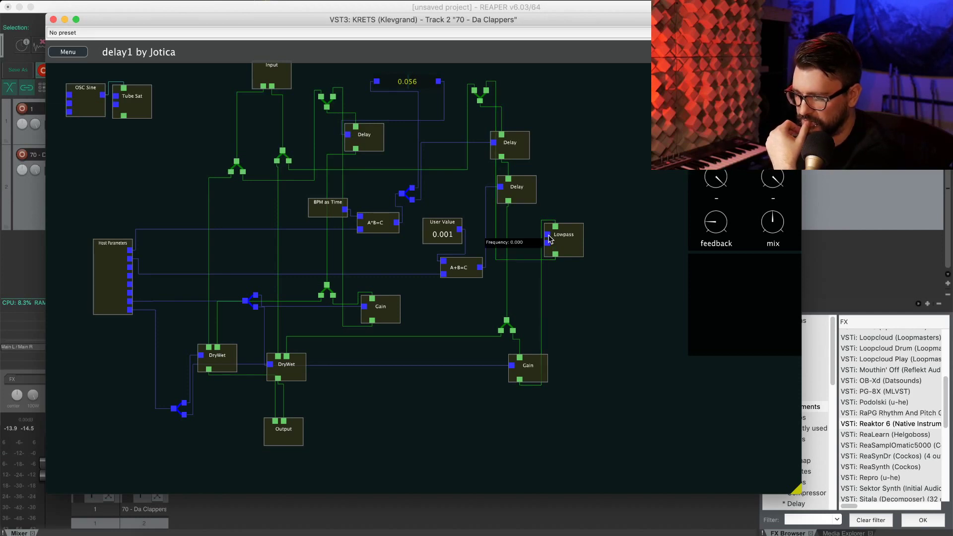
drag(549, 238, 132, 272)
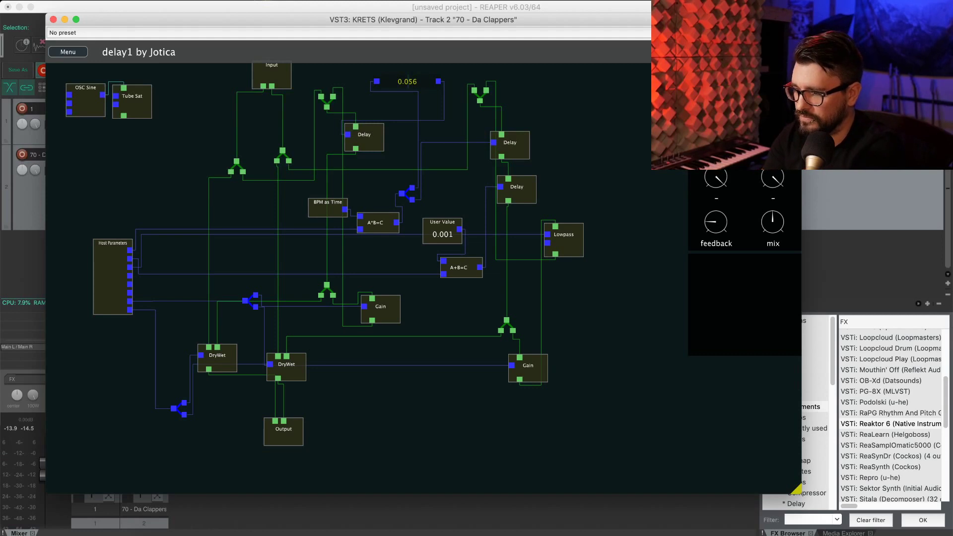
Play the track and raise the feedback parameter to slightly above its midpoint
key(space)
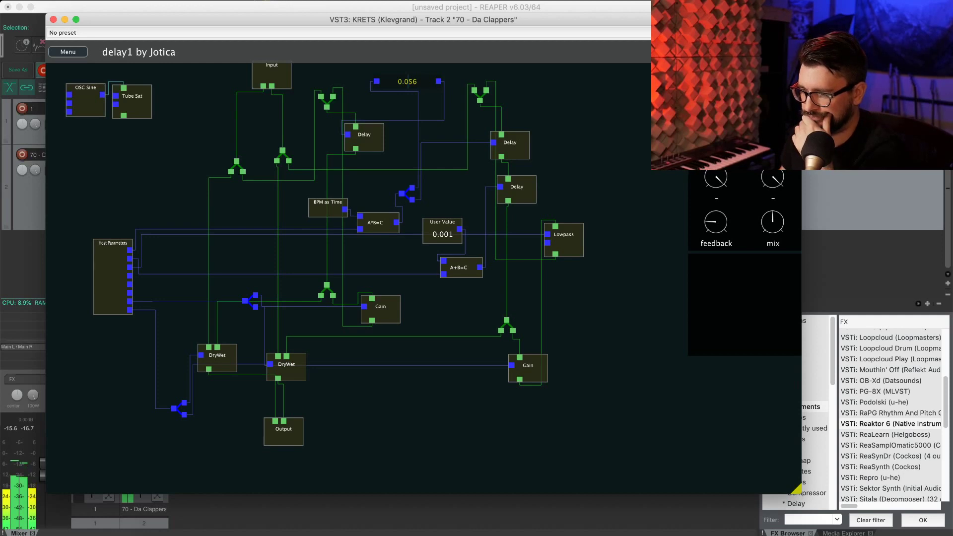
drag(716, 222, 726, 155)
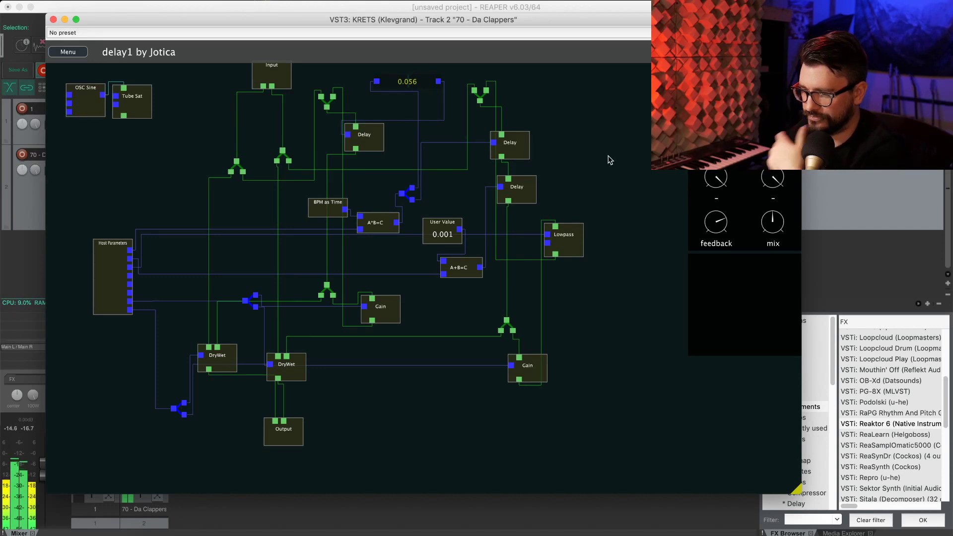
drag(708, 224, 722, 240)
Move the Lowpass block farther away from the delay wiring and add a Param 2 Freq transform block
mouse_move(583, 239)
mouse_down()
mouse_move(594, 269)
mouse_move(594, 248)
mouse_up()
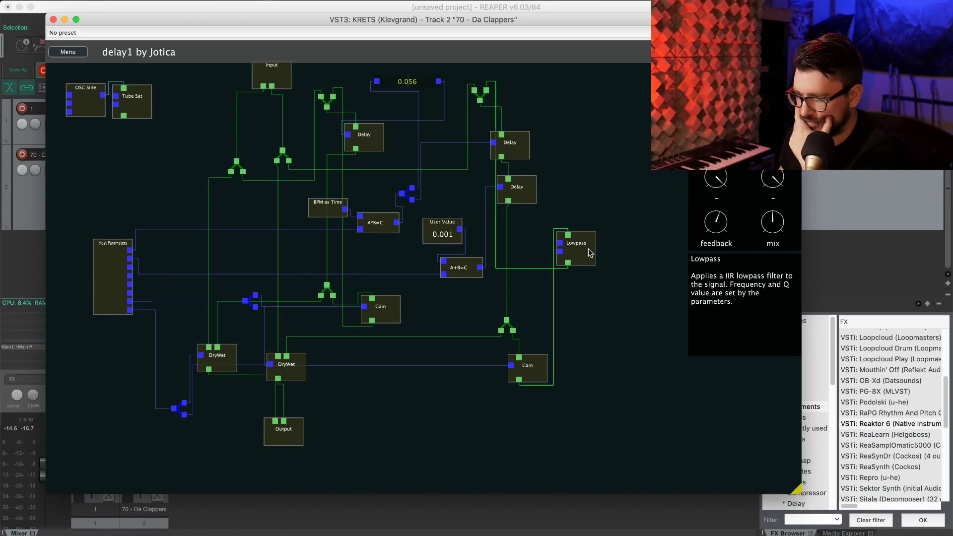
drag(587, 251, 603, 274)
right_click(627, 154)
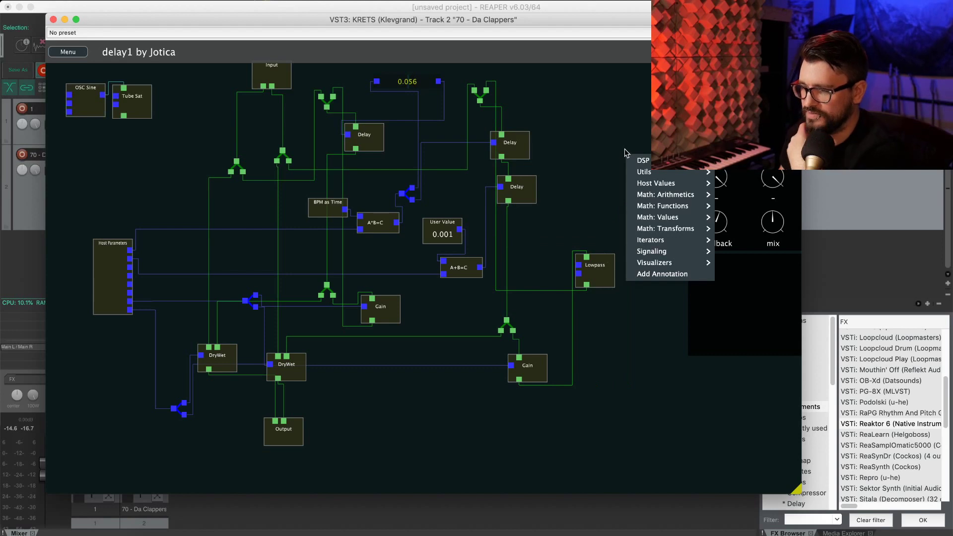
mouse_move(640, 159)
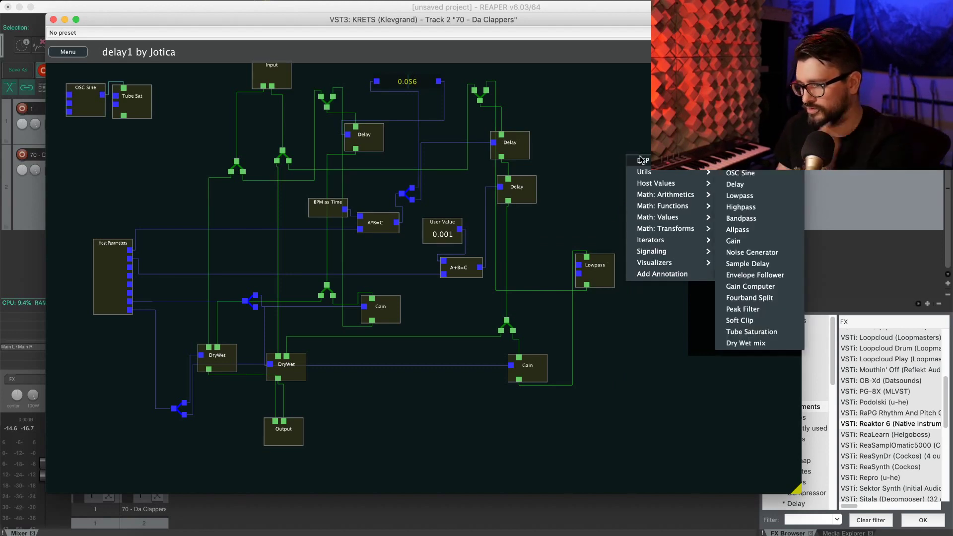
mouse_move(649, 209)
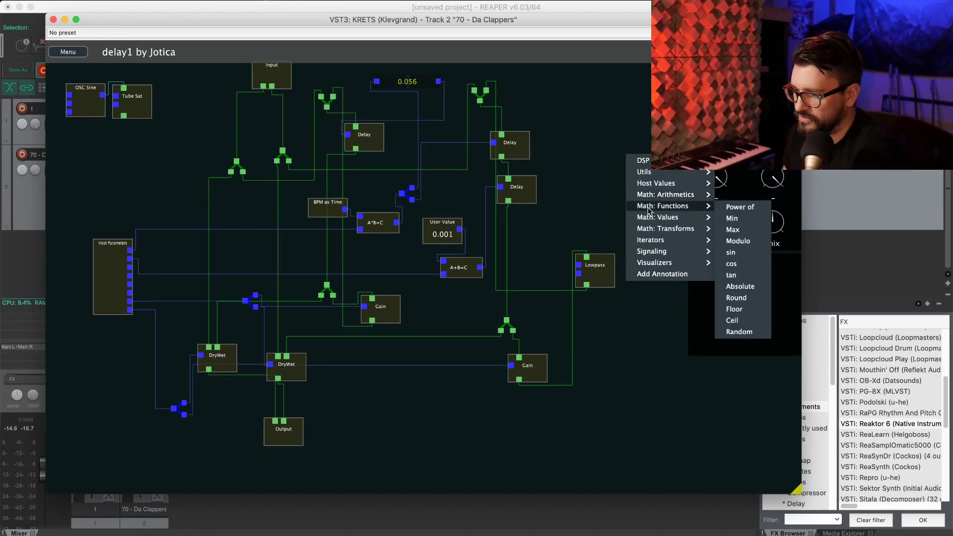
mouse_move(649, 228)
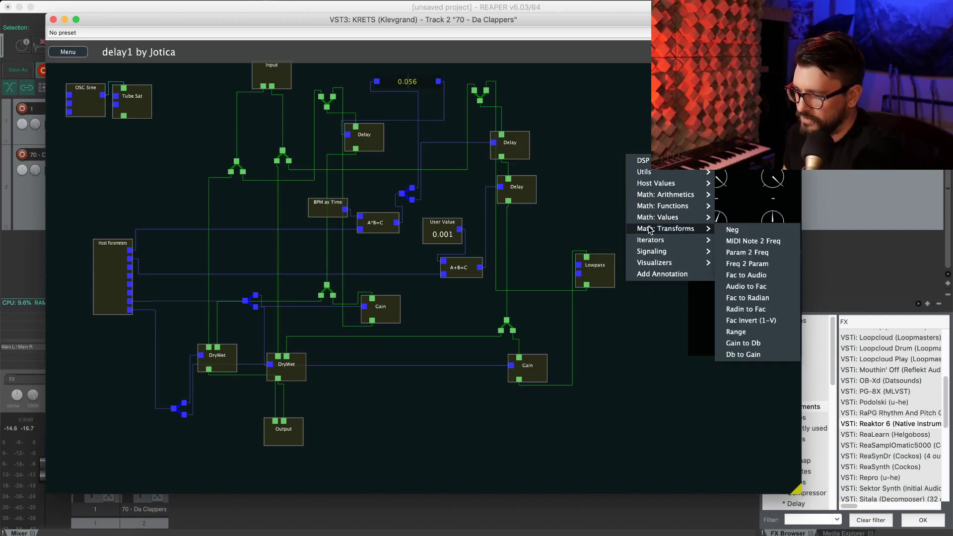
click(749, 254)
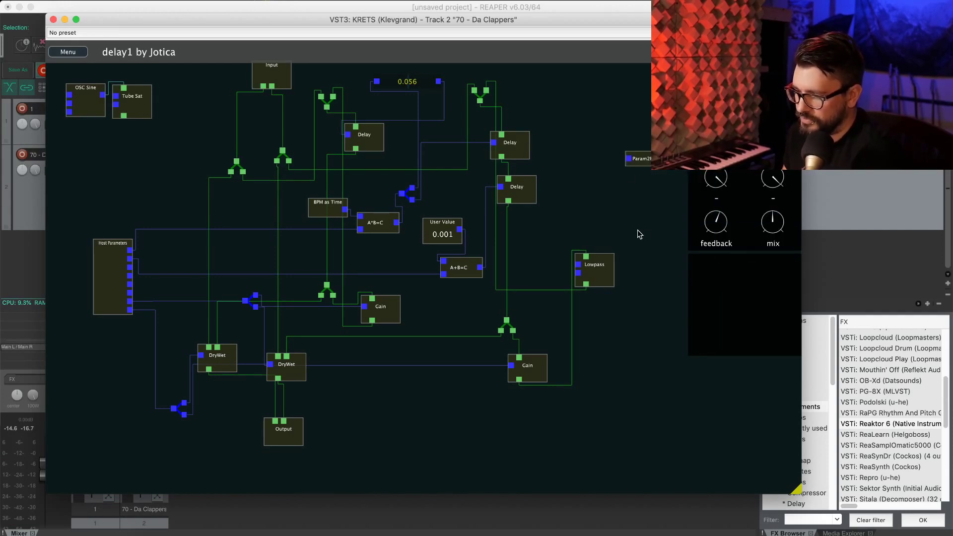
Place Param2Freq beside Host Parameters, feed it from the third host parameter and attach a control splitter to its output
drag(638, 165, 183, 249)
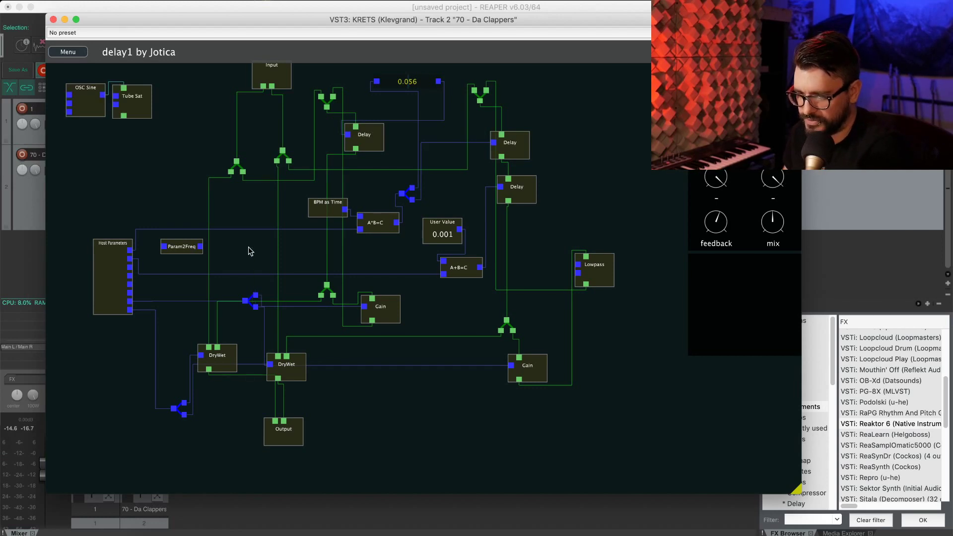
drag(253, 300, 201, 246)
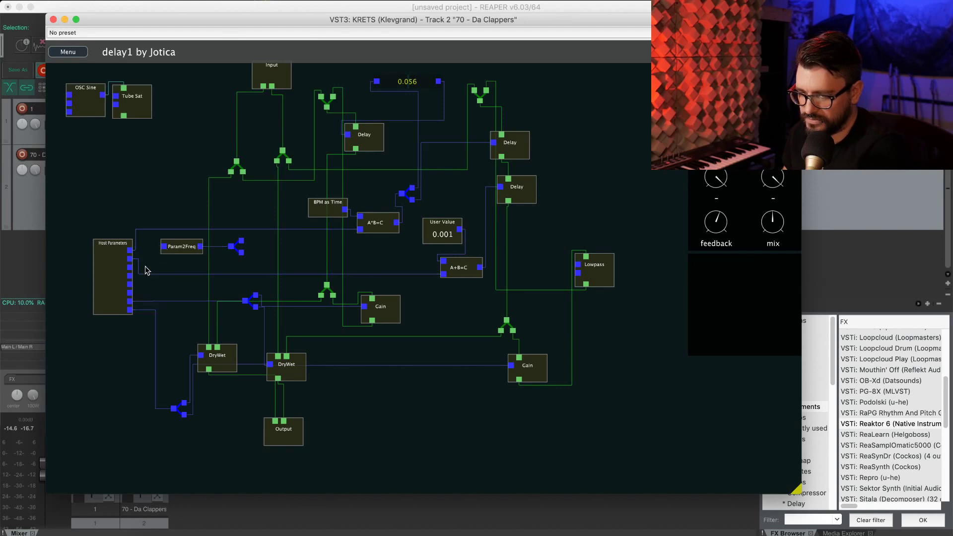
drag(130, 268, 164, 249)
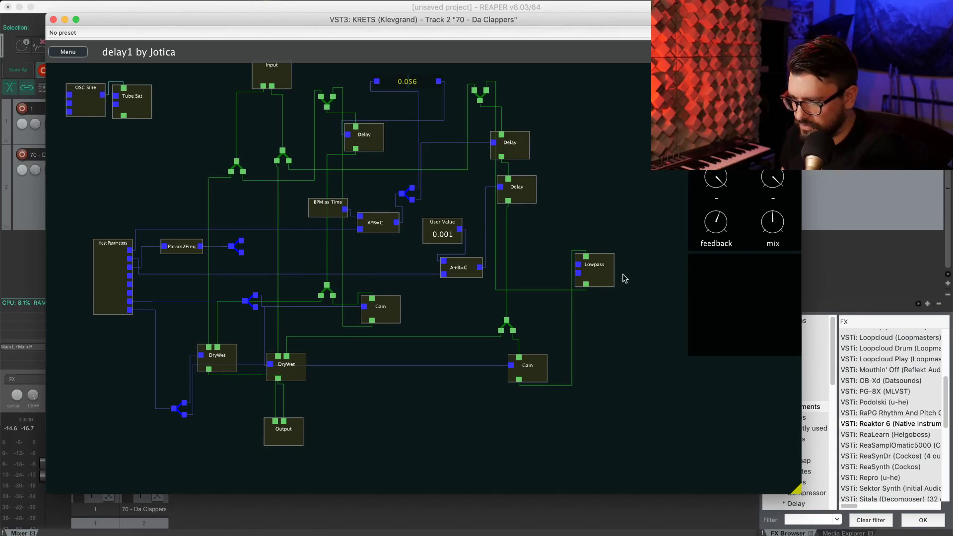
Duplicate the Lowpass, insert it between the left channel's Gain and feedback mixer, and feed both Lowpass Frequency inputs from the Param2Freq splitter
drag(606, 279, 311, 258)
drag(376, 260, 400, 269)
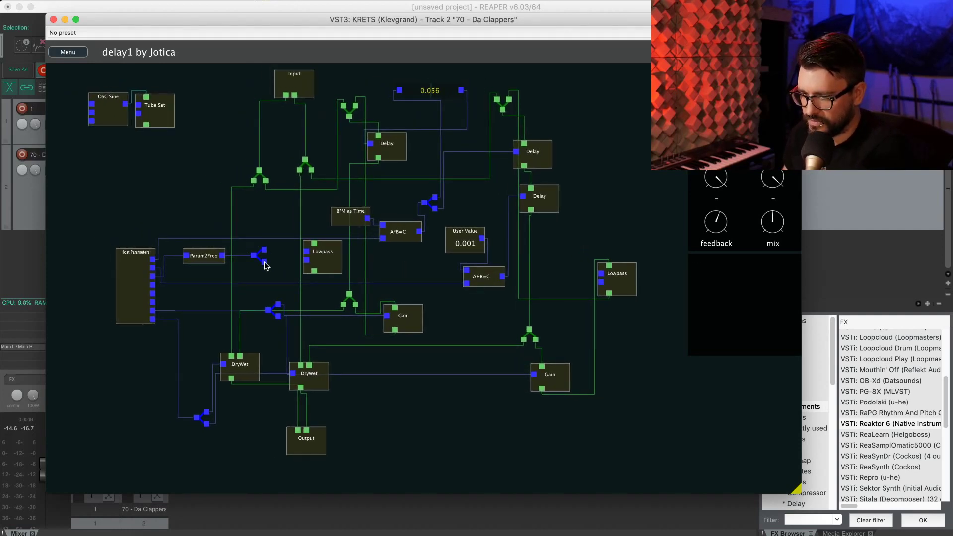
drag(264, 263, 601, 277)
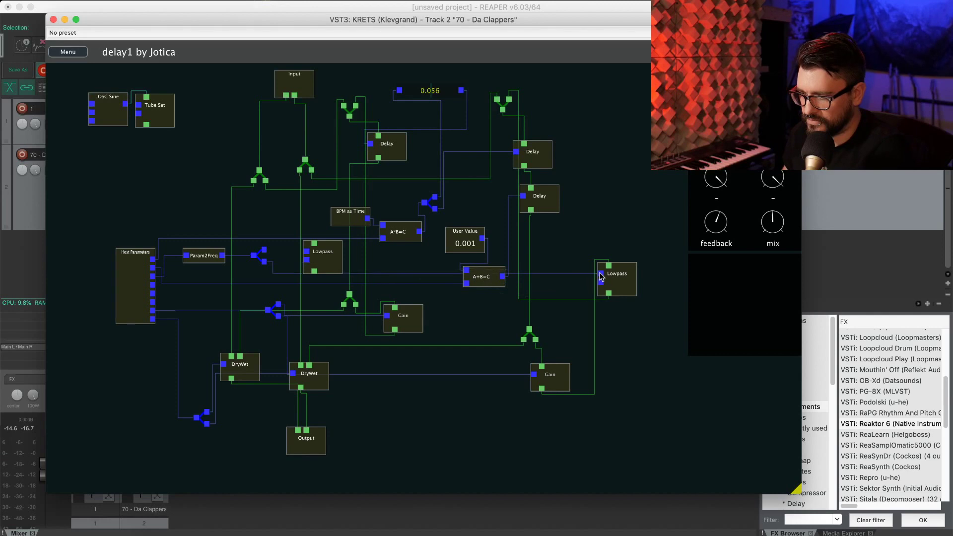
drag(264, 249, 306, 254)
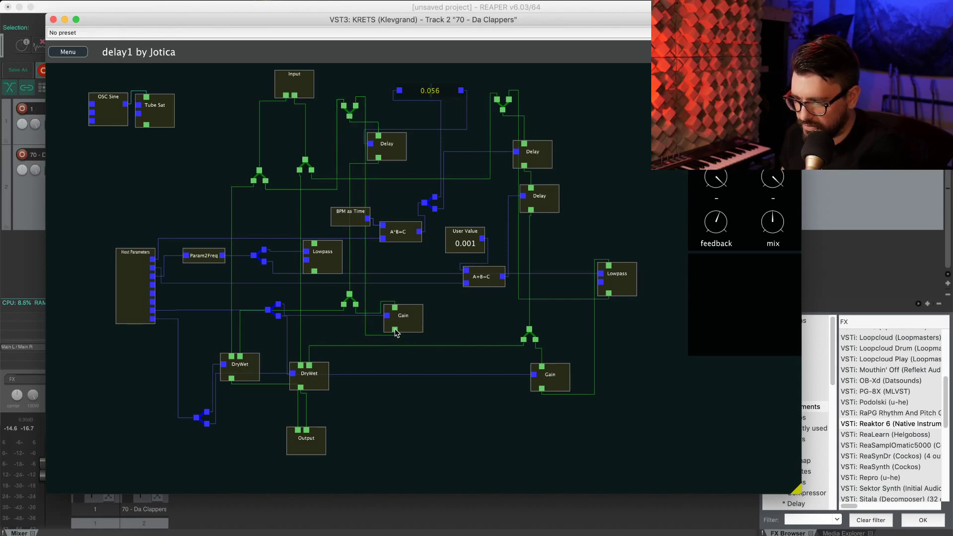
drag(395, 330, 356, 107)
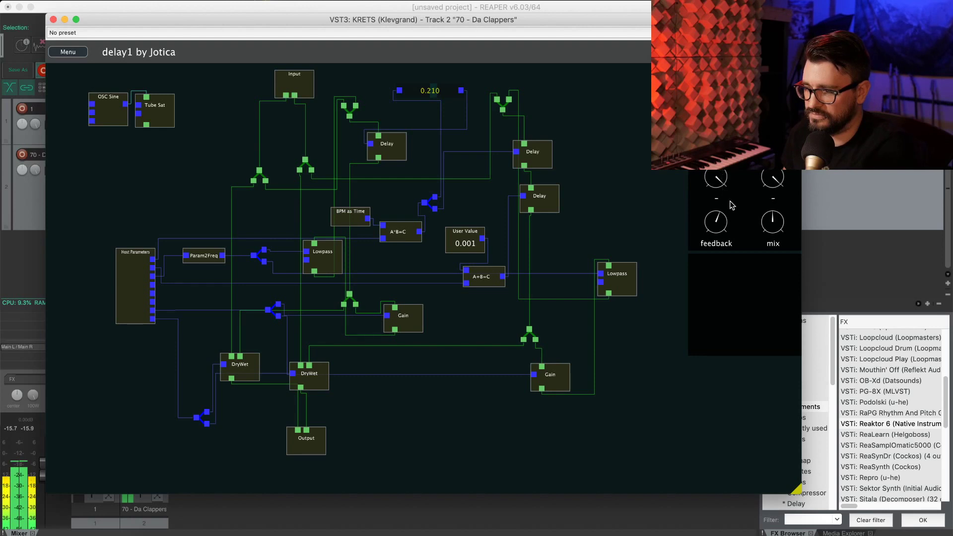
Turn the mix parameter fully up and raise the feedback parameter while the track plays
drag(781, 207, 782, 192)
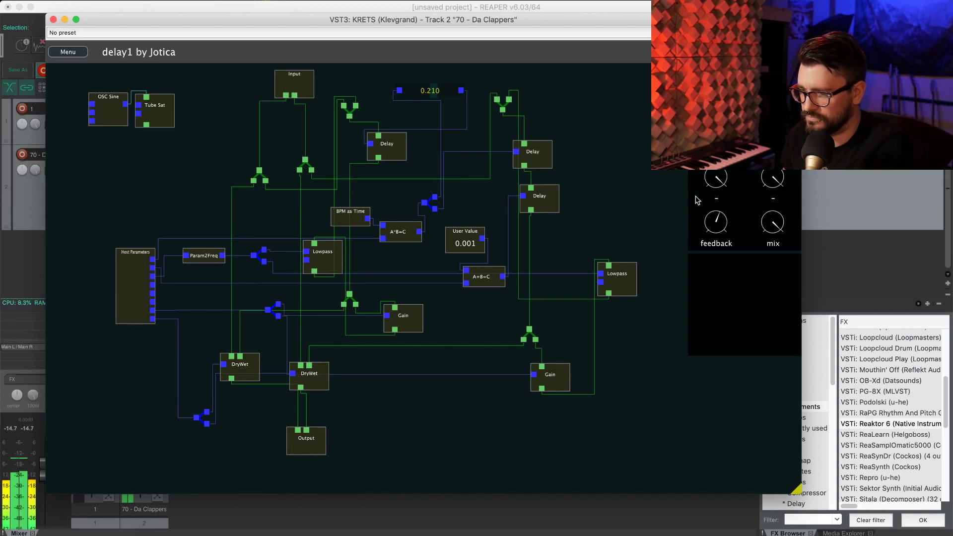
drag(722, 225, 704, 234)
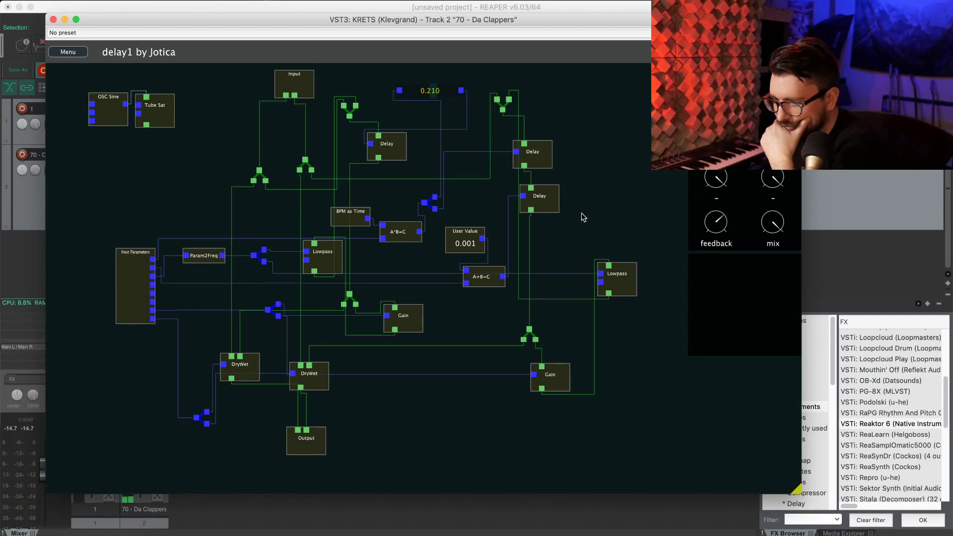
Shift the right channel's two Delay blocks slightly outward and move the left channel's Lowpass up toward BPM as Time
drag(551, 200, 557, 205)
drag(533, 151, 544, 150)
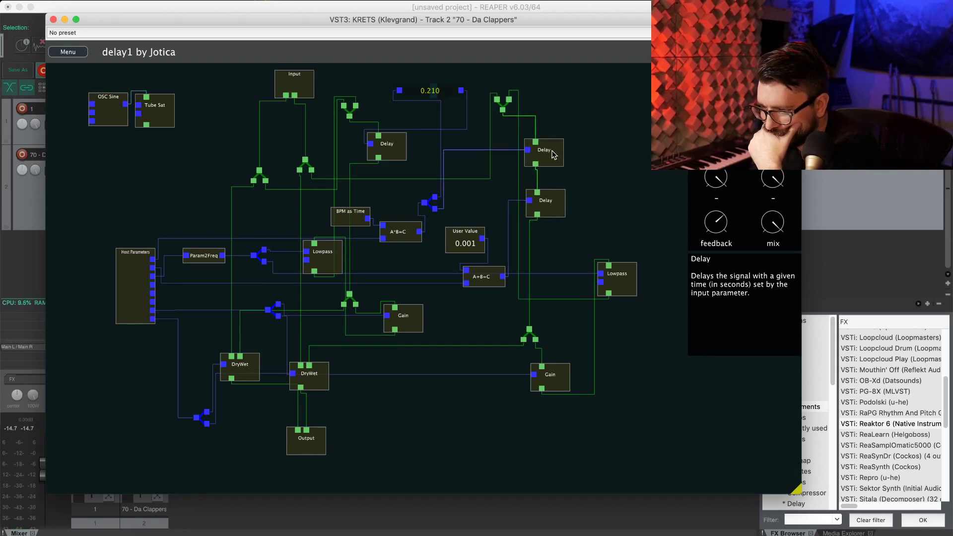
click(543, 187)
mouse_move(329, 263)
mouse_down()
mouse_move(313, 264)
mouse_move(350, 261)
mouse_move(335, 262)
mouse_move(320, 246)
mouse_up()
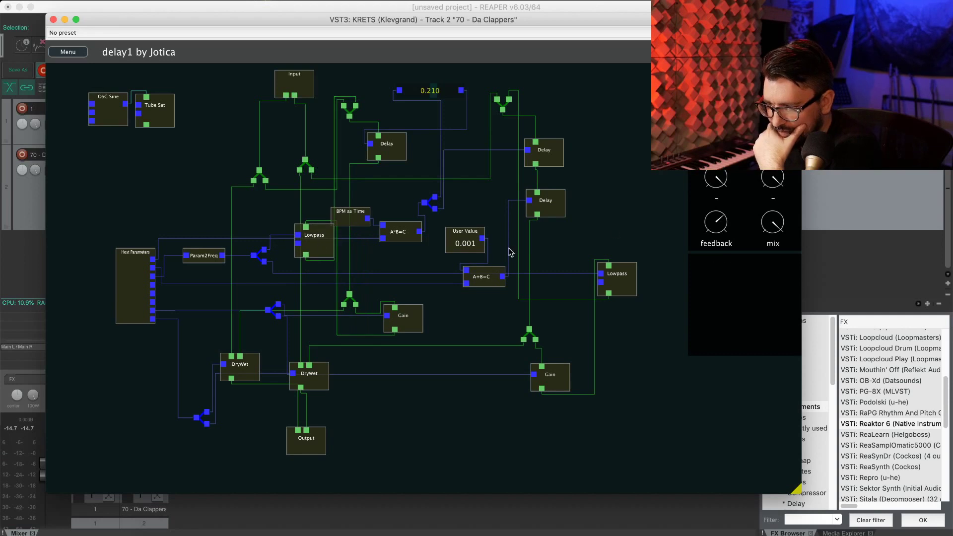
Turn the mix parameter down to a low setting while the track plays
click(705, 230)
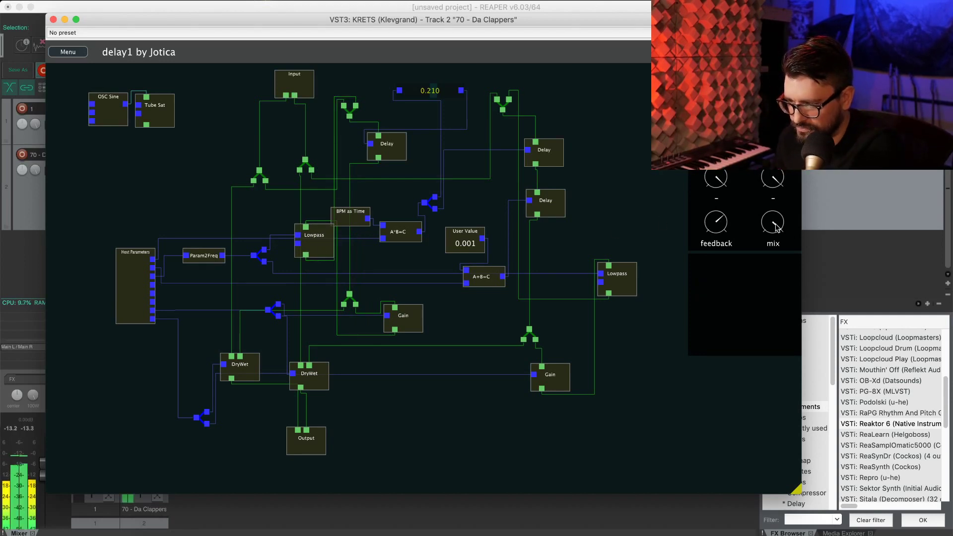
drag(773, 224, 777, 320)
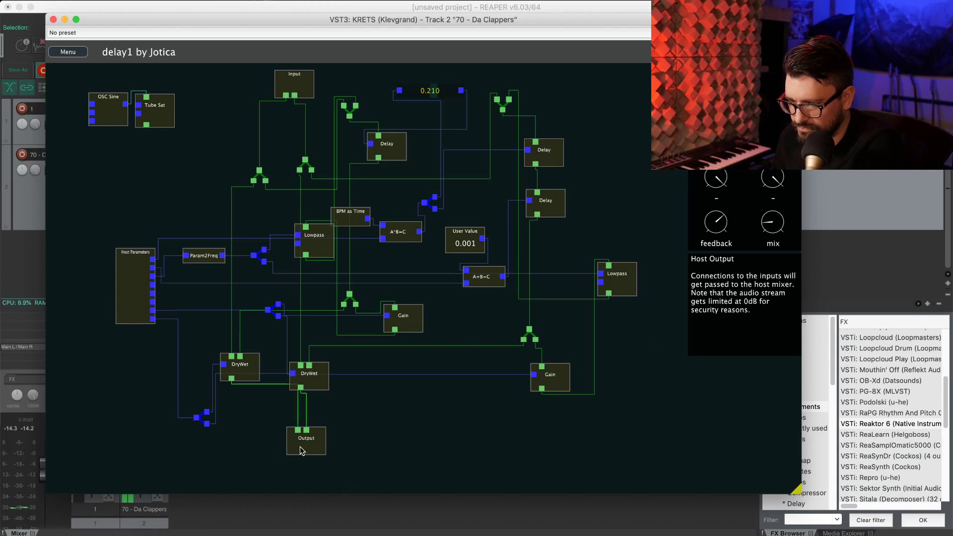
Move the Output block well below the DryWet blocks, lower the left DryWet and nudge the left channel's Gain upward
drag(300, 446, 262, 504)
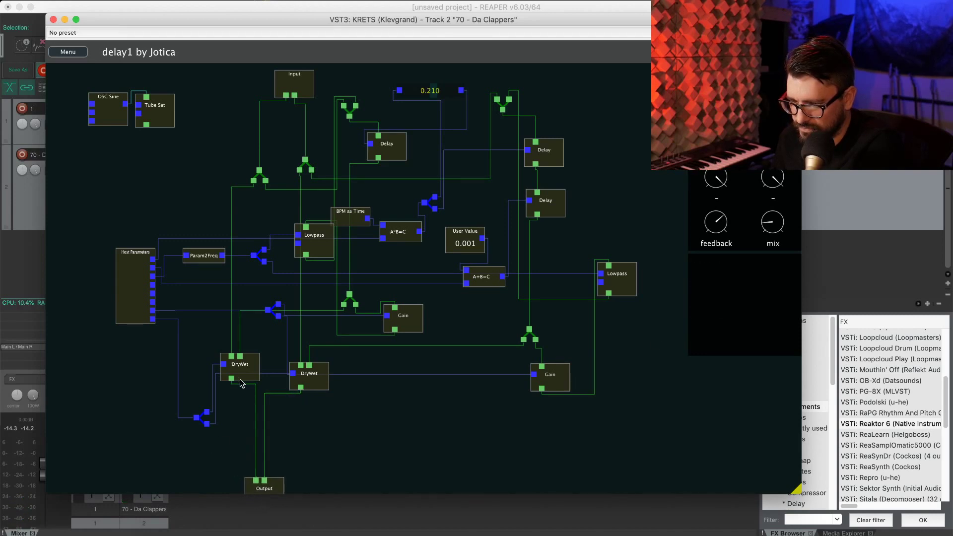
drag(241, 374, 247, 396)
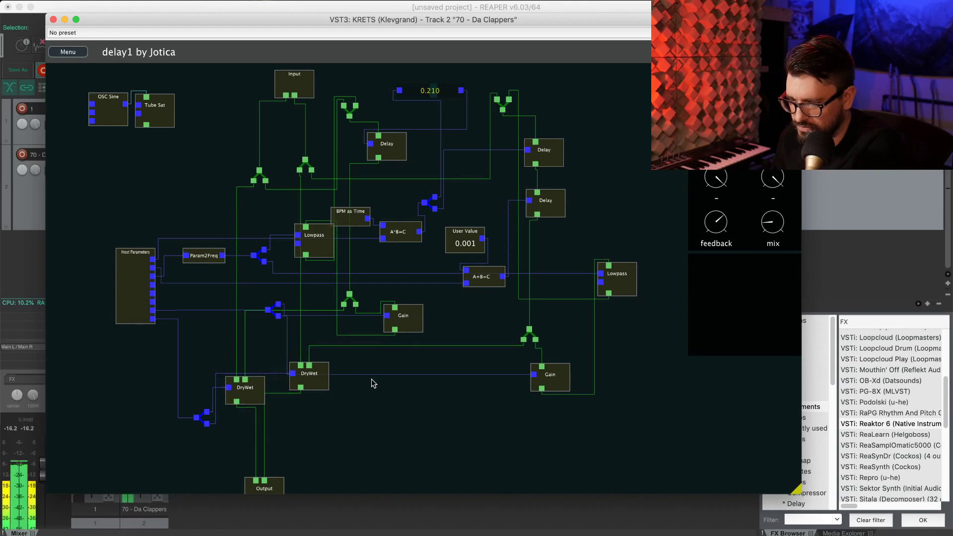
click(418, 325)
drag(418, 326, 412, 317)
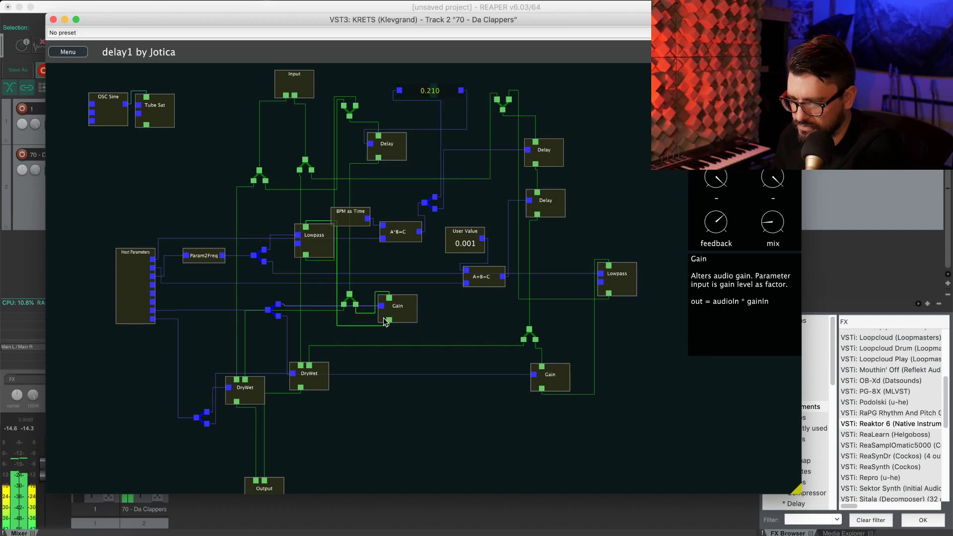
Turn the mix parameter fully up again and adjust the feedback parameter to a high setting
drag(781, 231, 779, 173)
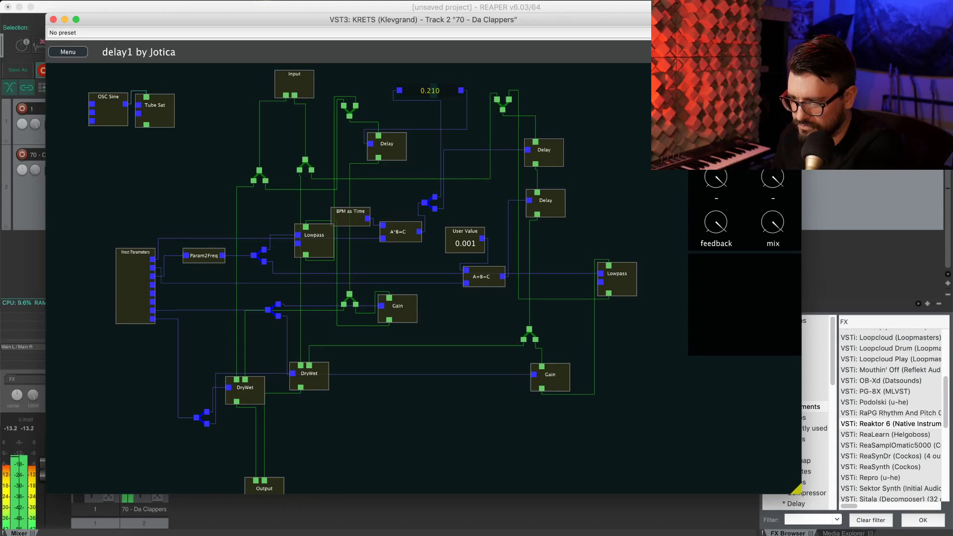
mouse_move(720, 215)
mouse_down()
mouse_move(717, 274)
mouse_move(719, 209)
mouse_up()
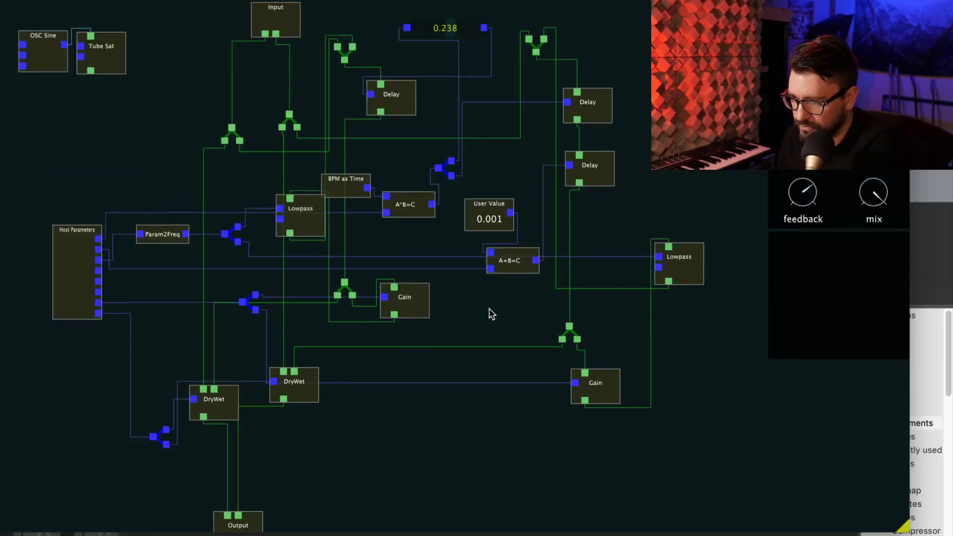
Move the A*B=C multiply block slightly up, in line with the BPM as Time output
drag(470, 306, 478, 318)
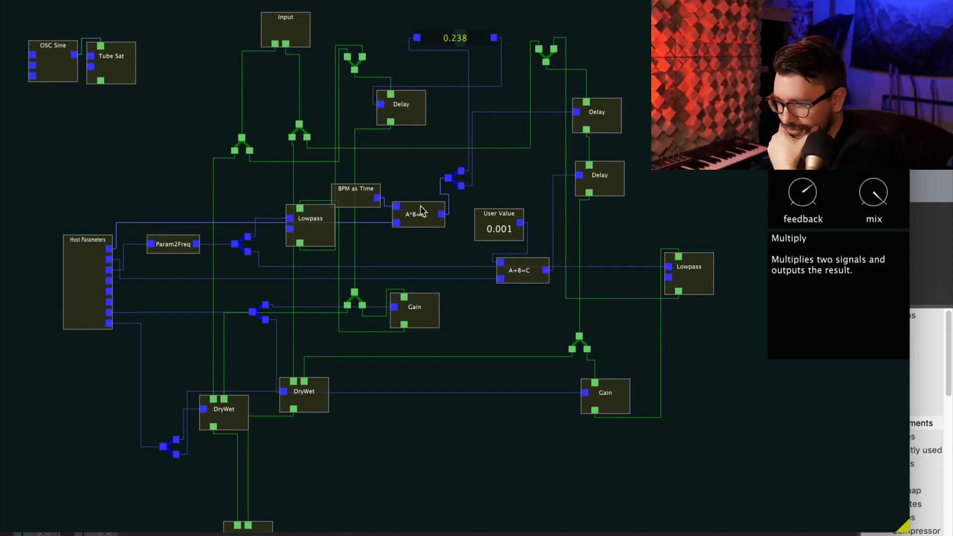
drag(422, 211, 426, 202)
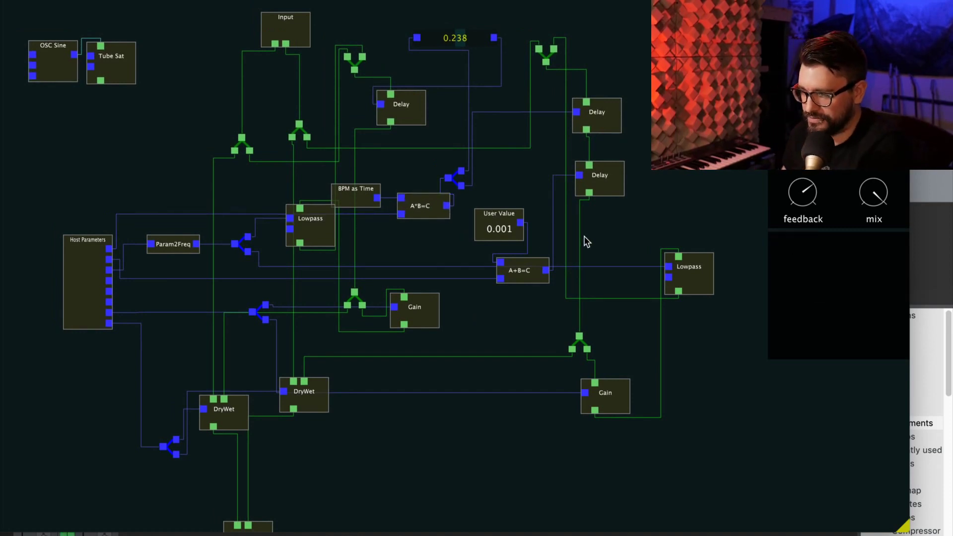
Align the higher DryWet module beside the other DryWet module and move their shared parameter splitter farther away from them
scroll(461, 413, down, 2)
scroll(462, 413, left, 2)
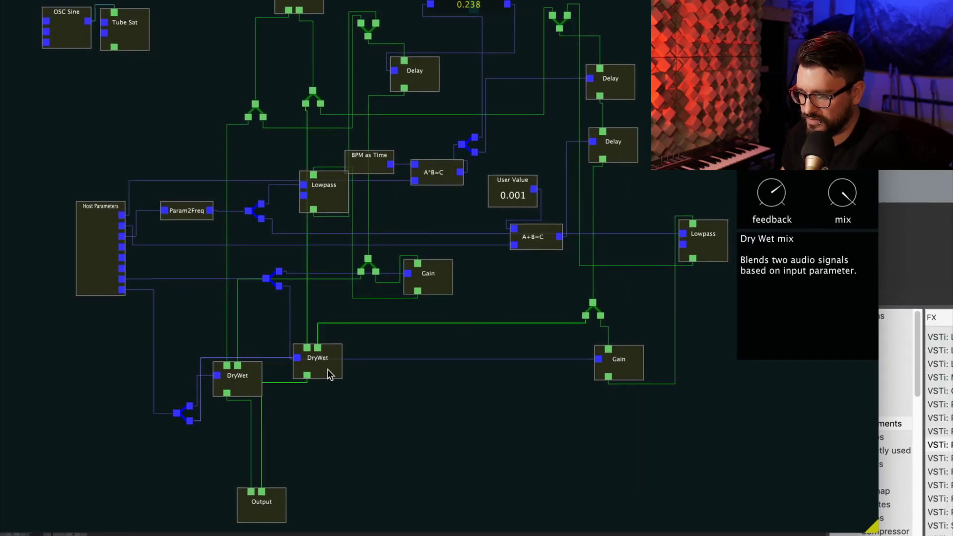
drag(327, 368, 324, 400)
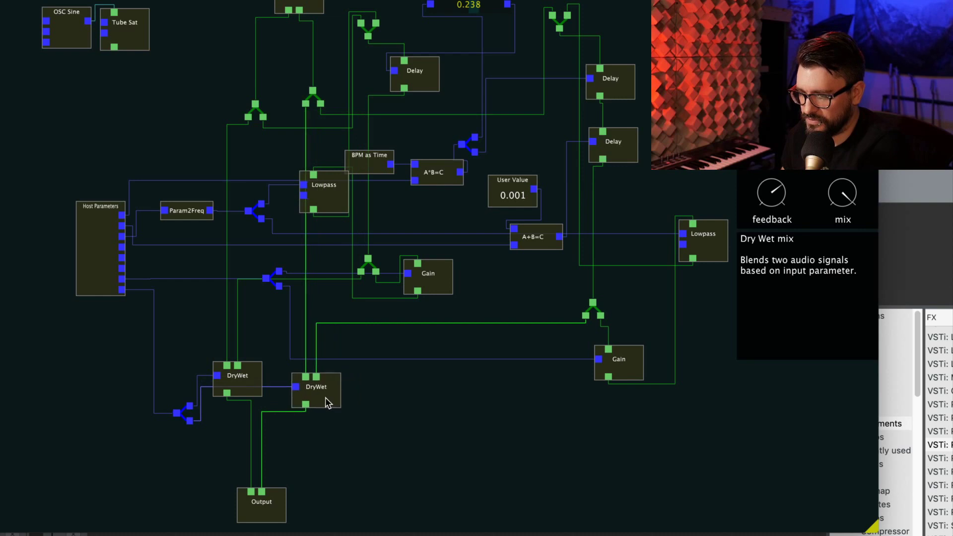
scroll(398, 395, up, 1)
scroll(398, 395, left, 1)
scroll(416, 421, left, 3)
scroll(415, 421, up, 1)
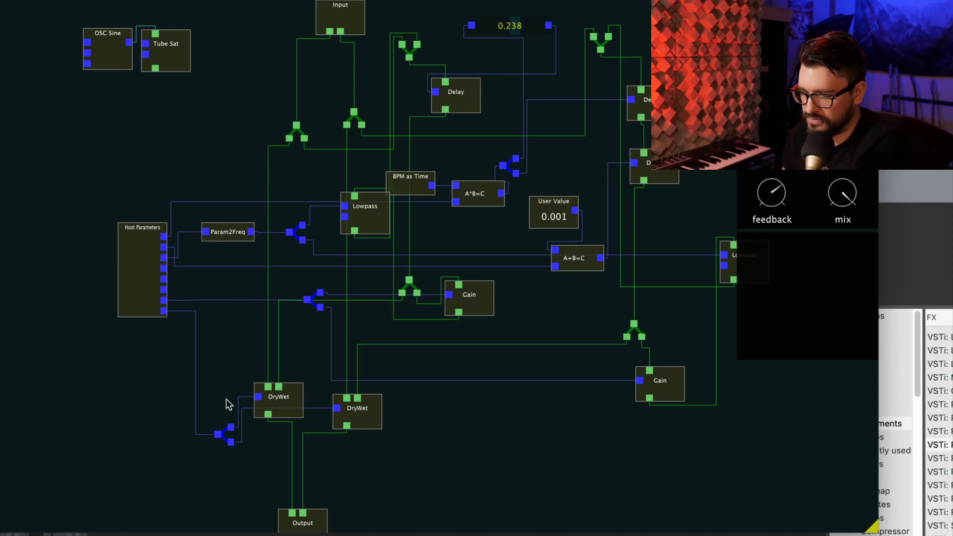
drag(226, 433, 218, 385)
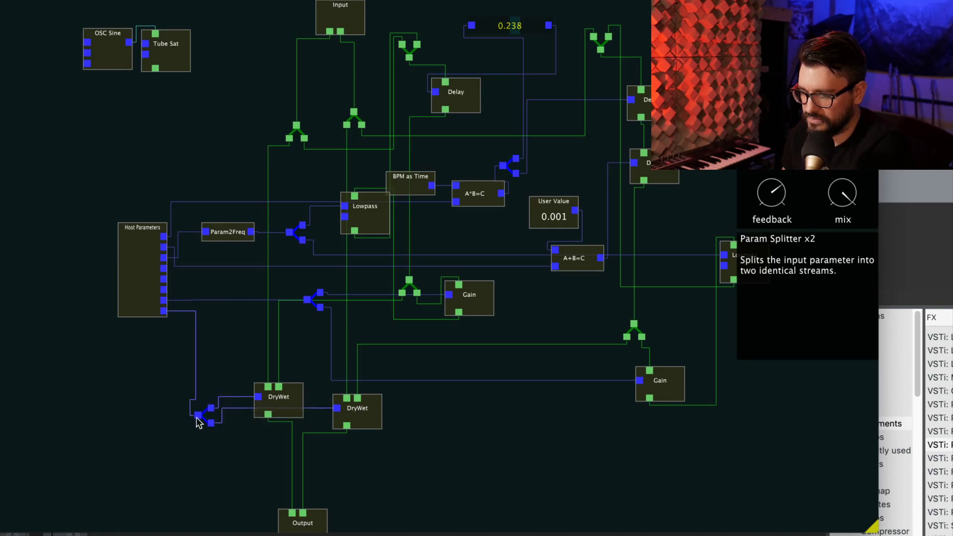
drag(197, 419, 185, 423)
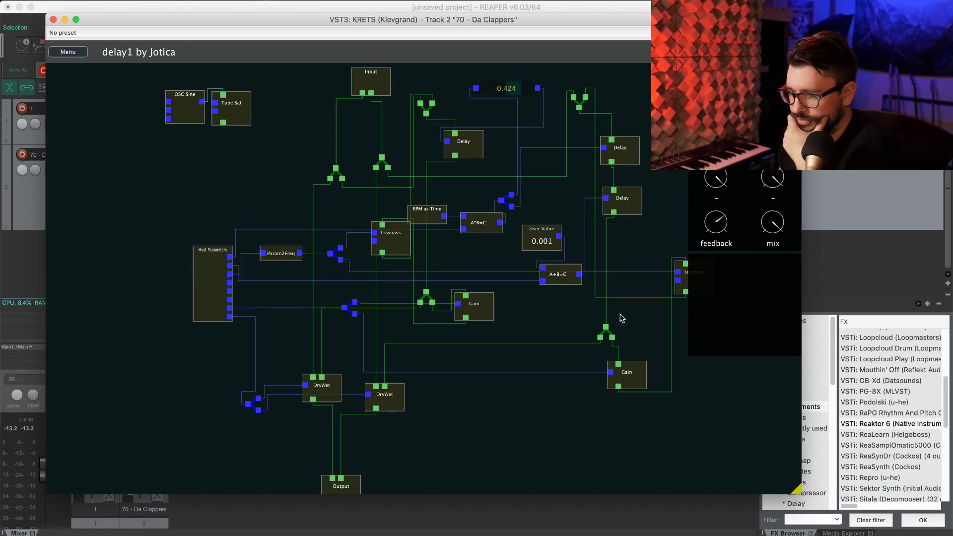
Move the Lowpass module near Param2Freq clear of the BPM as Time module
drag(598, 432, 453, 342)
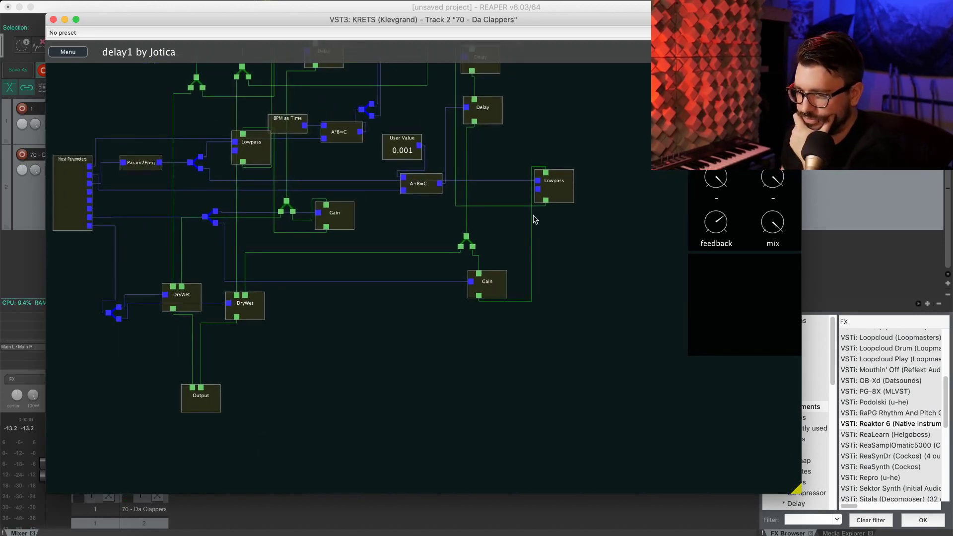
mouse_move(258, 154)
mouse_down()
mouse_move(247, 187)
mouse_move(247, 162)
mouse_move(252, 168)
mouse_up()
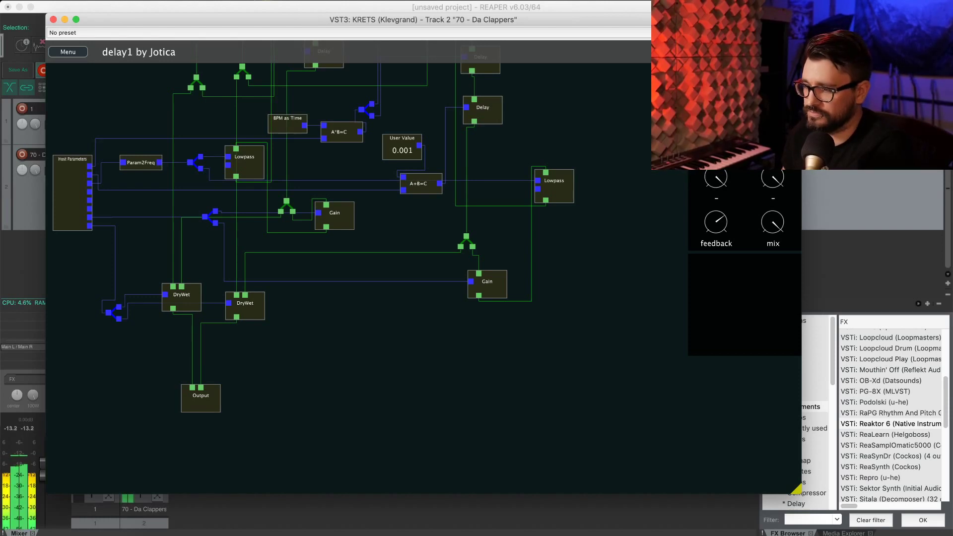
Turn the mix down below its midpoint and reduce the feedback to slightly above its midpoint
drag(786, 223, 784, 290)
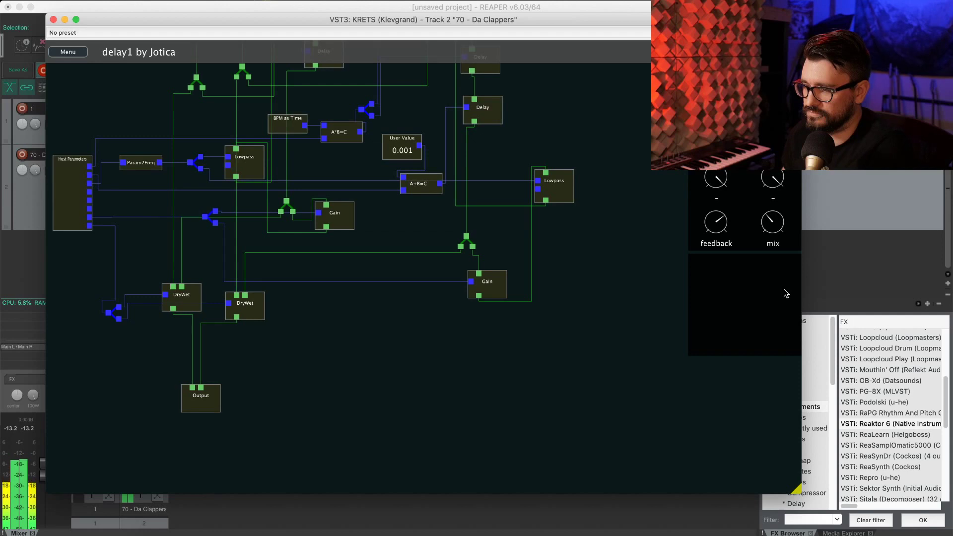
drag(718, 224, 732, 172)
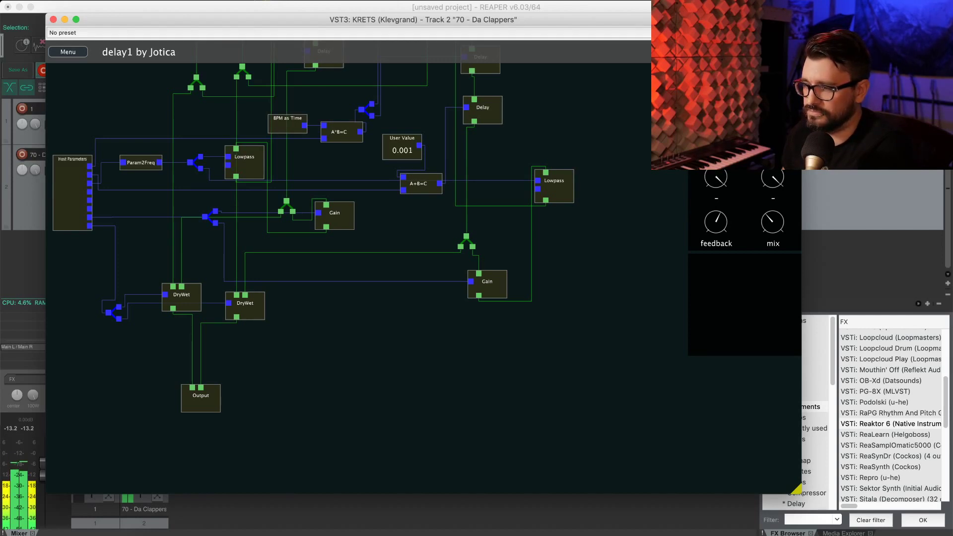
Move the Host Parameters module farther away from the Param2Freq module to leave more space for its cables
drag(615, 115, 656, 186)
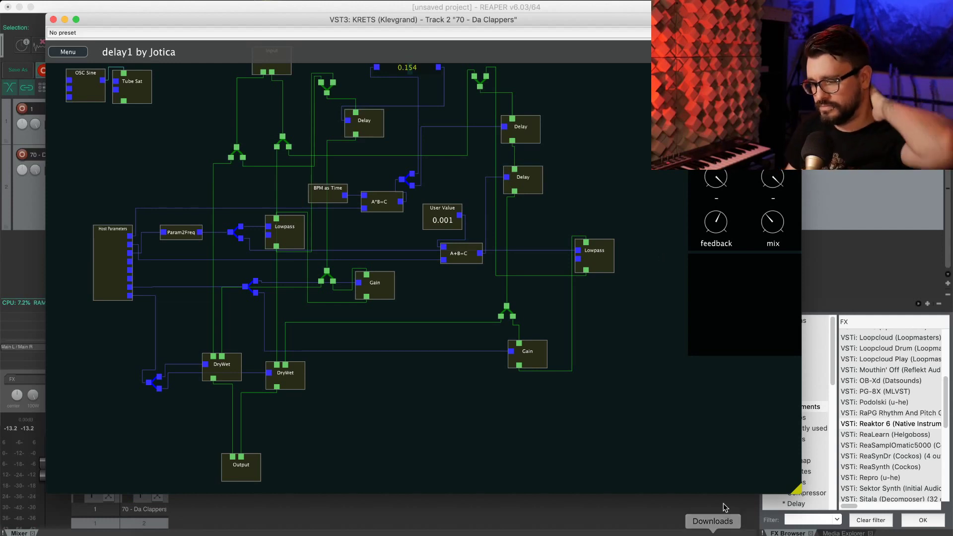
scroll(583, 359, up, 5)
scroll(583, 360, left, 4)
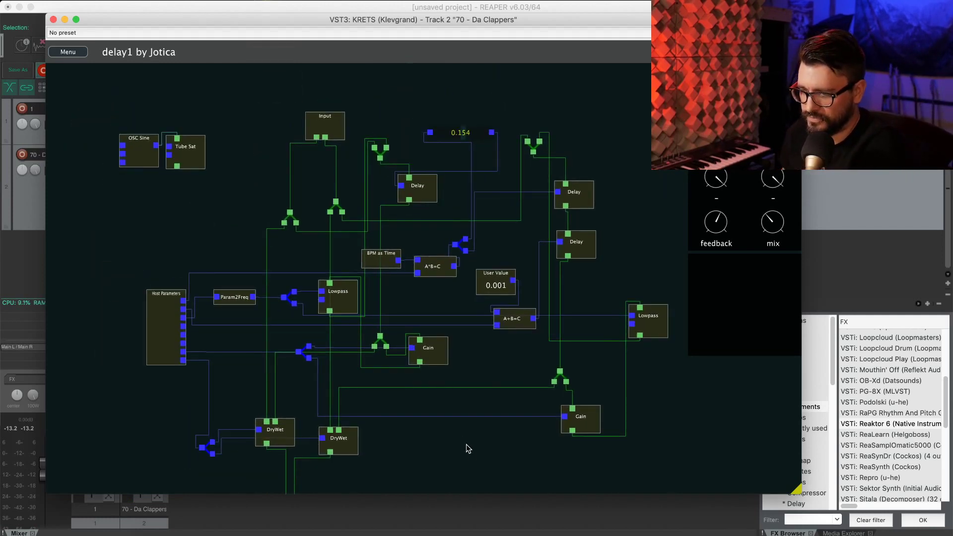
scroll(467, 449, down, 3)
scroll(466, 449, right, 2)
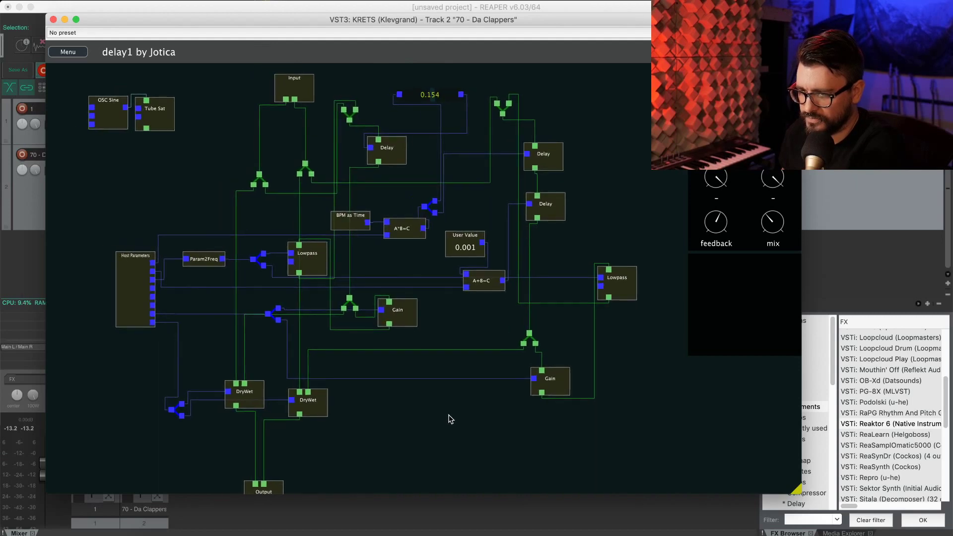
scroll(450, 420, left, 1)
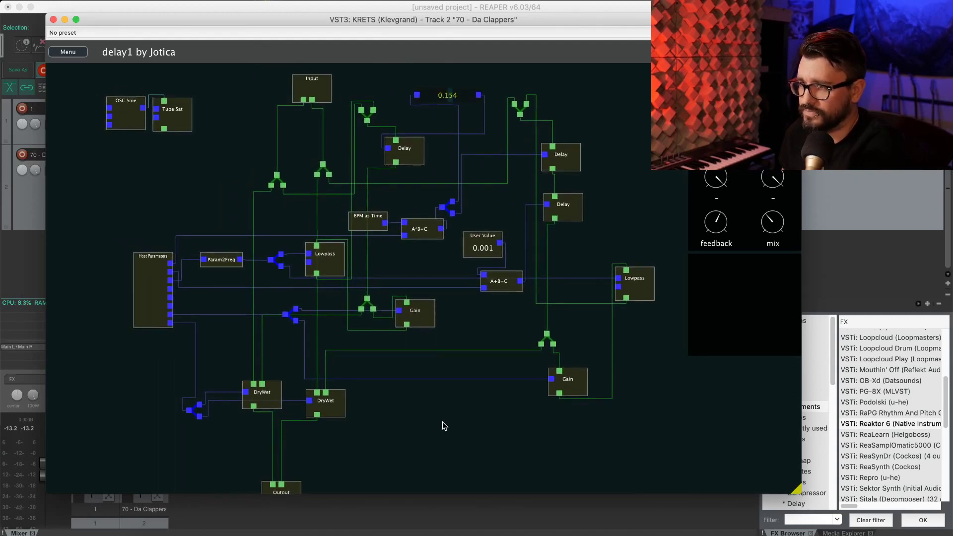
scroll(441, 419, down, 1)
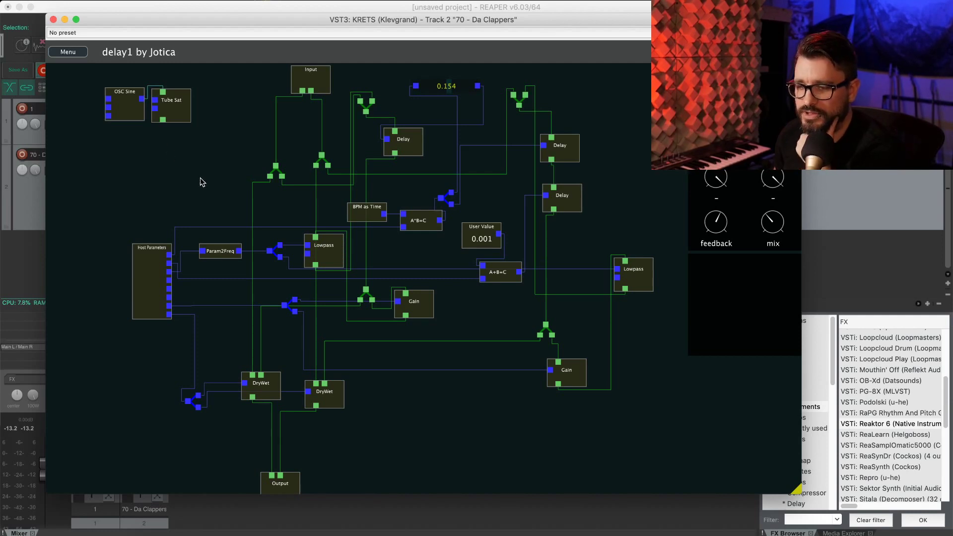
drag(202, 182, 213, 154)
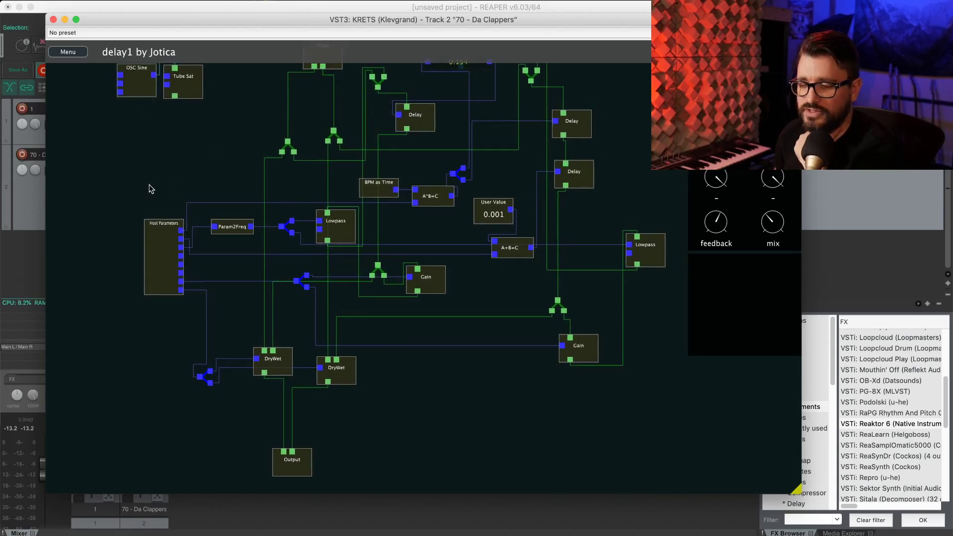
drag(145, 230, 124, 225)
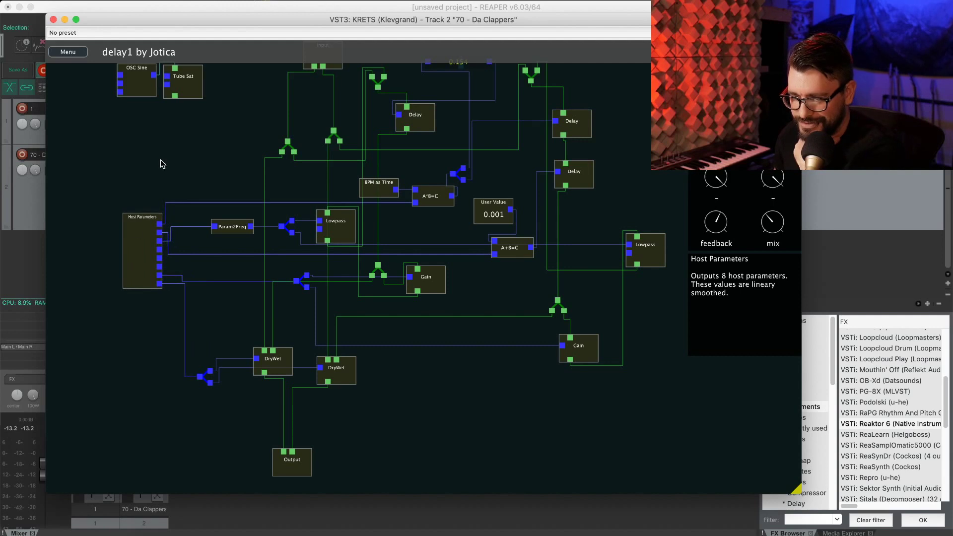
Save the patch as delay1 in the Miscellaneous category, overwriting the existing patch
drag(182, 168, 170, 190)
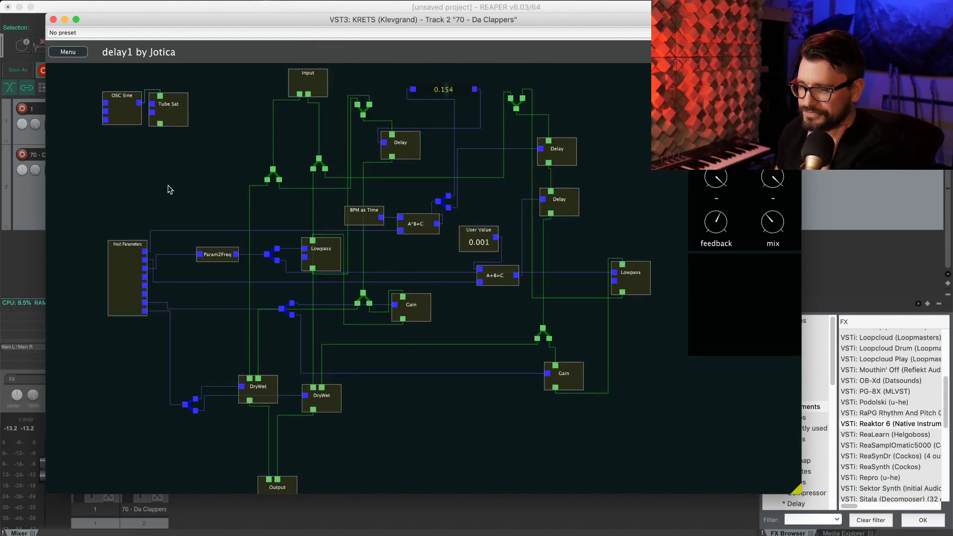
click(82, 52)
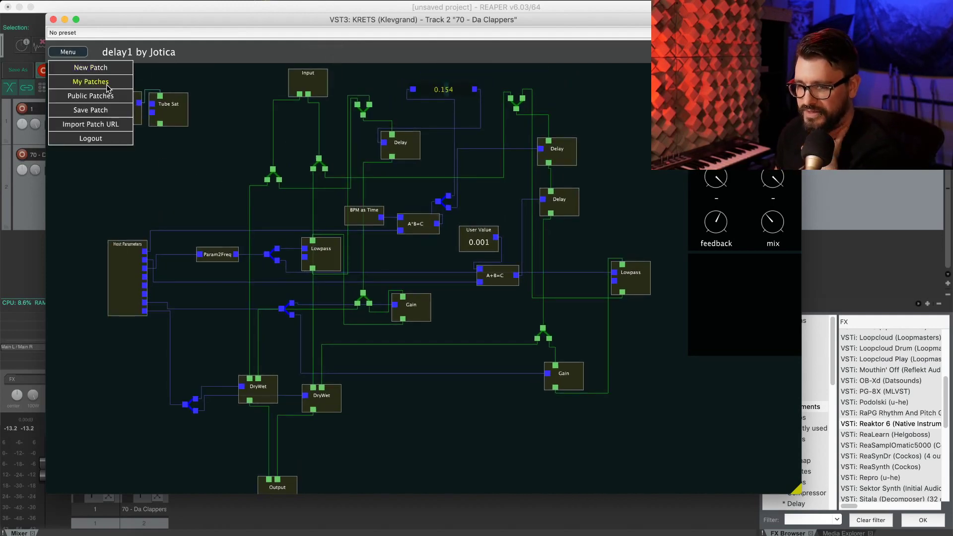
click(107, 110)
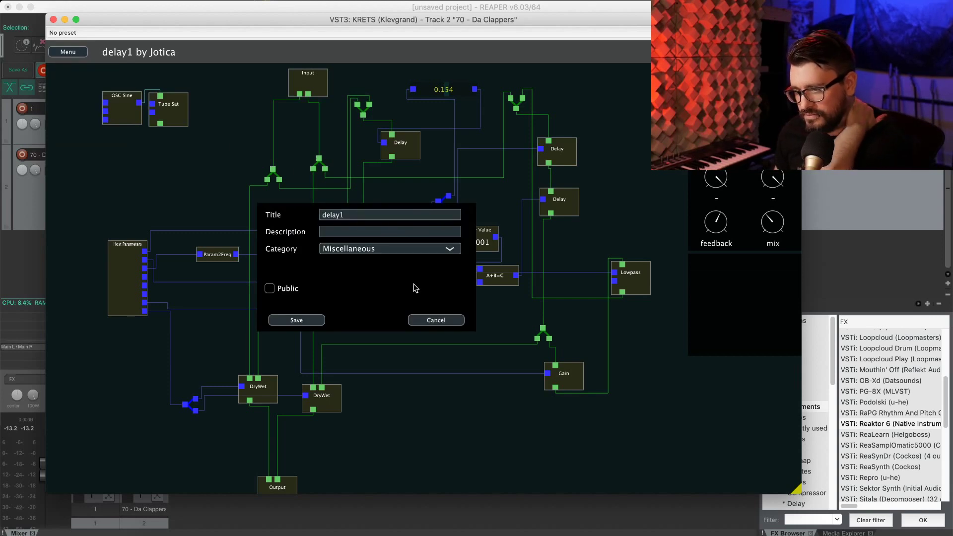
click(306, 322)
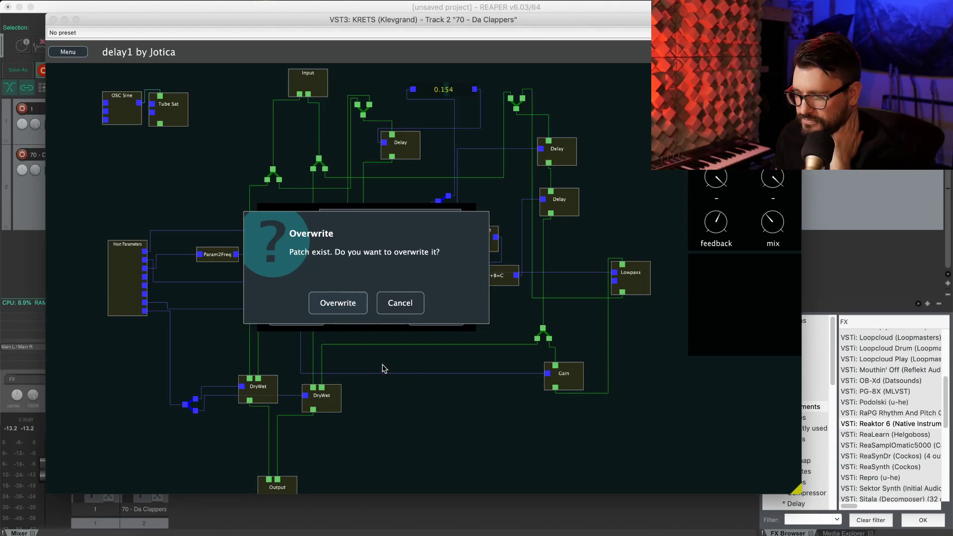
key(Return)
Create a new empty patch in place of the delay1 patch
scroll(419, 427, right, 3)
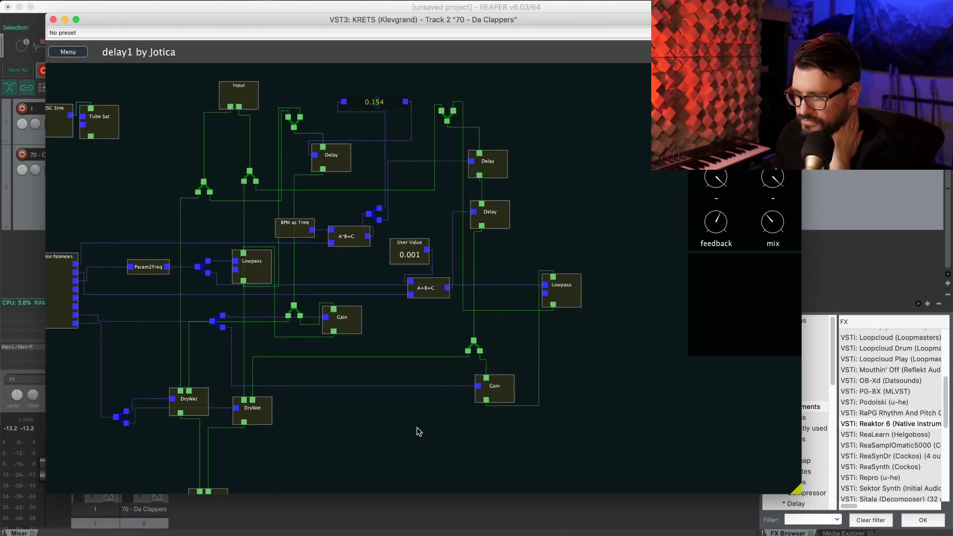
drag(438, 414, 523, 429)
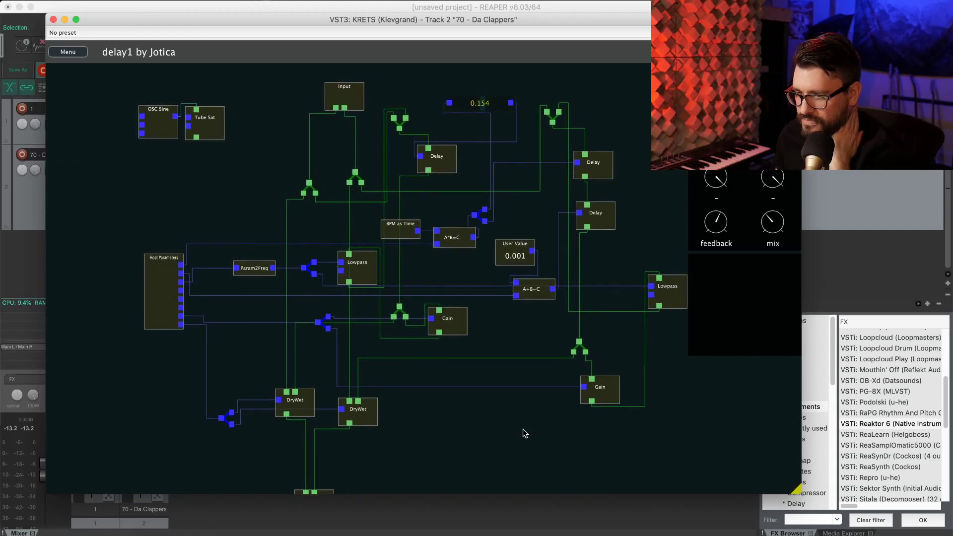
click(77, 52)
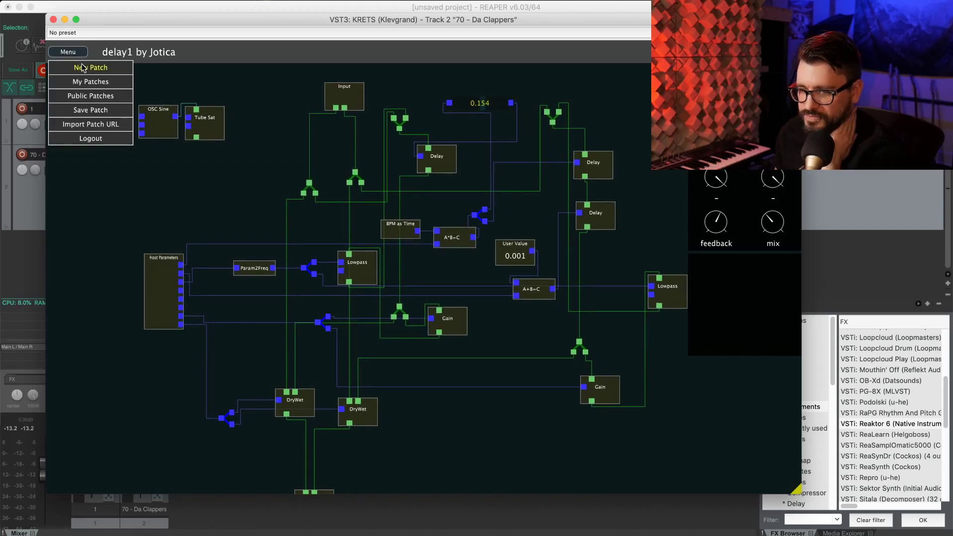
click(85, 69)
click(340, 304)
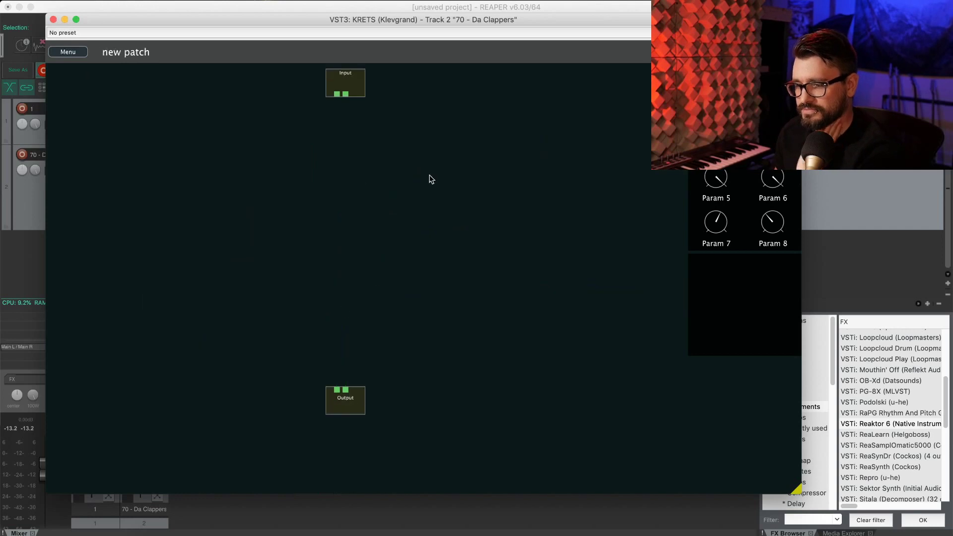
Add a Random math function module to the empty canvas and place it nearer the Input module
drag(280, 165, 404, 187)
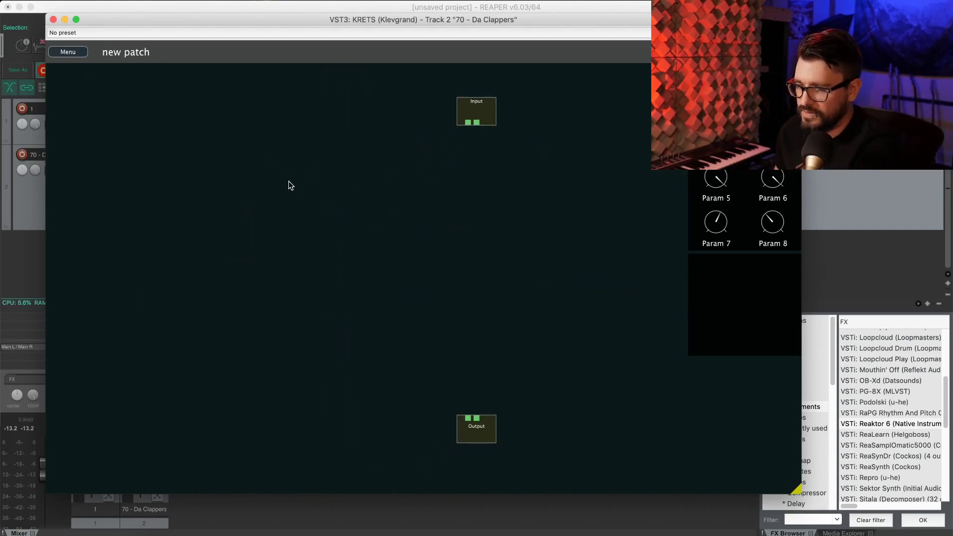
right_click(231, 126)
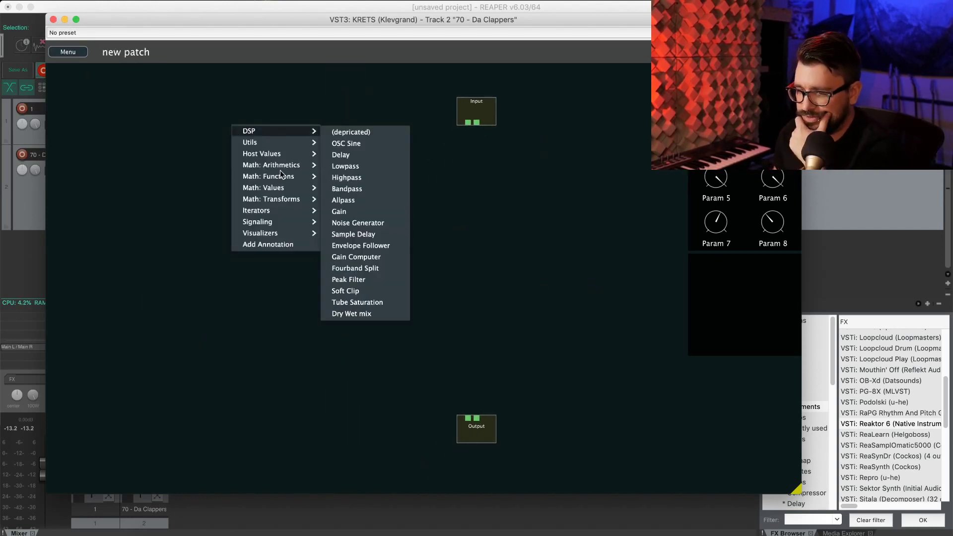
mouse_move(286, 175)
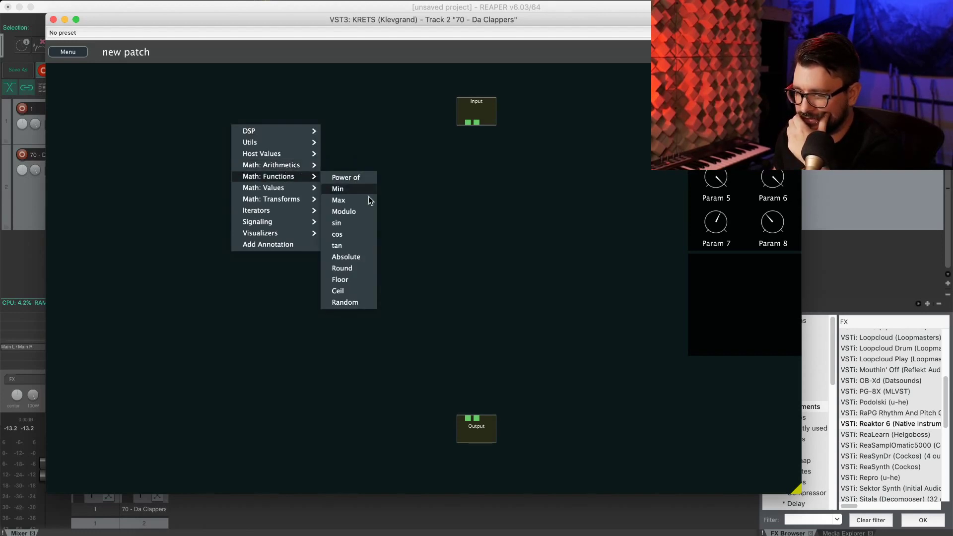
click(365, 304)
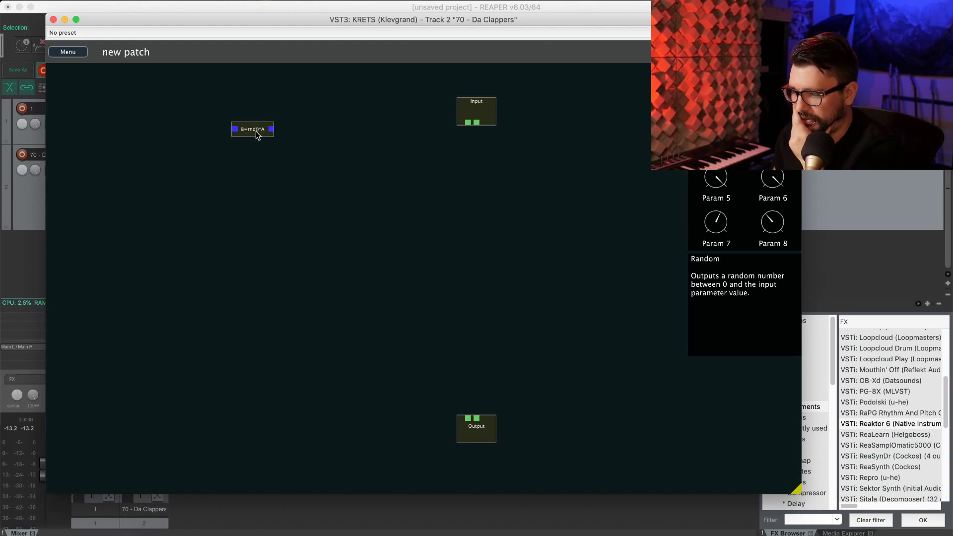
drag(257, 135, 349, 149)
Add a User Value module just above and to the left of the random module
right_click(263, 114)
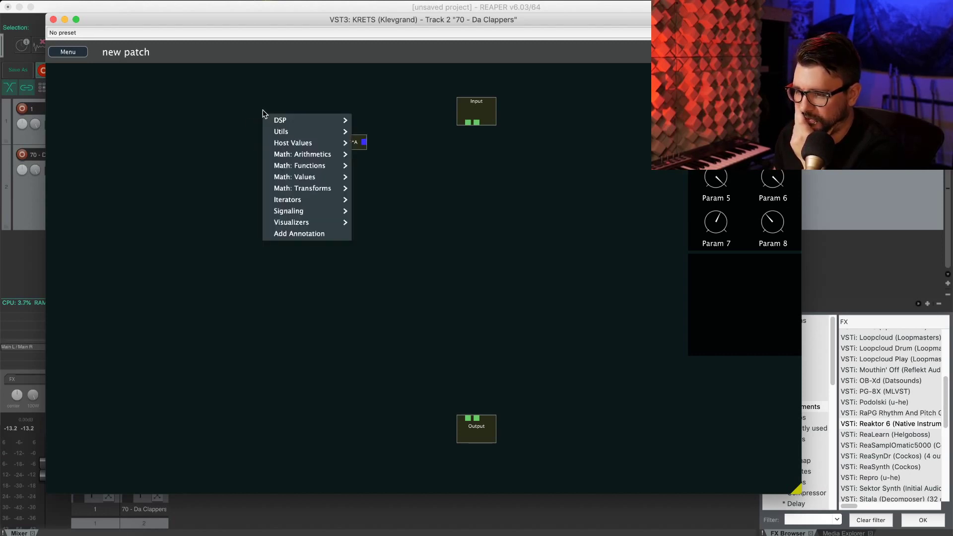
mouse_move(303, 170)
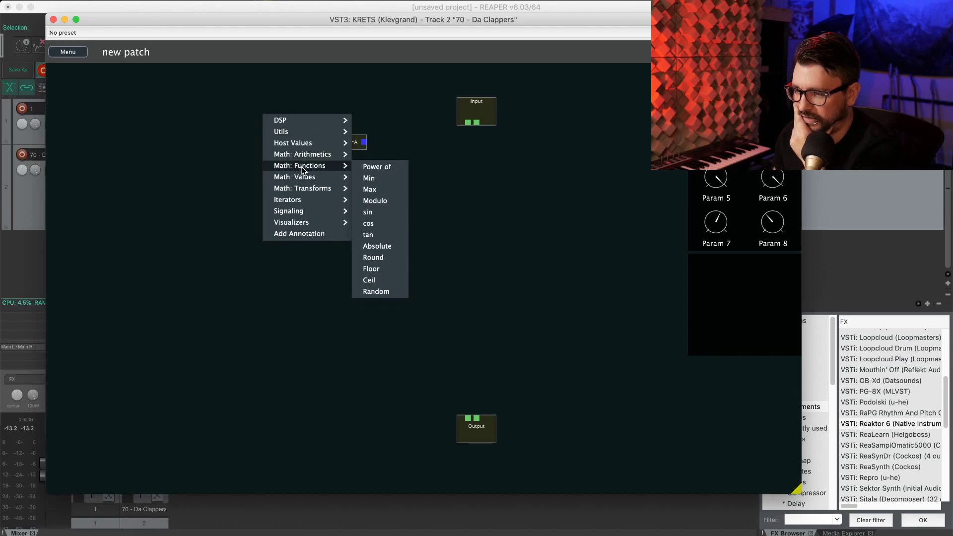
mouse_move(302, 190)
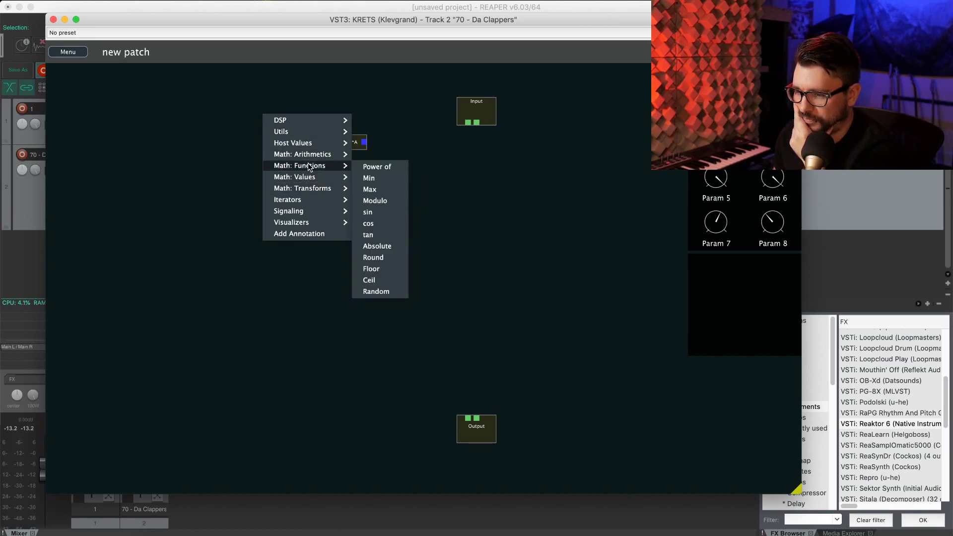
mouse_move(347, 179)
click(377, 180)
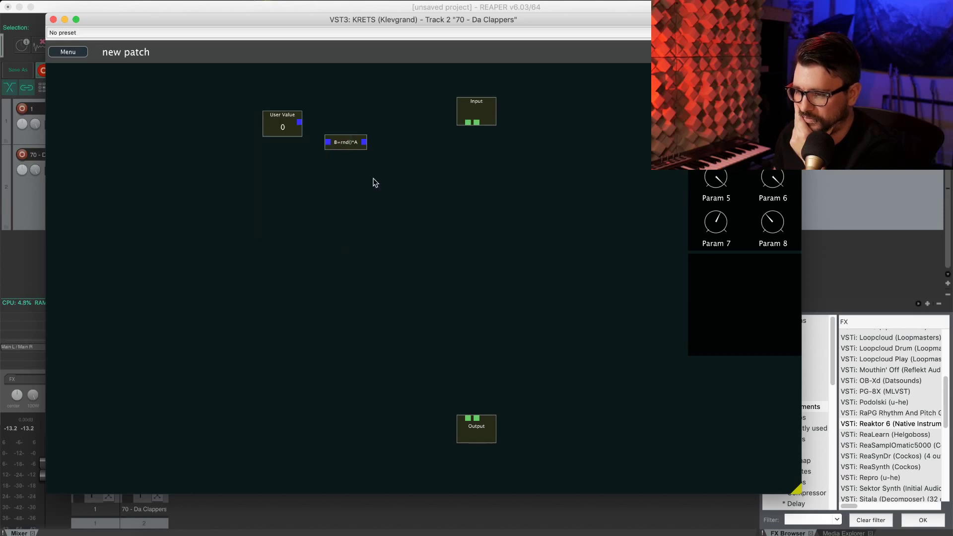
Set the User Value to 1 and connect its output to the random module's input
double_click(282, 128)
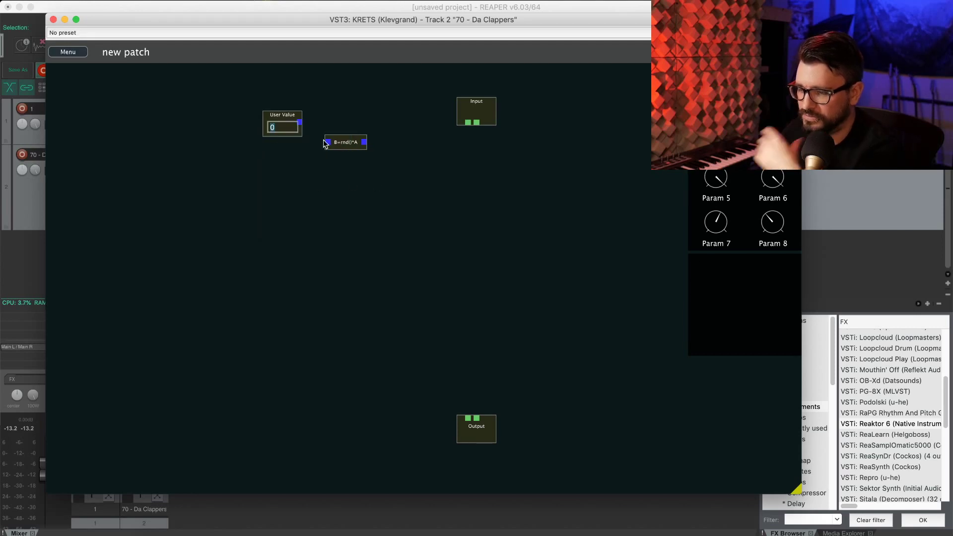
text(1)
key(Return)
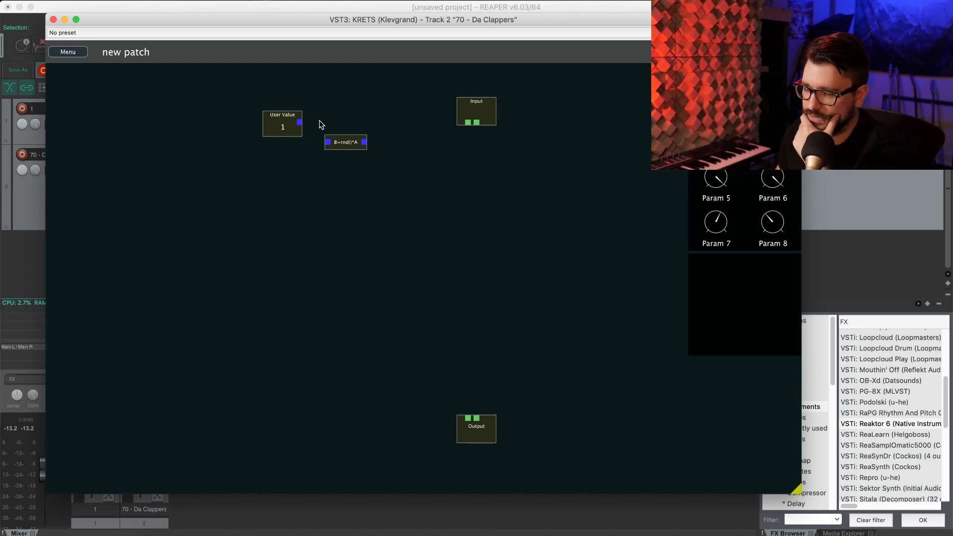
drag(300, 123, 329, 143)
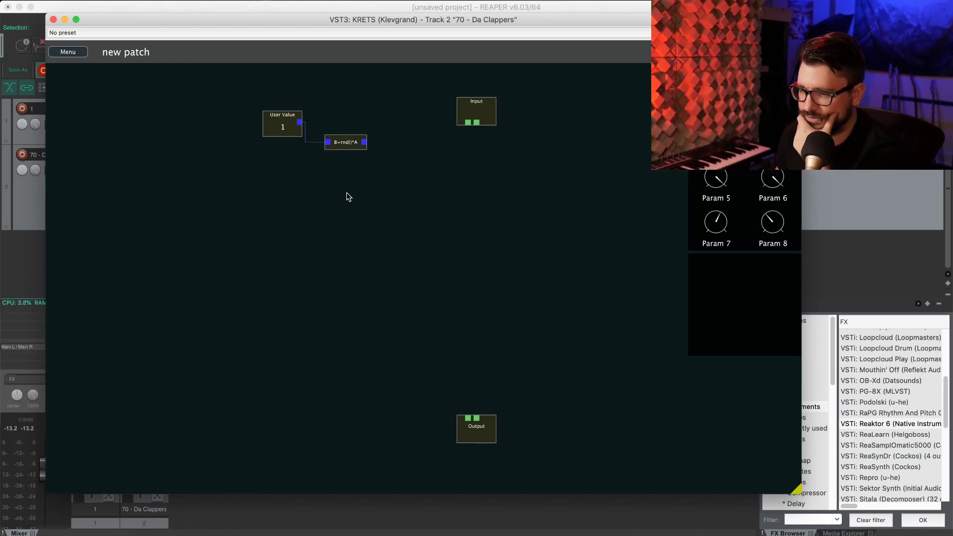
Add a DSP Delay module to the canvas and place it below and to the right of the random module
right_click(266, 225)
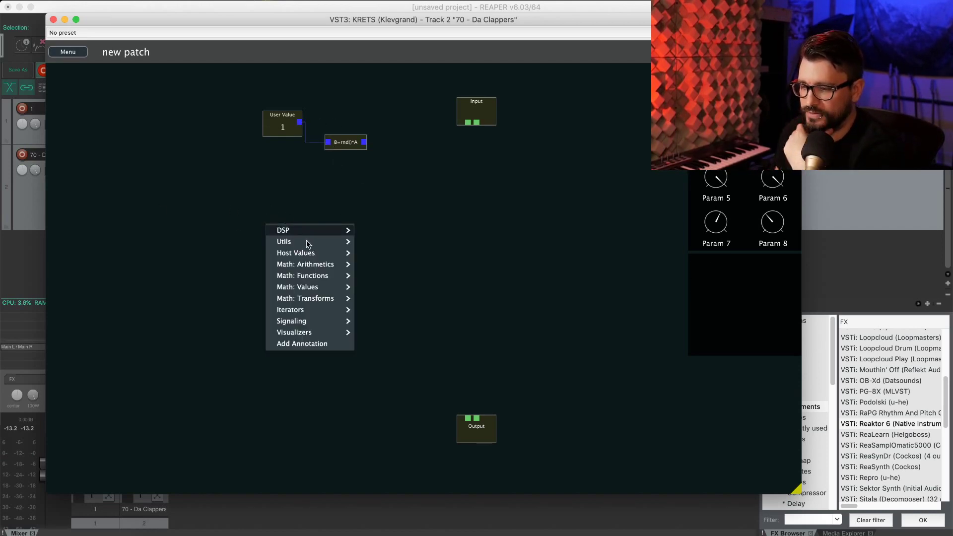
mouse_move(317, 241)
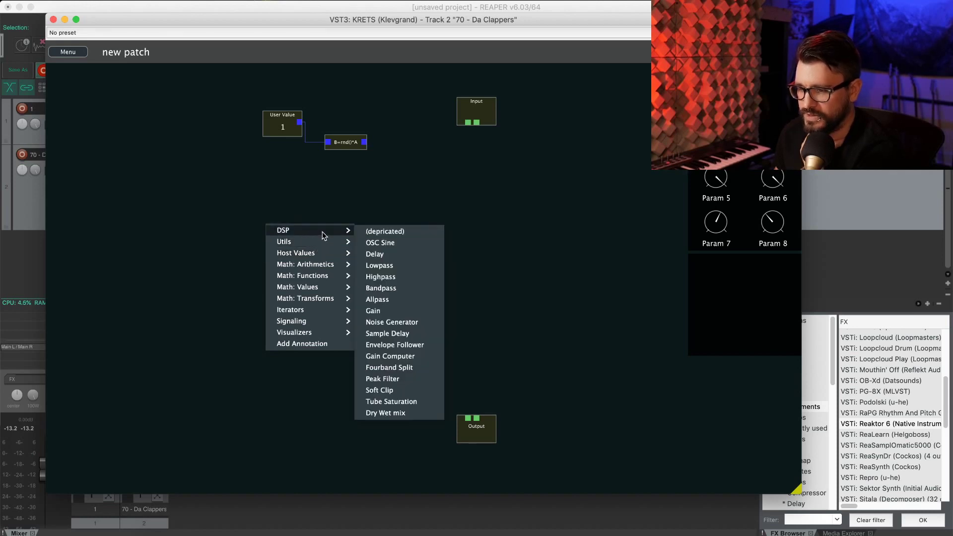
click(430, 259)
drag(299, 226, 431, 219)
right_click(274, 220)
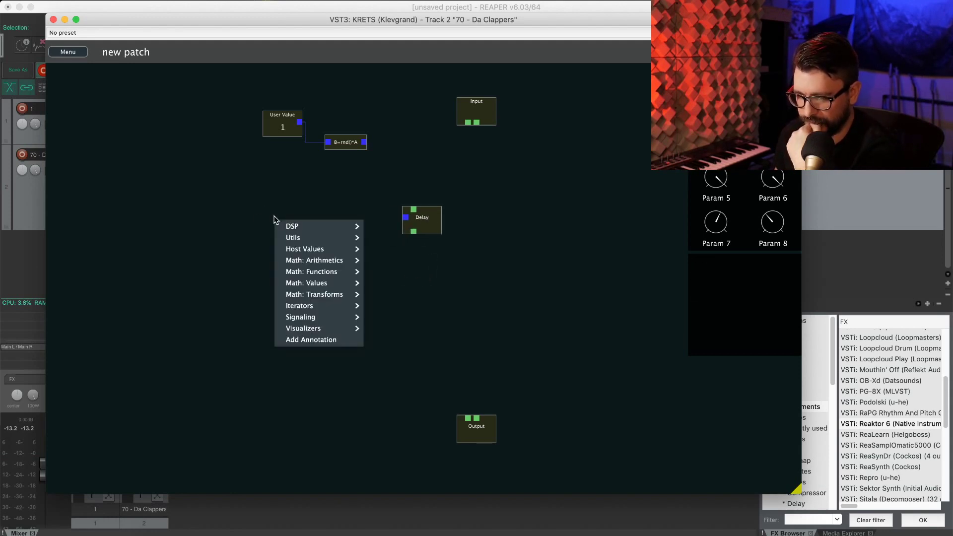
mouse_move(320, 274)
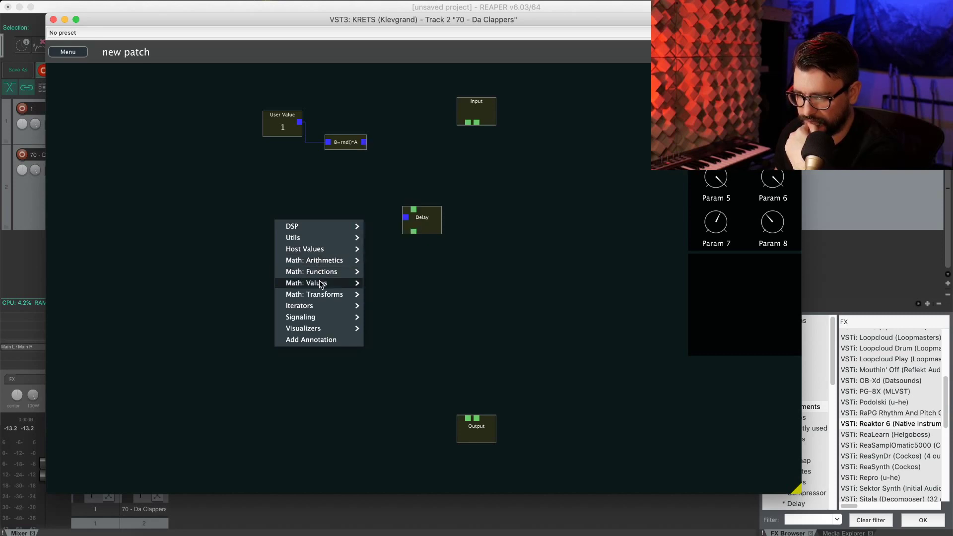
mouse_move(321, 294)
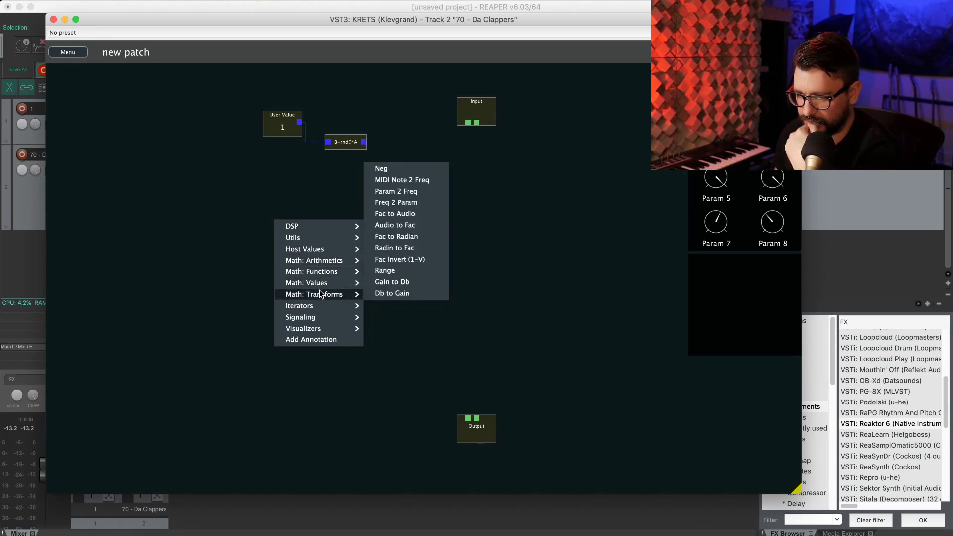
click(422, 190)
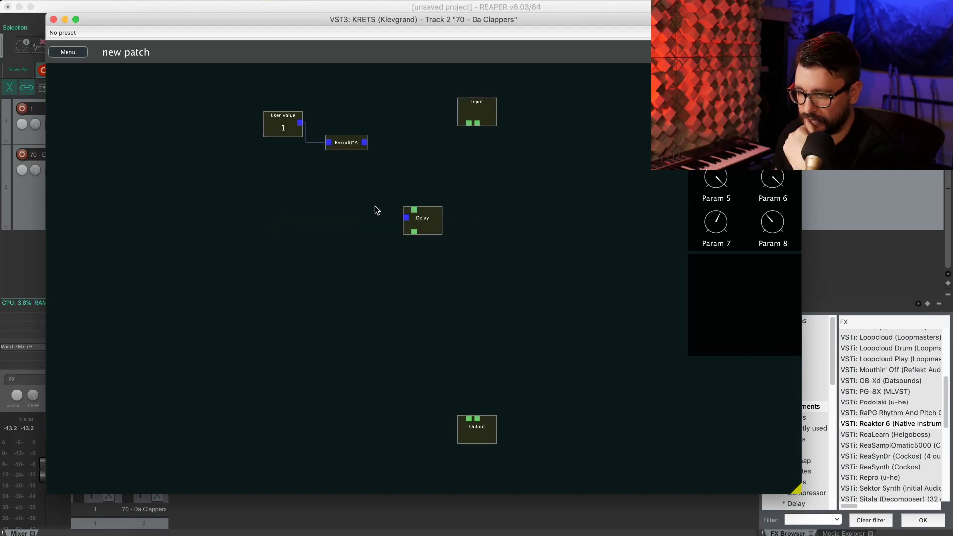
Connect the random module's output to the Delay's time input and feed both Input channels into the Delay through a new Merger
drag(407, 219, 365, 143)
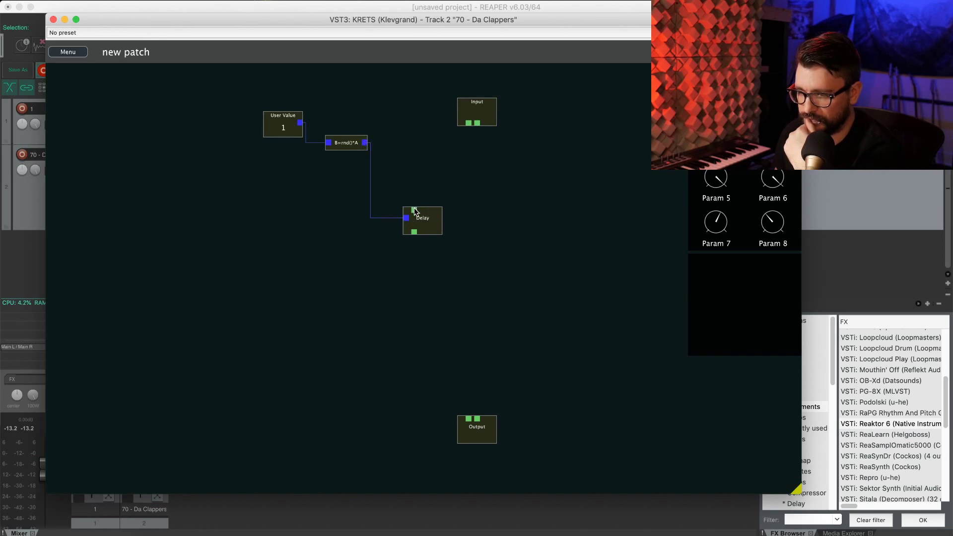
drag(414, 210, 426, 181)
right_click(470, 148)
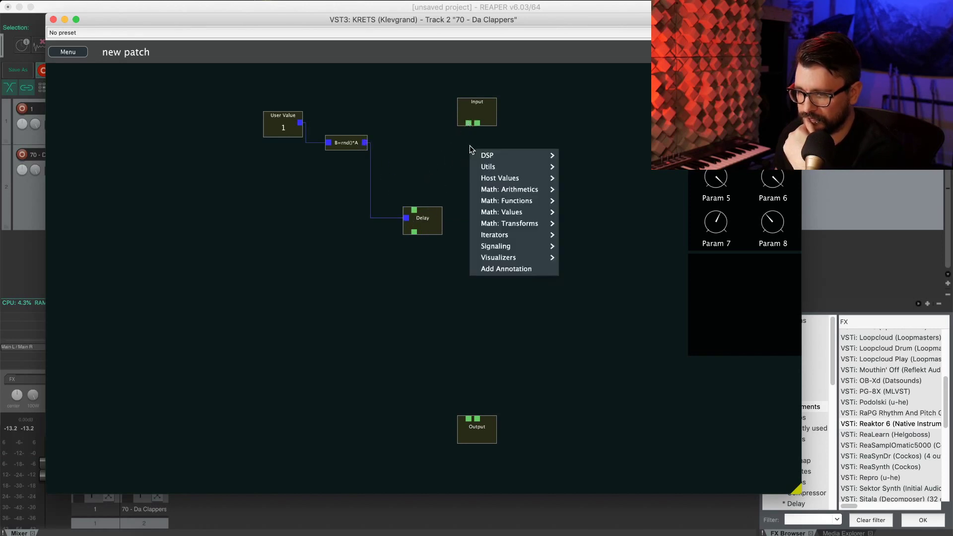
mouse_move(485, 158)
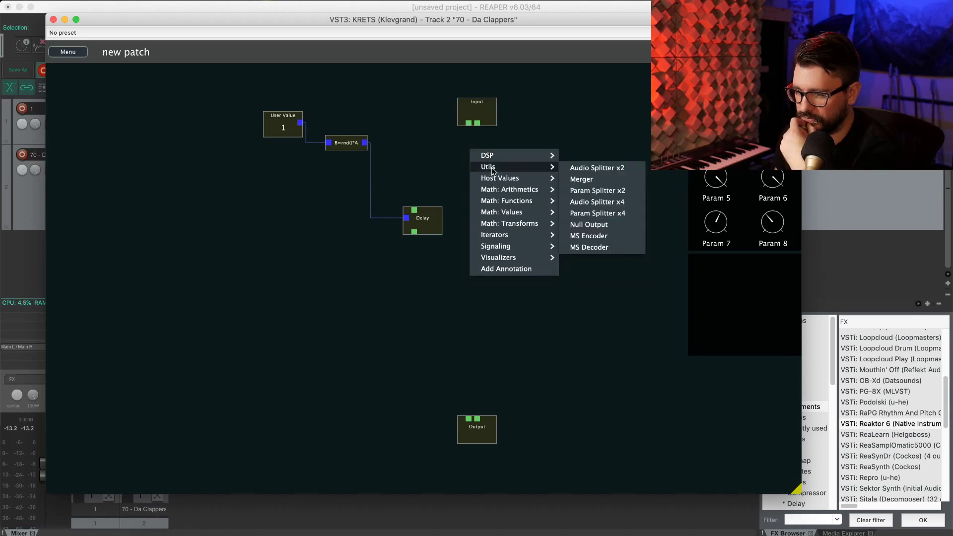
click(599, 181)
drag(473, 149, 416, 223)
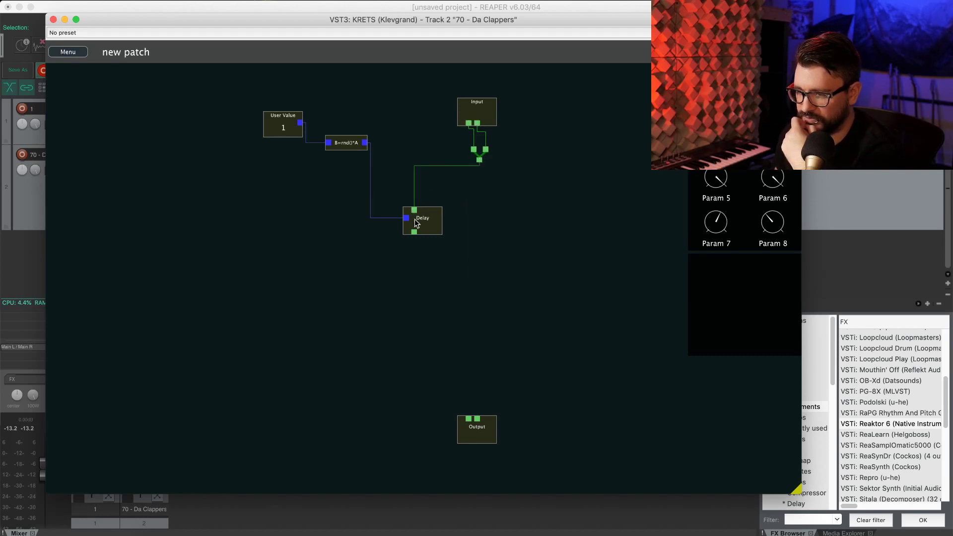
Add a second Merger just above the Output module
right_click(451, 361)
mouse_move(484, 368)
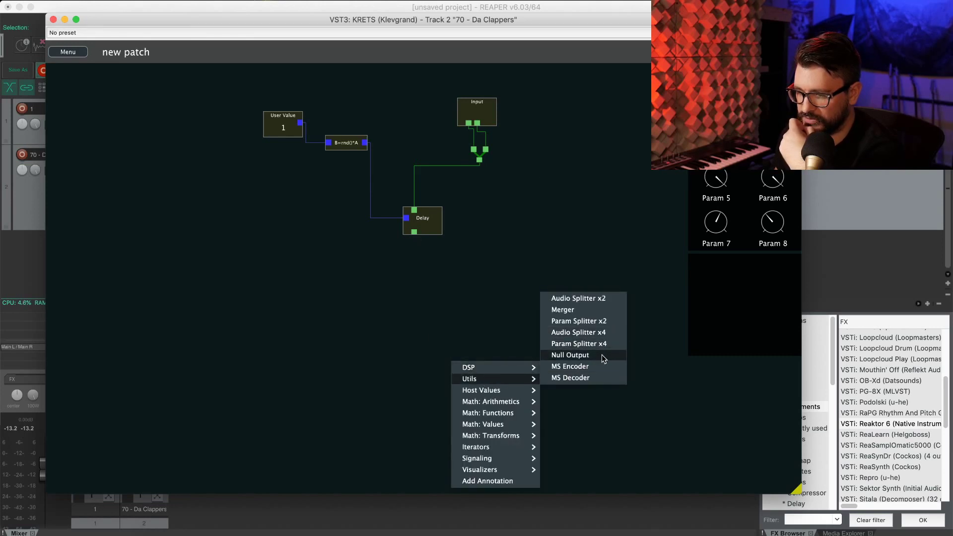
click(590, 320)
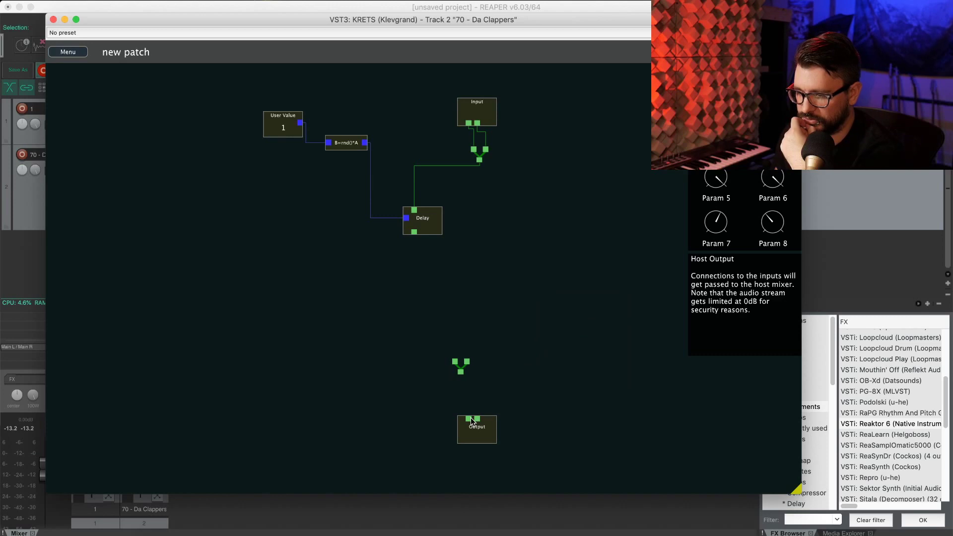
right_click(506, 373)
key(Escape)
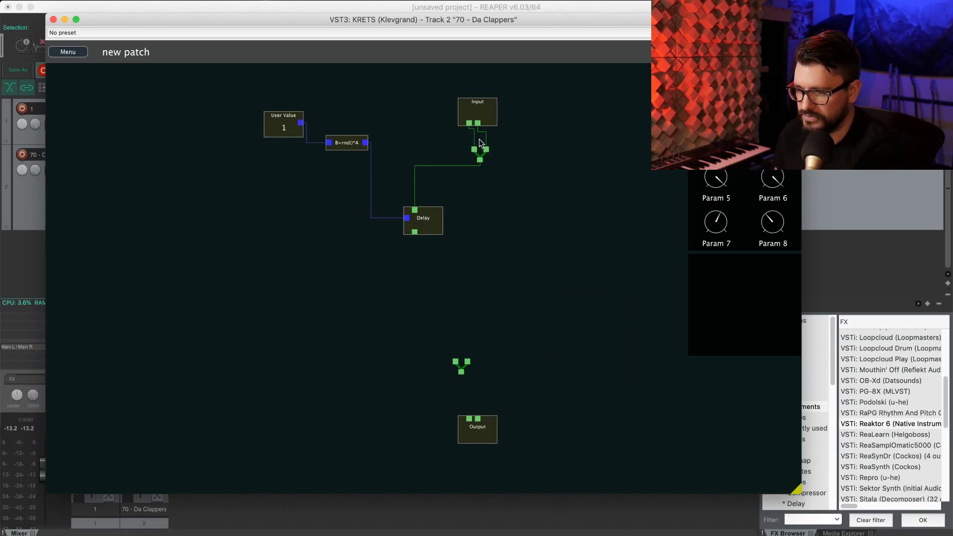
Add an Audio Splitter x2 directly above the Output module and route the Delay's output through it to both Output channels
right_click(500, 307)
mouse_move(554, 315)
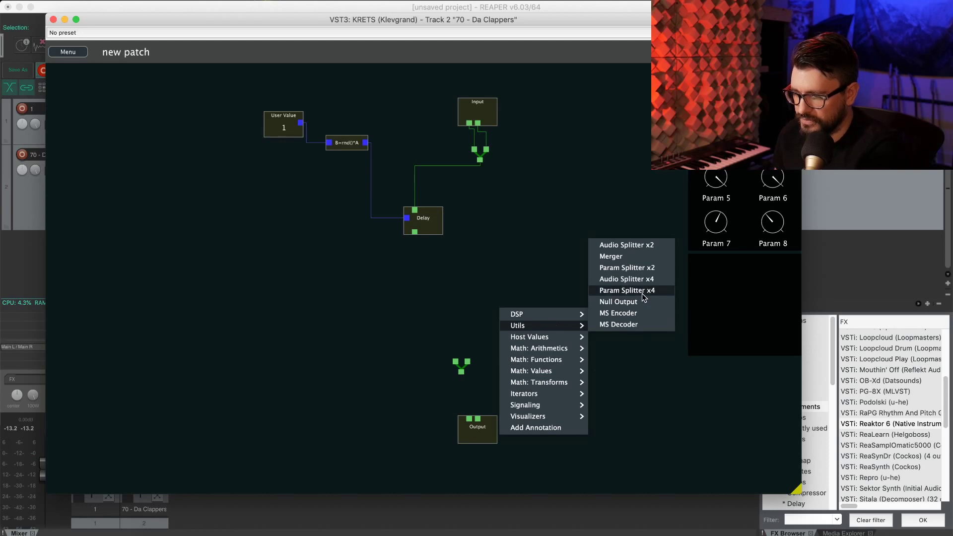
click(647, 246)
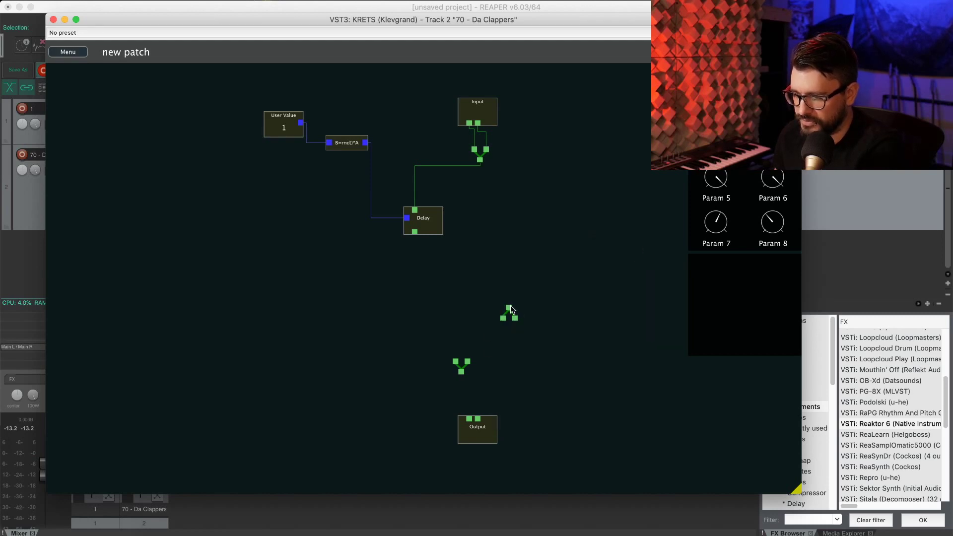
click(472, 390)
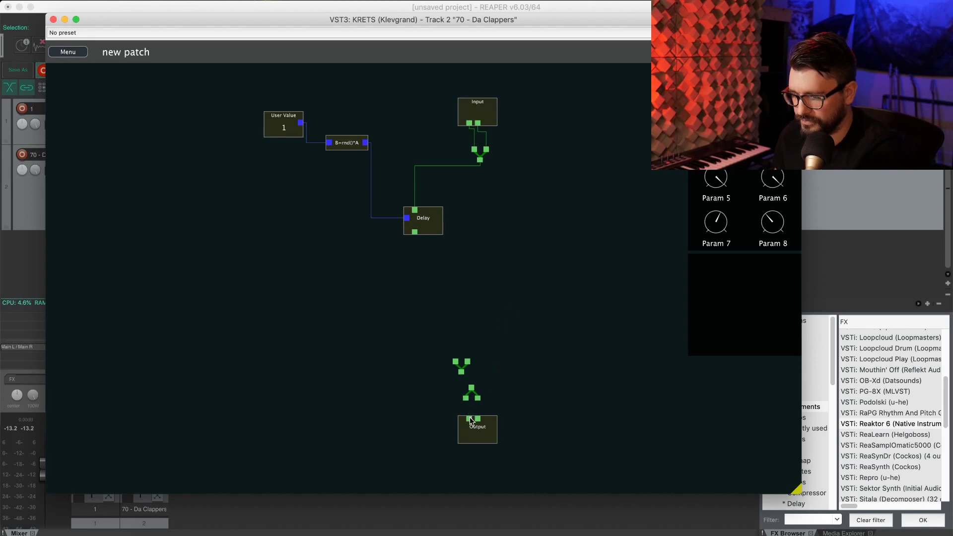
drag(470, 419, 415, 233)
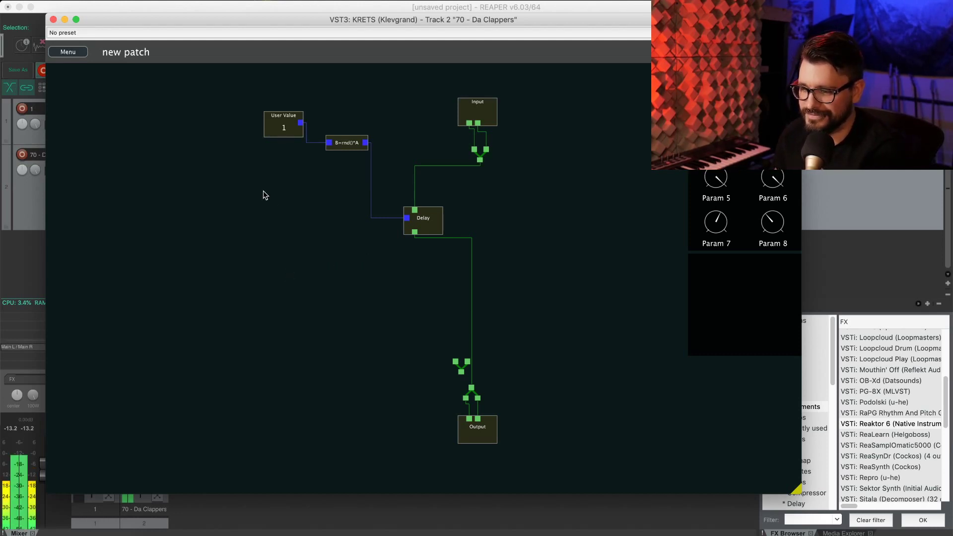
Add a Host Parameters module in the free space below and to the left of the User Value module
scroll(264, 199, left, 5)
scroll(263, 198, up, 2)
right_click(275, 237)
mouse_move(295, 245)
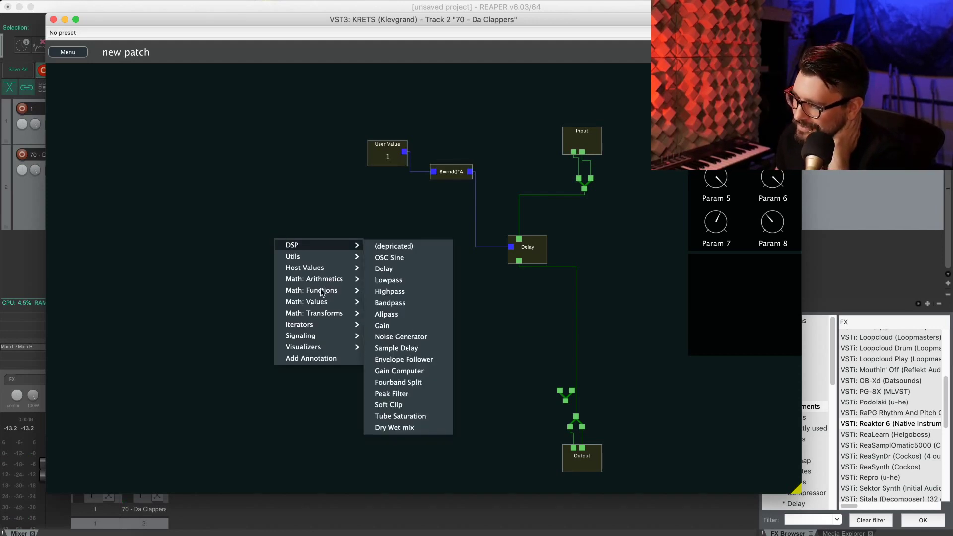
mouse_move(330, 269)
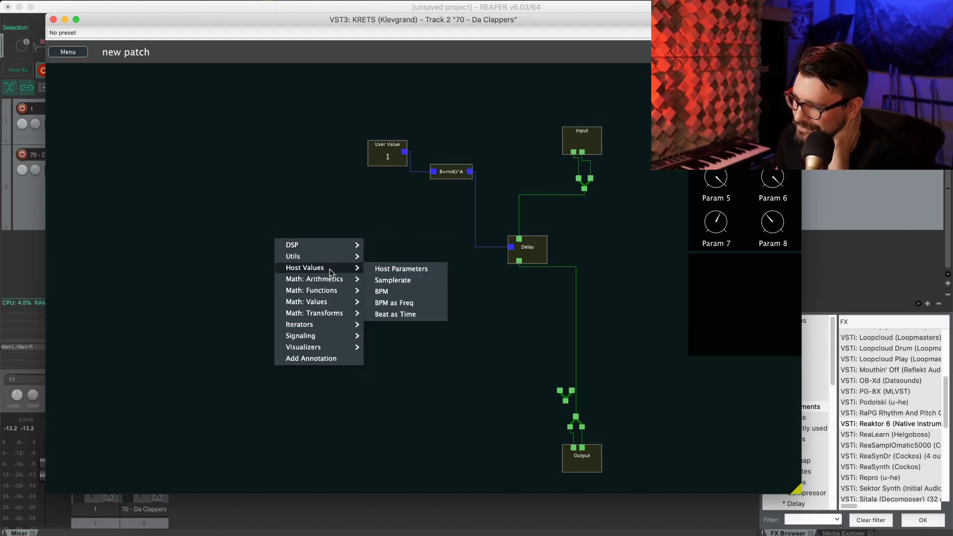
click(400, 269)
click(304, 292)
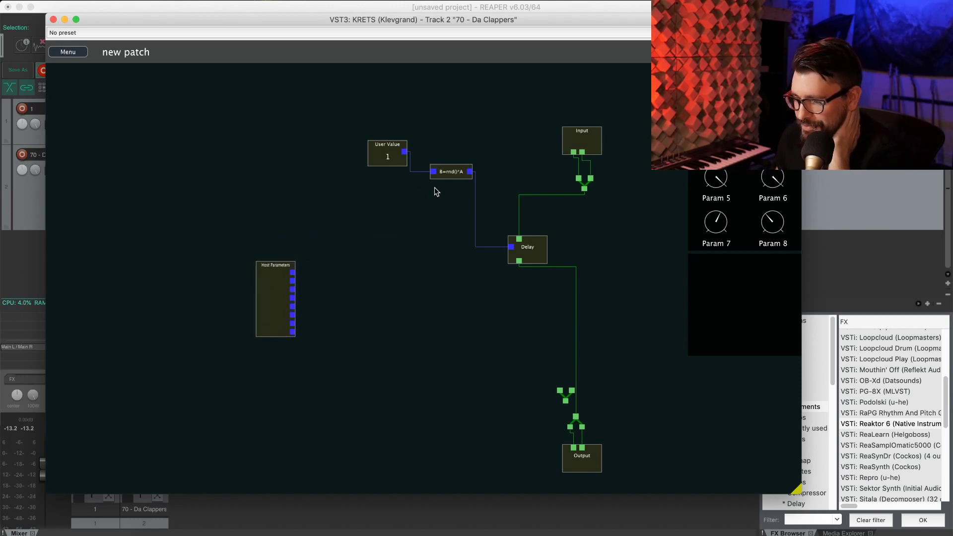
Feed the random module from the first host parameter instead of the User Value, and place it just below the User Value module
click(404, 152)
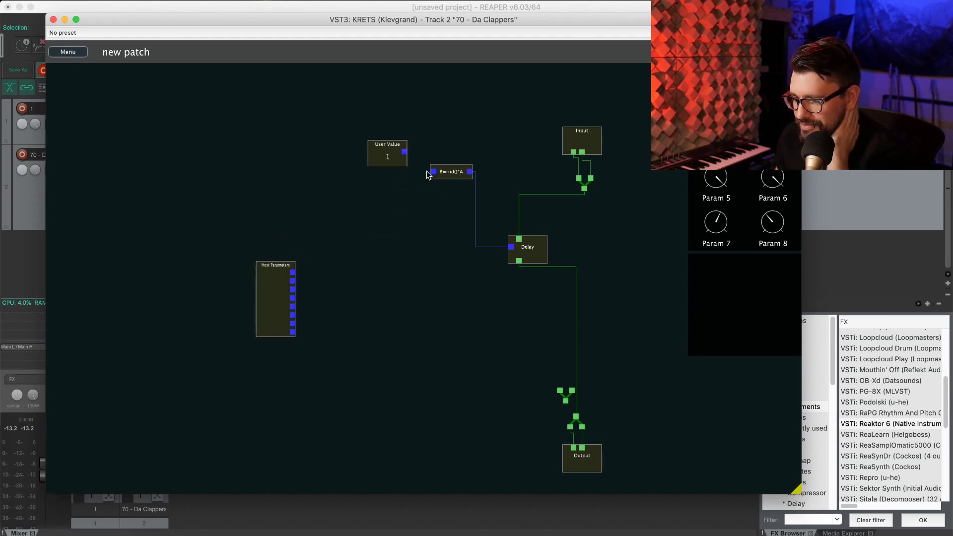
drag(435, 174, 293, 273)
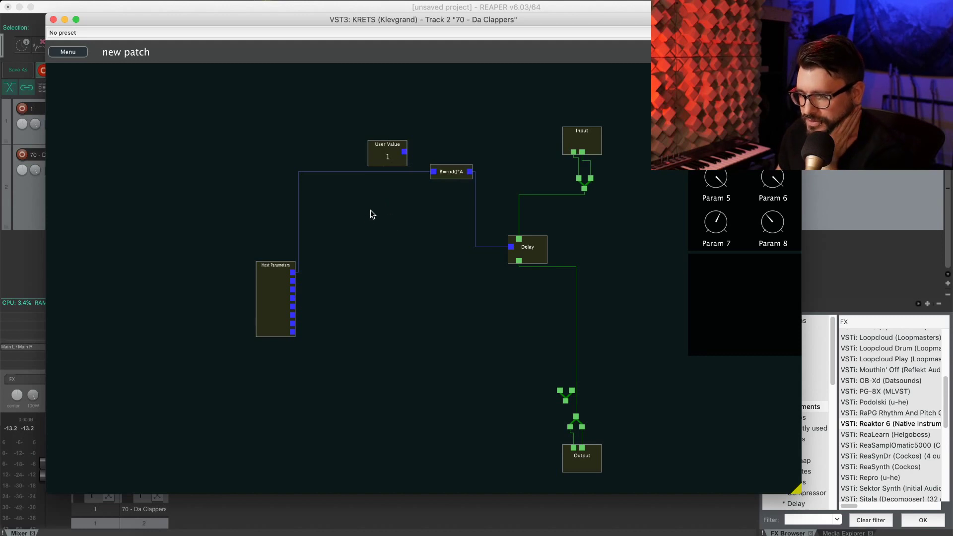
drag(450, 172, 371, 185)
Add a Multiply module beside the User Value and connect its output to the Delay's time input in place of the random module
right_click(443, 156)
mouse_move(484, 207)
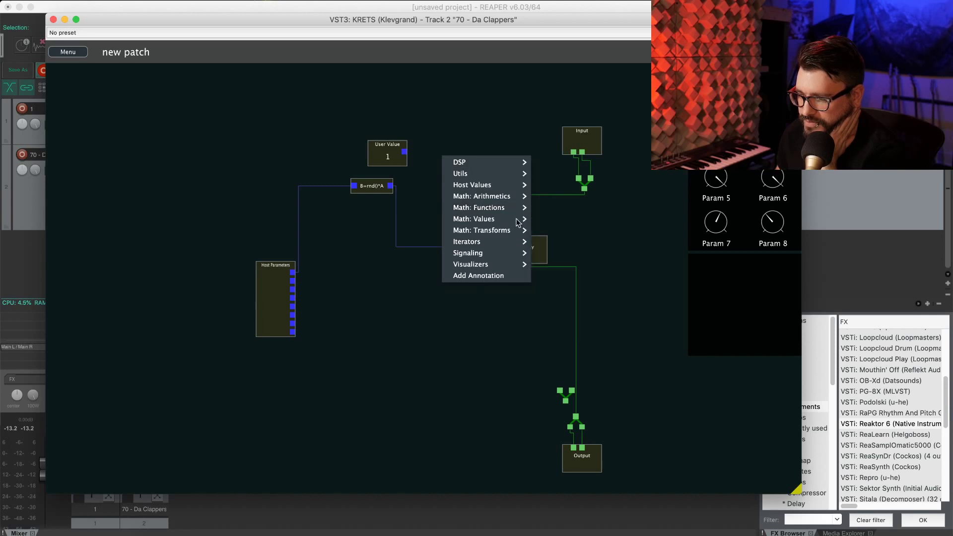
mouse_move(507, 220)
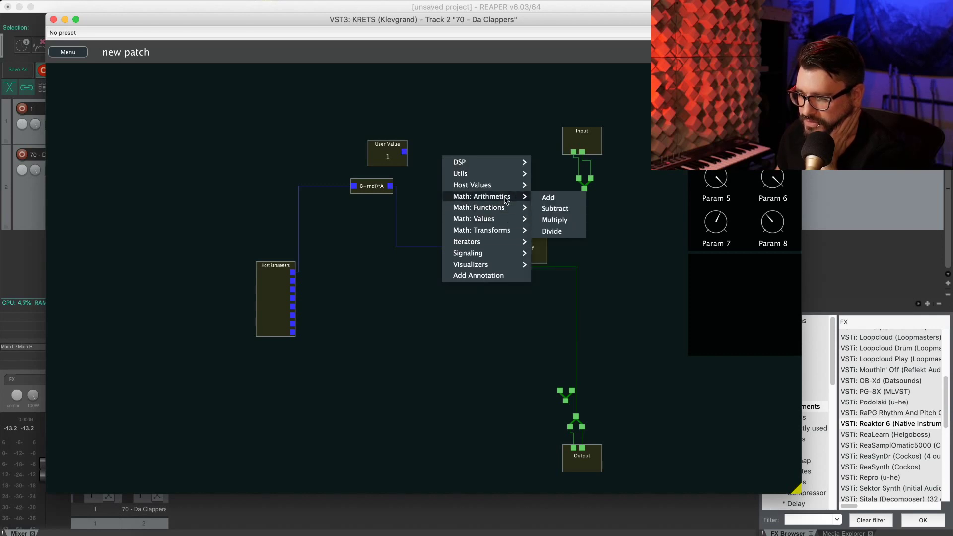
click(560, 221)
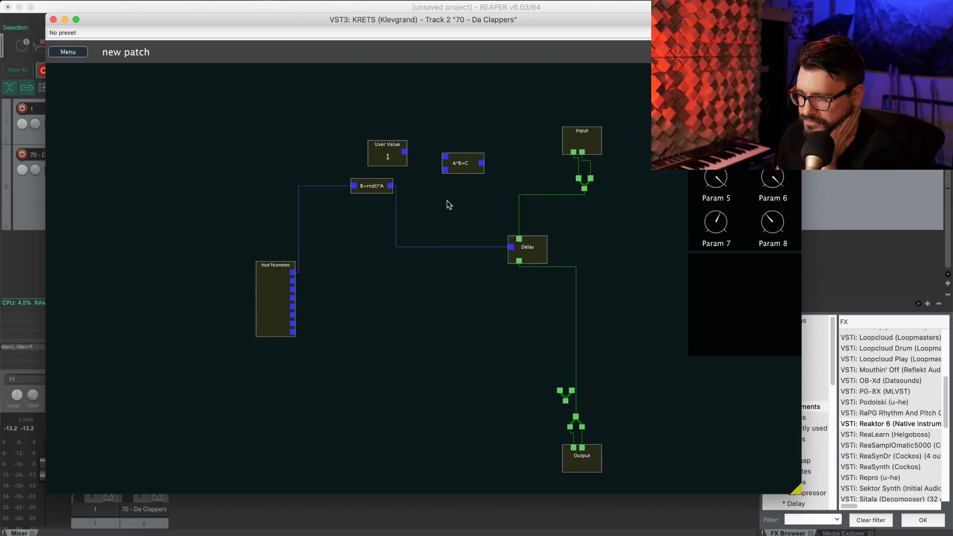
drag(391, 186, 512, 246)
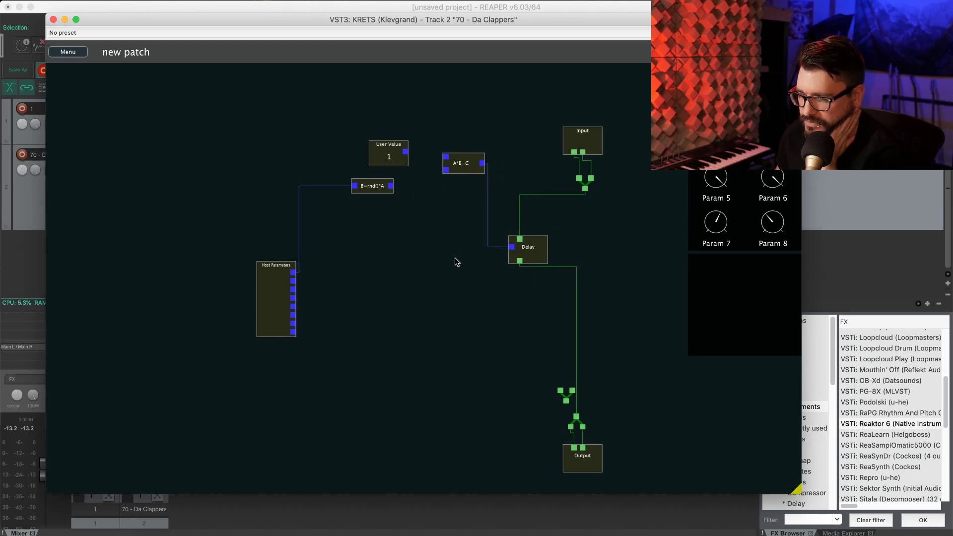
Set the User Value to 100 and connect it and the random module's output to the two Multiply inputs
double_click(395, 158)
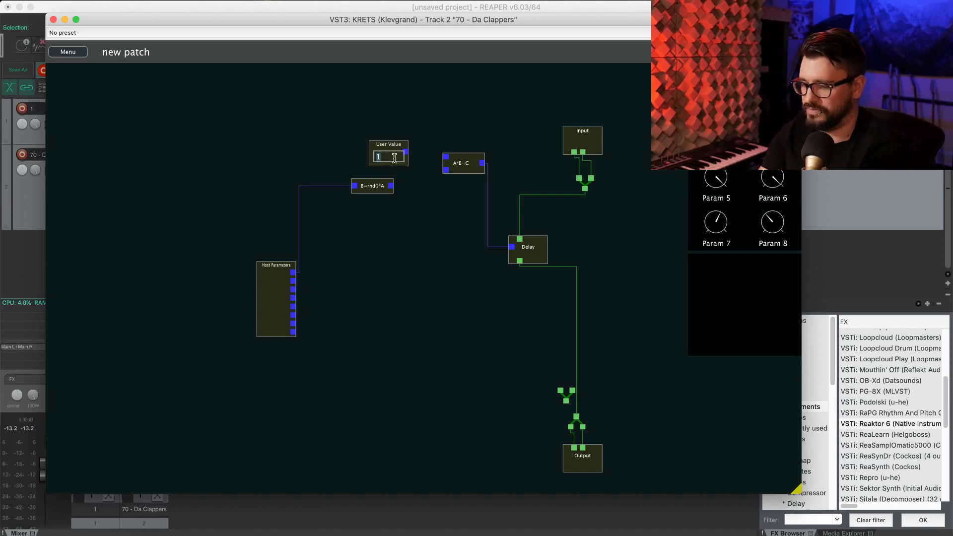
click(395, 157)
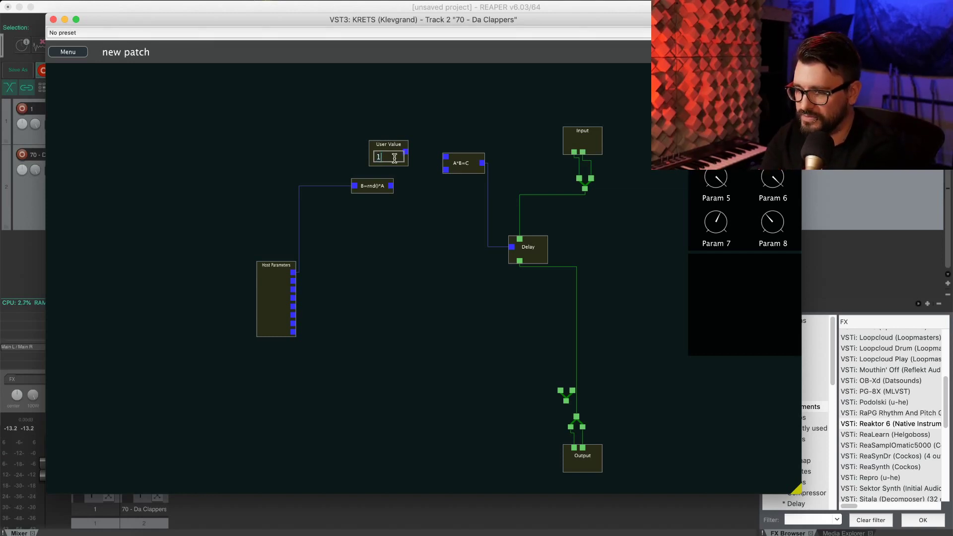
text(00)
key(Return)
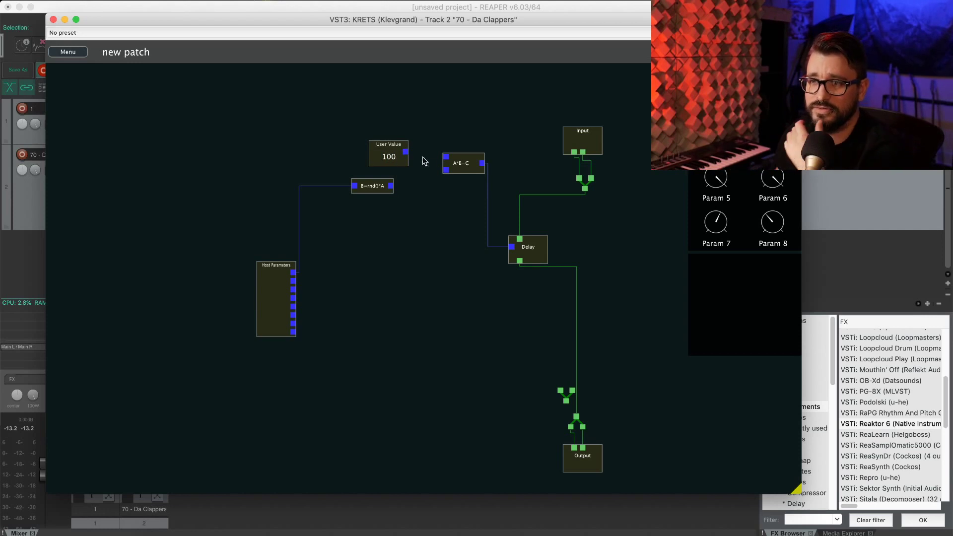
drag(445, 158, 391, 186)
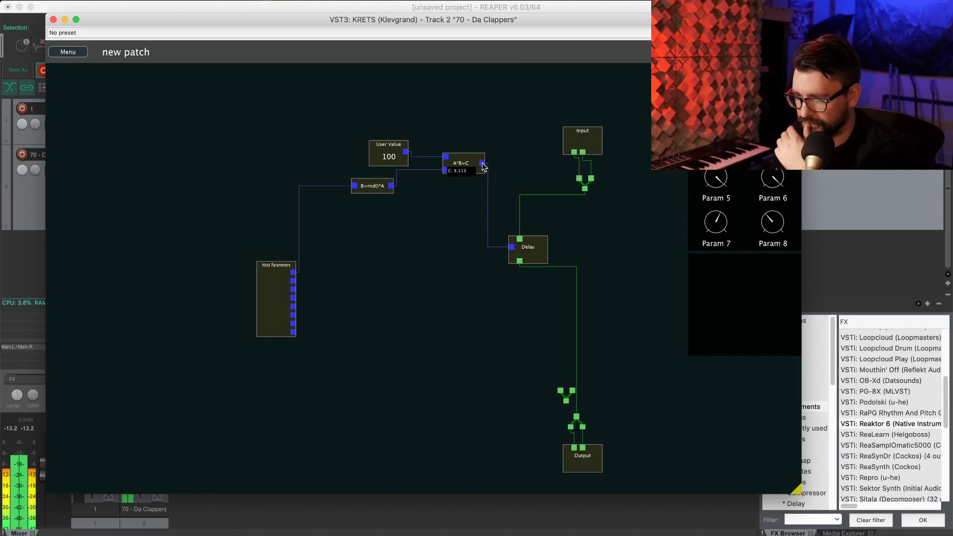
Shift the plug-in window aside and move the User Value and random modules farther left of the Multiply module
drag(387, 25, 436, 33)
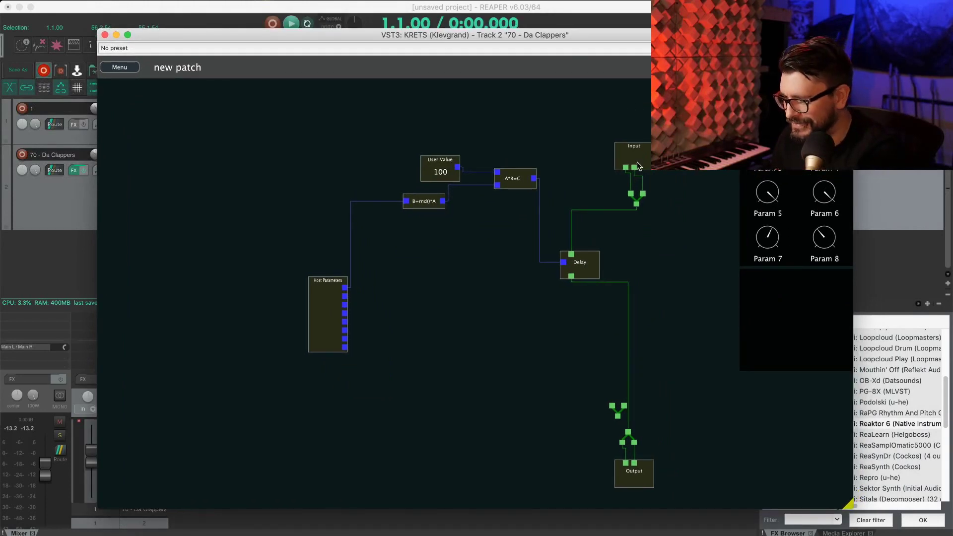
mouse_move(536, 183)
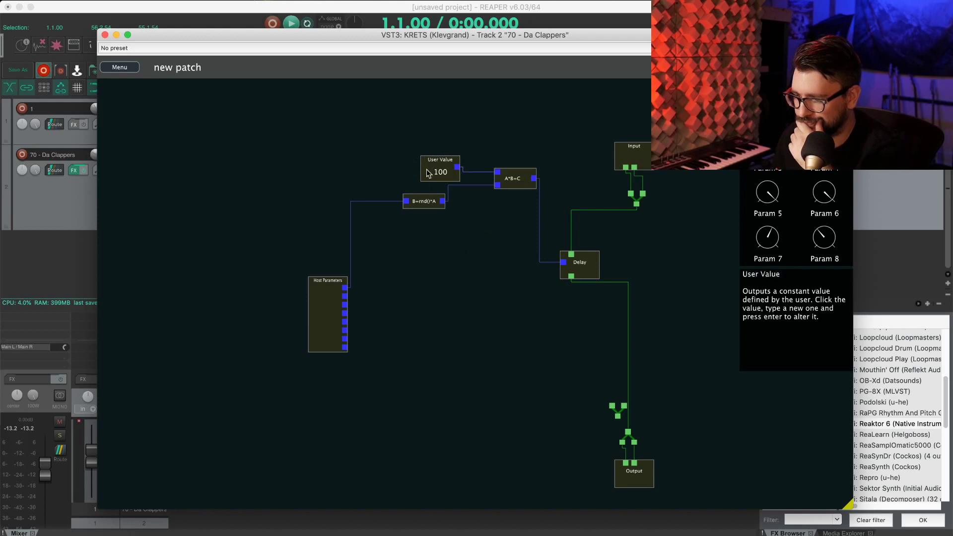
drag(432, 163, 385, 131)
drag(421, 206, 396, 204)
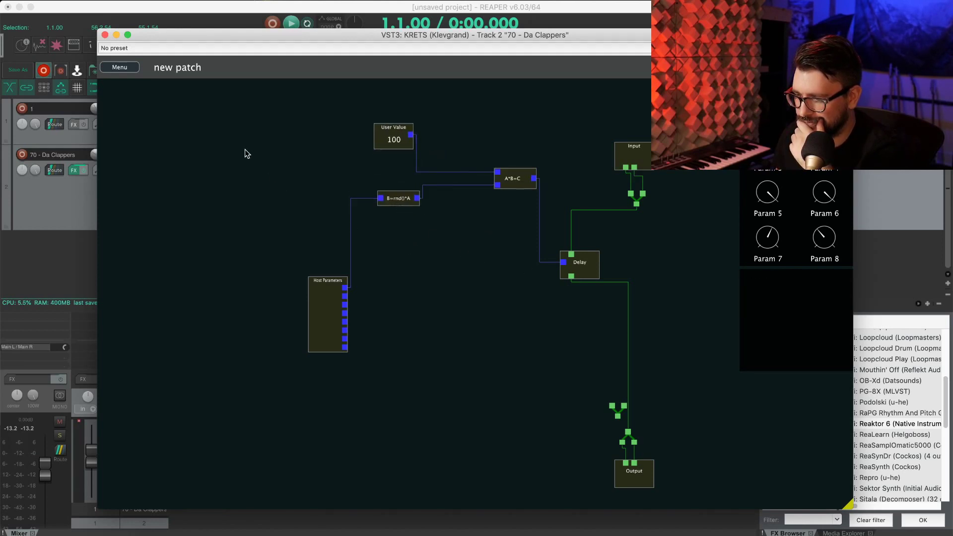
right_click(220, 122)
mouse_move(265, 176)
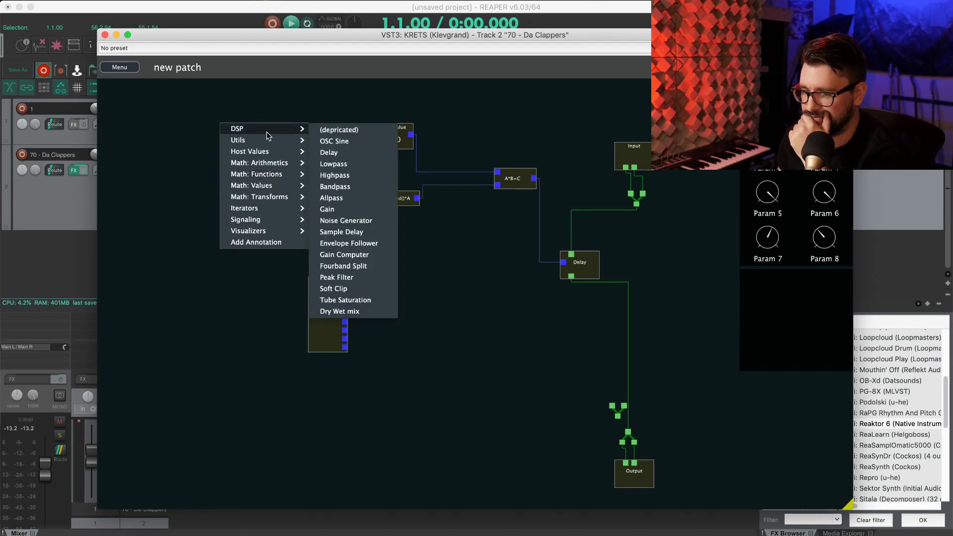
click(273, 106)
Move the random module farther left, just above Host Parameters, and disconnect its output from the Multiply module
drag(344, 288, 352, 204)
drag(497, 189, 447, 218)
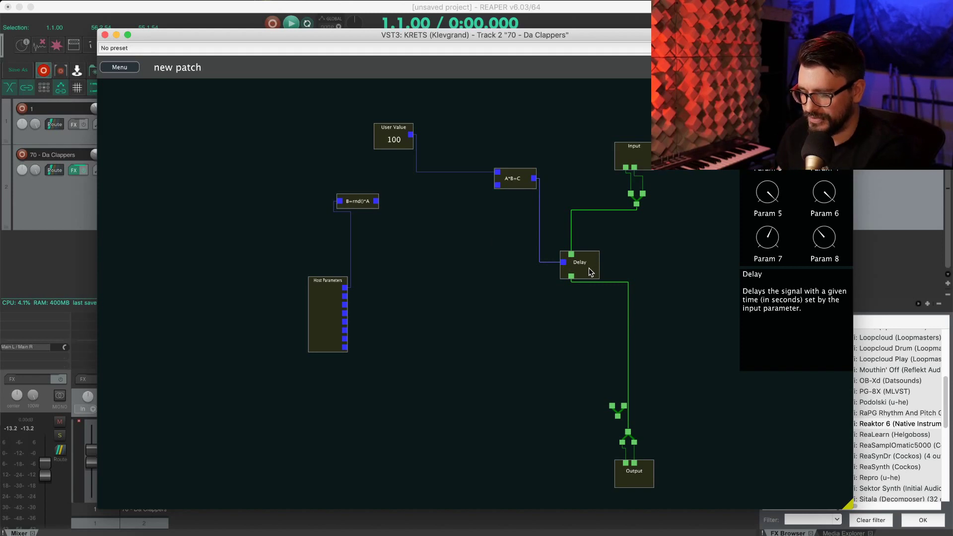
Add a second Delay between the random and Multiply modules, wire it to both, and drive its time with a new Beat as Time module
drag(589, 269, 378, 203)
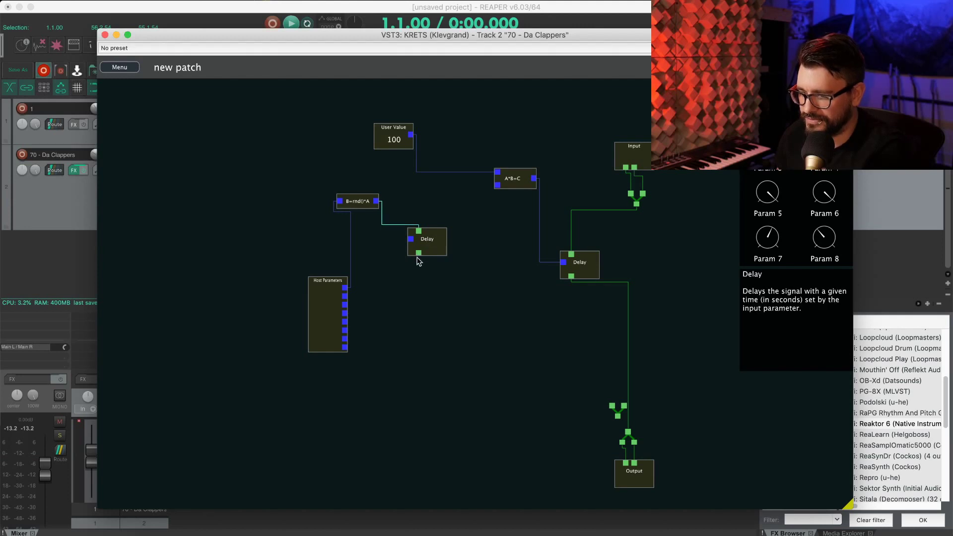
right_click(253, 234)
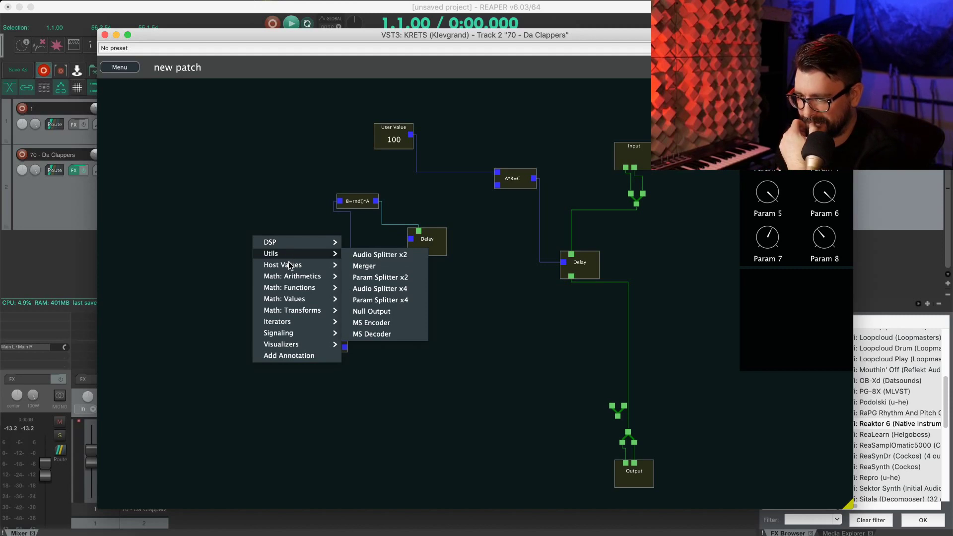
mouse_move(301, 266)
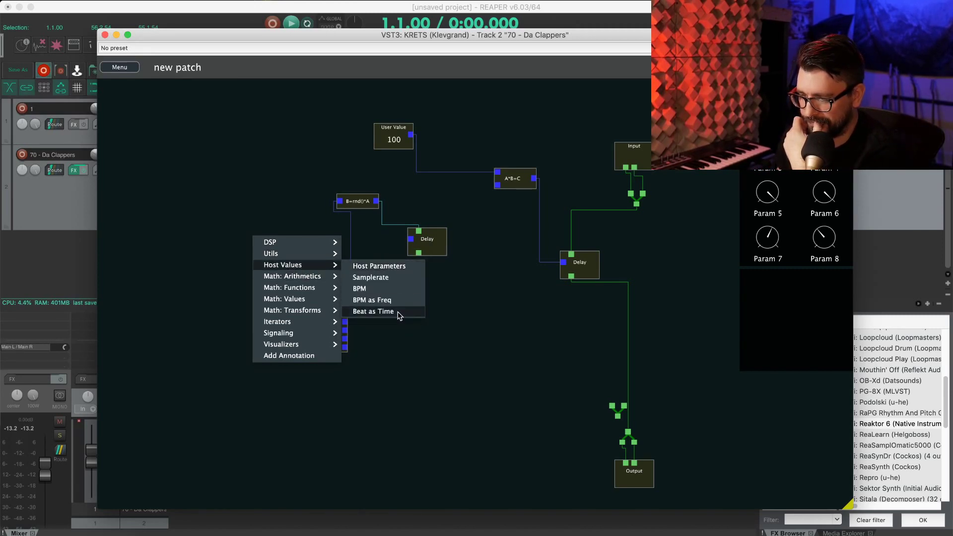
click(399, 316)
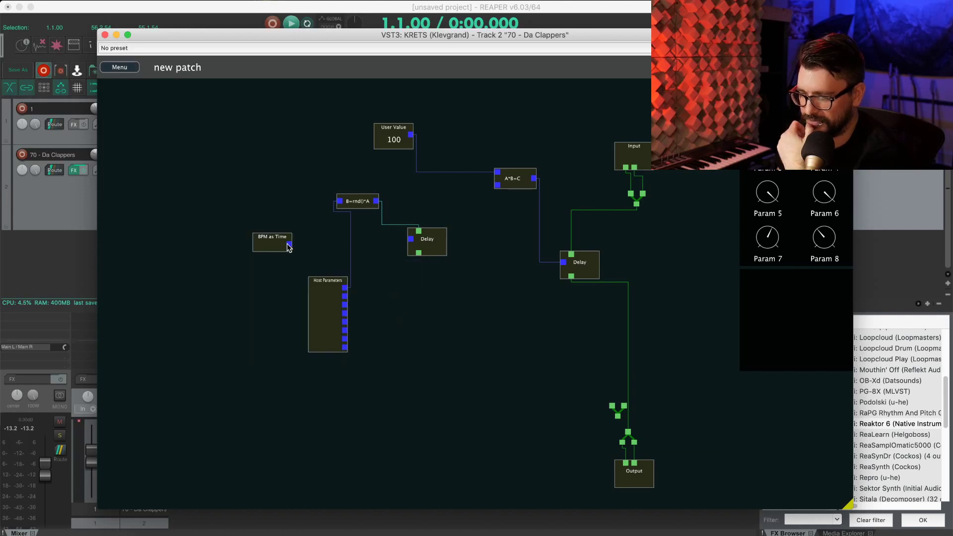
drag(359, 244, 498, 185)
Play the track and examine the values at the Multiply module's second input and its output
key(space)
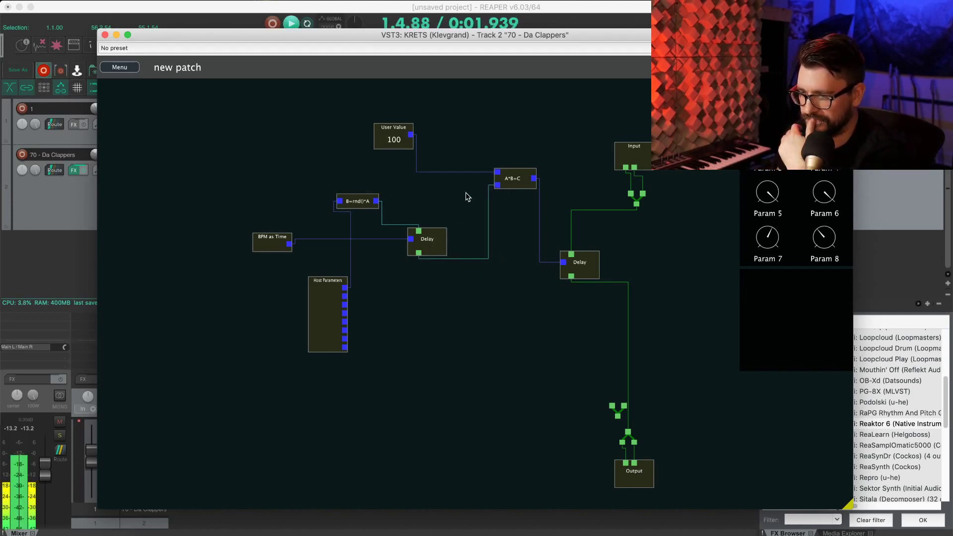
mouse_move(498, 186)
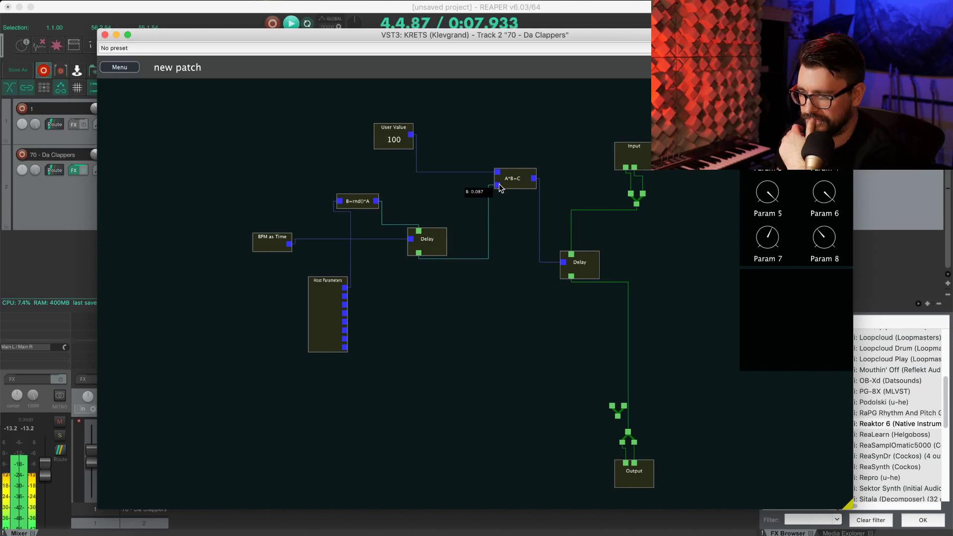
mouse_move(536, 183)
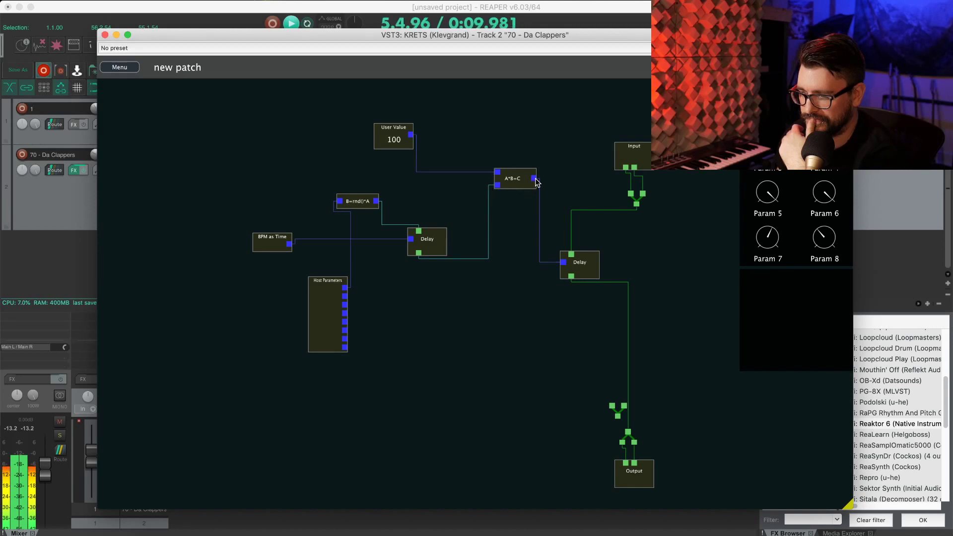
key(space)
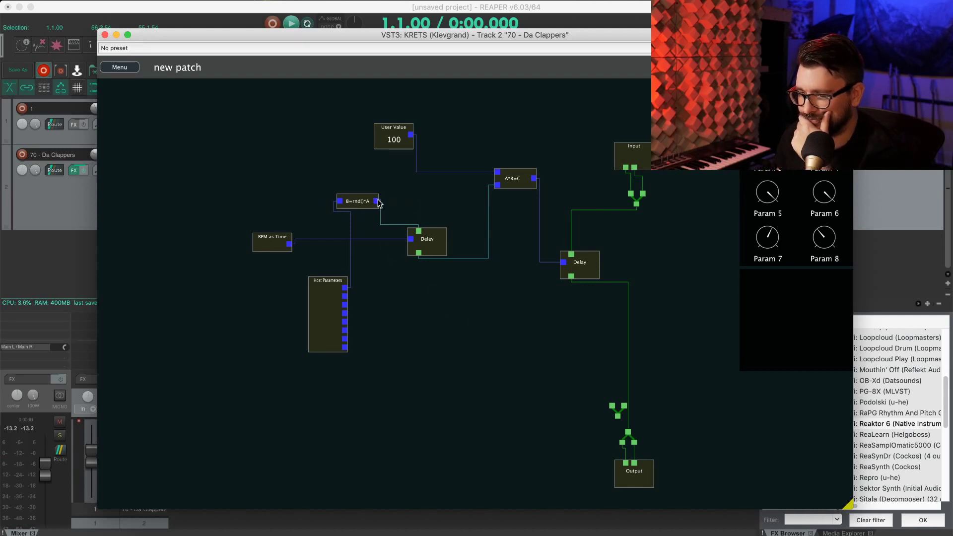
Disconnect the random, Multiply and User Value modules from the delay-time chain and spread them out around the second Delay
drag(497, 173, 437, 184)
drag(355, 204, 540, 133)
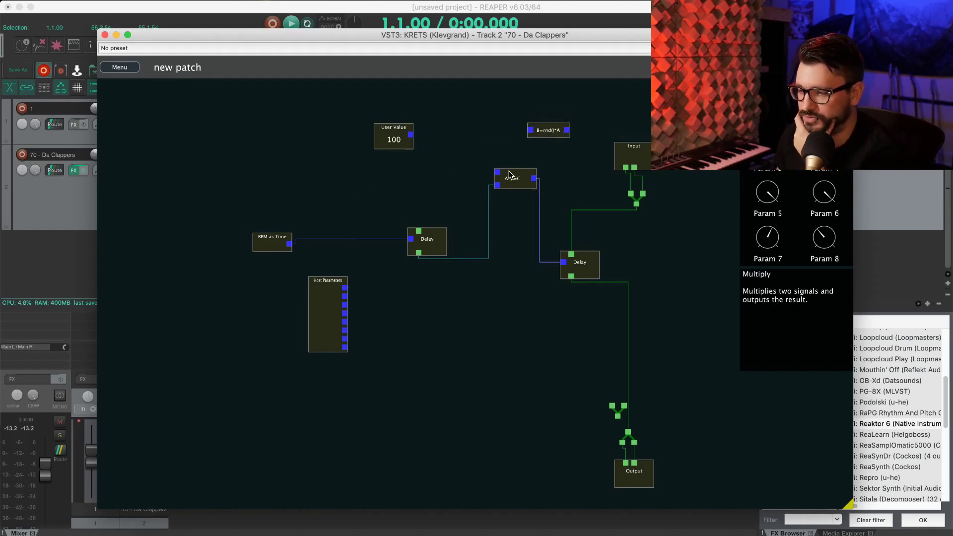
drag(510, 178, 499, 225)
drag(428, 242, 390, 200)
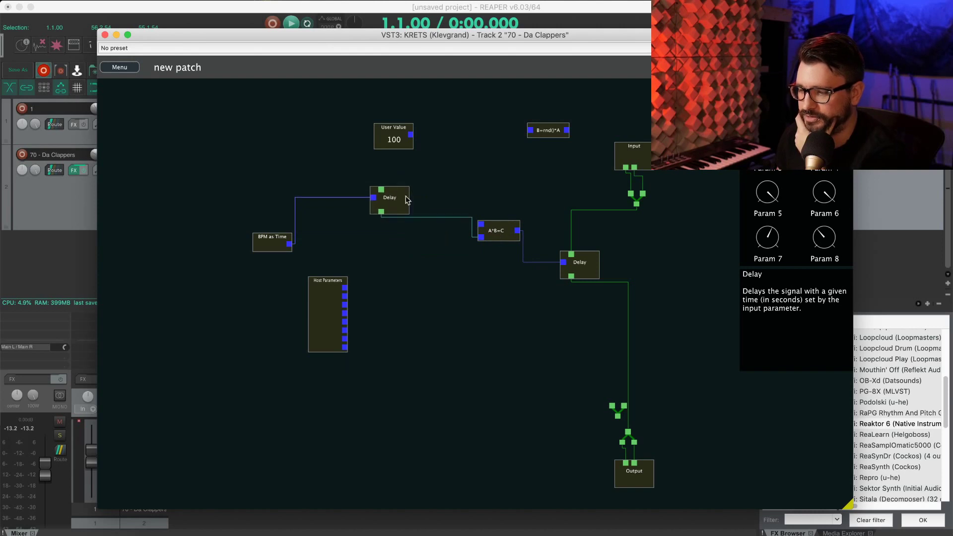
drag(497, 231, 431, 271)
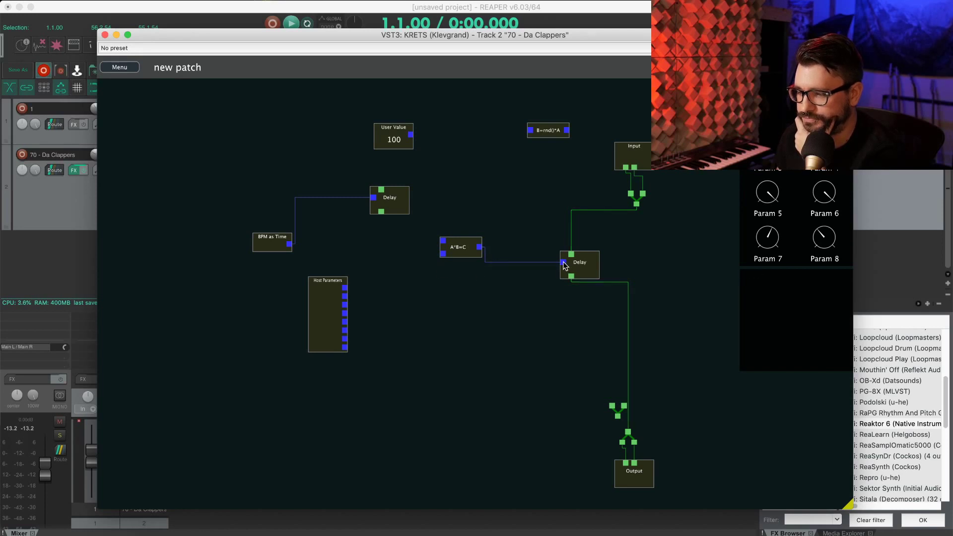
drag(564, 266, 519, 287)
drag(544, 135, 494, 165)
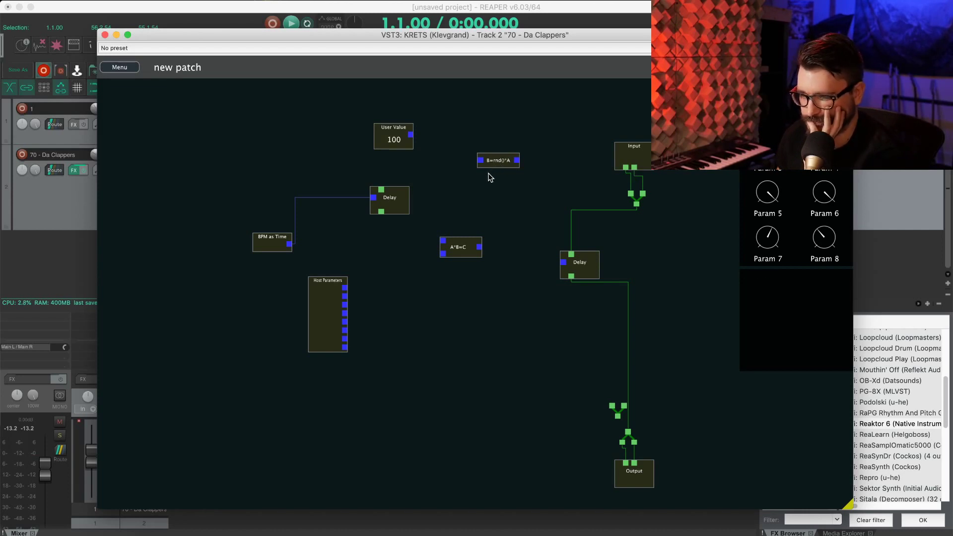
Set the User Value to 125, connect it directly to the main Delay's time input and test playback
double_click(401, 146)
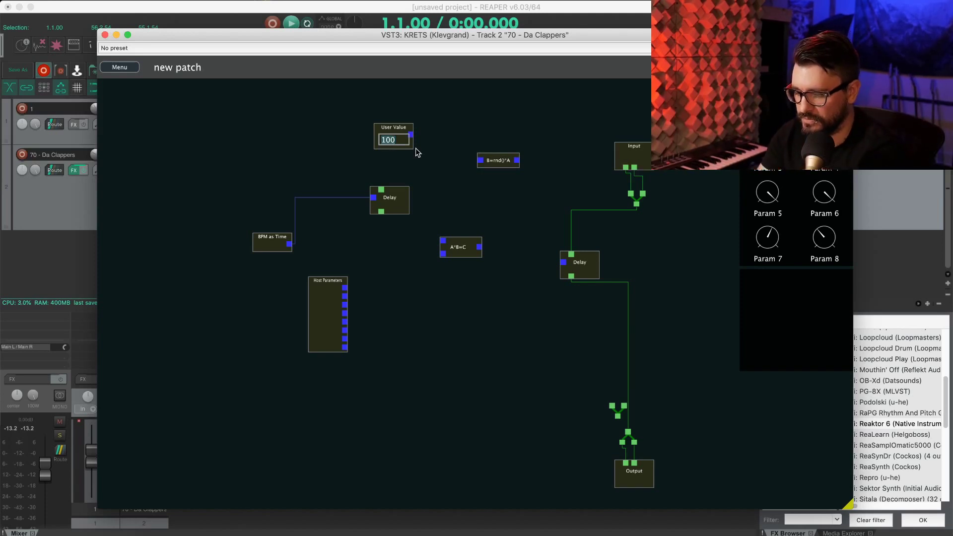
key(Return)
drag(411, 135, 563, 263)
key(space)
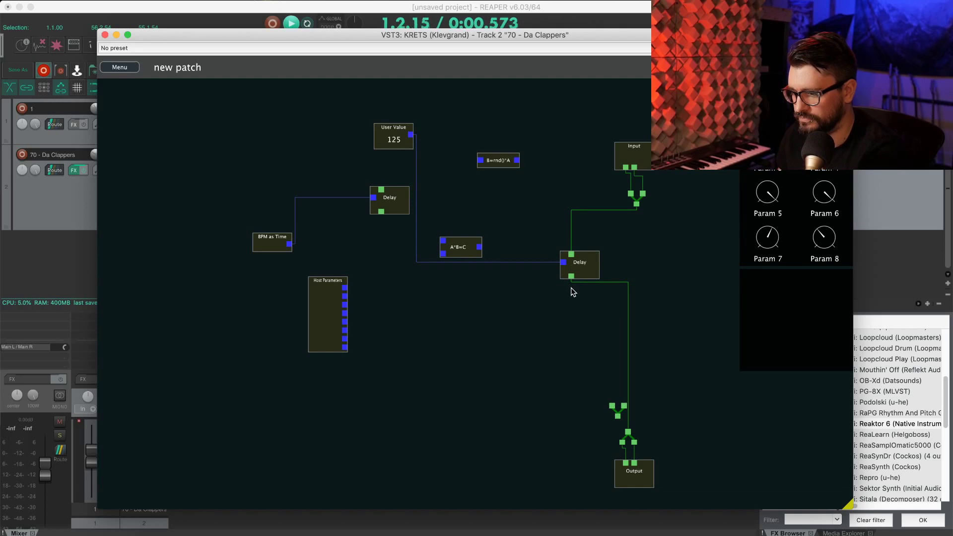
key(space)
key(space)
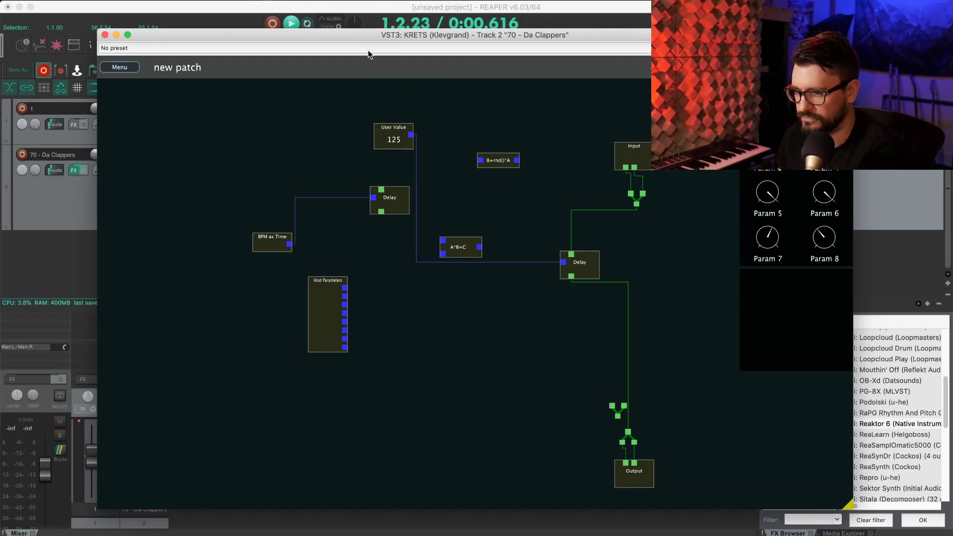
key(space)
Set the User Value feeding the main Delay to 1.25 and play the track to test the delay
drag(364, 35, 382, 81)
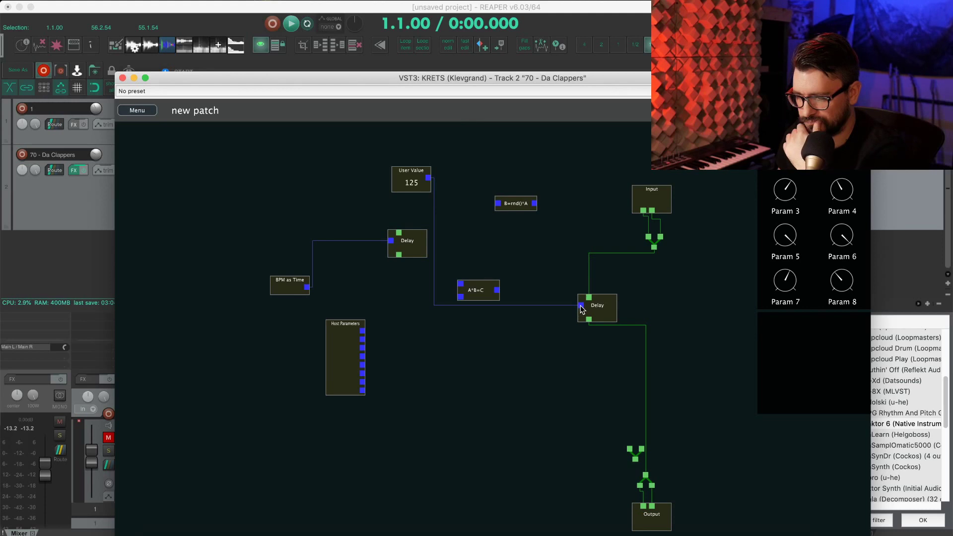
mouse_move(583, 309)
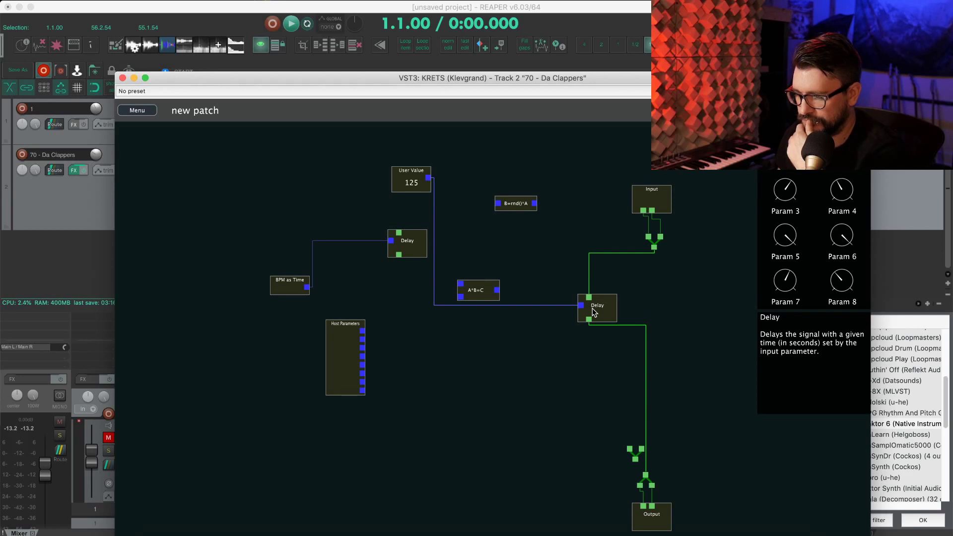
double_click(412, 183)
text(1.1)
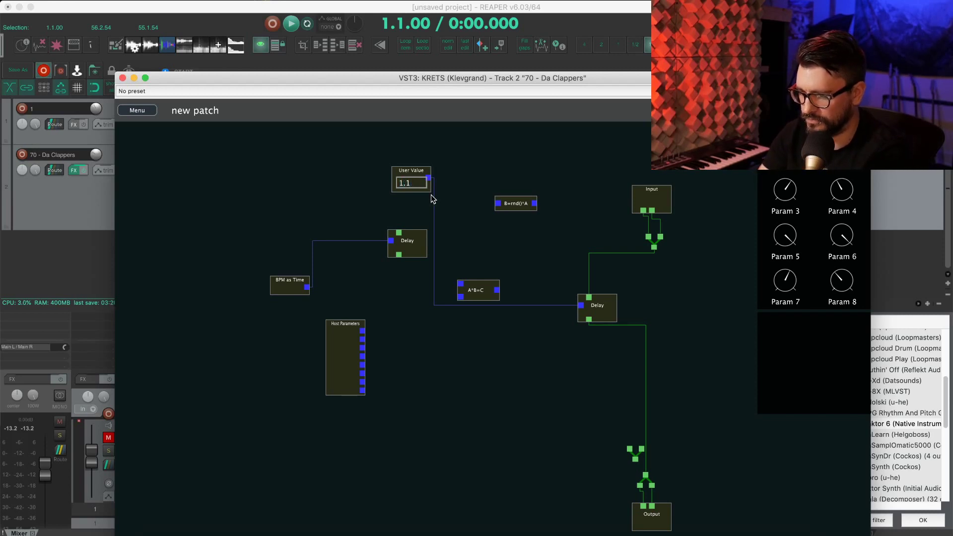
key(BackSpace)
text(25)
key(Return)
key(space)
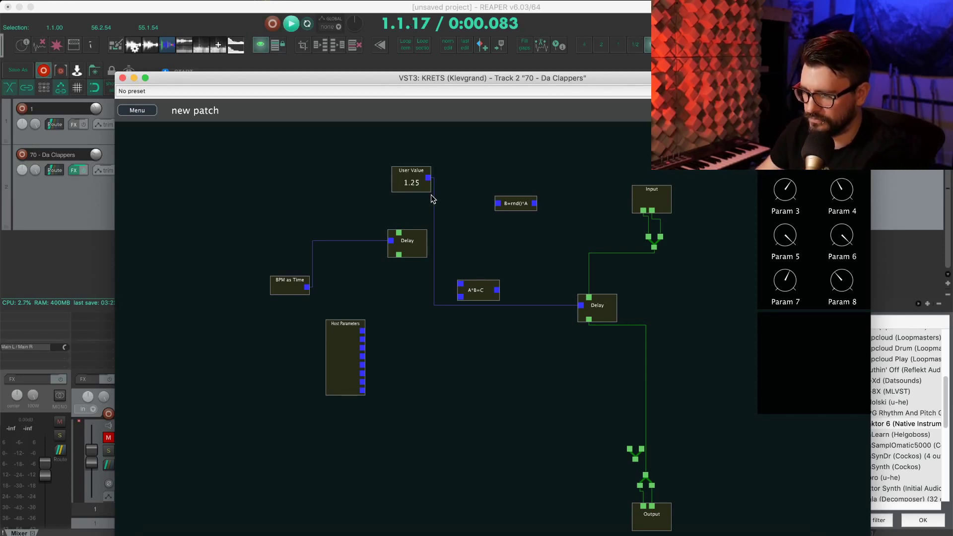
key(space)
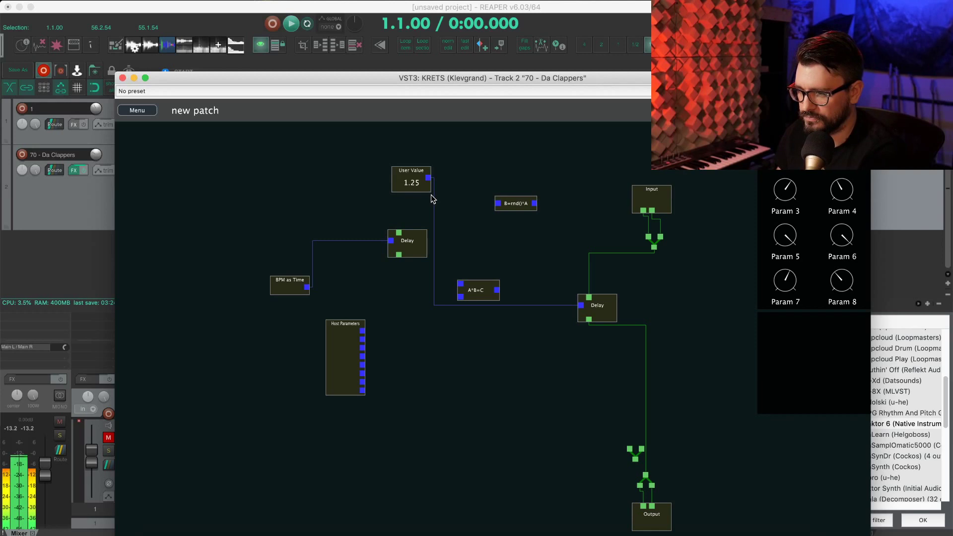
Uncover the track list, select the 70 - Da Clappers track and play it briefly to check the delayed signal
drag(518, 76, 676, 47)
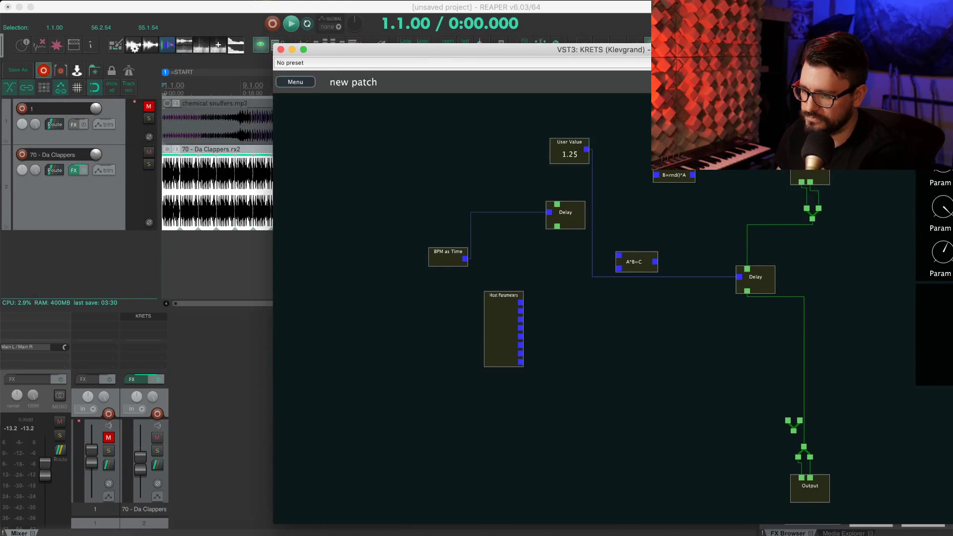
click(95, 201)
key(space)
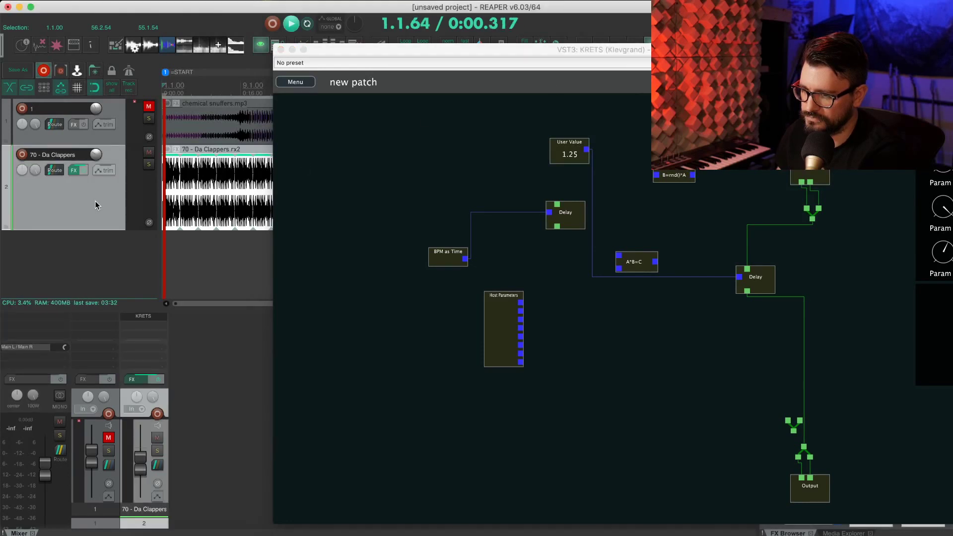
key(space)
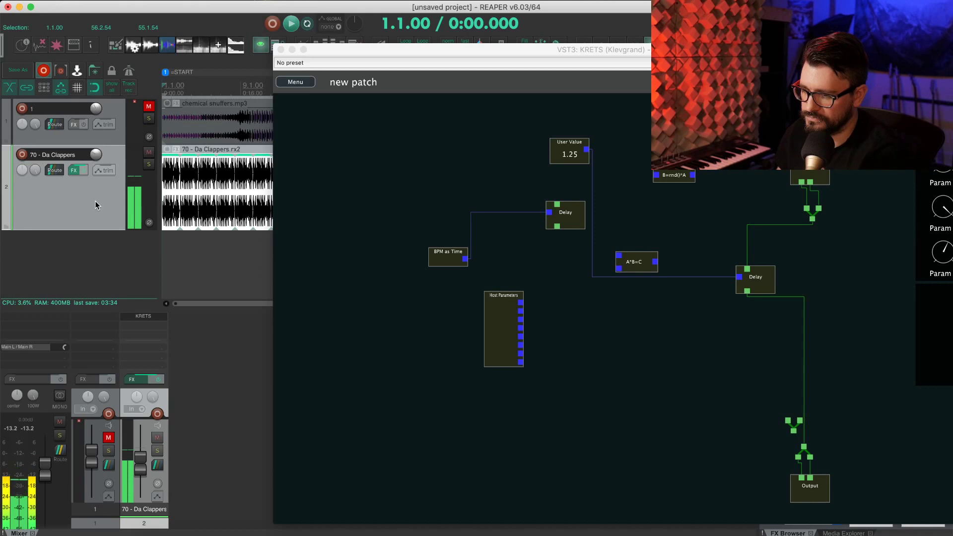
Disconnect the main Delay from the Input, Output and User Value, and move it just below the Multiply module
drag(525, 54, 429, 40)
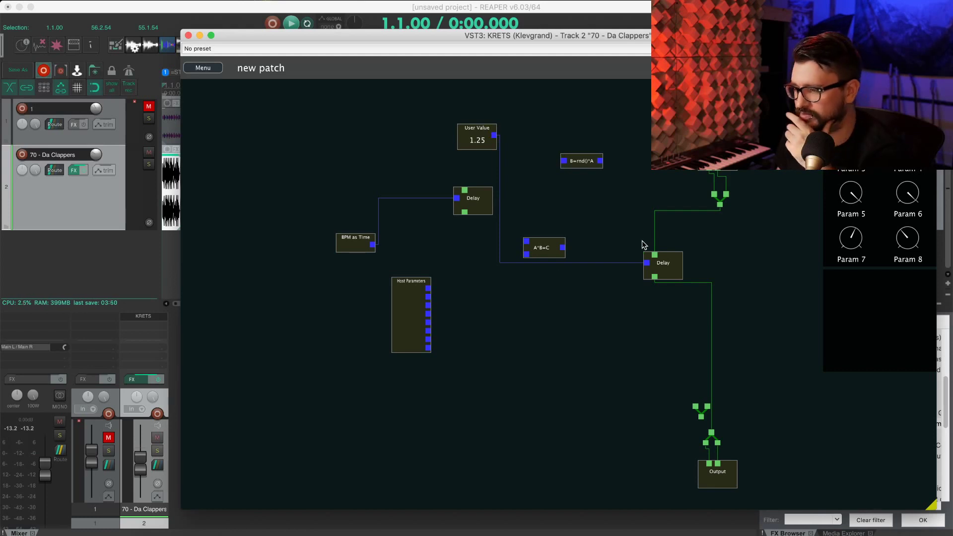
click(655, 278)
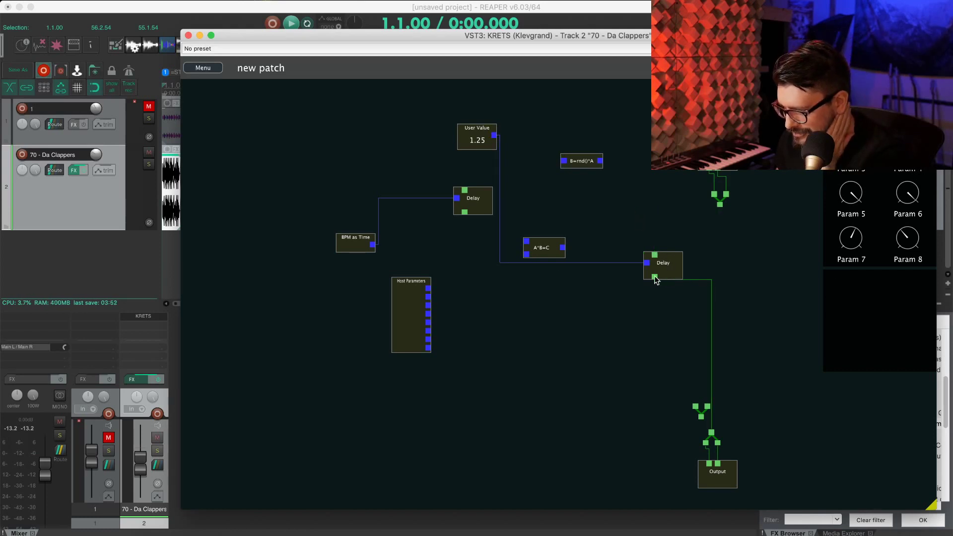
drag(657, 279, 490, 288)
drag(479, 37, 344, 30)
drag(495, 186, 435, 148)
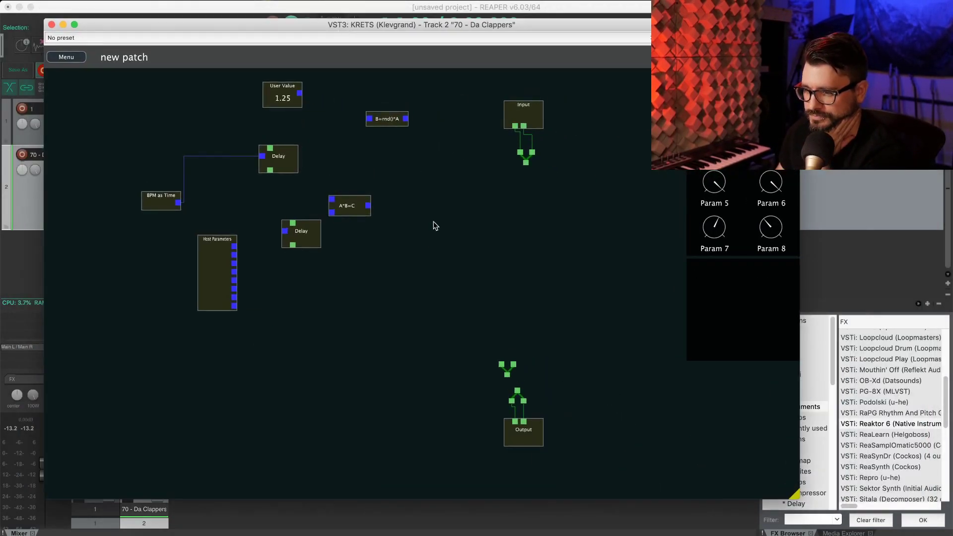
Add an OSC Sine module and place it beside the Multiply module
right_click(452, 189)
mouse_move(487, 213)
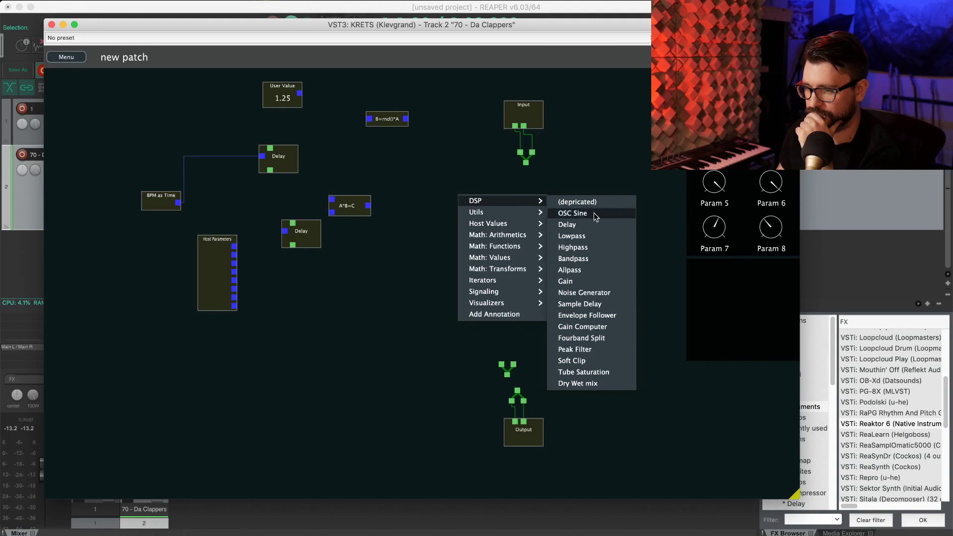
click(573, 213)
drag(472, 210, 425, 188)
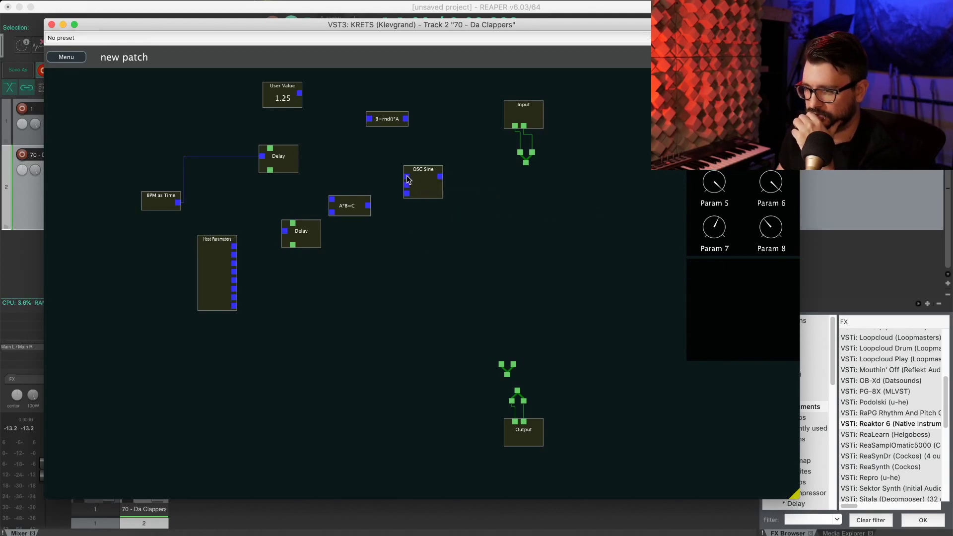
Add a Param 2 Freq module and wire the random module's output through it to the OSC Sine's first input
drag(407, 179, 349, 123)
click(372, 122)
right_click(385, 98)
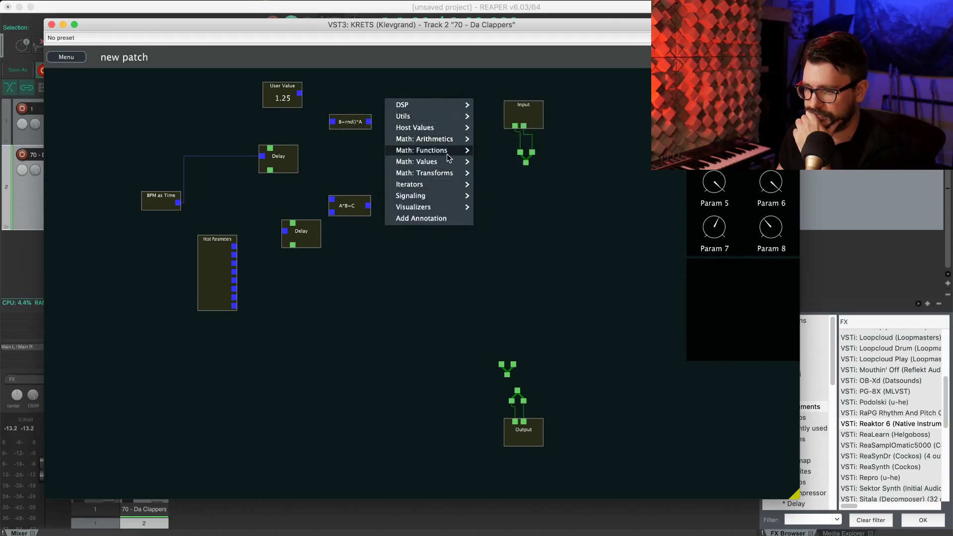
mouse_move(446, 168)
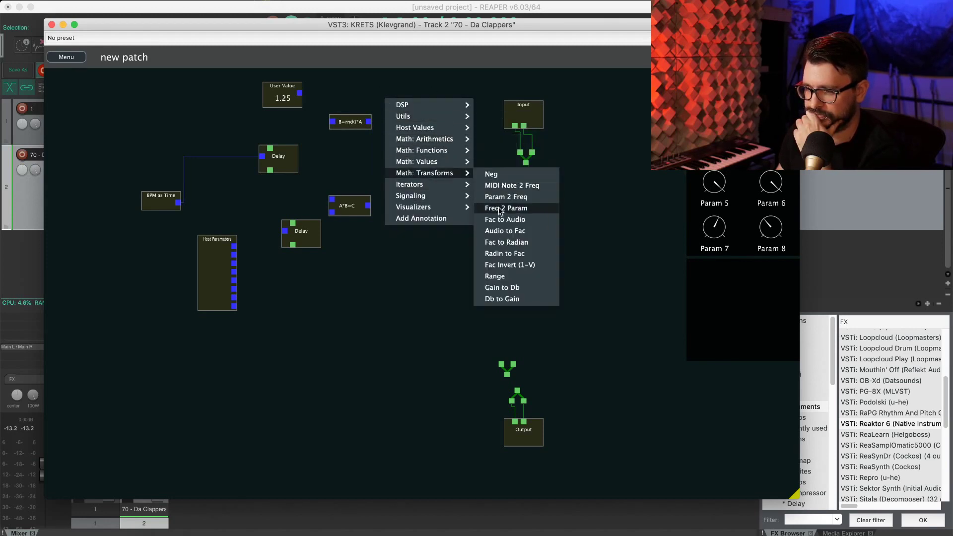
click(517, 199)
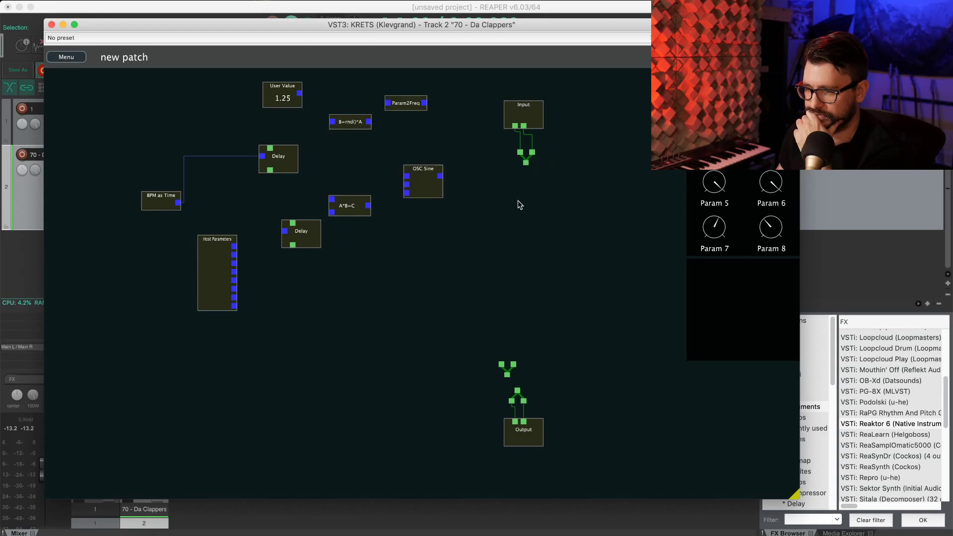
drag(424, 104, 407, 176)
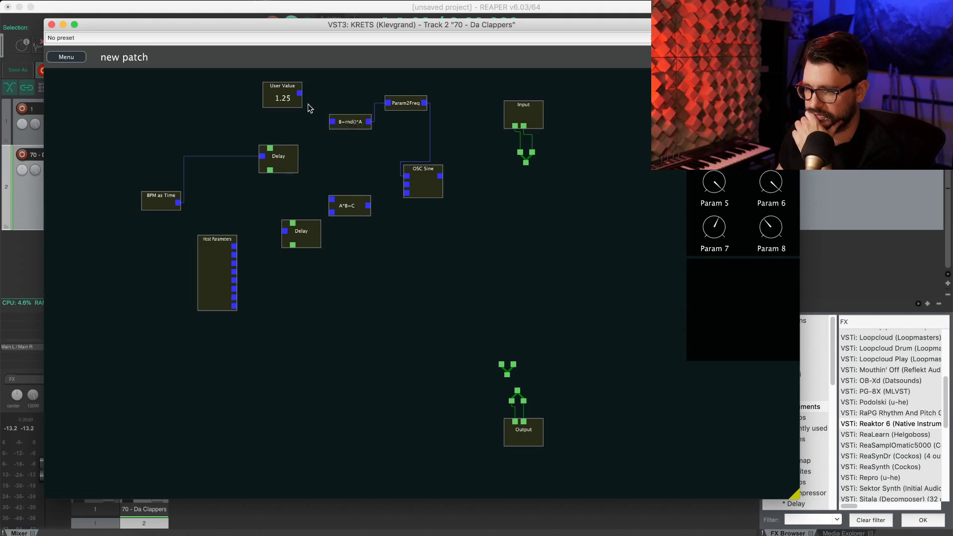
Set the User Value to 1 and connect it to the random module's input
double_click(288, 100)
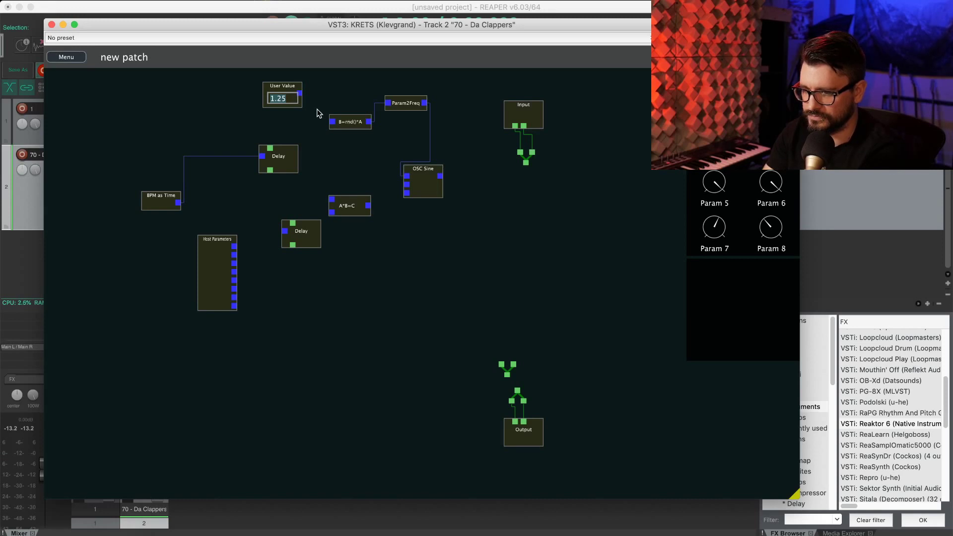
text(1)
key(Return)
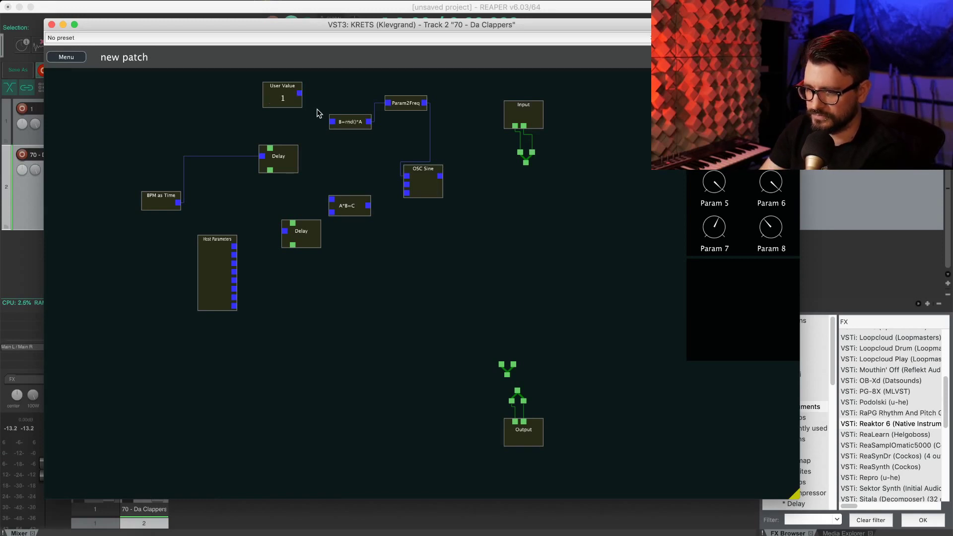
drag(332, 122, 299, 94)
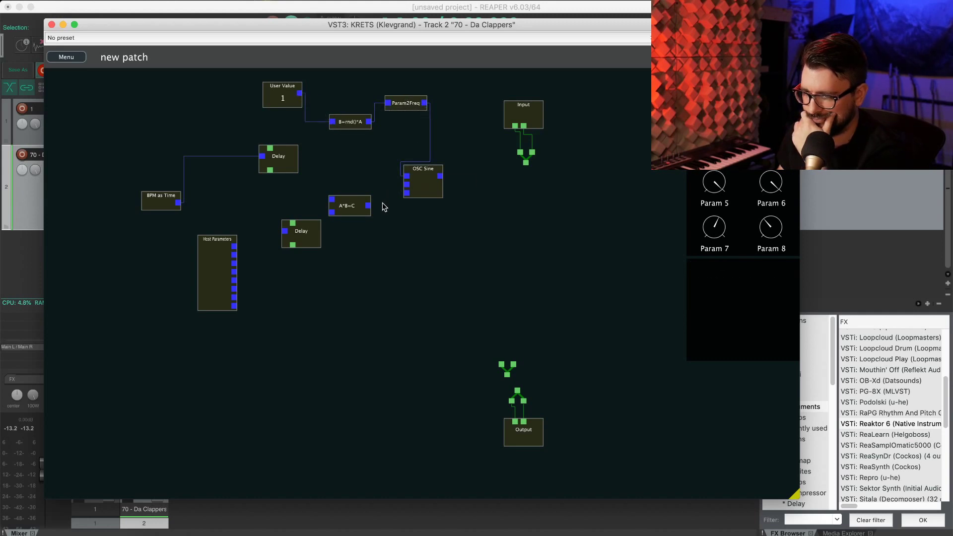
Add a Highpass filter between the Input and Output junctions and drive its first parameter input from the OSC Sine output
mouse_move(421, 198)
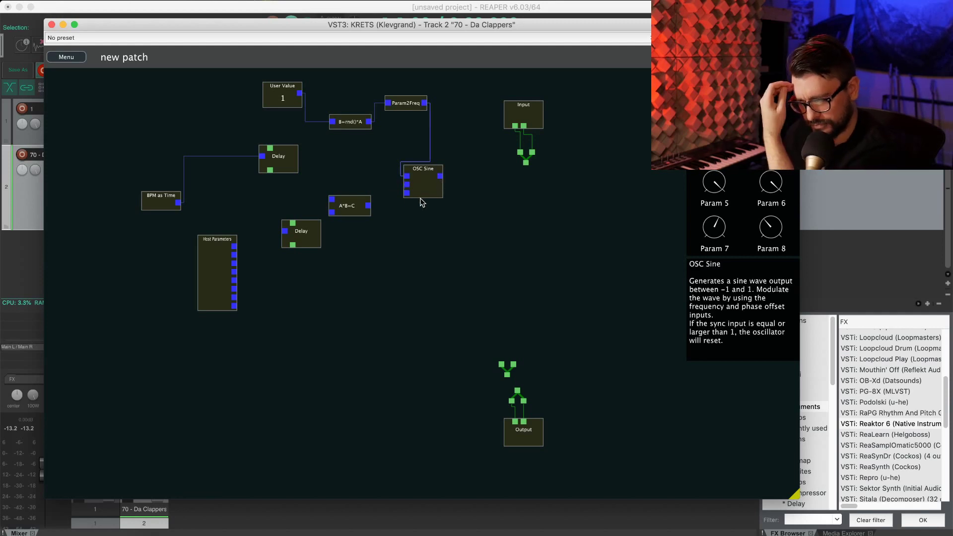
right_click(422, 272)
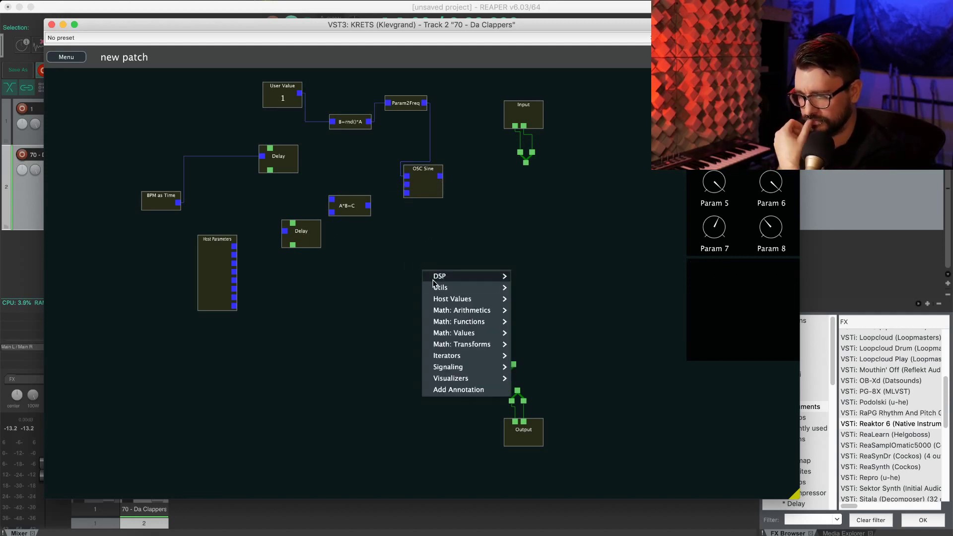
mouse_move(468, 276)
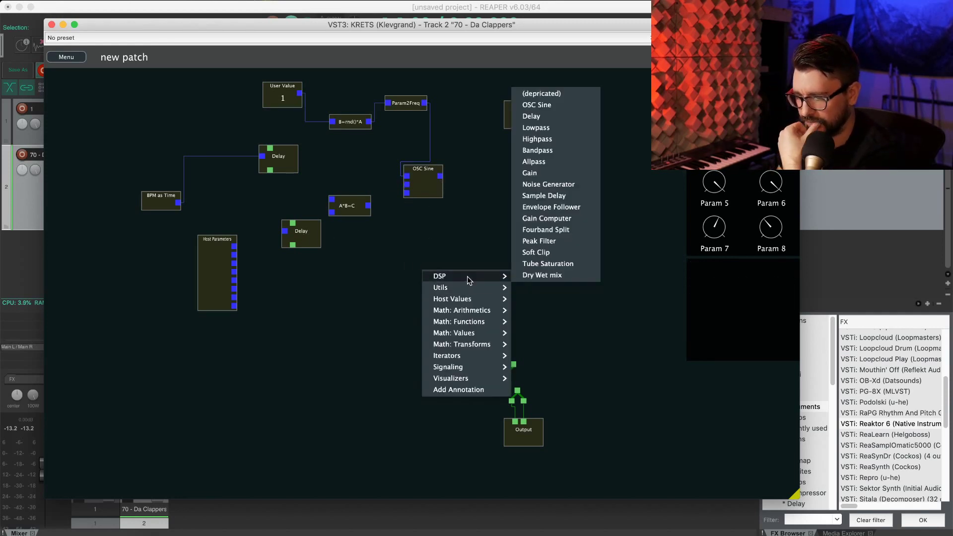
click(564, 144)
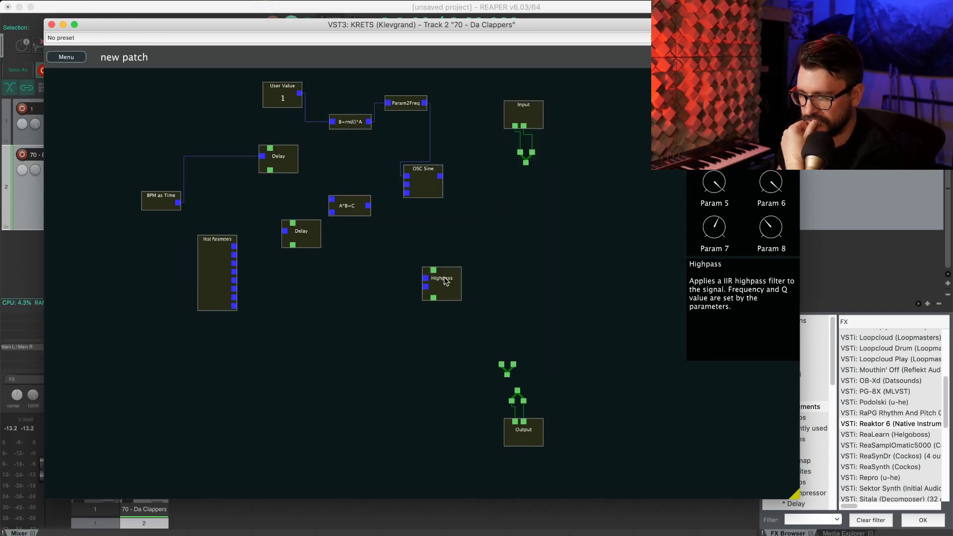
drag(441, 177, 464, 271)
drag(526, 162, 294, 380)
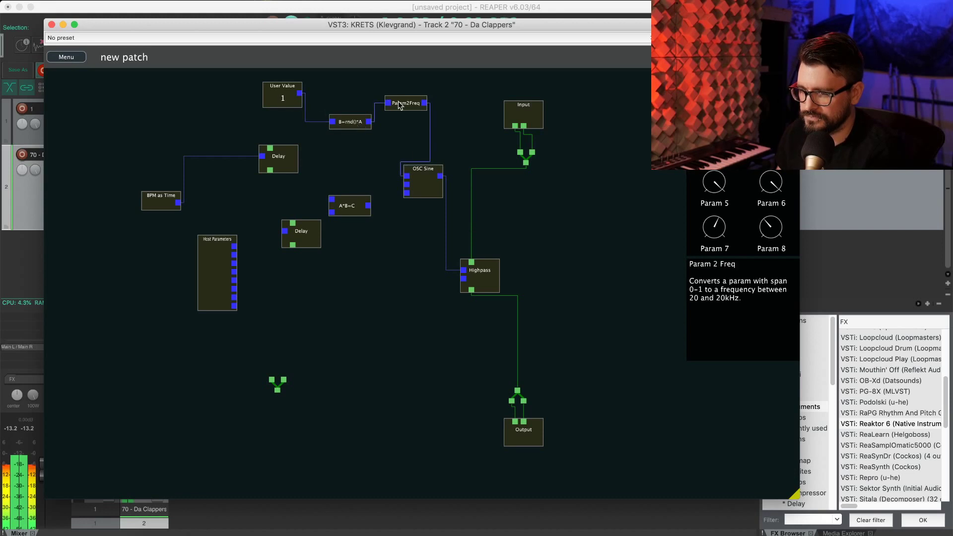
mouse_move(408, 181)
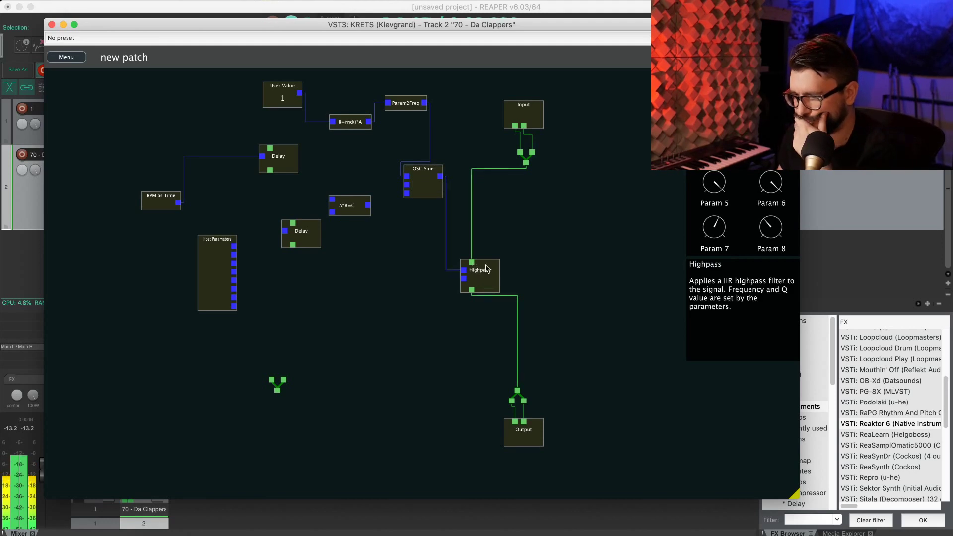
drag(473, 266, 504, 262)
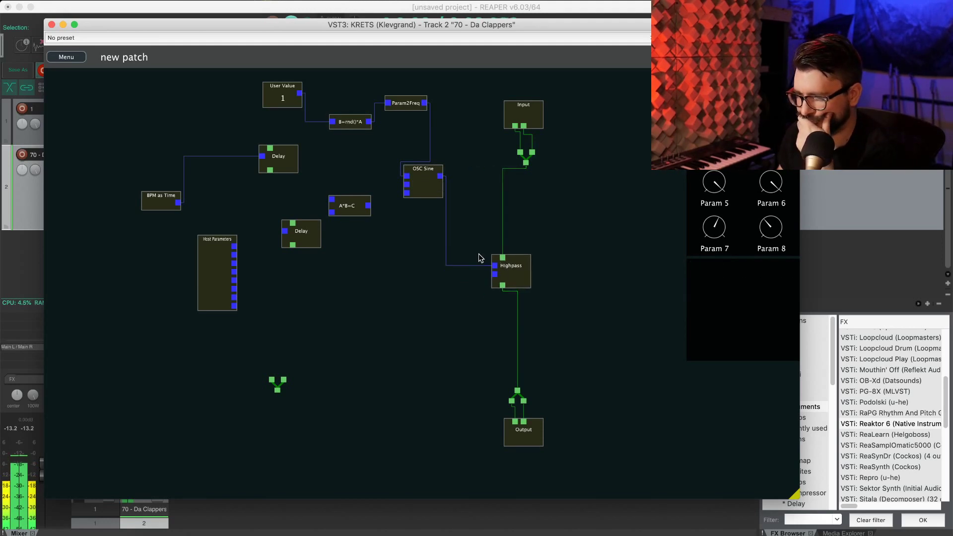
Feed the random module from the first Host Parameters output instead of the User Value, moving the BPM-timed Delay aside
mouse_move(295, 250)
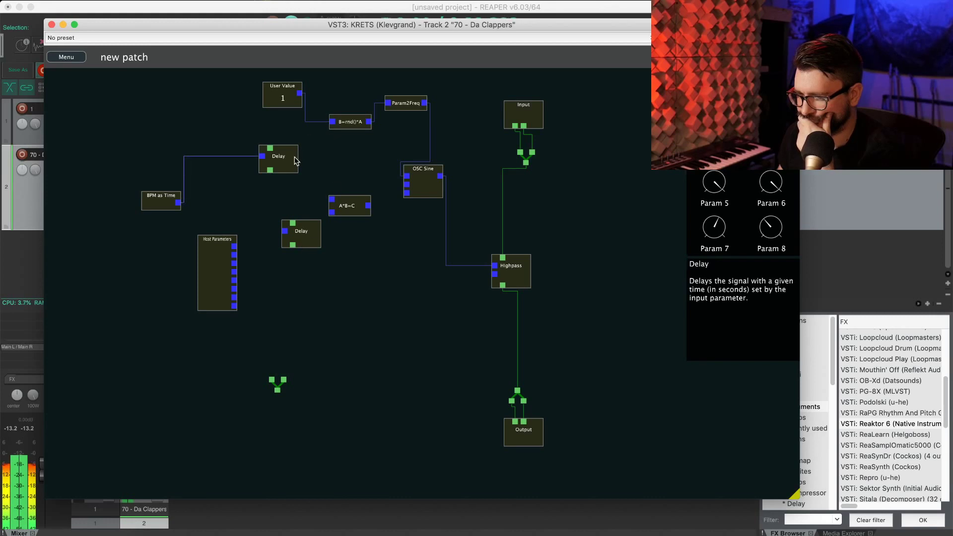
drag(287, 162, 246, 145)
drag(300, 93, 334, 123)
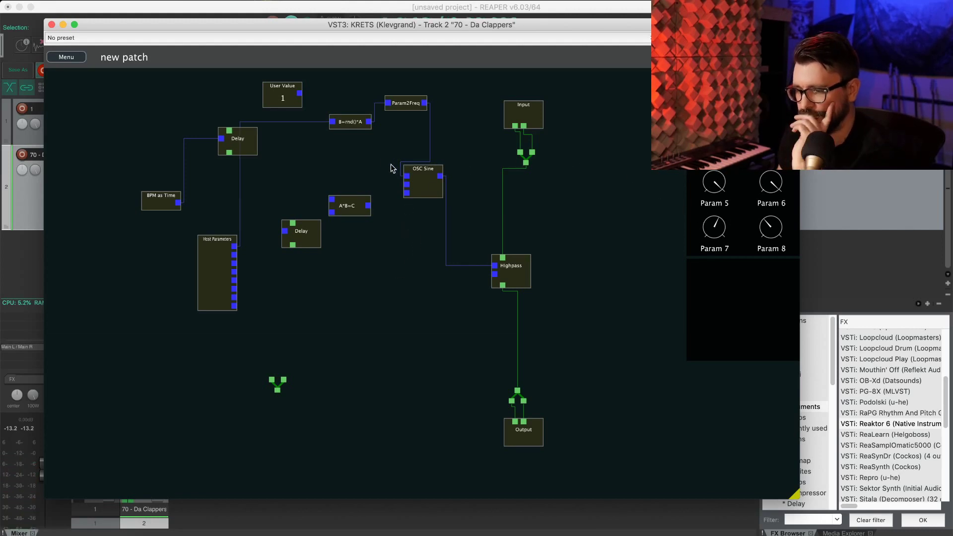
drag(369, 124, 389, 144)
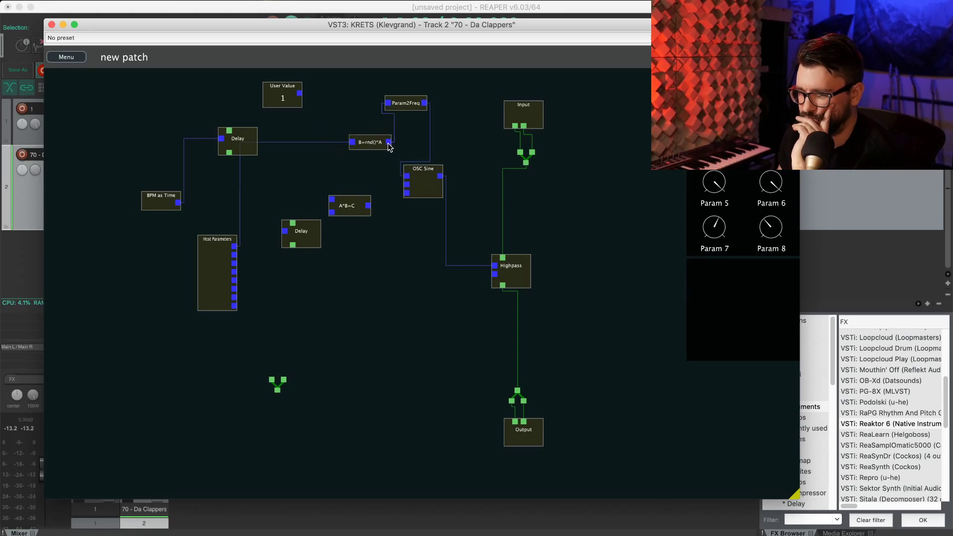
mouse_move(384, 146)
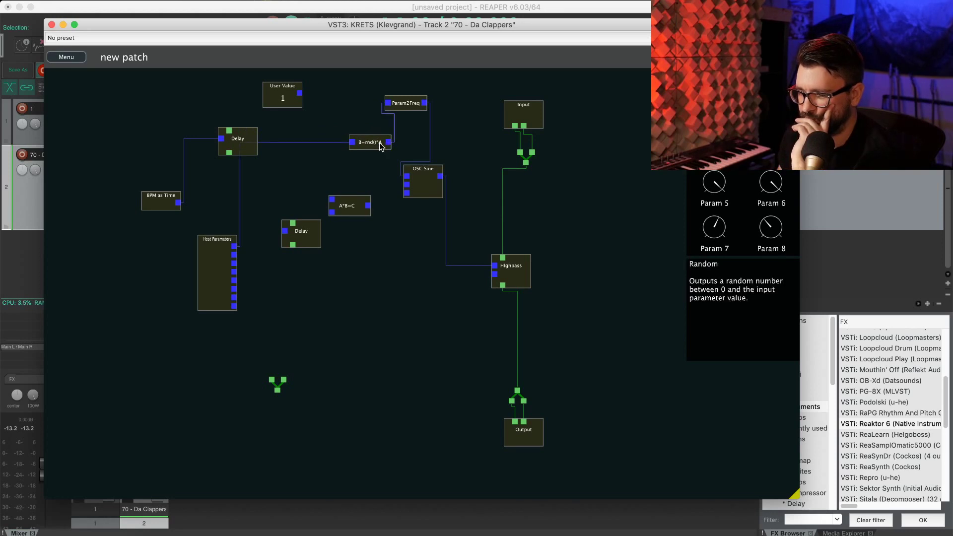
drag(380, 145, 365, 143)
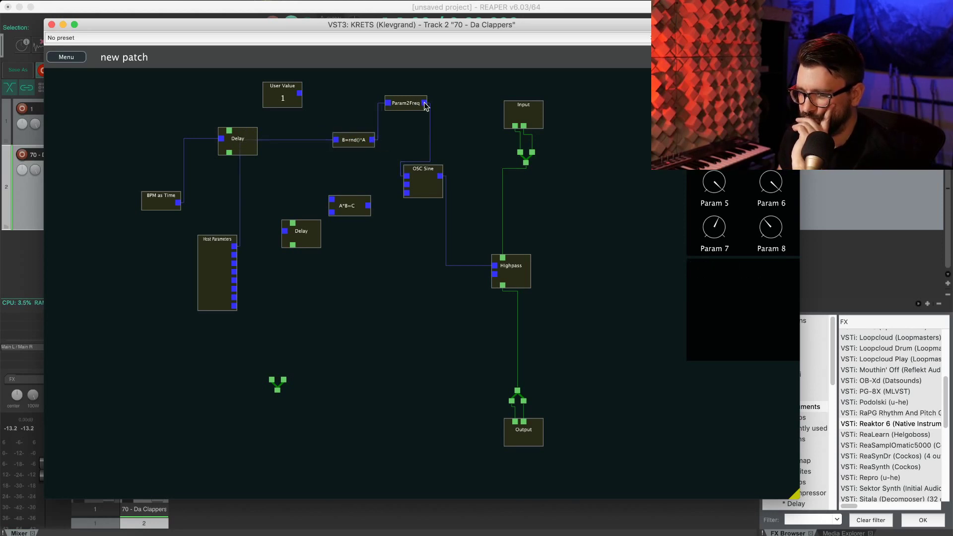
Rewire the chain so the first Host Parameters output goes through Param 2 Freq and the random module to OSC Sine's frequency, and play it
mouse_move(425, 106)
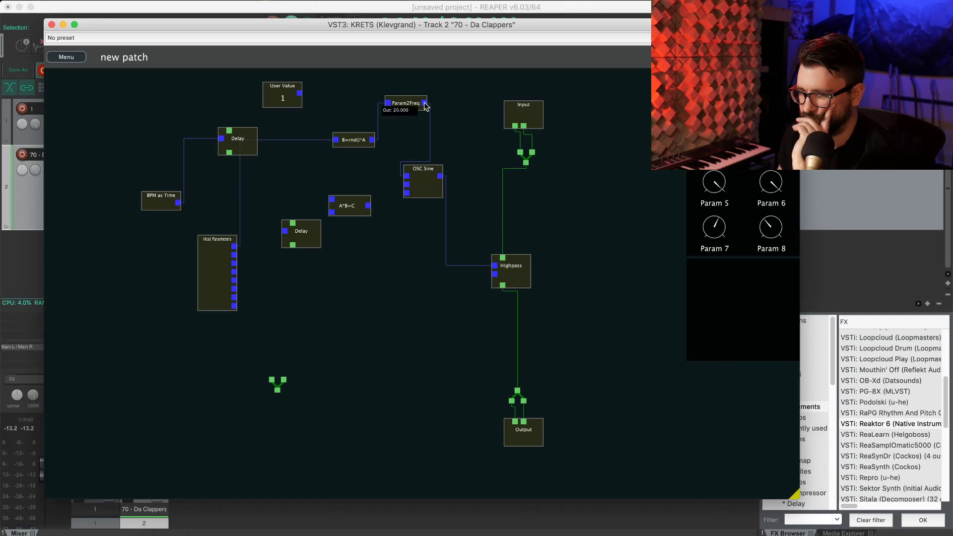
click(426, 104)
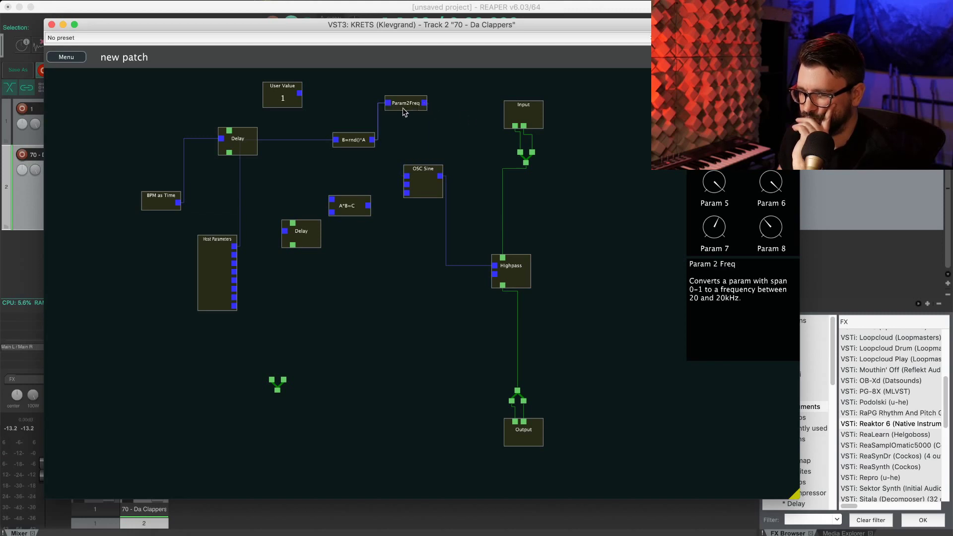
drag(386, 103, 351, 105)
click(336, 141)
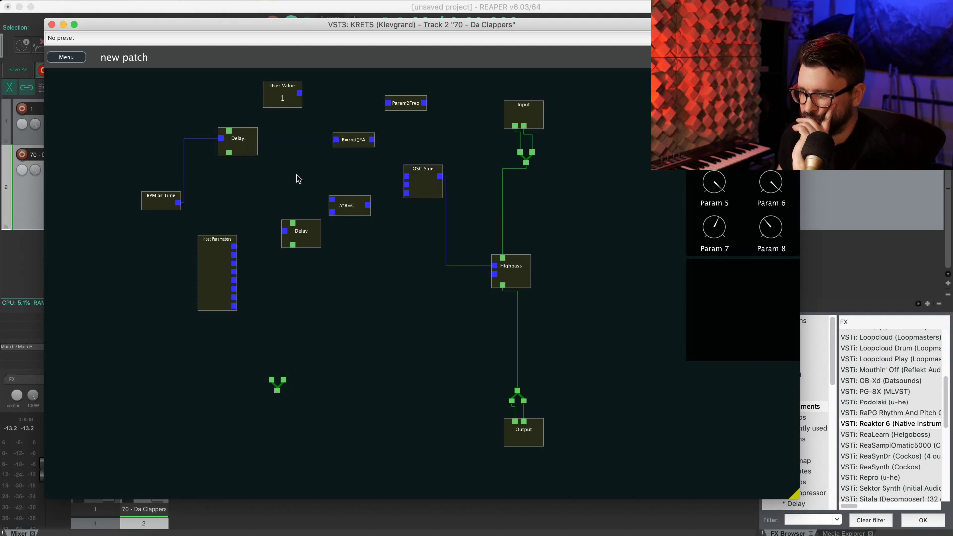
drag(235, 247, 294, 162)
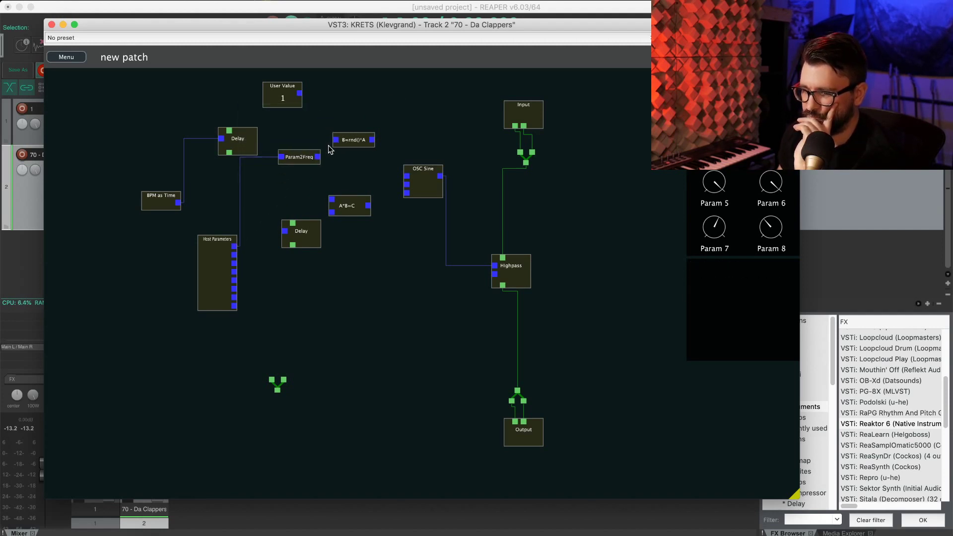
drag(372, 141, 413, 185)
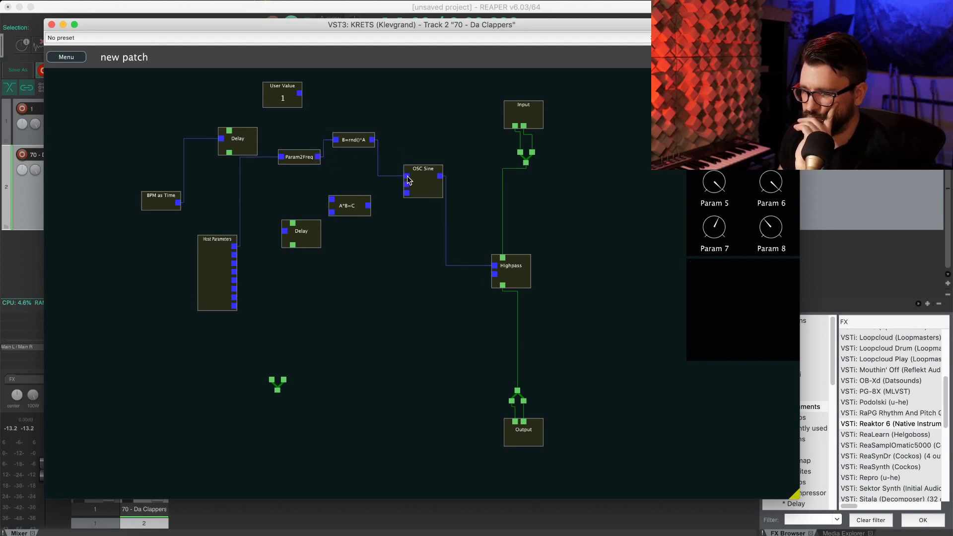
mouse_move(408, 180)
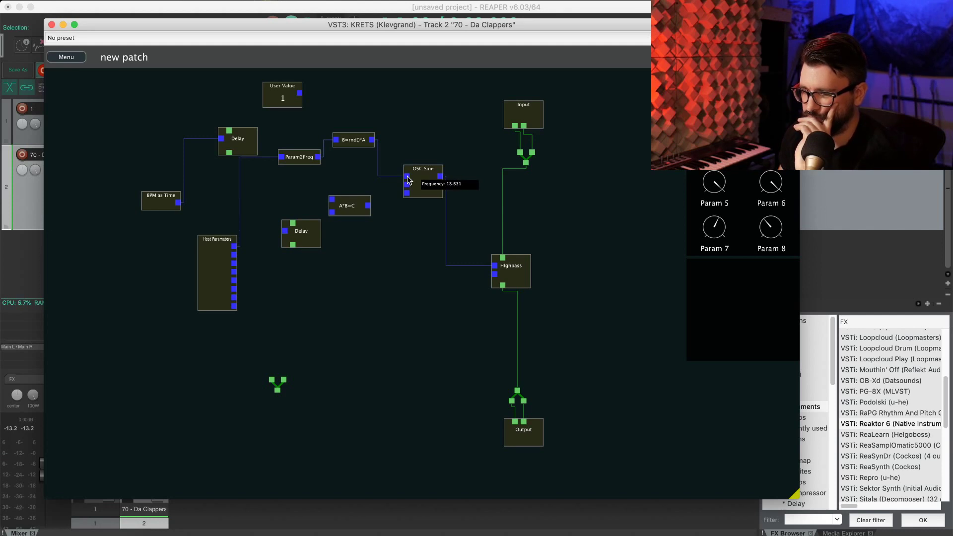
key(space)
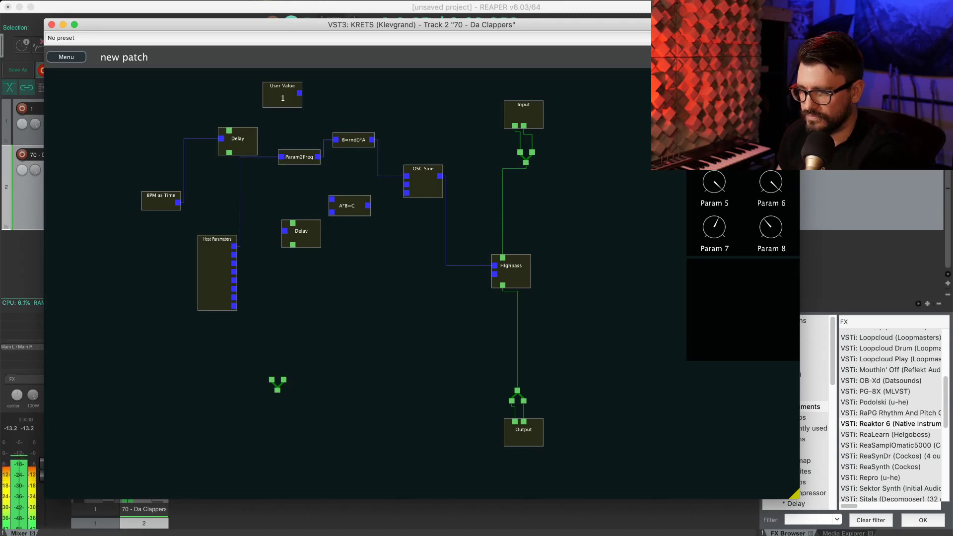
mouse_move(507, 162)
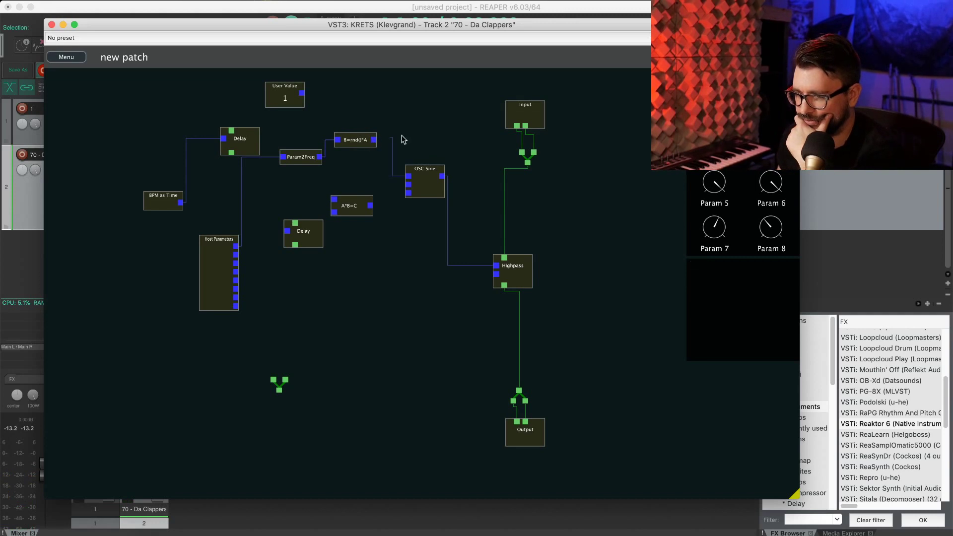
Reorder the chain so Param 2 Freq drives OSC Sine's frequency and the sine output passes through the random module to the Highpass
drag(402, 136, 404, 136)
drag(337, 139, 322, 105)
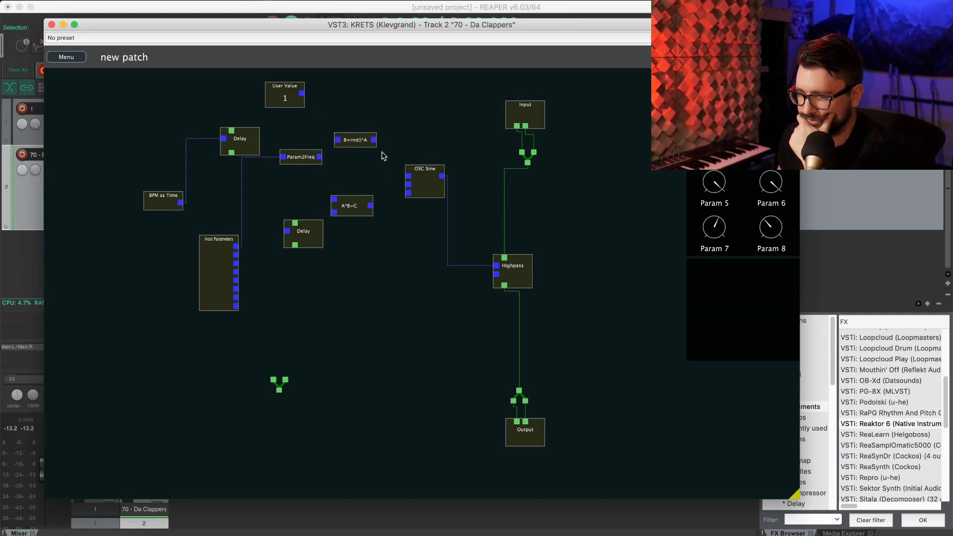
mouse_move(432, 195)
drag(444, 180, 494, 178)
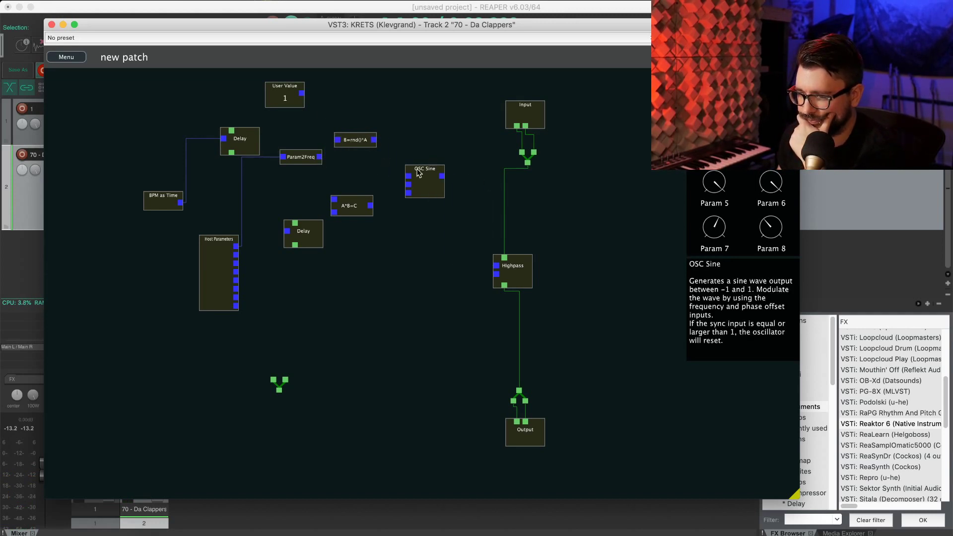
drag(419, 172, 450, 192)
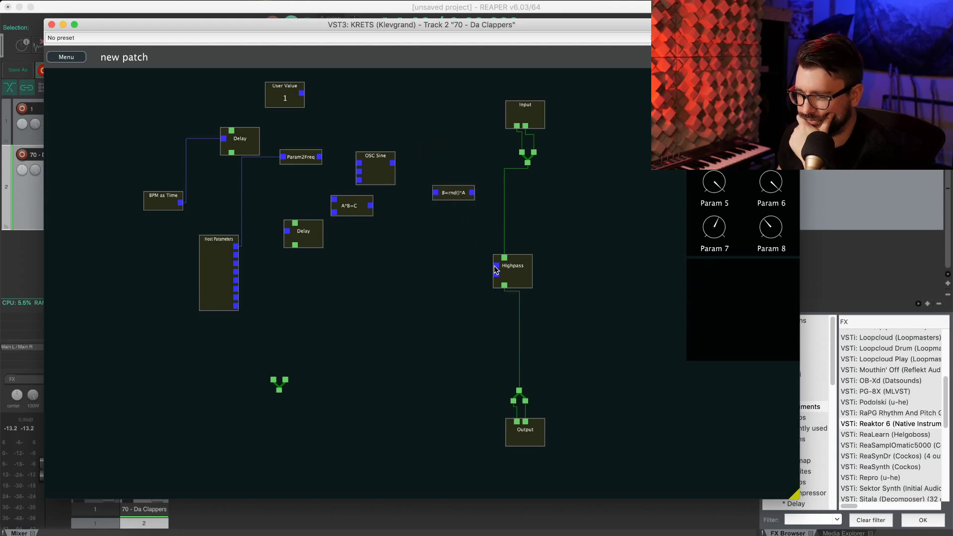
drag(496, 266, 392, 163)
mouse_move(450, 195)
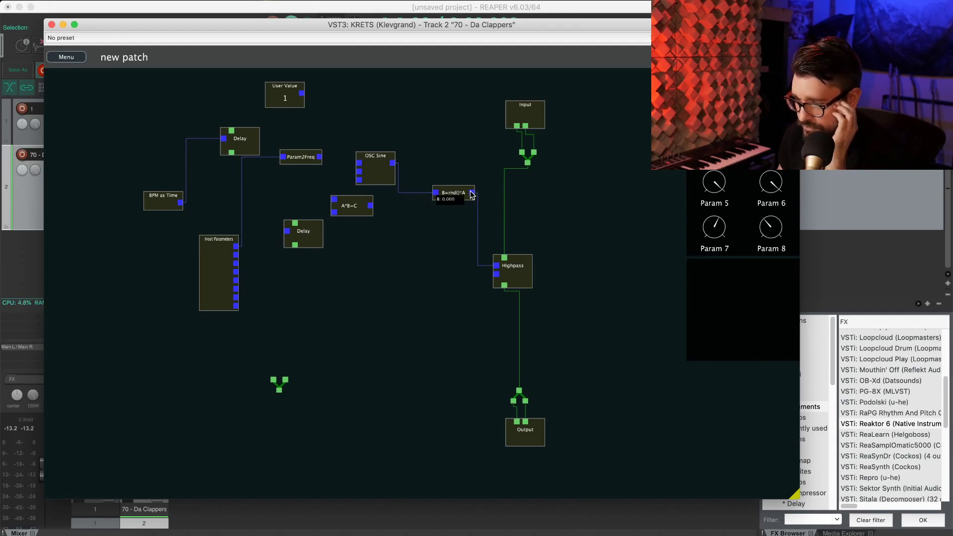
drag(359, 162, 321, 158)
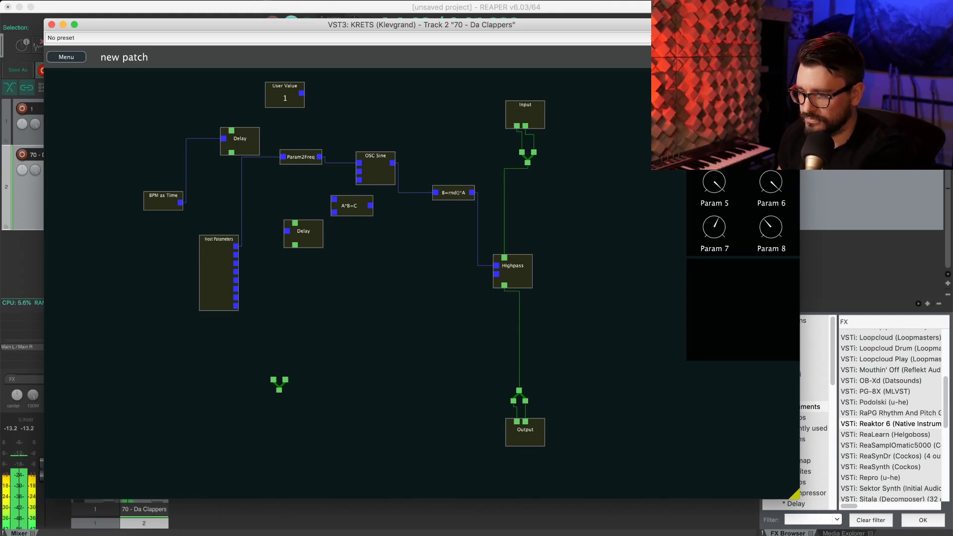
Remove the Highpass and random modules, and spread out the OSC Sine, Param 2 Freq and Multiply modules
scroll(591, 216, left, 3)
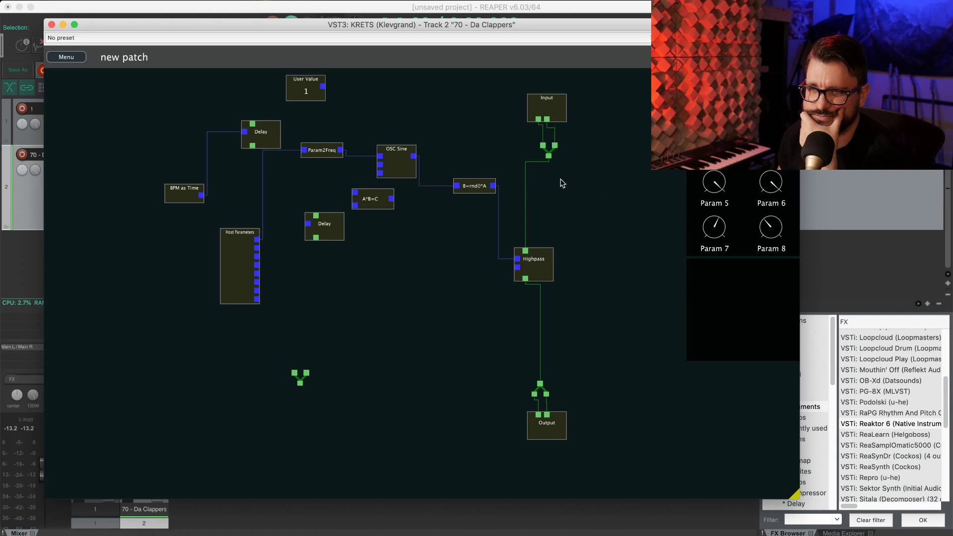
mouse_move(537, 257)
right_click(545, 280)
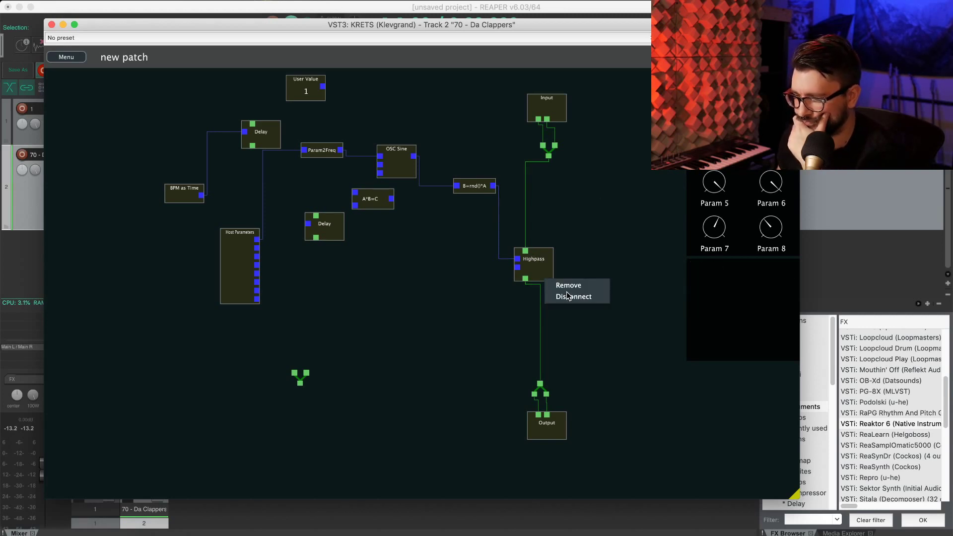
click(571, 297)
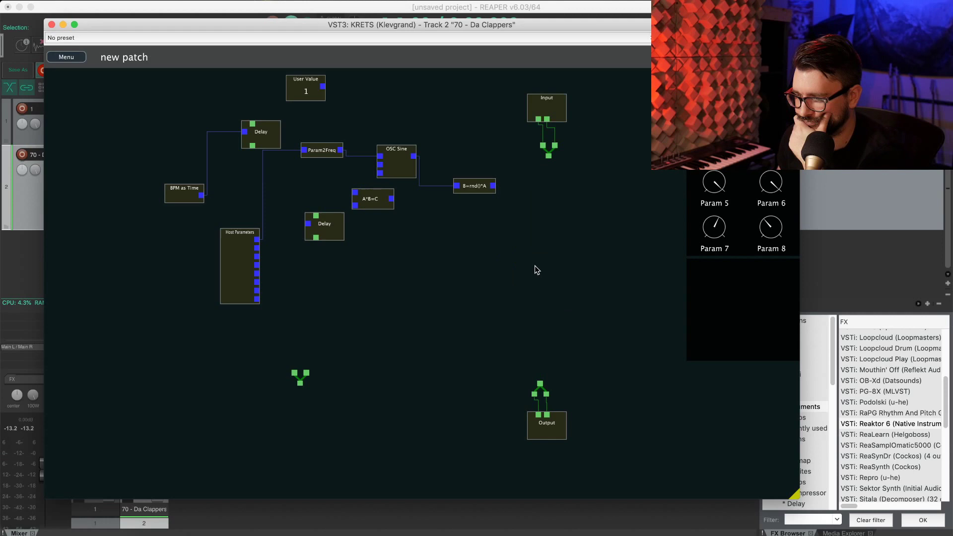
right_click(470, 187)
click(494, 205)
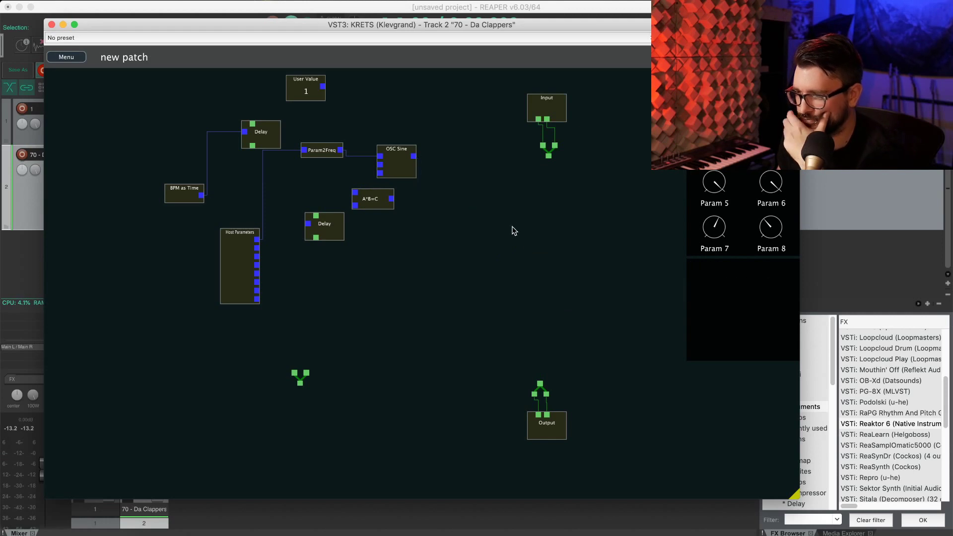
drag(410, 175, 452, 179)
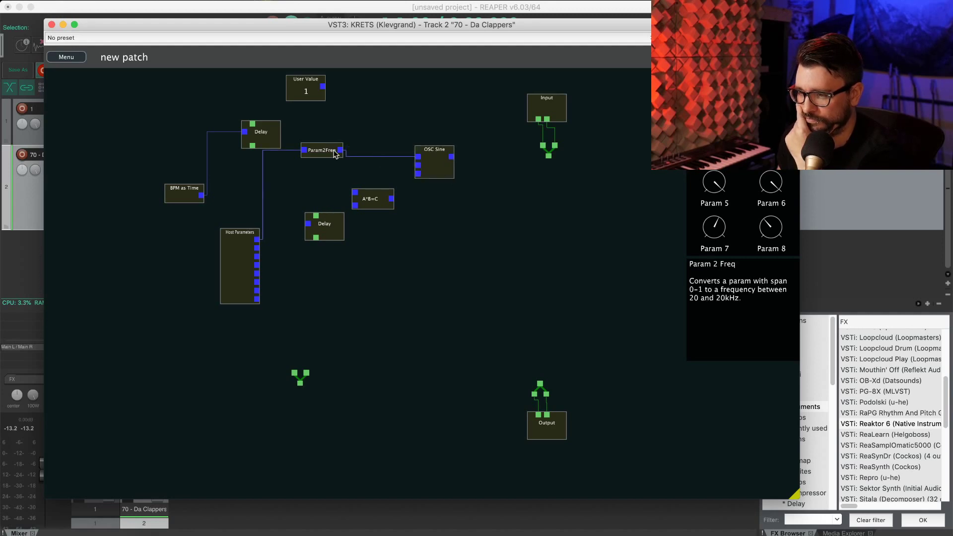
drag(328, 157, 375, 224)
Add a Gain module above the Output and connect the last Host Parameters output to its parameter input
right_click(411, 308)
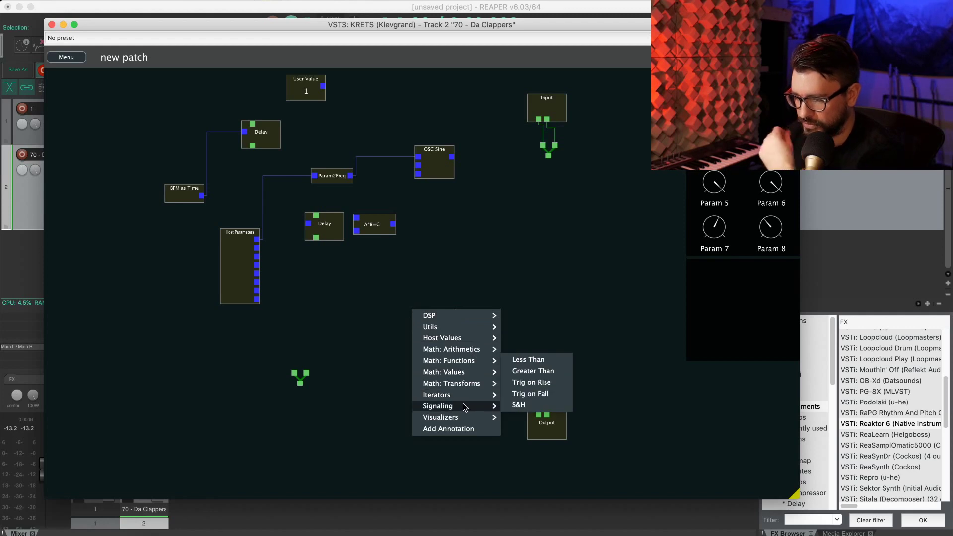
mouse_move(450, 316)
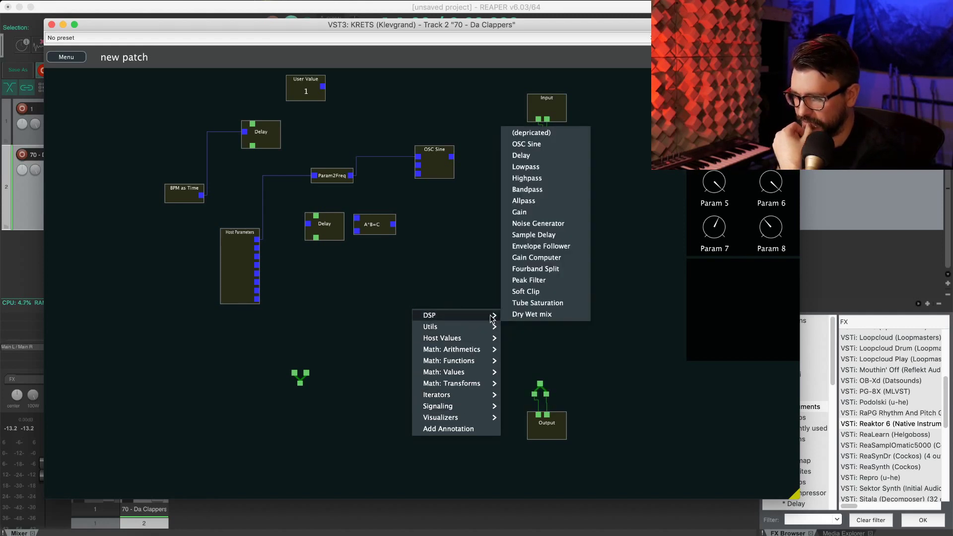
click(521, 212)
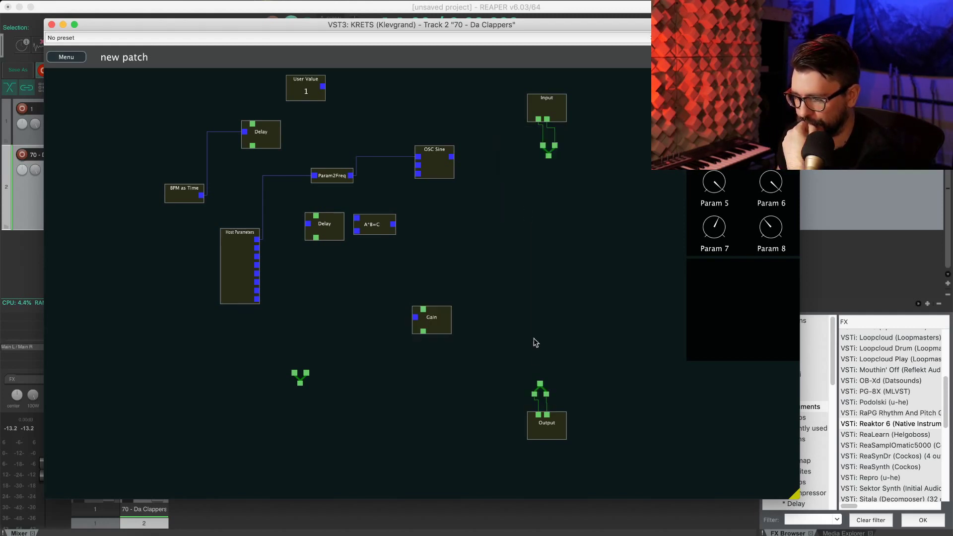
drag(419, 329, 256, 299)
Rename the Param 8 knob to "vol"
double_click(776, 249)
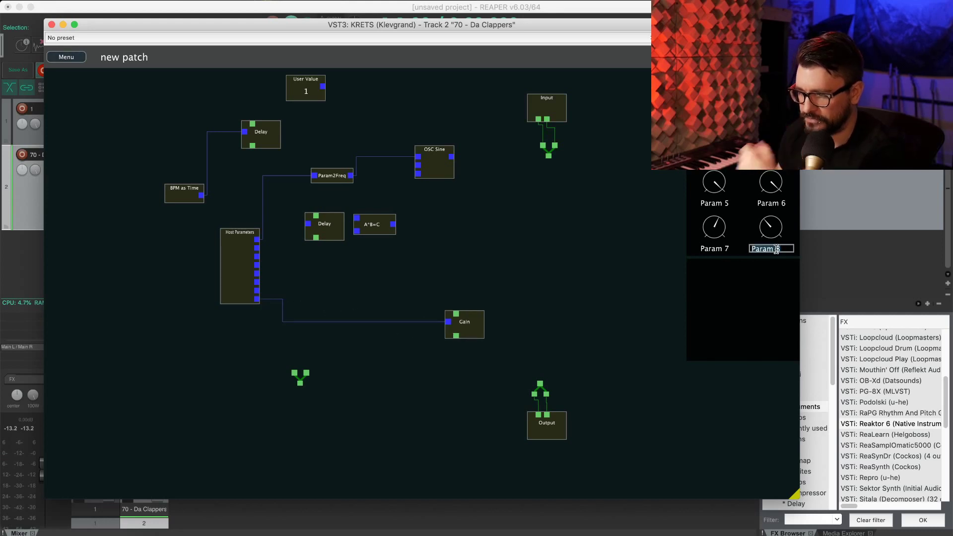
text(vol)
key(Return)
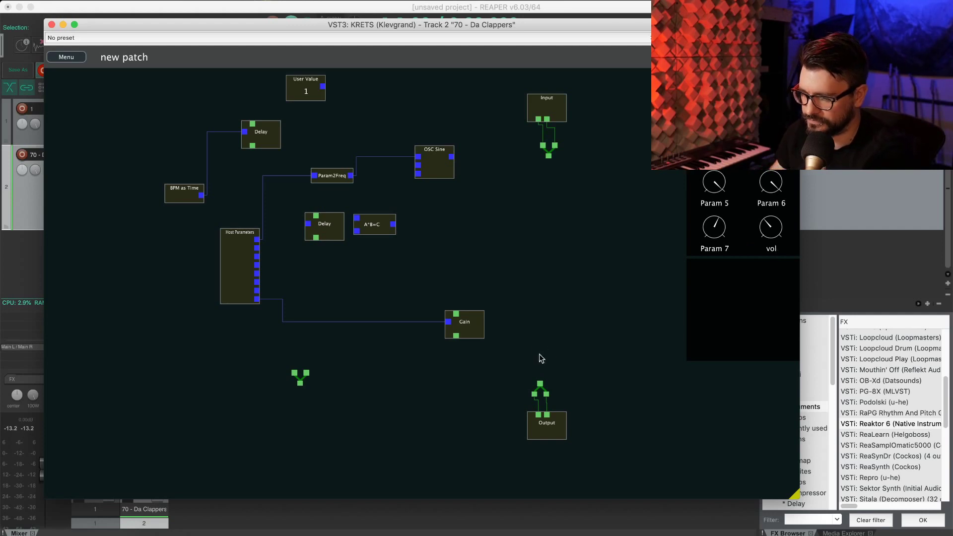
Wire the OSC Sine output through the Gain to the Output's merge module and raise the vol knob slightly
drag(457, 336, 540, 384)
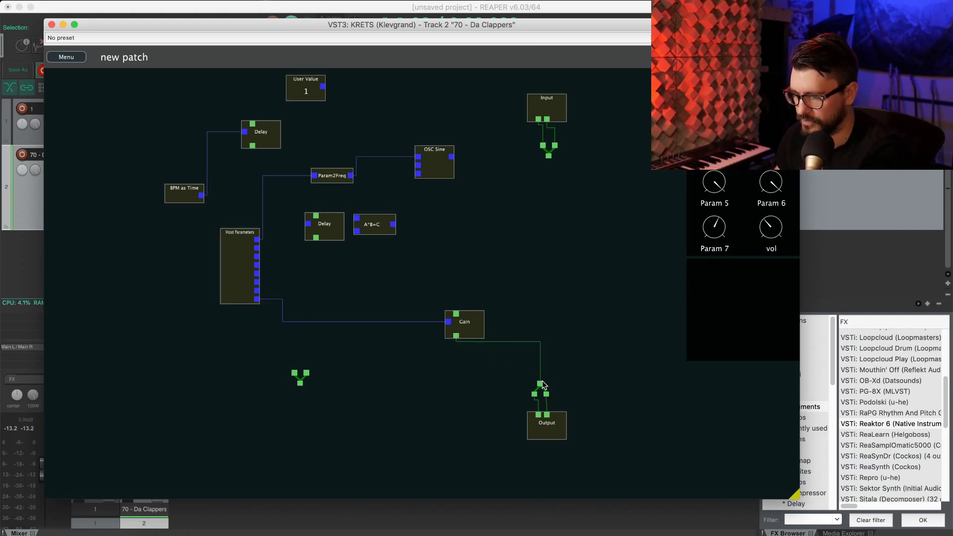
mouse_move(457, 314)
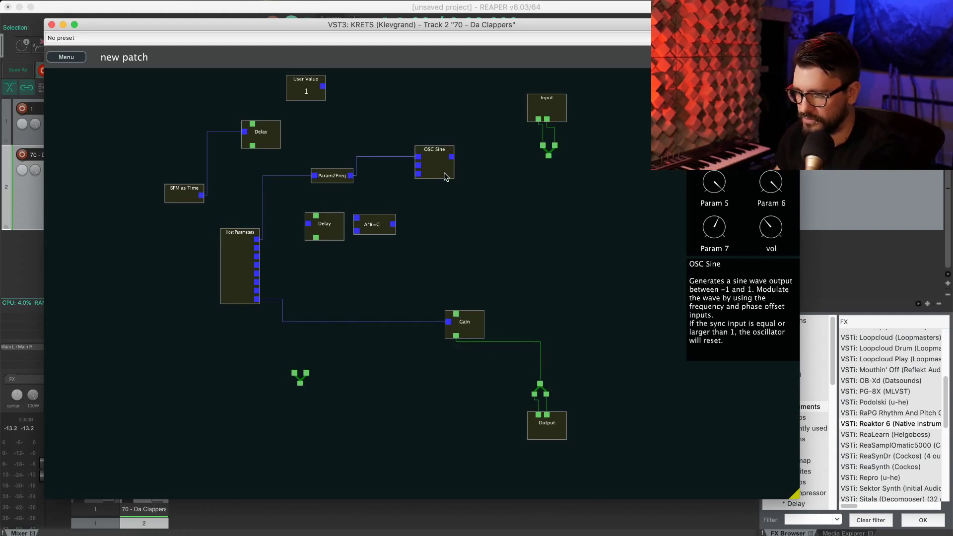
mouse_move(444, 172)
mouse_down()
mouse_move(456, 190)
mouse_move(462, 174)
mouse_up()
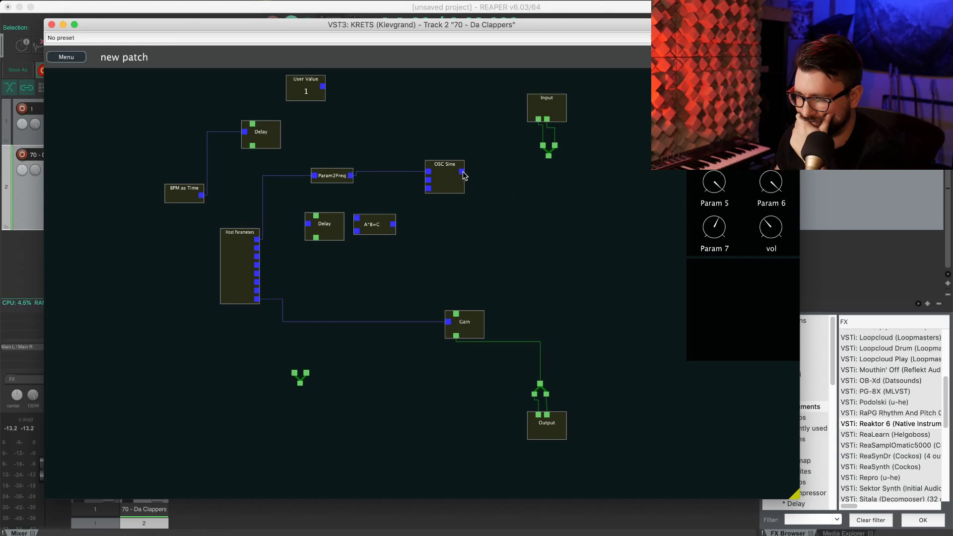
drag(462, 173, 456, 314)
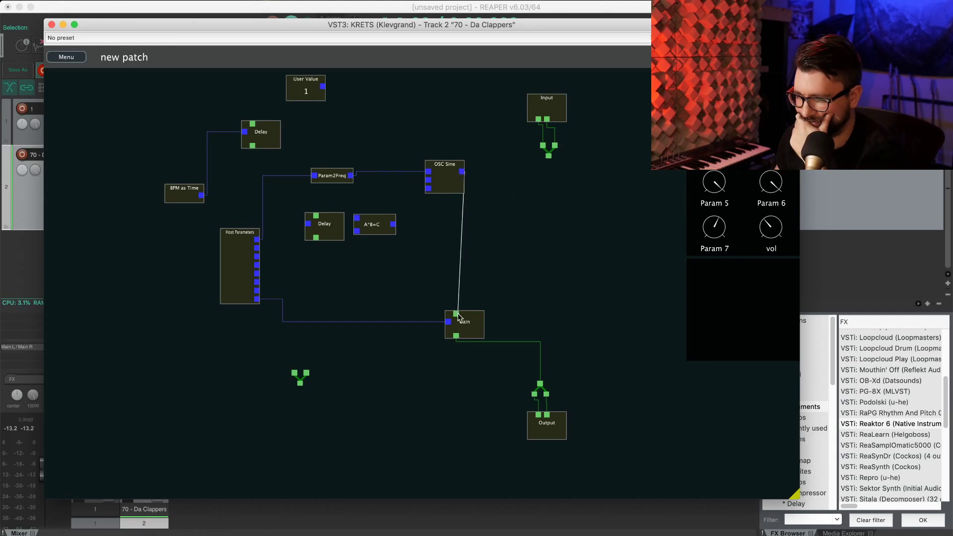
mouse_move(770, 235)
mouse_down()
mouse_move(771, 246)
mouse_move(772, 233)
mouse_up()
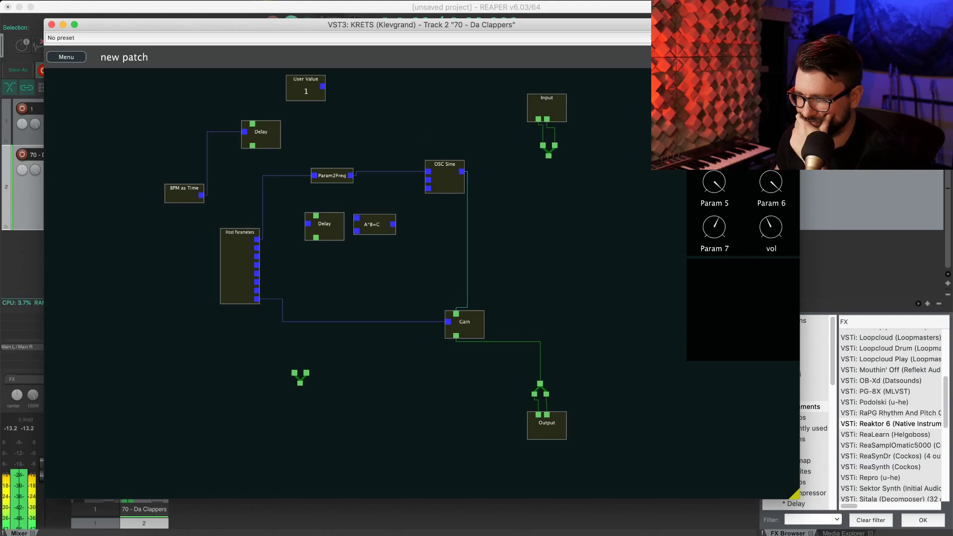
Add a Random function module and insert it between Param 2 Freq and the OSC Sine's frequency input
right_click(395, 104)
mouse_move(435, 135)
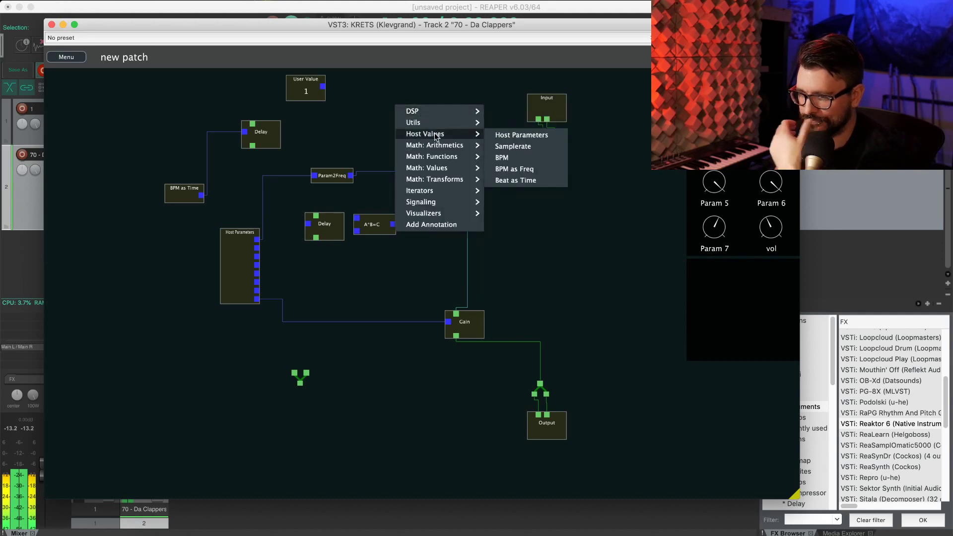
mouse_move(434, 157)
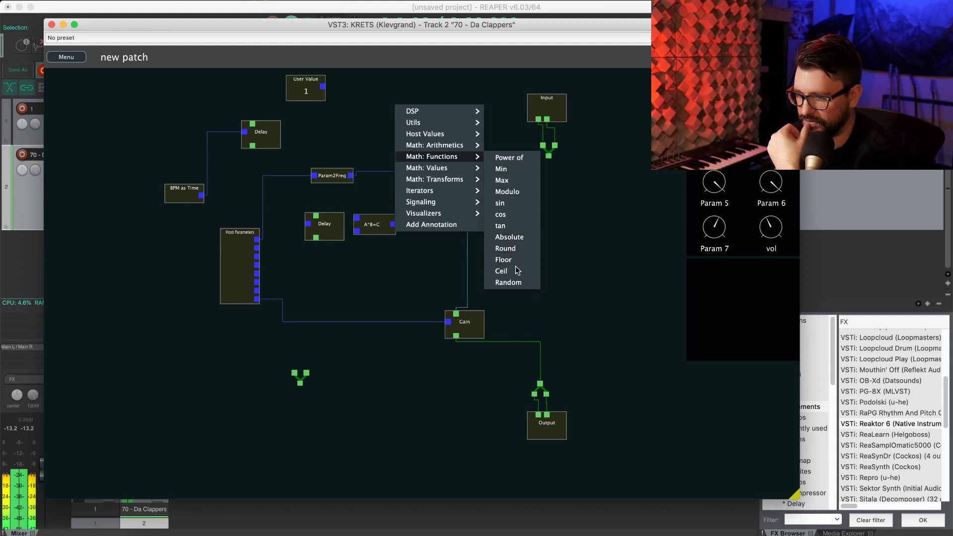
click(519, 282)
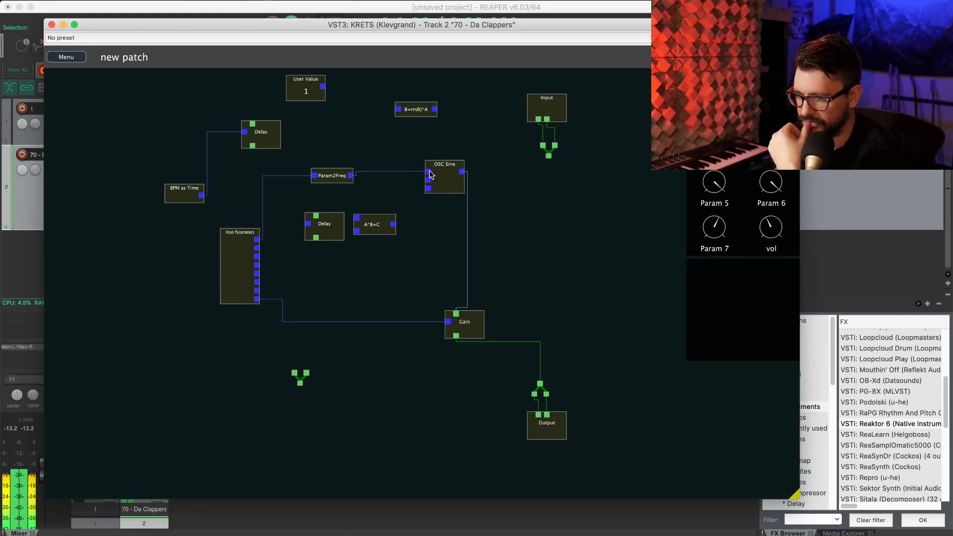
drag(428, 172, 400, 109)
drag(428, 172, 398, 110)
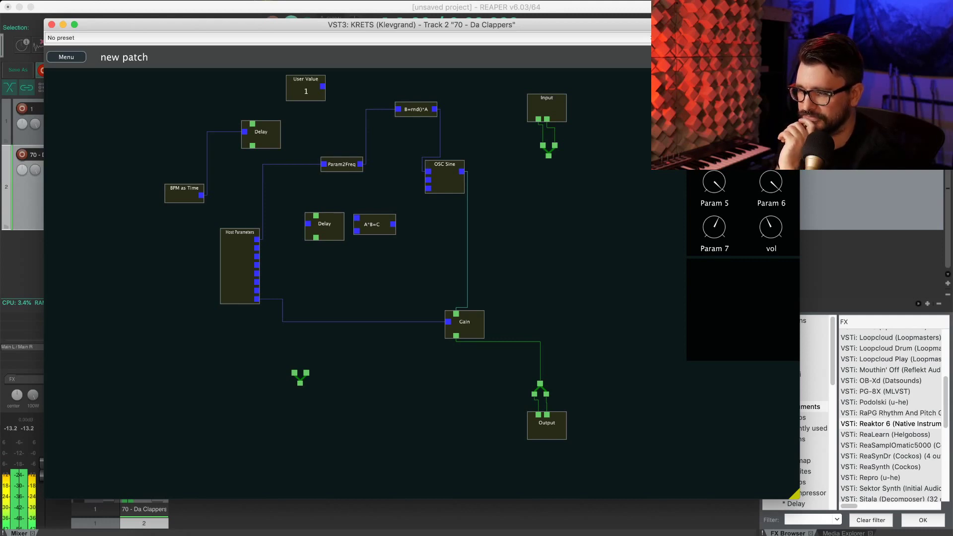
Line up the random module beside the OSC Sine and move the Gain below the OSC Sine
drag(443, 181, 482, 167)
drag(416, 110, 414, 147)
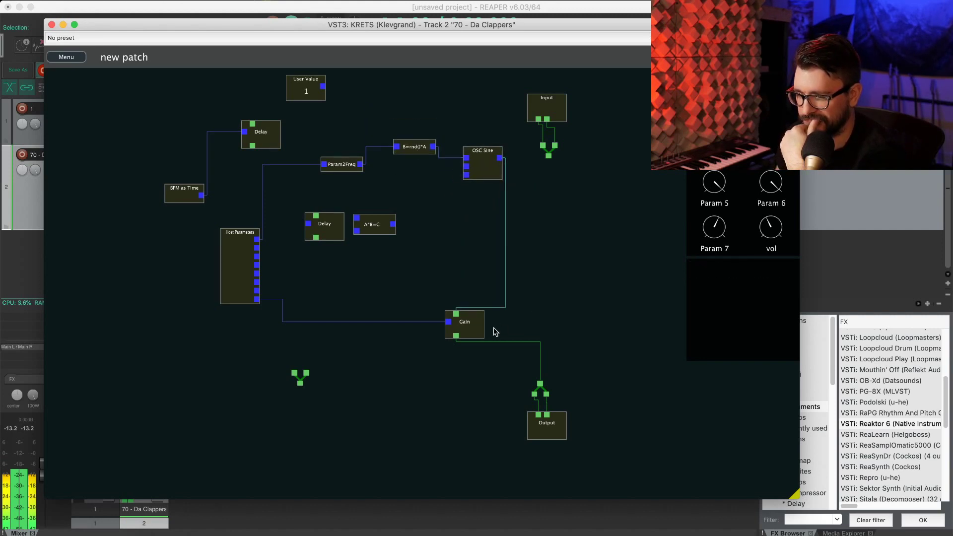
drag(479, 326, 528, 276)
click(382, 366)
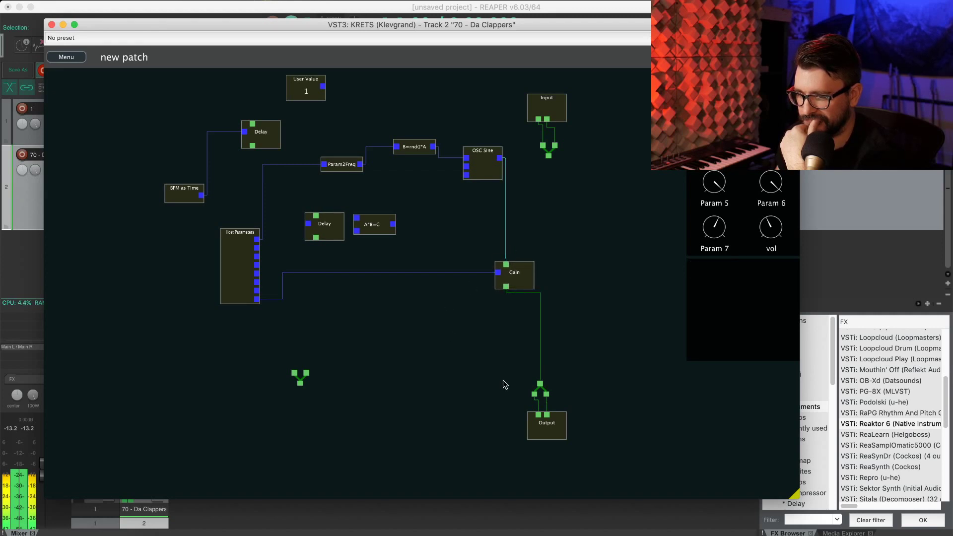
Duplicate the OSC Sine module and place the copy in the free area below the Multiply module
right_click(364, 333)
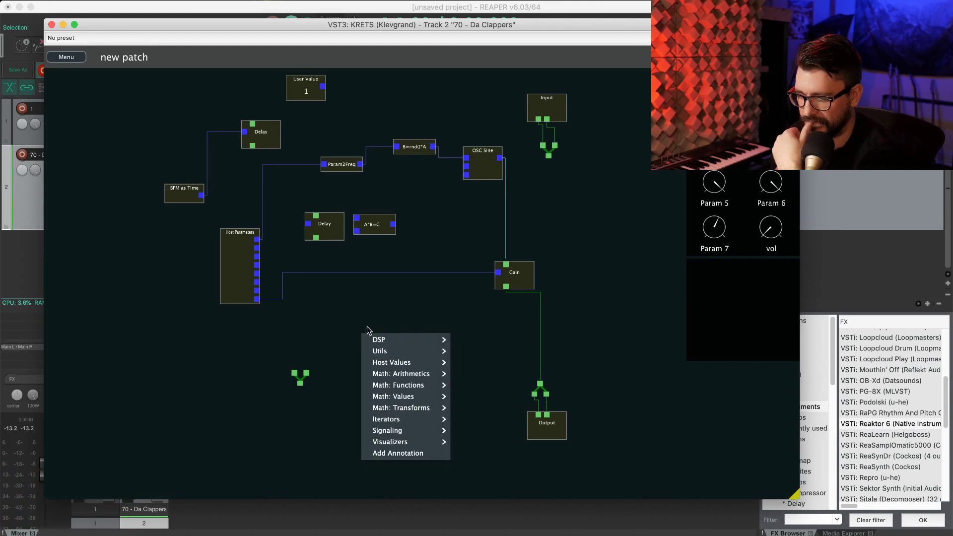
mouse_move(376, 341)
click(476, 169)
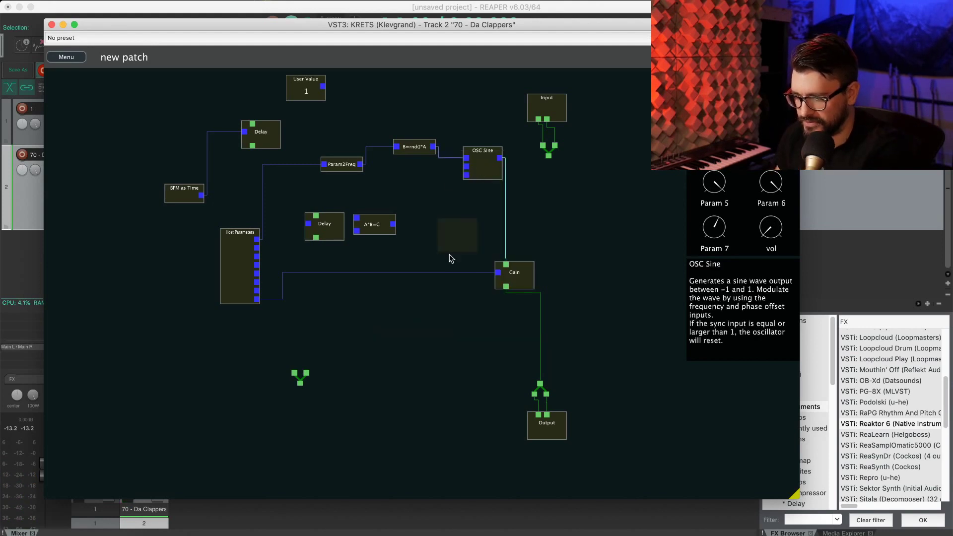
click(392, 352)
click(447, 356)
drag(395, 348, 395, 317)
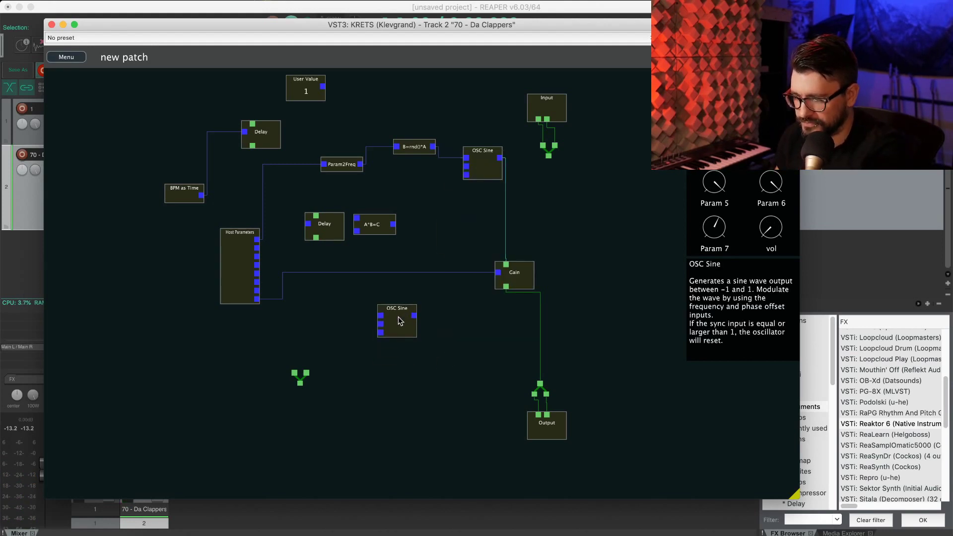
Add a Lowpass module beside the second OSC Sine and connect that sine's output to the Lowpass frequency input
click(487, 344)
right_click(487, 341)
mouse_move(507, 349)
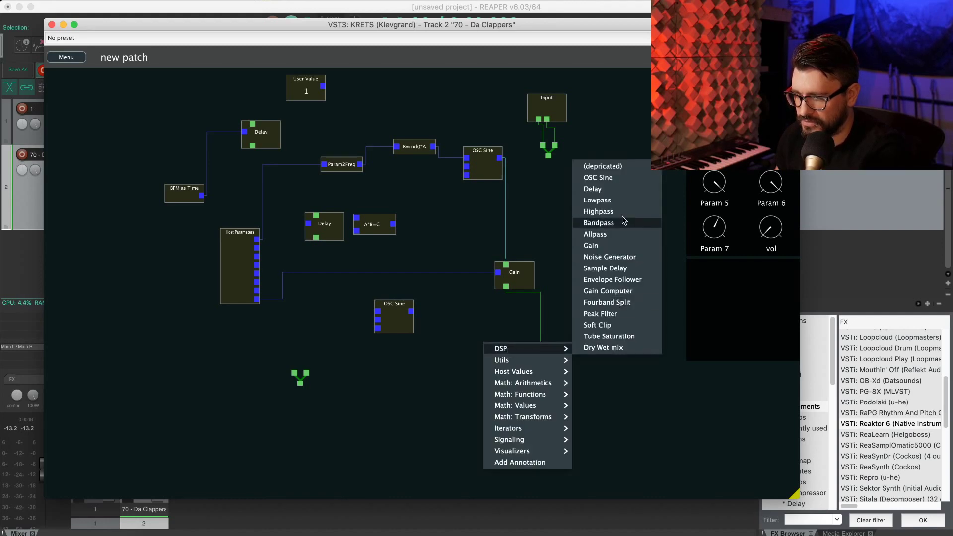
click(597, 200)
drag(479, 362, 432, 365)
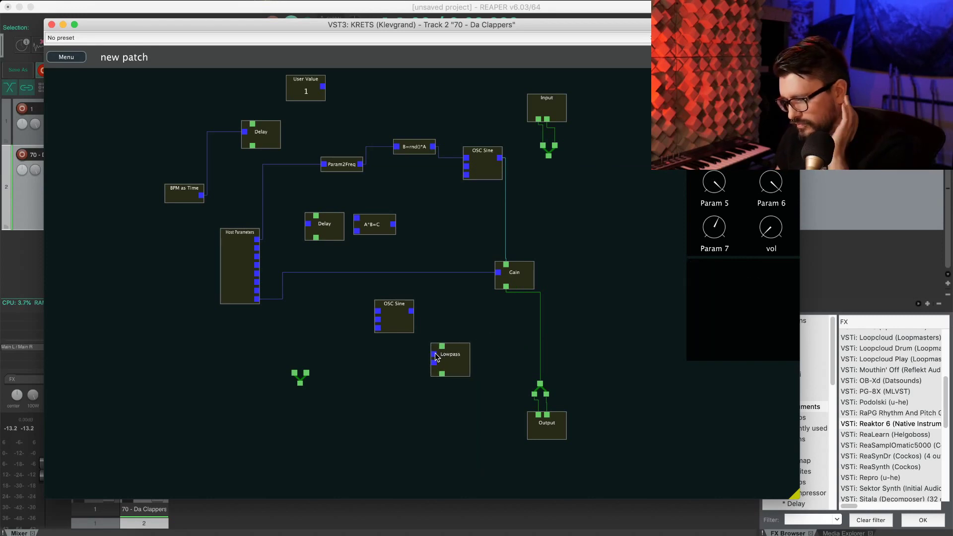
drag(411, 312, 434, 354)
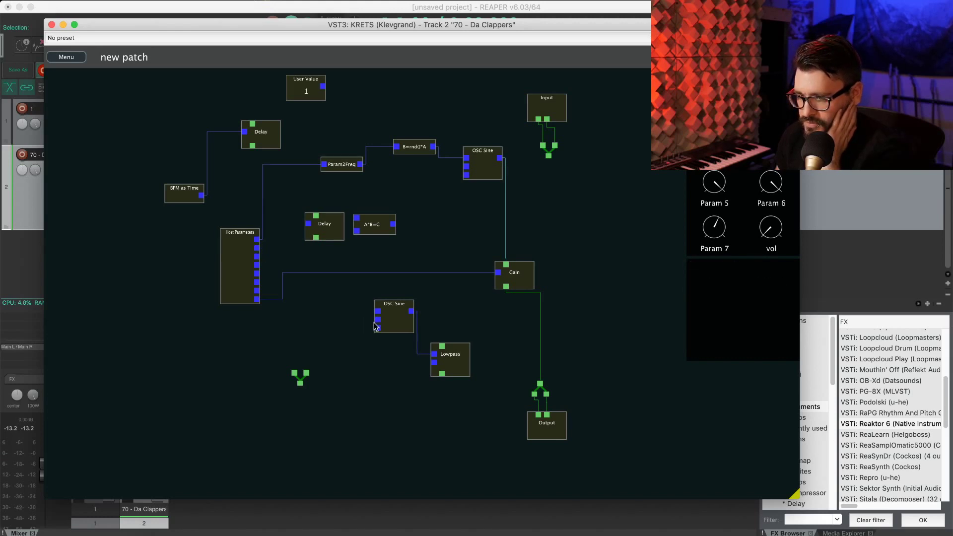
Duplicate Param 2 Freq and use the copy to connect the second Host Parameters output to the second OSC Sine's frequency input
drag(258, 249, 346, 314)
click(347, 170)
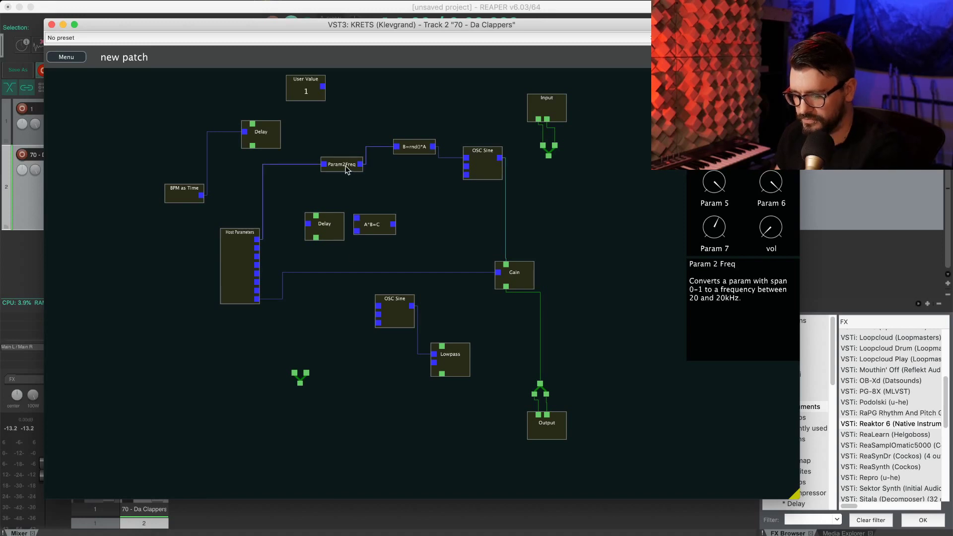
drag(346, 167, 329, 321)
click(381, 305)
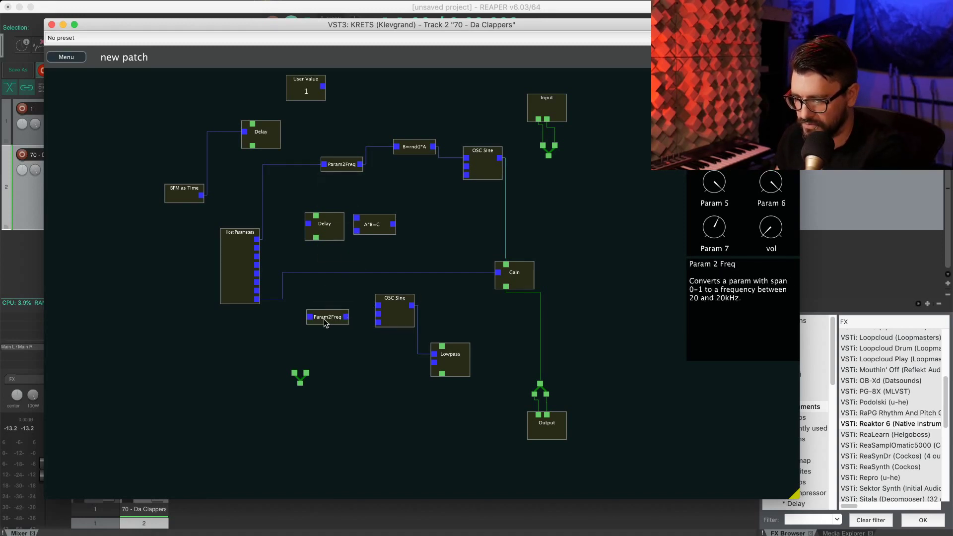
click(379, 307)
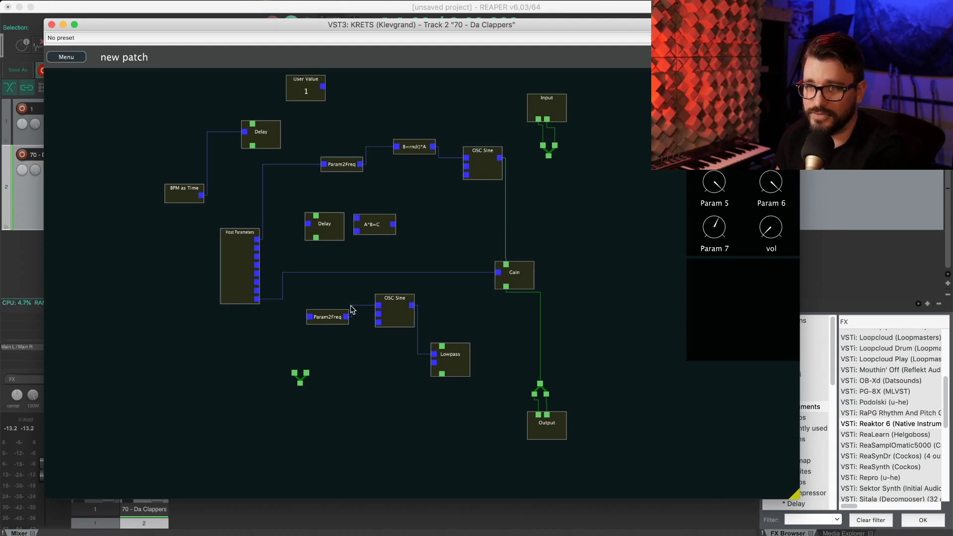
drag(310, 316, 257, 253)
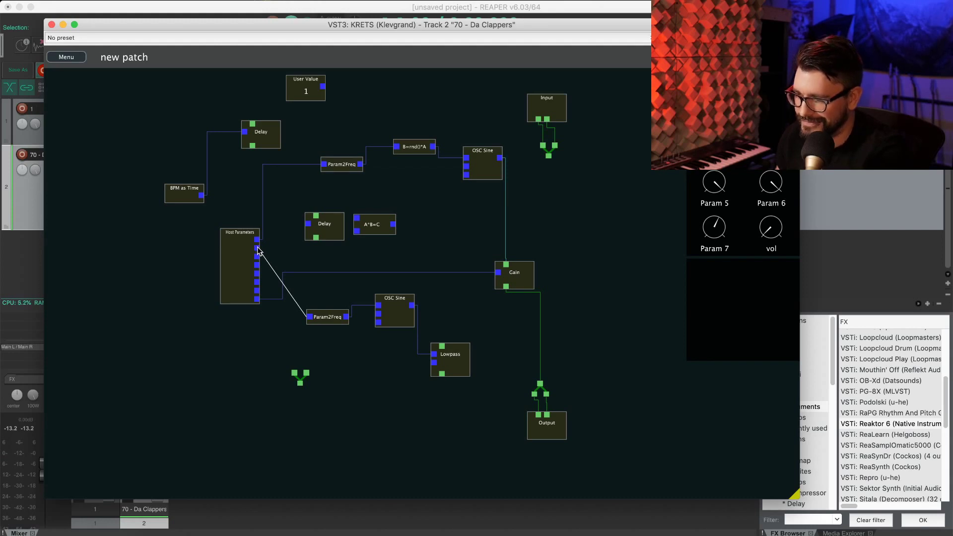
click(257, 249)
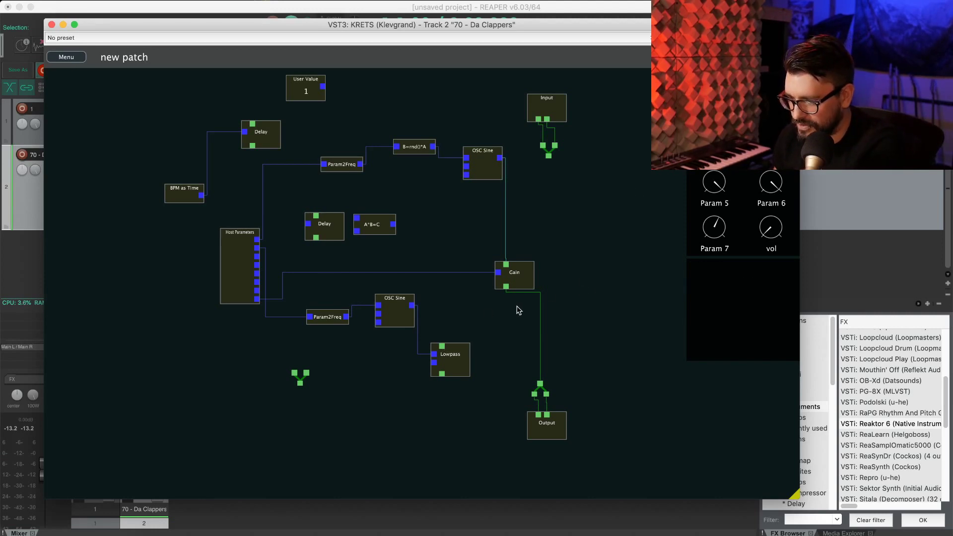
Disconnect the first OSC Sine from the Gain's audio input and move the Gain away from the other modules
mouse_move(506, 287)
mouse_down()
mouse_move(516, 334)
mouse_move(509, 289)
mouse_up()
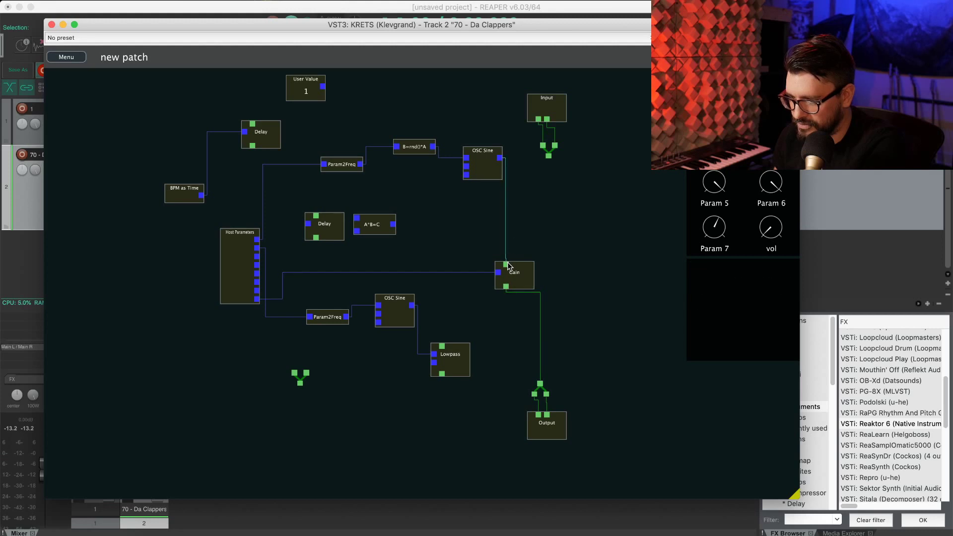
mouse_move(508, 266)
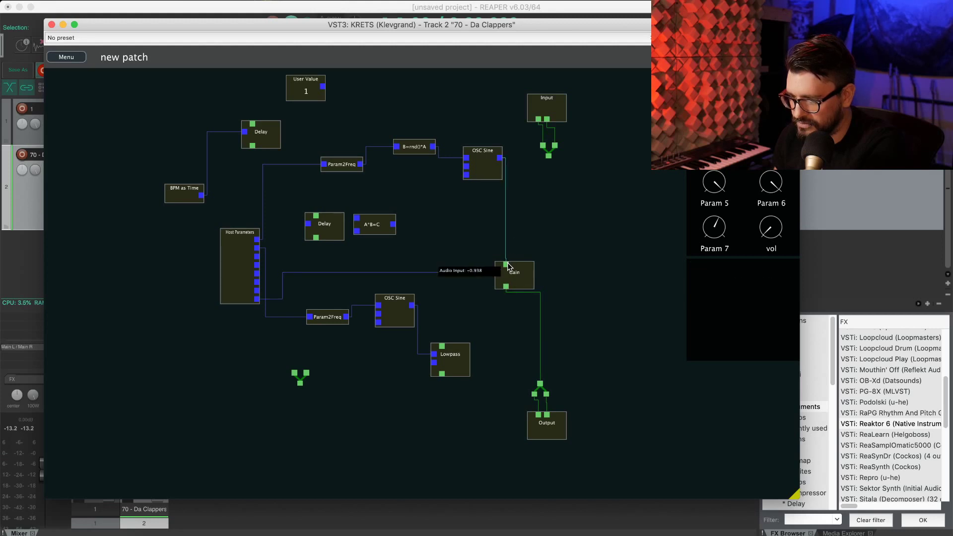
drag(508, 266, 573, 286)
Align the second Param 2 Freq, OSC Sine and Lowpass under the first chain, moving the unused Multiply and Delay modules aside
drag(455, 349, 490, 202)
drag(396, 315, 439, 265)
click(384, 232)
drag(380, 229, 152, 132)
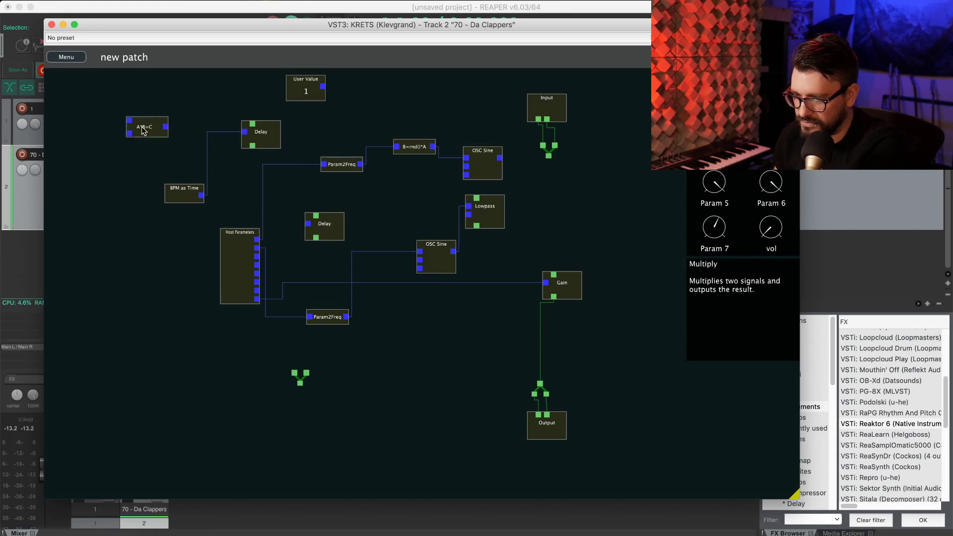
drag(323, 227, 127, 158)
click(494, 235)
drag(430, 257, 421, 211)
drag(326, 316, 344, 210)
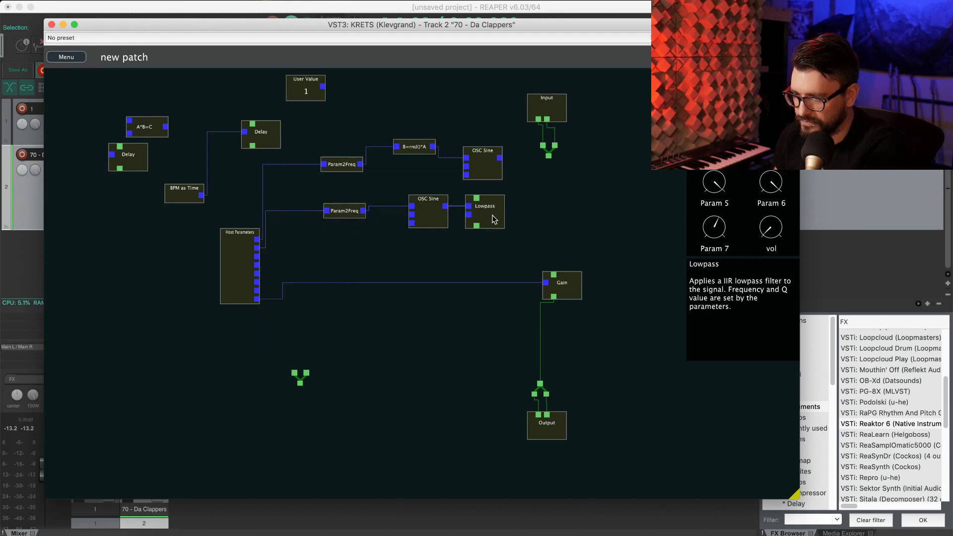
Route the first OSC Sine's output through the Lowpass into the Gain's audio input
drag(477, 197, 501, 160)
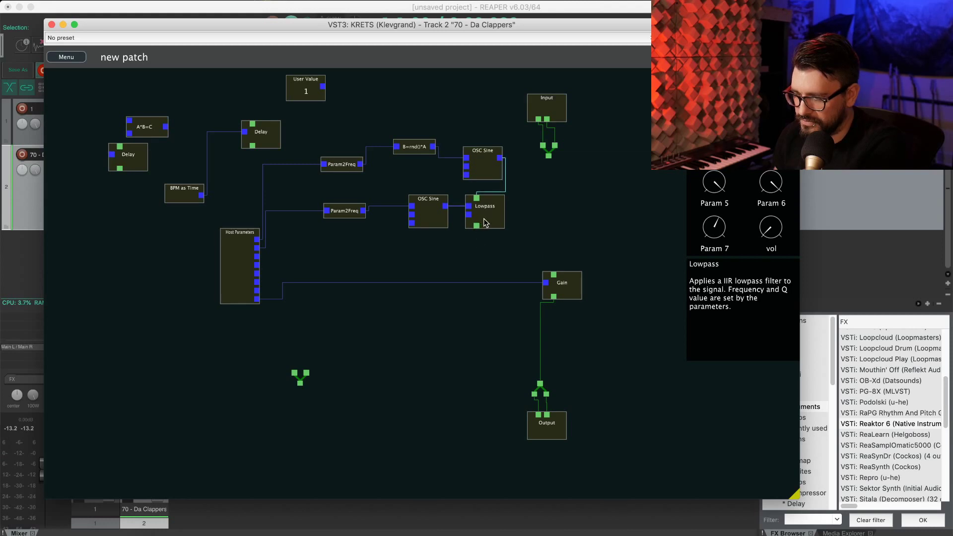
drag(476, 226, 477, 235)
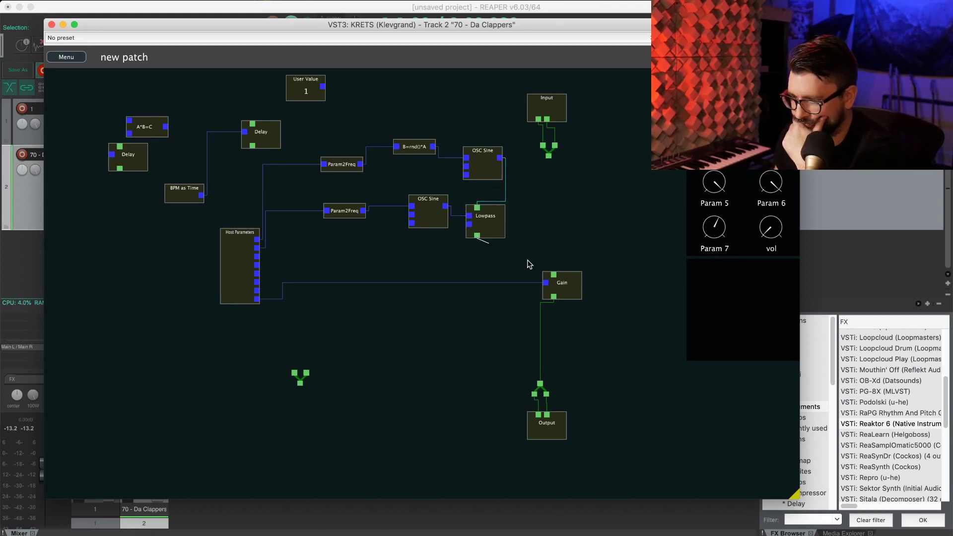
drag(530, 265, 555, 277)
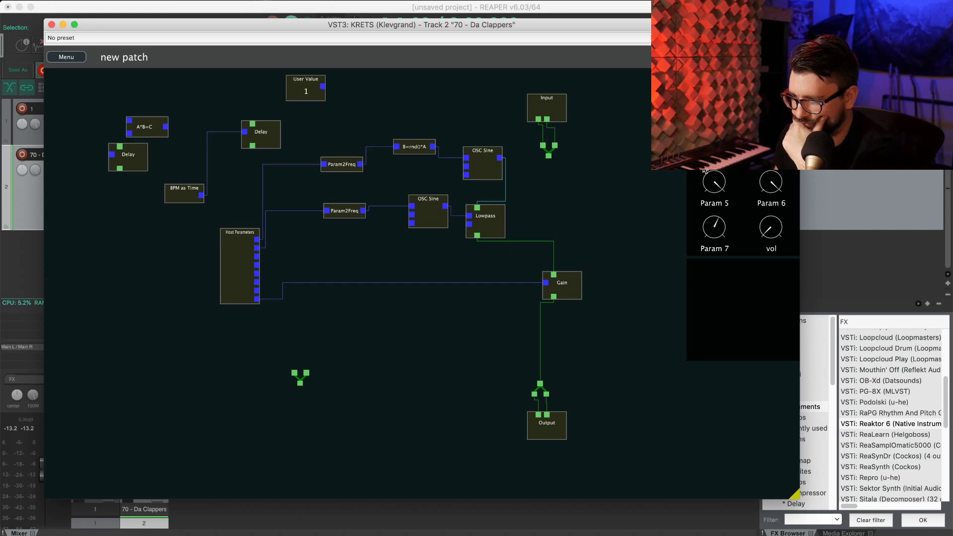
Turn up the vol knob and move the Lowpass directly above the Gain
drag(768, 231, 773, 204)
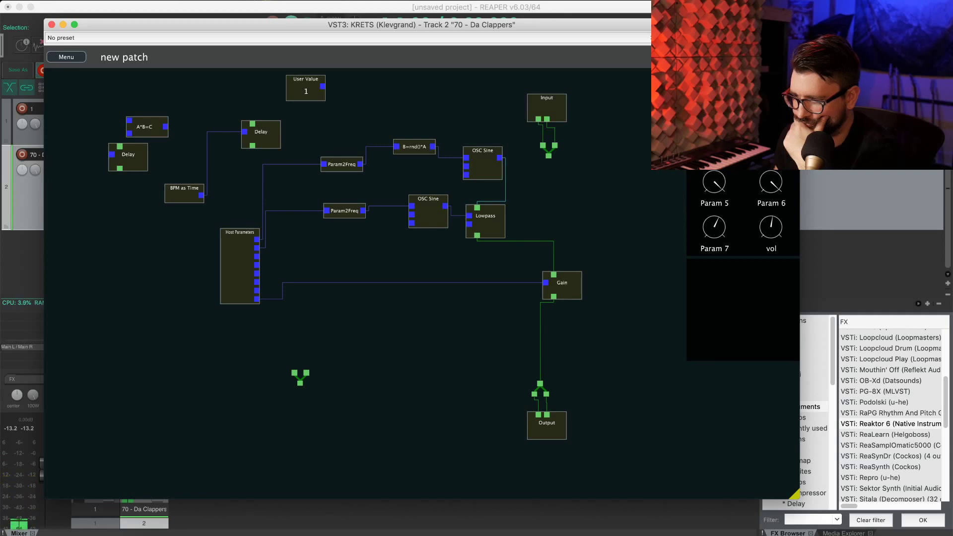
drag(364, 251, 376, 268)
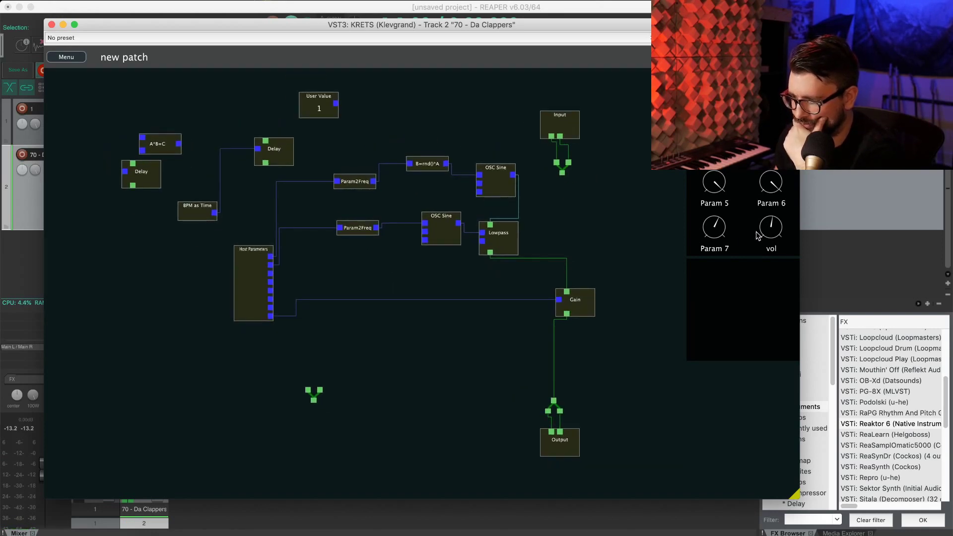
mouse_move(771, 229)
mouse_down()
mouse_move(774, 198)
mouse_move(776, 235)
mouse_up()
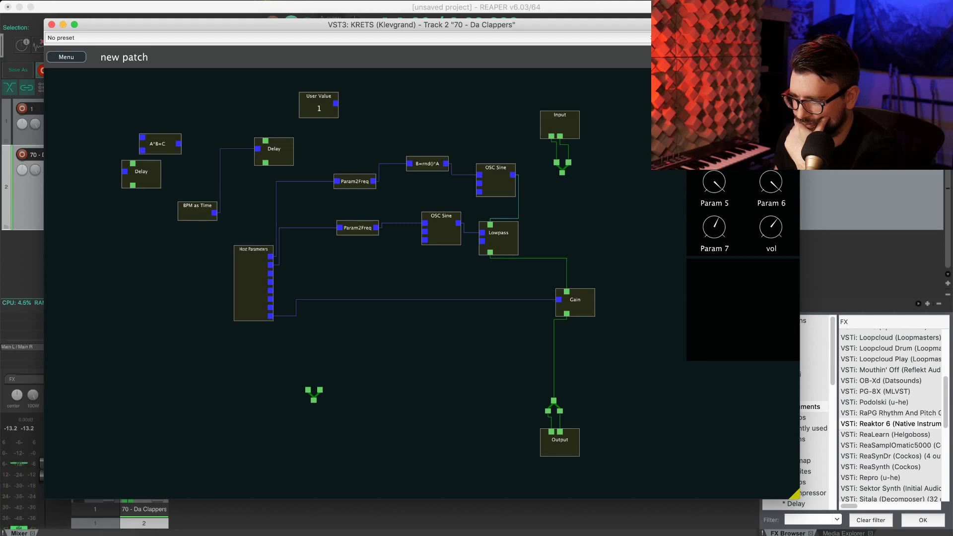
drag(499, 246, 570, 242)
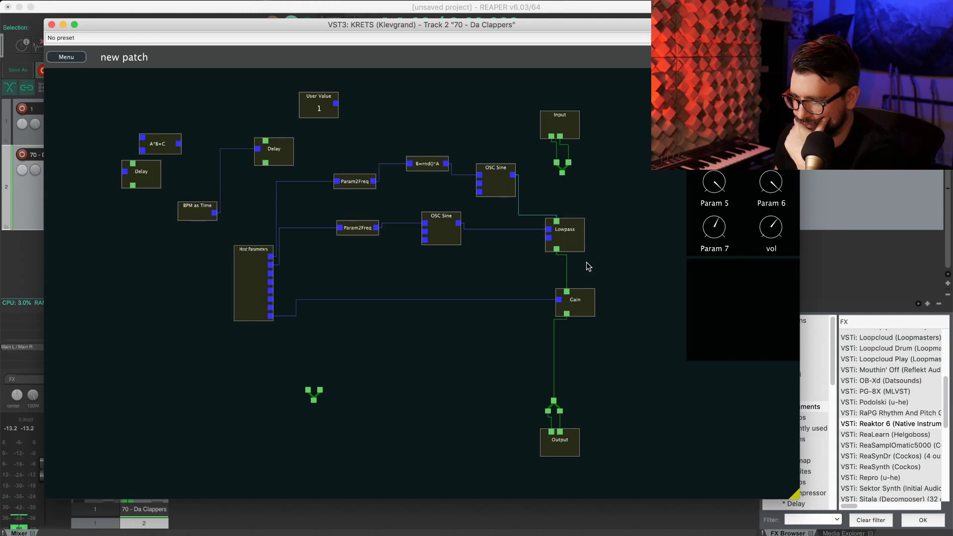
mouse_move(442, 229)
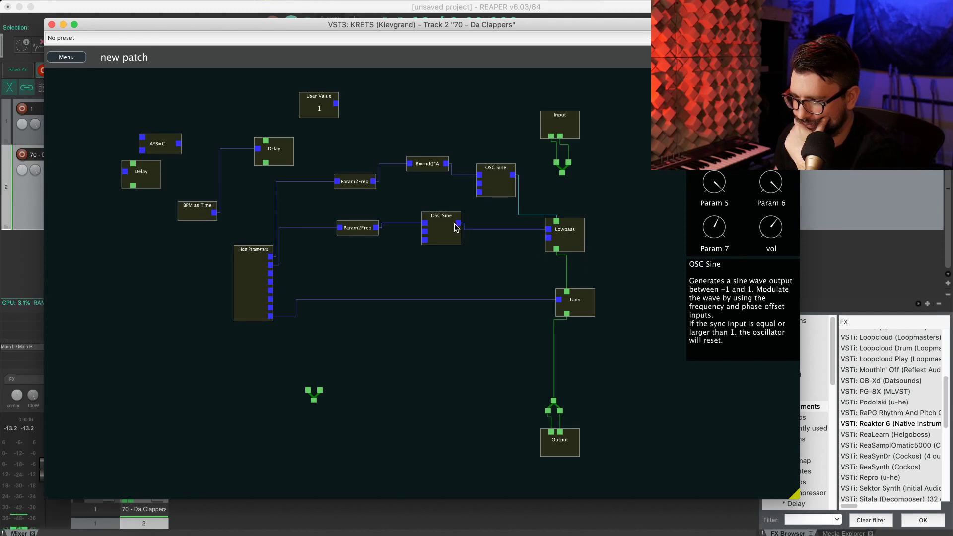
mouse_move(366, 232)
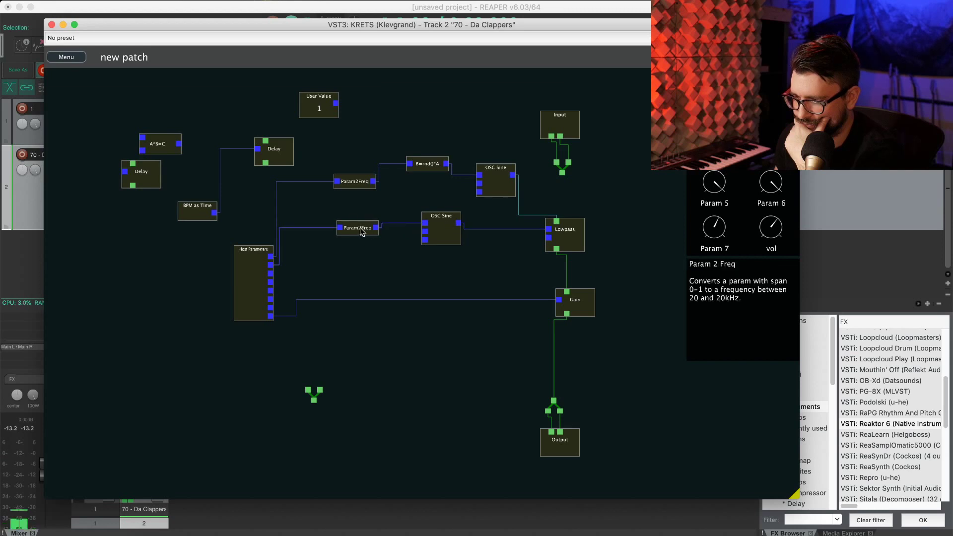
Bypass the second OSC Sine, connecting its Param 2 Freq directly to the Lowpass's frequency input
drag(362, 232, 365, 234)
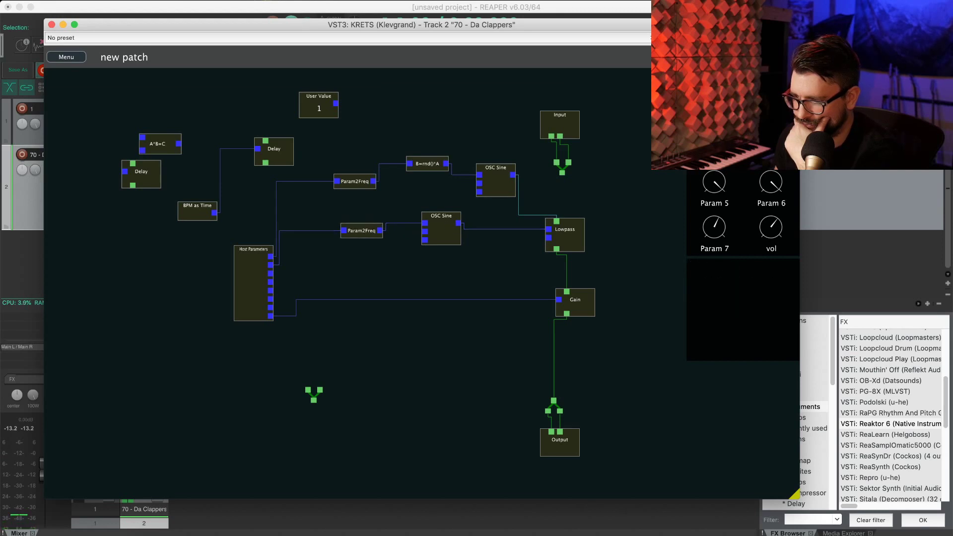
drag(425, 224, 382, 255)
drag(458, 226, 502, 260)
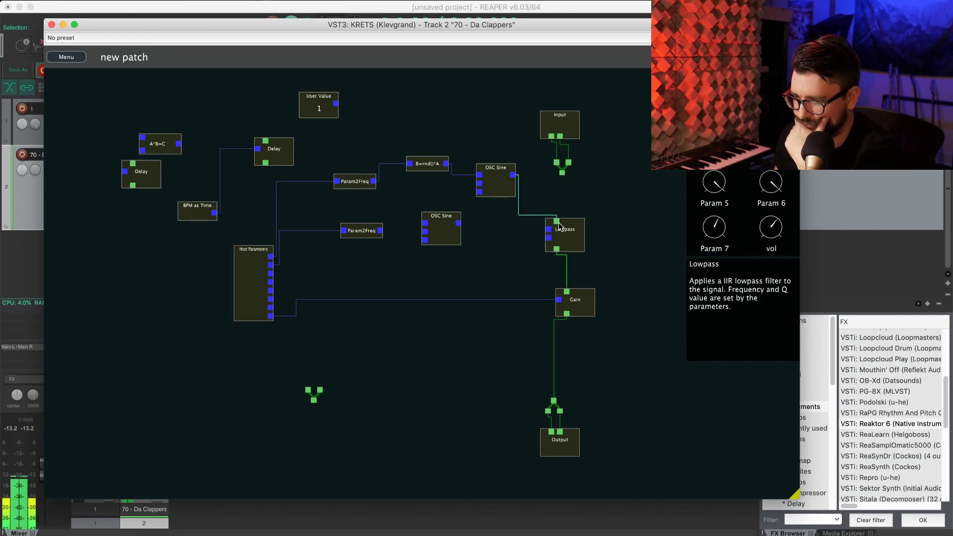
drag(549, 231, 381, 231)
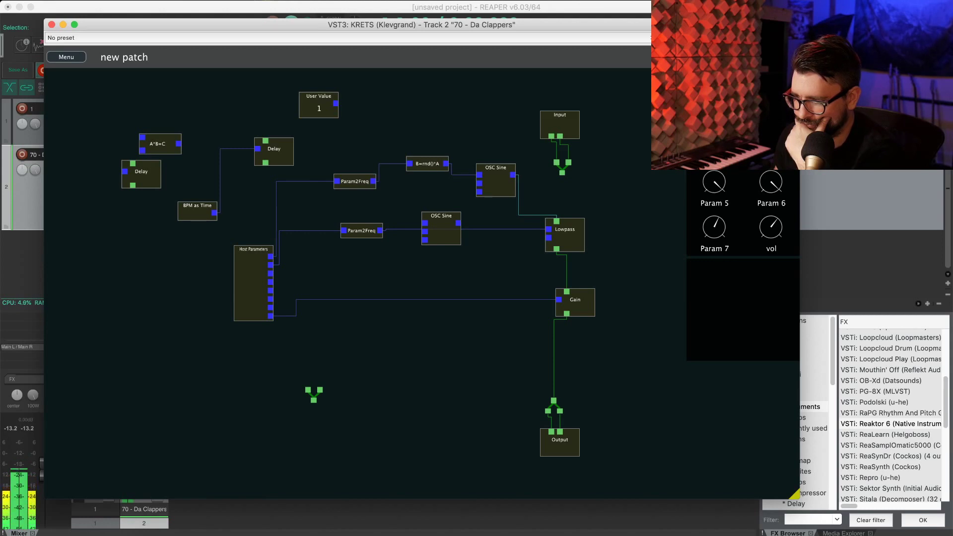
Turn down the vol knob and move the bypassed OSC Sine and its Param 2 Freq apart, clear of each other
drag(776, 237, 772, 245)
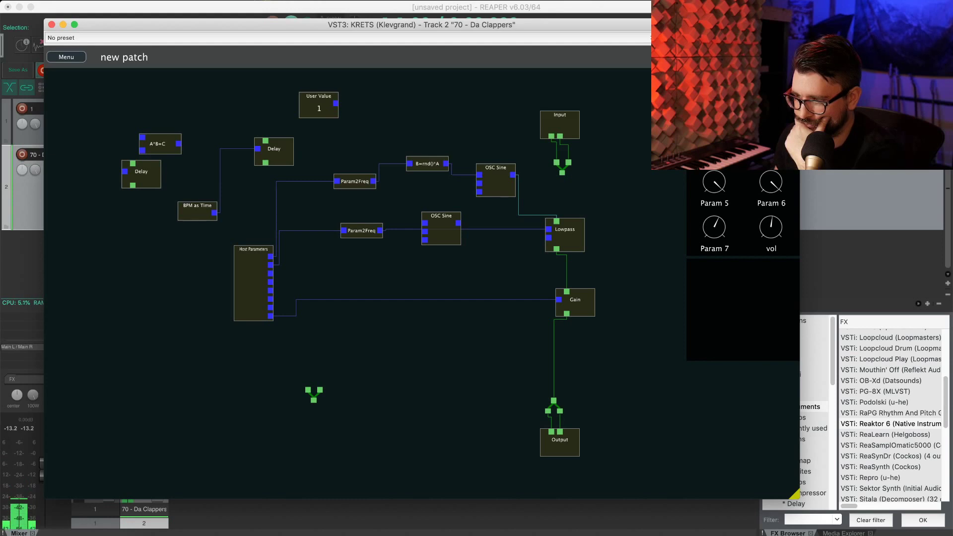
mouse_move(442, 238)
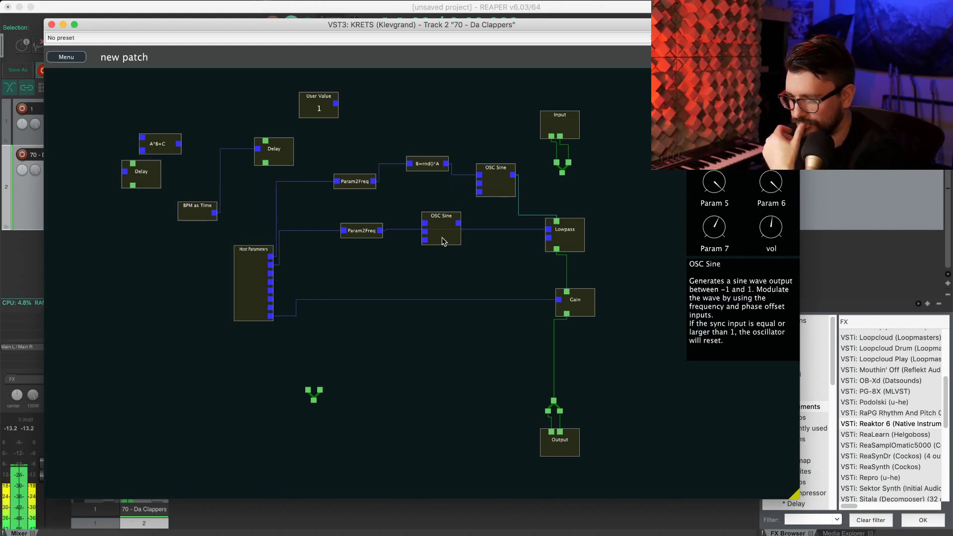
drag(442, 238, 473, 271)
drag(368, 236, 386, 219)
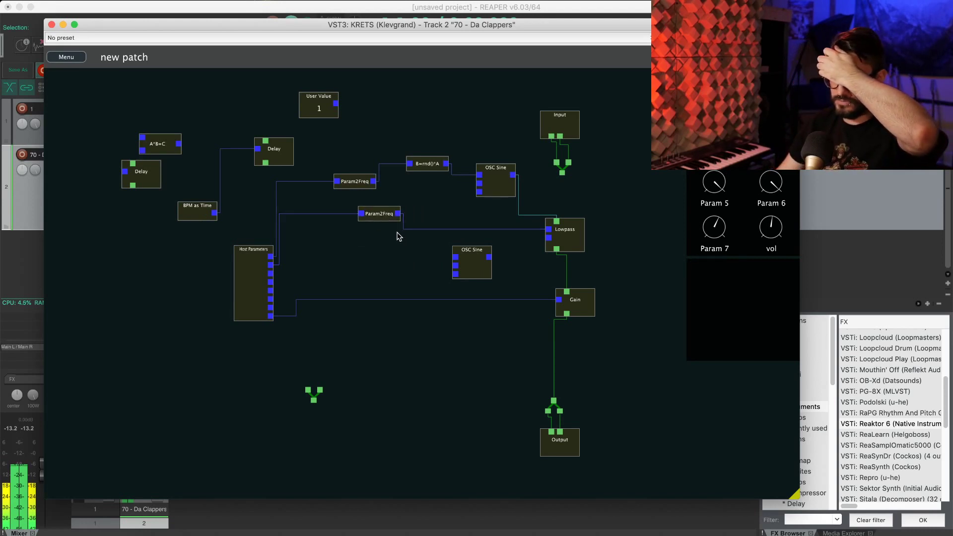
mouse_move(473, 263)
drag(473, 263, 458, 261)
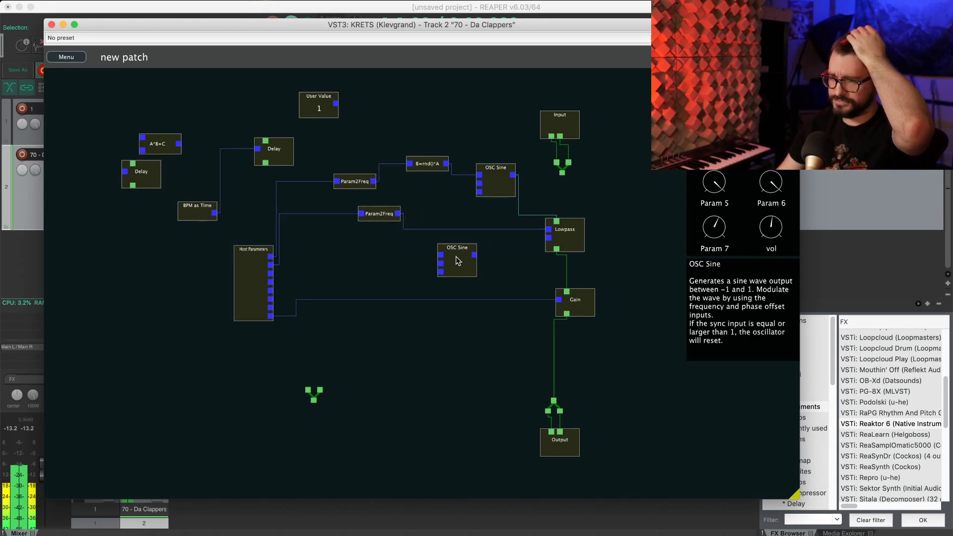
Route the second Param 2 Freq through the lower OSC Sine into the Lowpass's frequency input again
mouse_move(553, 233)
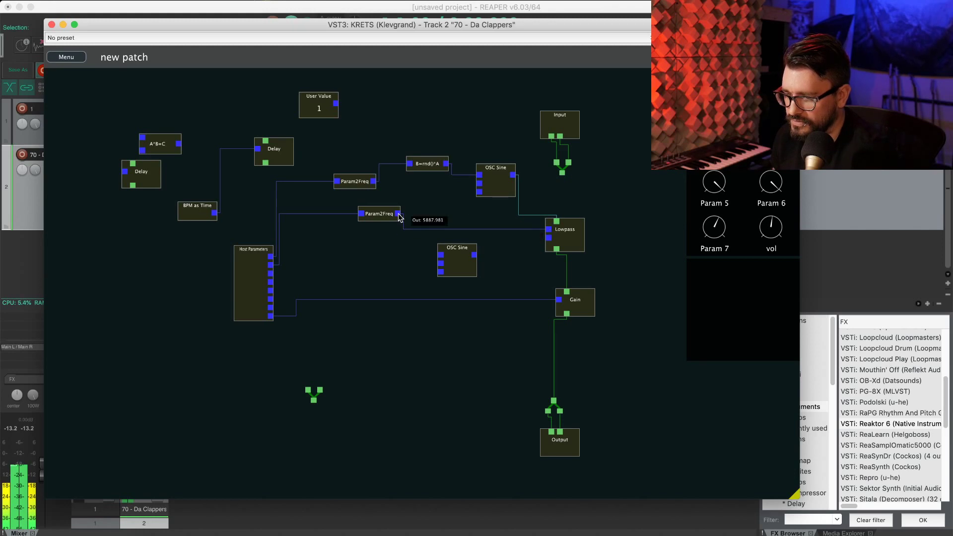
drag(400, 218, 548, 230)
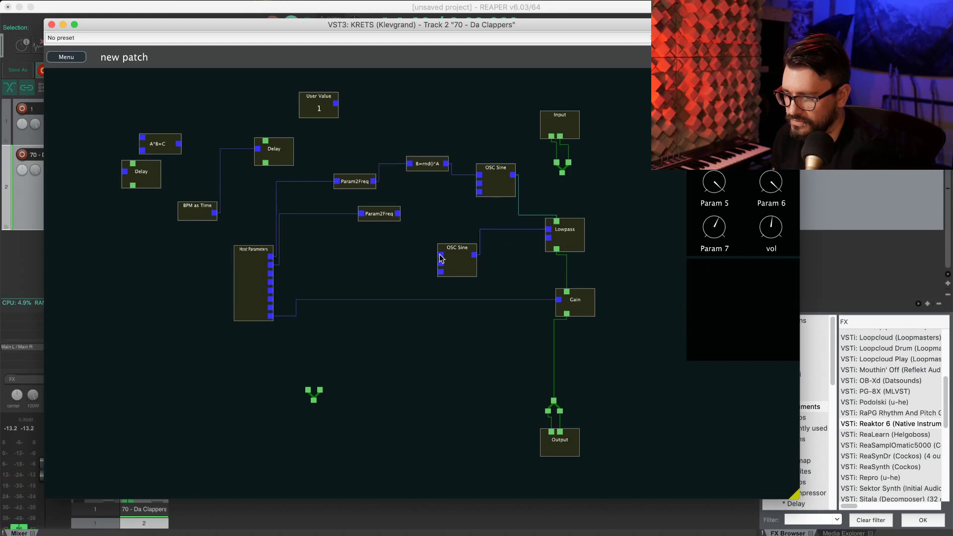
drag(441, 258, 398, 214)
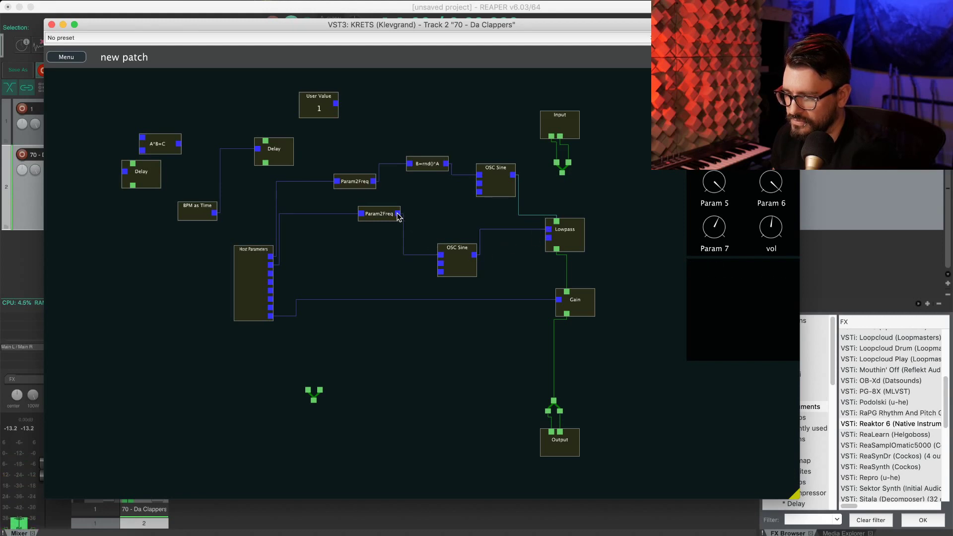
Disconnect the second Param 2 Freq and wire the second Host Parameters output directly to the lower OSC Sine's frequency input
click(398, 215)
click(361, 214)
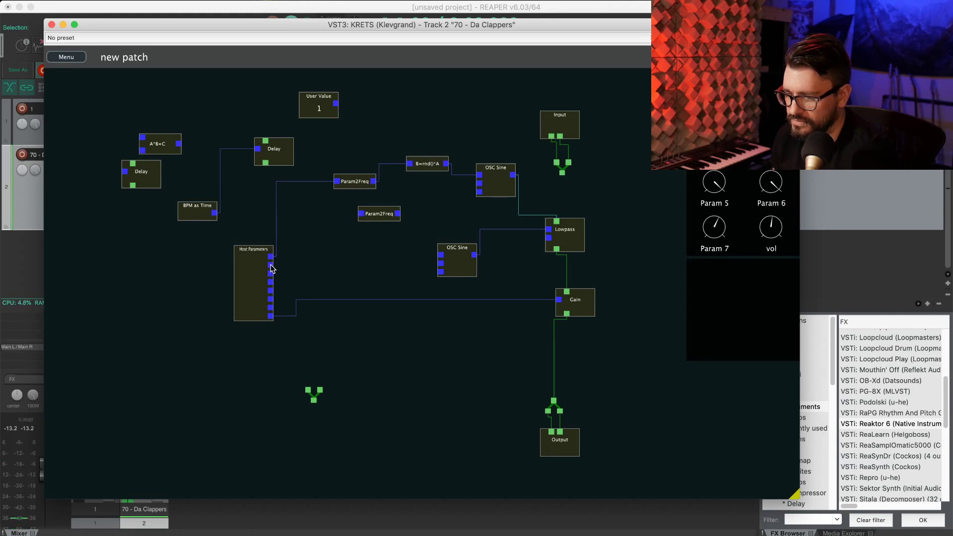
drag(271, 266, 439, 256)
click(441, 256)
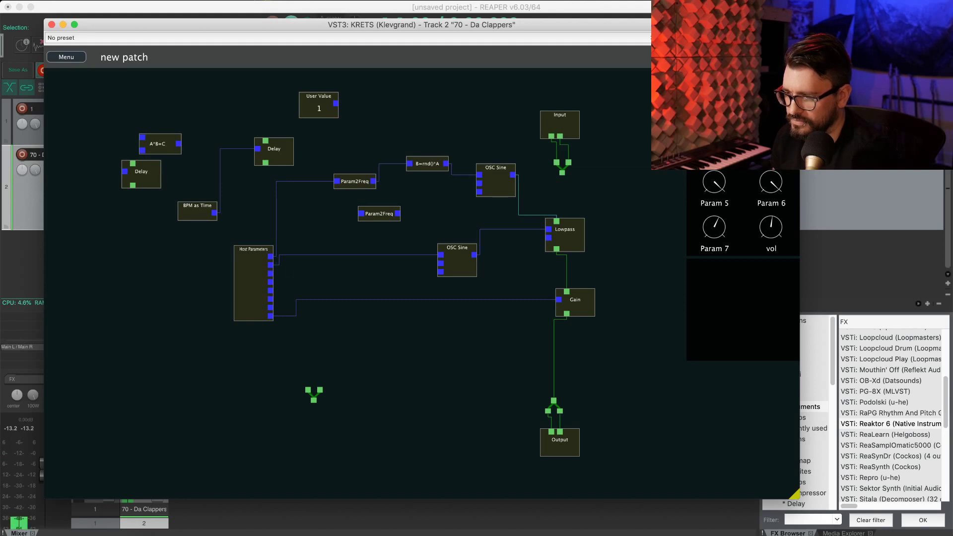
Place the free Param 2 Freq between the lower OSC Sine and the Lowpass and route the sine's output through it
drag(474, 259, 450, 262)
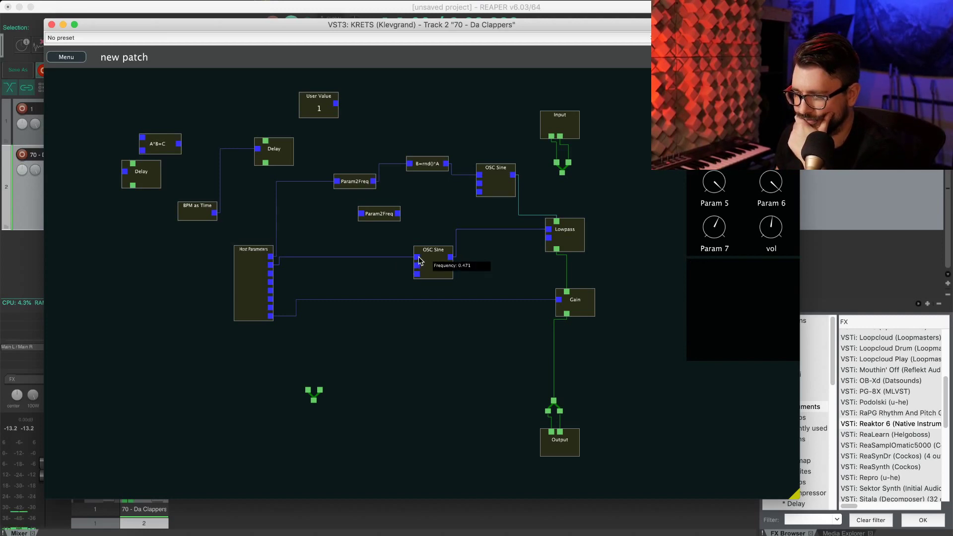
drag(427, 268, 404, 265)
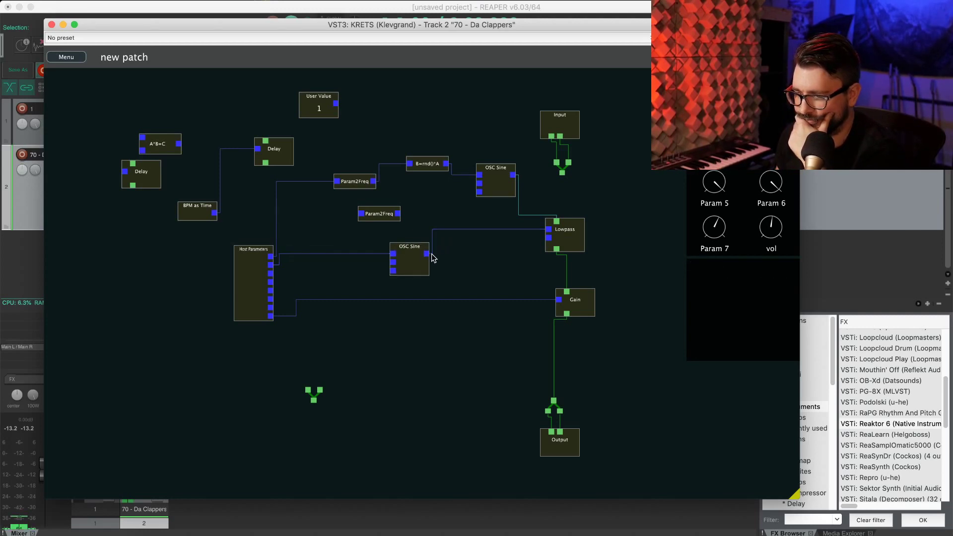
drag(395, 212, 501, 234)
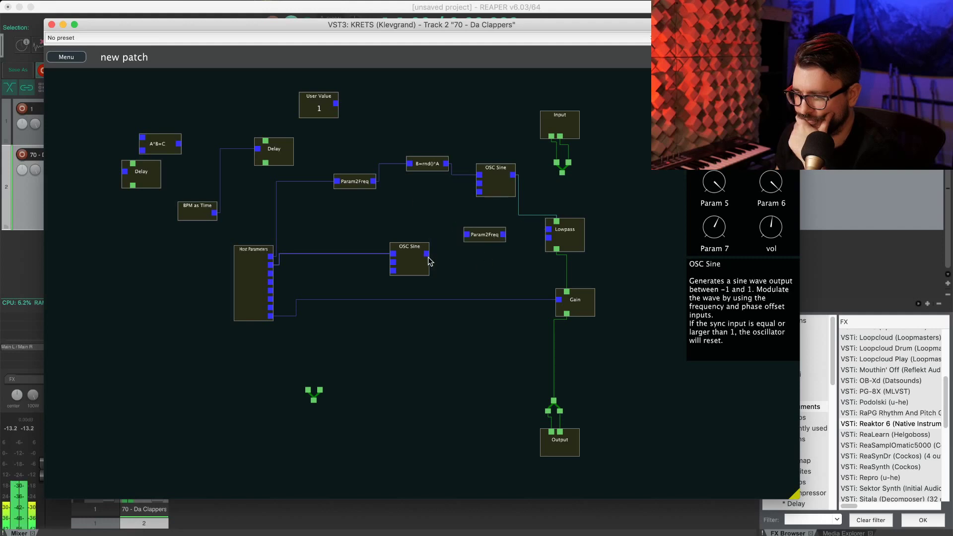
drag(427, 253, 550, 230)
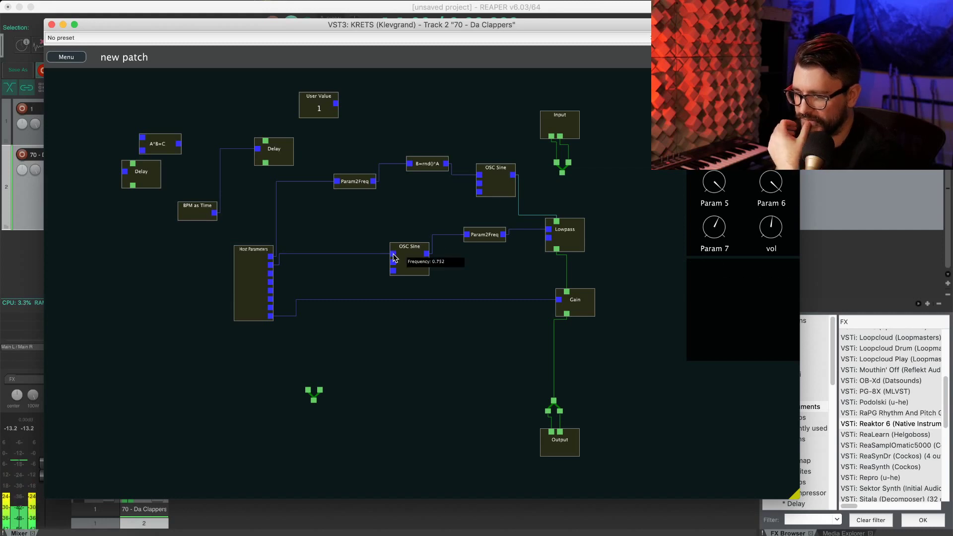
Move the second OSC Sine and its Param 2 Freq up beneath the first oscillator chain
drag(407, 255, 410, 234)
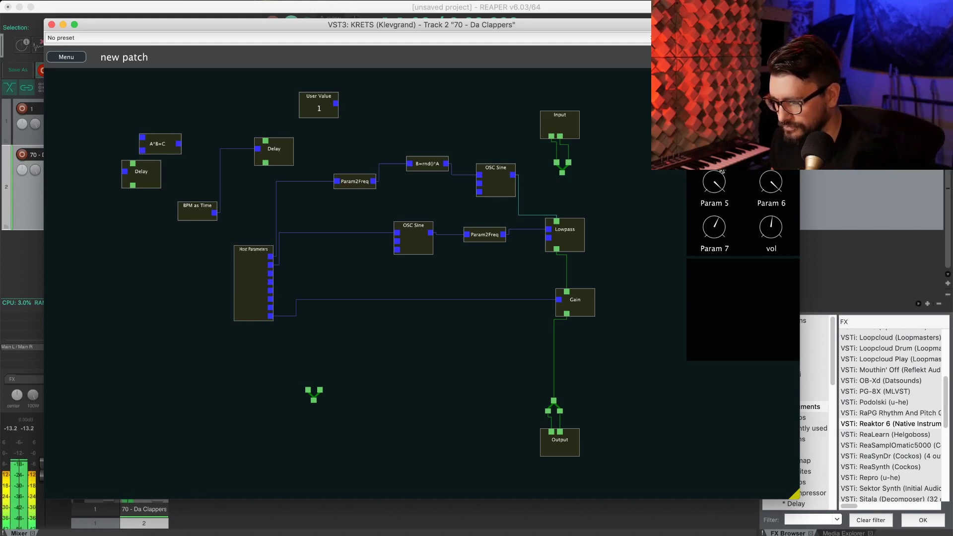
drag(419, 233, 370, 203)
drag(489, 237, 440, 215)
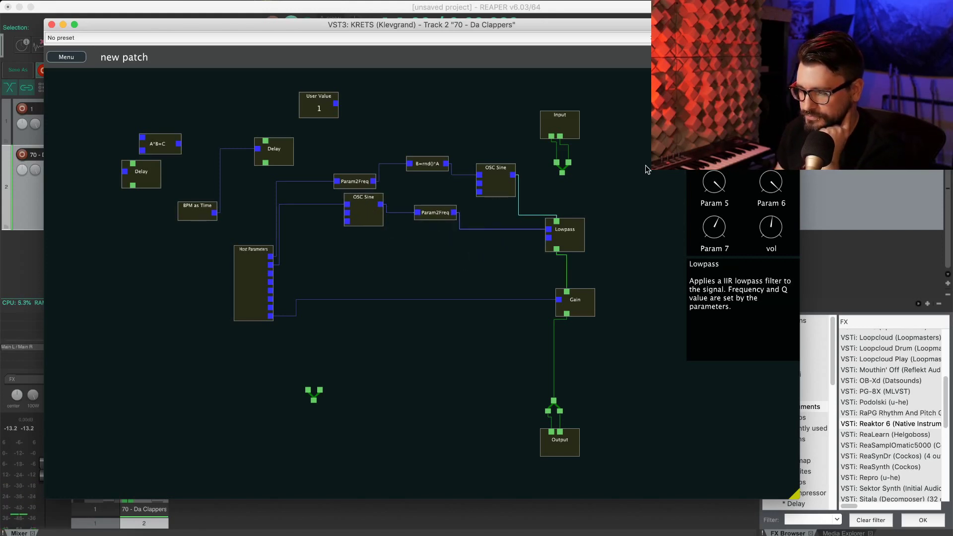
Add a Range module between the second Param 2 Freq and the Gain, just below the Lowpass's inputs
right_click(444, 267)
mouse_move(484, 296)
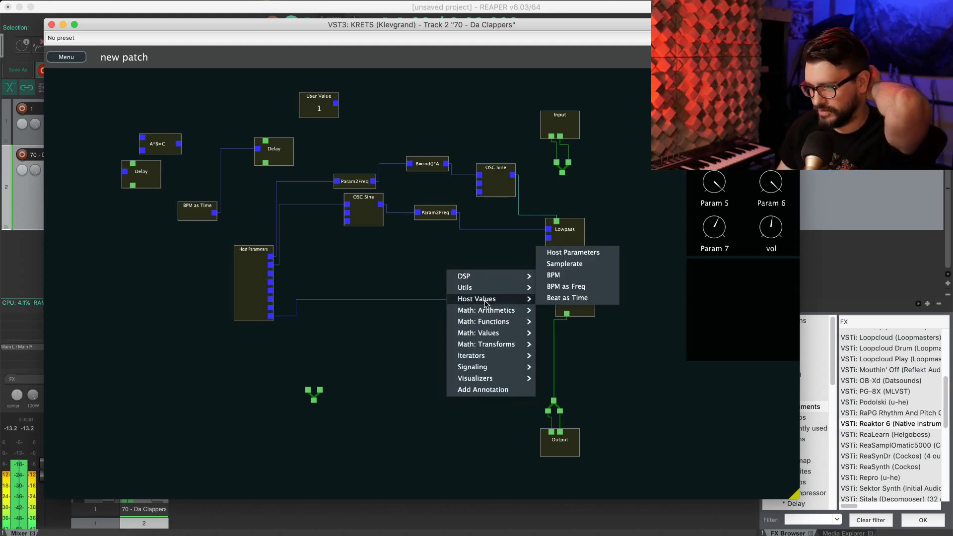
mouse_move(487, 320)
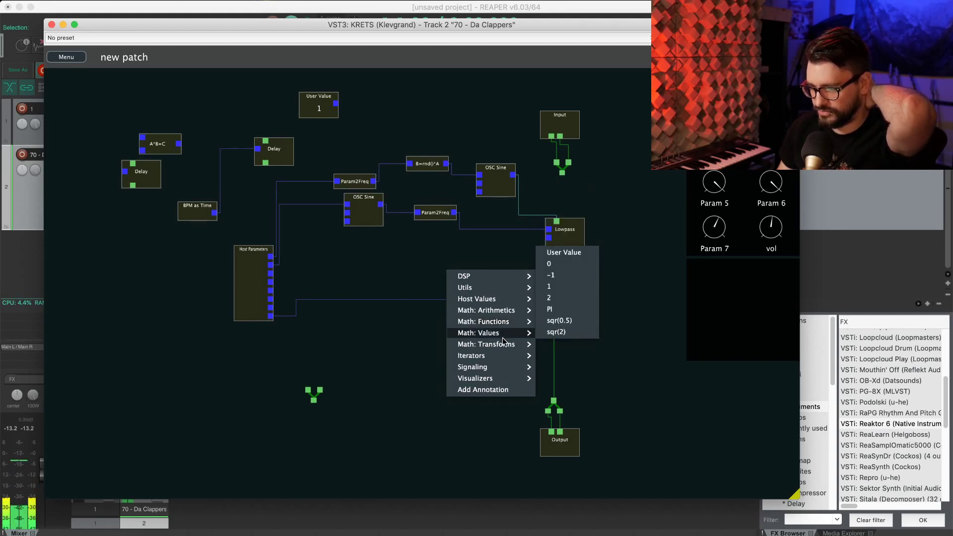
mouse_move(505, 344)
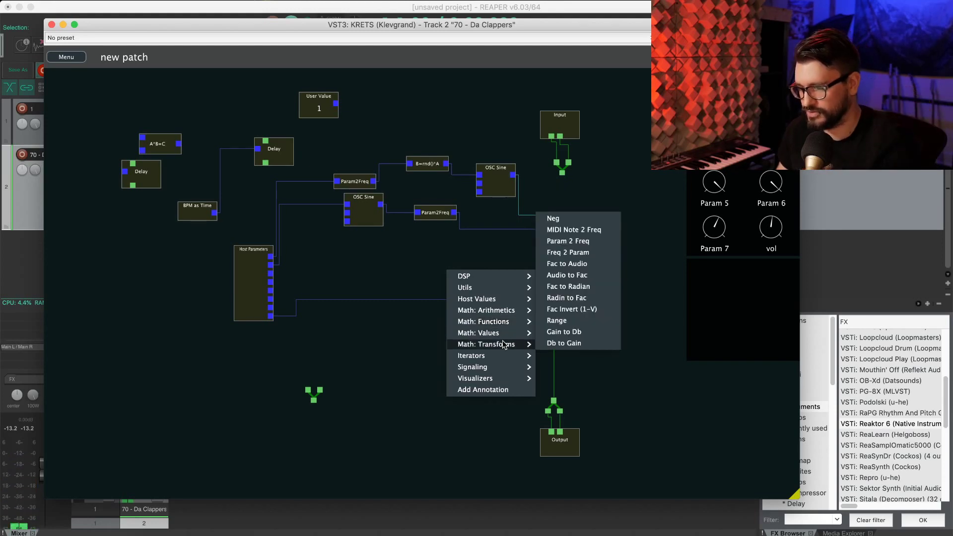
click(571, 321)
drag(472, 273, 493, 250)
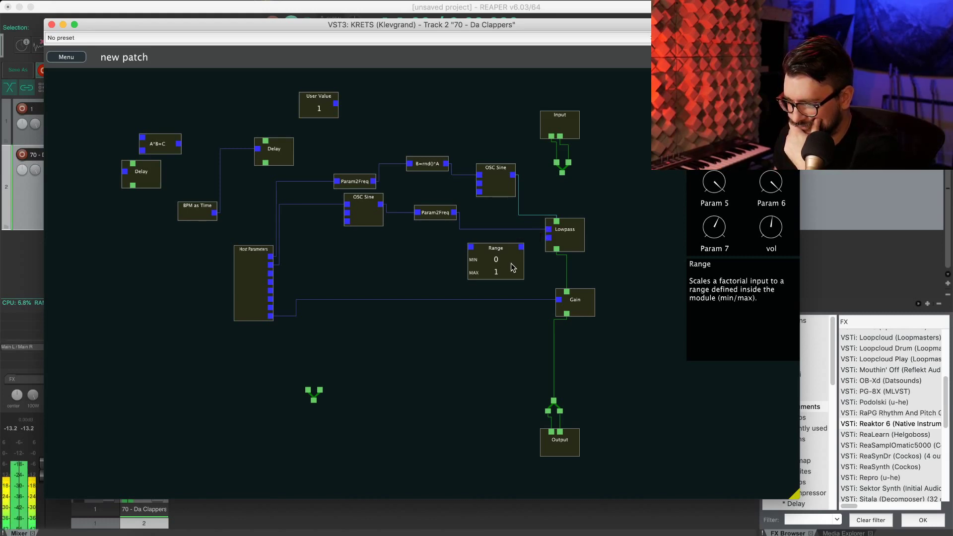
Insert the Range module between the second Param 2 Freq's output and the Lowpass's frequency input
double_click(453, 213)
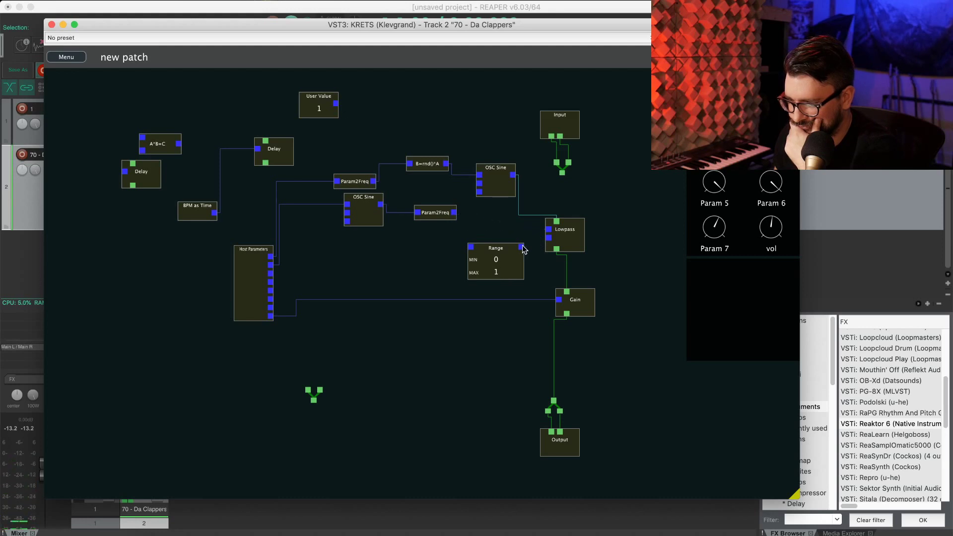
drag(522, 247, 549, 229)
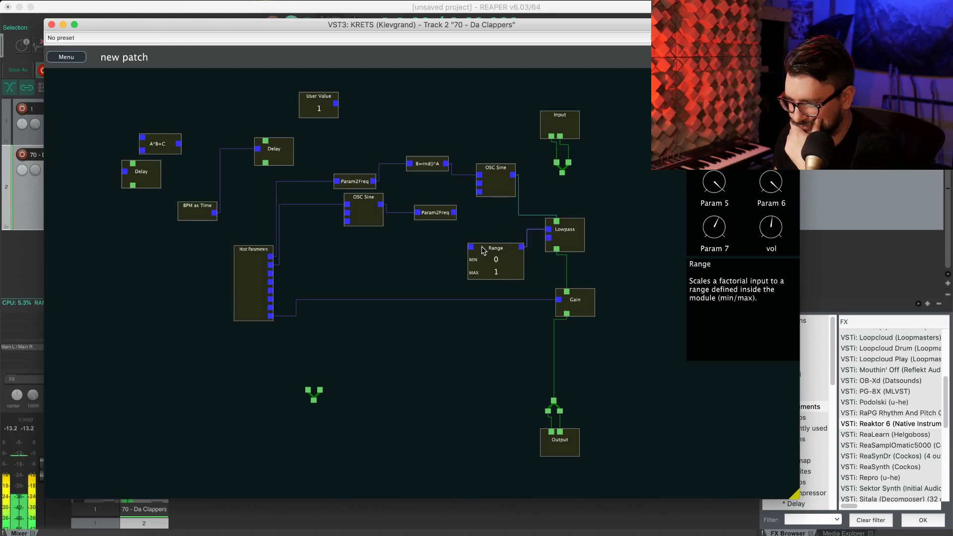
drag(470, 247, 454, 213)
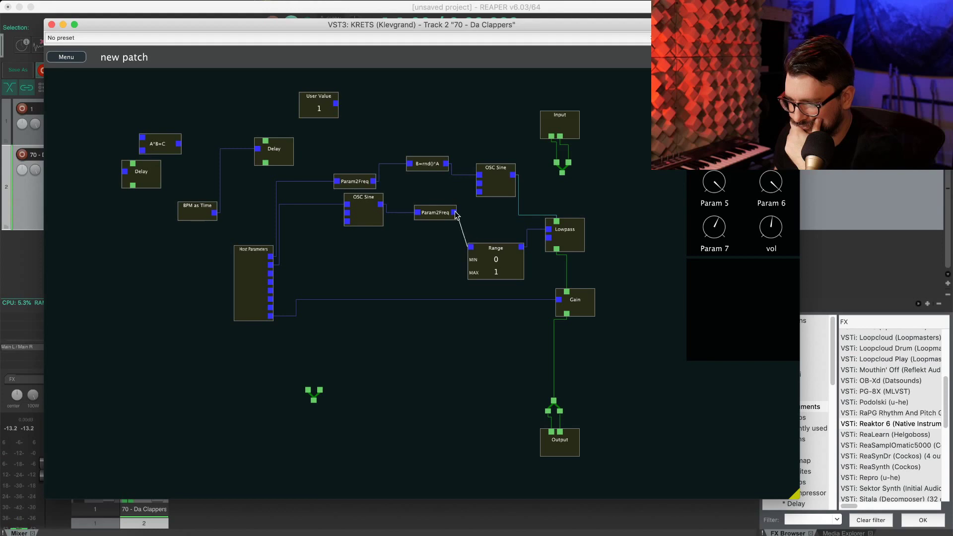
Set the Range module's minimum to 200 and maximum to 10000
double_click(497, 262)
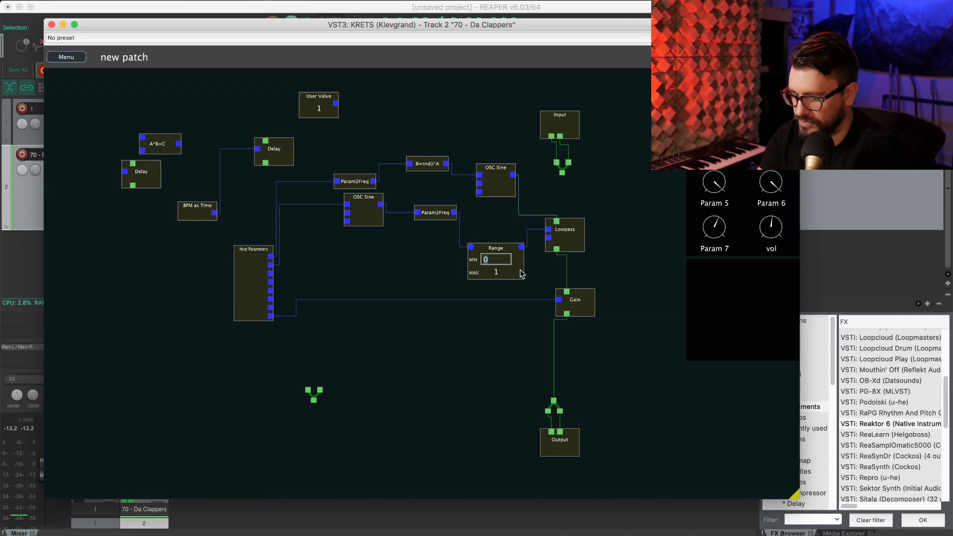
text(200)
key(Tab)
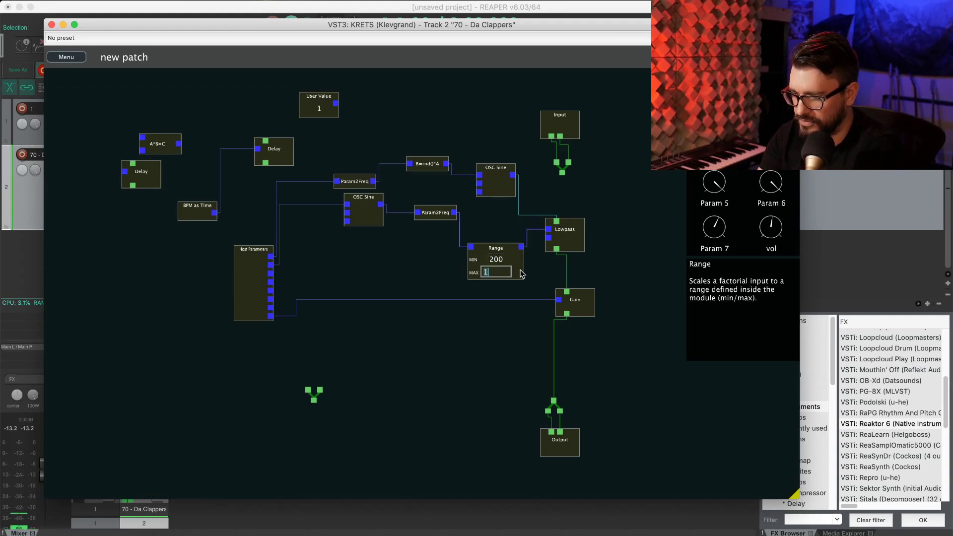
text(10000)
key(Return)
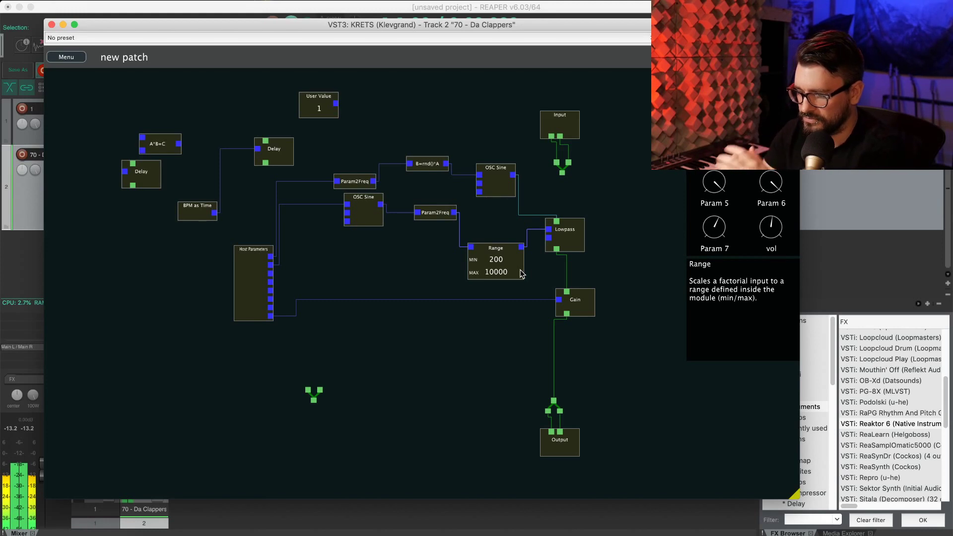
Set the Range module's minimum to 0.02 and maximum to 1
double_click(514, 267)
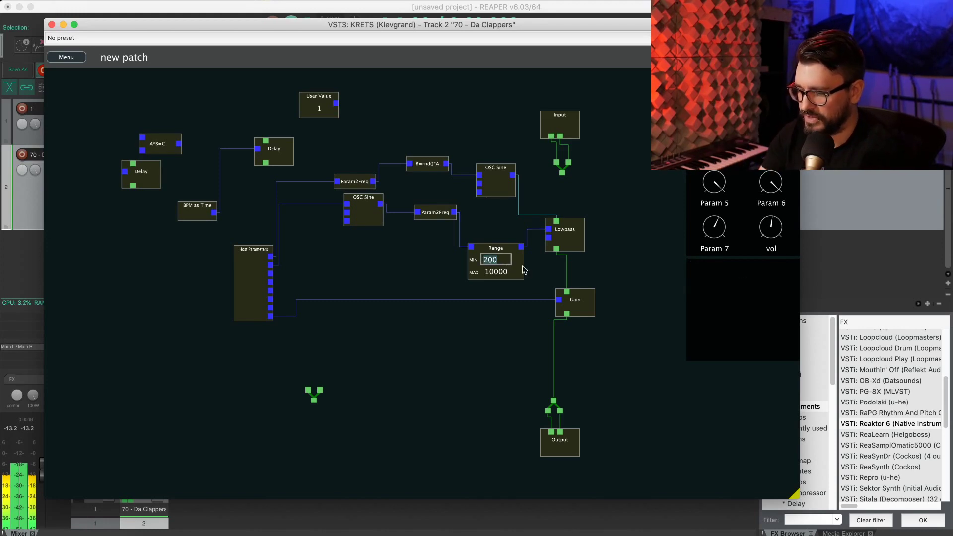
text(0)
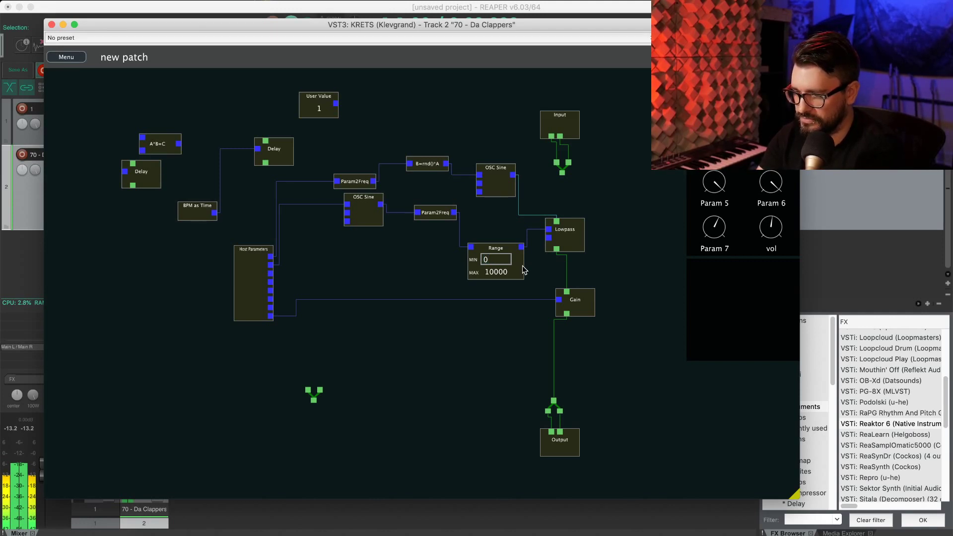
key(BackSpace)
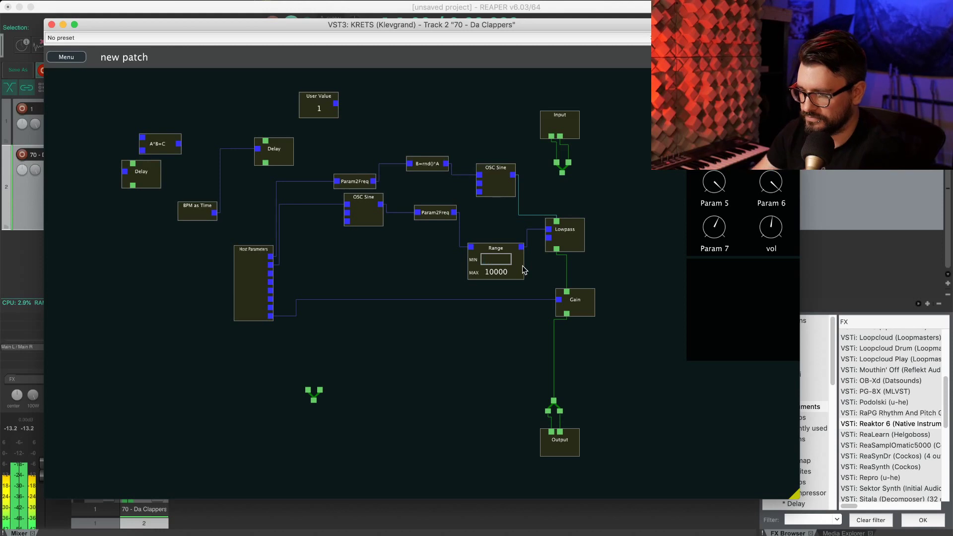
text(0.02)
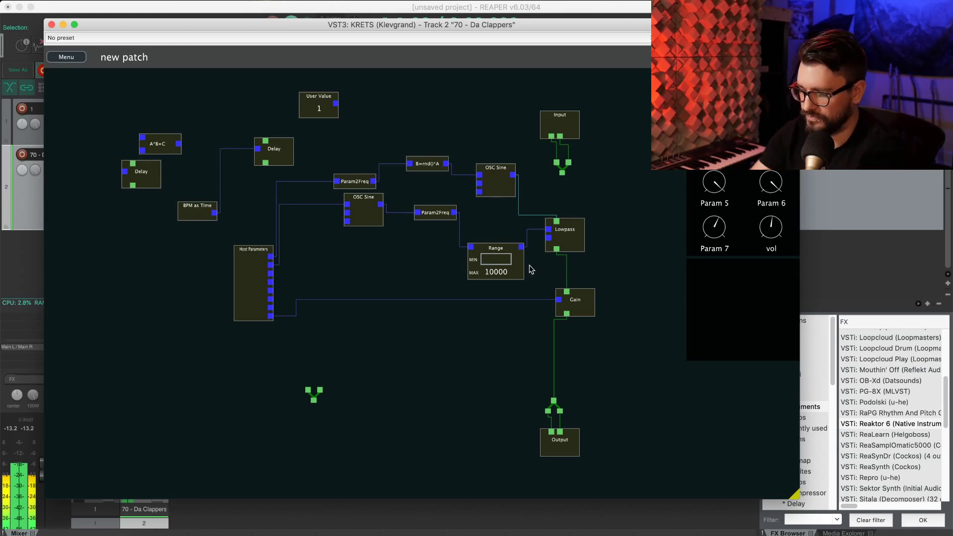
key(Tab)
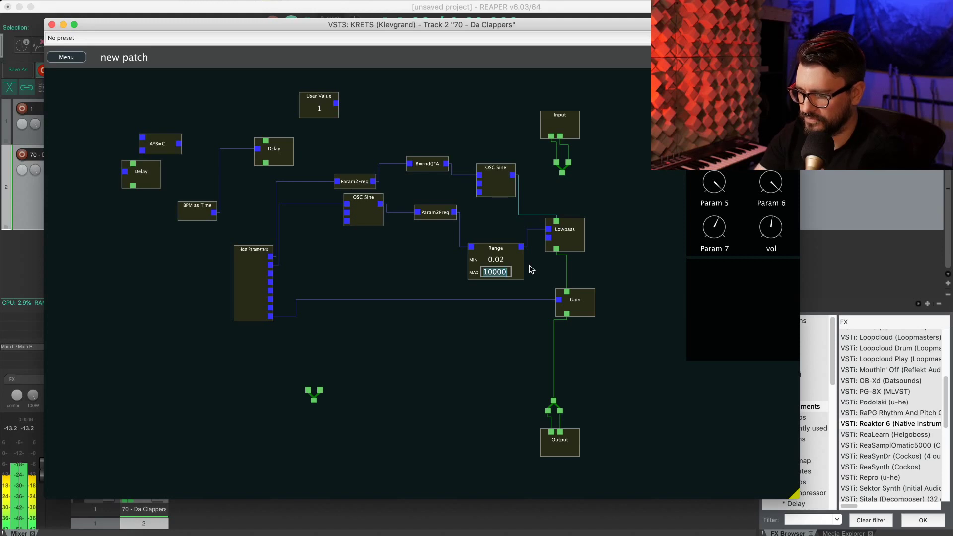
text(1)
key(Return)
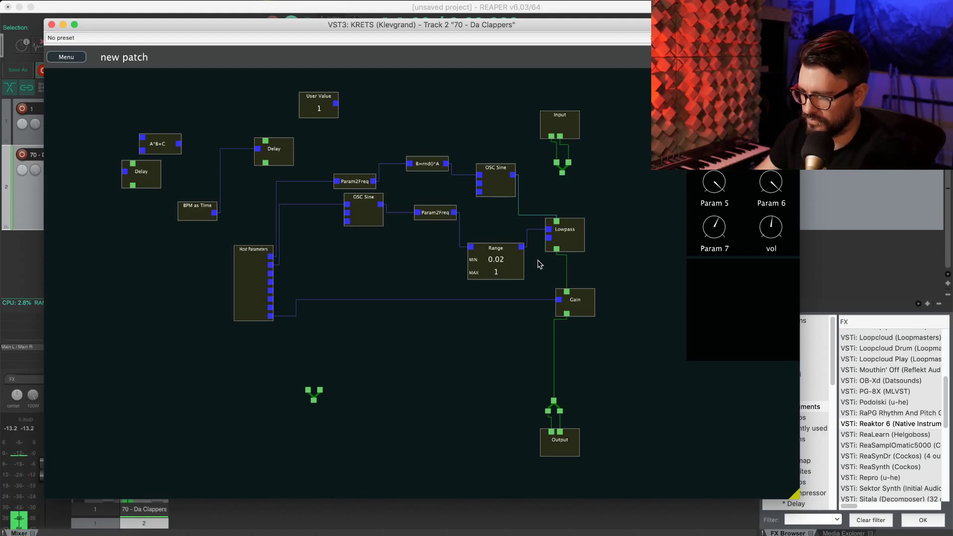
Disconnect the Range module and connect the second Param 2 Freq directly to the Lowpass's frequency input
mouse_move(475, 256)
drag(472, 248, 495, 216)
drag(522, 248, 549, 229)
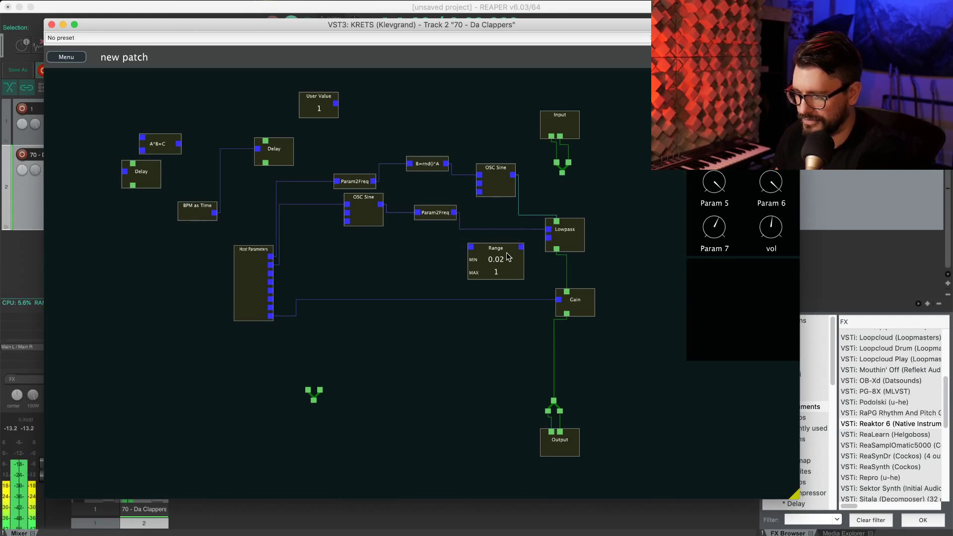
Insert the Range module between the lower OSC Sine's output and the second Param 2 Freq's input
drag(476, 252, 417, 213)
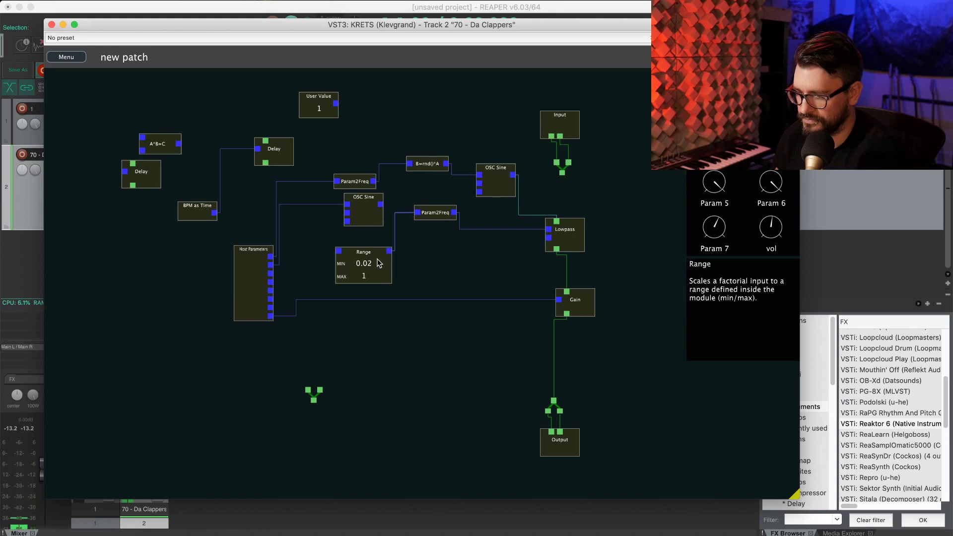
mouse_move(362, 254)
mouse_down()
mouse_move(418, 262)
mouse_move(381, 204)
mouse_up()
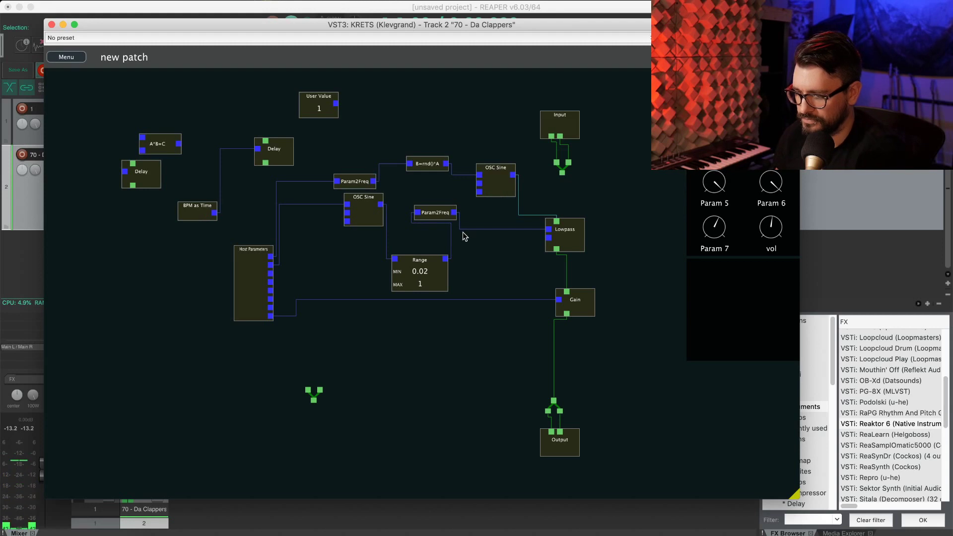
Set the Range module's maximum to 0.7 and its minimum to 0.1
double_click(420, 285)
text(.)
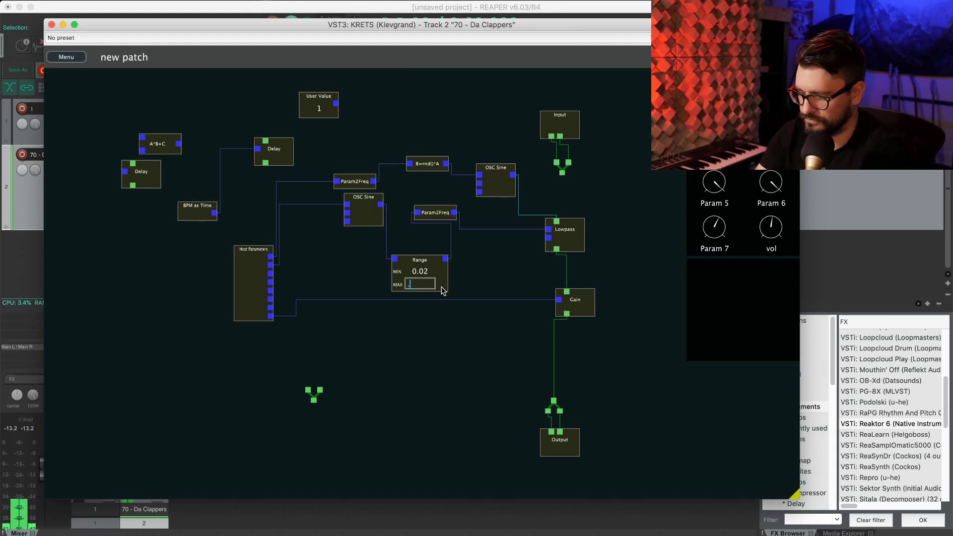
text(7)
key(Return)
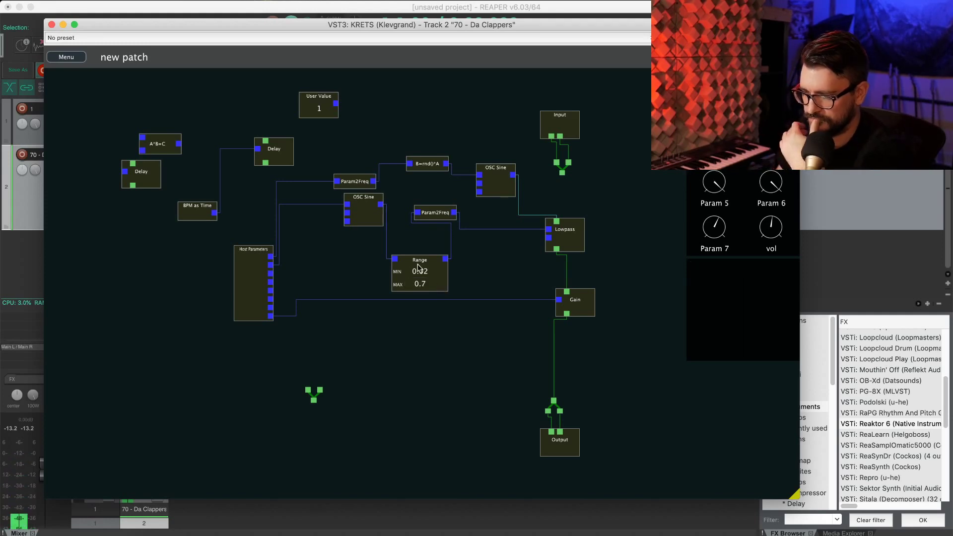
double_click(426, 271)
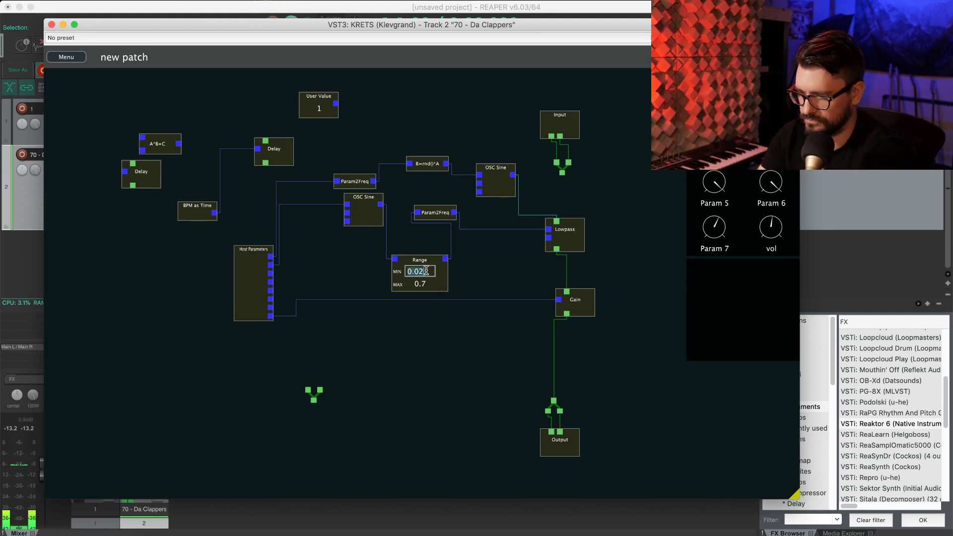
text(.1)
key(Return)
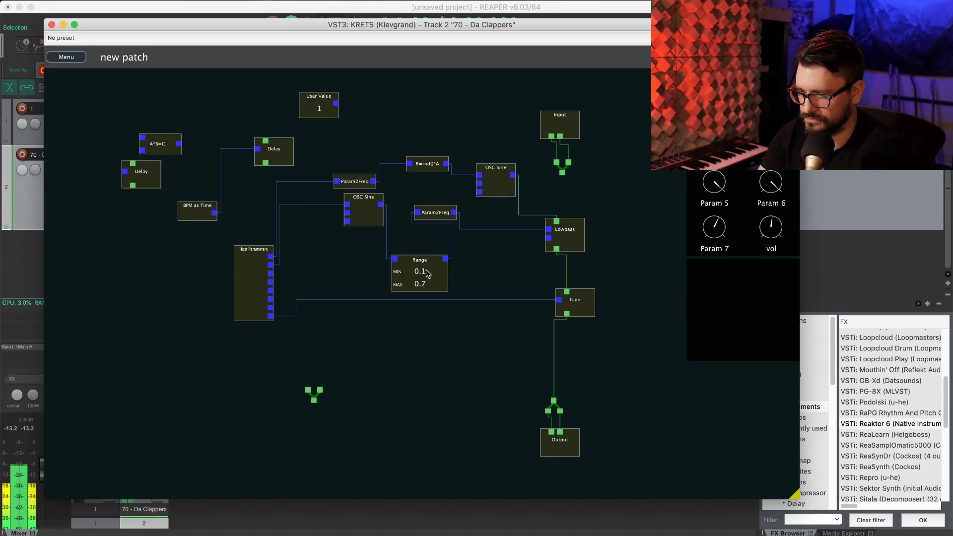
Set the Range module's minimum to 0.2 and its maximum to 0.9
double_click(427, 272)
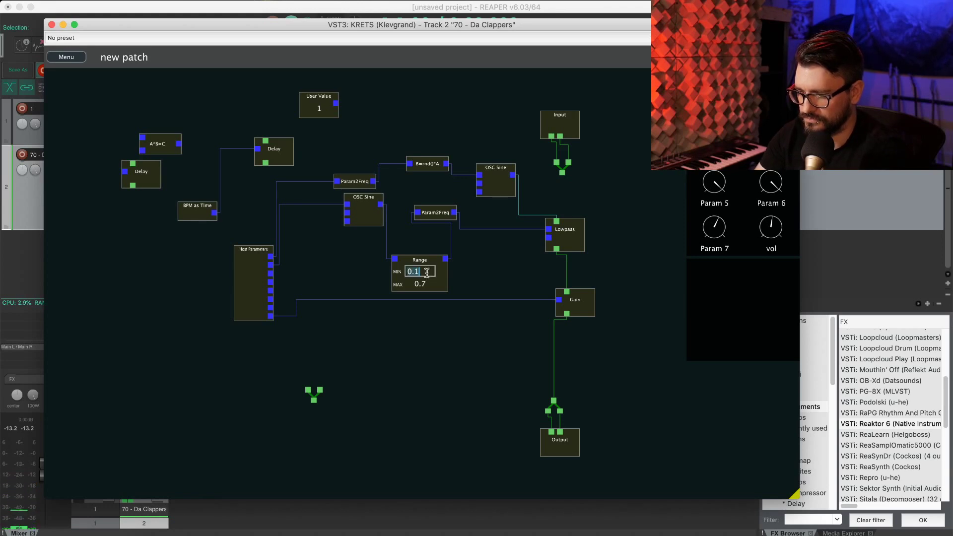
text(.2)
key(Return)
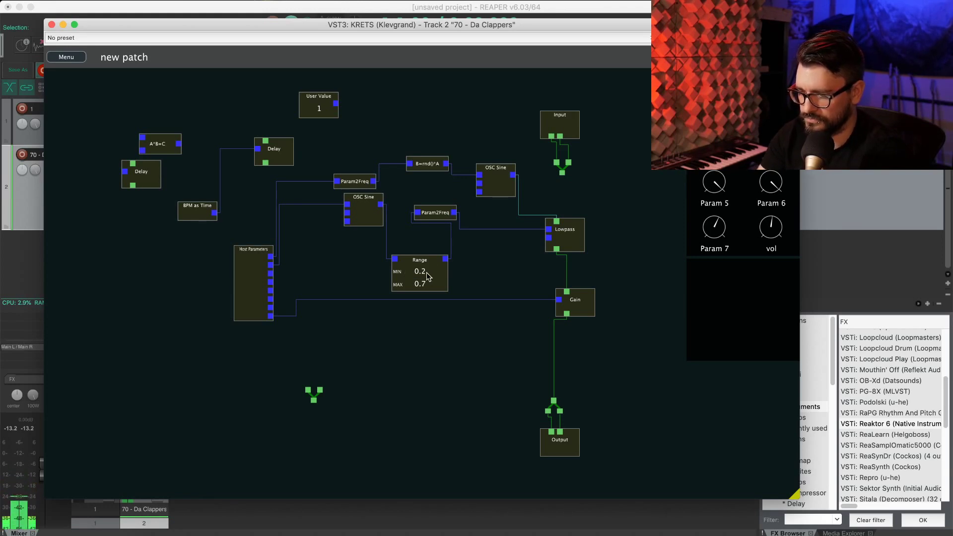
double_click(427, 284)
text(.9)
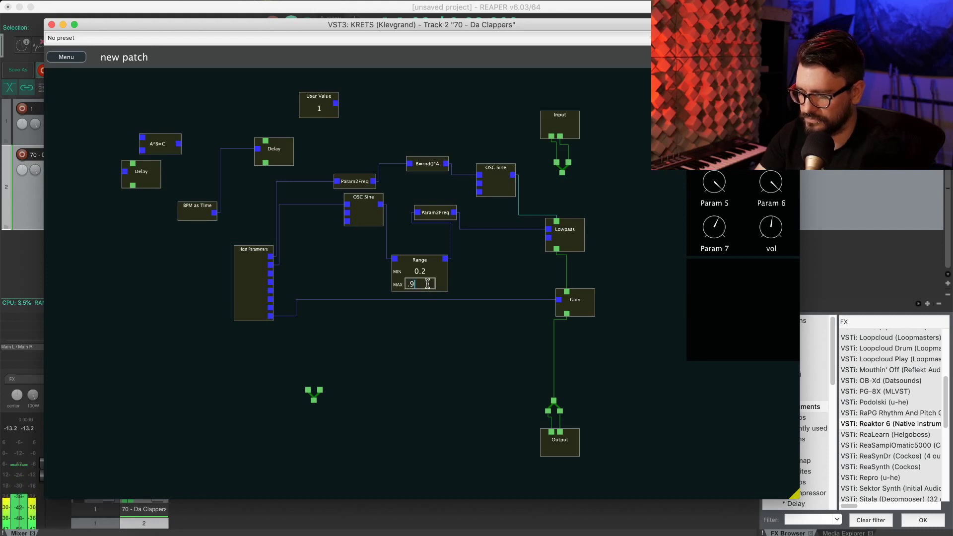
mouse_move(424, 263)
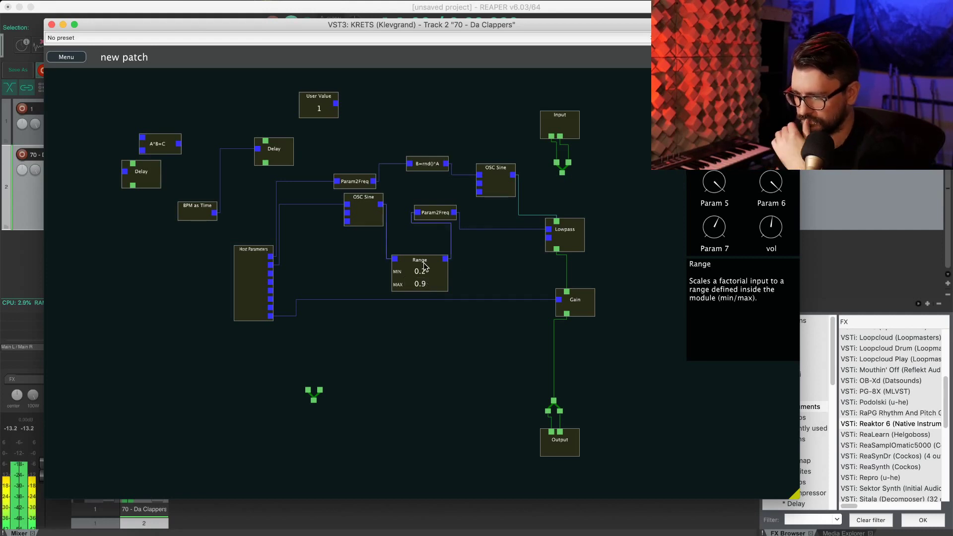
Rearrange the lower OSC Sine, the Range module and the second Param 2 Freq so the modulation chain is spaced neatly
drag(365, 199, 354, 228)
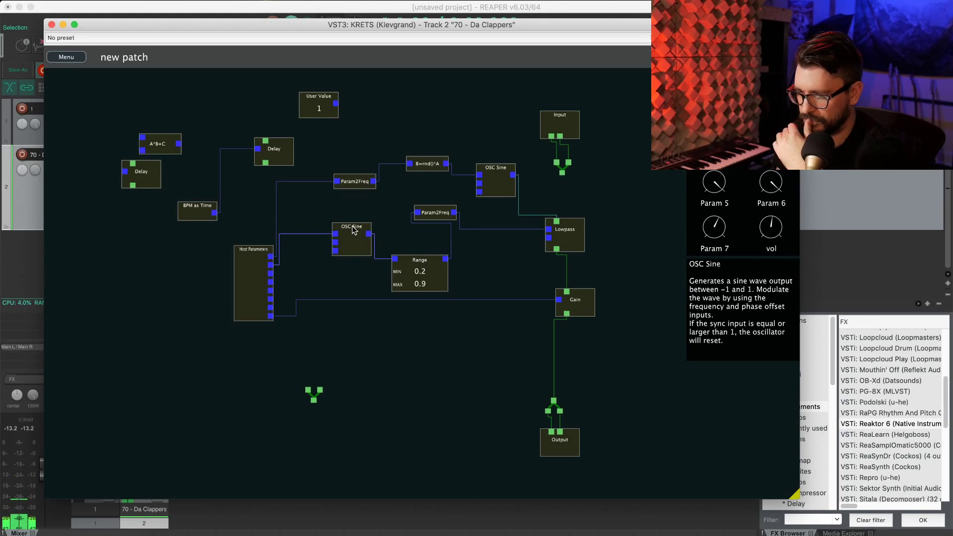
mouse_move(563, 240)
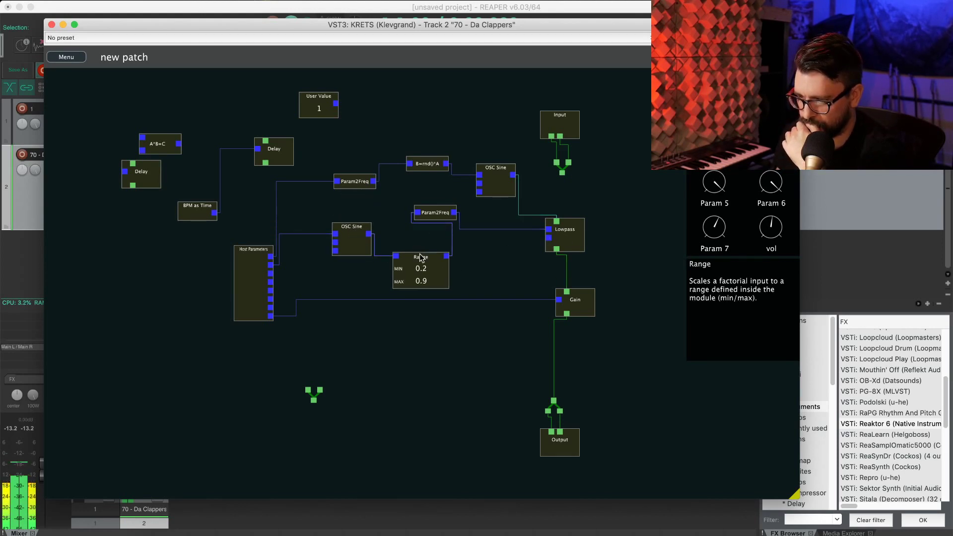
drag(419, 262, 421, 245)
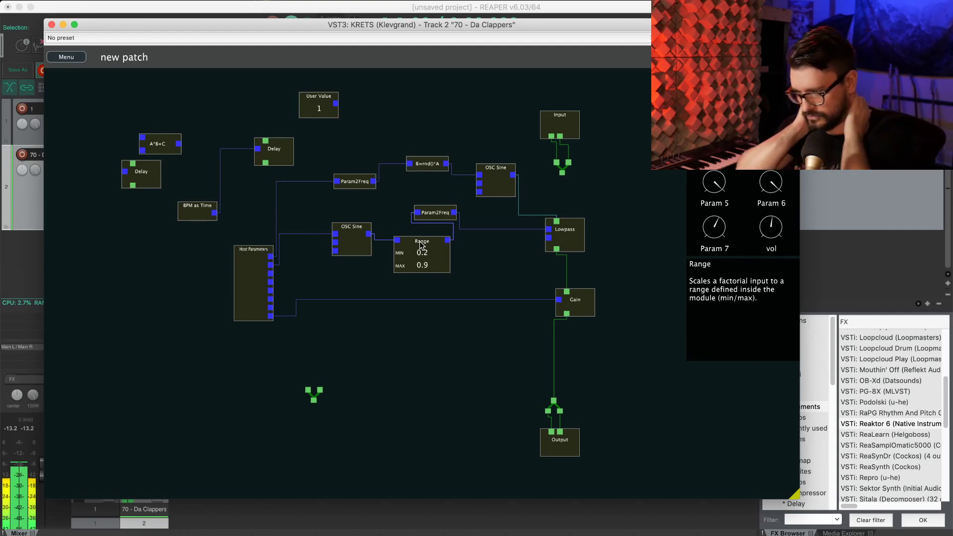
drag(352, 229, 353, 240)
drag(444, 213, 460, 213)
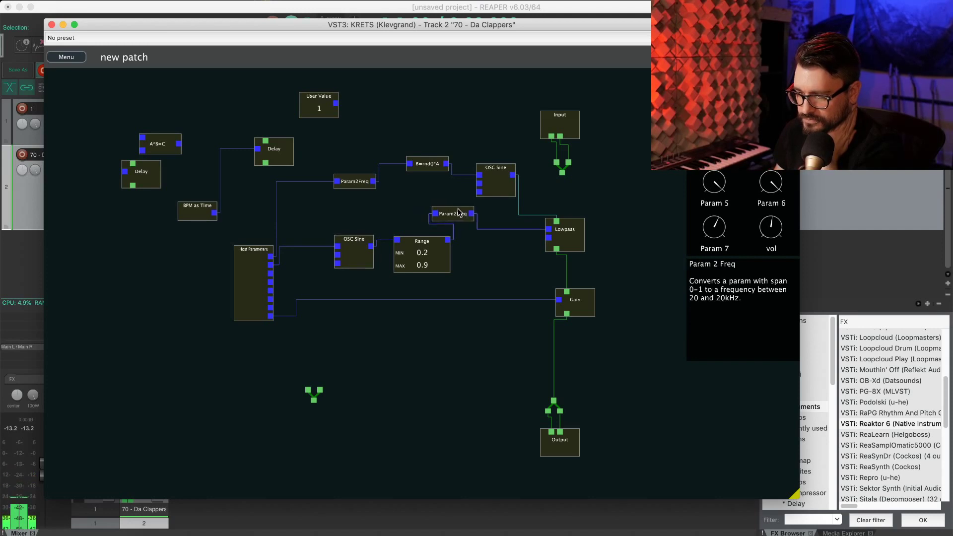
Set the Range module's minimum to 0.5 and move the lower OSC Sine closer to the Host Parameters module
double_click(423, 253)
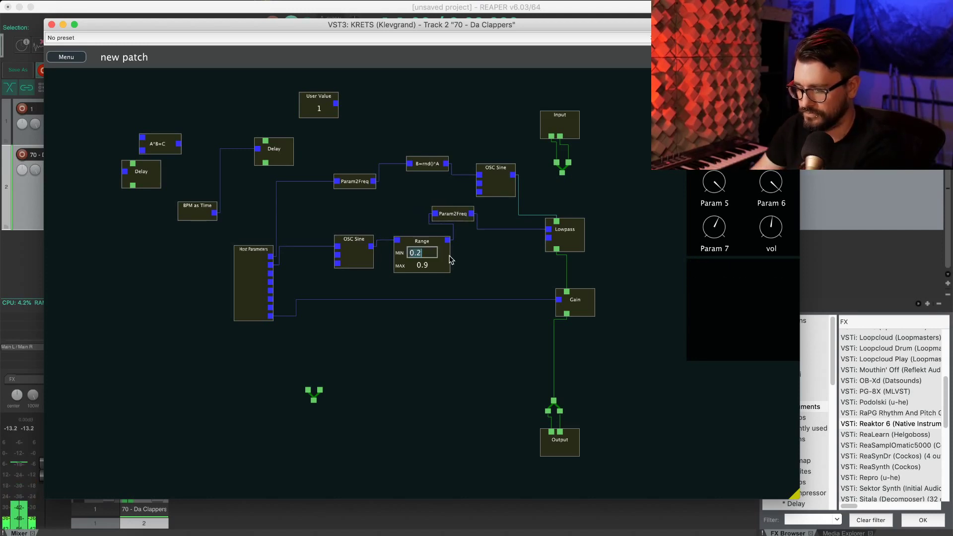
text(0.5)
key(Return)
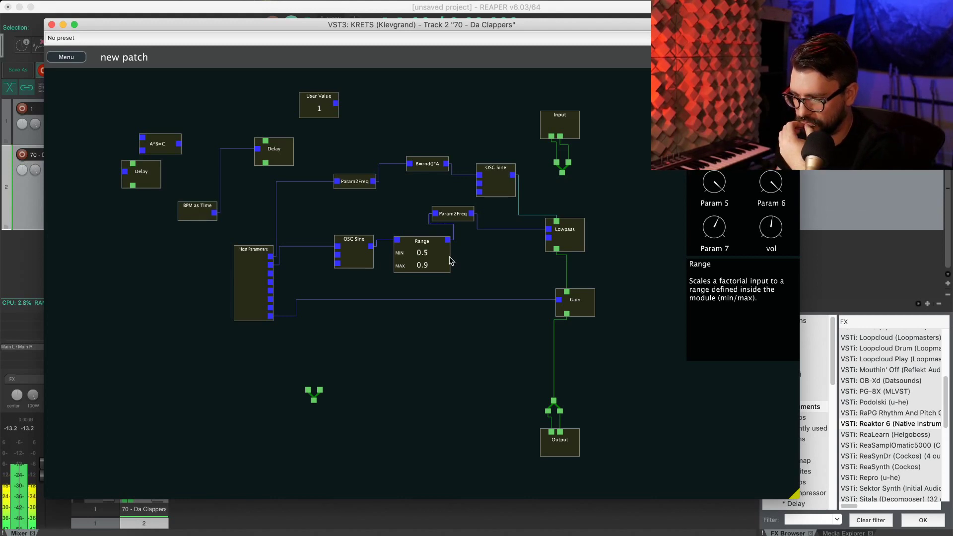
drag(354, 240, 322, 218)
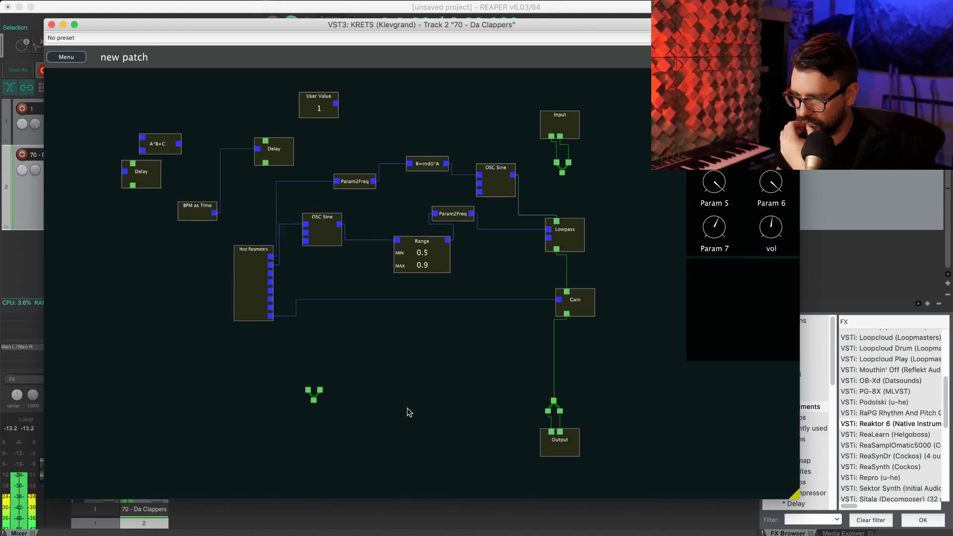
right_click(413, 408)
mouse_move(437, 398)
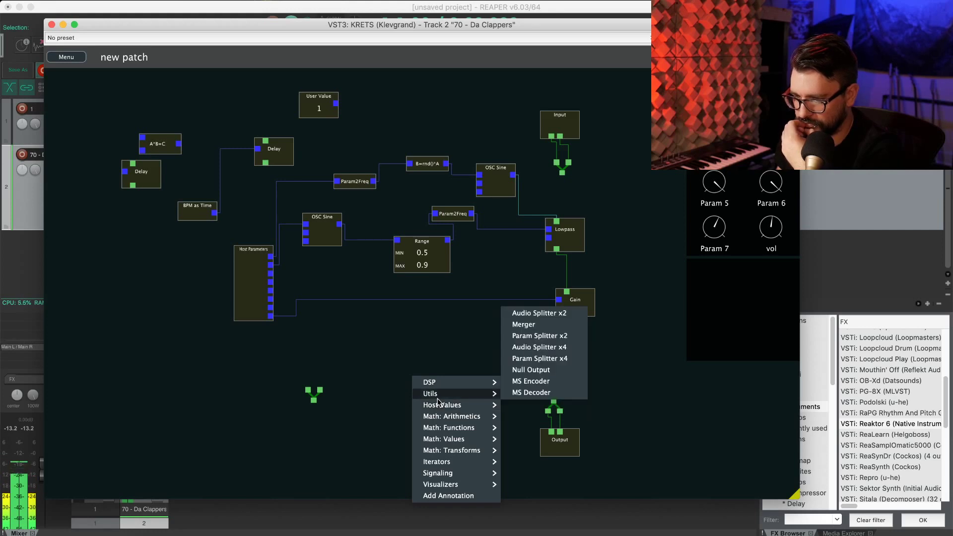
click(428, 343)
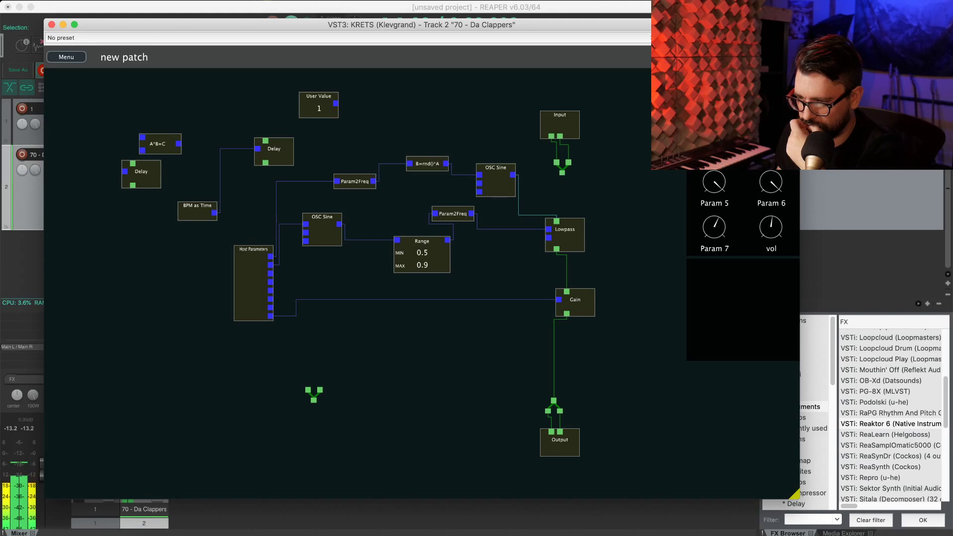
Try a minimum of 0.2 in the Range module and settle on 0.3
double_click(438, 253)
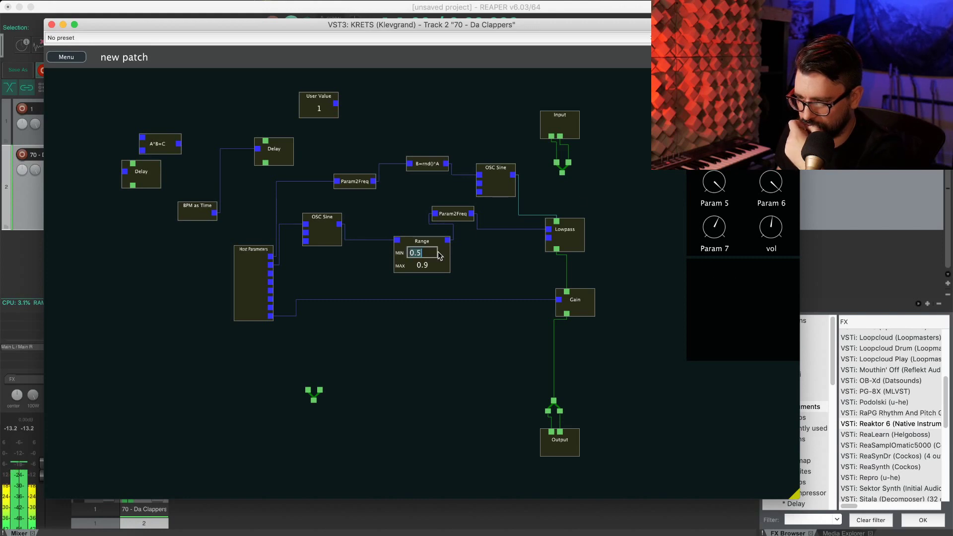
text(0.2)
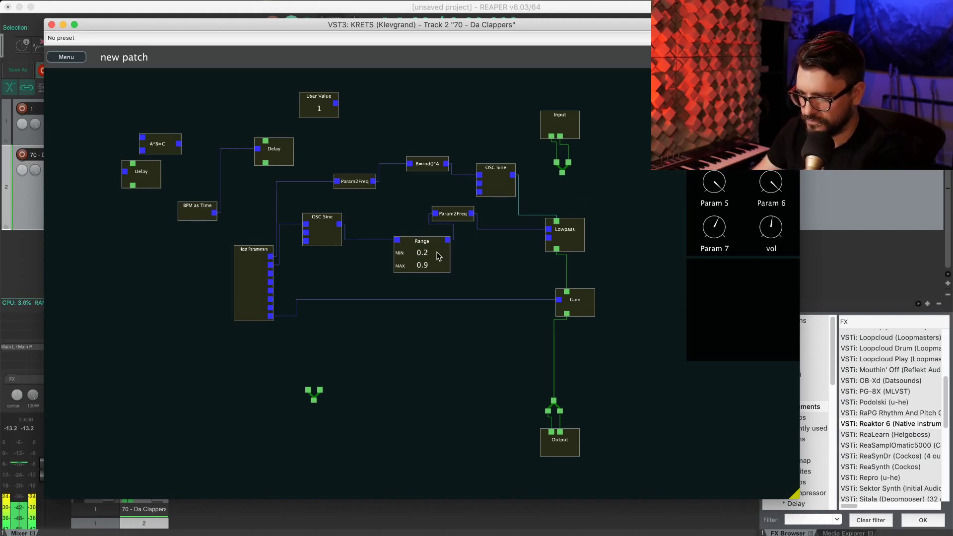
key(Return)
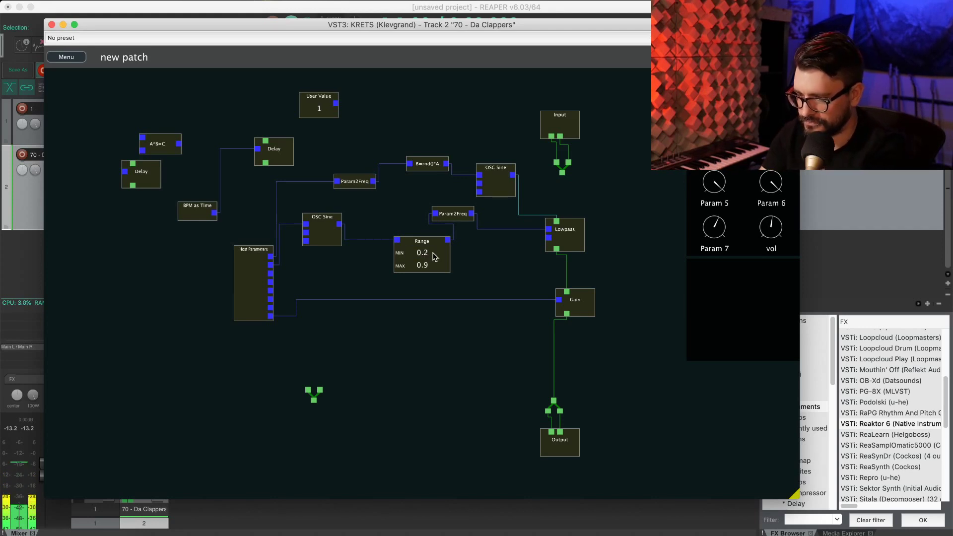
scroll(433, 253, up, 1)
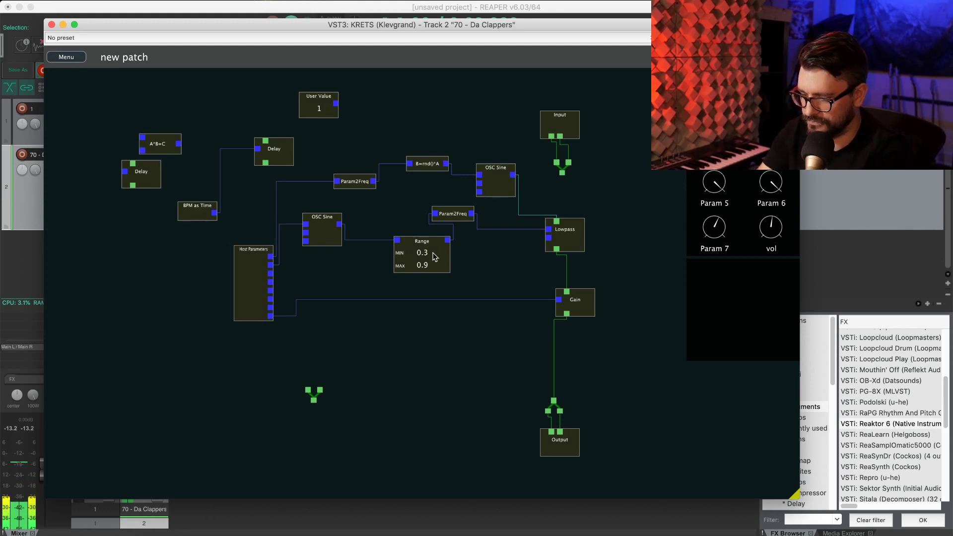
Raise the vol host parameter and adjust the positions of the lower OSC Sine and the Range module
drag(327, 241, 353, 240)
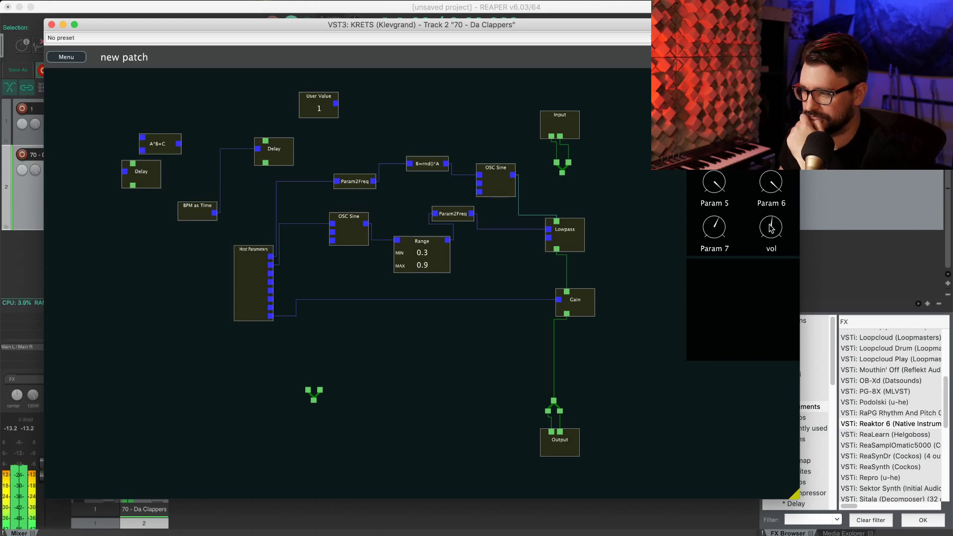
drag(772, 228, 771, 223)
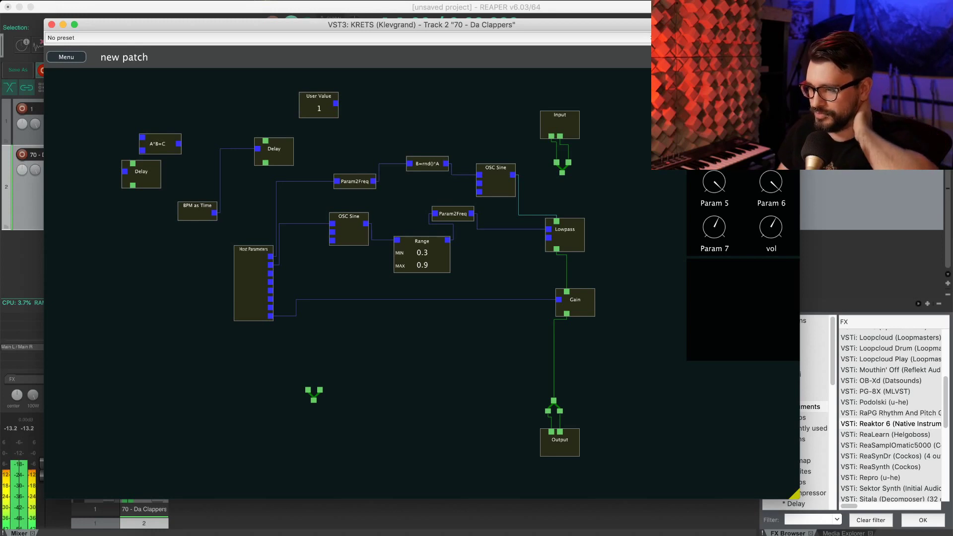
mouse_move(583, 244)
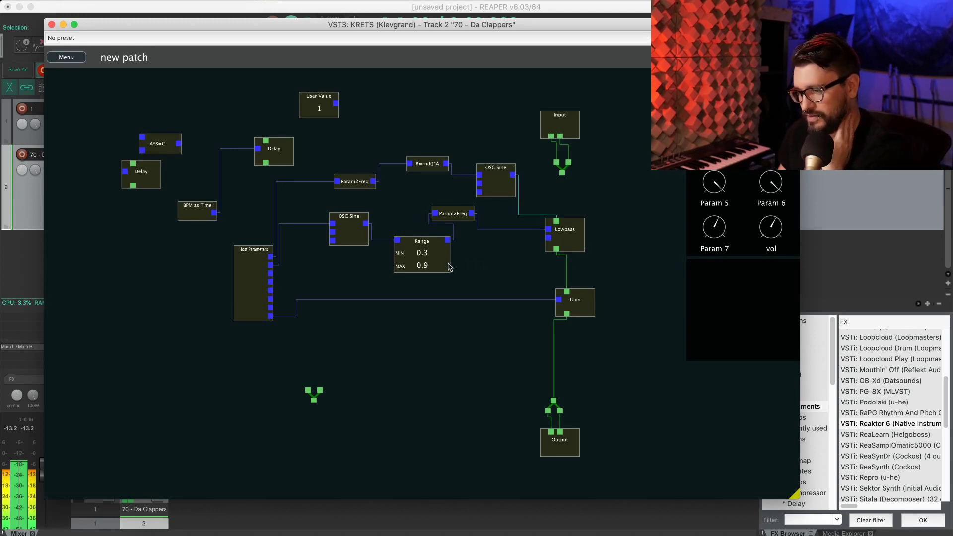
drag(434, 247, 441, 251)
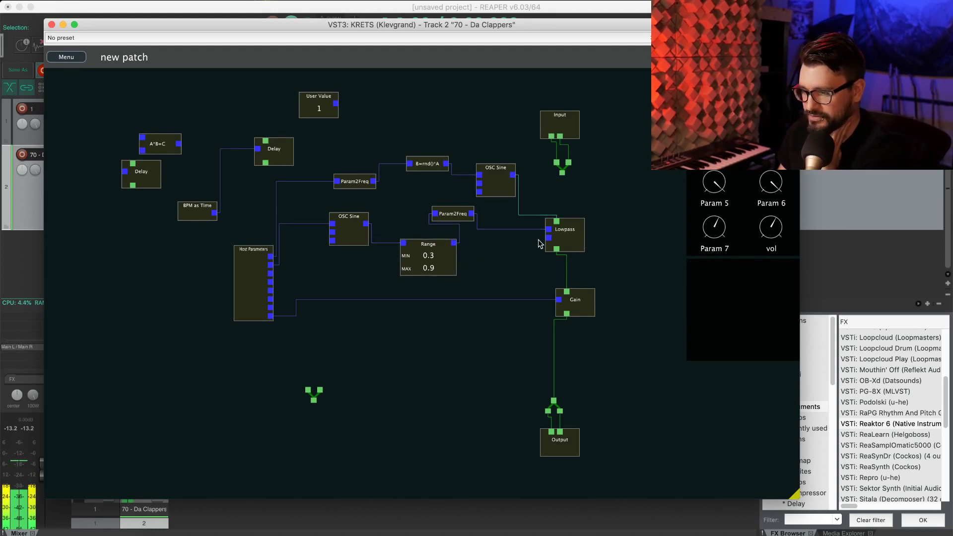
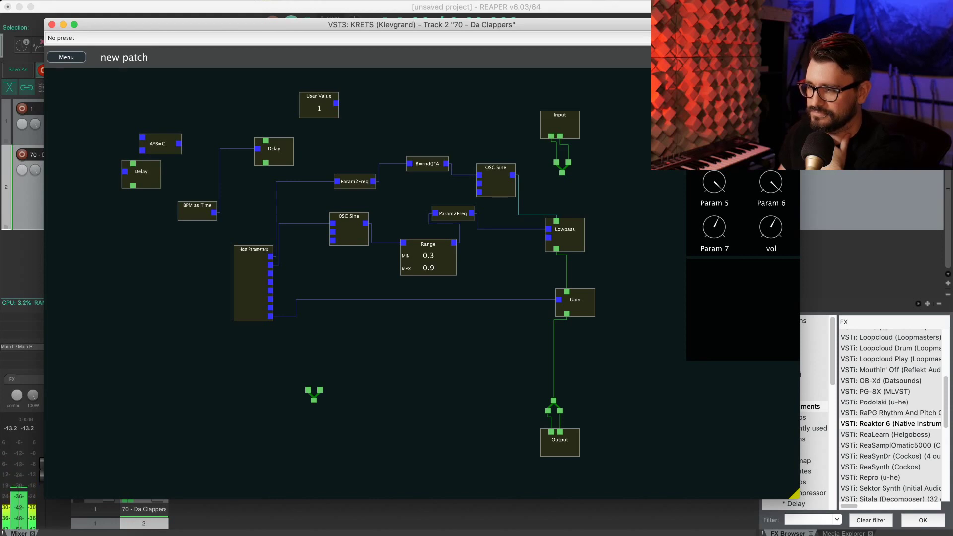
Set the Range module's maximum to 0.6
double_click(441, 269)
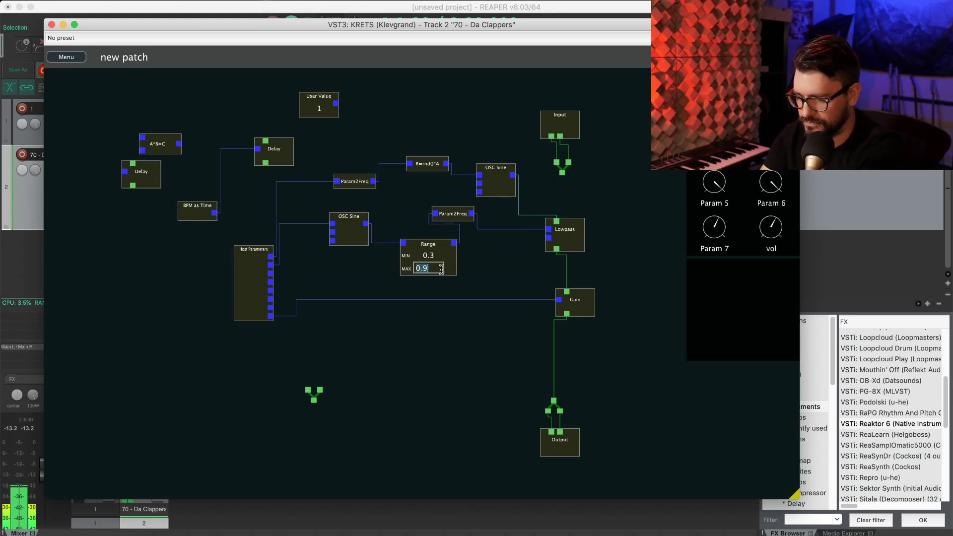
text(0.6)
key(Return)
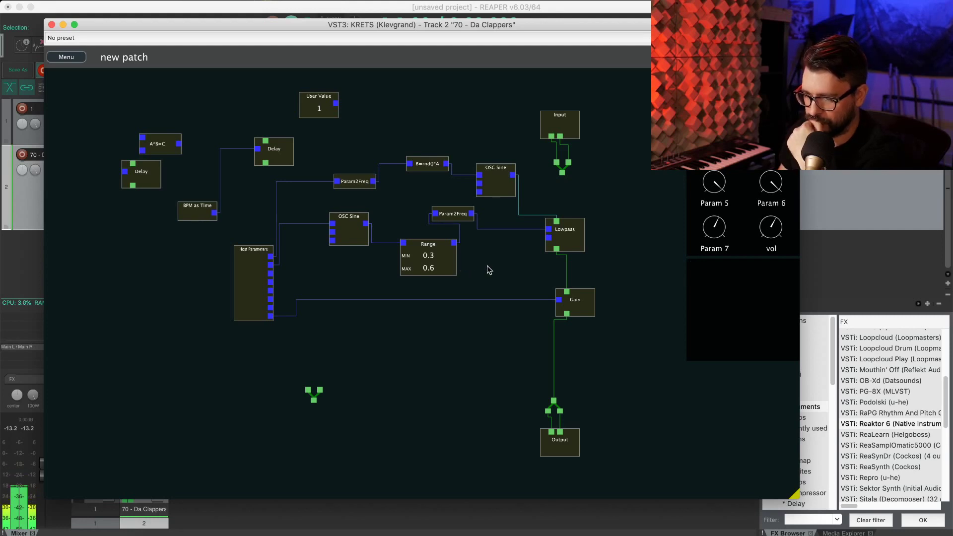
scroll(382, 309, right, 5)
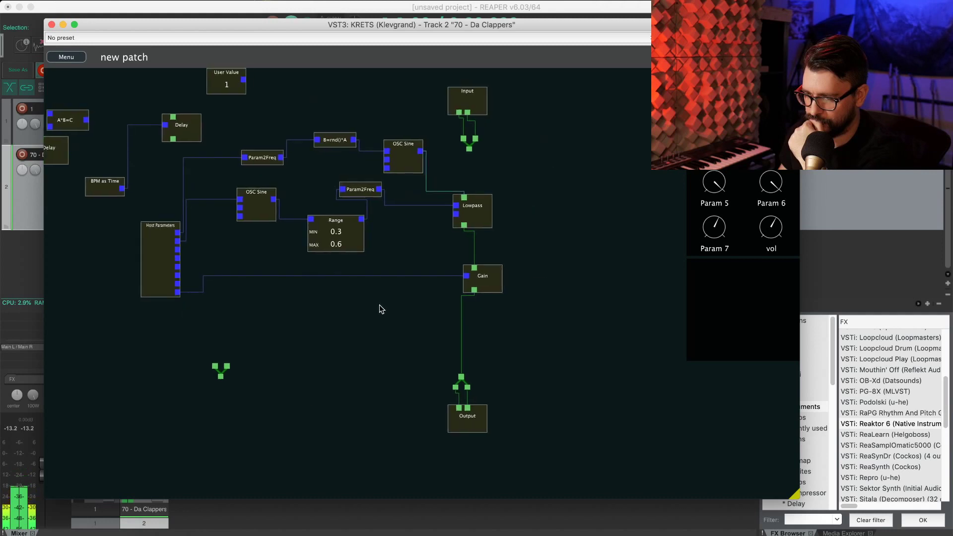
scroll(422, 314, left, 3)
right_click(393, 330)
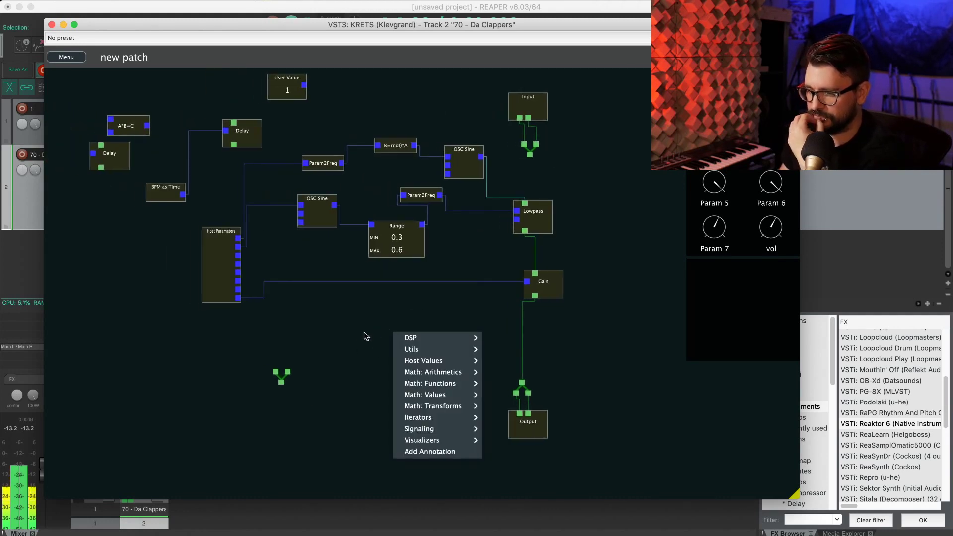
mouse_move(415, 376)
mouse_move(420, 399)
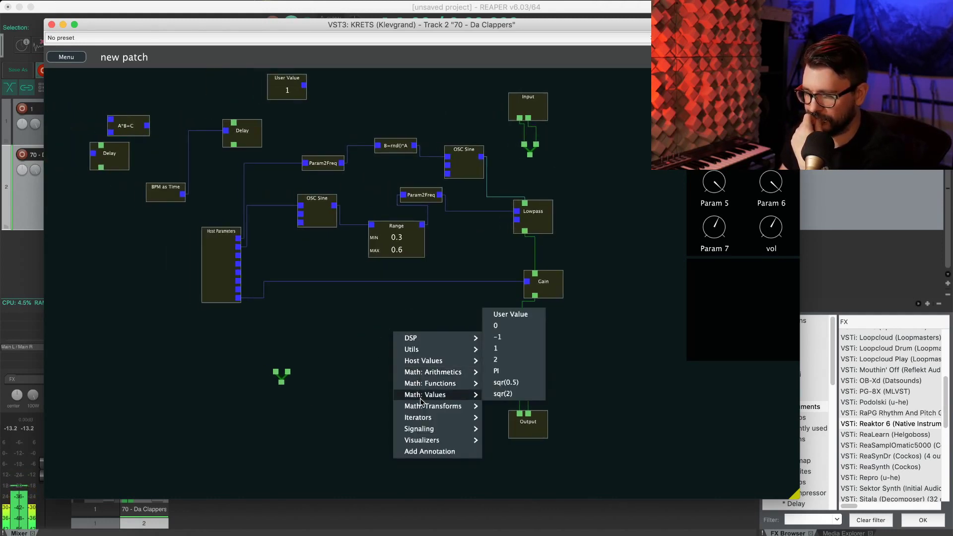
click(331, 333)
Detach the Gain from the Lowpass, move it closer to the Output, and place the spare Delay between Lowpass and Gain
drag(128, 158, 662, 363)
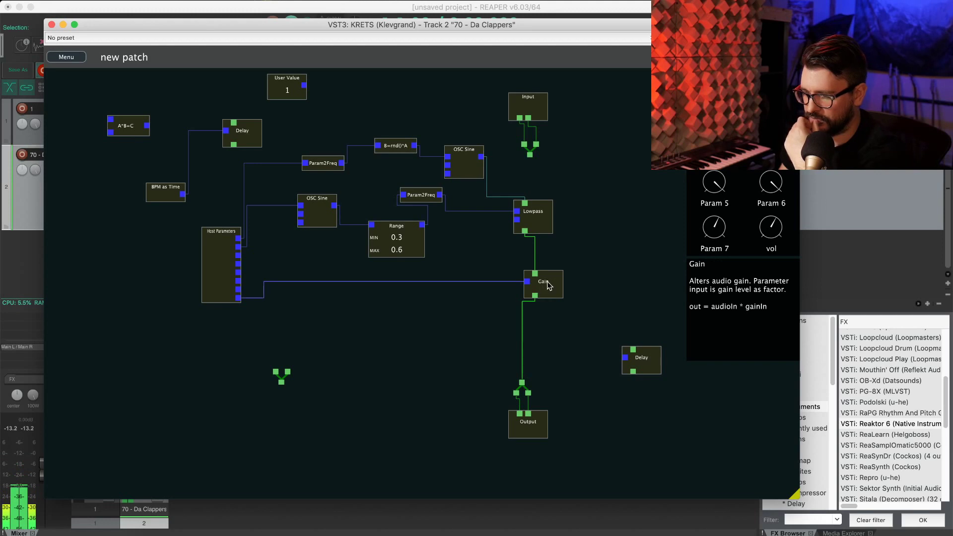
drag(548, 286, 602, 288)
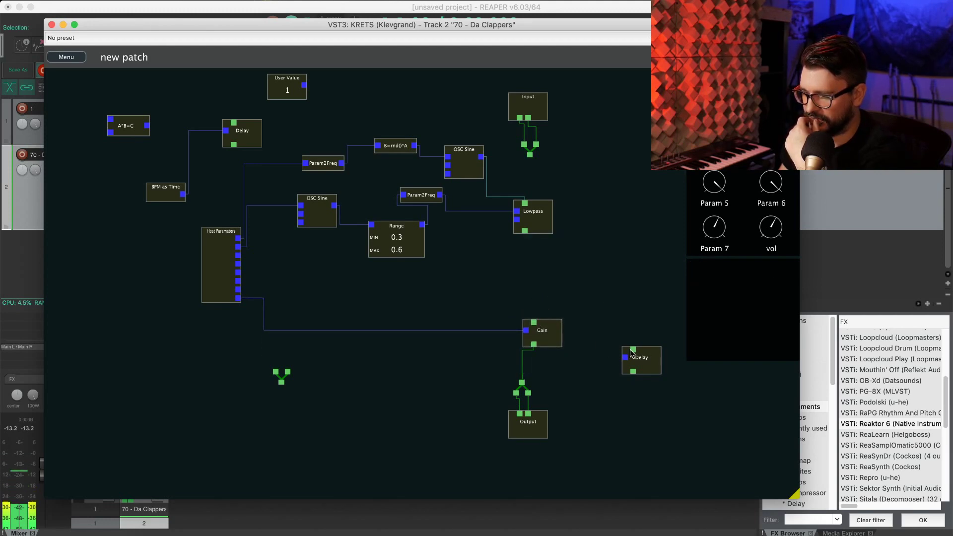
drag(633, 354, 606, 276)
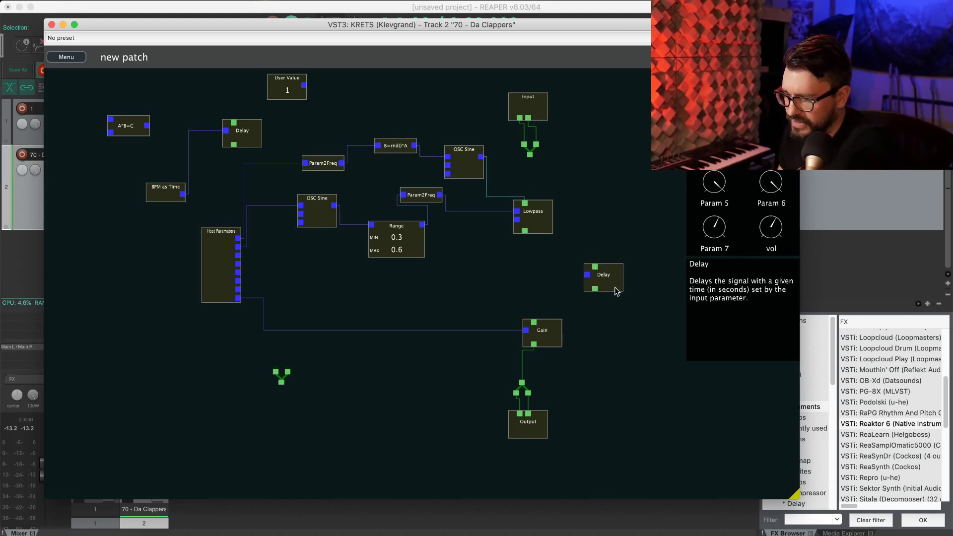
Add a second Gain beside the spare Delay and a Merger connected to that Delay's output
scroll(618, 290, right, 5)
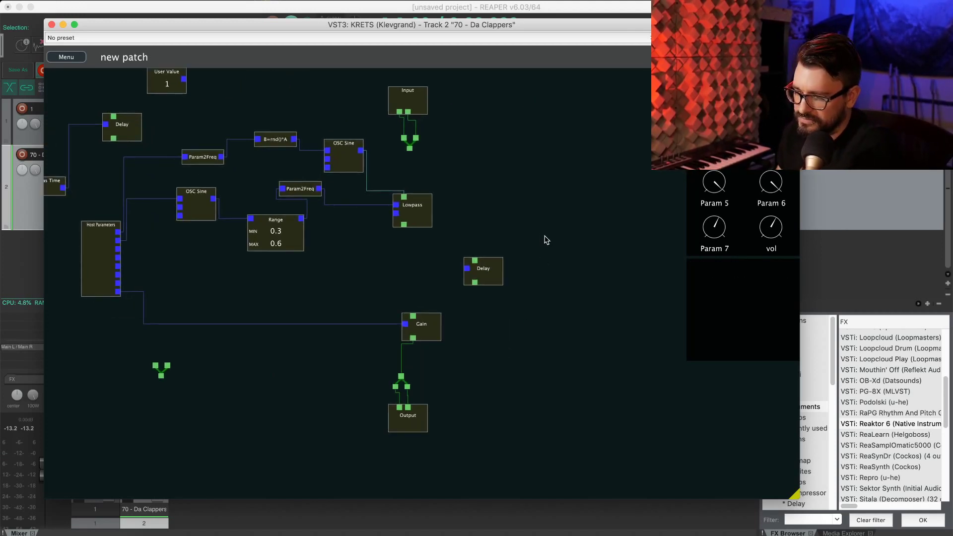
drag(421, 328, 580, 269)
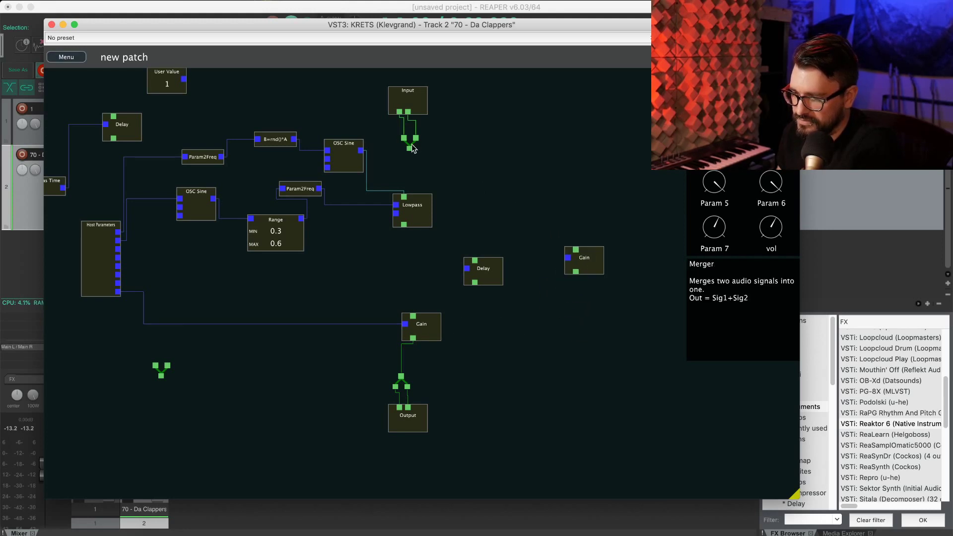
drag(535, 297, 519, 317)
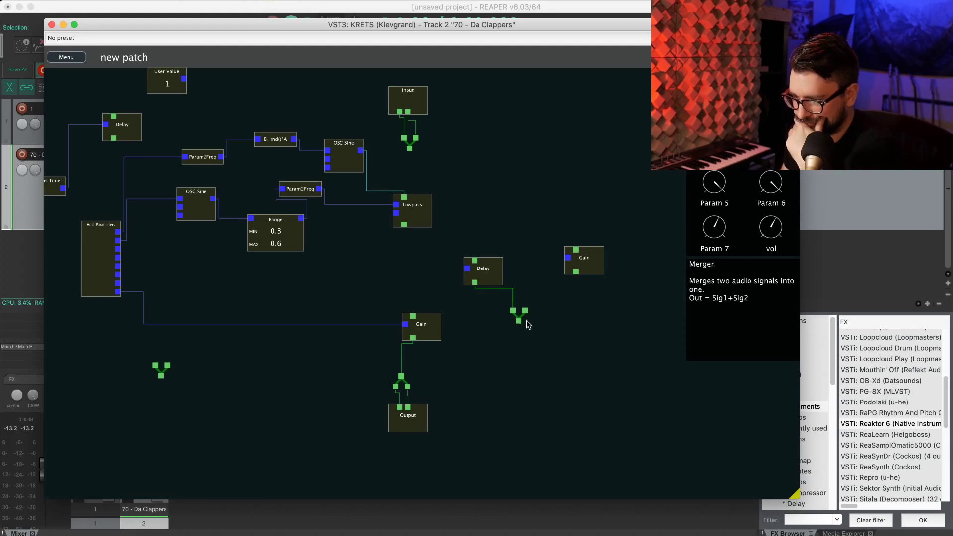
drag(588, 271, 577, 274)
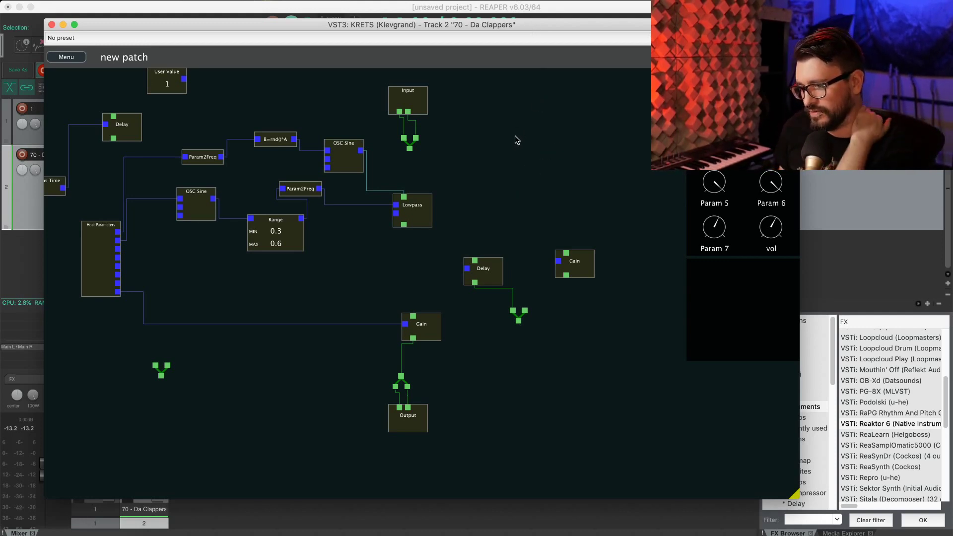
Move the upper OSC Sine slightly higher and shift the plugin window to uncover the track list
scroll(515, 136, left, 5)
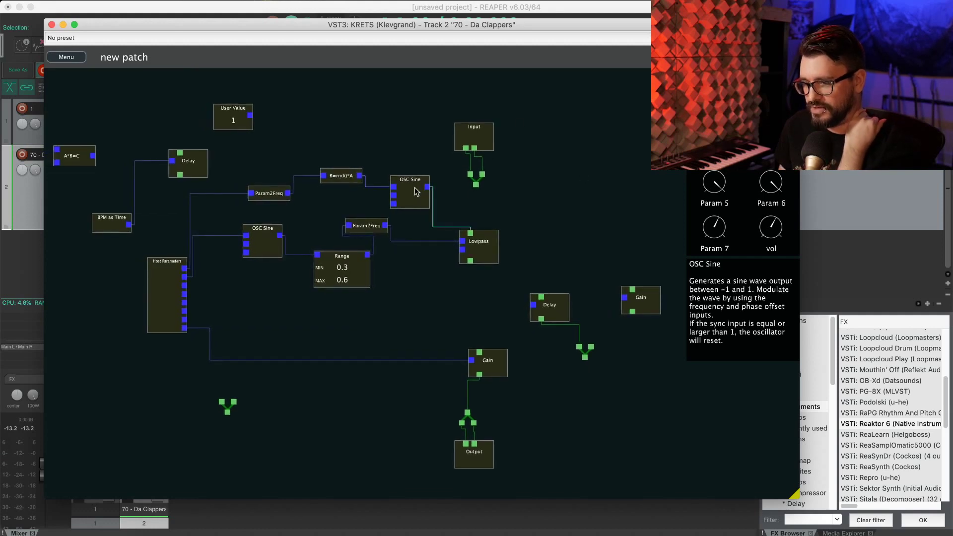
drag(410, 196, 410, 178)
drag(272, 21, 343, 23)
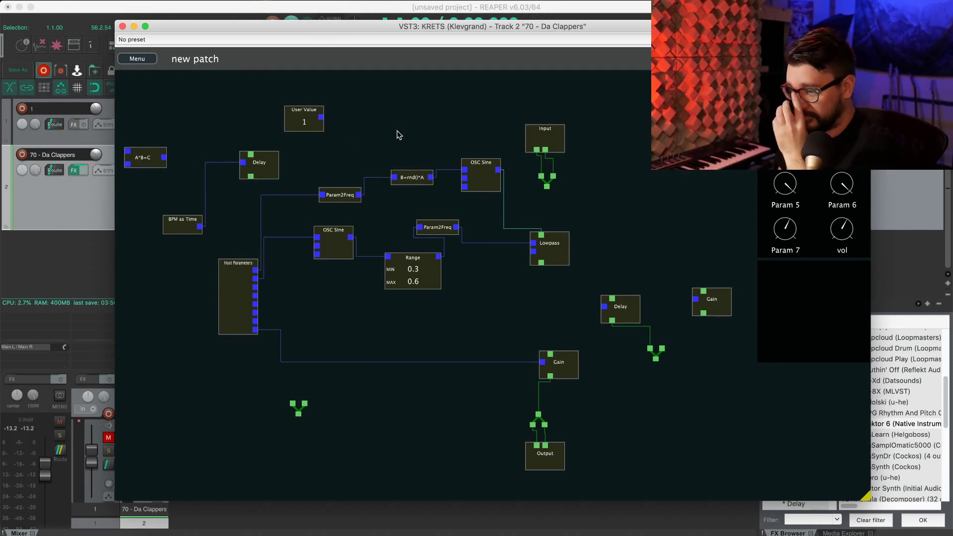
Nudge the Lowpass module slightly closer to the Param2Freq module that feeds it
drag(426, 132, 361, 115)
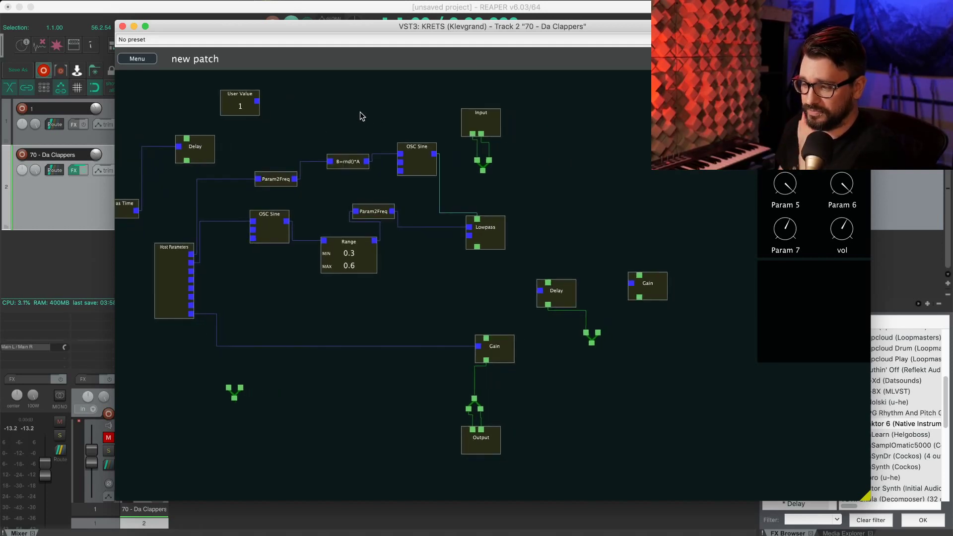
drag(545, 188, 503, 186)
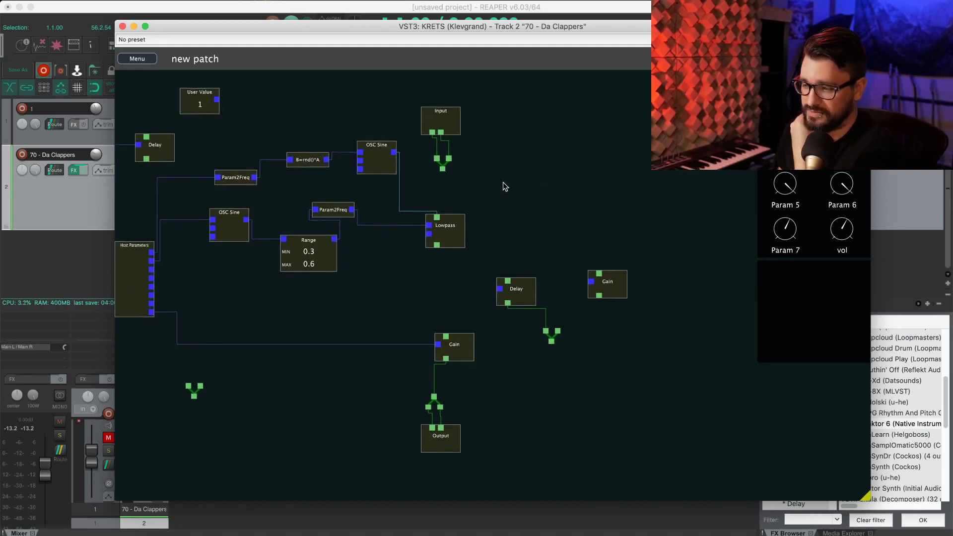
drag(601, 182, 531, 155)
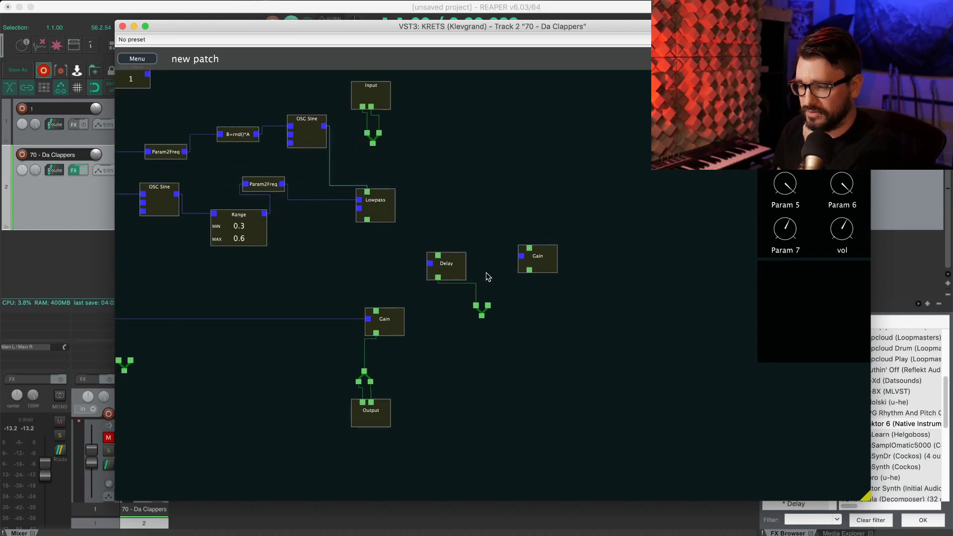
drag(386, 210, 394, 210)
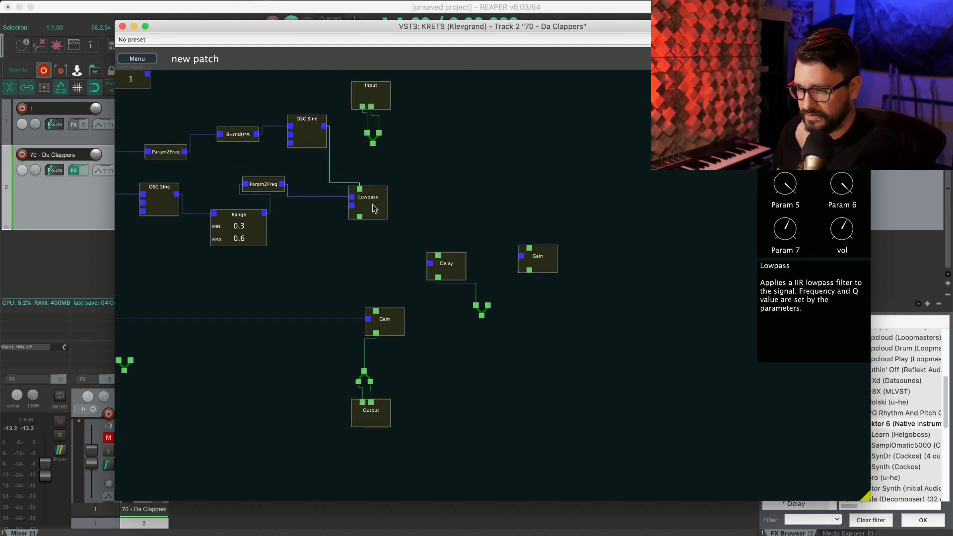
drag(390, 162, 439, 165)
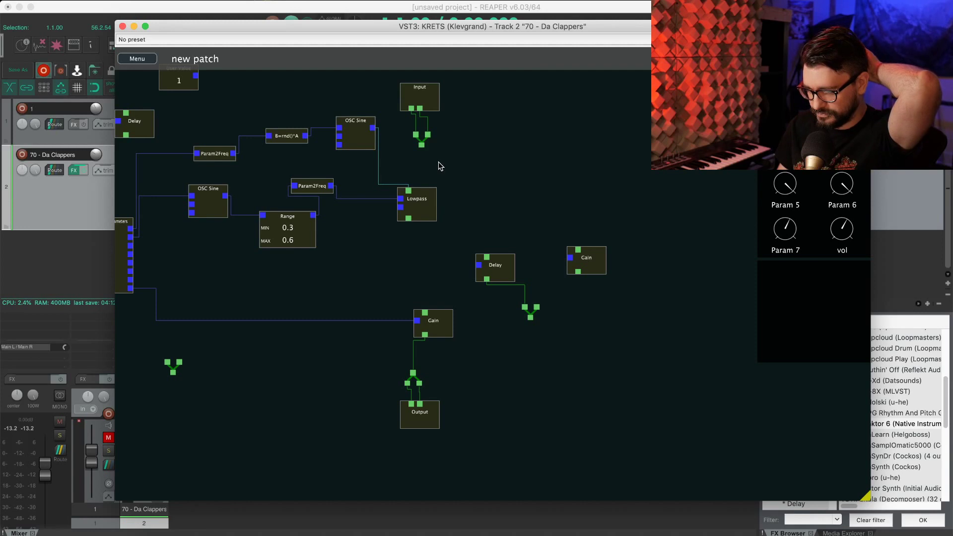
scroll(472, 191, down, 2)
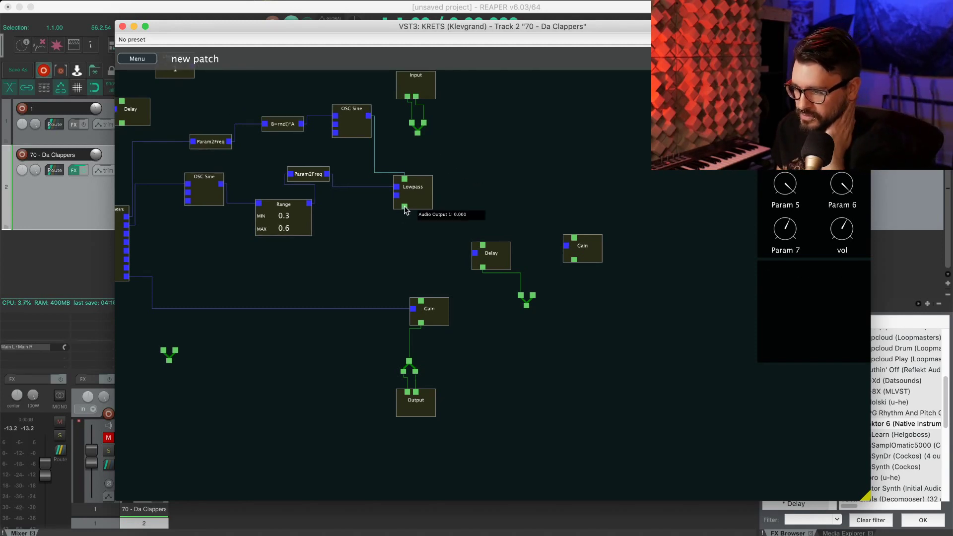
Reposition the Merger above the spare Delay, with the Lowpass output feeding the Merger and the Merger output feeding the Delay
drag(405, 209, 508, 220)
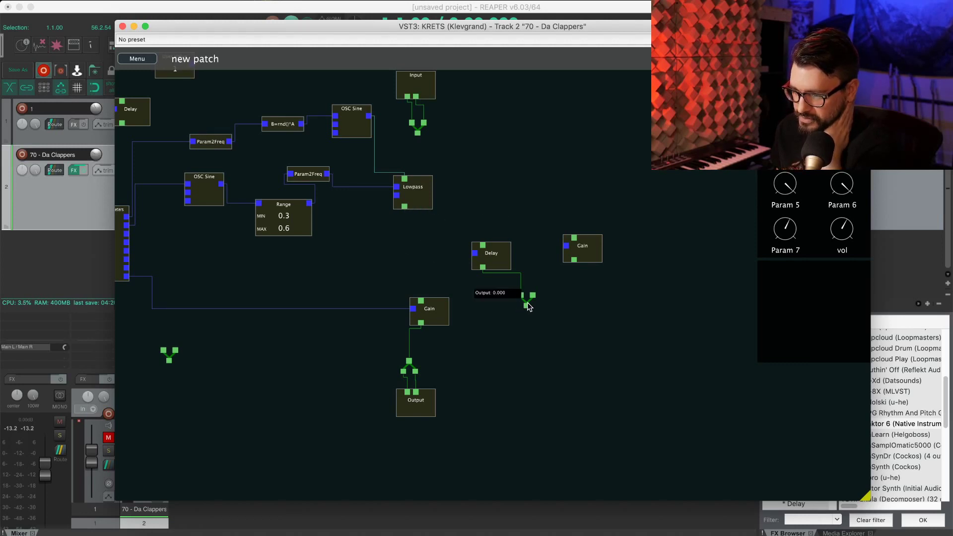
drag(521, 296, 534, 308)
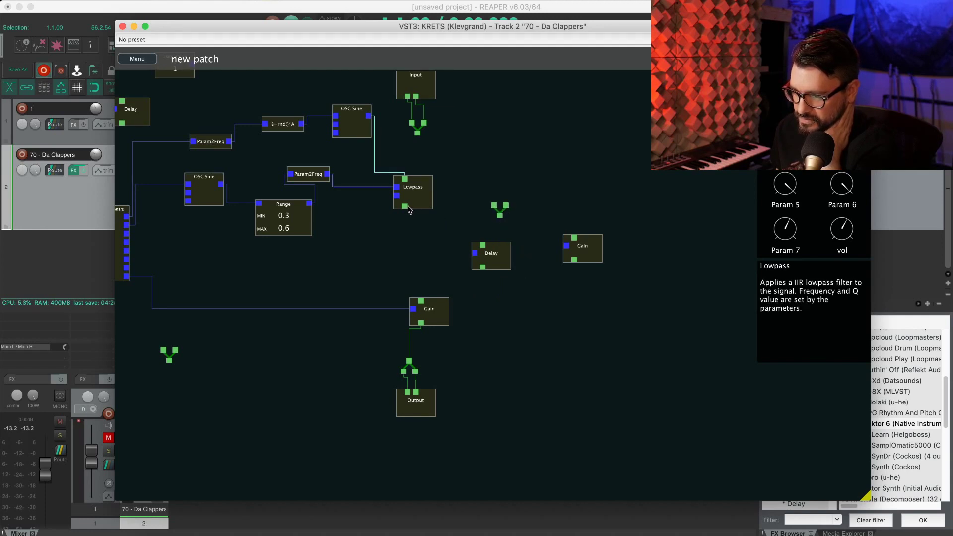
drag(408, 209, 479, 212)
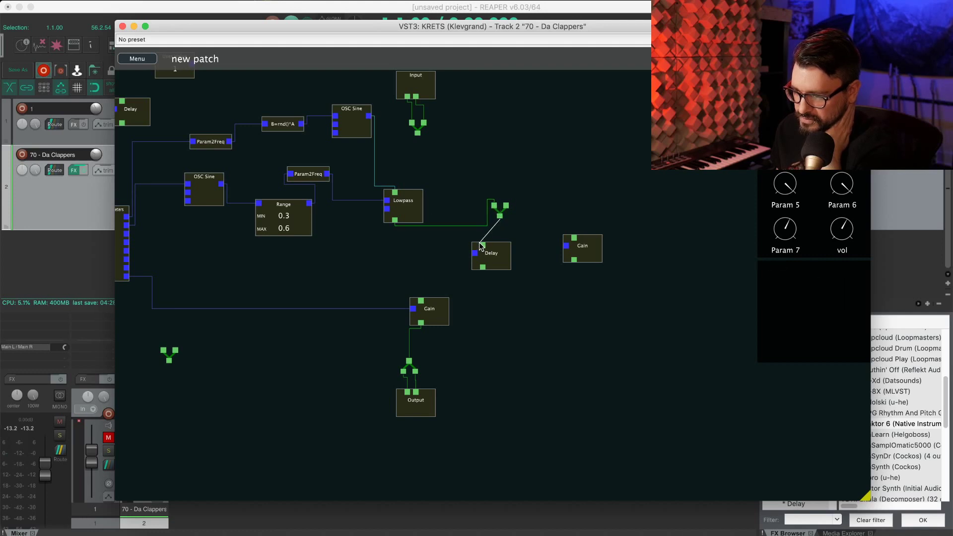
right_click(515, 302)
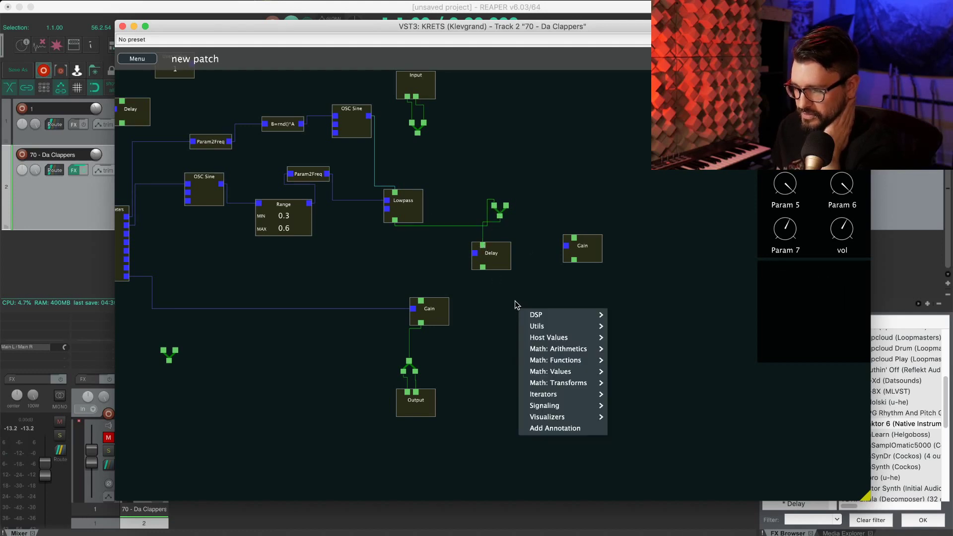
click(512, 305)
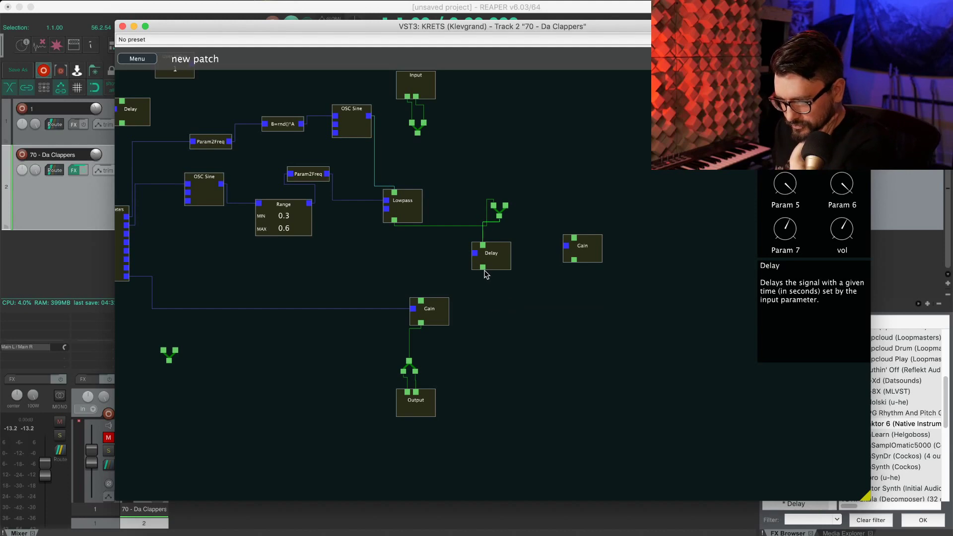
right_click(500, 318)
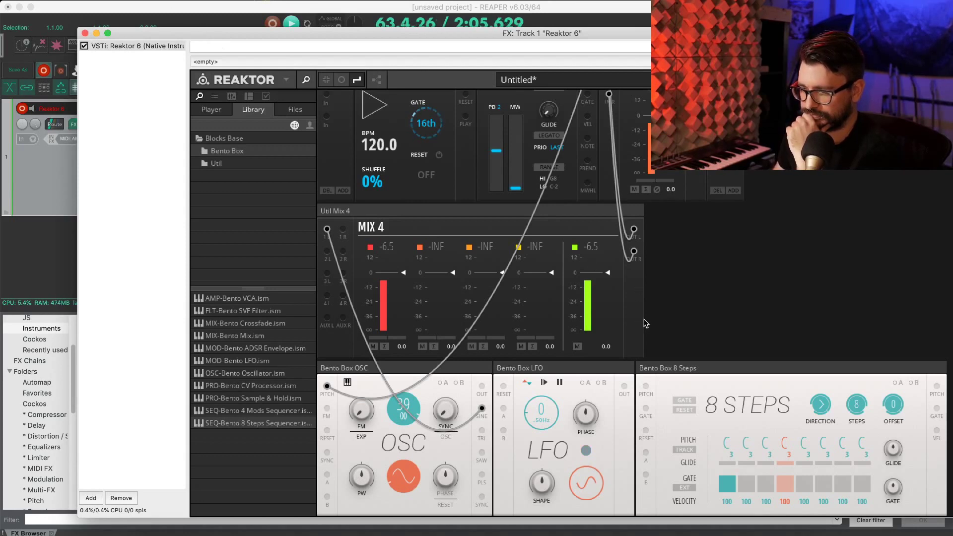
Delete the Reaktor 6 track from the project
key(Delete)
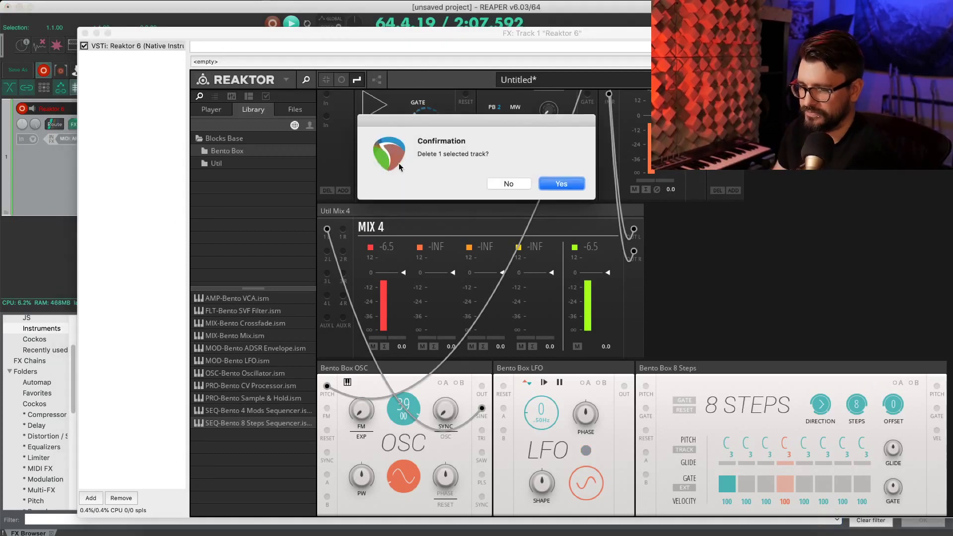
click(506, 184)
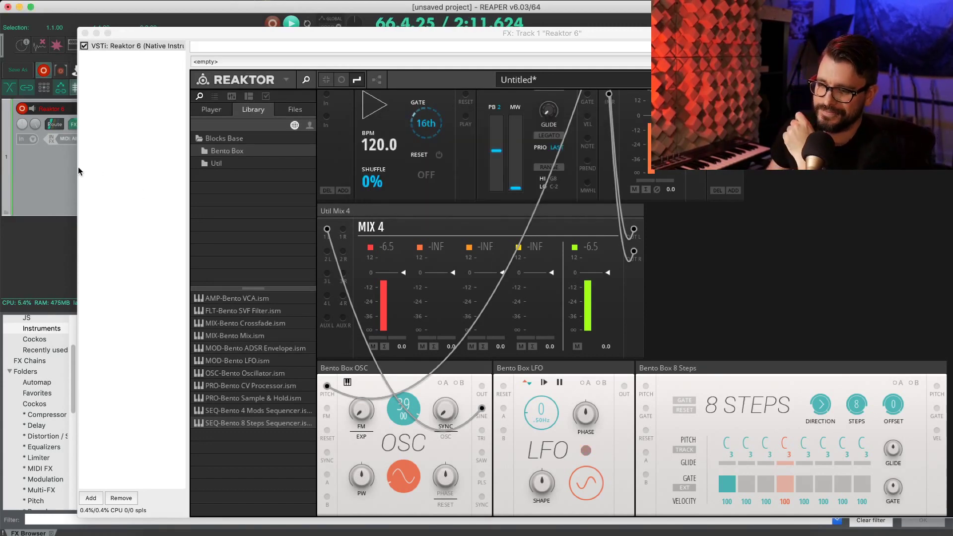
key(Delete)
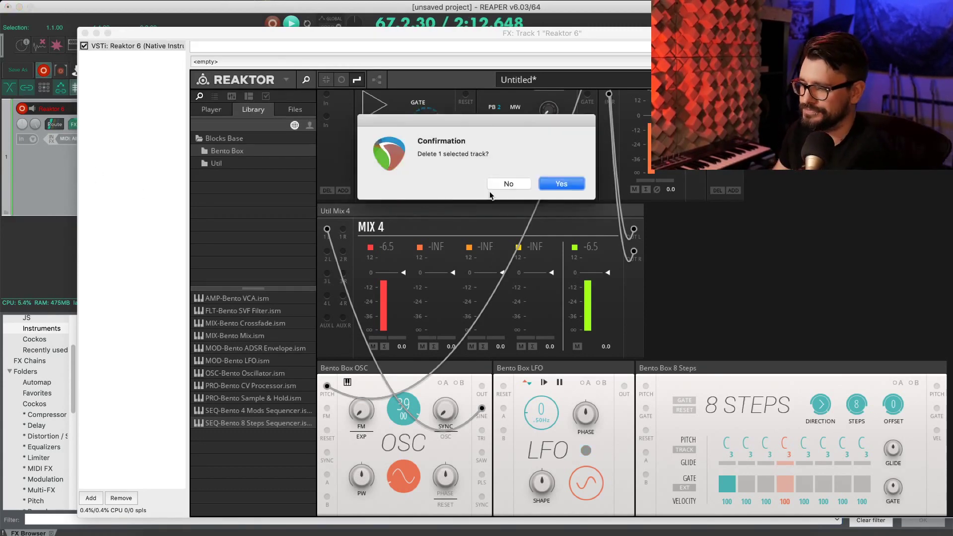
click(566, 185)
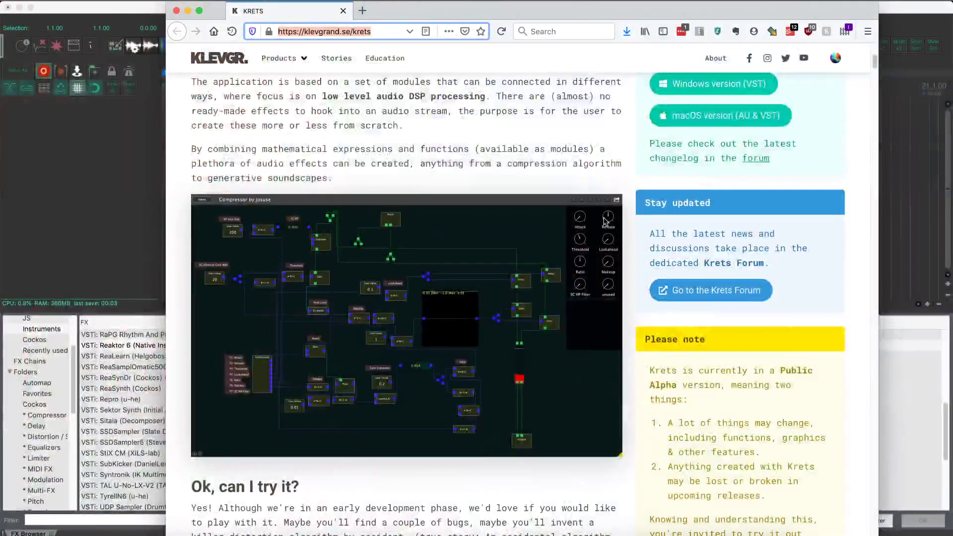
Review the Krets product page on the Klevgrand site, covering the overview, download versions and public alpha notes
scroll(530, 273, up, 10)
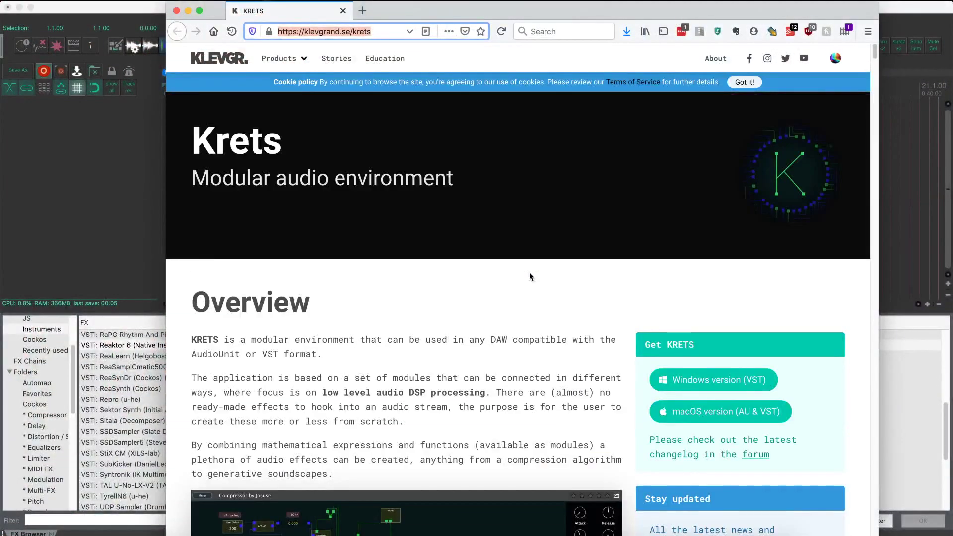
scroll(695, 293, down, 1)
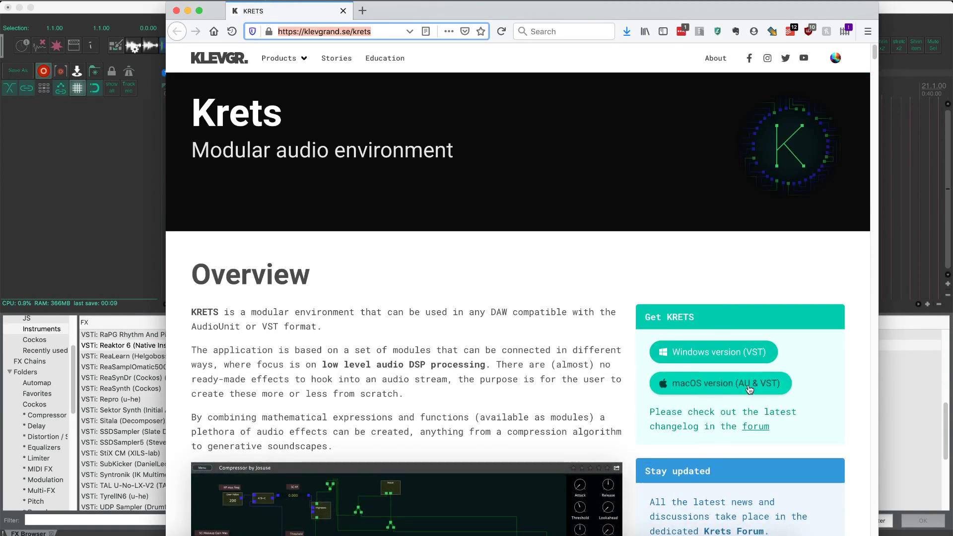
scroll(604, 390, down, 8)
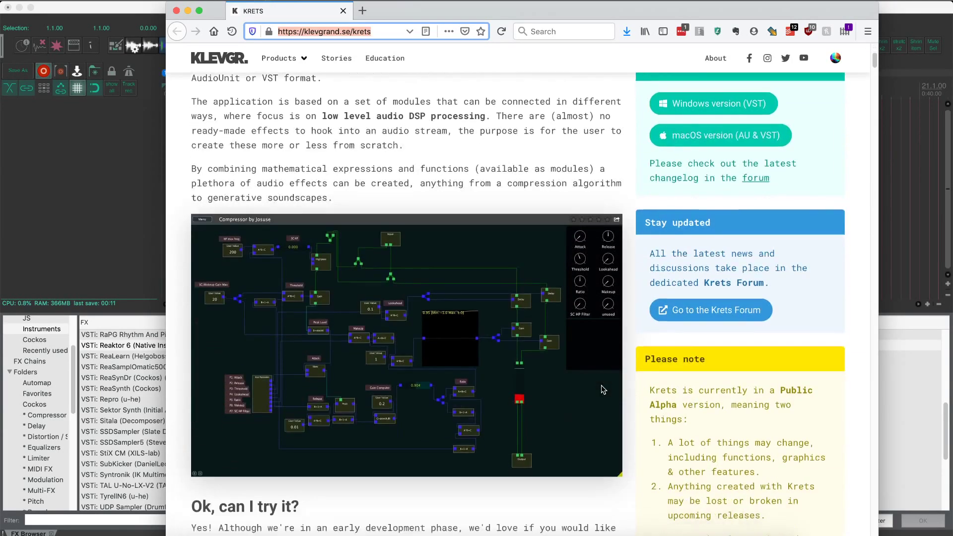
scroll(604, 389, down, 3)
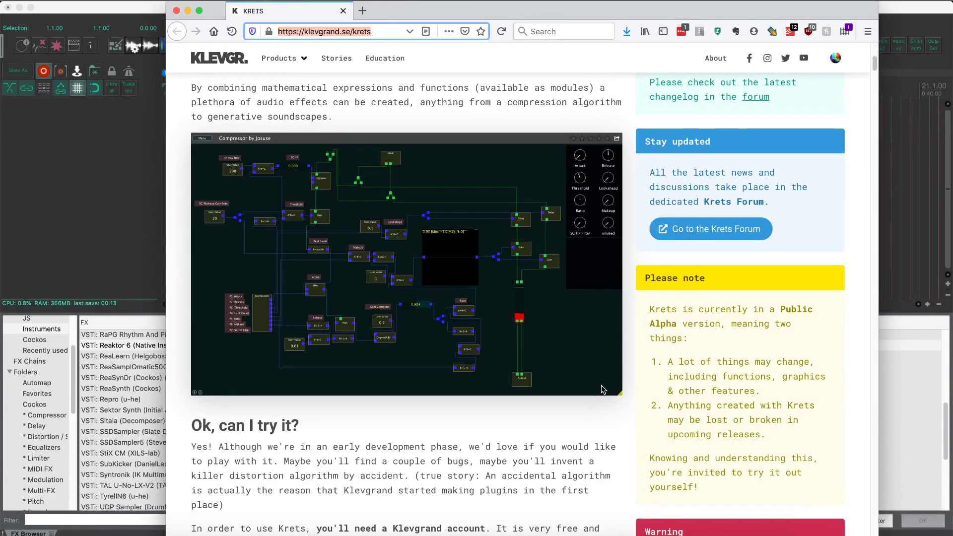